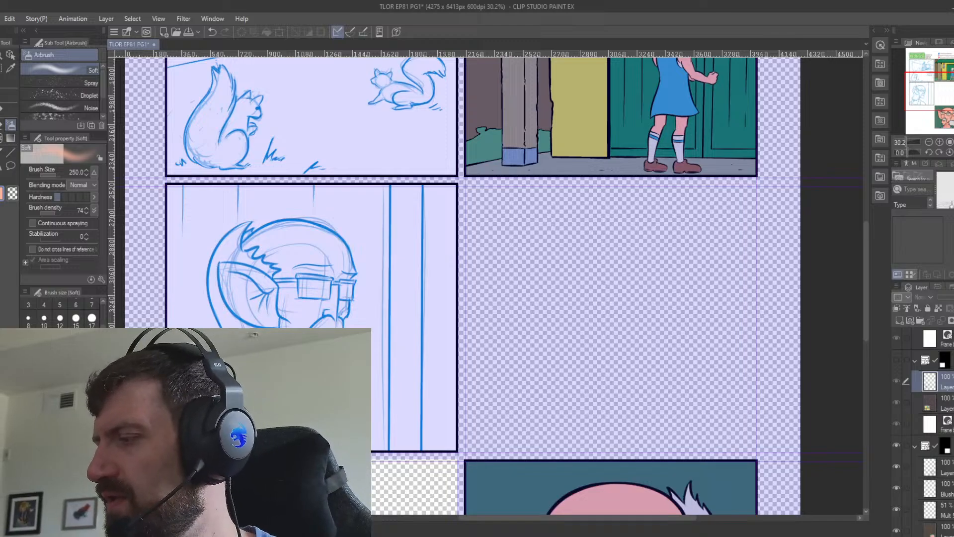
Delete the 38% opacity rough construction layer from the first comic panel's folder.
scroll(933, 432, "up", 10)
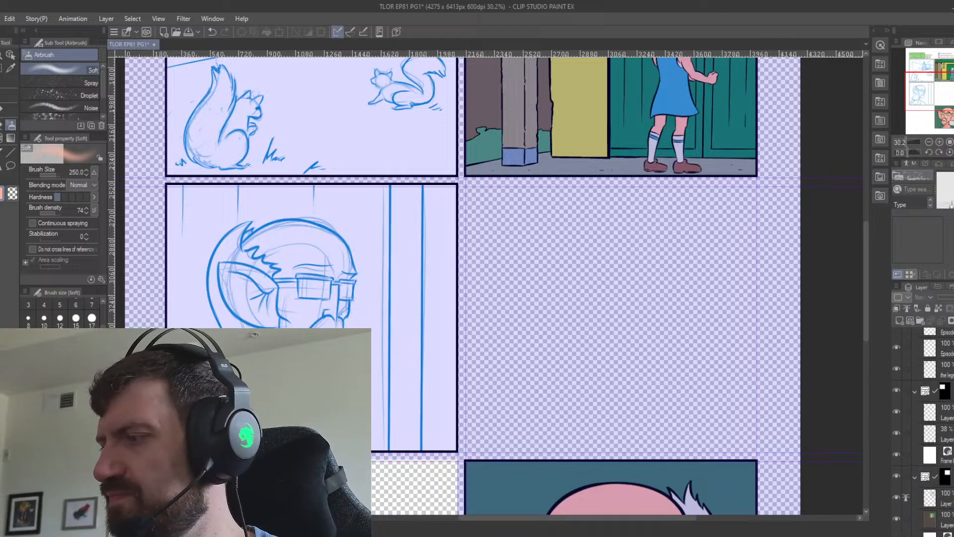
left_click(946, 440)
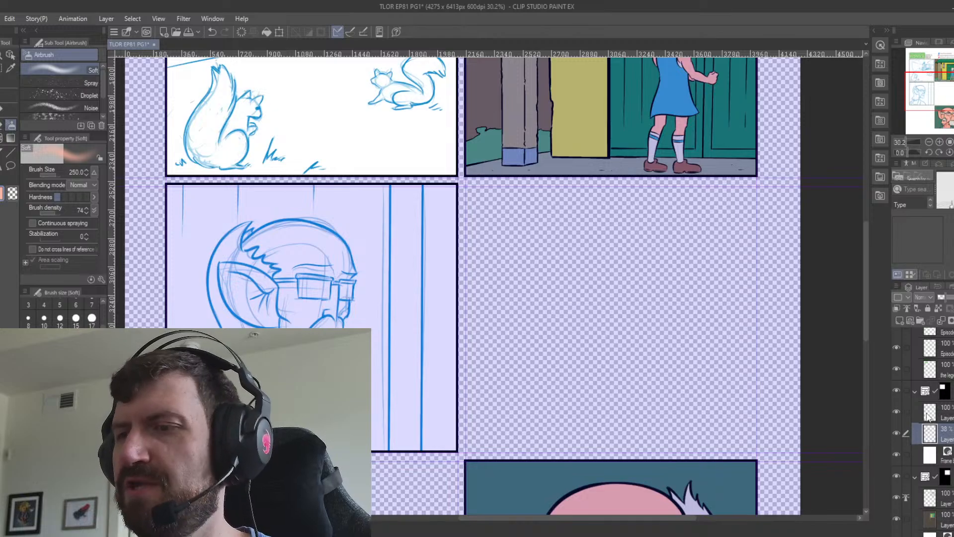
scroll(357, 188, "up", 5)
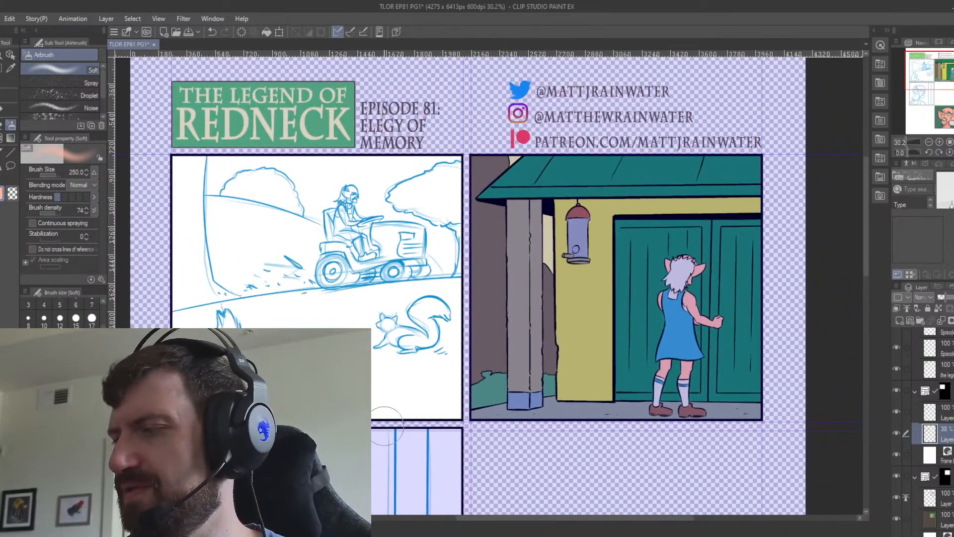
key("Delete")
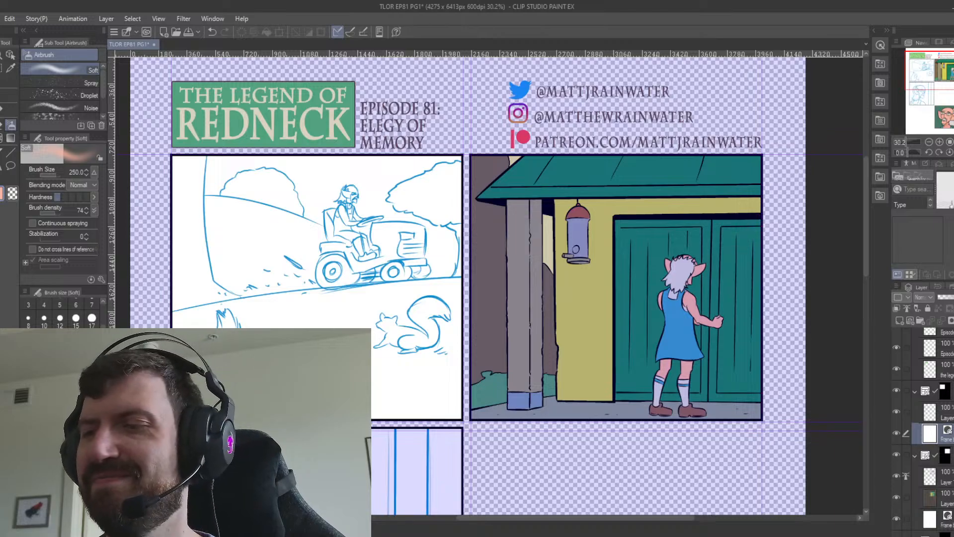
Lower the first panel's sketch layer opacity to 62% and add a new raster layer above it.
left_click(946, 413)
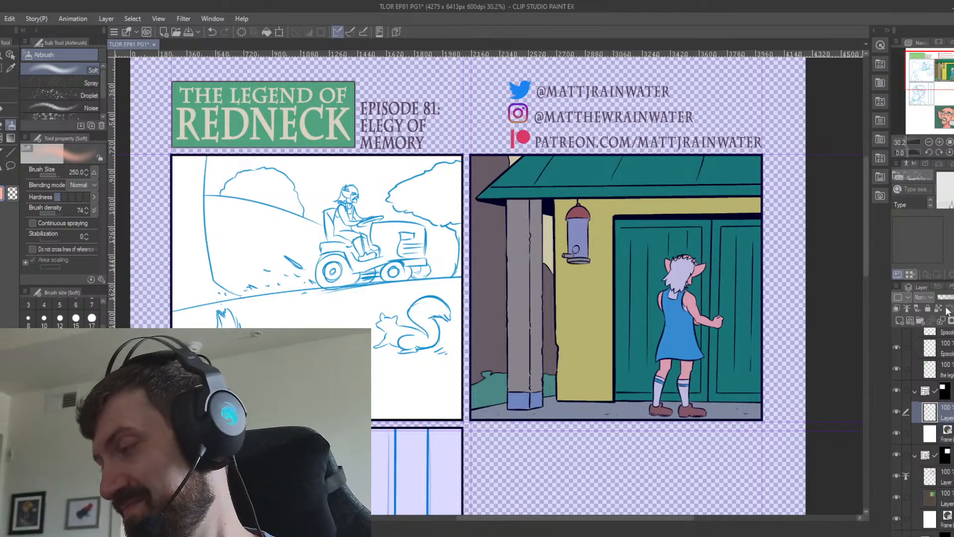
left_click(951, 297)
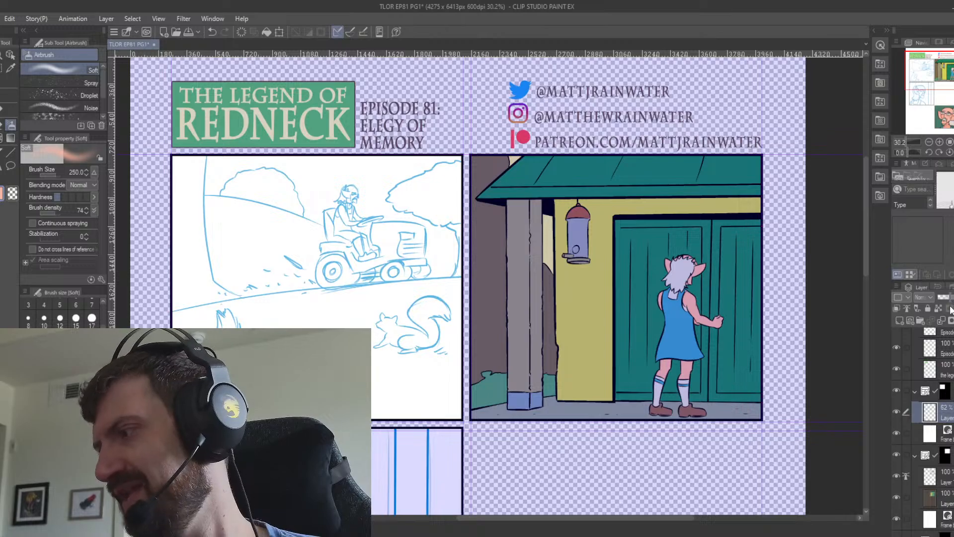
left_click(901, 320)
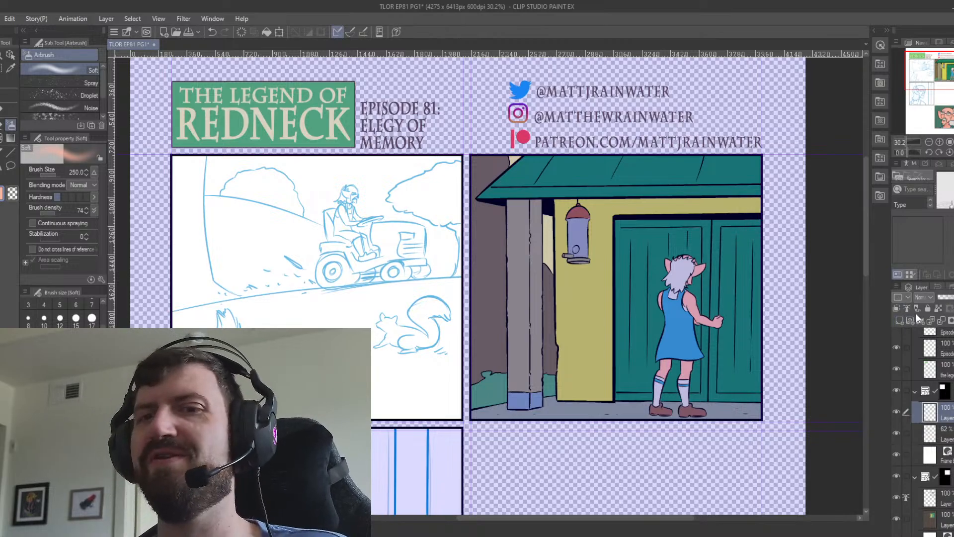
Set up the Darker pencil at brush size 40 with a dark outline colour picked from the canvas.
left_click(4, 114)
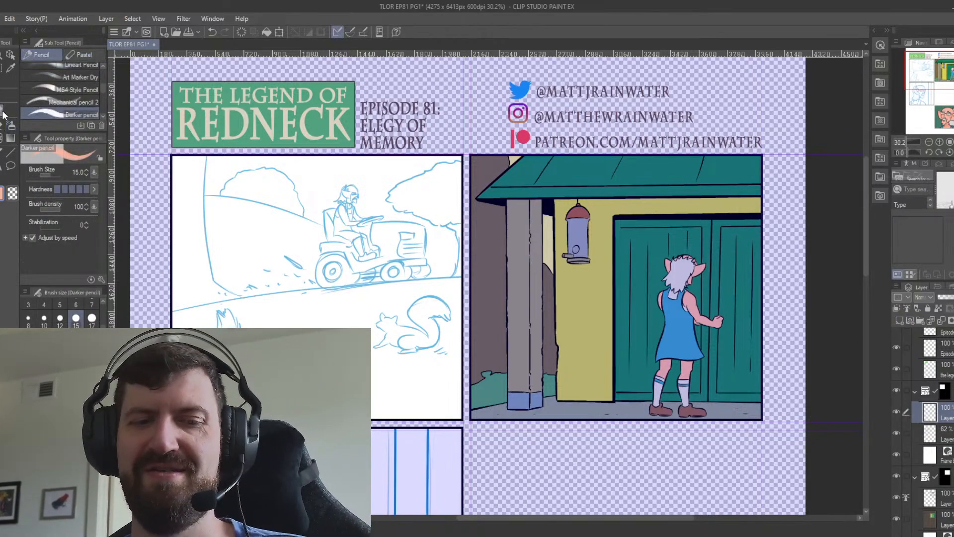
key("i")
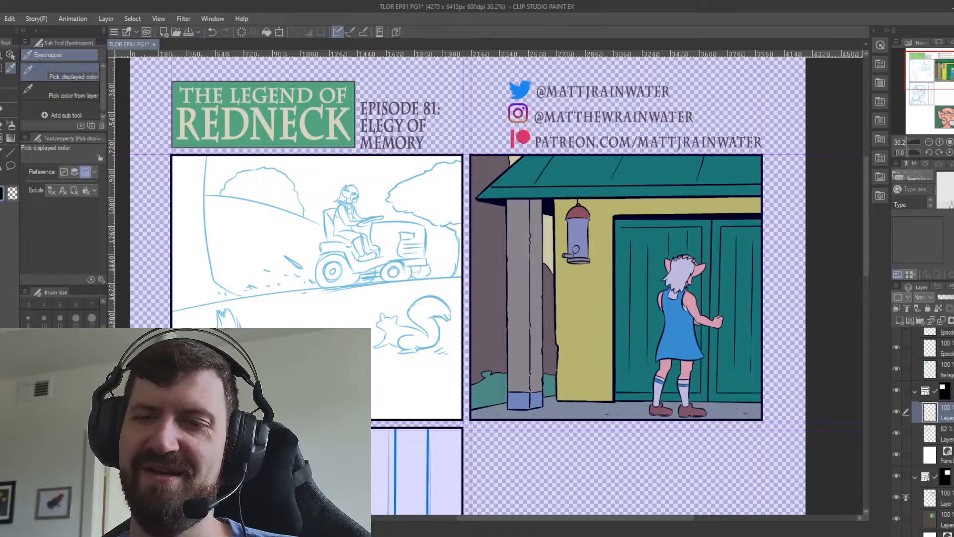
left_click(4, 112)
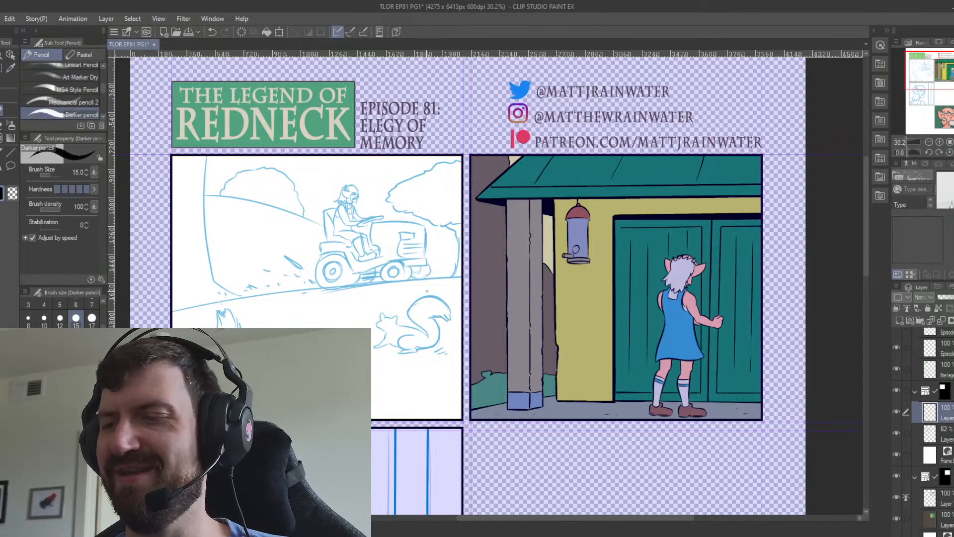
left_click(59, 339)
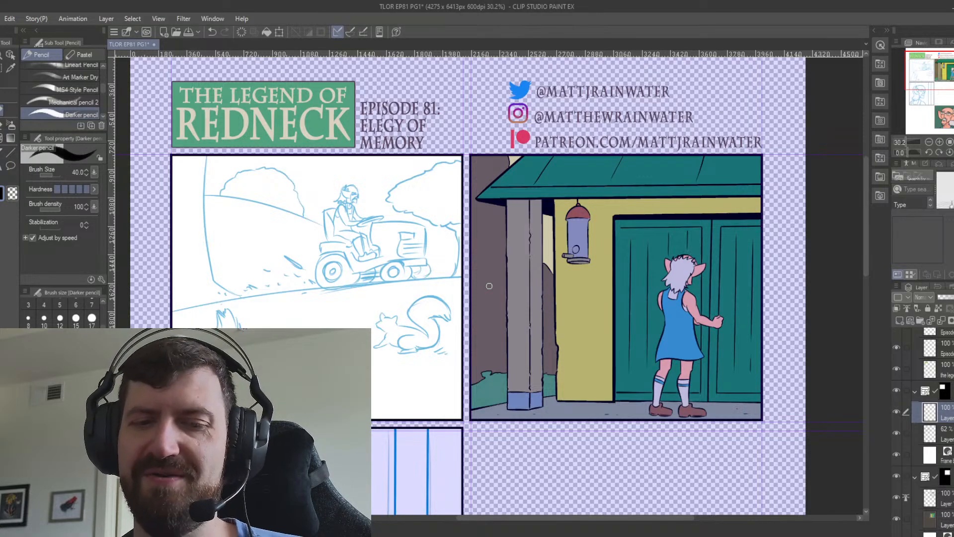
Ink the long curved trunk edge and its flared base along the first panel's left side, over the blue sketch.
scroll(489, 286, "up", 1)
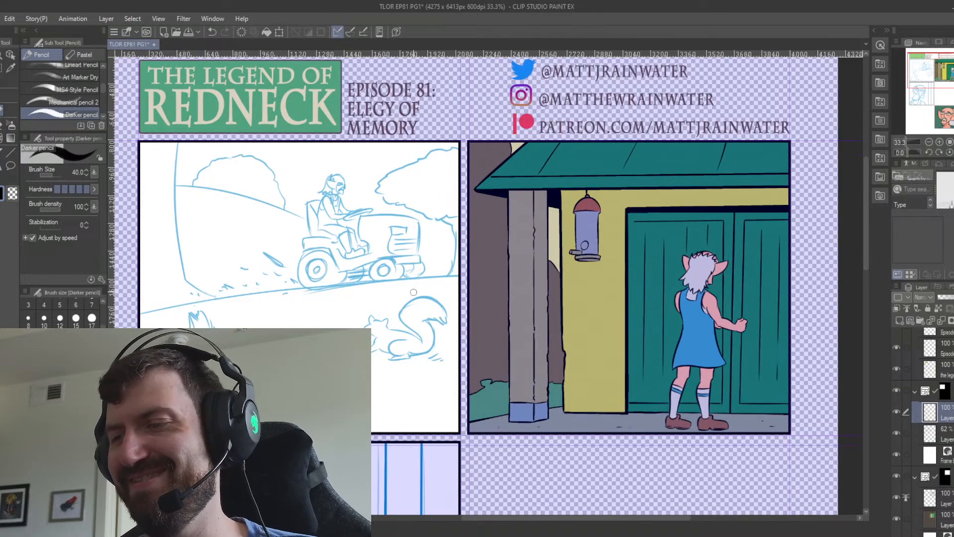
mouse_move(193, 150)
left_mouse_down()
mouse_move(251, 173)
mouse_move(296, 212)
mouse_move(280, 305)
left_mouse_up()
key("ctrl+z")
left_click_drag(281, 204, 286, 328)
key("ctrl+z")
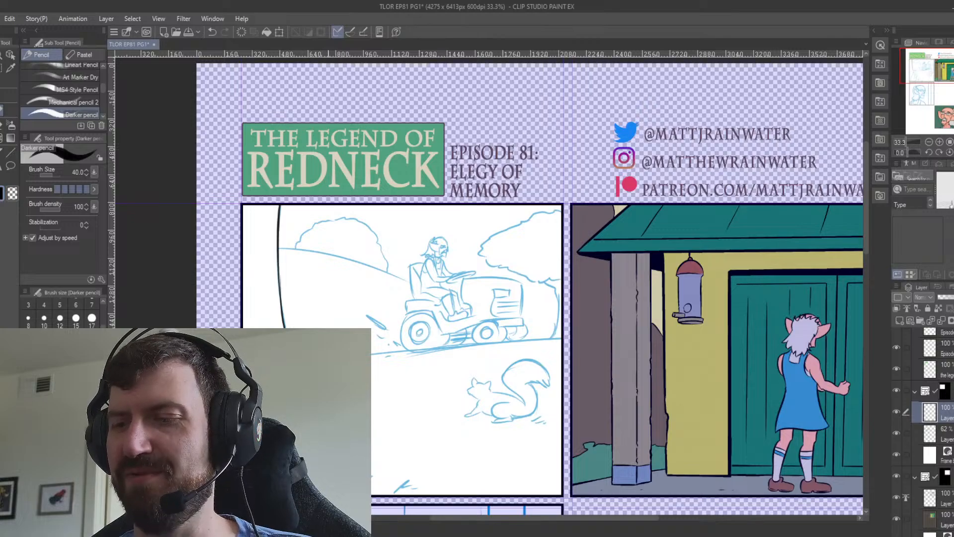
left_click_drag(492, 319, 507, 264)
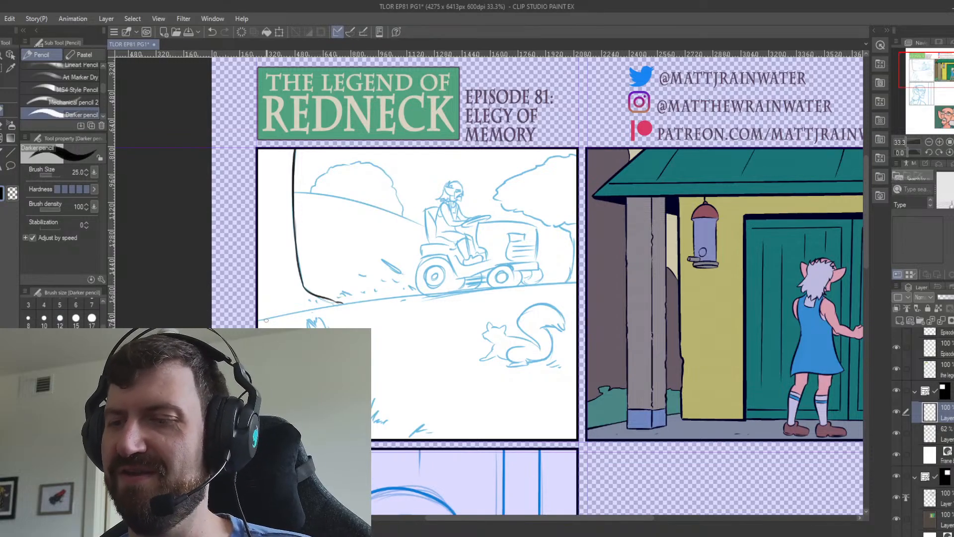
Ink the sloping ground line across the first panel beneath the mower in one smooth stroke at brush size 25.
left_click_drag(263, 321, 426, 296)
key("ctrl+z")
left_click_drag(261, 321, 458, 293)
key("ctrl+z")
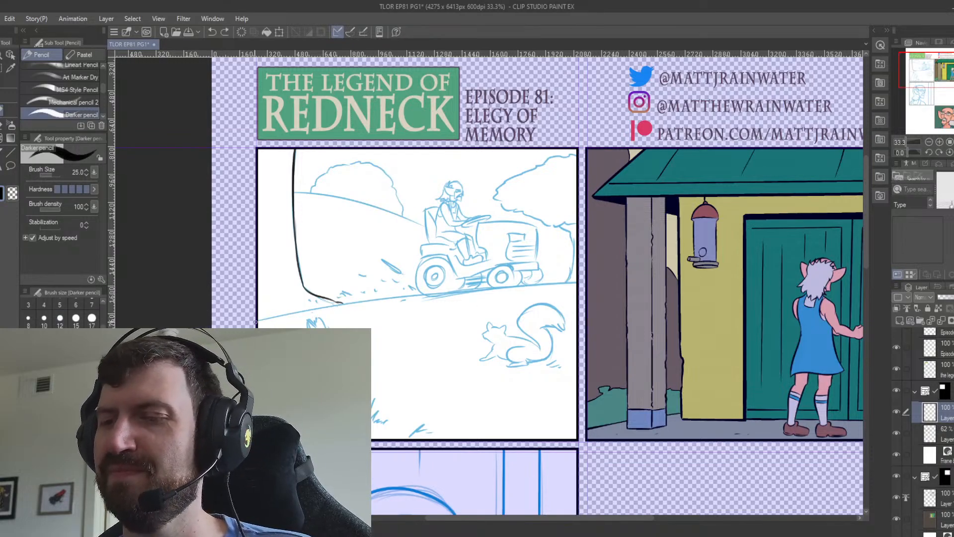
left_click_drag(264, 320, 481, 289)
key("ctrl+z")
left_click_drag(262, 320, 579, 288)
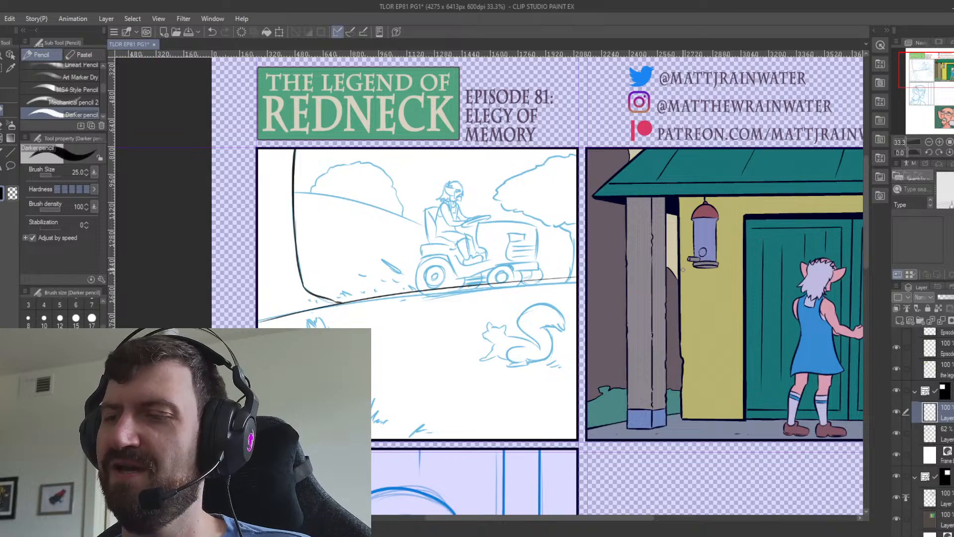
key("ctrl+z")
left_click_drag(262, 320, 579, 287)
key("ctrl+z")
left_click_drag(262, 320, 579, 287)
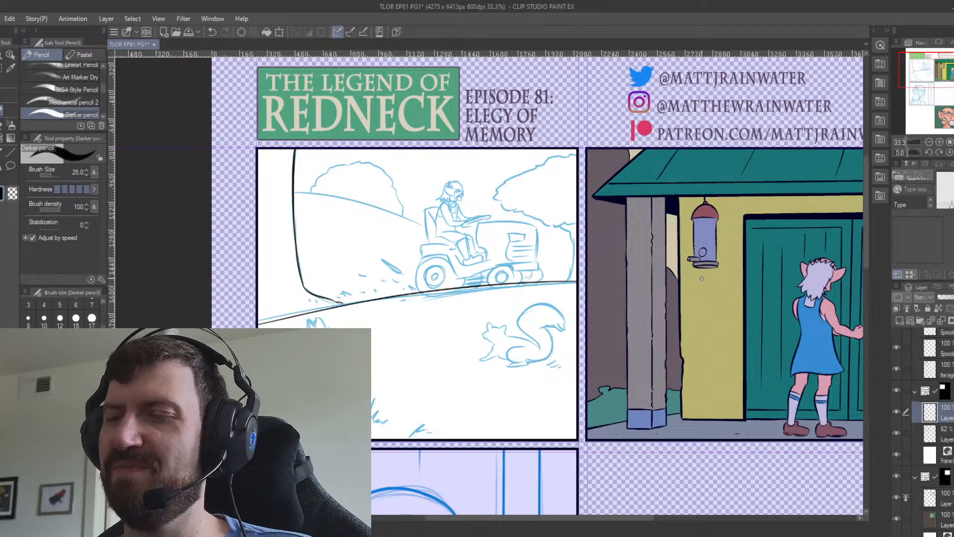
key("ctrl+z")
left_click_drag(262, 320, 578, 283)
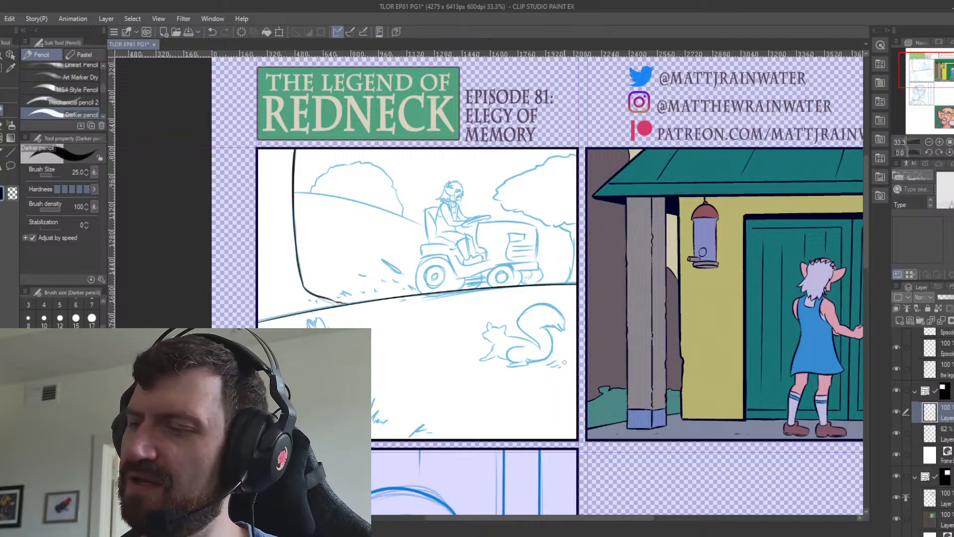
Ink the grass tufts beside the right squirrel and in front of the left squirrel at brush size 25.
left_click_drag(548, 364, 561, 364)
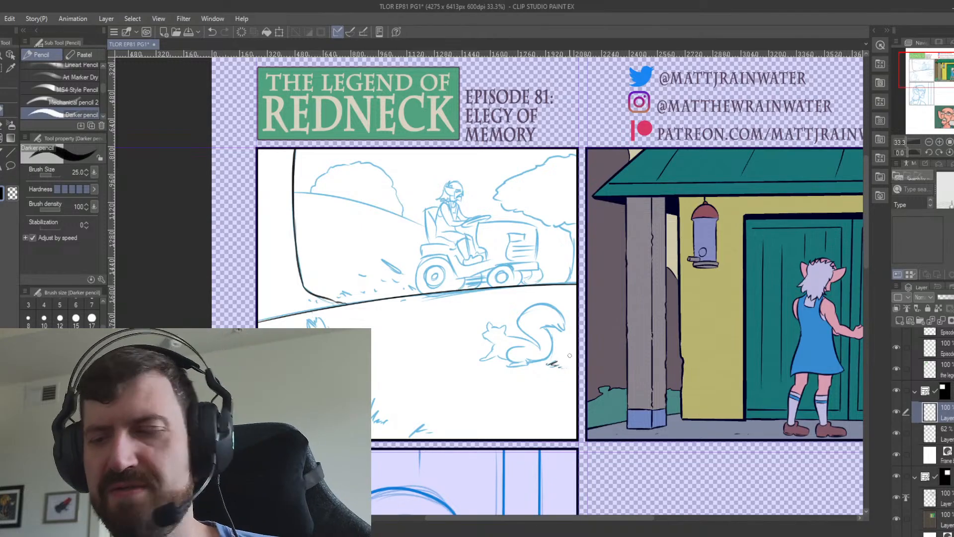
left_click_drag(434, 422, 514, 366)
left_click_drag(423, 373, 455, 342)
key("ctrl+z")
key("ctrl+z")
key("ctrl+z")
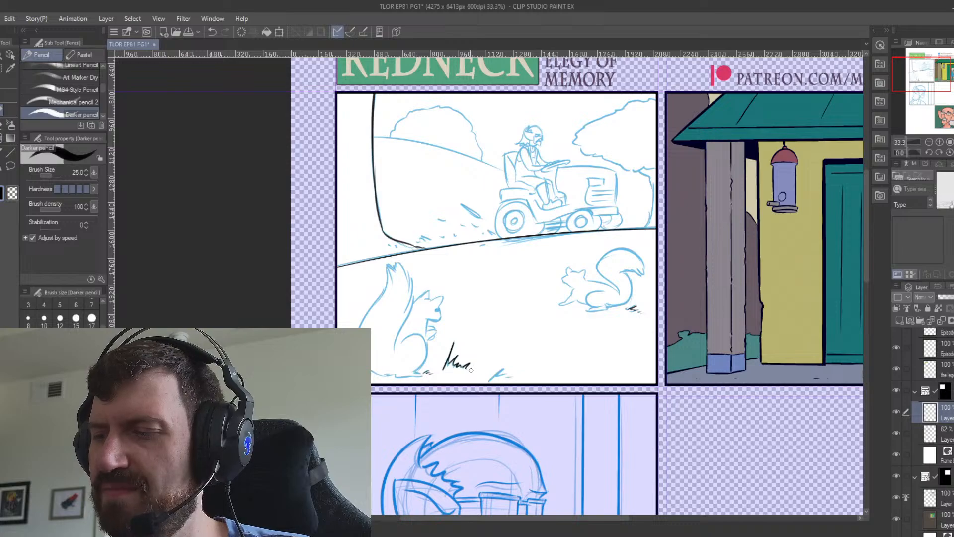
left_click_drag(438, 371, 437, 365)
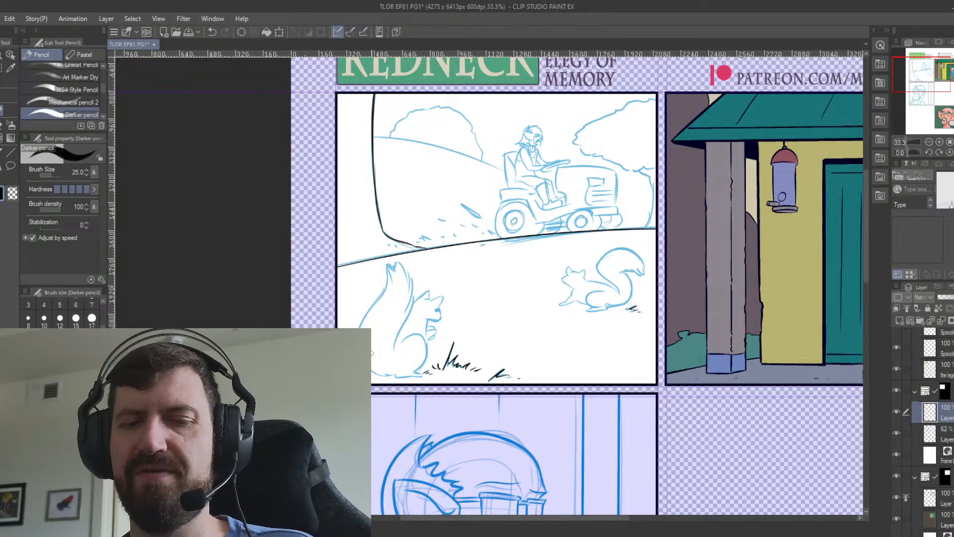
Ink the curved outline of the left squirrel's haunch, redoing the stroke until it follows the sketch.
scroll(371, 353, "up", 1)
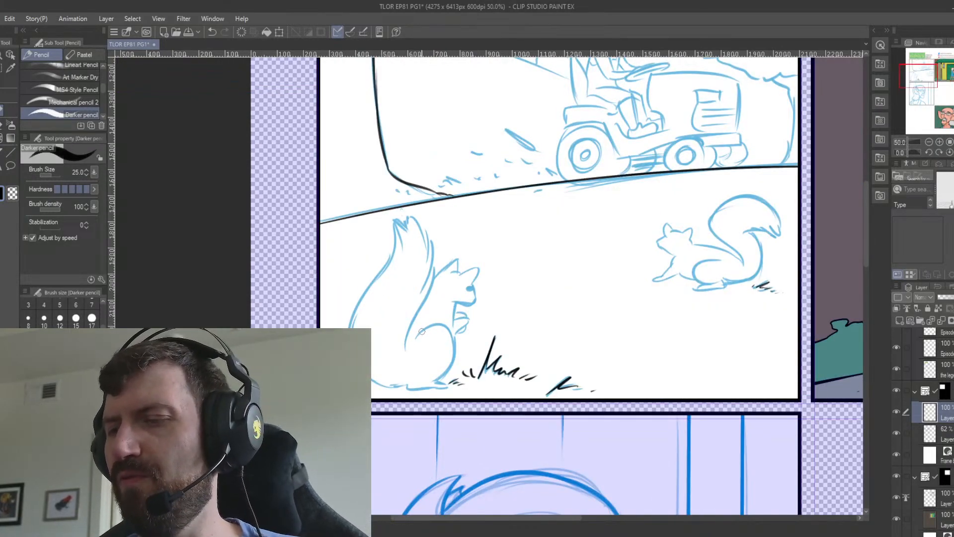
mouse_move(416, 337)
left_mouse_down()
mouse_move(458, 344)
mouse_move(435, 382)
left_mouse_up()
key("ctrl+z")
key("ctrl+z")
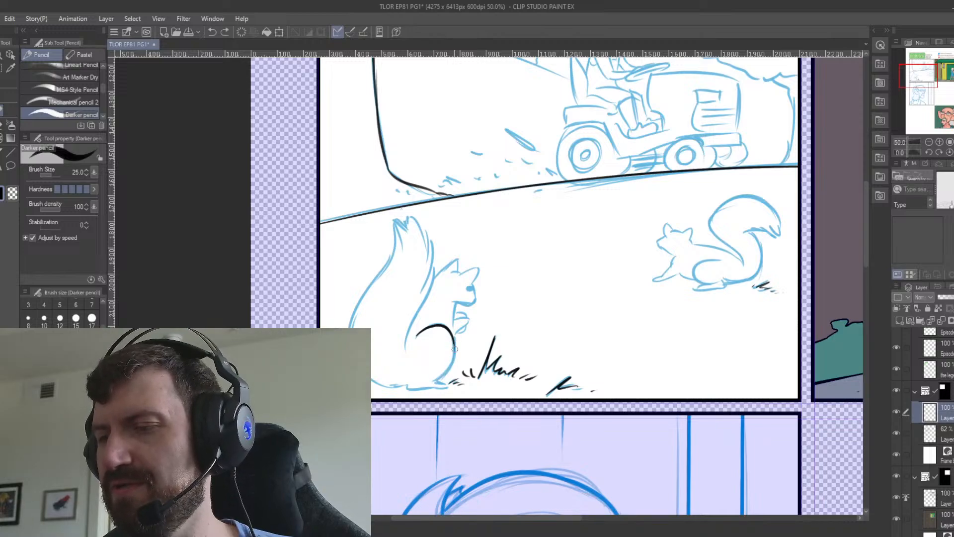
key("ctrl+y")
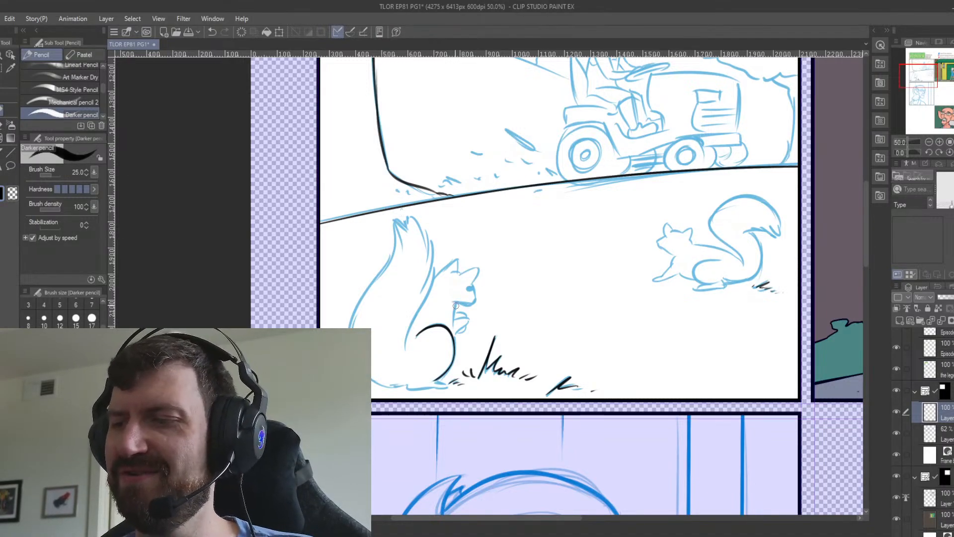
Ink the left squirrel's chest line and muzzle over the sketch, checking the sketch with the ink layer hidden briefly.
left_click_drag(454, 301, 454, 325)
key("ctrl+z")
left_click(896, 410)
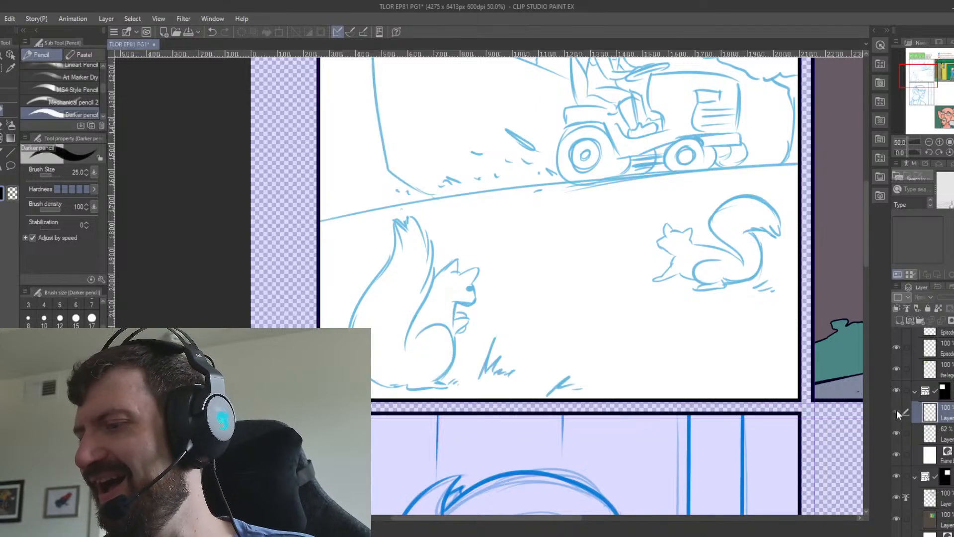
left_click(896, 410)
left_click_drag(456, 303, 454, 327)
key("ctrl+z")
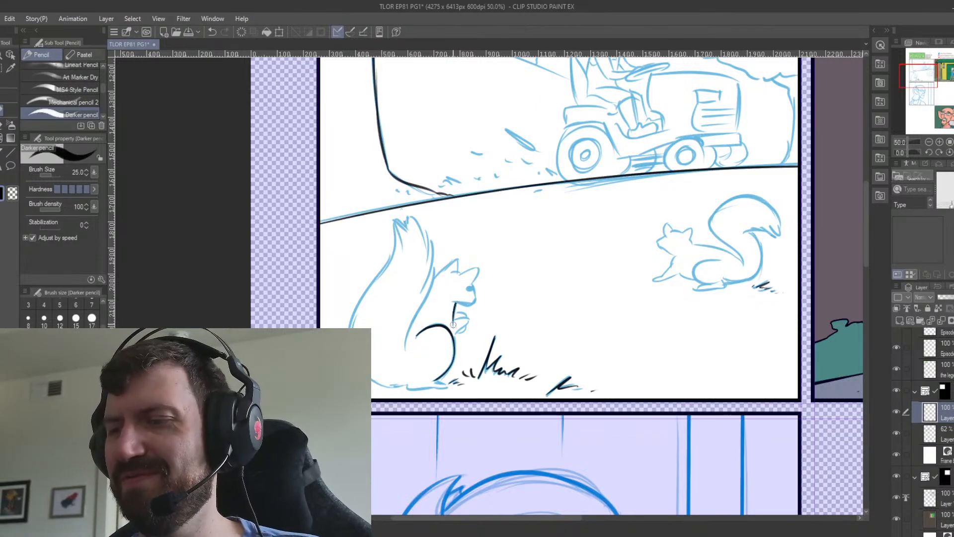
mouse_move(457, 293)
left_mouse_down()
mouse_move(456, 302)
mouse_move(475, 297)
mouse_move(470, 305)
left_mouse_up()
key("ctrl+z")
key("ctrl+z")
key("ctrl+z")
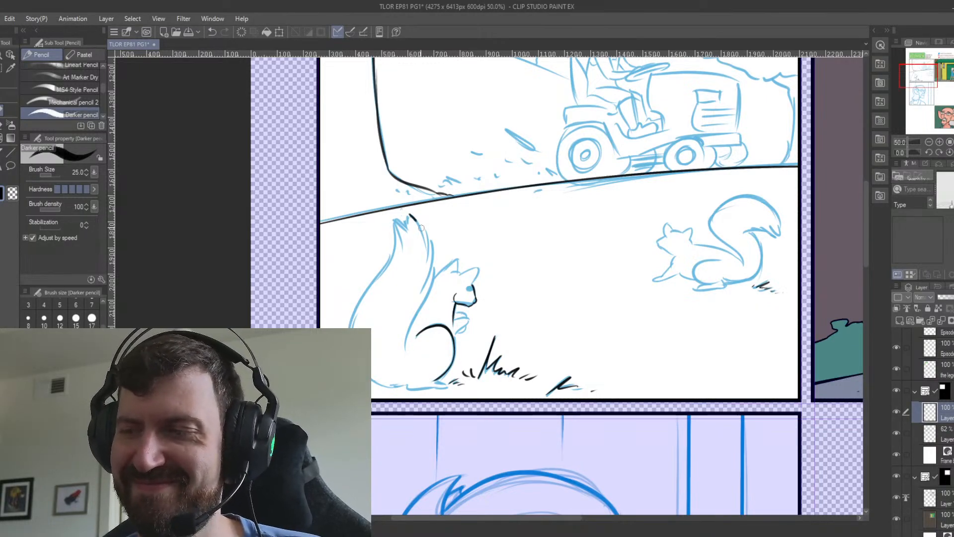
Increase the pencil size to 30 and ink the pointed tip of the left squirrel's tail.
key("ctrl+z")
left_click_drag(421, 228, 425, 245)
key("ctrl+z")
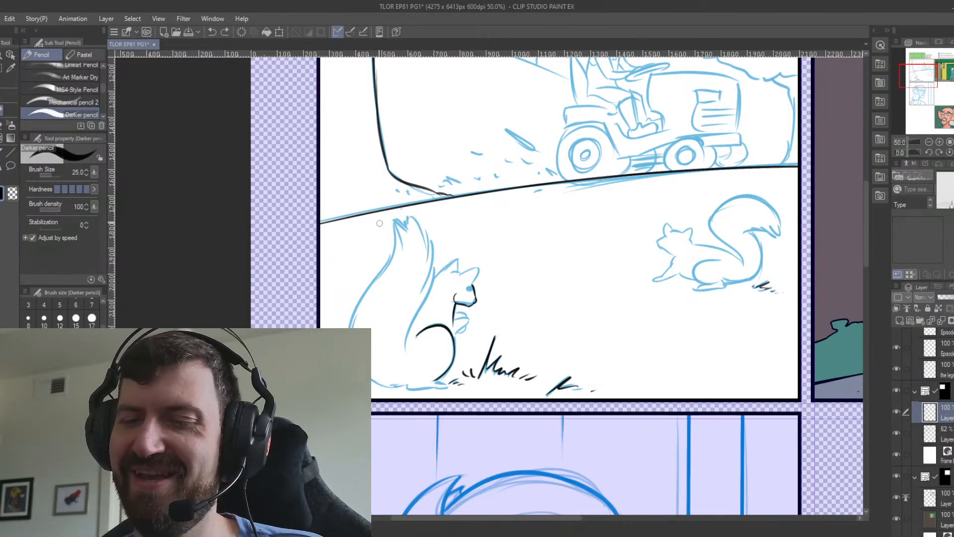
key("bracketright")
mouse_move(407, 216)
left_mouse_down()
mouse_move(426, 250)
mouse_move(406, 222)
left_mouse_up()
key("ctrl+z")
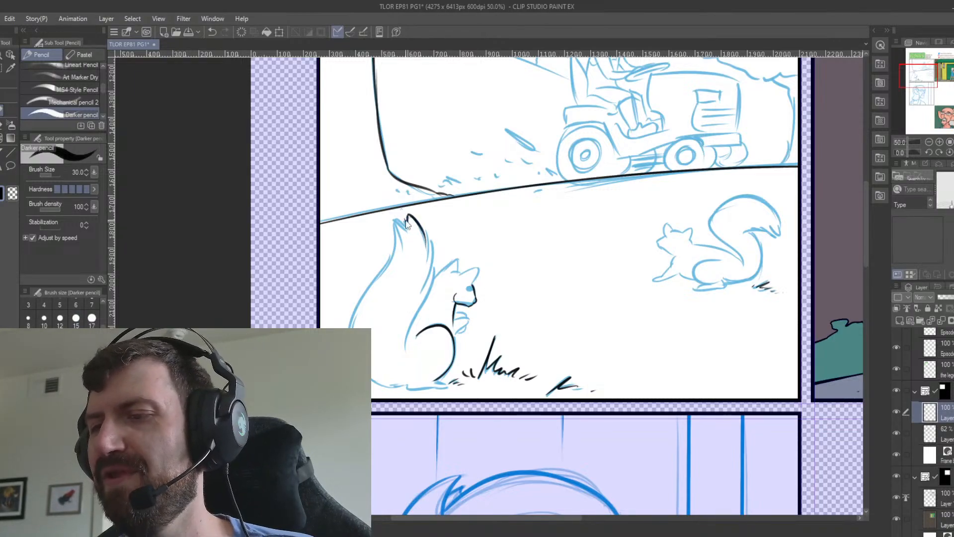
key("ctrl+z")
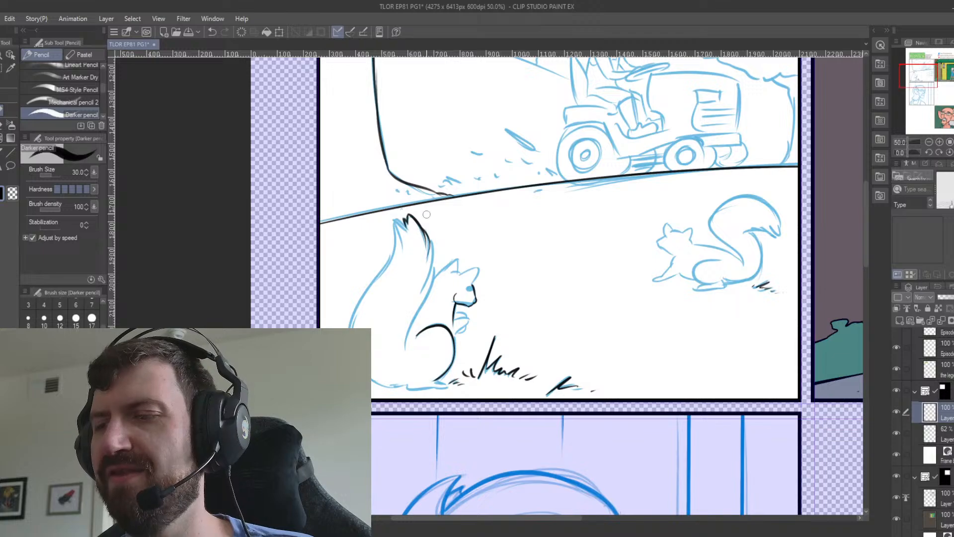
Ink the inner edge of the left squirrel's tail from the tip down to the haunch.
key("ctrl+z")
mouse_move(422, 228)
left_mouse_down()
mouse_move(428, 260)
mouse_move(429, 238)
mouse_move(419, 299)
left_mouse_up()
key("ctrl+z")
left_click_drag(436, 257, 412, 325)
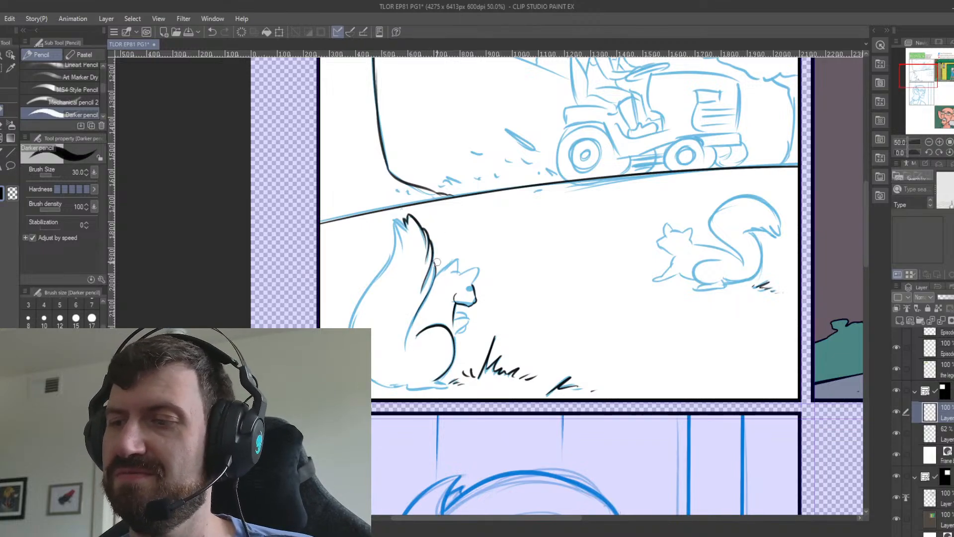
key("ctrl+z")
left_click_drag(435, 268, 409, 345)
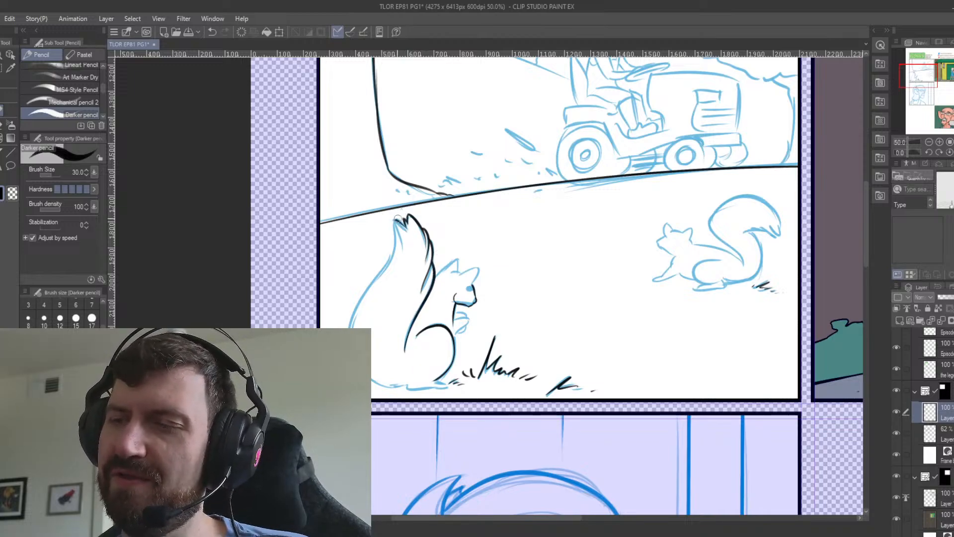
Ink the remaining fur points at the tail's tip and the outer edge curving down the left squirrel's tail.
left_click_drag(396, 221, 403, 256)
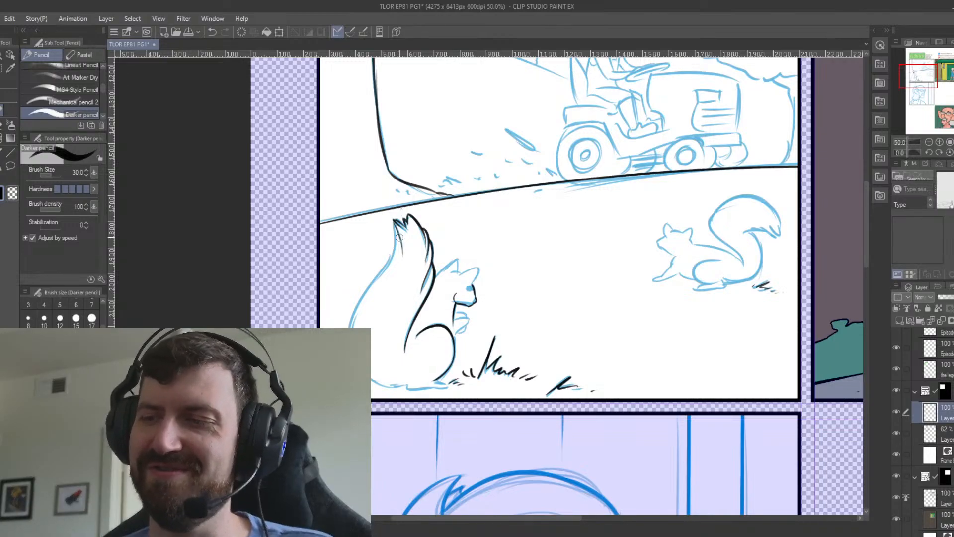
left_click_drag(394, 221, 356, 320)
key("ctrl+z")
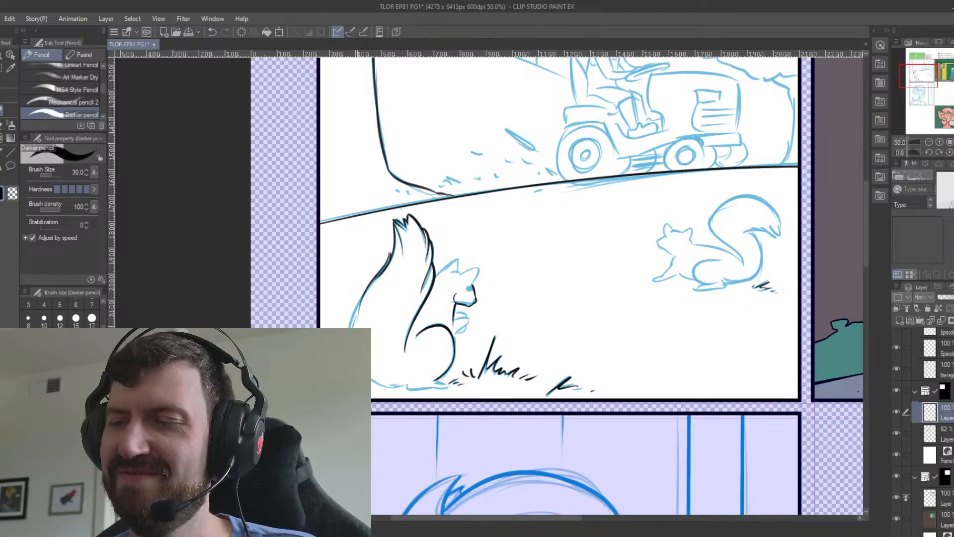
key("ctrl+z")
left_click_drag(392, 248, 349, 325)
key("ctrl+z")
left_click_drag(391, 250, 349, 327)
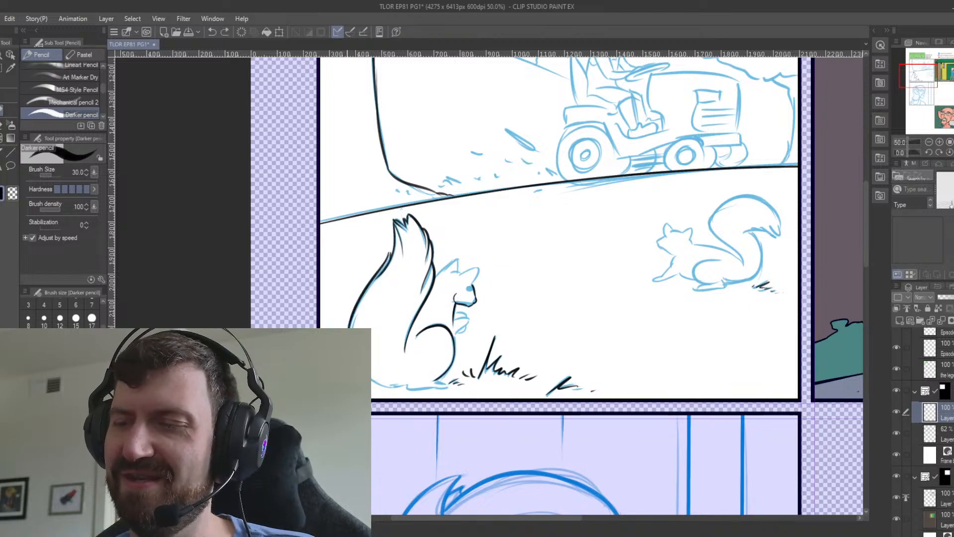
Redraw the outer edge of the left squirrel's tail from below the tip down along the sketch.
key("ctrl+z")
left_click_drag(391, 250, 347, 327)
key("ctrl+z")
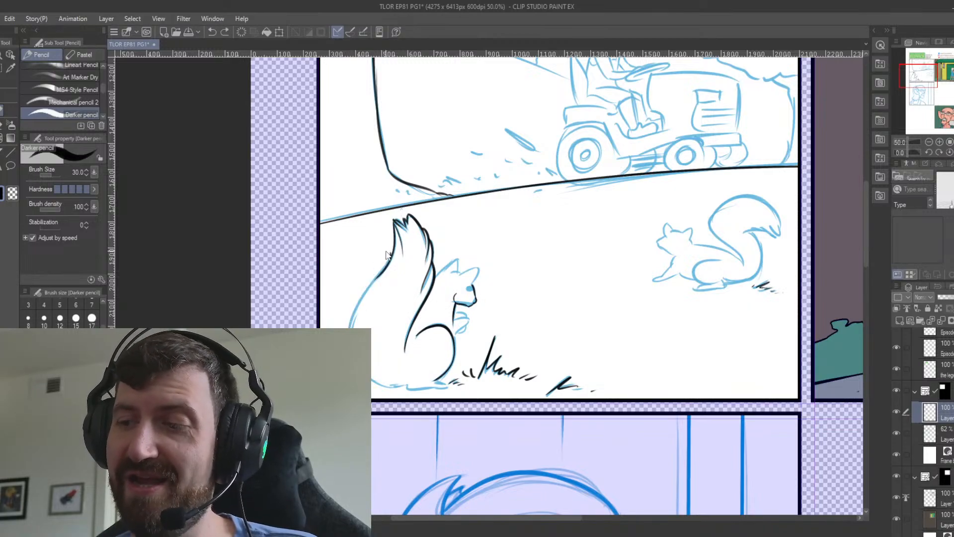
left_click_drag(391, 251, 348, 327)
key("ctrl+z")
left_click_drag(392, 249, 348, 326)
key("ctrl+z")
left_click_drag(392, 250, 348, 327)
key("ctrl+z")
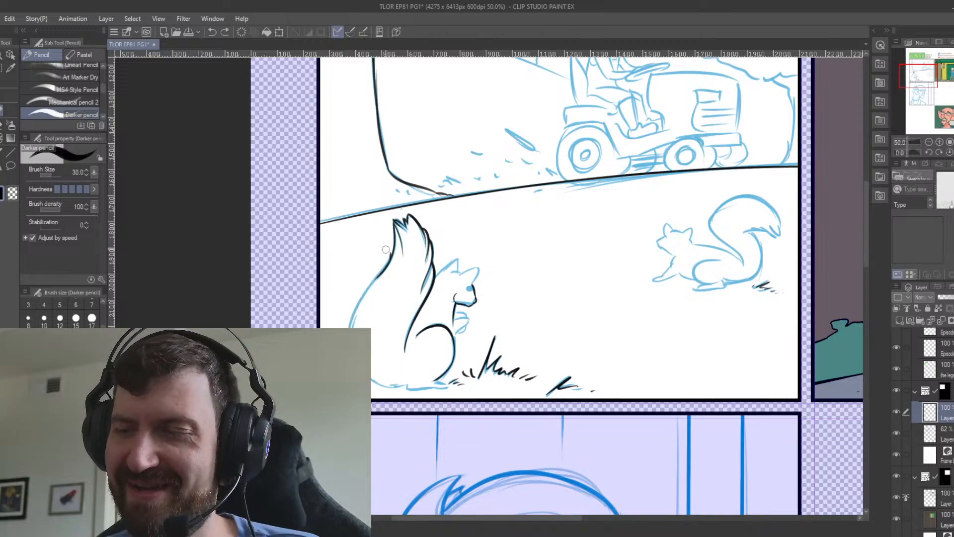
left_click_drag(391, 251, 348, 327)
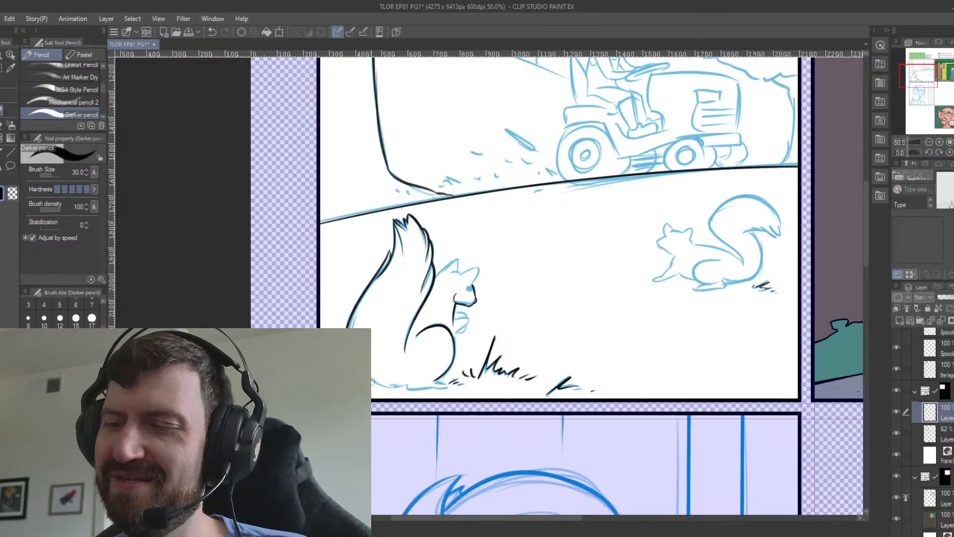
Ink the left squirrel's foot and the small front paws held against its chest.
left_click_drag(373, 348, 339, 315)
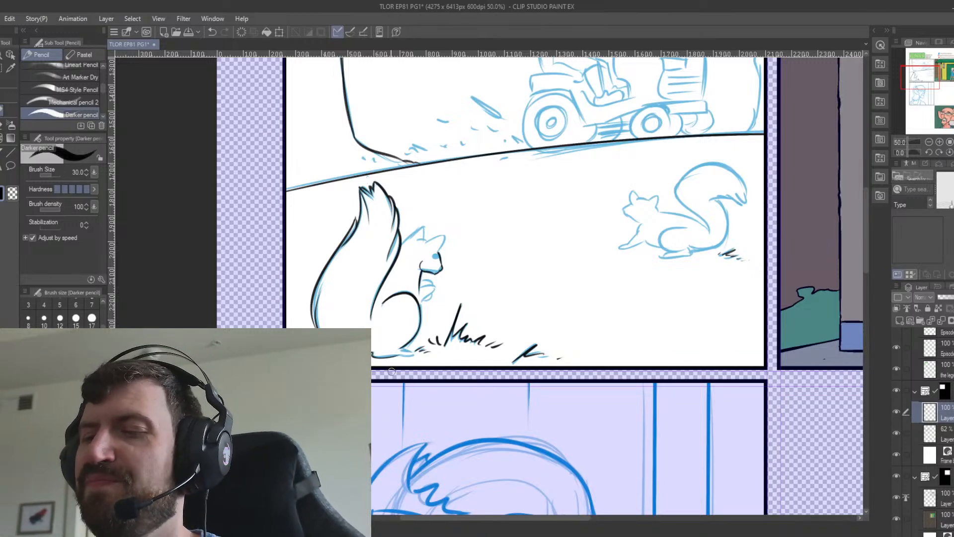
left_click_drag(392, 371, 451, 373)
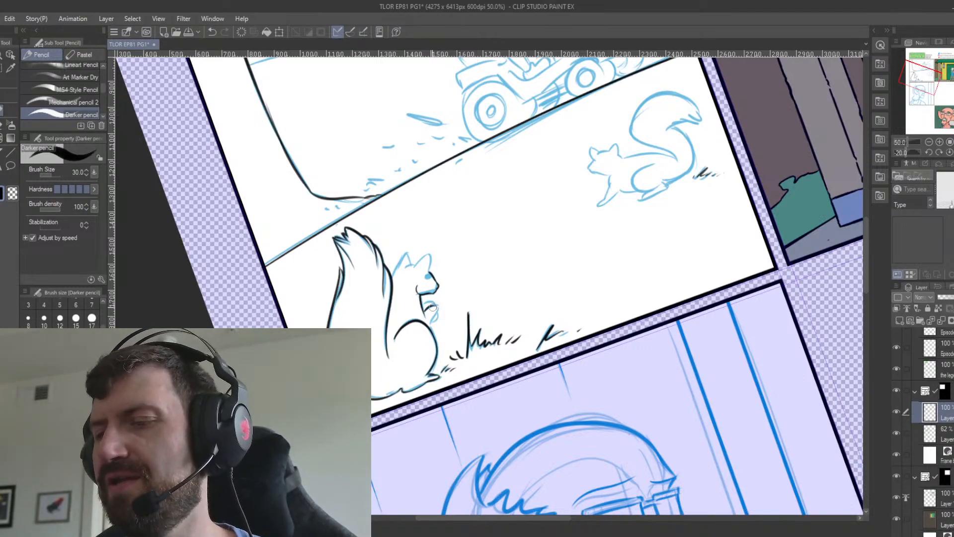
key("ctrl+z")
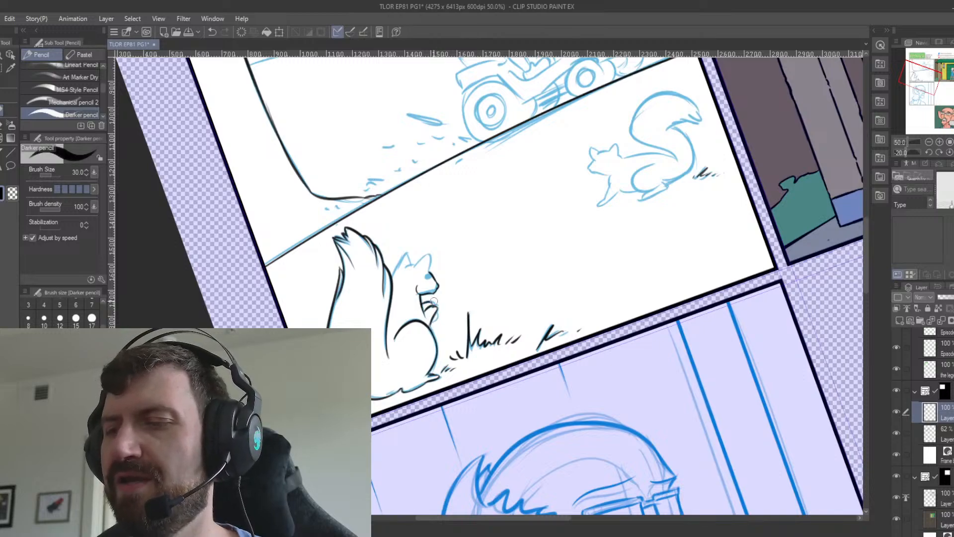
key("ctrl+z")
mouse_move(437, 306)
left_mouse_down()
mouse_move(424, 302)
mouse_move(433, 326)
left_mouse_up()
key("ctrl+z")
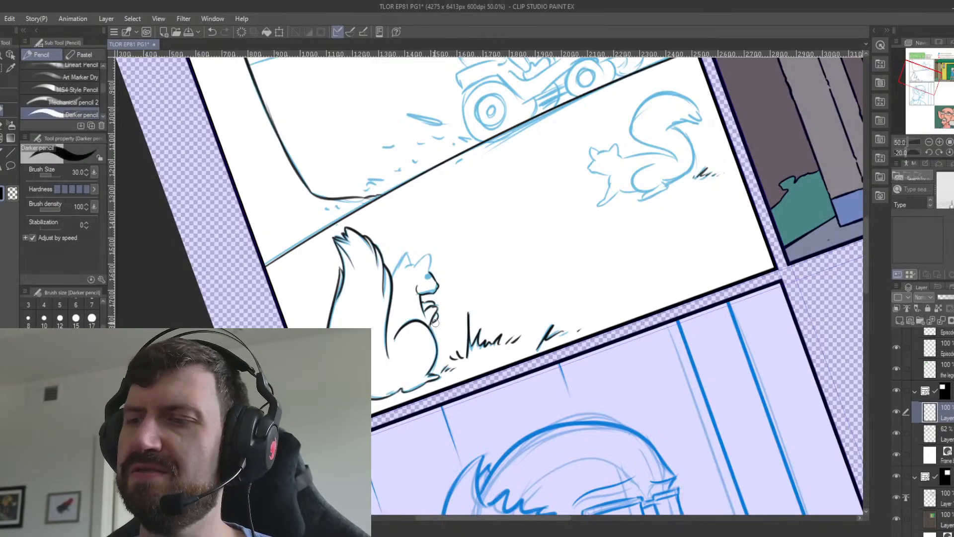
Ink the left squirrel's ears, the back of its neck and its eye over the sketch.
scroll(435, 323, "up", 3)
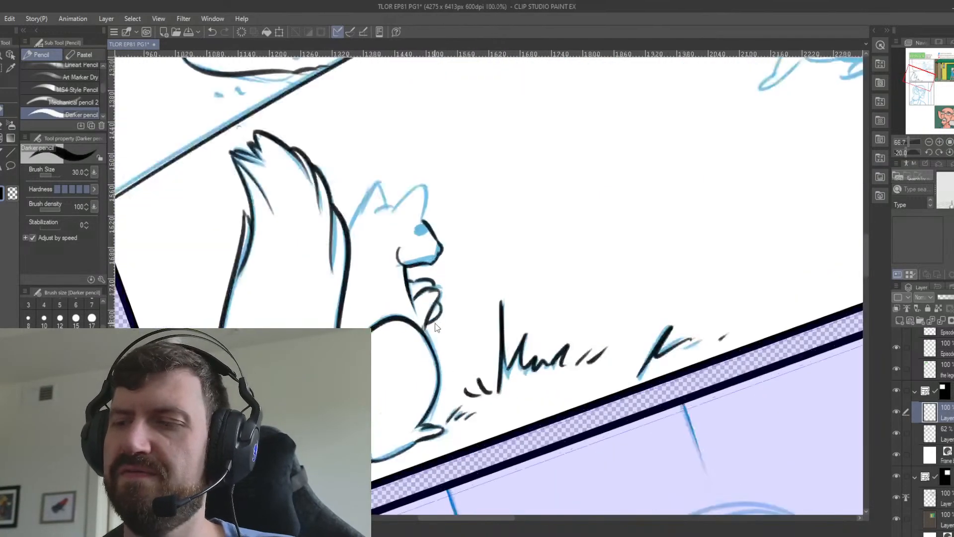
mouse_move(450, 187)
left_mouse_down()
mouse_move(471, 215)
mouse_move(483, 283)
left_mouse_up()
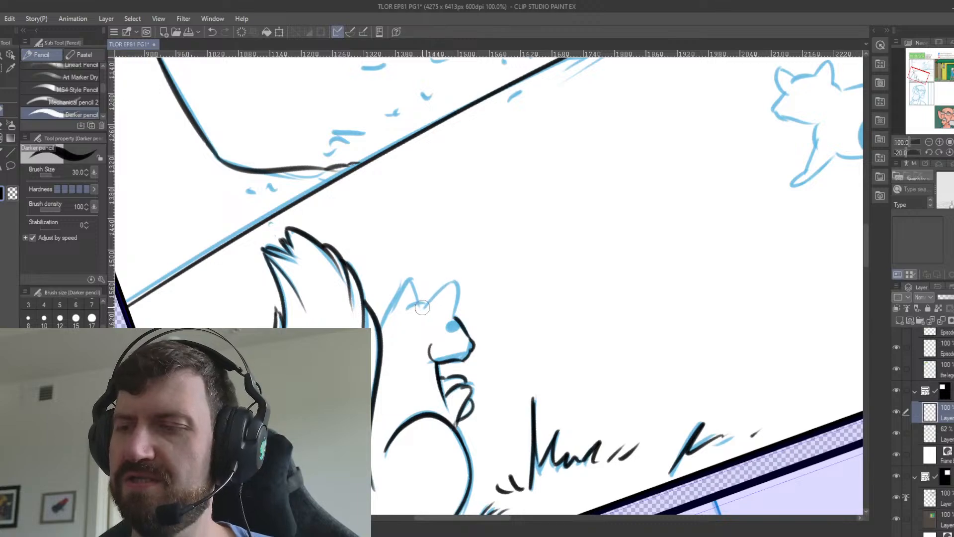
mouse_move(423, 307)
left_mouse_down()
mouse_move(455, 281)
mouse_move(454, 315)
mouse_move(416, 290)
mouse_move(416, 300)
mouse_move(409, 279)
mouse_move(385, 319)
left_mouse_up()
key("ctrl+z")
key("ctrl+z")
key("ctrl+z")
key("ctrl+z")
key("ctrl+z")
left_click_drag(409, 280, 385, 319)
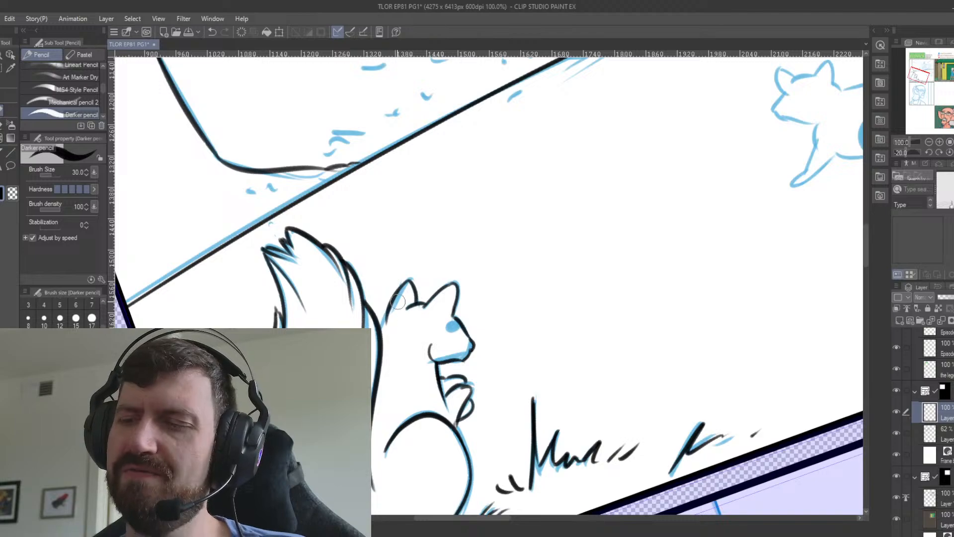
key("ctrl+z")
left_click_drag(405, 284, 380, 324)
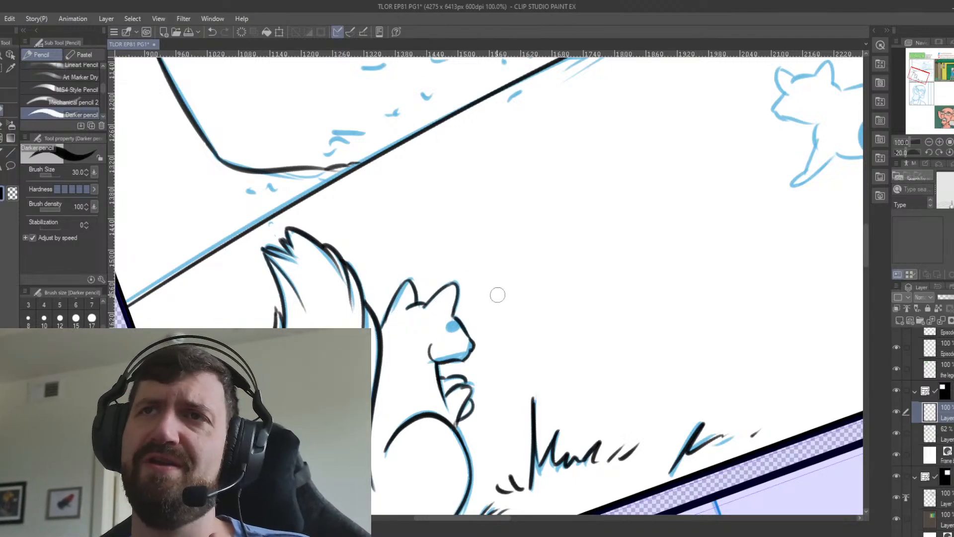
mouse_move(449, 321)
left_mouse_down()
mouse_move(476, 328)
mouse_move(469, 348)
left_mouse_up()
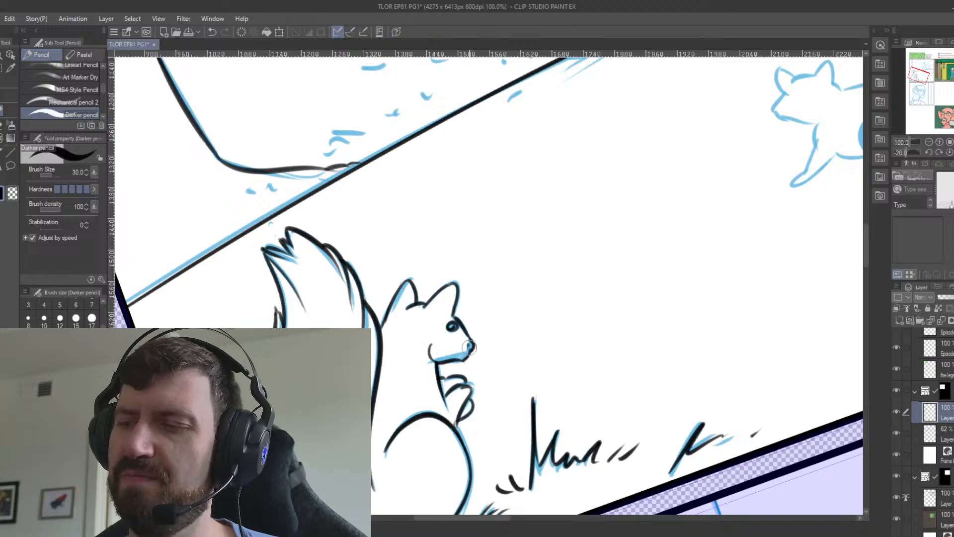
Set the pencil size to 20 and ink the right squirrel's haunch and hind foot.
mouse_move(679, 396)
left_mouse_down()
mouse_move(649, 282)
mouse_move(509, 457)
left_mouse_up()
left_click_drag(573, 319, 398, 428)
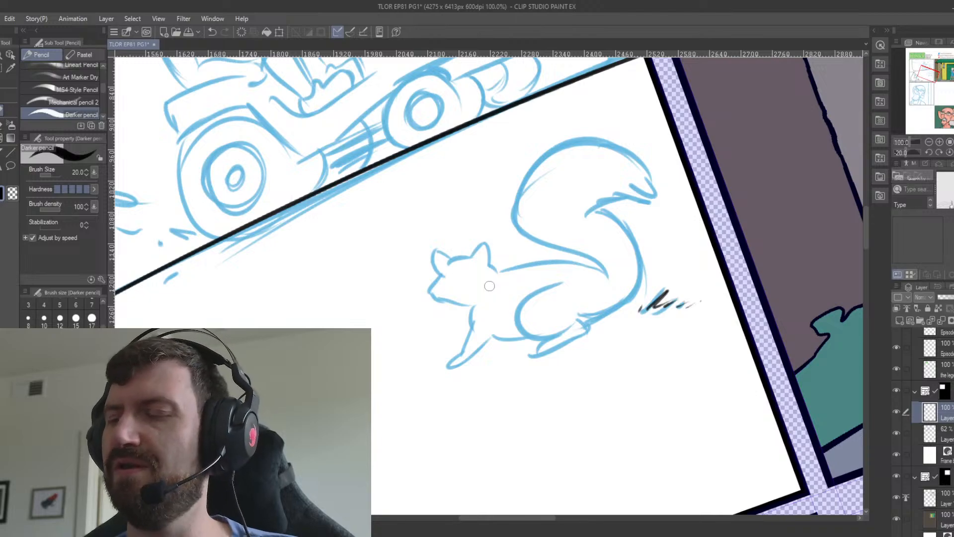
mouse_move(561, 283)
left_mouse_down()
mouse_move(573, 308)
mouse_move(553, 342)
left_mouse_up()
key("ctrl+z")
key("ctrl+z")
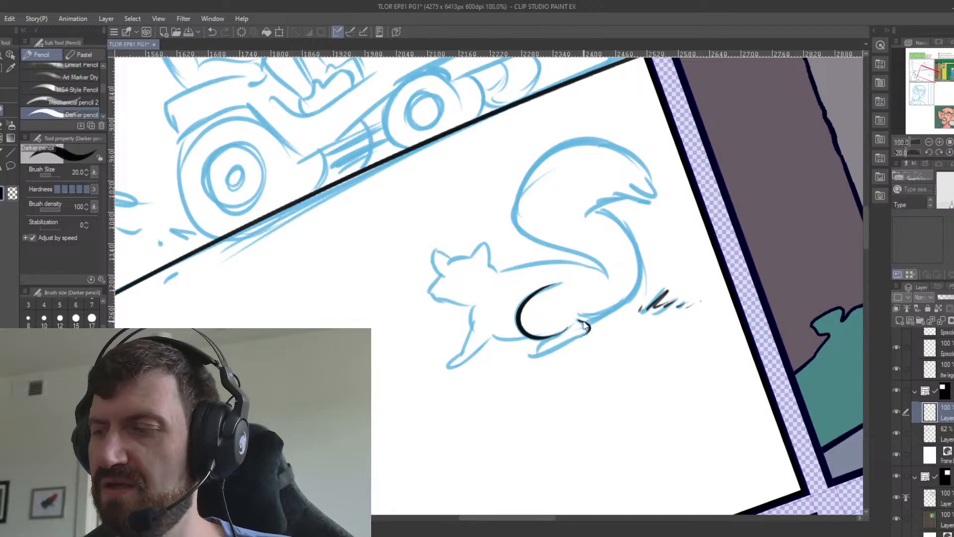
key("ctrl+z")
mouse_move(578, 321)
left_mouse_down()
mouse_move(565, 344)
mouse_move(549, 337)
mouse_move(544, 354)
mouse_move(581, 335)
left_mouse_up()
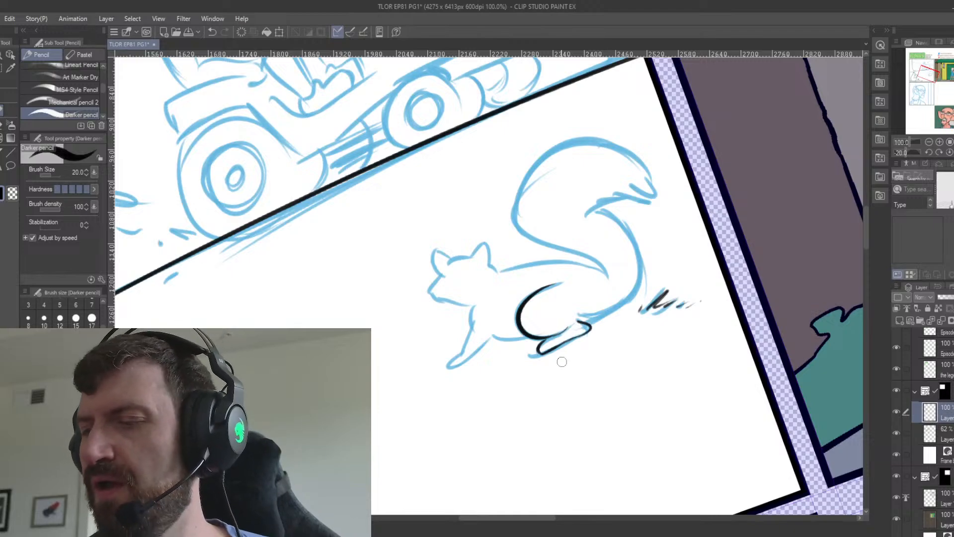
Ink the right squirrel's belly line and front leg down to the paw.
left_click_drag(493, 336, 536, 335)
key("ctrl+z")
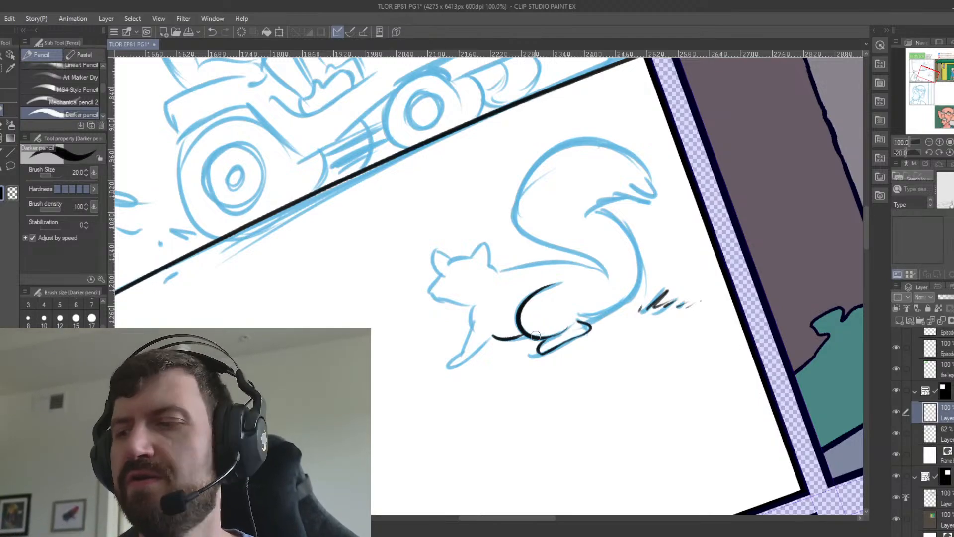
mouse_move(474, 305)
left_mouse_down()
mouse_move(475, 332)
mouse_move(470, 321)
mouse_move(448, 365)
mouse_move(493, 339)
left_mouse_up()
key("ctrl+z")
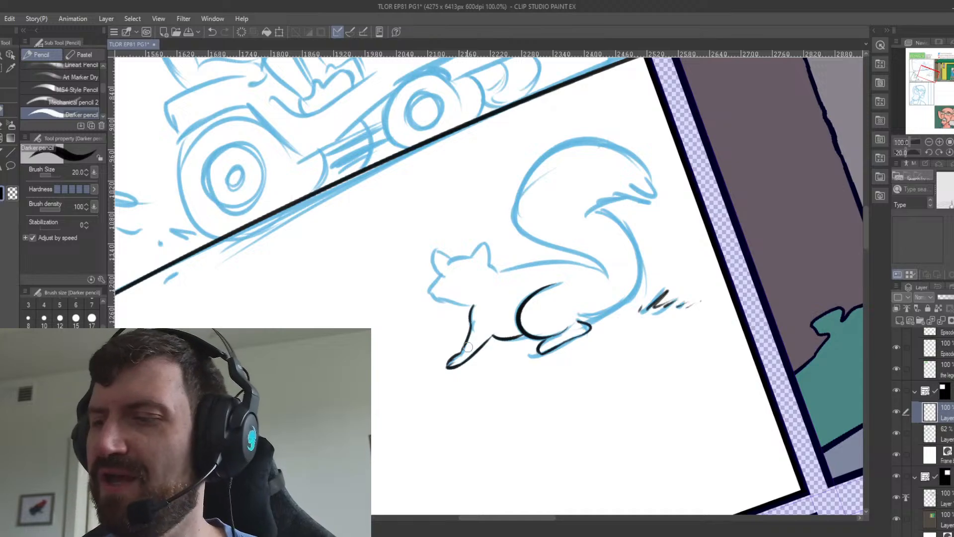
Ink the right squirrel's muzzle, both ears and the top of its head.
mouse_move(440, 275)
left_mouse_down()
mouse_move(430, 290)
mouse_move(472, 304)
left_mouse_up()
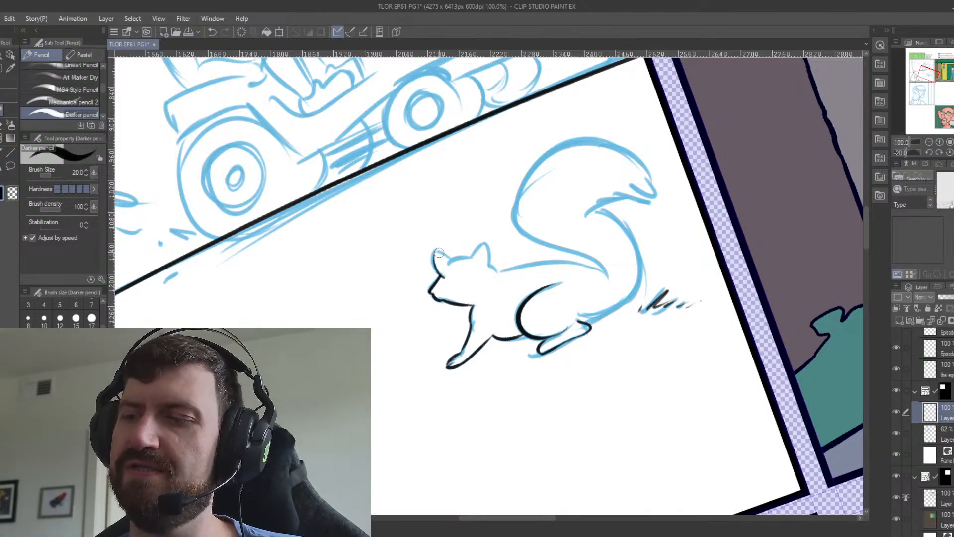
left_click_drag(435, 251, 448, 257)
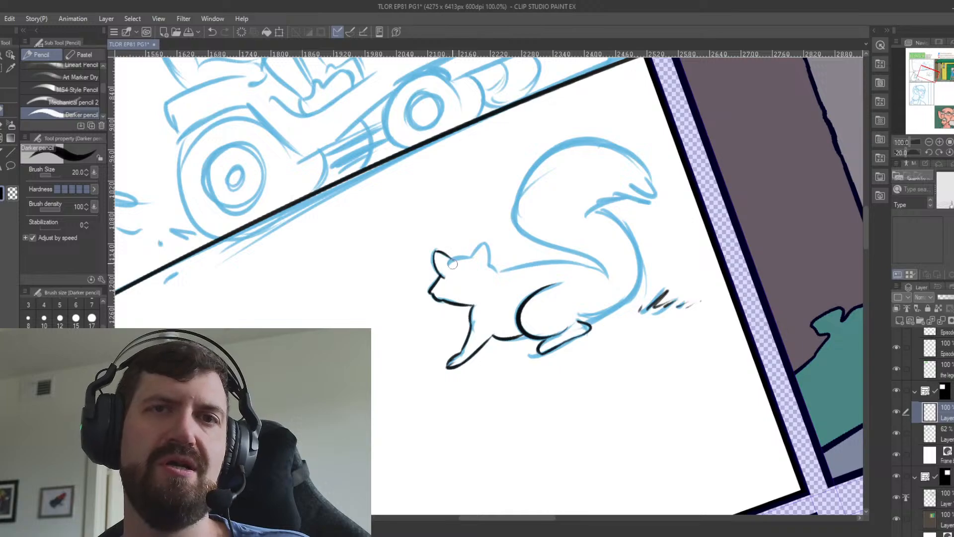
mouse_move(448, 257)
left_mouse_down()
mouse_move(485, 243)
mouse_move(497, 271)
left_mouse_up()
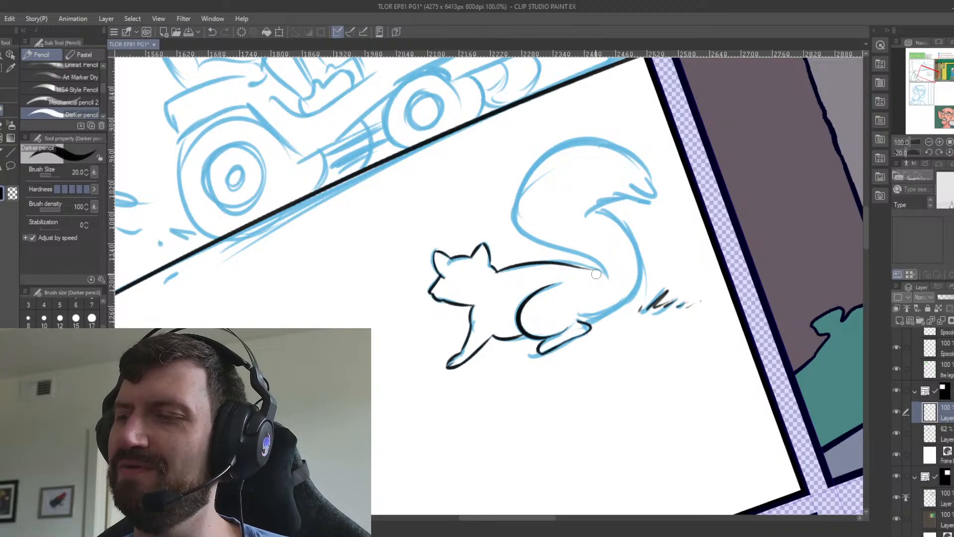
Redraw the right squirrel's back line from the neck to the base of the tail.
key("ctrl+z")
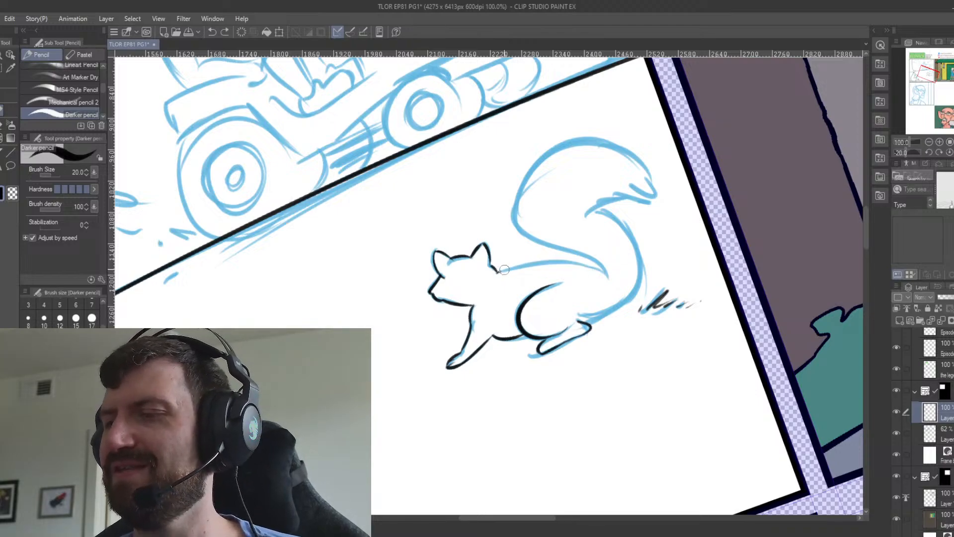
left_click_drag(504, 269, 595, 277)
key("ctrl+z")
left_click_drag(497, 272, 607, 273)
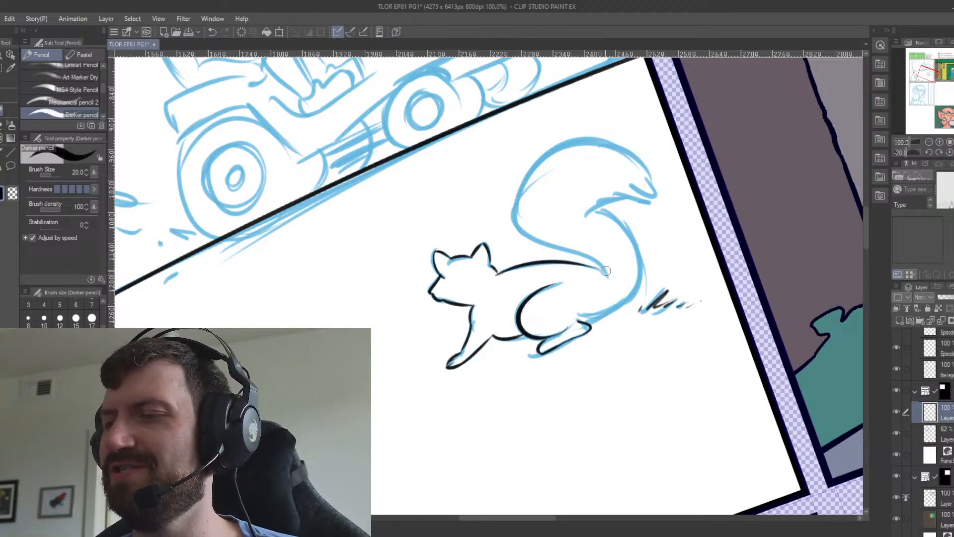
key("ctrl+z")
left_click_drag(495, 274, 607, 271)
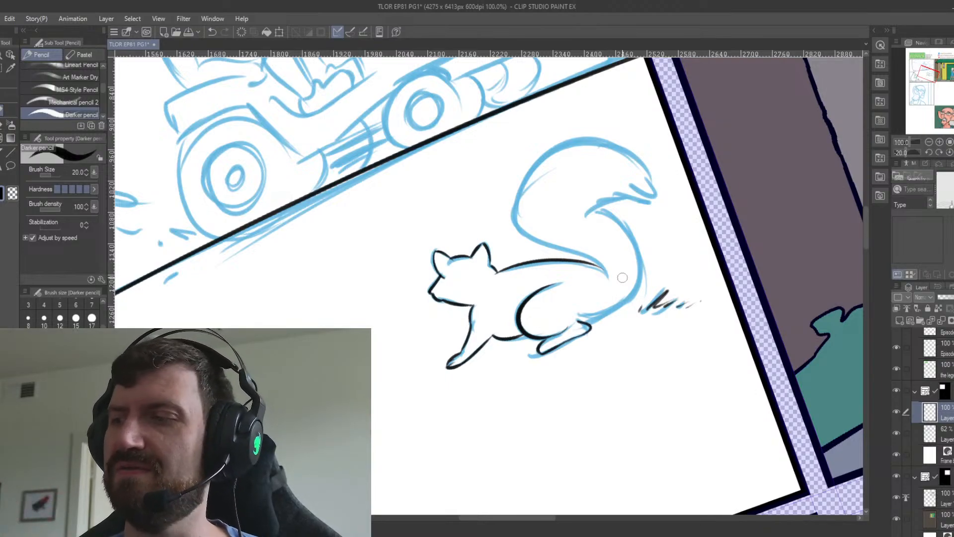
Ink the outer curve of the right squirrel's tail, starting at the hind foot and sweeping around the tail's base.
left_click_drag(608, 316, 600, 329)
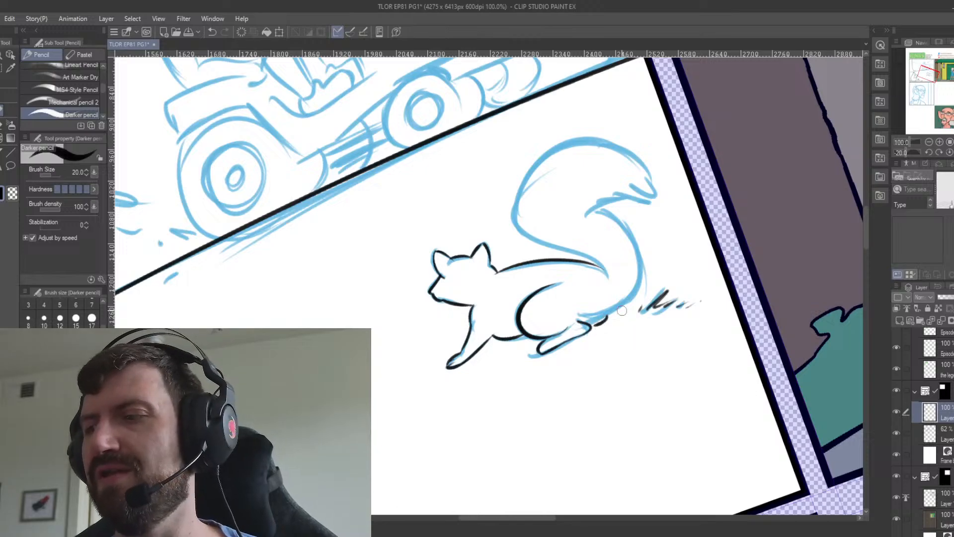
key("ctrl+z")
key("minus")
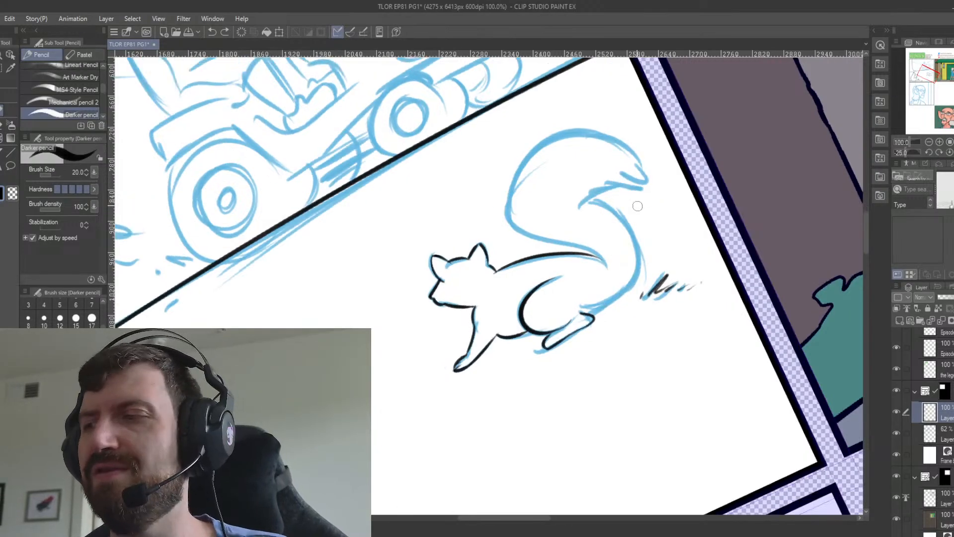
key("minus")
key("minus")
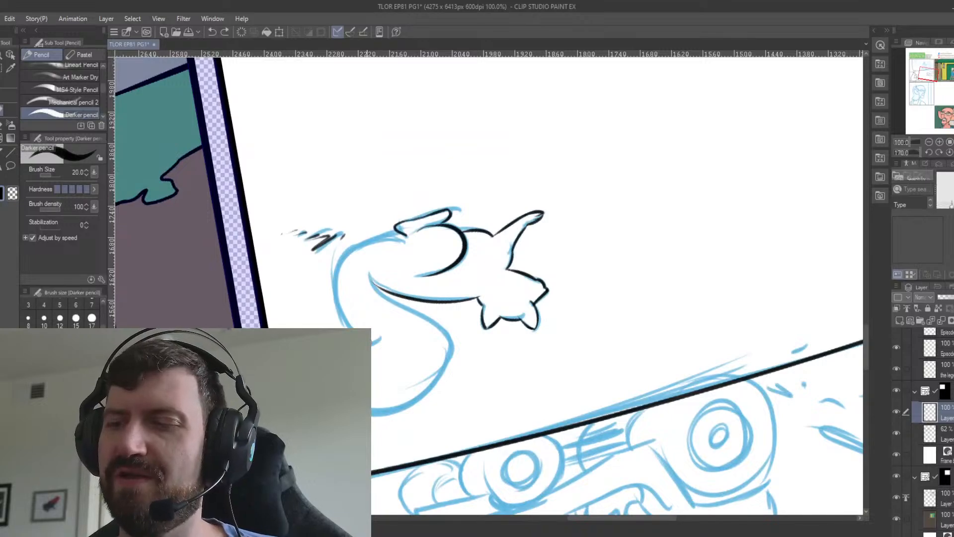
mouse_move(350, 327)
left_mouse_down()
mouse_move(378, 239)
mouse_move(339, 311)
left_mouse_up()
key("ctrl+z")
key("ctrl+z")
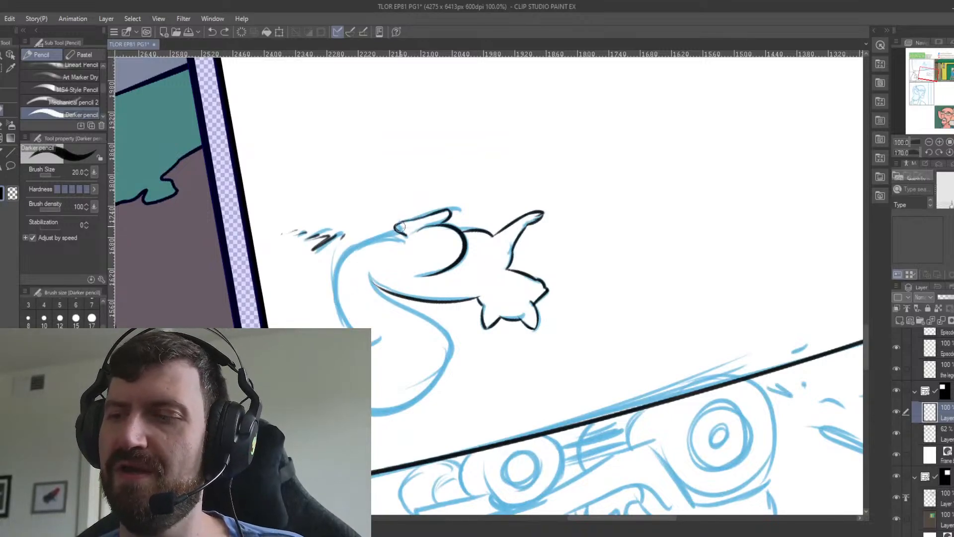
mouse_move(395, 230)
left_mouse_down()
mouse_move(338, 309)
mouse_move(346, 325)
left_mouse_up()
key("ctrl+z")
left_click_drag(396, 232, 342, 318)
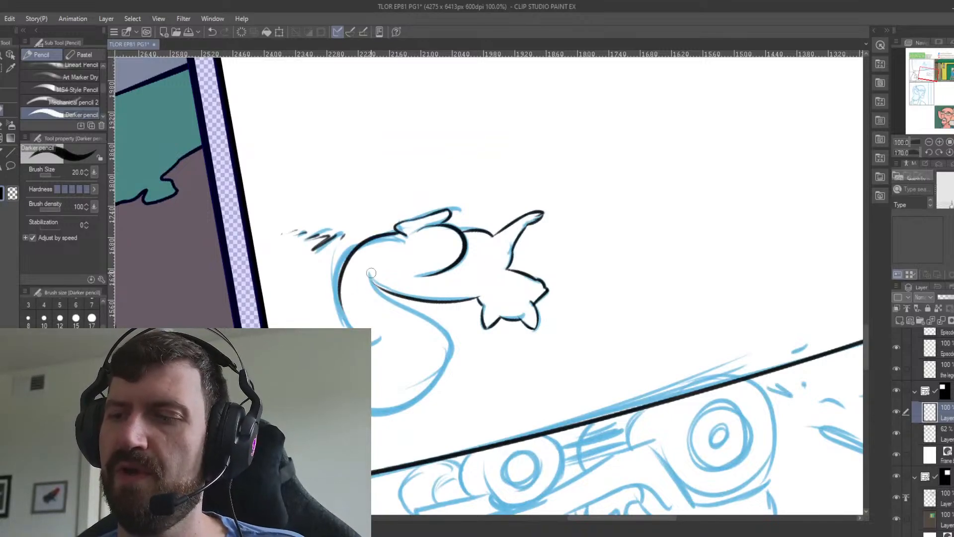
key("ctrl+z")
left_click_drag(393, 232, 340, 308)
key("ctrl+z")
left_click_drag(395, 230, 342, 322)
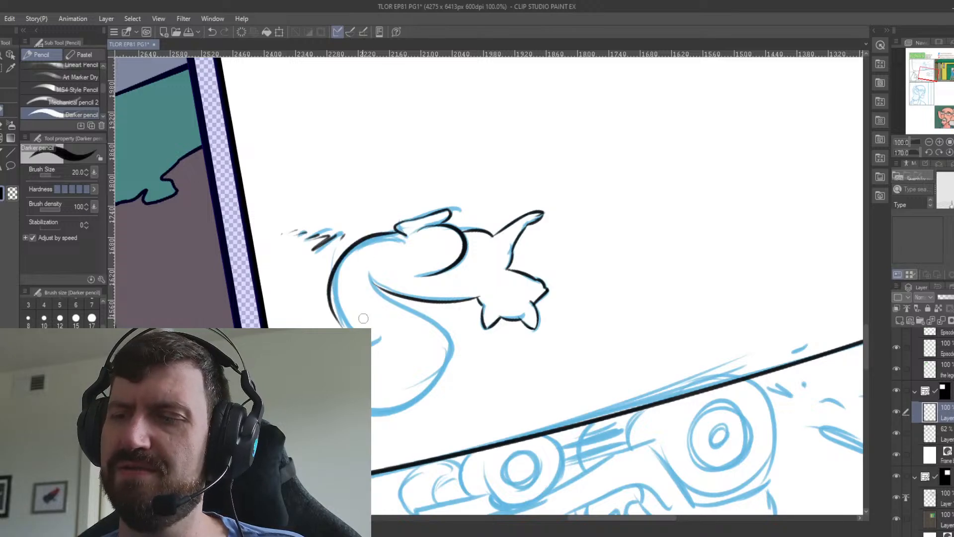
key("ctrl+z")
mouse_move(396, 230)
left_mouse_down()
mouse_move(343, 323)
mouse_move(353, 333)
left_mouse_up()
Extend the right squirrel's outer tail curve up to the crook beneath the furry tip.
key("ctrl+z")
left_click_drag(336, 294, 380, 344)
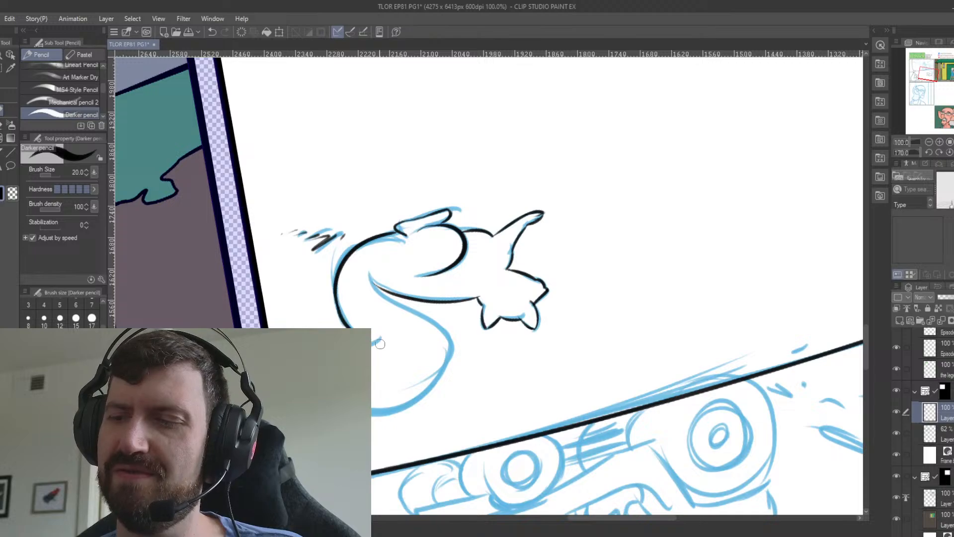
key("ctrl+z")
left_click_drag(338, 295, 372, 341)
key("ctrl+z")
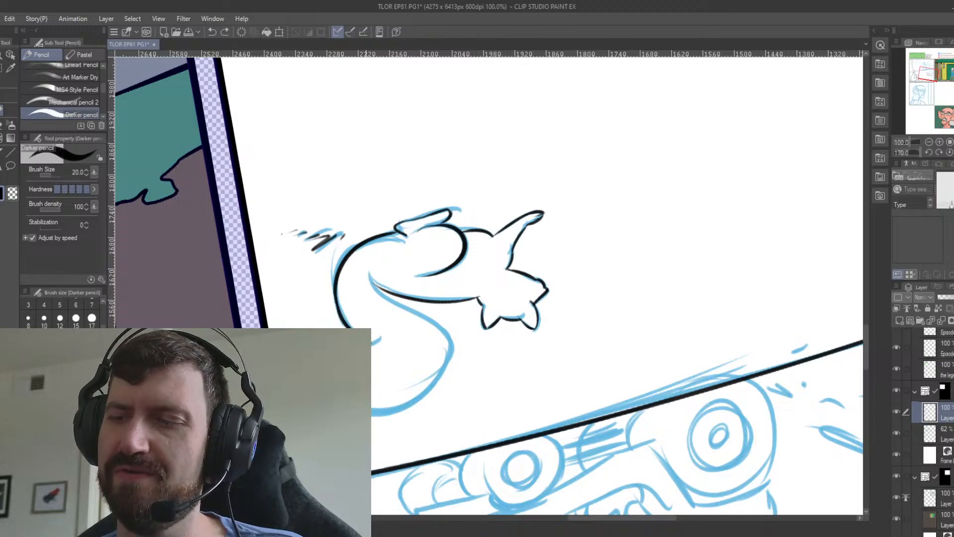
left_click_drag(340, 266, 352, 330)
left_click_drag(340, 295, 383, 345)
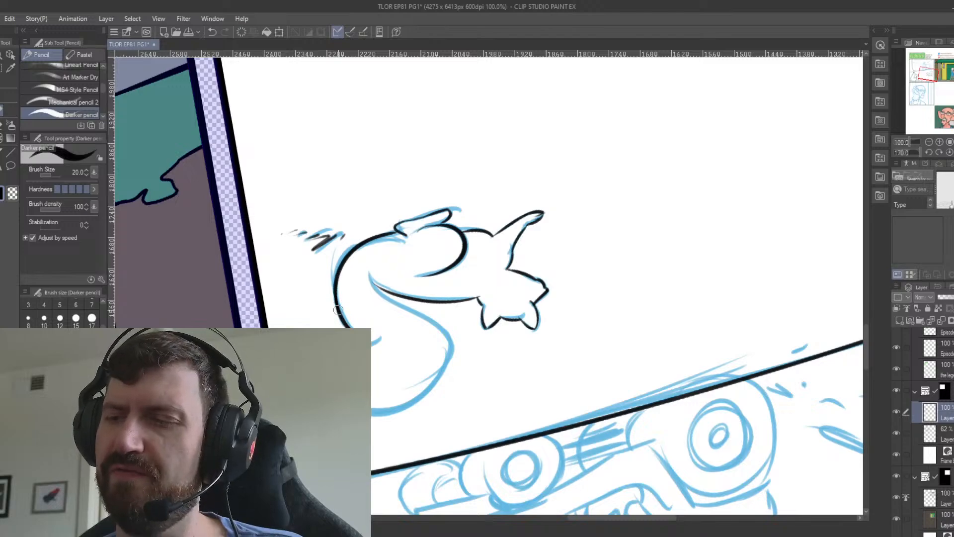
Ink the jagged underside and pointed fur tufts at the tip of the right squirrel's tail.
key("minus")
key("minus")
key("minus")
key("minus")
key("minus")
key("minus")
key("minus")
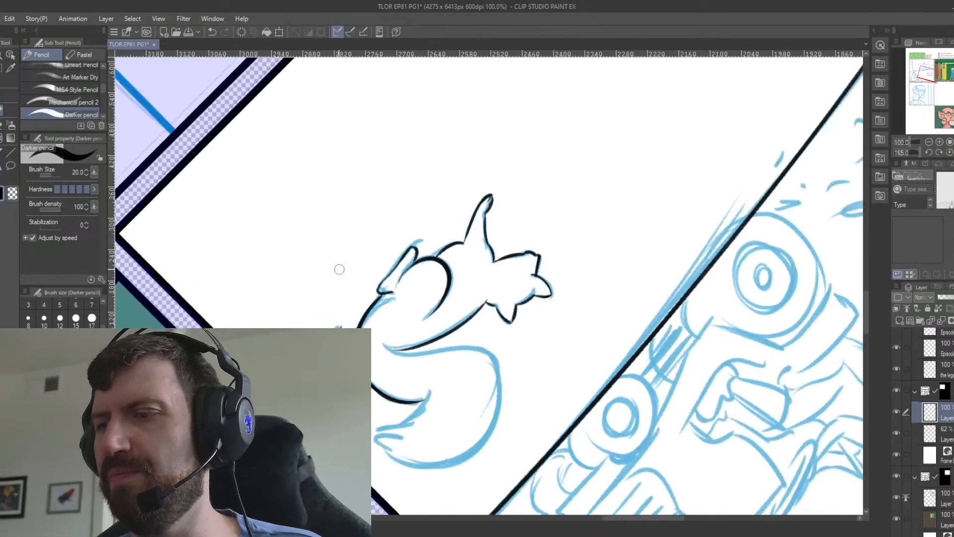
key("minus")
key("minus")
key("minus")
key("minus")
key("minus")
key("minus")
key("minus")
key("minus")
key("minus")
key("minus")
key("minus")
key("minus")
key("minus")
key("minus")
key("minus")
key("minus")
key("minus")
key("minus")
key("minus")
key("minus")
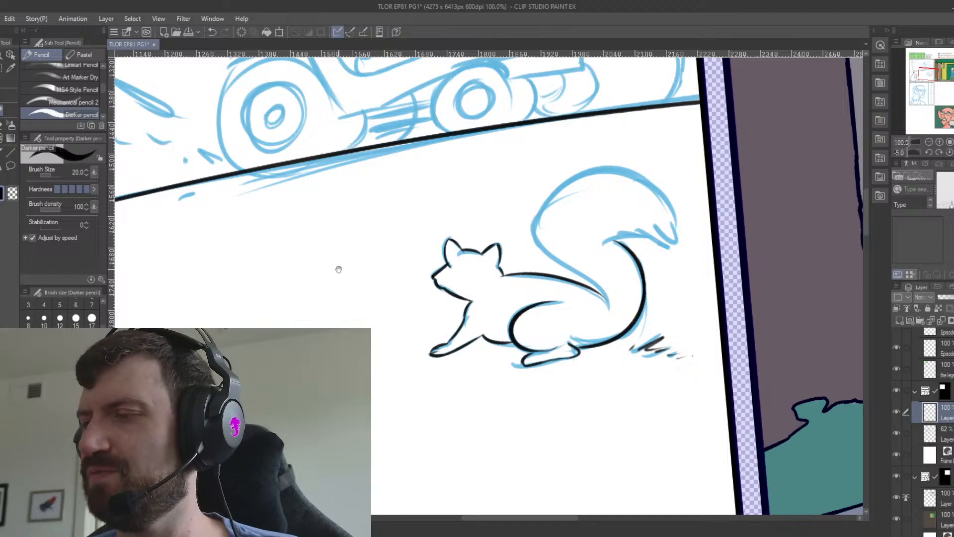
left_click_drag(340, 270, 332, 354)
left_click_drag(596, 329, 657, 324)
key("ctrl+z")
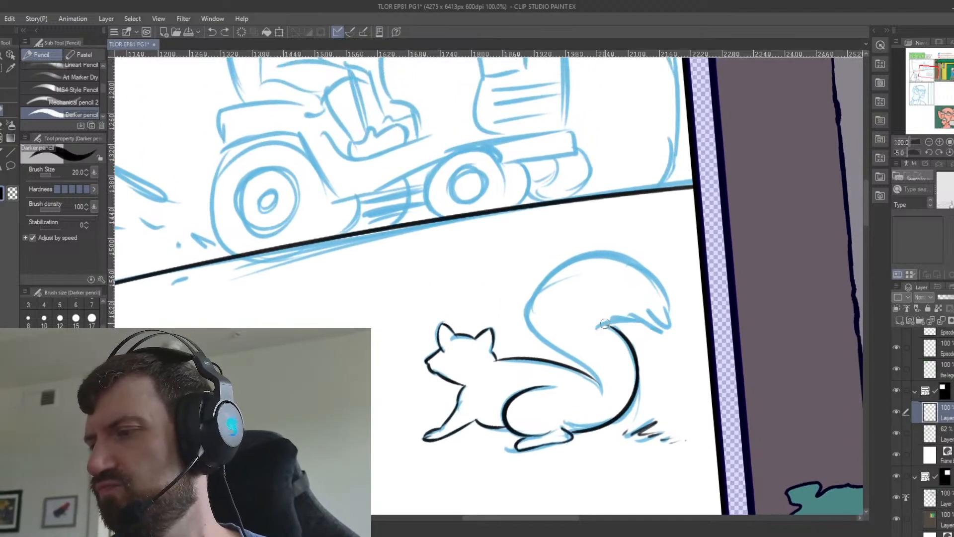
mouse_move(597, 329)
left_mouse_down()
mouse_move(645, 324)
mouse_move(530, 260)
mouse_move(537, 297)
mouse_move(549, 294)
left_mouse_up()
key("ctrl+z")
key("ctrl+z")
key("ctrl+z")
key("ctrl+z")
key("ctrl+z")
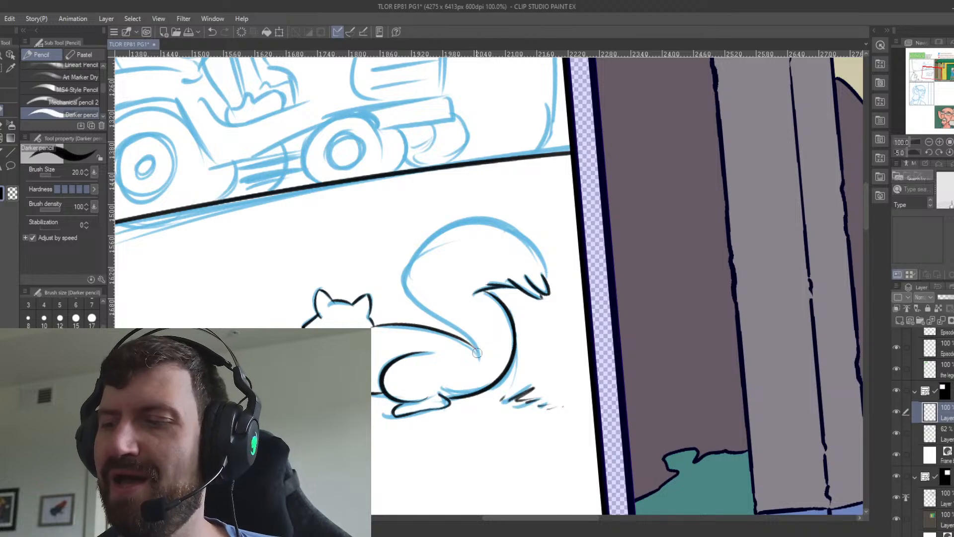
Try to ink the inner curve of the right squirrel's tail between its upper bend and the end of the back line.
mouse_move(477, 353)
left_mouse_down()
mouse_move(398, 276)
mouse_move(441, 324)
left_mouse_up()
key("ctrl+z")
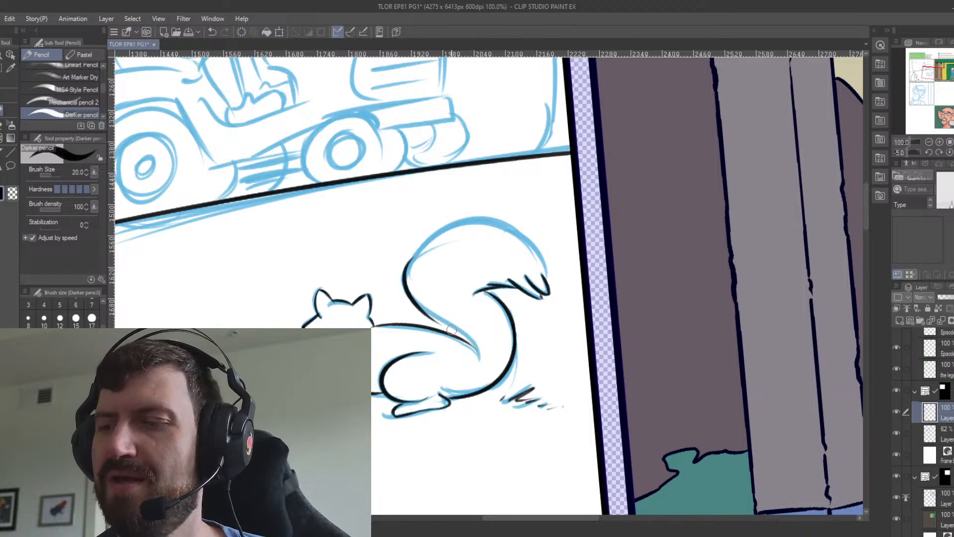
key("ctrl+z")
mouse_move(414, 255)
left_mouse_down()
mouse_move(443, 319)
mouse_move(412, 294)
mouse_move(482, 359)
left_mouse_up()
key("ctrl+z")
key("ctrl+z")
key("ctrl+z")
left_click_drag(414, 255, 476, 366)
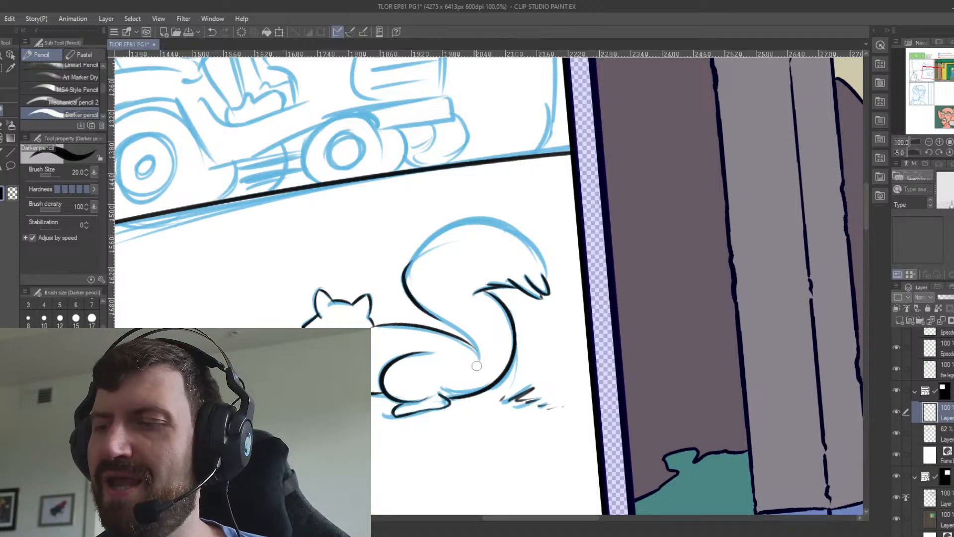
left_click_drag(443, 321, 479, 364)
key("ctrl+z")
key("ctrl+z")
key("ctrl+z")
left_click_drag(432, 316, 478, 361)
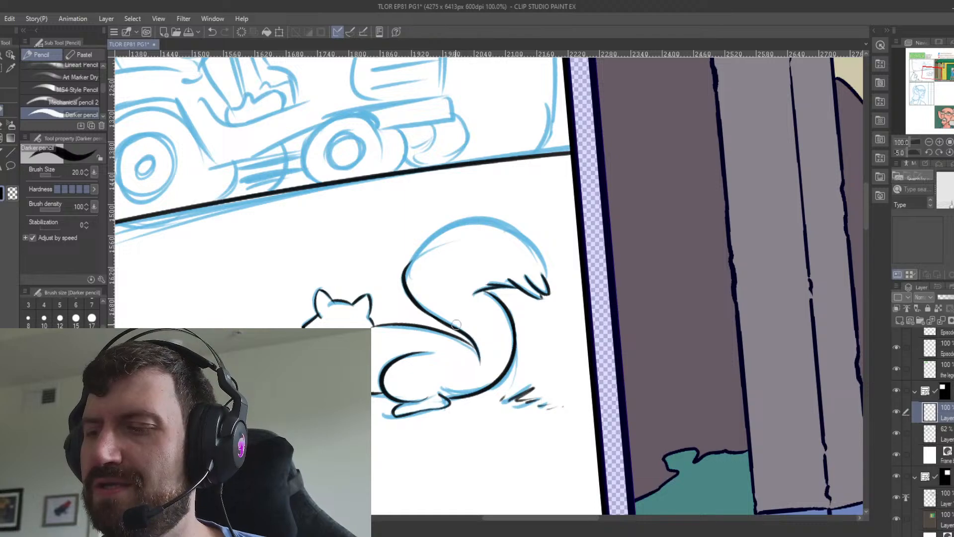
key("ctrl+z")
mouse_move(431, 315)
left_mouse_down()
mouse_move(478, 363)
mouse_move(437, 318)
mouse_move(471, 359)
left_mouse_up()
key("ctrl+z")
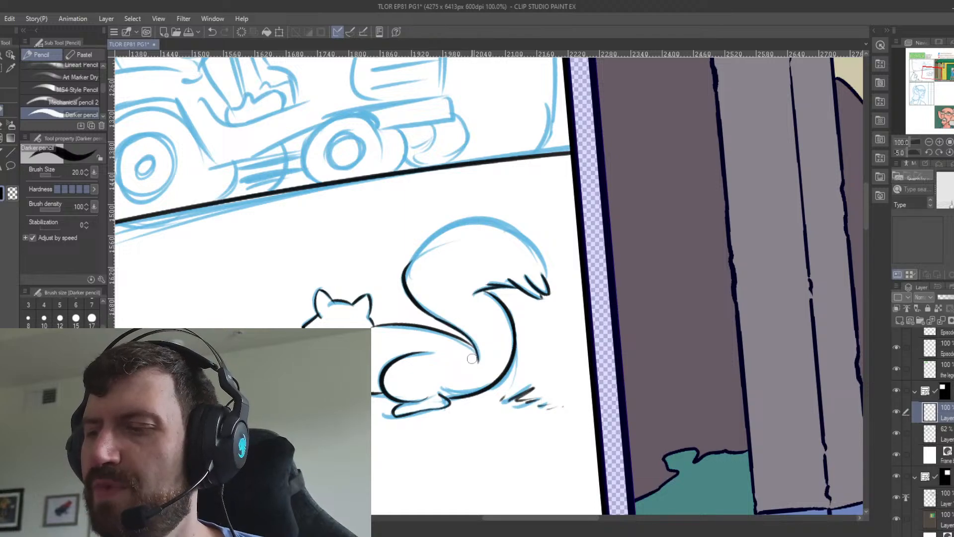
Redraw the right squirrel's inner tail curve as one smooth stroke from the upper bend to the tail's base, using a rotated canvas.
key("ctrl+z")
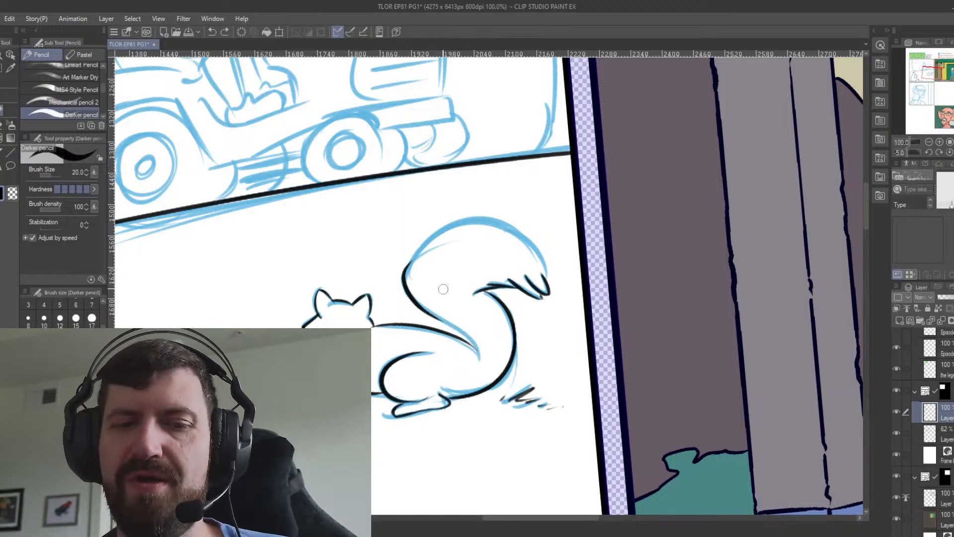
key("minus")
key("minus")
key("minus")
key("minus")
key("minus")
key("minus")
key("minus")
key("minus")
key("minus")
key("minus")
key("minus")
key("minus")
key("minus")
key("minus")
key("minus")
key("minus")
key("ctrl+z")
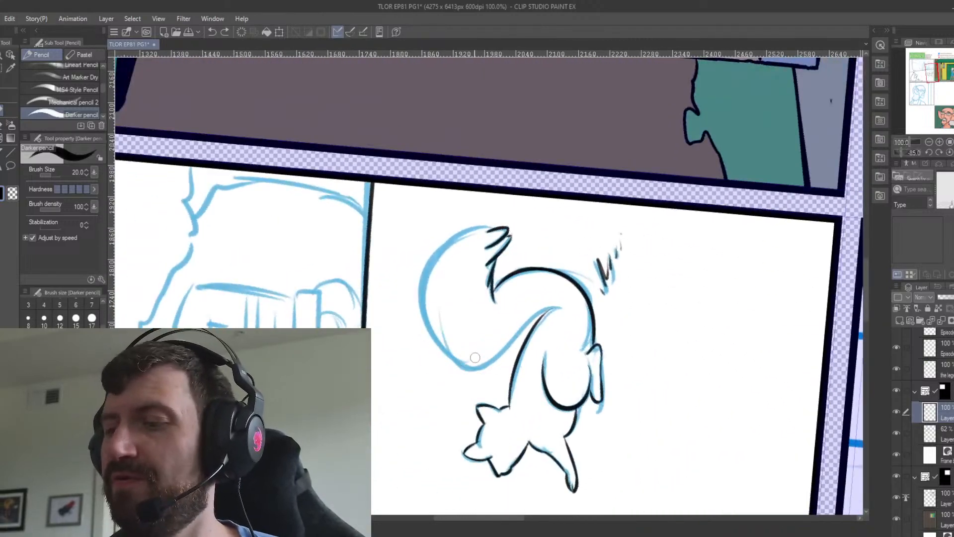
left_click_drag(463, 366, 564, 312)
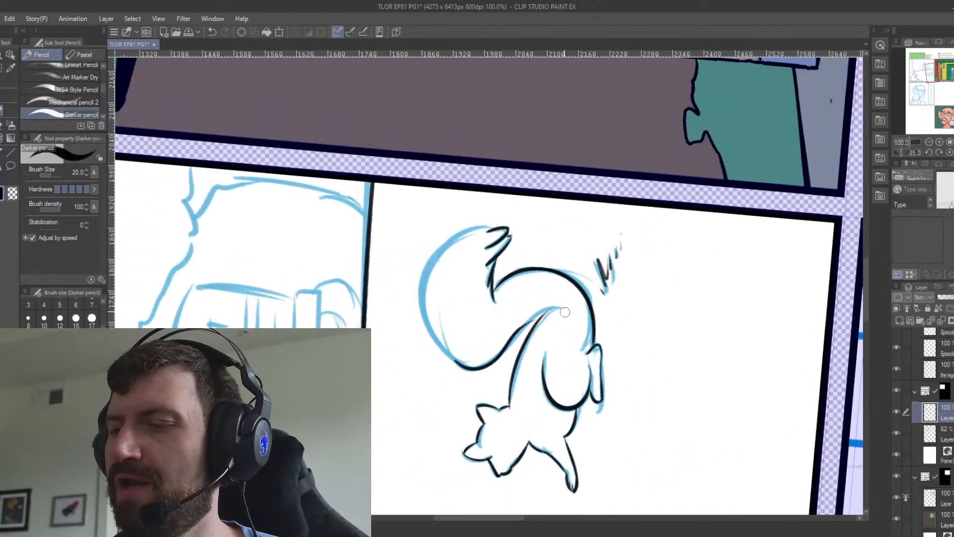
key("ctrl+z")
left_click_drag(457, 363, 560, 303)
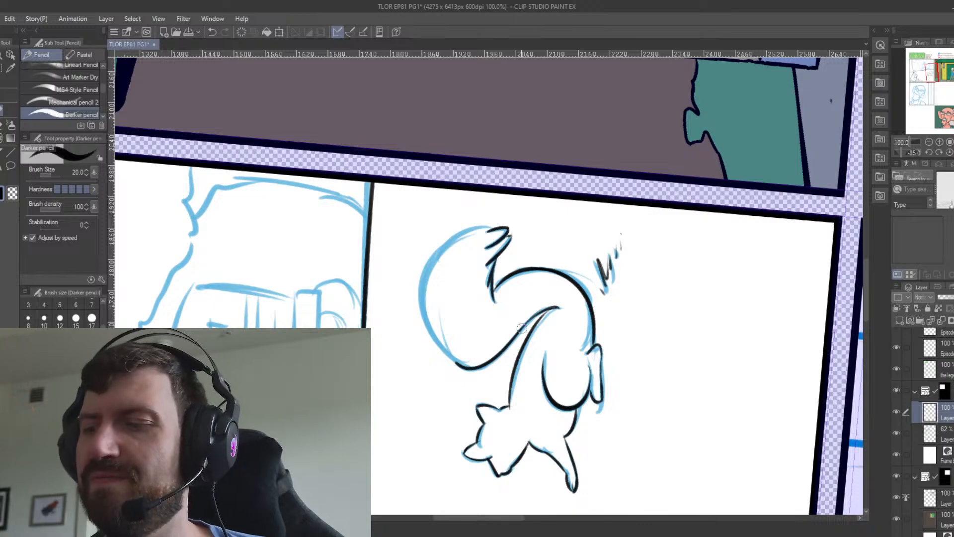
Ink the top edge of the right squirrel's tail from the furry tip toward the broad outer bend.
left_click_drag(491, 227, 414, 299)
key("ctrl+z")
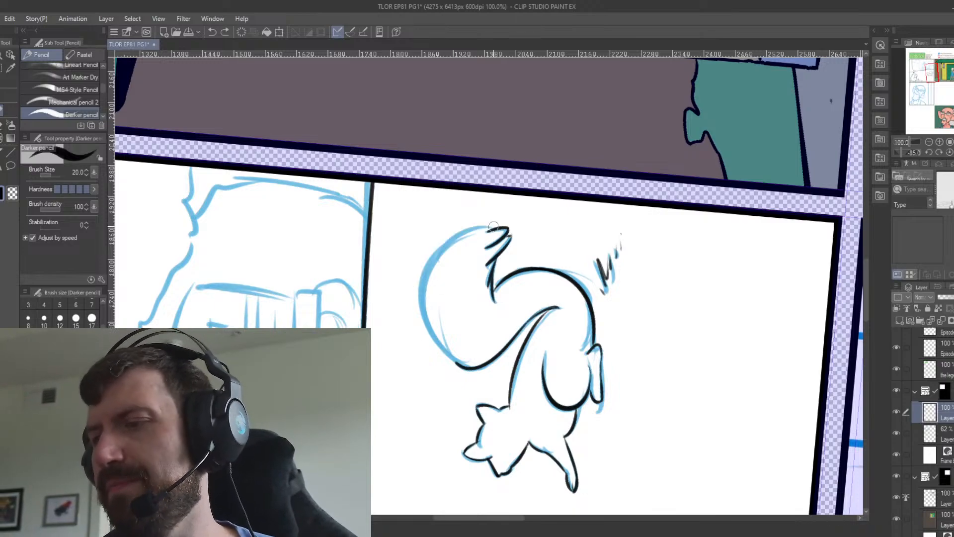
left_click_drag(492, 228, 426, 289)
key("ctrl+z")
left_click_drag(493, 227, 433, 292)
key("ctrl+z")
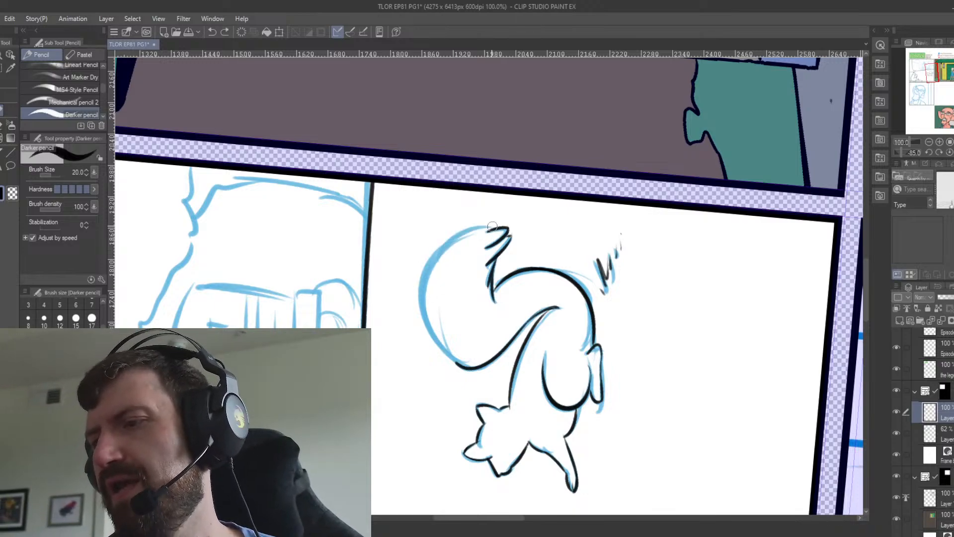
left_click_drag(492, 227, 434, 283)
Ink the rest of the right squirrel's rounded tail contour, joining the top edge to the inner curve.
left_click_drag(438, 249, 441, 350)
key("ctrl+z")
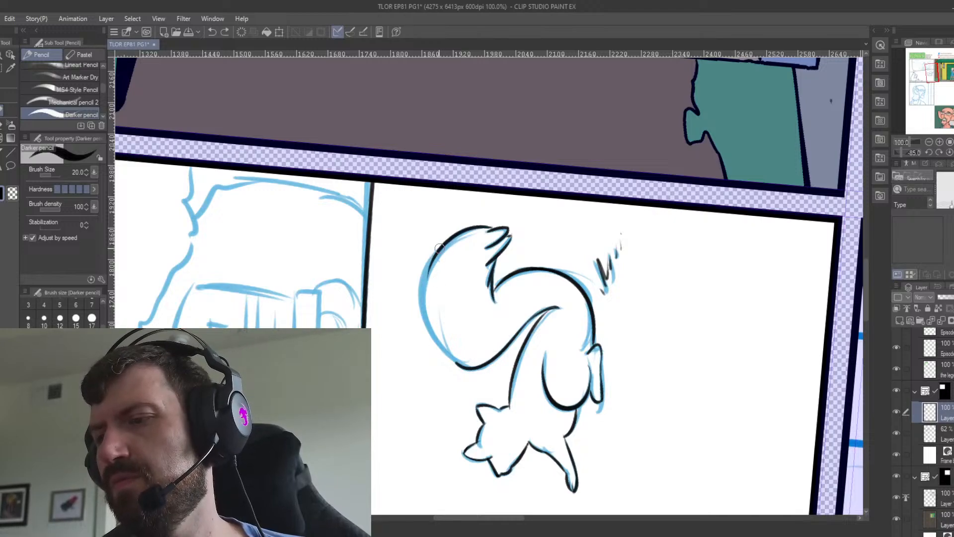
left_click_drag(439, 247, 464, 374)
key("ctrl+z")
mouse_move(439, 247)
left_mouse_down()
mouse_move(444, 356)
mouse_move(467, 370)
left_mouse_up()
key("ctrl+z")
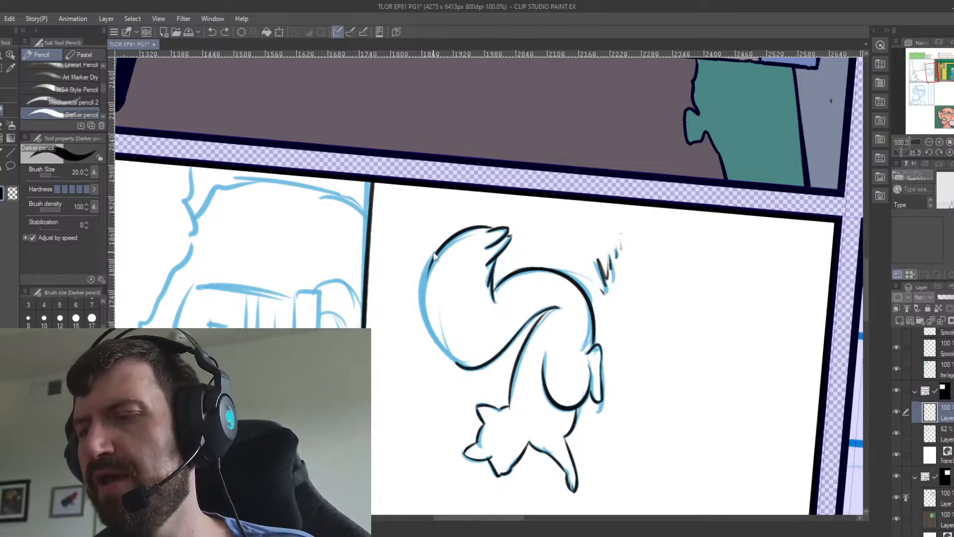
mouse_move(438, 246)
left_mouse_down()
mouse_move(422, 323)
mouse_move(465, 368)
left_mouse_up()
key("ctrl+z")
key("ctrl+z")
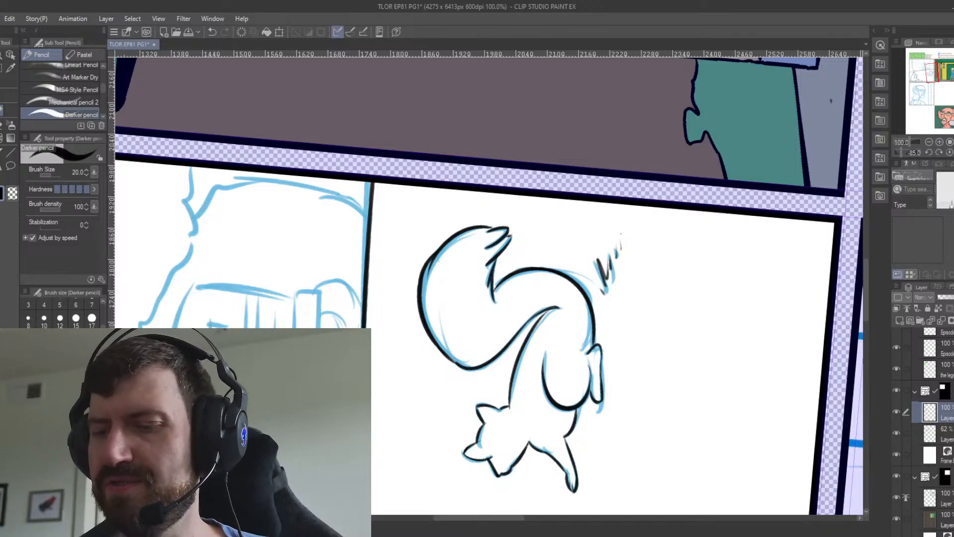
left_click(275, 518)
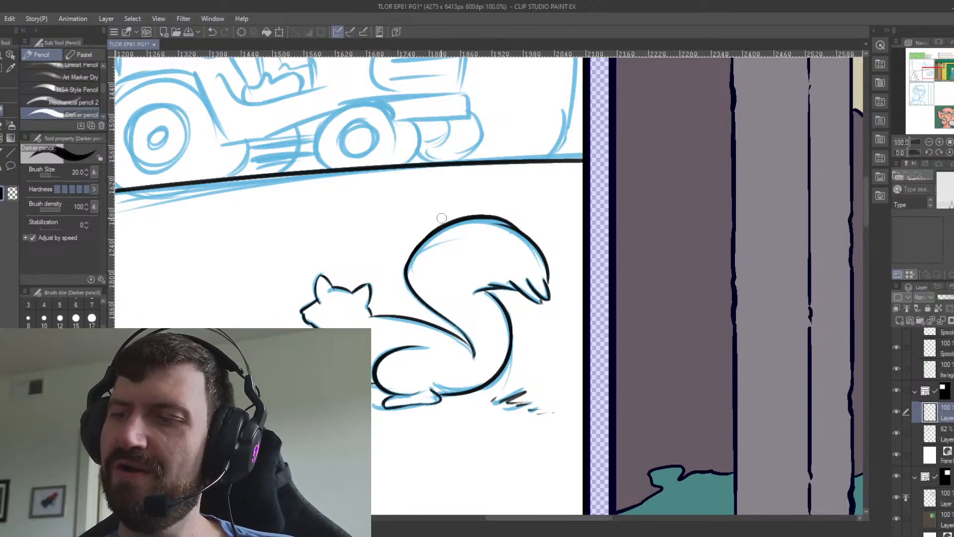
left_click_drag(409, 263, 447, 224)
key("ctrl+z")
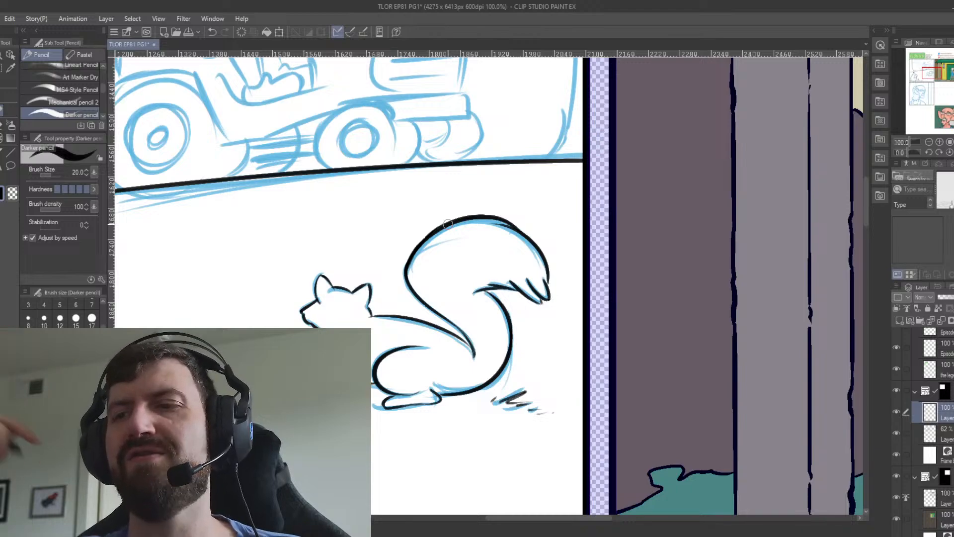
Ink the jagged foliage outline of the tree behind the mower's hood with a brush size of 15.
scroll(447, 224, "down", 1)
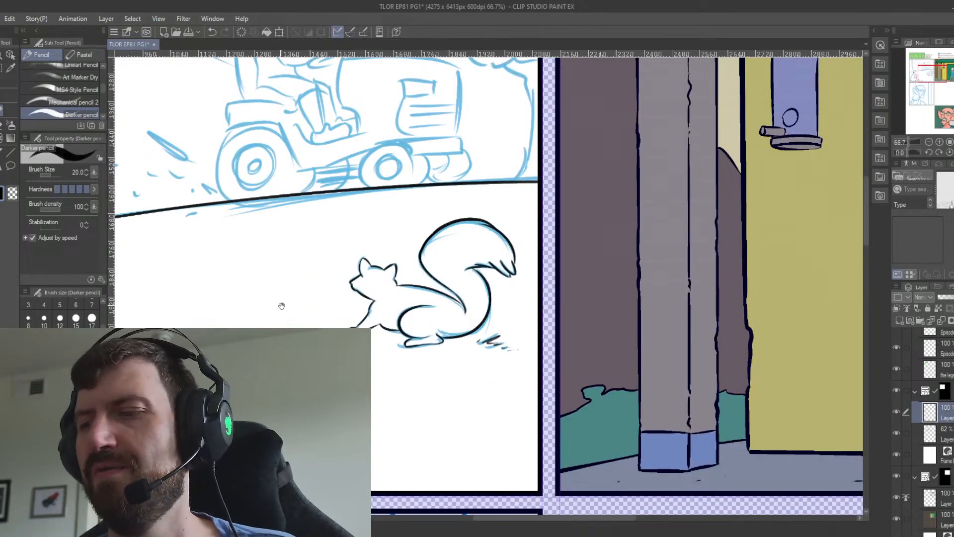
left_click_drag(281, 306, 371, 419)
left_click_drag(248, 219, 348, 364)
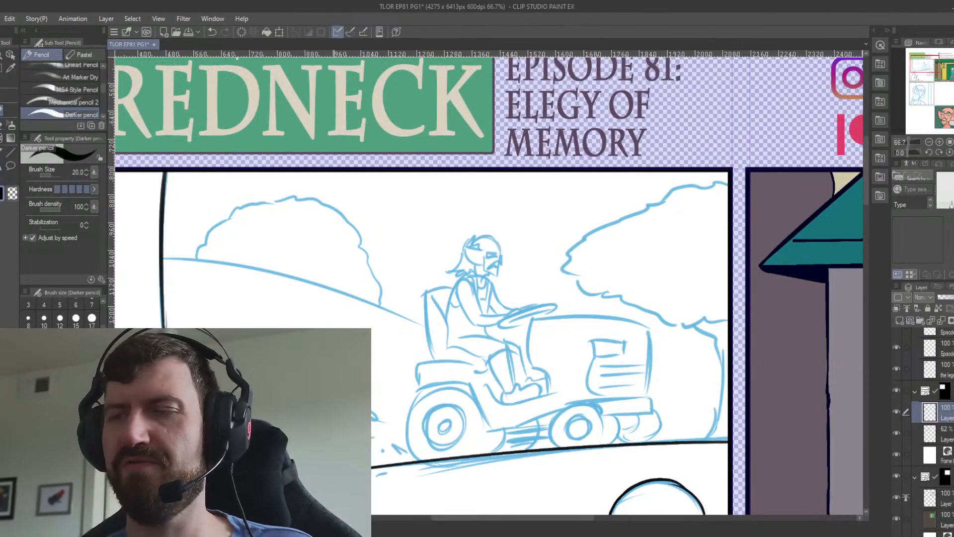
left_click(76, 318)
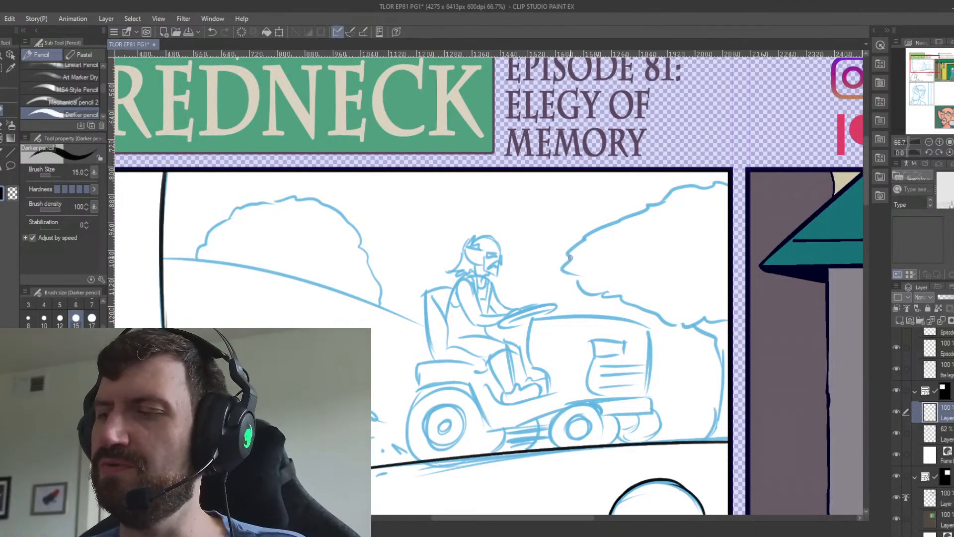
mouse_move(565, 256)
left_mouse_down()
mouse_move(682, 187)
mouse_move(727, 181)
left_mouse_up()
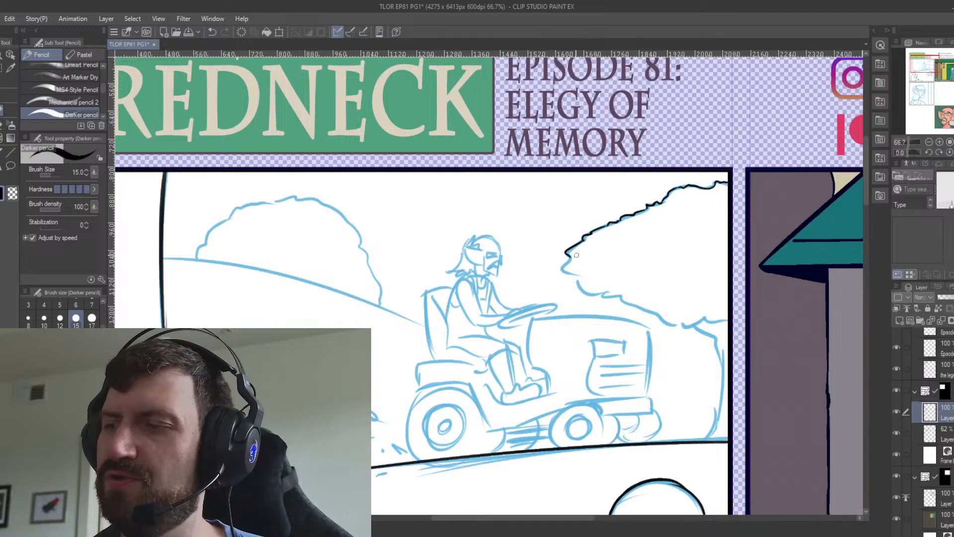
mouse_move(566, 256)
left_mouse_down()
mouse_move(570, 279)
mouse_move(582, 274)
mouse_move(580, 290)
mouse_move(644, 309)
left_mouse_up()
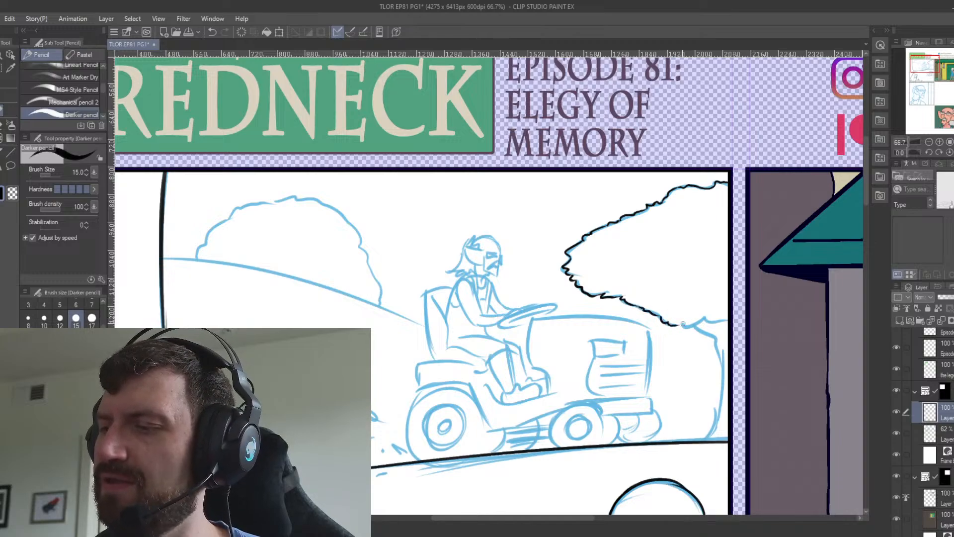
Ink the right tree's fork and the curved edge of its trunk down to the hill line.
mouse_move(686, 327)
left_mouse_down()
mouse_move(742, 320)
mouse_move(699, 328)
mouse_move(720, 343)
left_mouse_up()
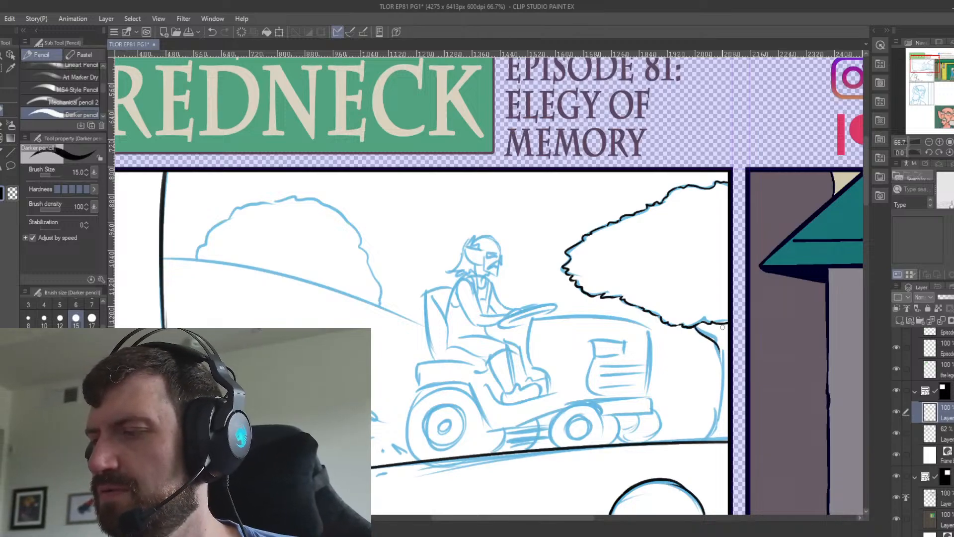
key("ctrl+z")
mouse_move(696, 327)
left_mouse_down()
mouse_move(718, 347)
mouse_move(722, 381)
left_mouse_up()
key("ctrl+z")
left_click_drag(718, 345, 722, 385)
key("ctrl+z")
mouse_move(719, 346)
left_mouse_down()
mouse_move(721, 393)
mouse_move(700, 439)
left_mouse_up()
key("ctrl+z")
mouse_move(721, 387)
left_mouse_down()
mouse_move(703, 438)
mouse_move(683, 440)
left_mouse_up()
key("ctrl+z")
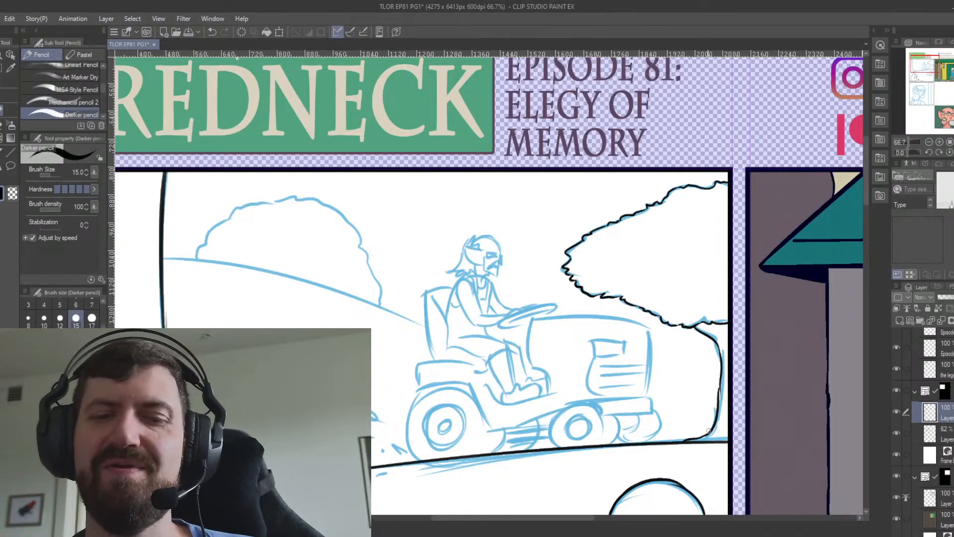
Ink the background hill line from the panel's left vertical line to the back of the mower's seat.
key("minus")
key("minus")
key("minus")
key("minus")
key("minus")
key("minus")
key("minus")
key("minus")
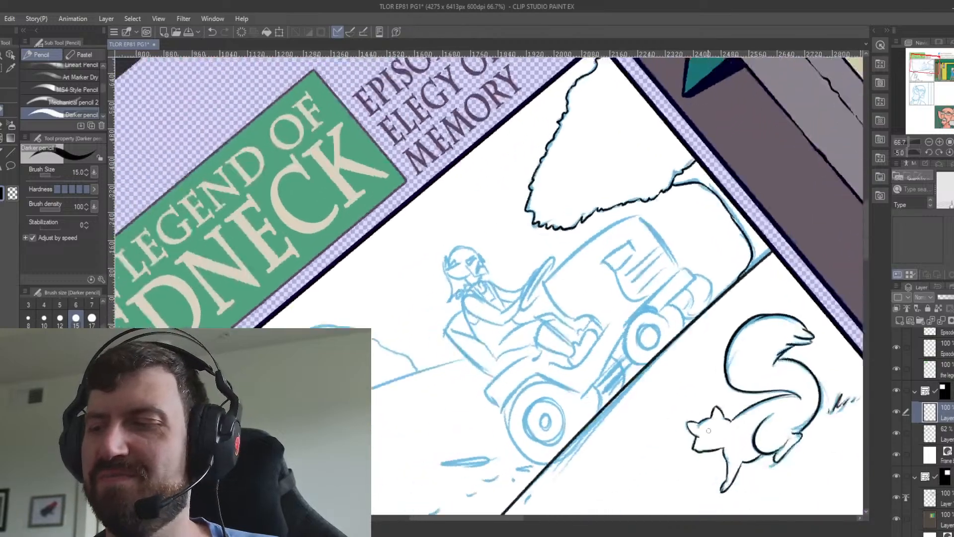
left_click_drag(442, 379, 476, 286)
left_click_drag(257, 367, 510, 255)
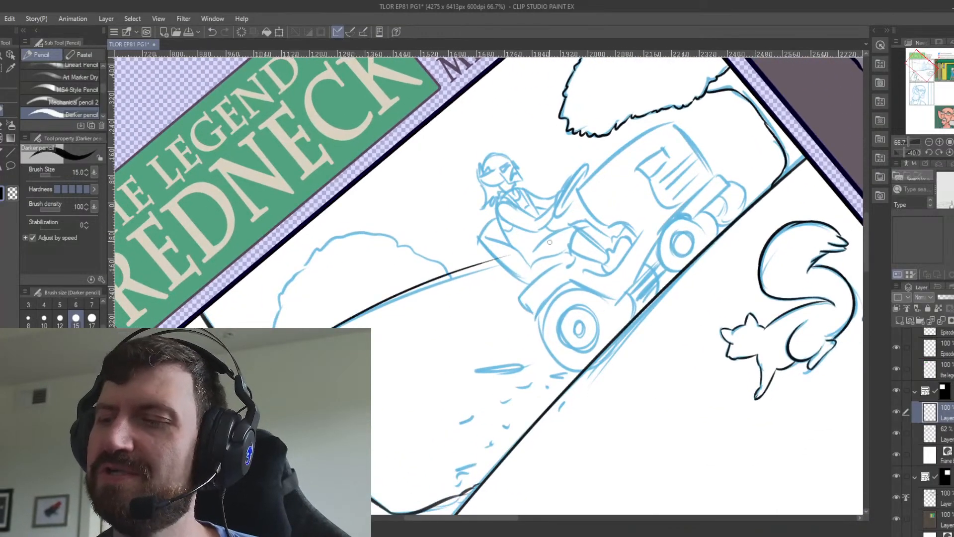
key("ctrl+z")
left_click_drag(256, 367, 532, 259)
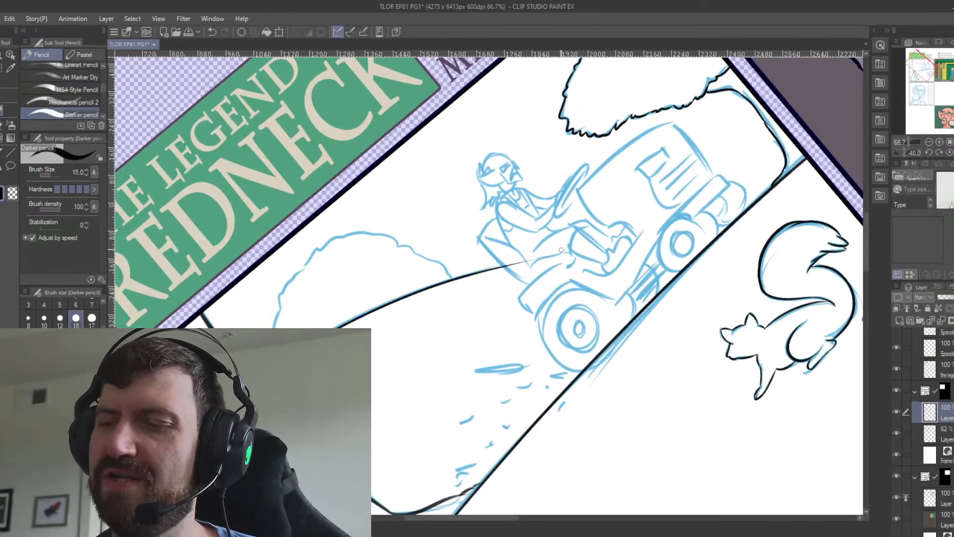
Erase the end of the background hill line that overlaps the mower's seat, using a reduced Snap eraser.
key("e")
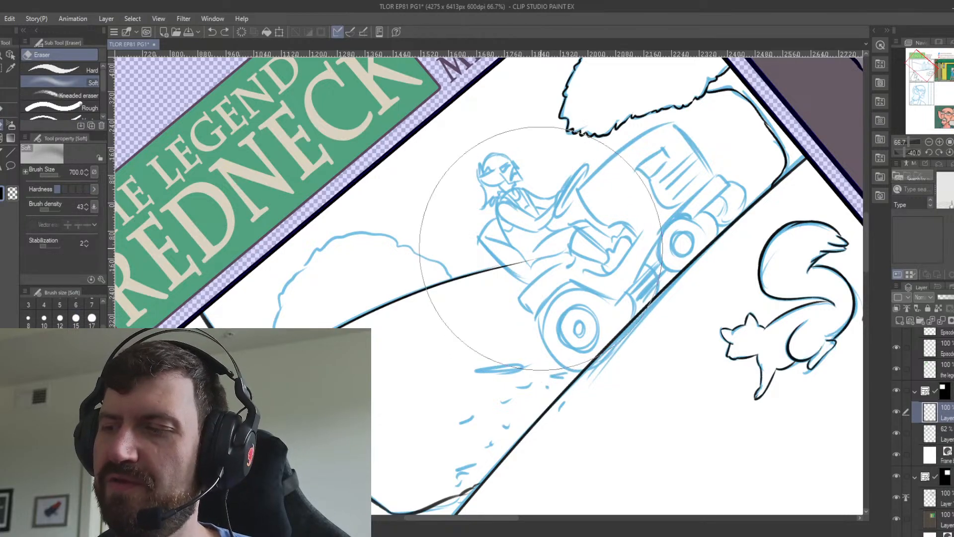
left_click(75, 72)
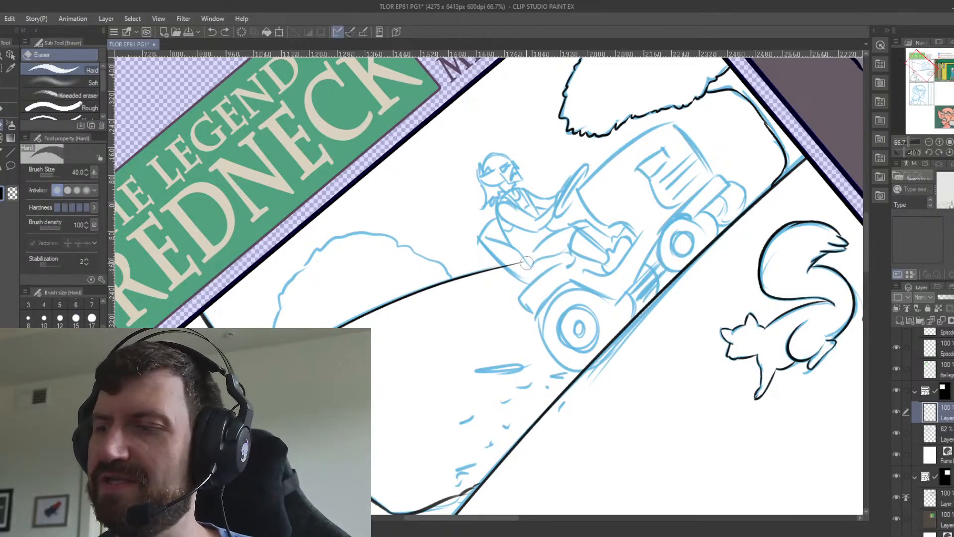
left_click_drag(103, 77, 108, 123)
left_click(82, 92)
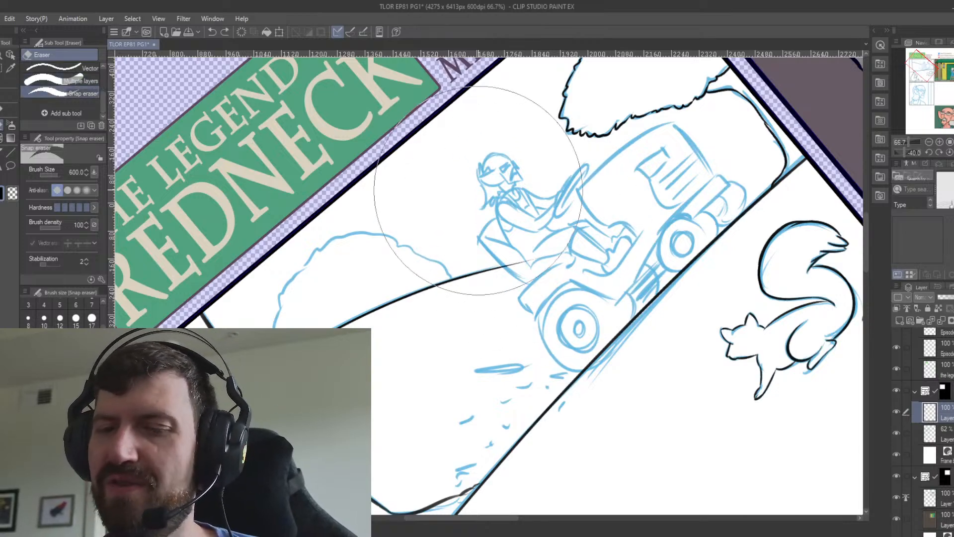
key("[")
key("[")
key("[")
key("[")
key("[")
key("[")
key("[")
key("[")
key("[")
key("[")
key("[")
key("[")
key("[")
mouse_move(533, 256)
left_mouse_down()
mouse_move(519, 270)
mouse_move(505, 249)
left_mouse_up()
Ink the bumpy foliage outline of the distant tree behind the hill using the Darker pencil at brush size 10.
key("p")
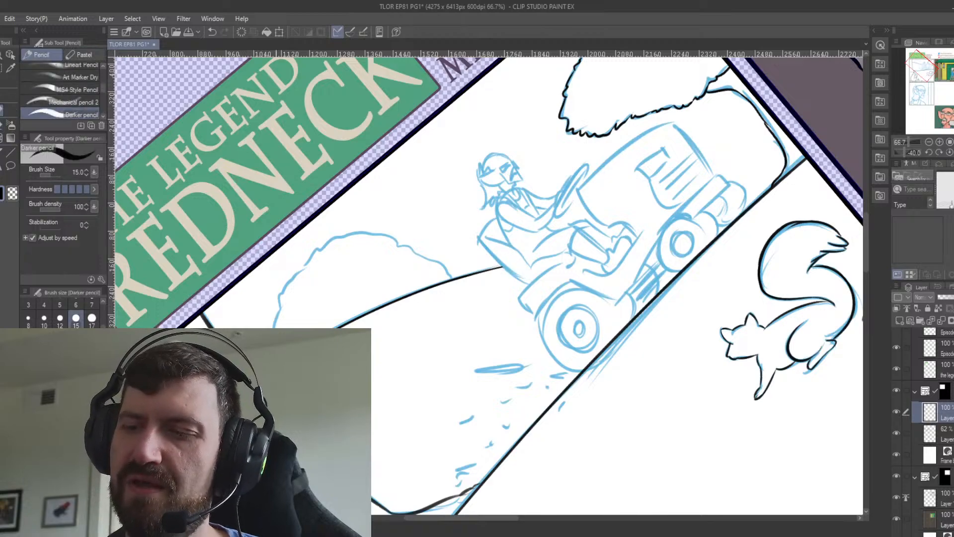
key("ctrl+z")
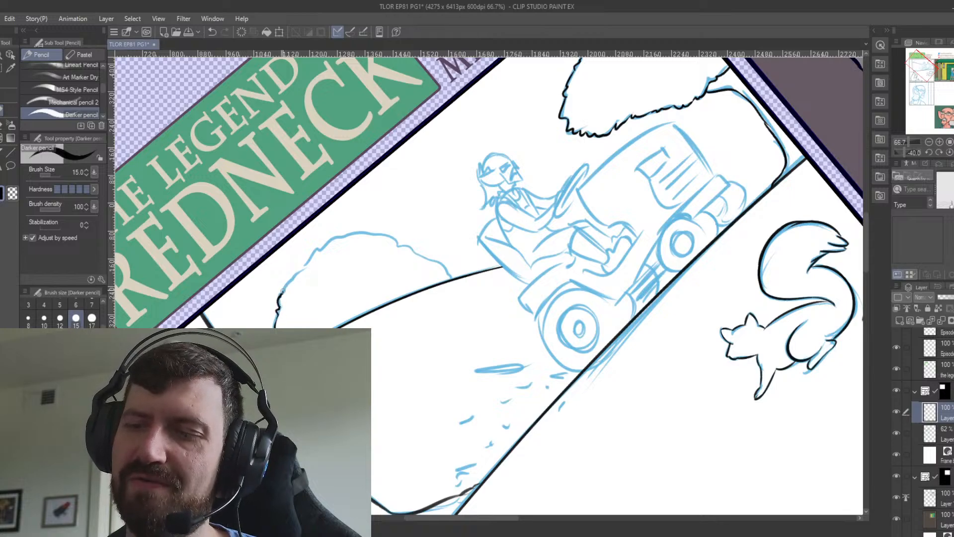
key("ctrl+z")
left_click(44, 318)
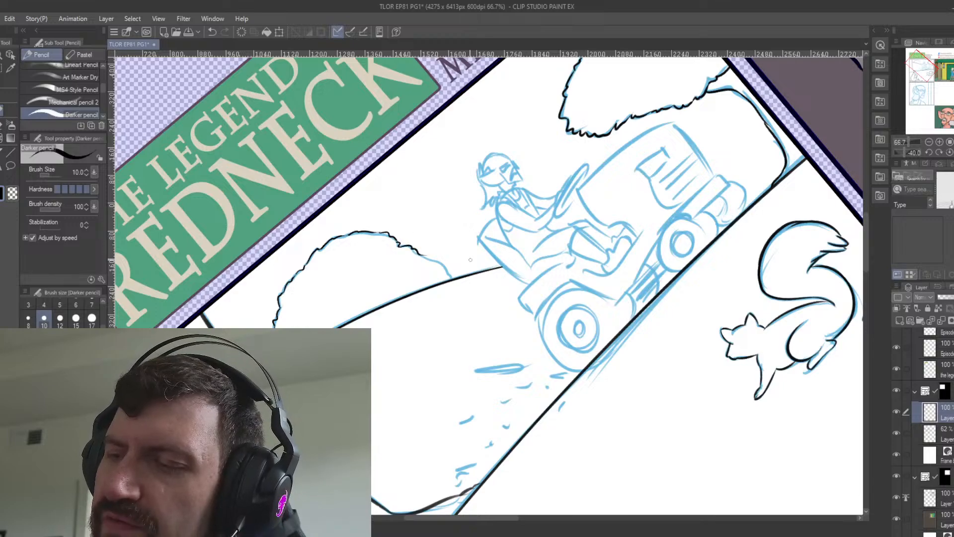
left_click_drag(437, 259, 453, 275)
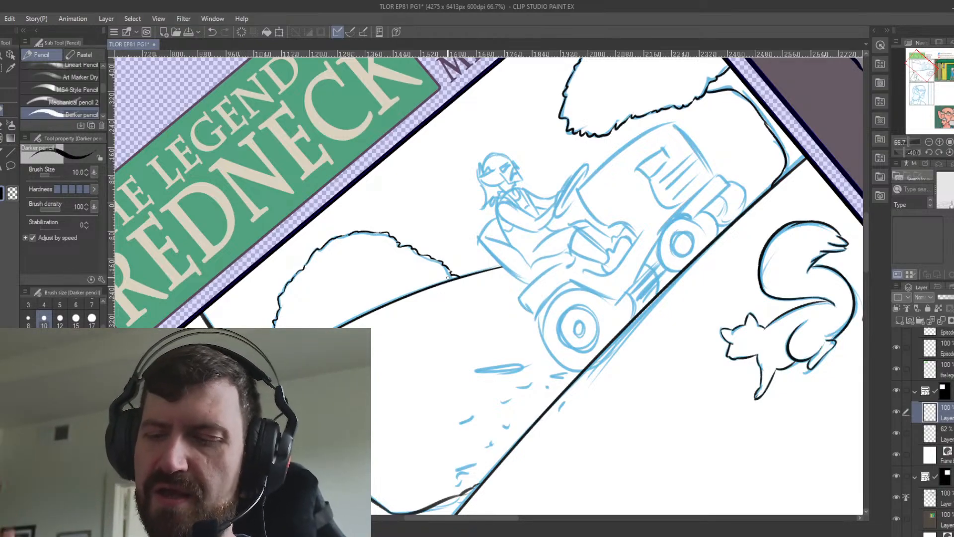
Ink the rear edge of the mower's seat back with a brush size of 25.
key("ctrl+@")
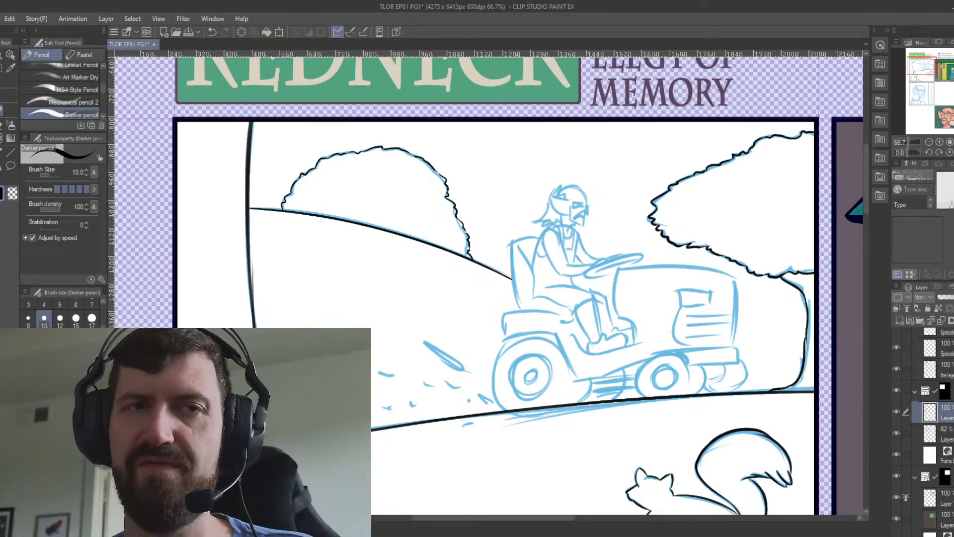
left_click(44, 340)
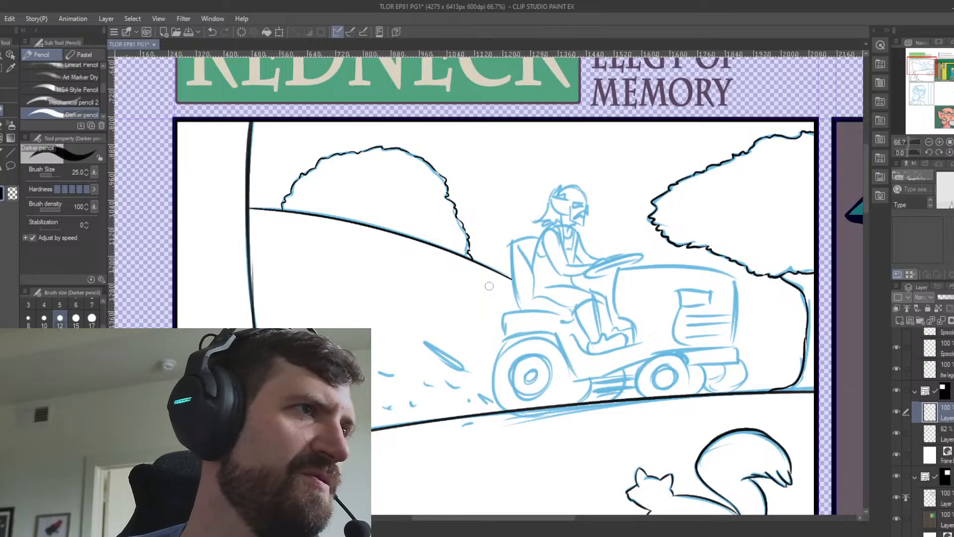
left_click_drag(489, 286, 394, 276)
left_click_drag(416, 233, 424, 300)
key("ctrl+z")
left_click_drag(417, 234, 426, 294)
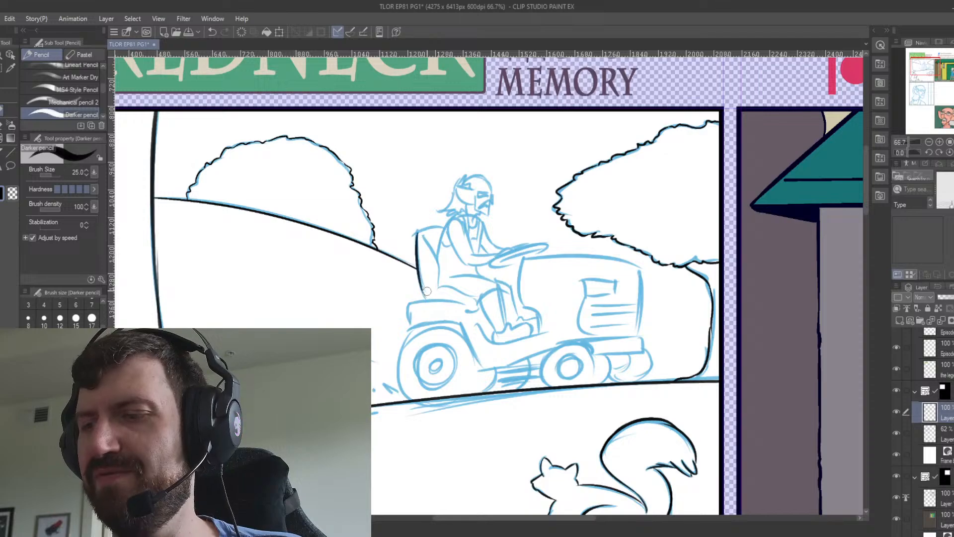
key("ctrl+z")
left_click_drag(417, 233, 425, 297)
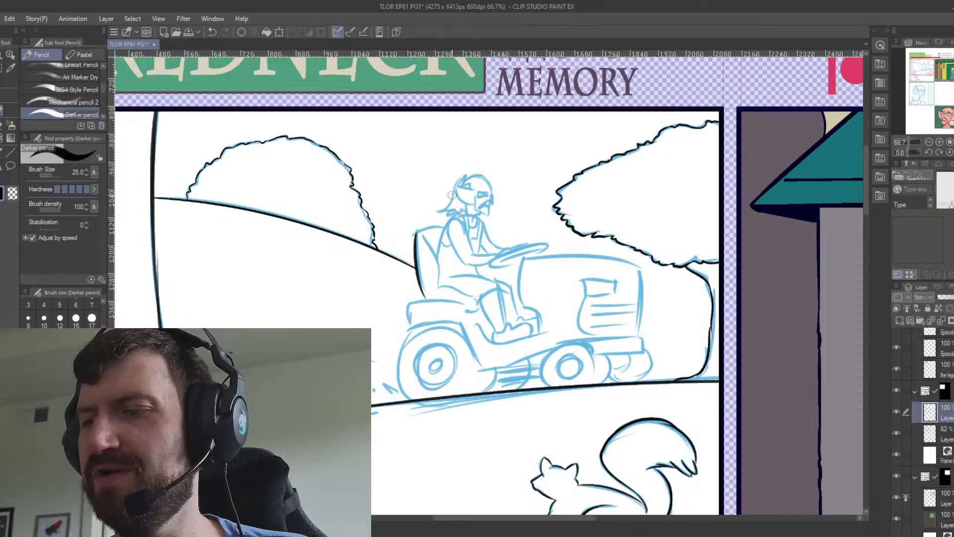
Ink the top and inner edge of the mower's seat back and the seat cushion below the rider.
mouse_move(417, 233)
left_mouse_down()
mouse_move(447, 225)
mouse_move(436, 231)
mouse_move(439, 269)
mouse_move(424, 238)
mouse_move(440, 288)
left_mouse_up()
key("ctrl+z")
key("ctrl+z")
key("ctrl+z")
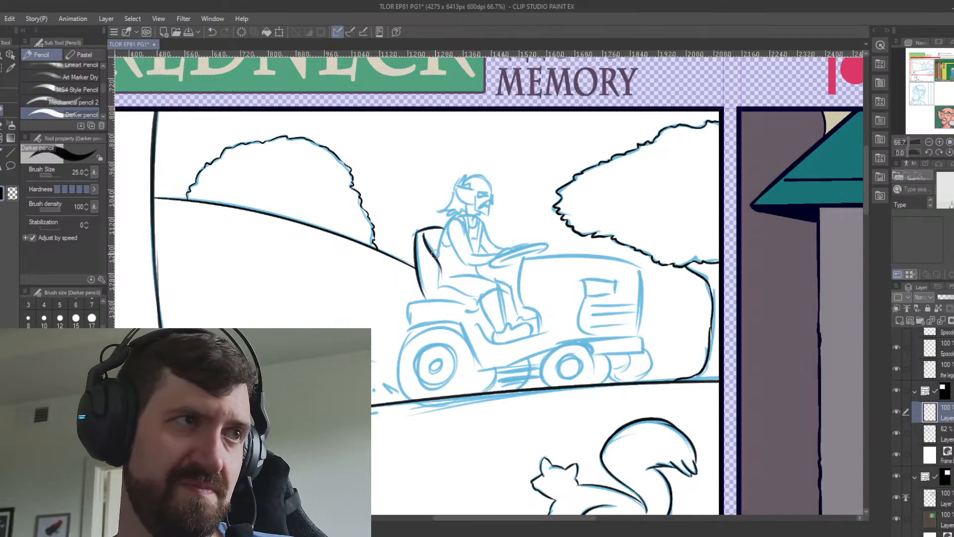
key("ctrl+z")
key("ctrl+z")
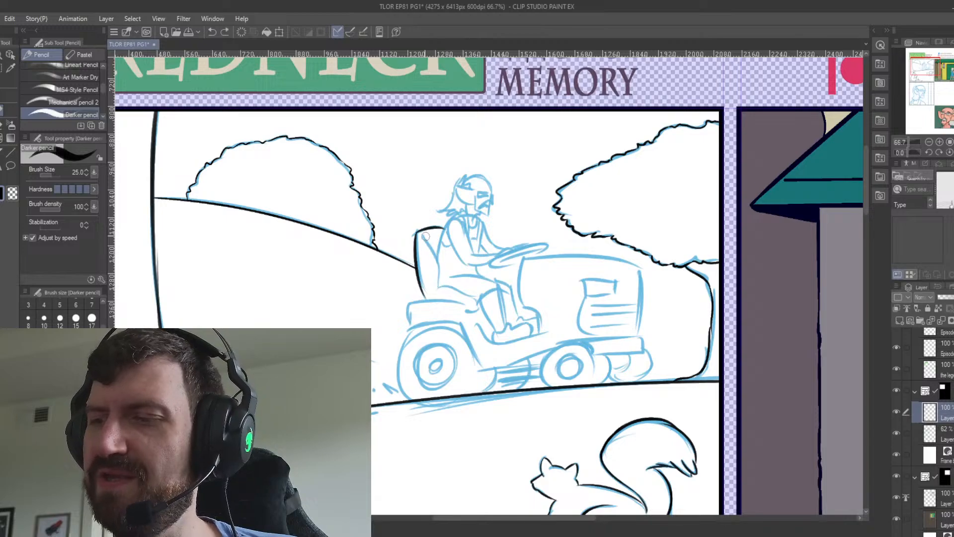
mouse_move(423, 234)
left_mouse_down()
mouse_move(437, 292)
mouse_move(456, 287)
mouse_move(477, 299)
mouse_move(468, 310)
left_mouse_up()
key("ctrl+z")
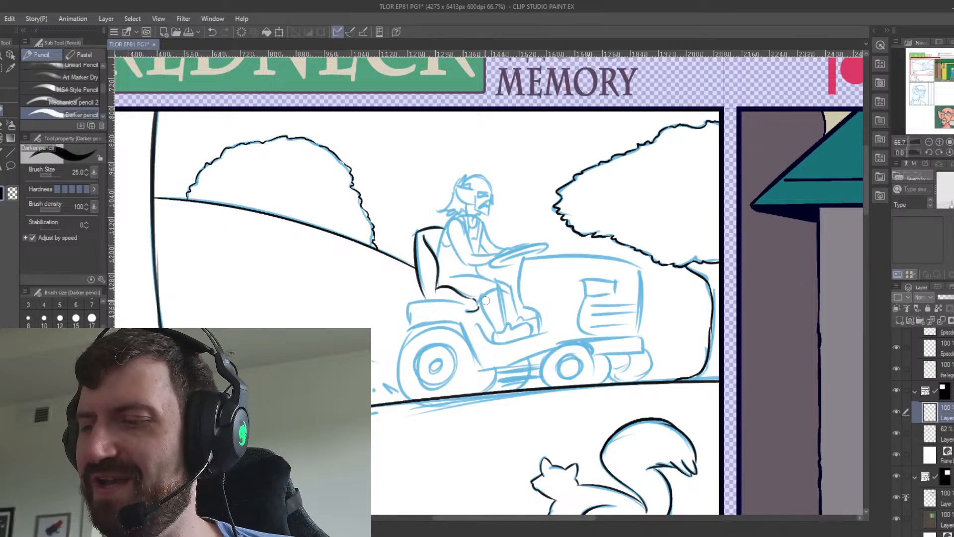
Ink the mower's rear fender from its back edge over the top and along the footwell curve toward the hood.
left_click_drag(409, 303, 408, 328)
key("minus")
key("minus")
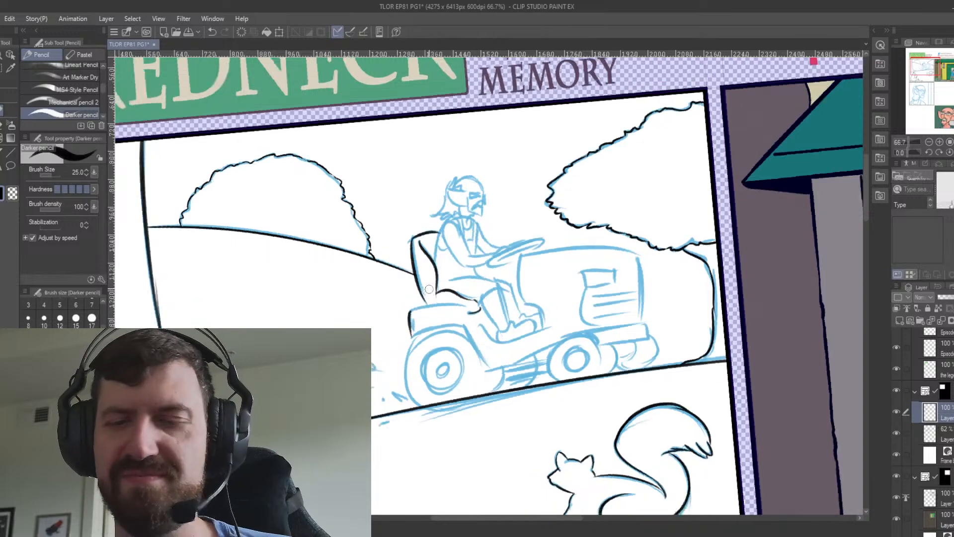
key("minus")
key("minus")
key("minus")
key("minus")
key("minus")
key("minus")
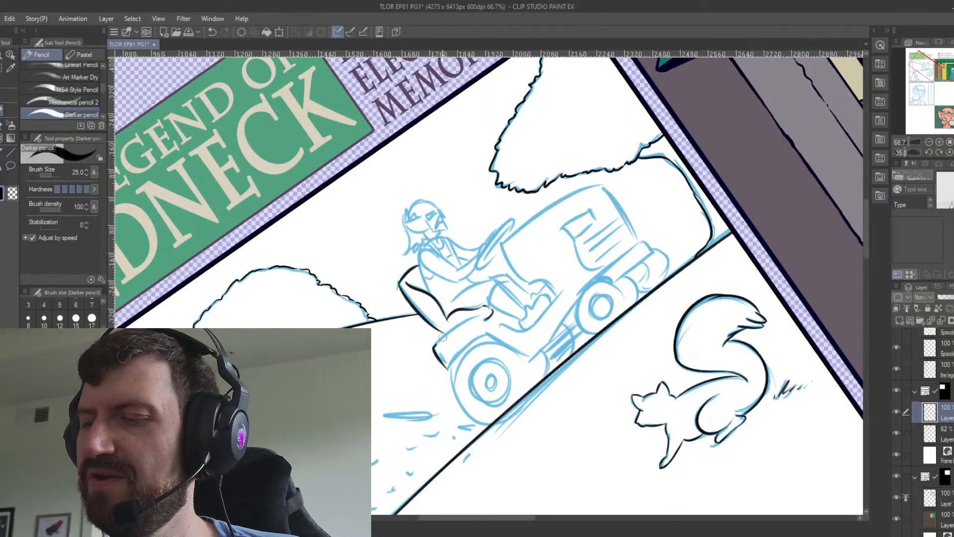
key("ctrl+z")
mouse_move(435, 345)
left_mouse_down()
mouse_move(494, 316)
mouse_move(454, 327)
mouse_move(477, 319)
left_mouse_up()
key("ctrl+z")
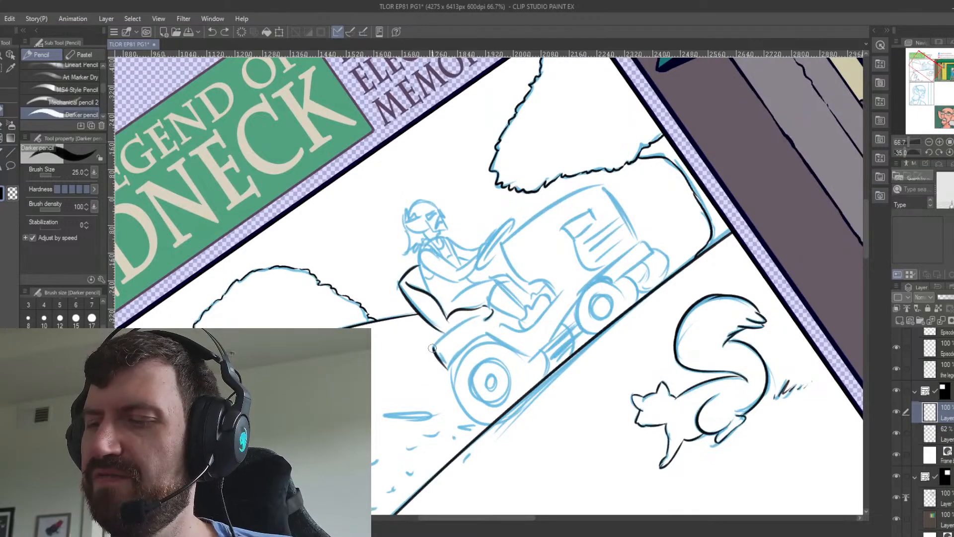
mouse_move(435, 349)
left_mouse_down()
mouse_move(480, 318)
mouse_move(522, 328)
mouse_move(572, 284)
left_mouse_up()
key("ctrl+z")
key("ctrl+z")
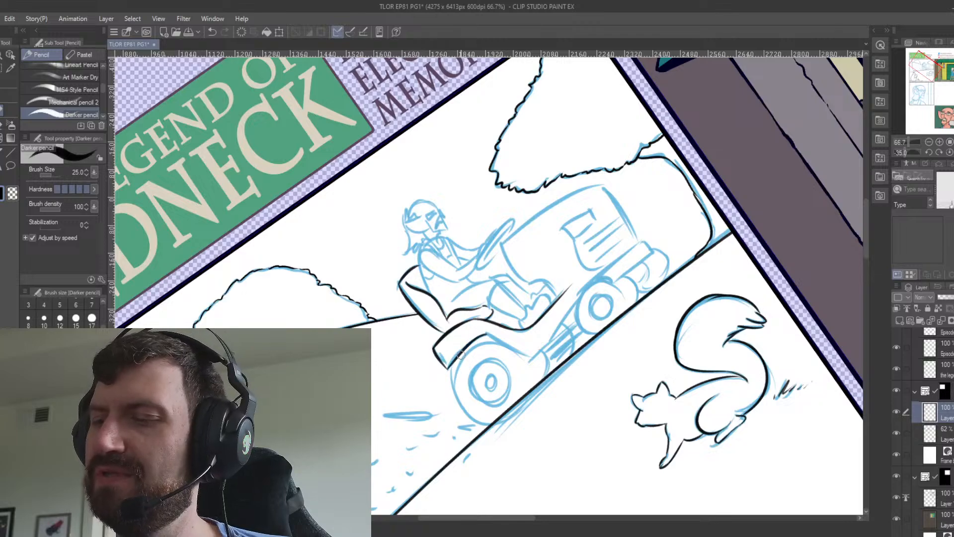
key("ctrl+z")
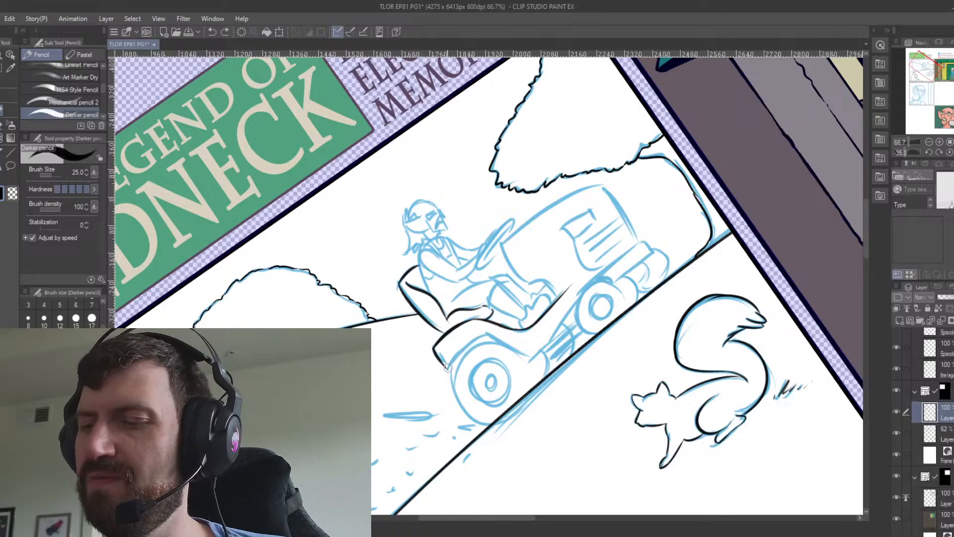
Ink the lower fender line arching over the mower's rear wheel.
left_click_drag(447, 368, 488, 333)
key("ctrl+z")
left_click_drag(446, 368, 485, 335)
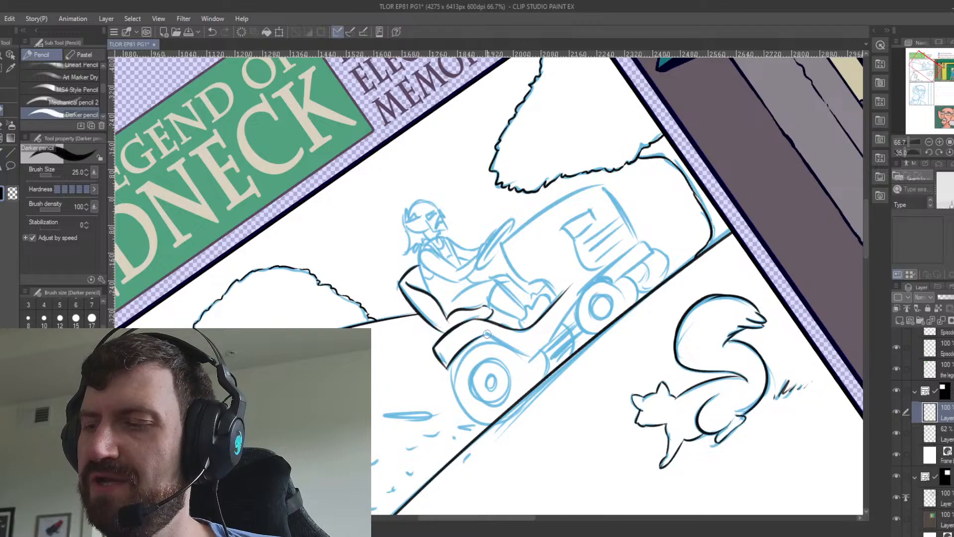
Ink the mower's lower body line from behind the rear wheel up over the front wheel to the hood's front corner.
scroll(473, 334, "right", 5)
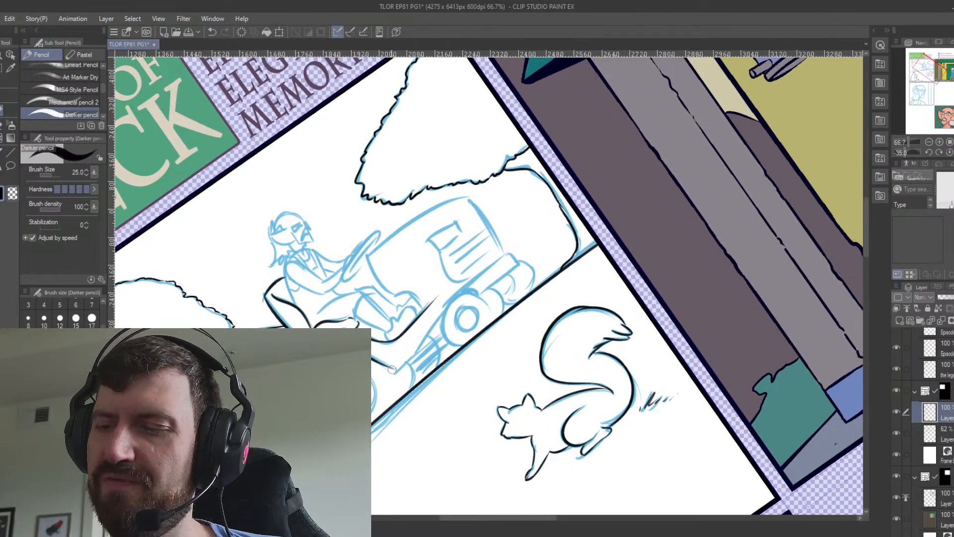
left_click_drag(396, 369, 452, 305)
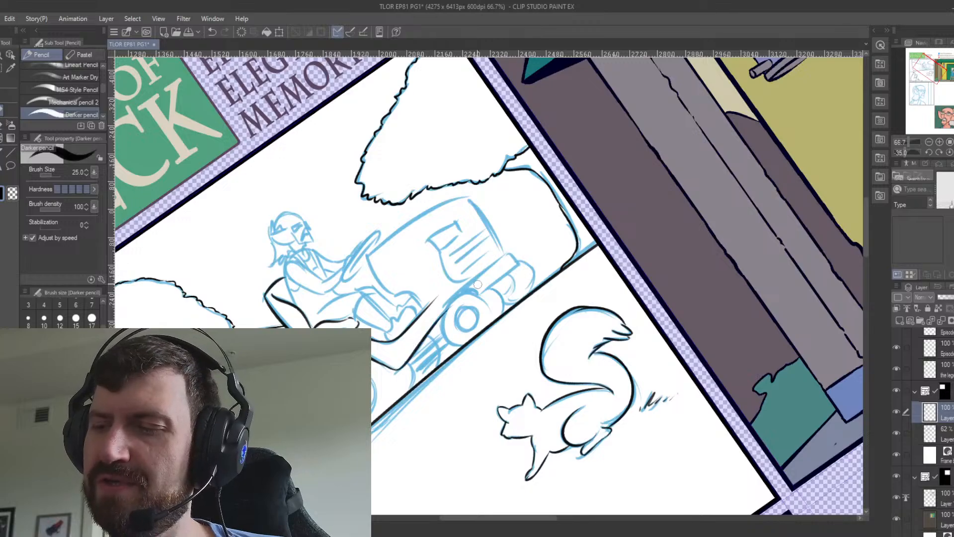
key("ctrl+z")
left_click_drag(397, 370, 457, 294)
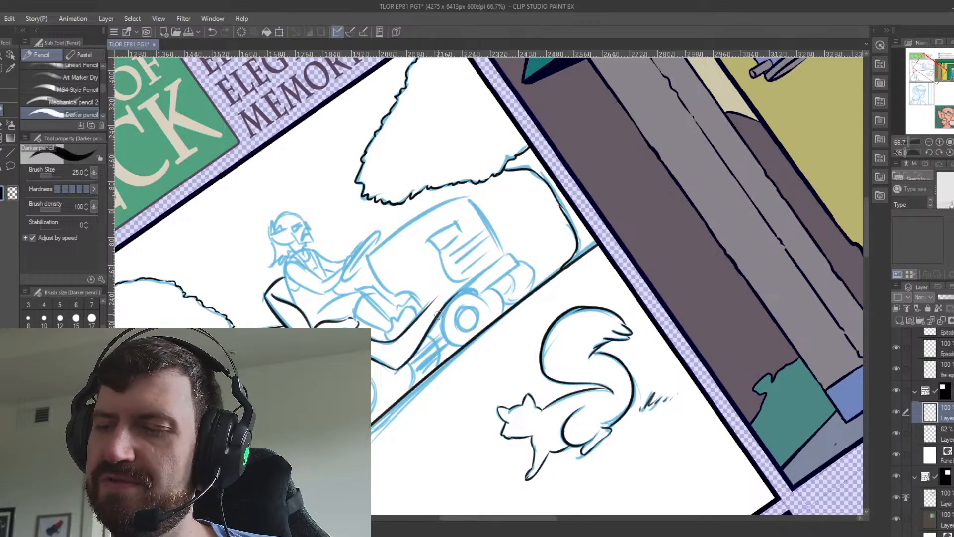
key("ctrl+z")
left_click_drag(398, 370, 474, 278)
key("ctrl+z")
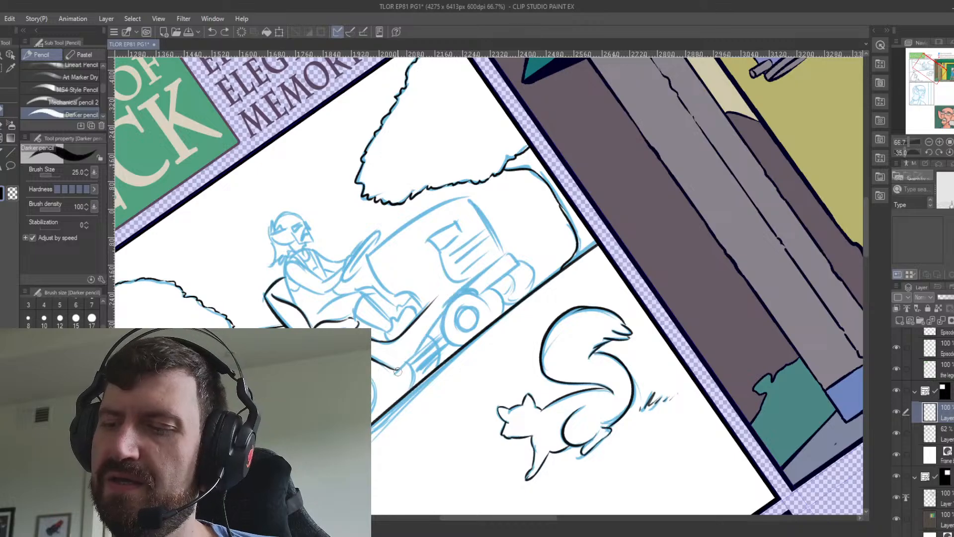
left_click_drag(397, 370, 477, 279)
key("ctrl+z")
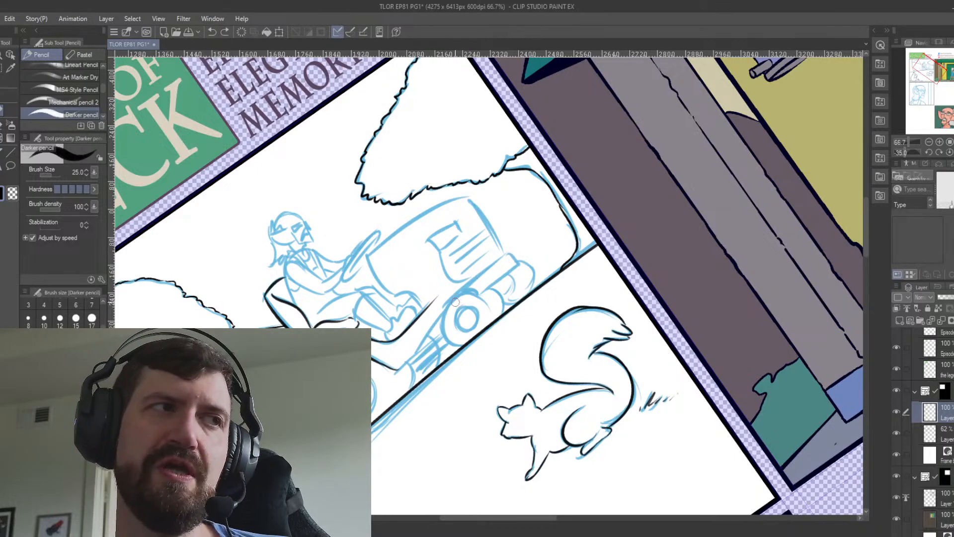
mouse_move(397, 369)
left_mouse_down()
mouse_move(507, 252)
mouse_move(479, 272)
left_mouse_up()
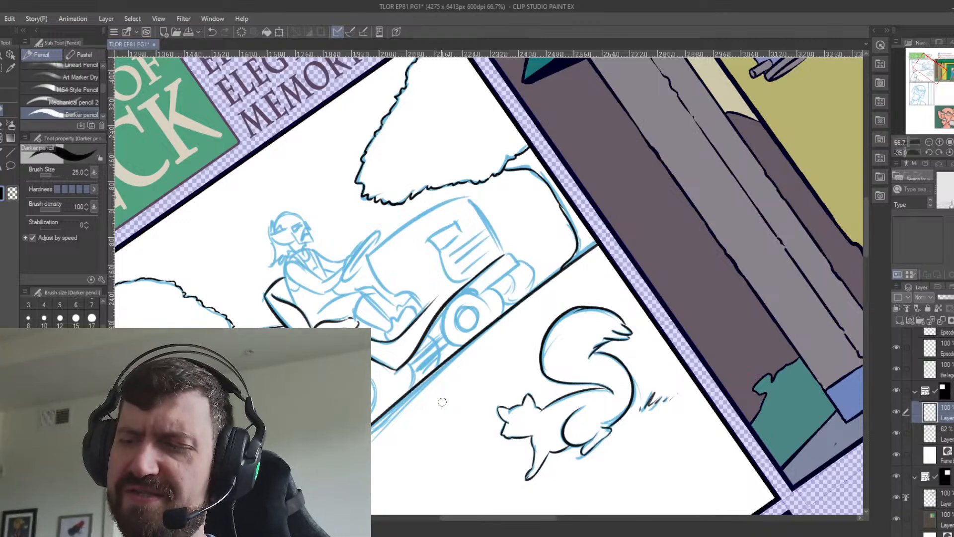
Ink the rear edge of the mower's hood down to and around the rider's foot.
left_click_drag(367, 258, 392, 293)
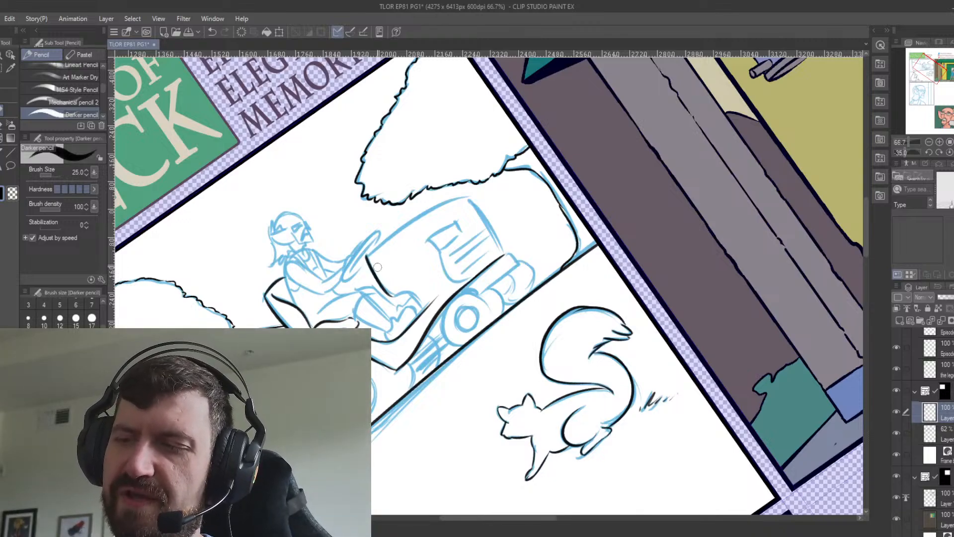
key("ctrl+z")
key("ctrl+z")
mouse_move(367, 256)
left_mouse_down()
mouse_move(396, 294)
mouse_move(413, 292)
mouse_move(420, 297)
mouse_move(399, 294)
mouse_move(423, 306)
left_mouse_up()
key("ctrl+z")
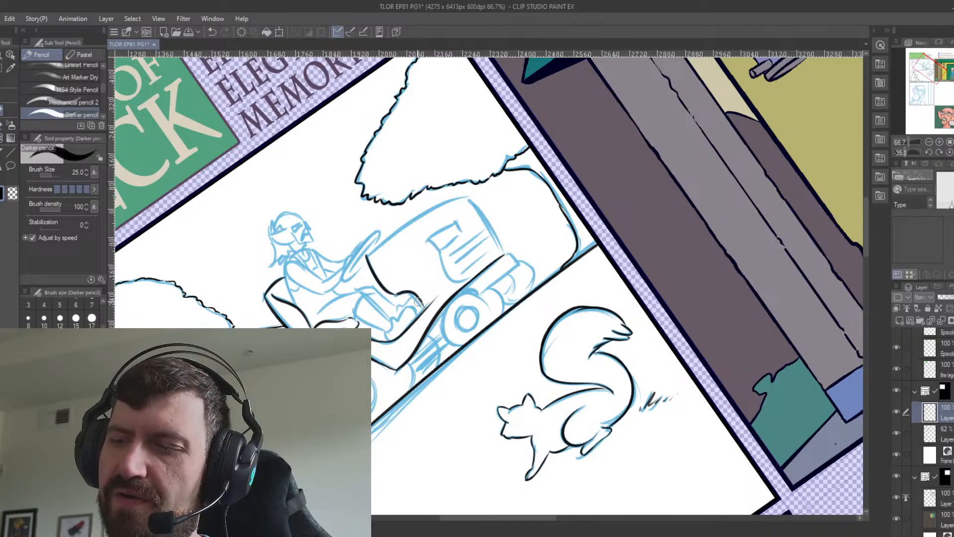
Ink the top curve and the front edge of the mower's hood.
left_click_drag(369, 253, 476, 194)
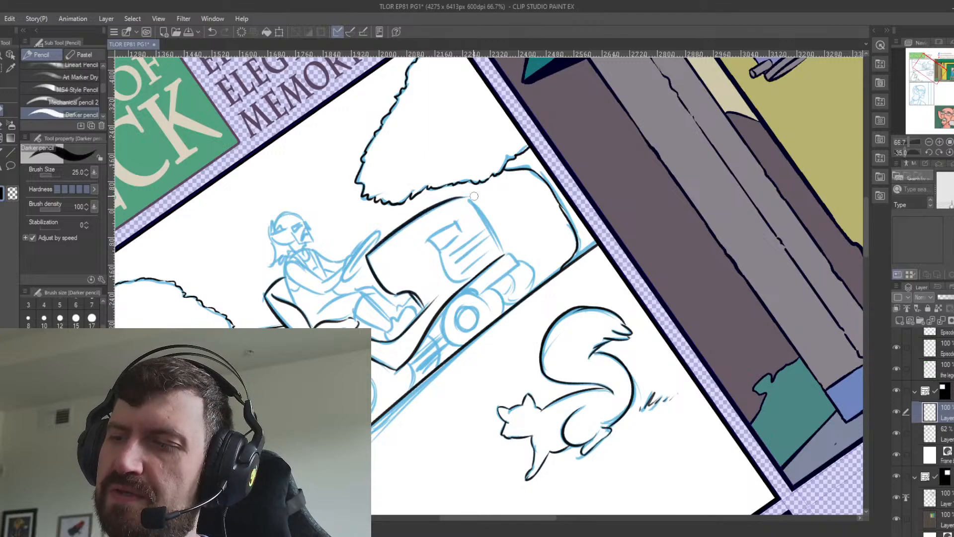
key("ctrl+z")
mouse_move(368, 255)
left_mouse_down()
mouse_move(471, 197)
mouse_move(503, 251)
left_mouse_up()
key("ctrl+z")
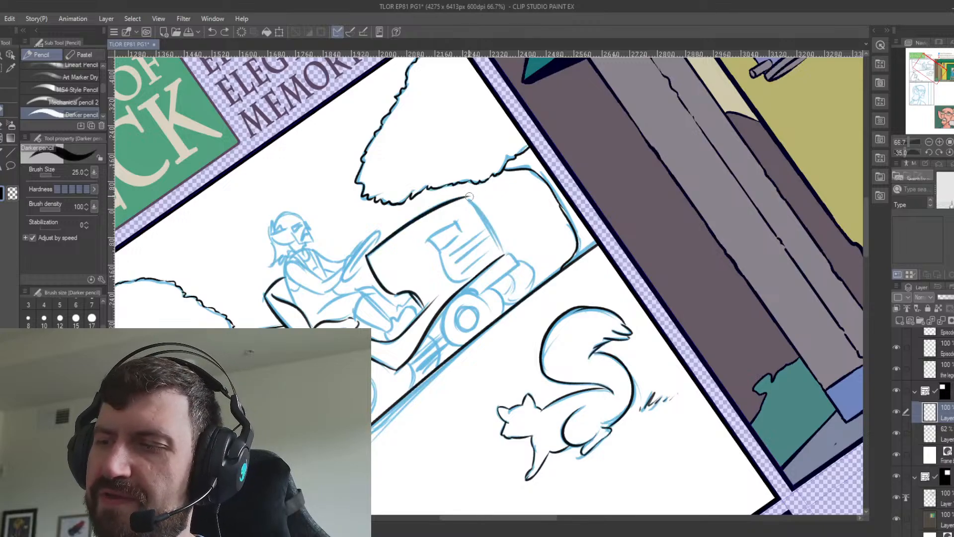
left_click_drag(468, 197, 503, 250)
key("ctrl+z")
key("ctrl+z")
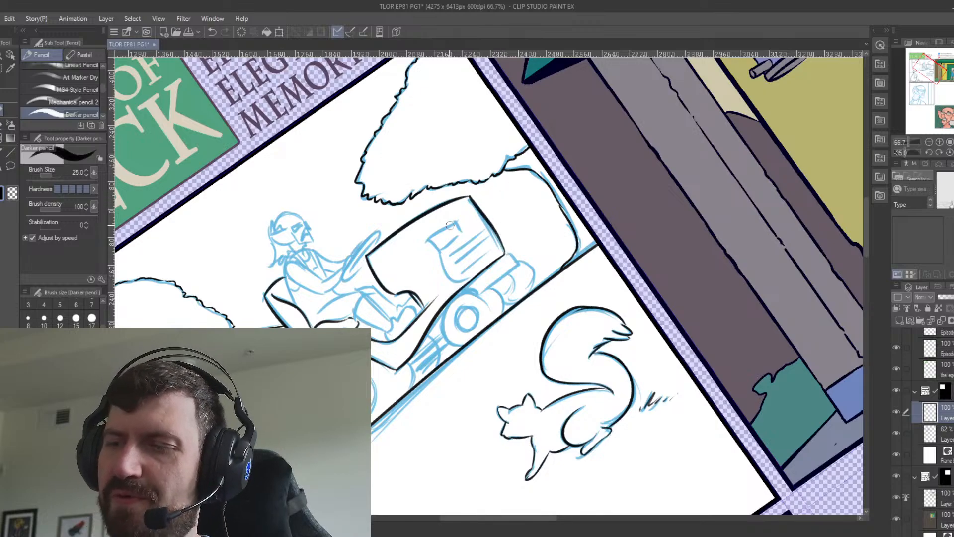
Ink the headlight outline on the side of the mower's hood with a brush size of 20.
key("bracketleft")
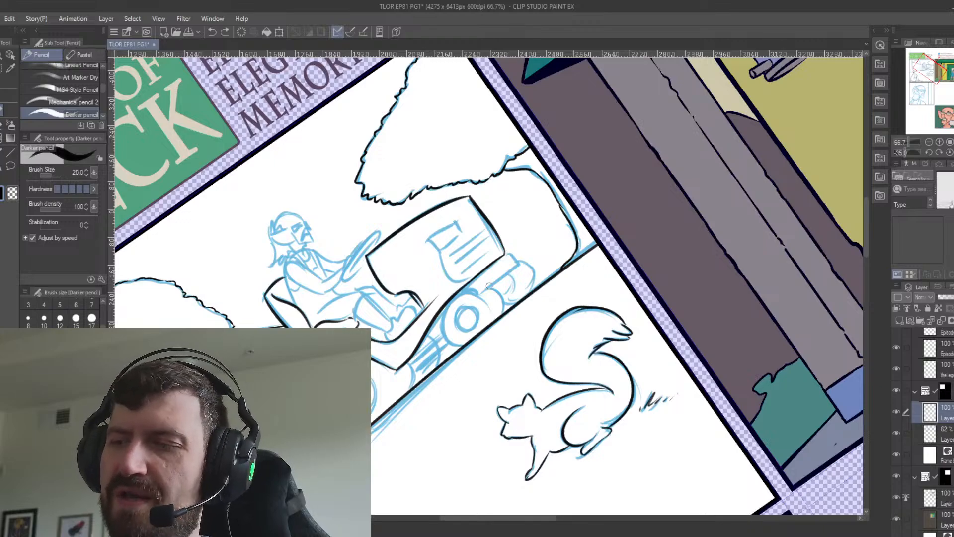
mouse_move(430, 240)
left_mouse_down()
mouse_move(456, 222)
mouse_move(442, 251)
left_mouse_up()
mouse_move(441, 251)
left_mouse_down()
mouse_move(458, 225)
mouse_move(456, 239)
mouse_move(458, 222)
mouse_move(458, 240)
mouse_move(454, 229)
mouse_move(441, 250)
left_mouse_up()
key("ctrl+z")
key("ctrl+z")
key("ctrl+z")
key("ctrl+z")
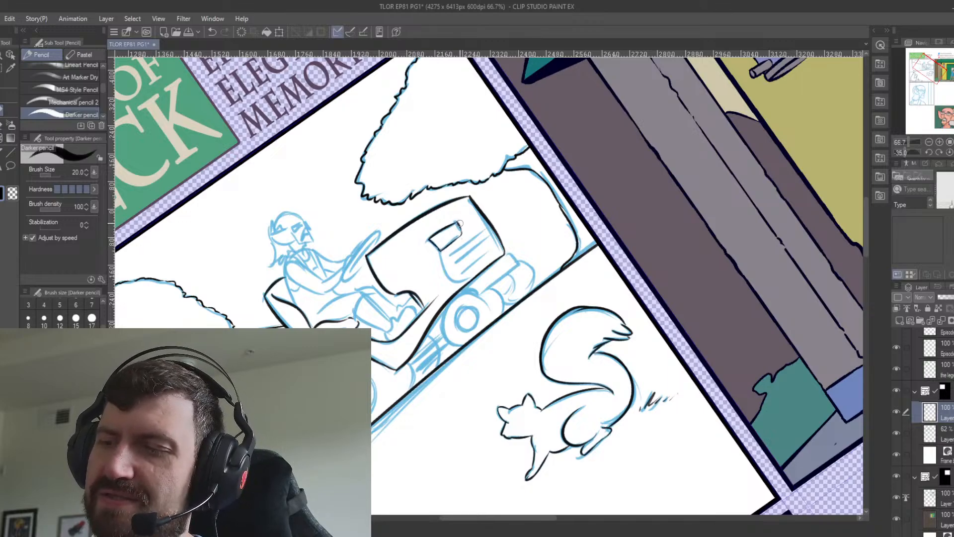
Ink the grille slats and the curved rear edge of the grille below the mower's headlight.
left_click_drag(423, 241, 470, 214)
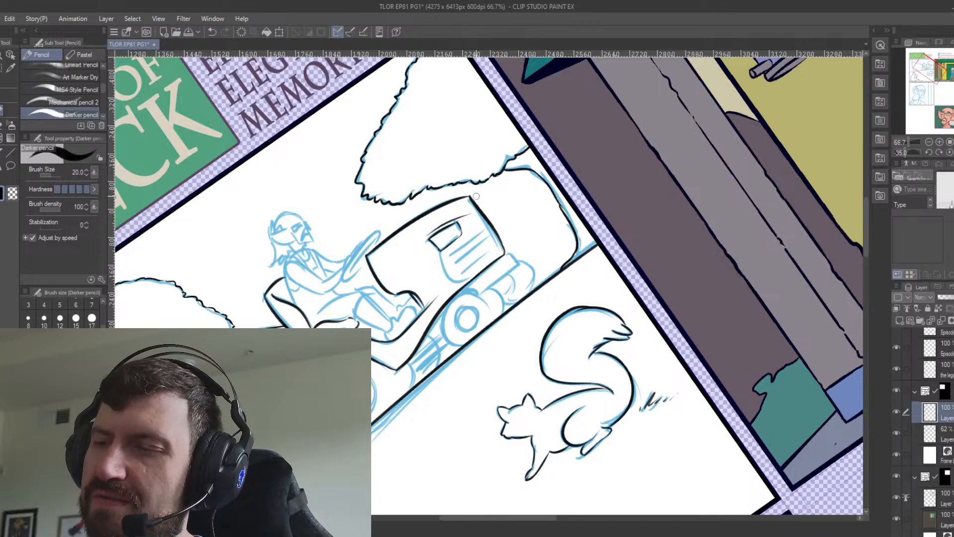
mouse_move(439, 249)
left_mouse_down()
mouse_move(467, 278)
mouse_move(490, 228)
mouse_move(484, 220)
left_mouse_up()
key("ctrl+z")
key("ctrl+z")
key("ctrl+z")
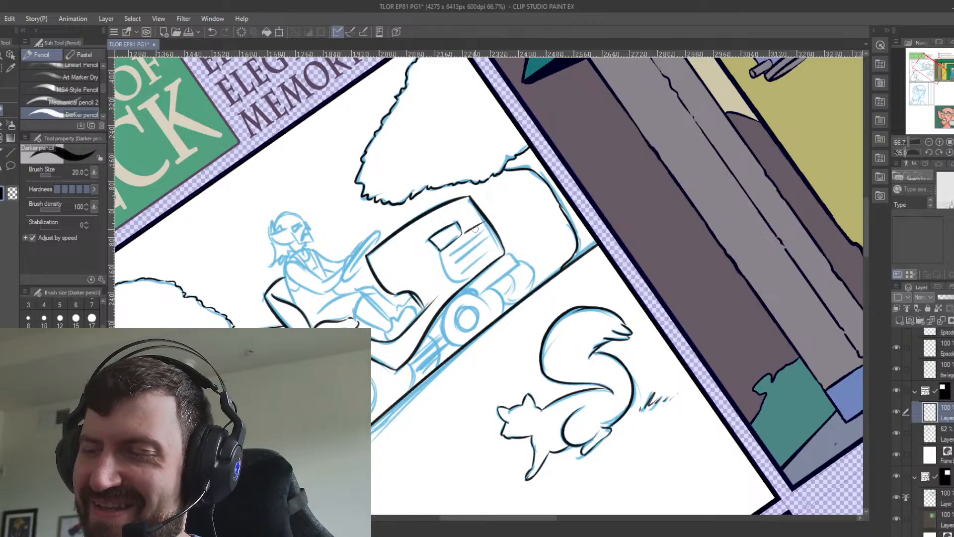
mouse_move(440, 250)
left_mouse_down()
mouse_move(475, 269)
mouse_move(471, 279)
mouse_move(479, 232)
mouse_move(451, 252)
mouse_move(486, 230)
left_mouse_up()
mouse_move(454, 267)
left_mouse_down()
mouse_move(490, 233)
mouse_move(456, 262)
mouse_move(491, 240)
mouse_move(482, 256)
mouse_move(460, 261)
mouse_move(496, 231)
mouse_move(459, 261)
mouse_move(490, 238)
left_mouse_up()
key("ctrl+z")
key("ctrl+z")
key("ctrl+z")
left_click_drag(461, 272, 498, 245)
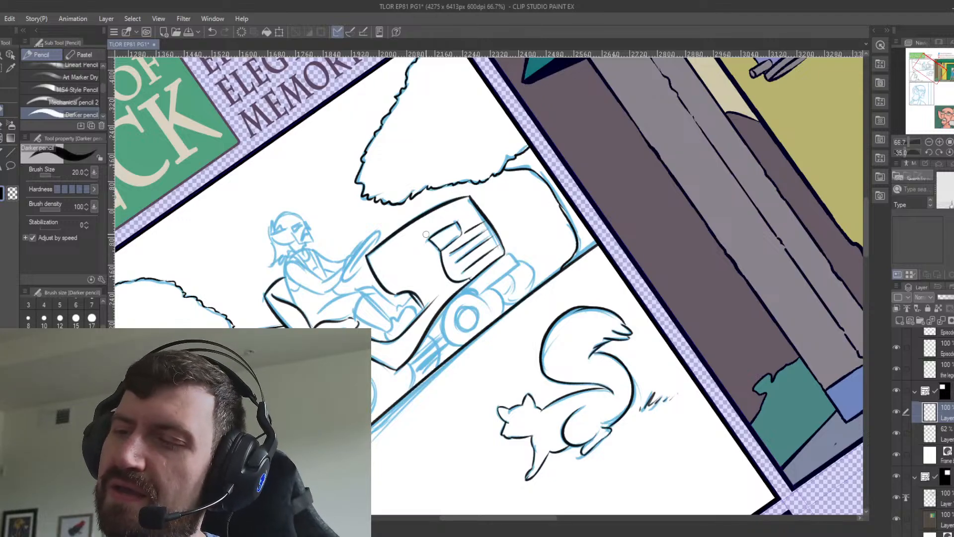
Ink the crease line along the hood's side from its rear corner to the headlight.
left_click_drag(374, 257, 434, 231)
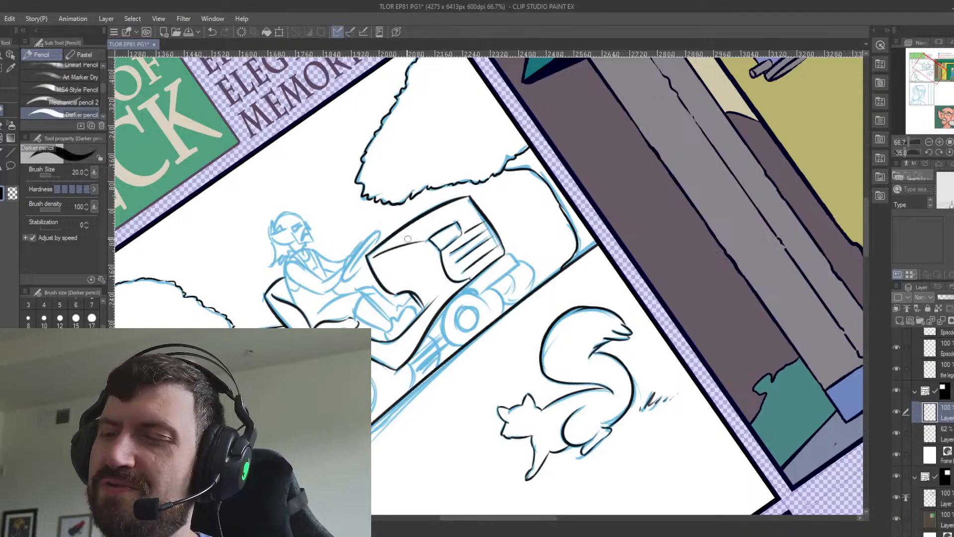
key("ctrl+z")
left_click_drag(373, 257, 428, 238)
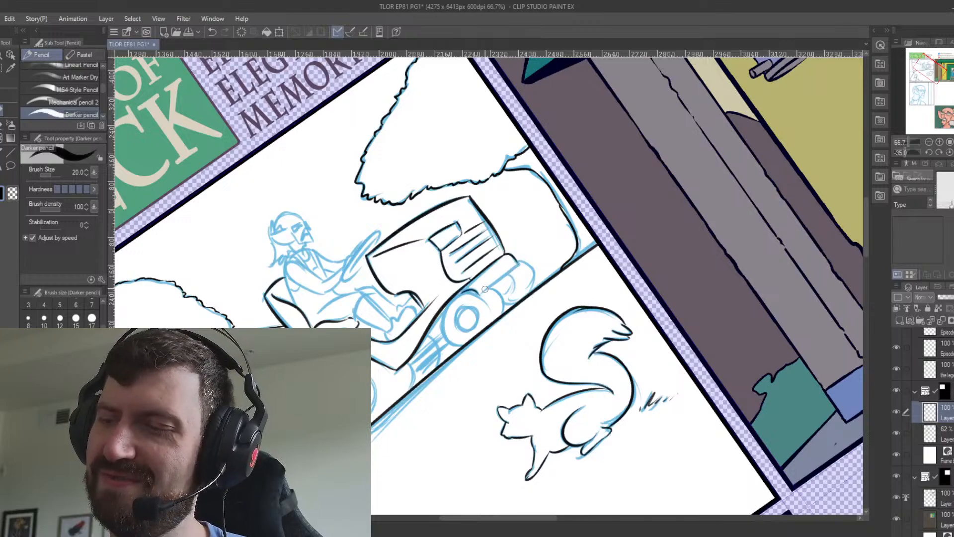
Redo and ink the front bumper bar beneath the mower's grille.
key("ctrl+z")
mouse_move(462, 292)
left_mouse_down()
mouse_move(483, 294)
mouse_move(519, 261)
left_mouse_up()
key("ctrl+z")
left_click_drag(478, 295, 517, 268)
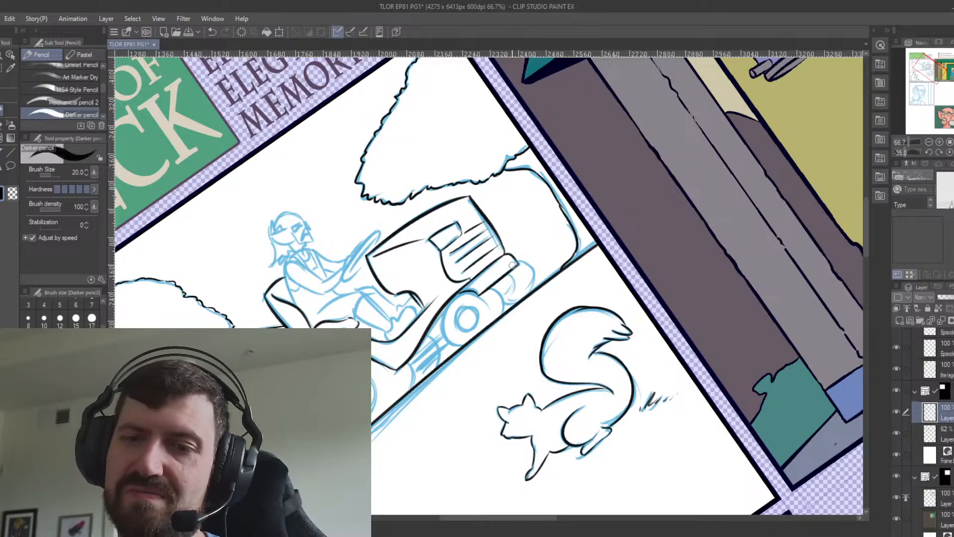
Fit an elliptical figure ruler around the mower's near front wheel, with the canvas rotation reset.
left_click(6, 153)
left_click(84, 95)
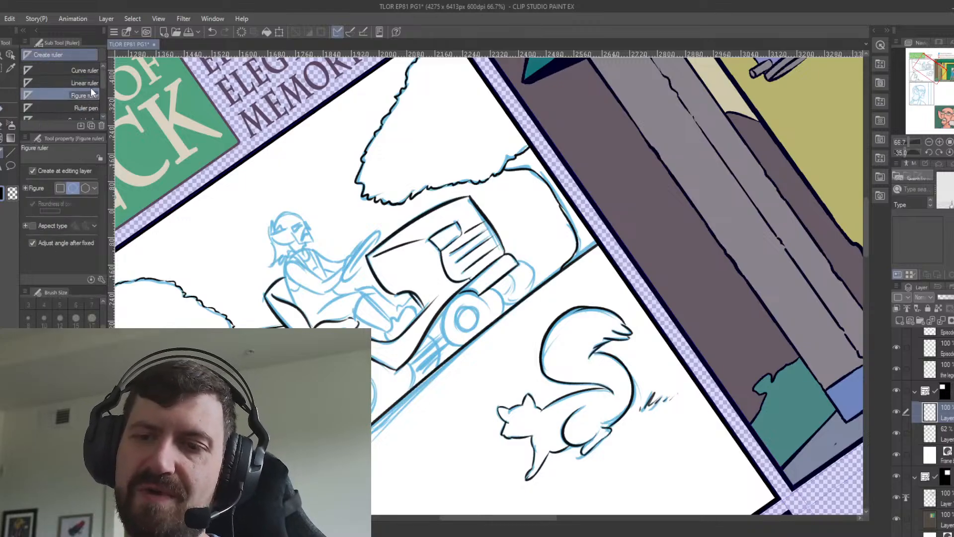
left_click_drag(438, 293, 487, 353)
key("ctrl+at")
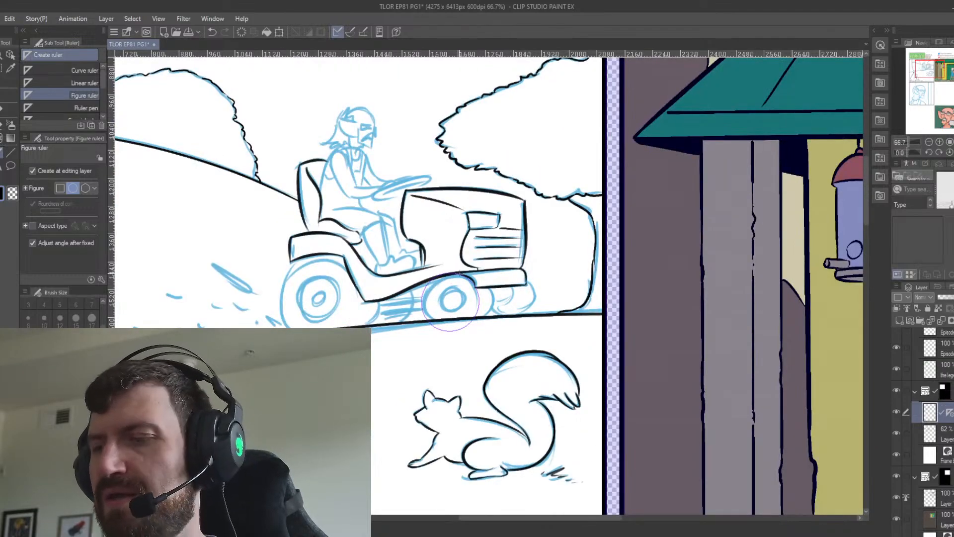
key("ctrl+z")
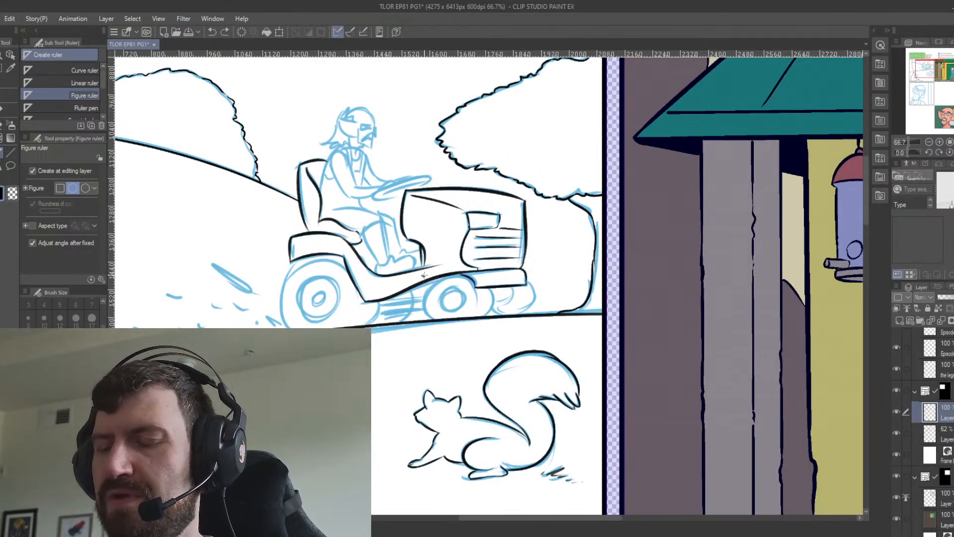
left_click_drag(424, 275, 477, 323)
key("ctrl+z")
Fit a second elliptical figure ruler around the far front wheel below the bumper.
left_click_drag(482, 274, 534, 318)
key("ctrl+z")
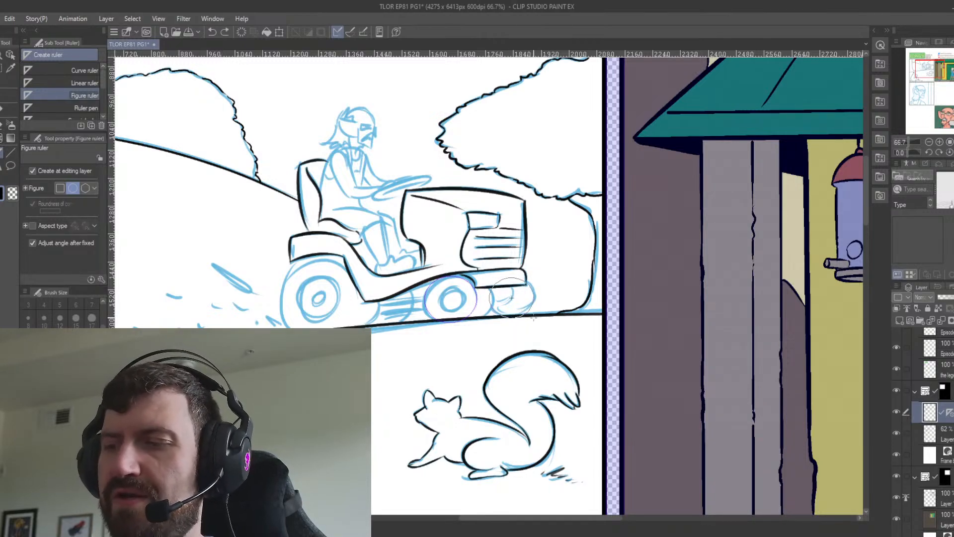
left_click(533, 317)
key("ctrl+z")
left_click_drag(486, 279, 535, 318)
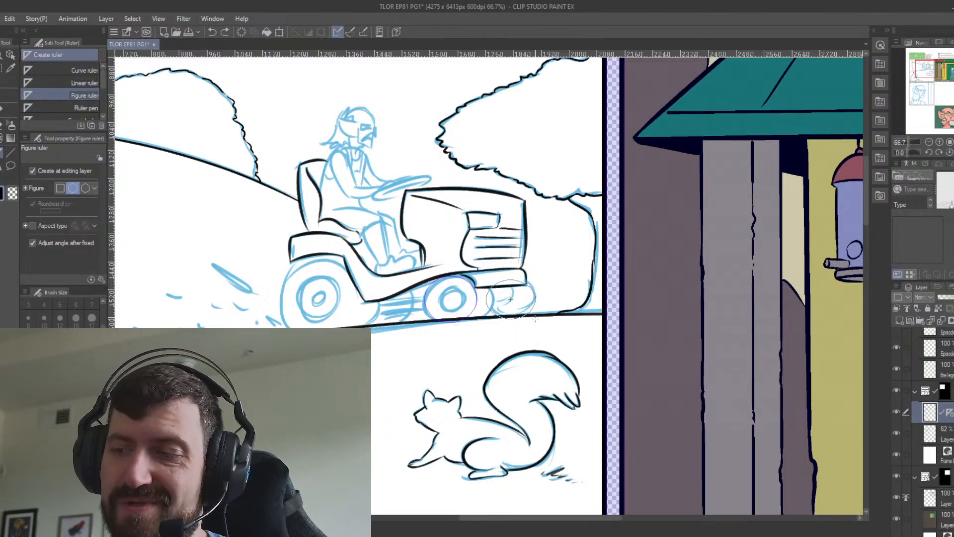
left_click(535, 314)
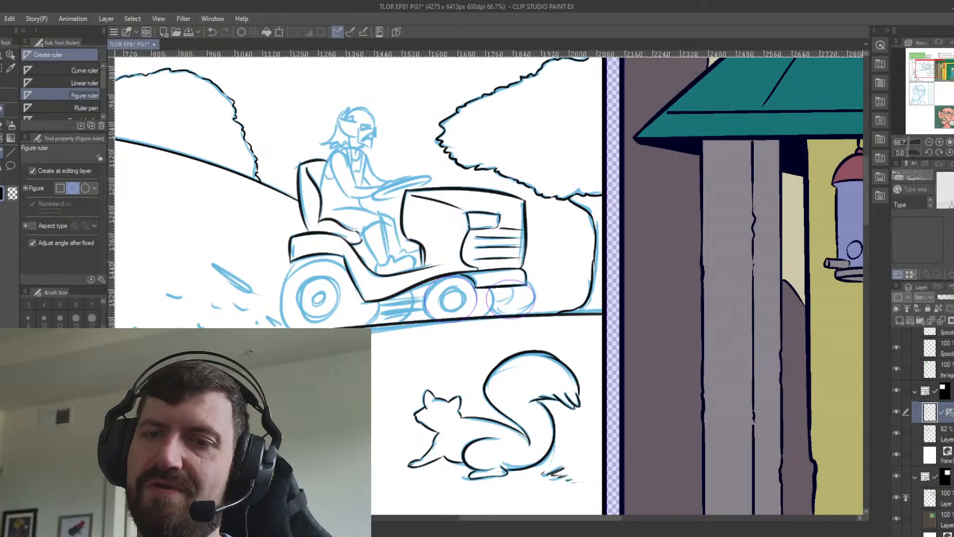
Ink the outlines of both front wheels along the rulers with the Darker pencil and remove the rulers.
key("p")
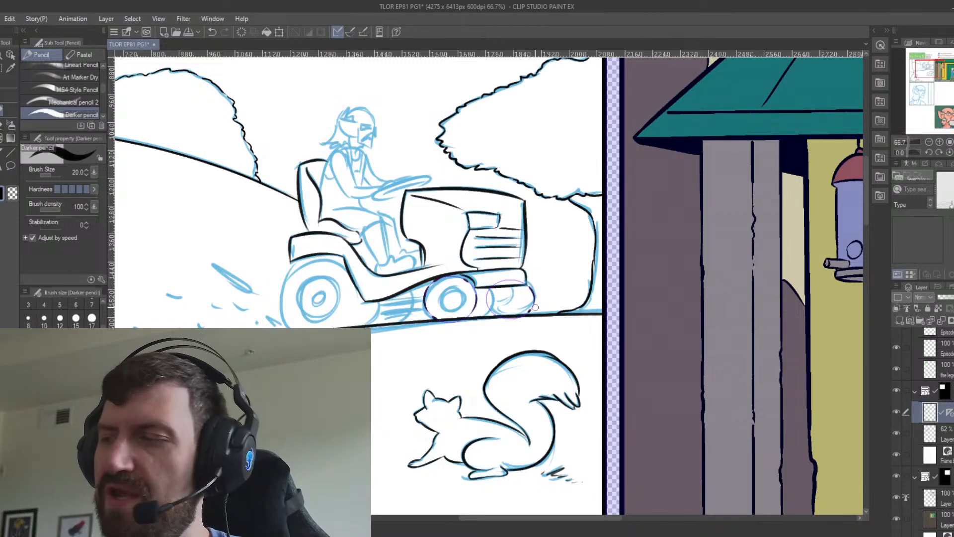
left_click(949, 413)
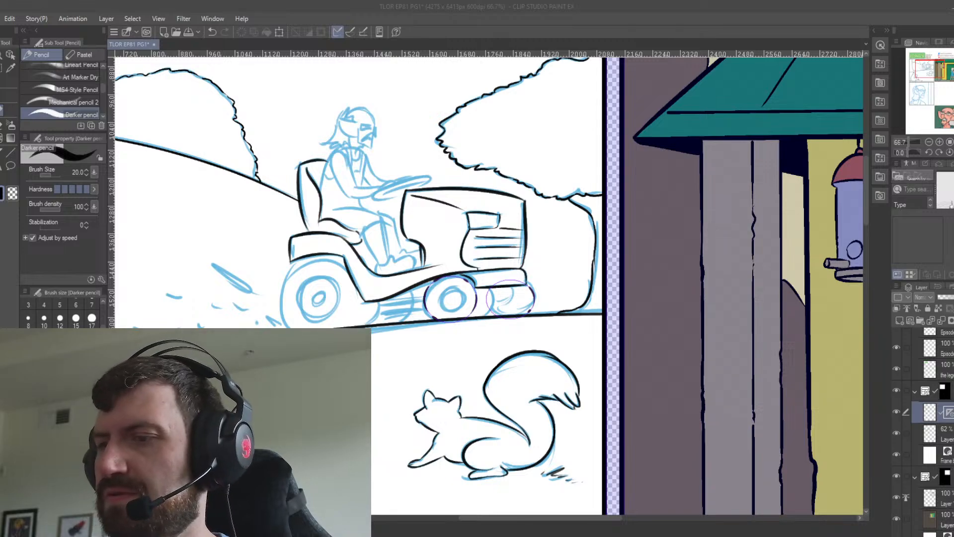
left_click(500, 212)
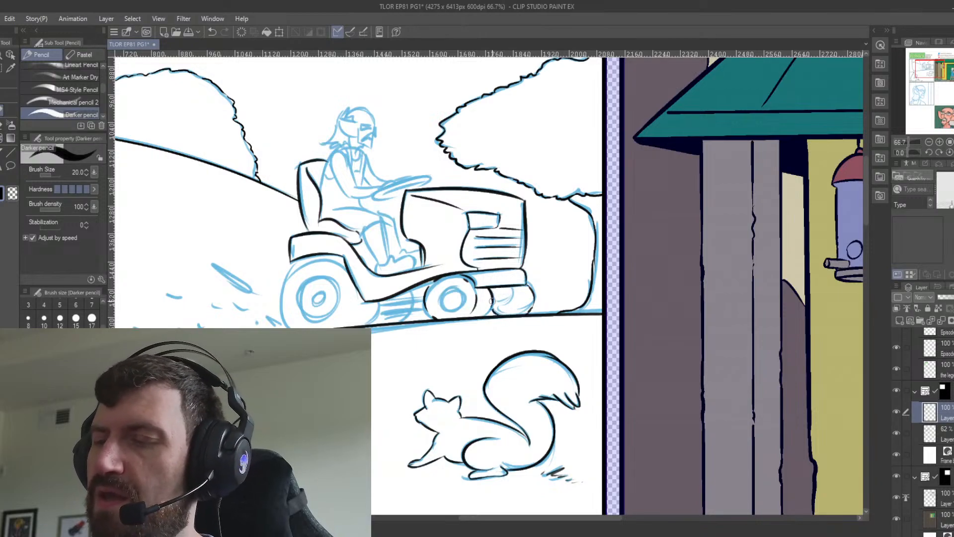
Ink the near front tire's tread edge and lower curve, plus the inner curve of the far front wheel.
left_click_drag(491, 306, 484, 317)
key("ctrl+z")
key("ctrl+z")
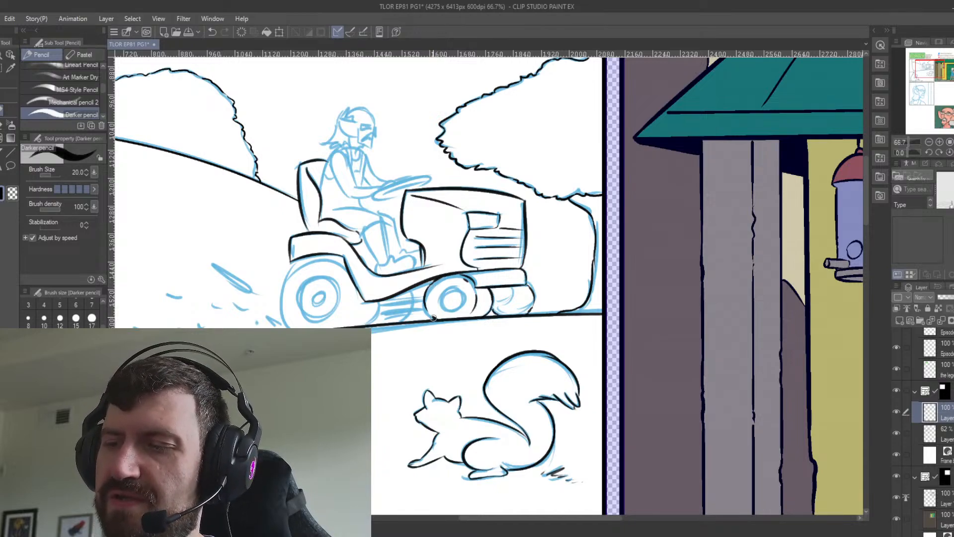
key("ctrl+z")
left_click_drag(428, 311, 436, 320)
key("ctrl+z")
key("ctrl+z")
key("ctrl+z")
key("ctrl+z")
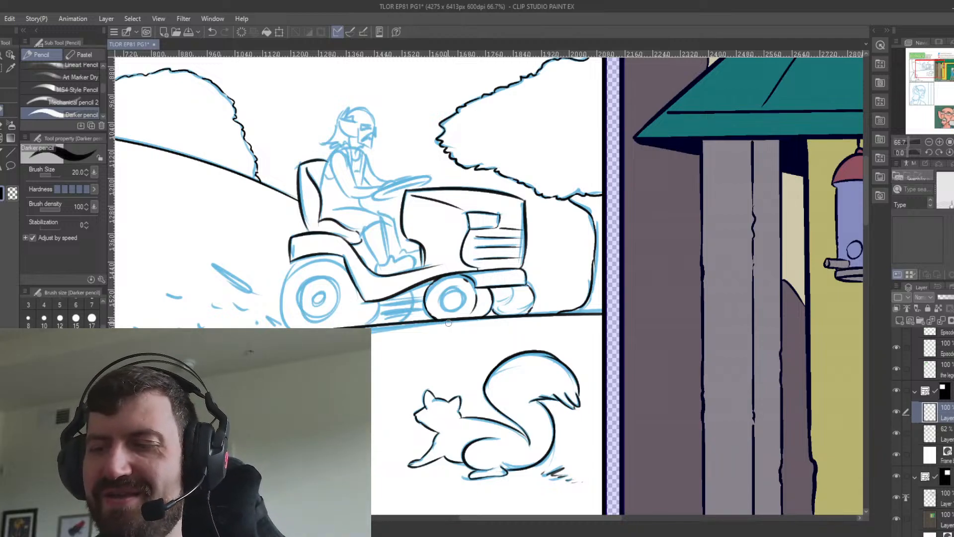
key("ctrl+z")
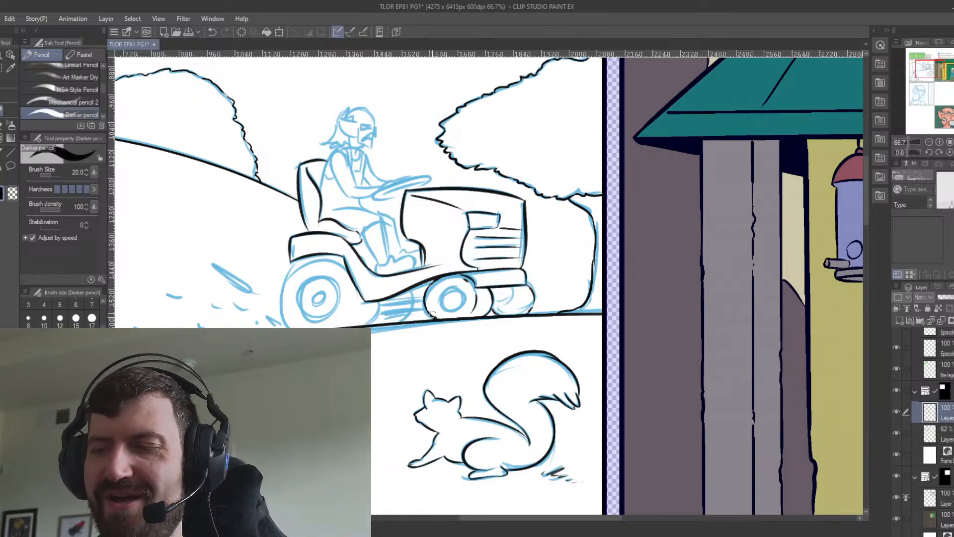
left_click_drag(429, 312, 440, 318)
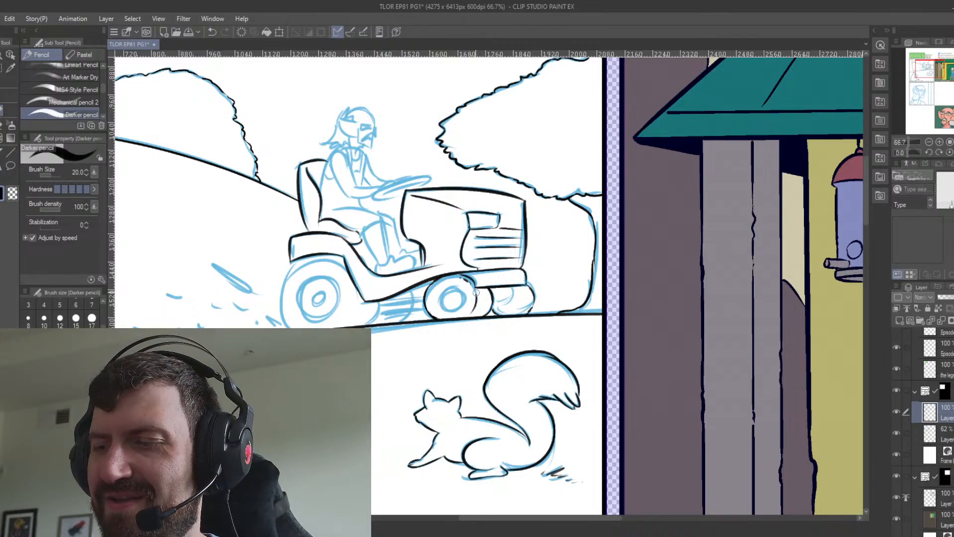
mouse_move(514, 287)
left_mouse_down()
mouse_move(511, 301)
mouse_move(498, 302)
left_mouse_up()
key("ctrl+z")
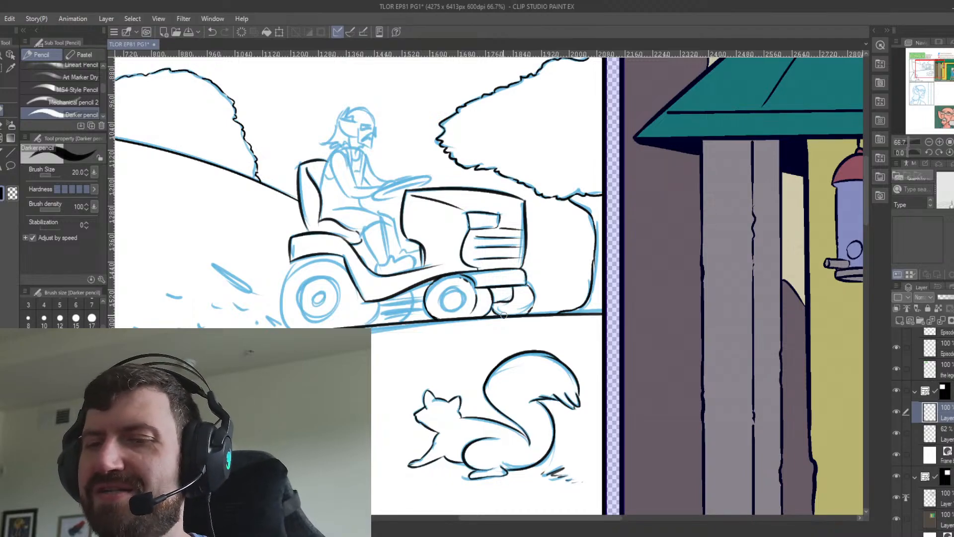
Fit concentric elliptical figure rulers over the rim and hub of the near front wheel.
left_click(6, 152)
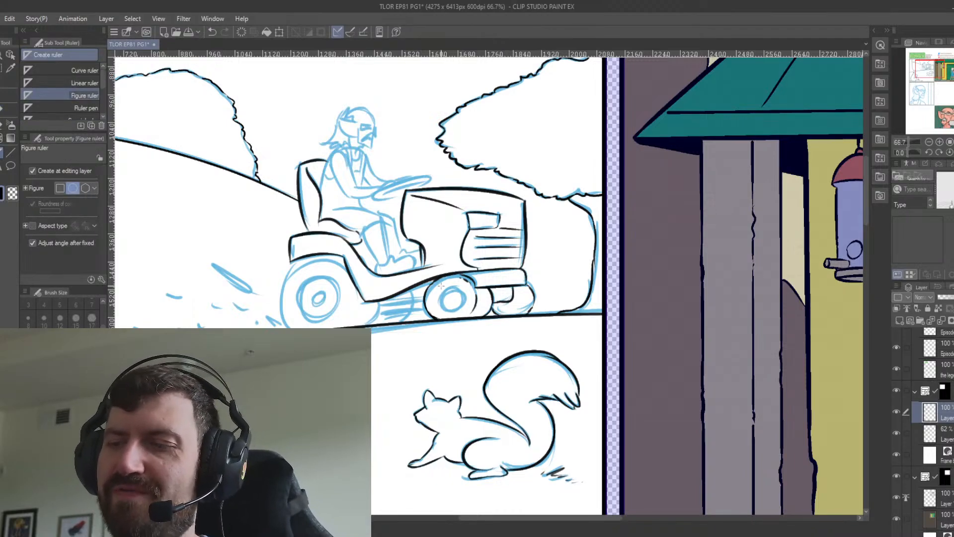
left_click_drag(441, 287, 466, 312)
left_click(466, 312)
key("ctrl+z")
left_click(460, 295)
key("ctrl+z")
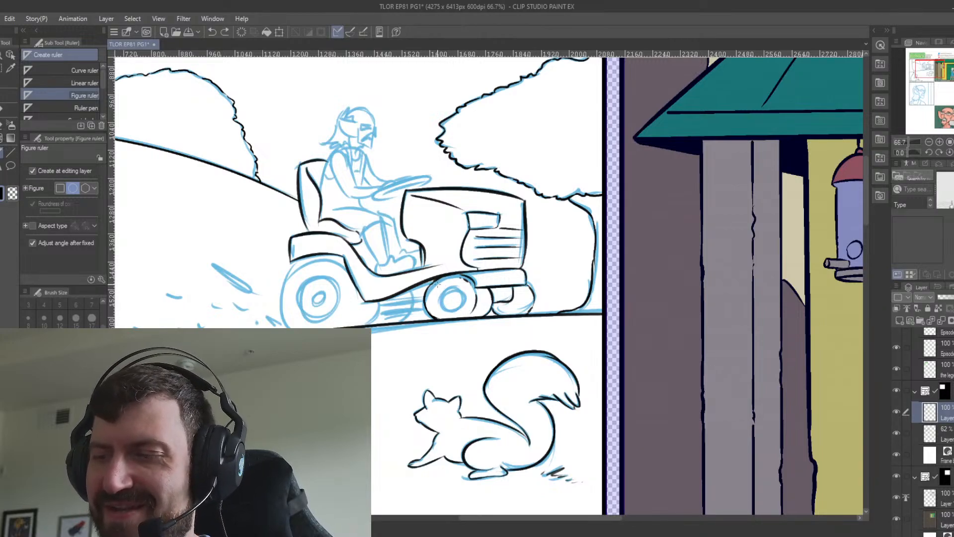
mouse_move(437, 284)
left_mouse_down()
mouse_move(466, 311)
mouse_move(458, 303)
left_mouse_up()
left_click(465, 310)
left_click(457, 303)
key("ctrl+z")
left_click(456, 303)
key("ctrl+z")
left_click(456, 300)
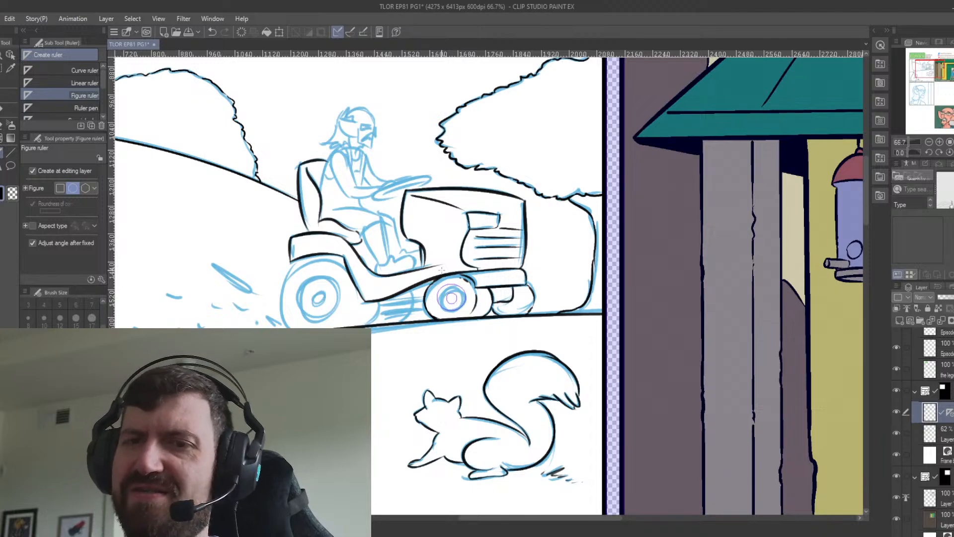
Ink the near front wheel's rim and hub circles along the rulers and delete the rulers.
key("p")
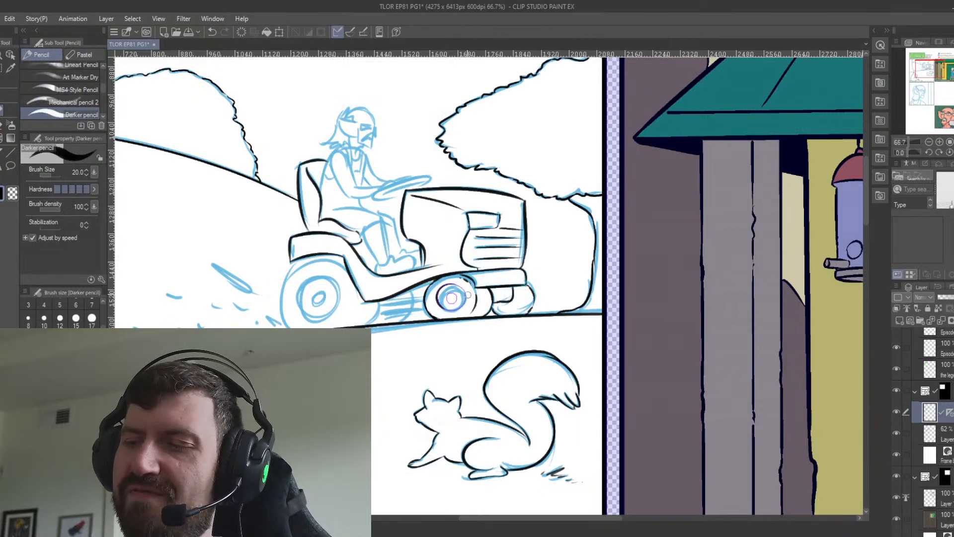
left_click(950, 413)
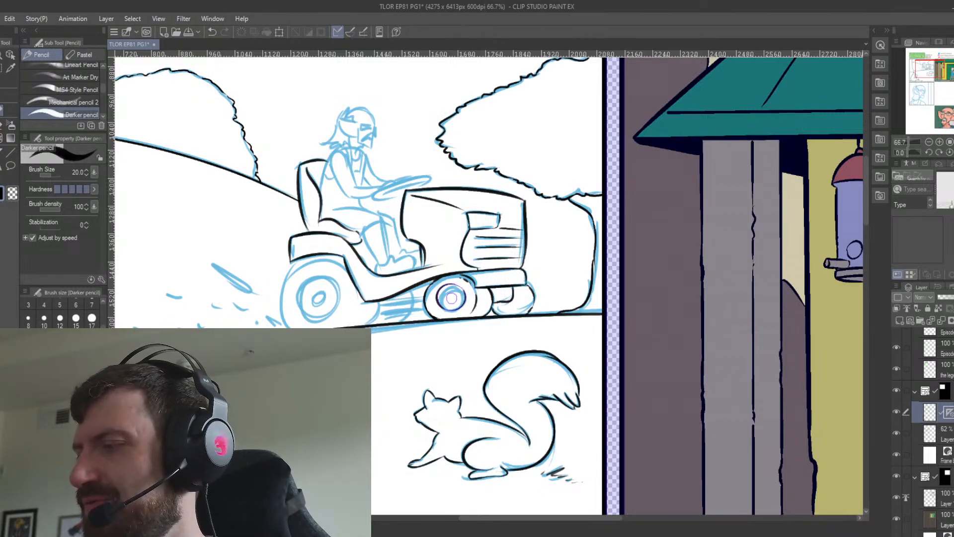
left_click(947, 427)
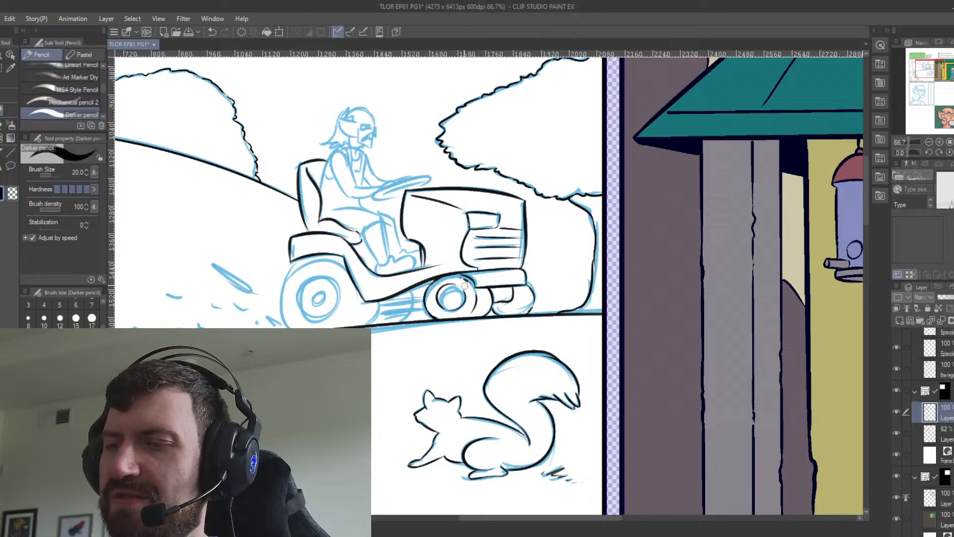
key("ctrl+z")
left_click_drag(452, 292, 456, 300)
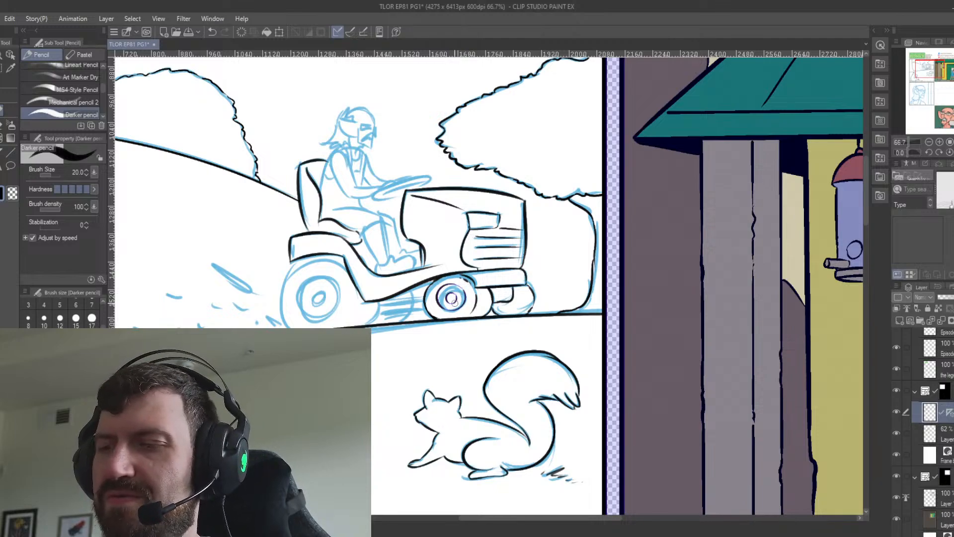
left_click(948, 413)
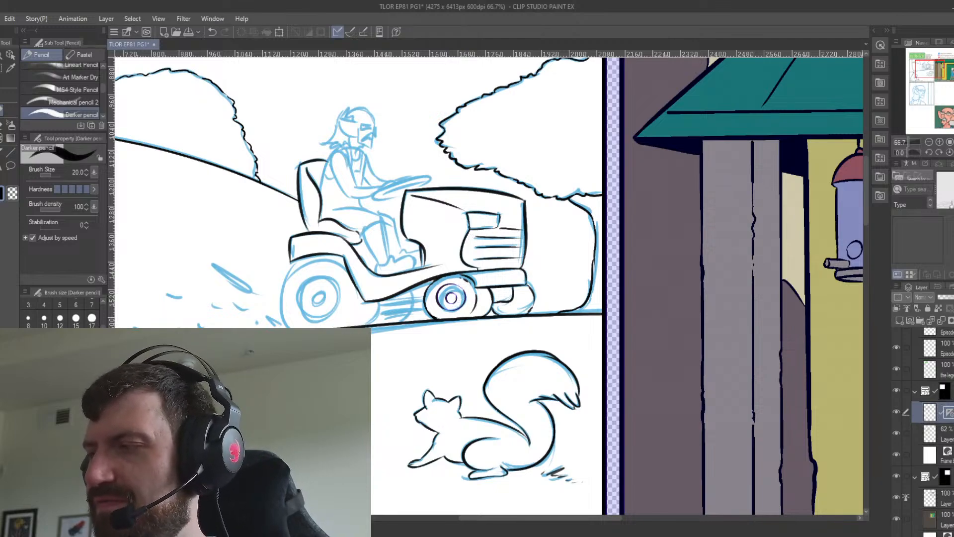
left_click(487, 214)
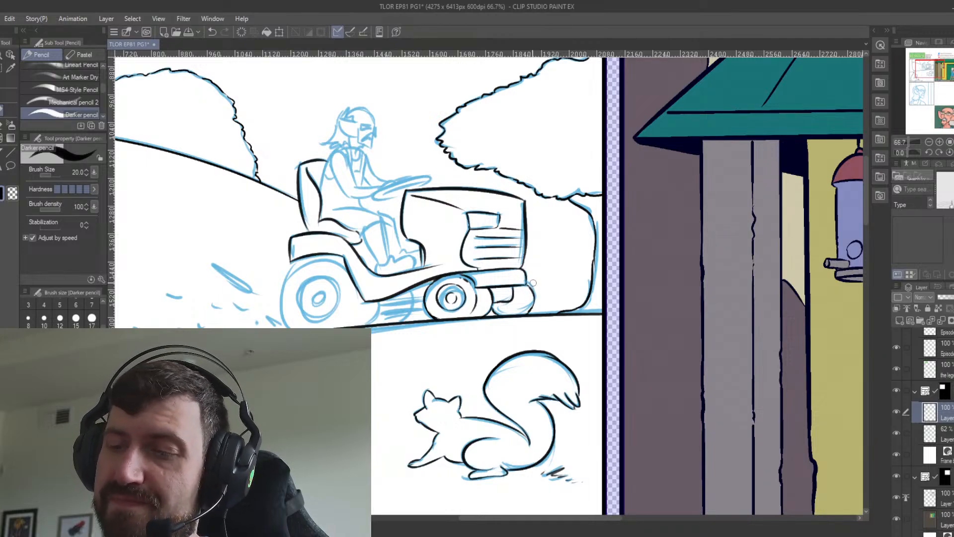
Ink the outer curve of the mower's rear tire from the ground up to the fender.
mouse_move(288, 323)
left_mouse_down()
mouse_move(294, 269)
mouse_move(318, 263)
left_mouse_up()
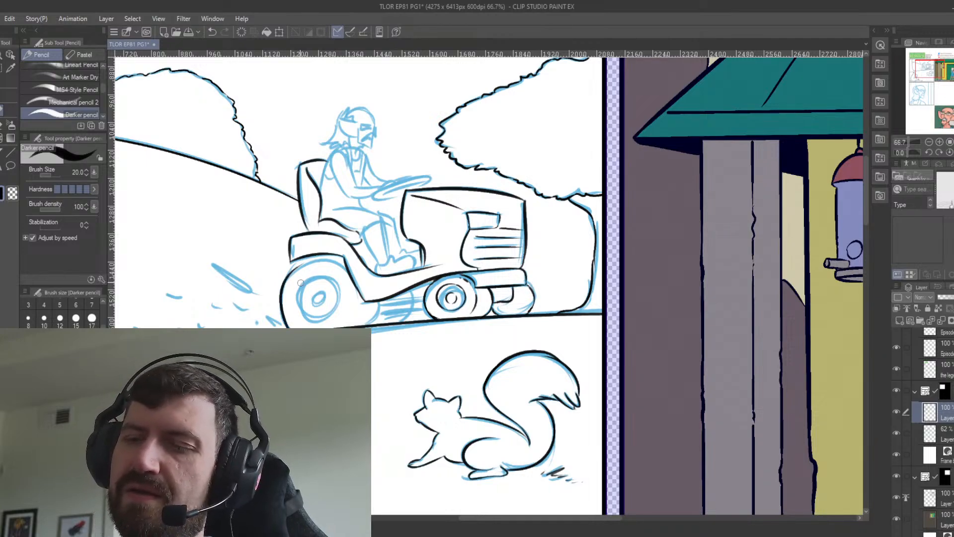
key("ctrl+z")
left_click_drag(289, 328, 305, 262)
key("ctrl+z")
mouse_move(289, 328)
left_mouse_down()
mouse_move(277, 308)
mouse_move(309, 260)
left_mouse_up()
key("ctrl+z")
mouse_move(290, 327)
left_mouse_down()
mouse_move(309, 260)
mouse_move(343, 264)
left_mouse_up()
key("ctrl+z")
Ink the rear tire's forward side and tread edge and the cutting deck lines between the wheels.
key("ctrl+z")
key("ctrl+z")
left_click_drag(379, 302, 367, 324)
key("ctrl+z")
key("ctrl+z")
key("ctrl+z")
key("ctrl+z")
key("ctrl+z")
key("ctrl+z")
left_click_drag(332, 262, 344, 267)
mouse_move(363, 304)
left_mouse_down()
mouse_move(358, 324)
mouse_move(364, 316)
left_mouse_up()
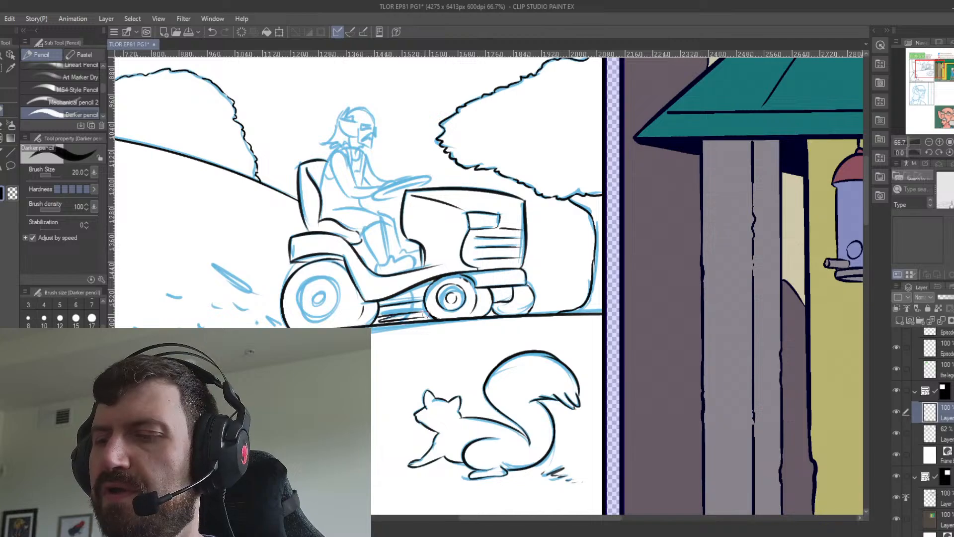
key("ctrl+z")
left_click_drag(381, 318, 426, 313)
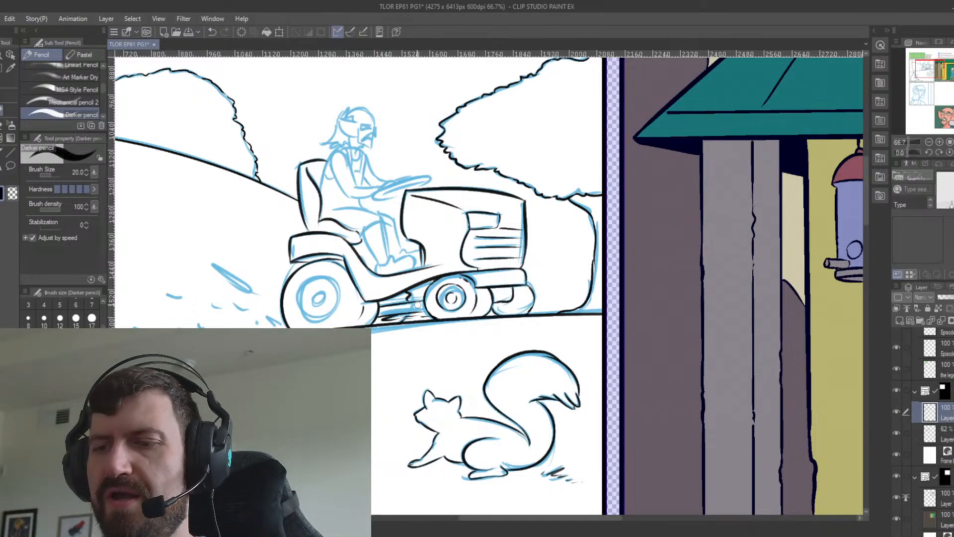
Fit elliptical figure rulers over the rim and hub of the rear wheel.
left_click(5, 149)
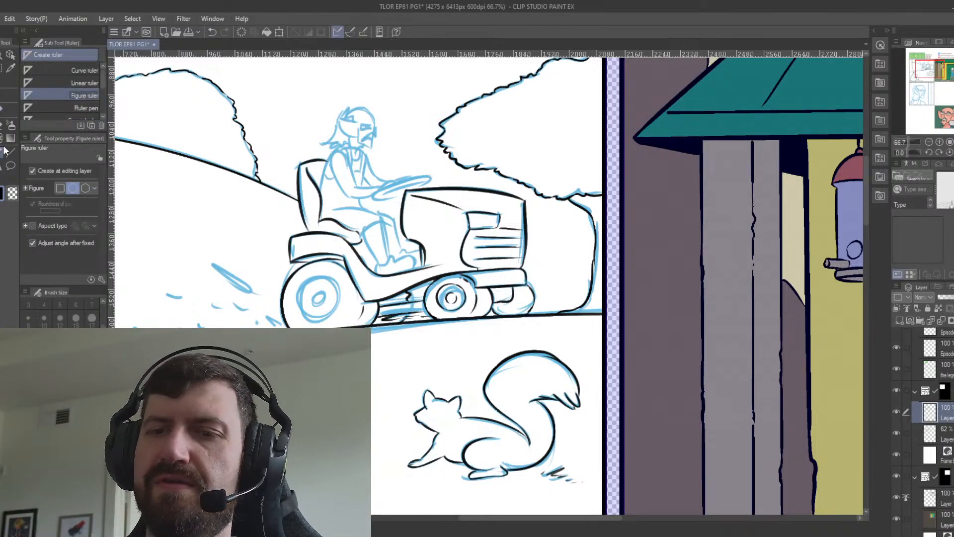
left_click_drag(298, 277, 340, 318)
key("ctrl+z")
left_click_drag(300, 278, 342, 322)
left_click(342, 322)
mouse_move(309, 288)
left_mouse_down()
mouse_move(329, 311)
mouse_move(336, 305)
mouse_move(326, 300)
left_mouse_up()
Ink the rear wheel's rim and hub circles along the rulers with the Darker pencil and delete the rulers.
key("p")
key("ctrl+z")
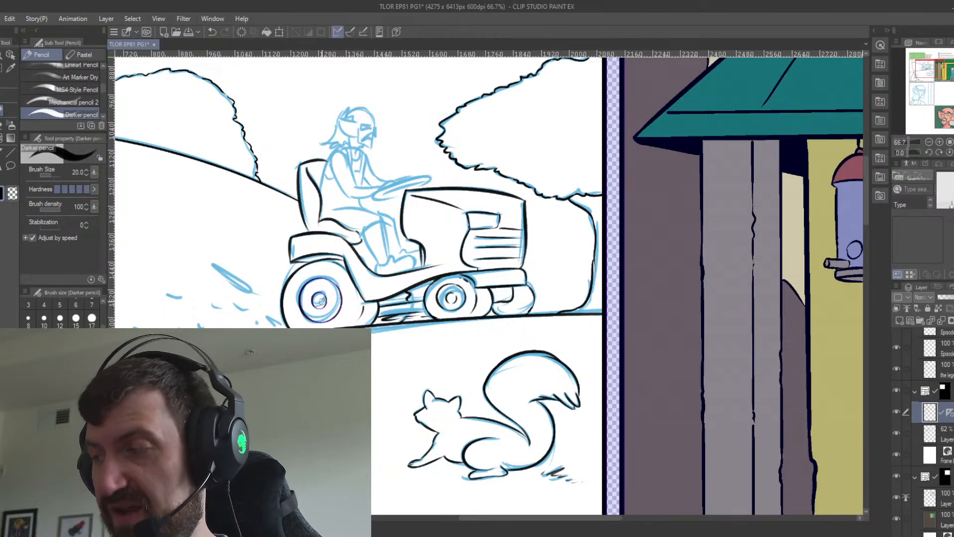
left_click(948, 415)
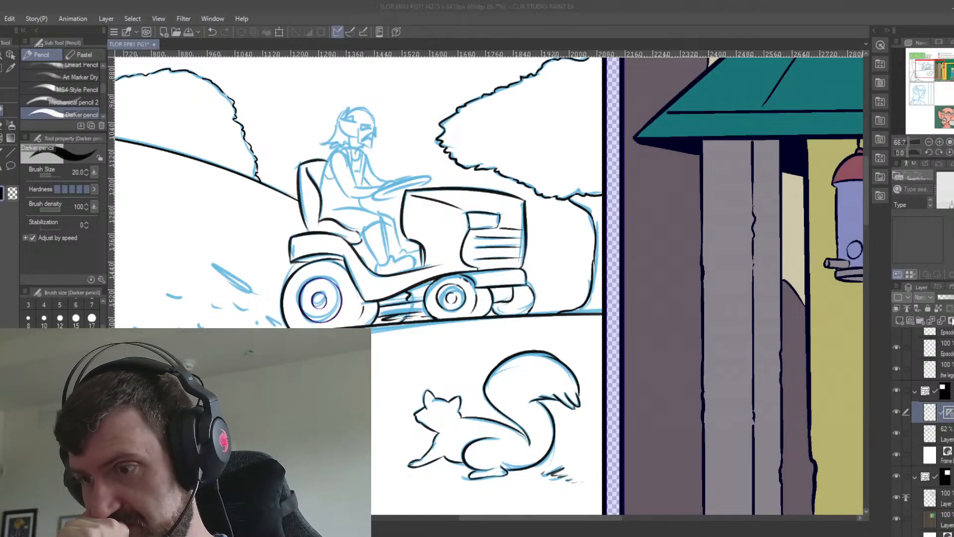
left_click(486, 219)
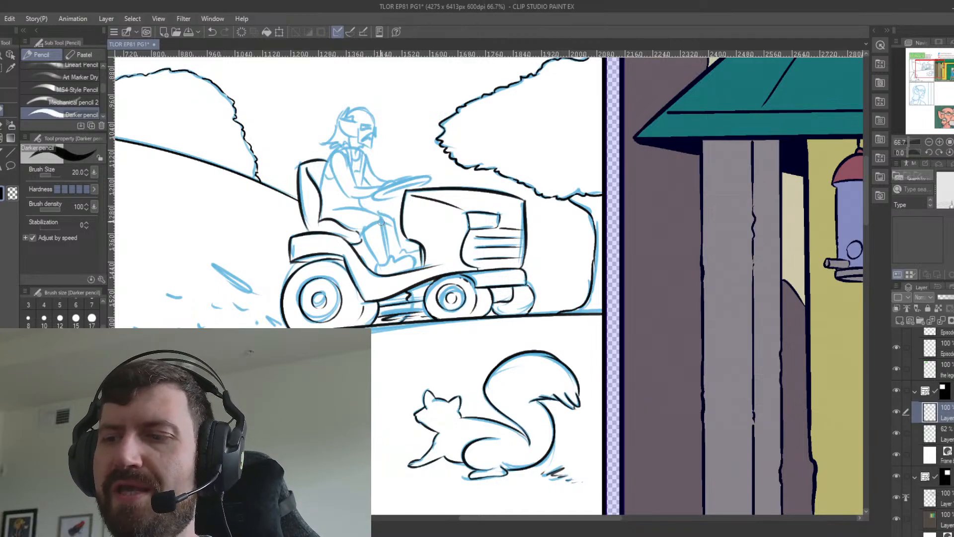
Ink the seated rider's thighs and lower legs over the blue sketch.
key("minus")
key("minus")
key("minus")
key("minus")
key("minus")
key("minus")
key("minus")
key("minus")
key("minus")
key("minus")
key("minus")
key("minus")
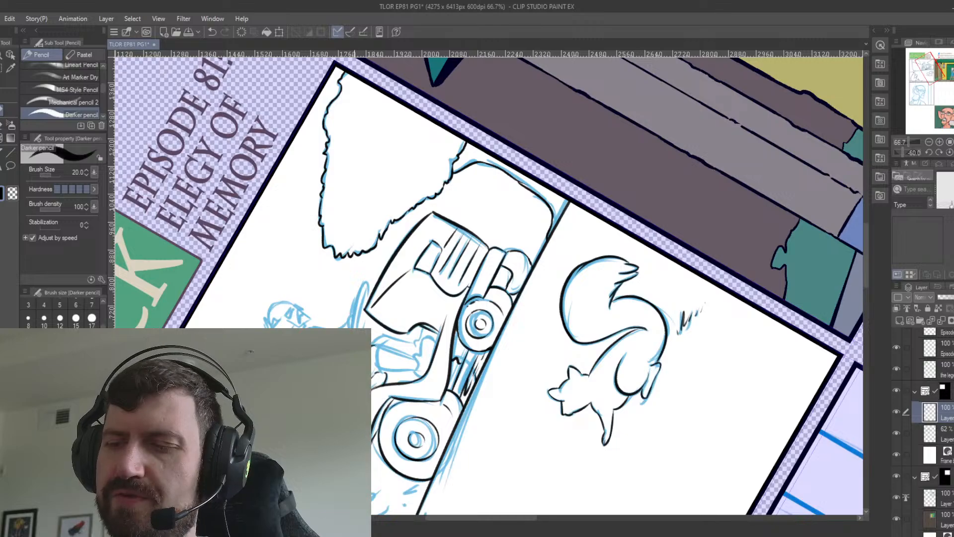
key("ctrl+at")
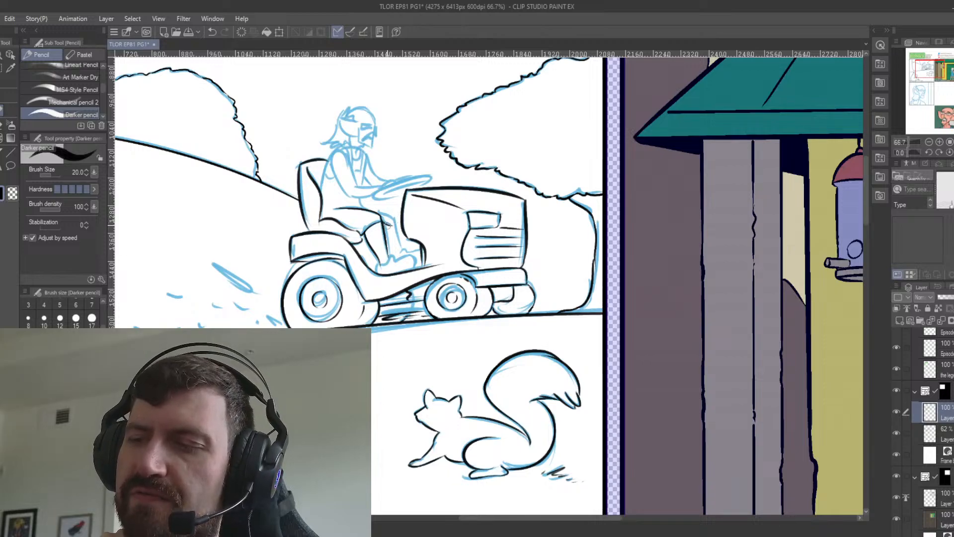
mouse_move(359, 198)
left_mouse_down()
mouse_move(397, 224)
mouse_move(393, 218)
mouse_move(401, 247)
left_mouse_up()
key("ctrl+z")
key("ctrl+z")
key("ctrl+z")
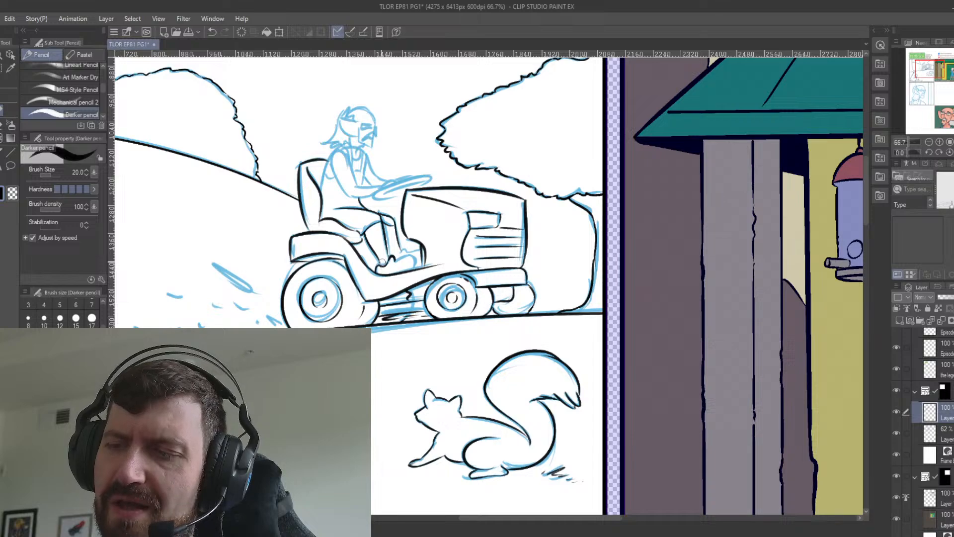
Ink the rider's shoe on the mower's footrest beside the hood.
mouse_move(397, 260)
left_mouse_down()
mouse_move(415, 267)
mouse_move(402, 252)
left_mouse_up()
key("ctrl+z")
key("ctrl+z")
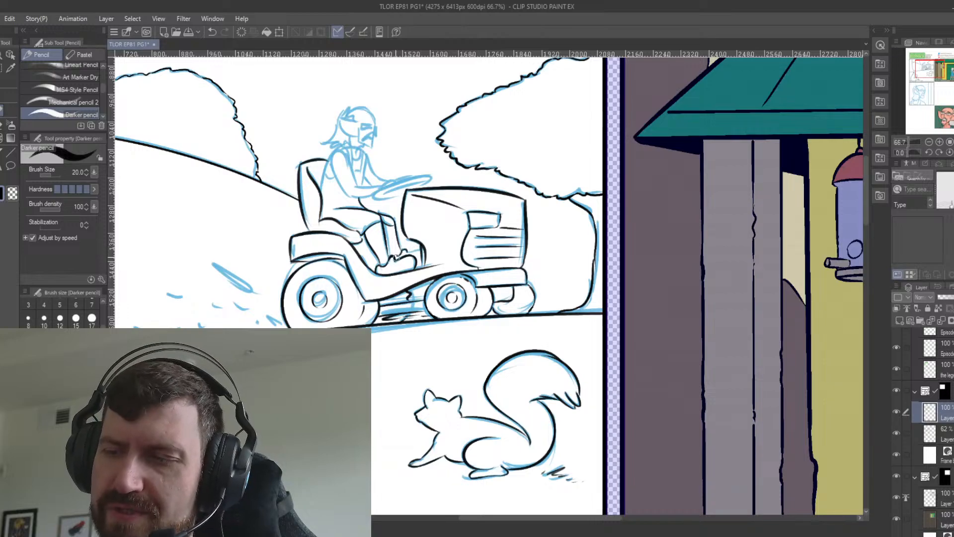
Refine the ink lines along the top and toe of the rider's shoe on the footrest.
key("ctrl+z")
left_click_drag(398, 256, 421, 255)
key("ctrl+z")
key("ctrl+z")
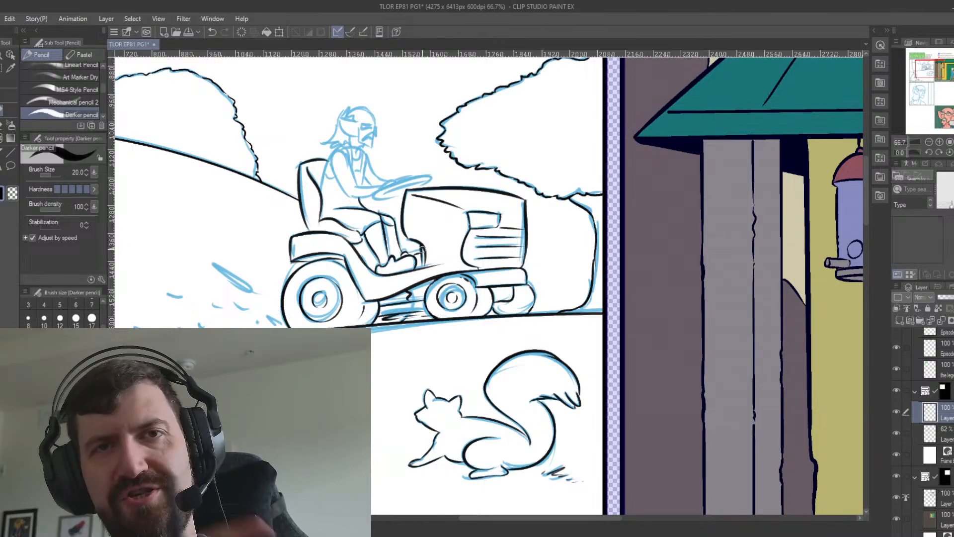
Ink the mower's steering wheel as a thin tilted ellipse over the blue sketch.
key("minus")
key("minus")
key("minus")
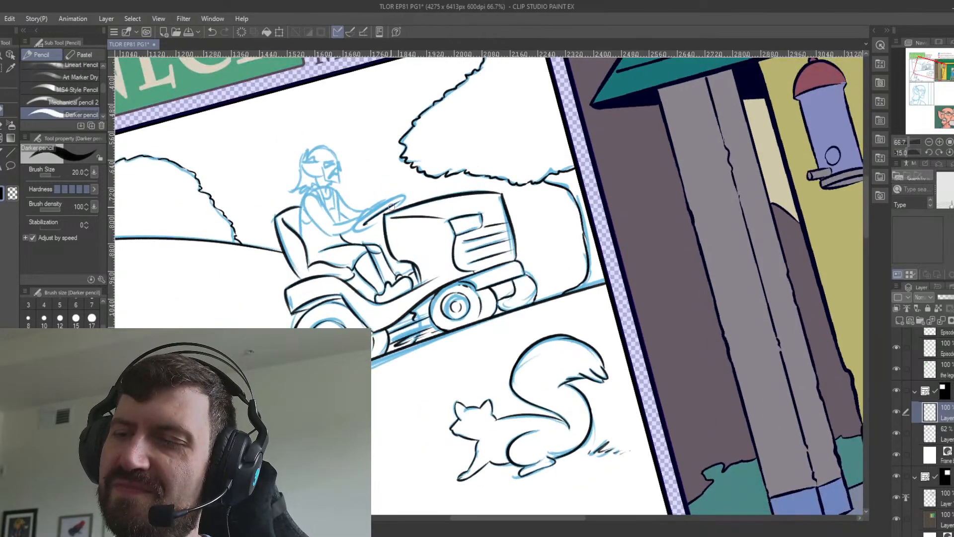
mouse_move(356, 226)
left_mouse_down()
mouse_move(384, 217)
mouse_move(354, 228)
mouse_move(390, 200)
mouse_move(404, 204)
mouse_move(395, 209)
mouse_move(404, 194)
mouse_move(354, 227)
mouse_move(406, 192)
mouse_move(406, 201)
mouse_move(369, 208)
mouse_move(381, 206)
mouse_move(354, 228)
mouse_move(401, 197)
left_mouse_up()
key("ctrl+z")
key("ctrl+z")
key("ctrl+z")
key("ctrl+z")
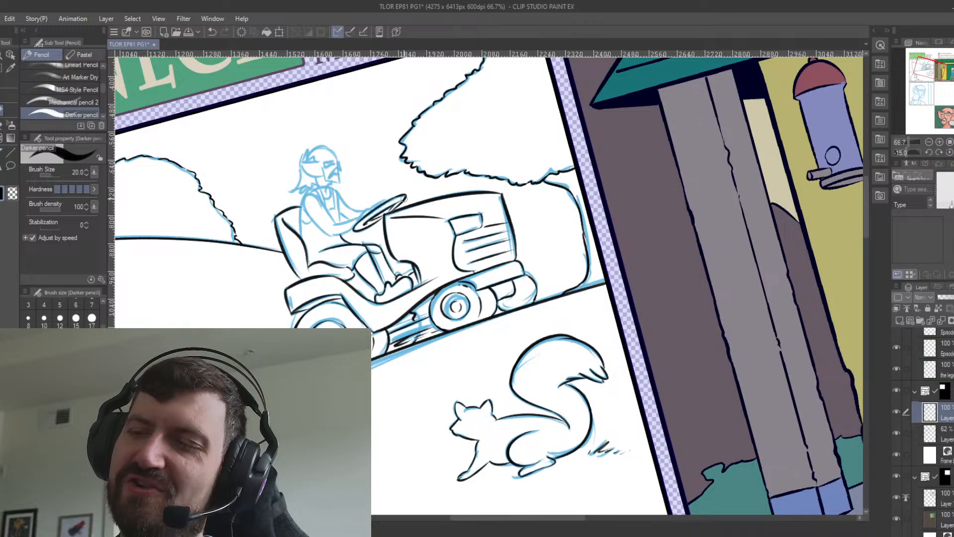
Ink the steering column between the wheel and the hood, cleaning its lines with the Snap eraser.
key("ctrl+z")
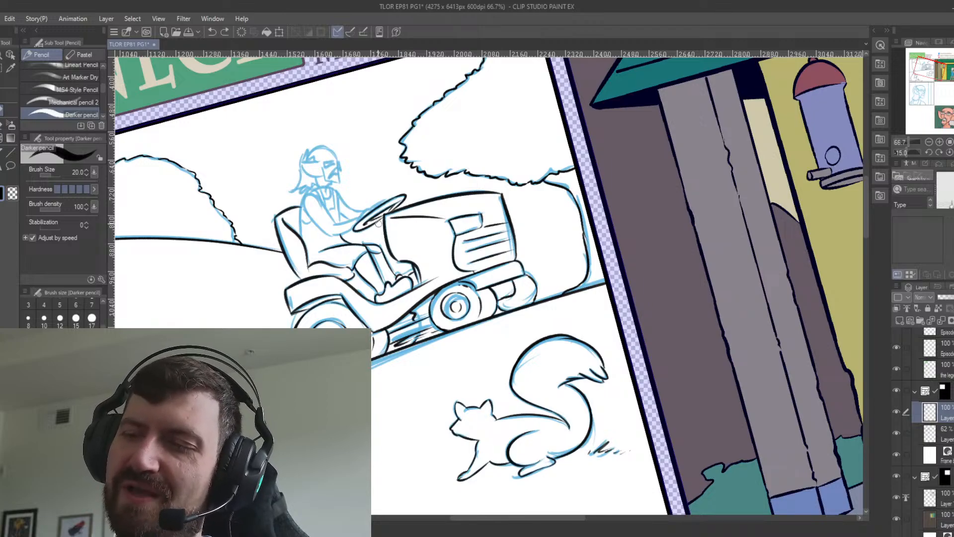
left_click_drag(380, 223, 387, 246)
key("ctrl+z")
key("ctrl+z")
key("ctrl+z")
key("ctrl+z")
key("ctrl+z")
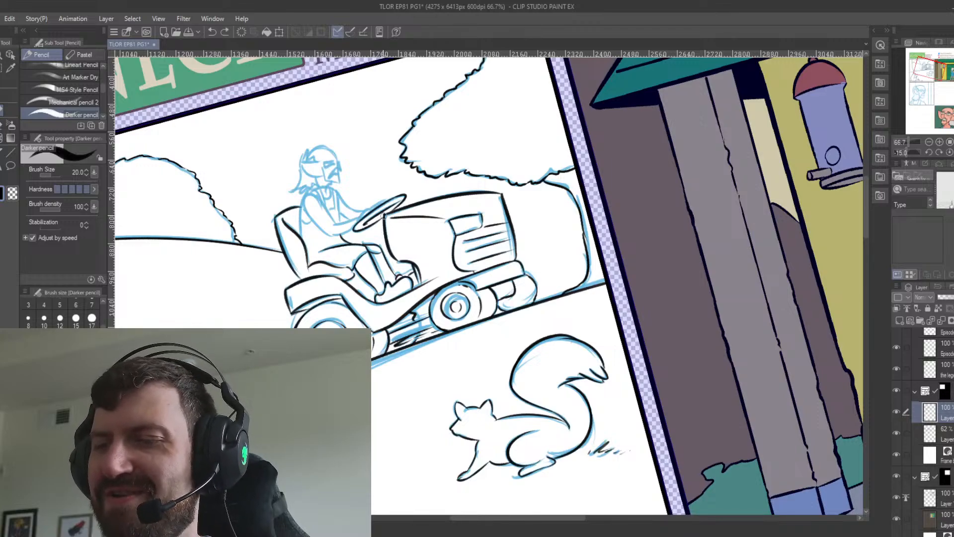
key("e")
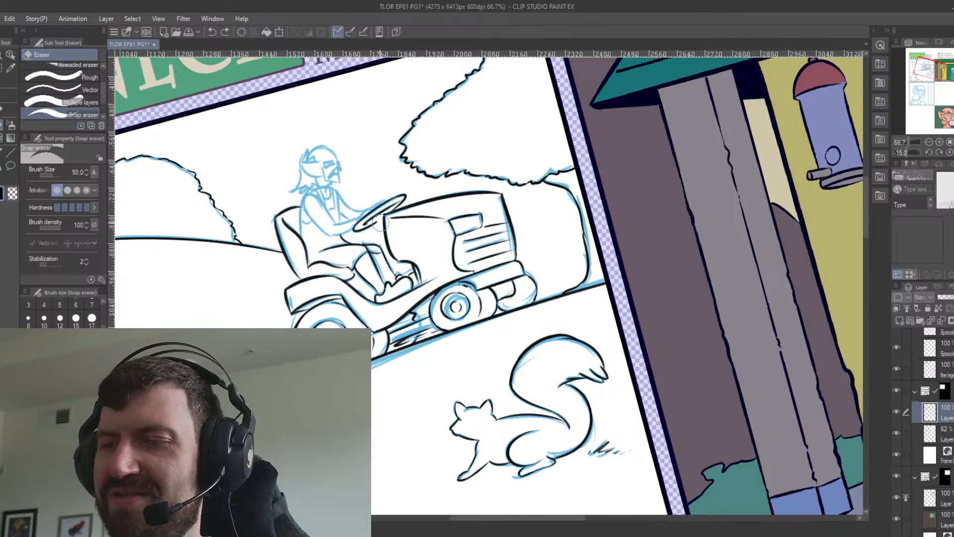
mouse_move(381, 224)
left_mouse_down()
mouse_move(383, 216)
mouse_move(386, 248)
left_mouse_up()
left_click(4, 110)
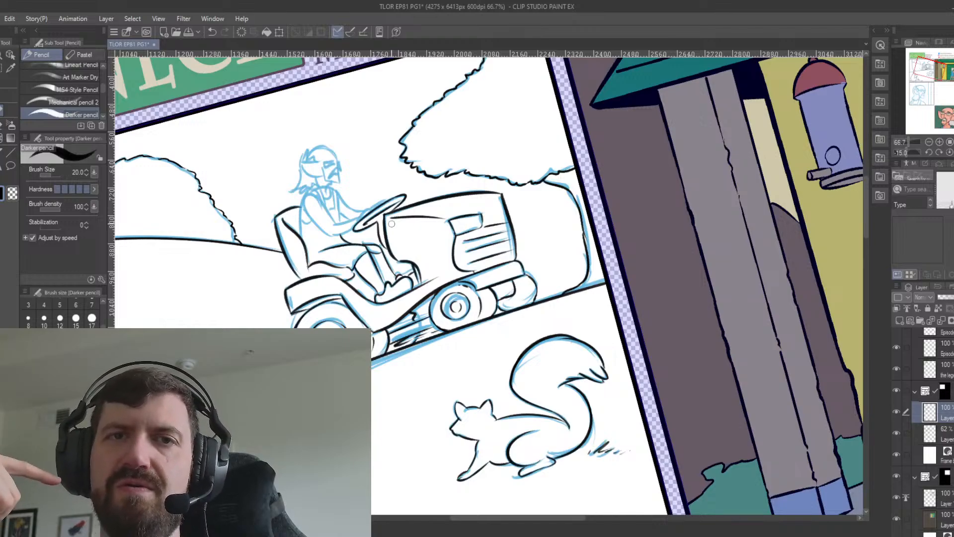
Ink the line of the rider's back from the seat up to the shoulder with the Darker pencil.
key("e")
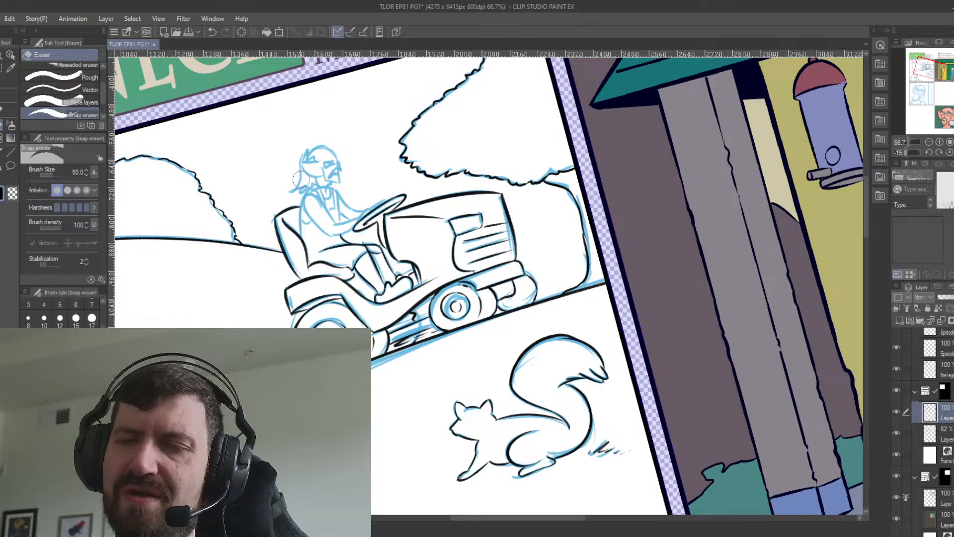
key("p")
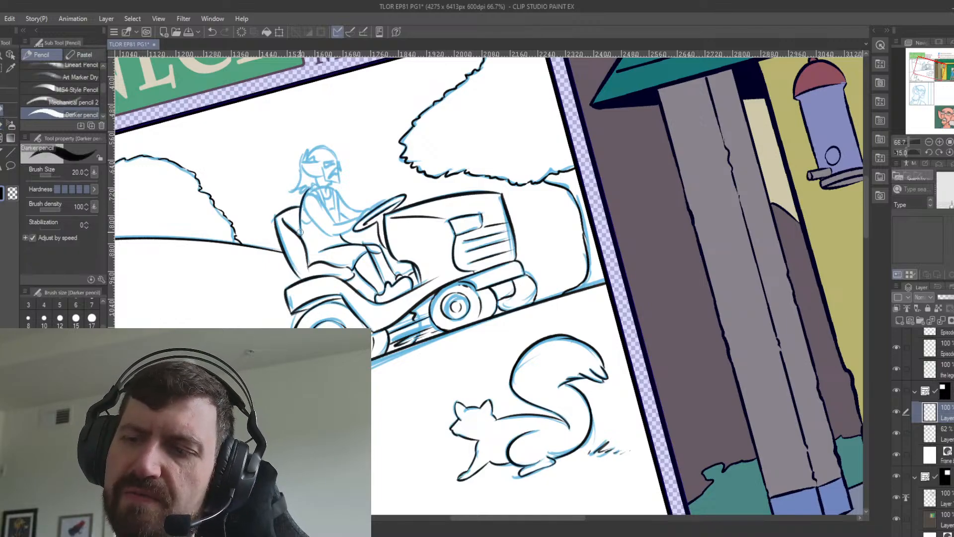
key("ctrl+z")
left_click_drag(300, 235, 303, 193)
key("ctrl+z")
key("ctrl+z")
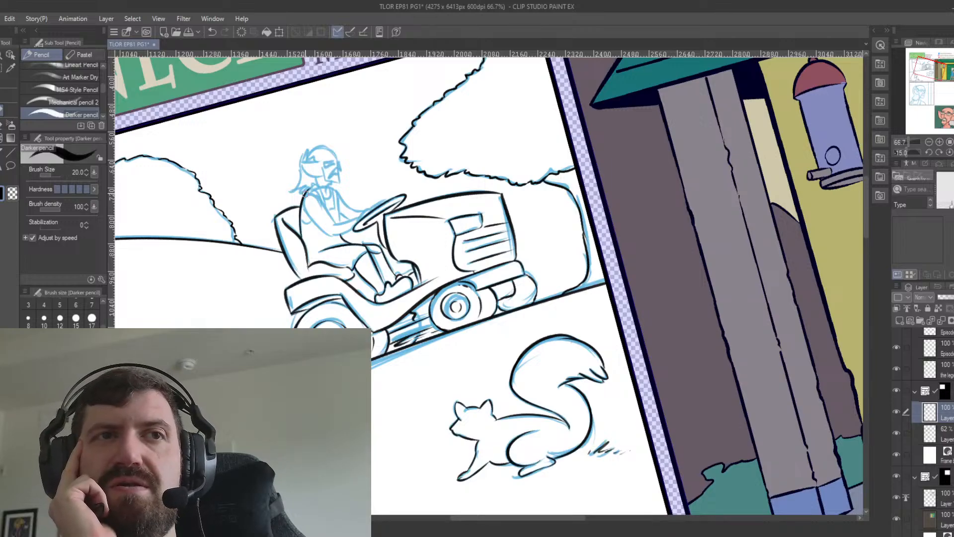
Ink the rider's near arm from the shoulder to the steering wheel.
mouse_move(313, 195)
left_mouse_down()
mouse_move(339, 235)
mouse_move(380, 204)
left_mouse_up()
key("ctrl+z")
key("ctrl+z")
key("ctrl+z")
key("ctrl+z")
key("ctrl+z")
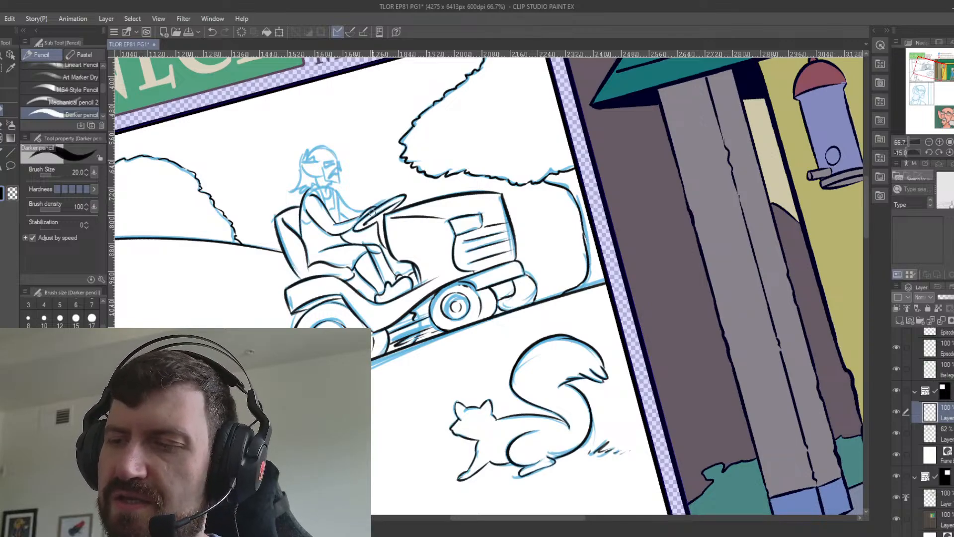
Erase the steering wheel's rim where the far hand overlaps it and ink the hand gripping it.
key("e")
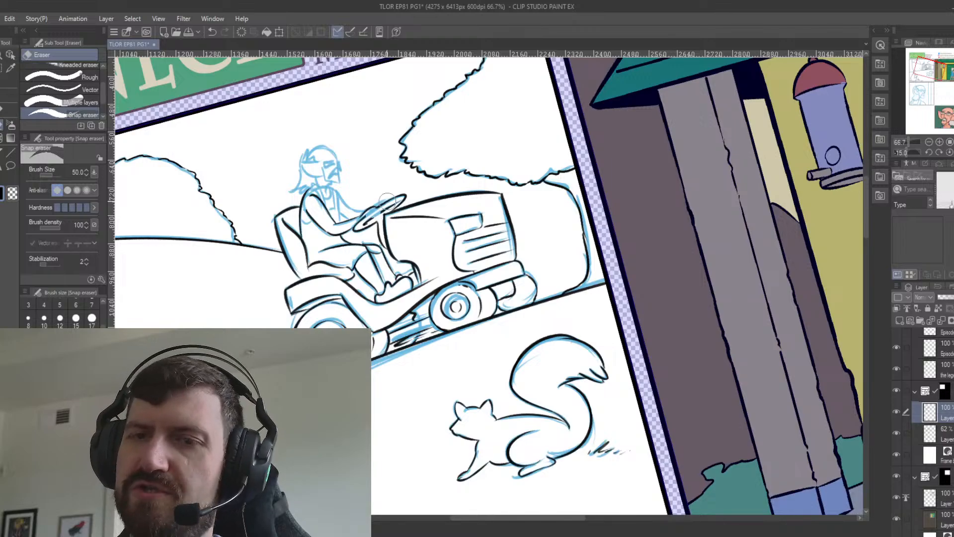
key("p")
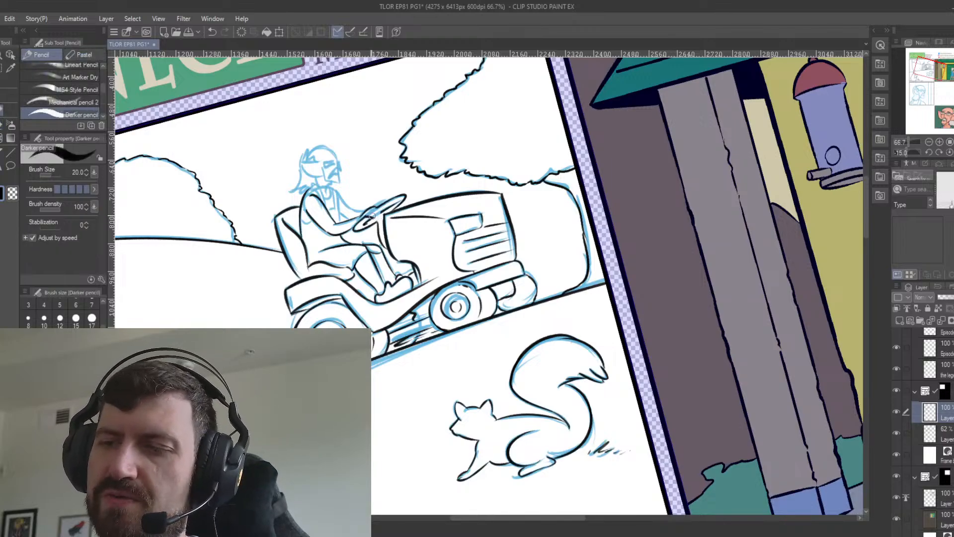
left_click_drag(381, 207, 377, 217)
key("ctrl+z")
key("ctrl+z")
key("ctrl+z")
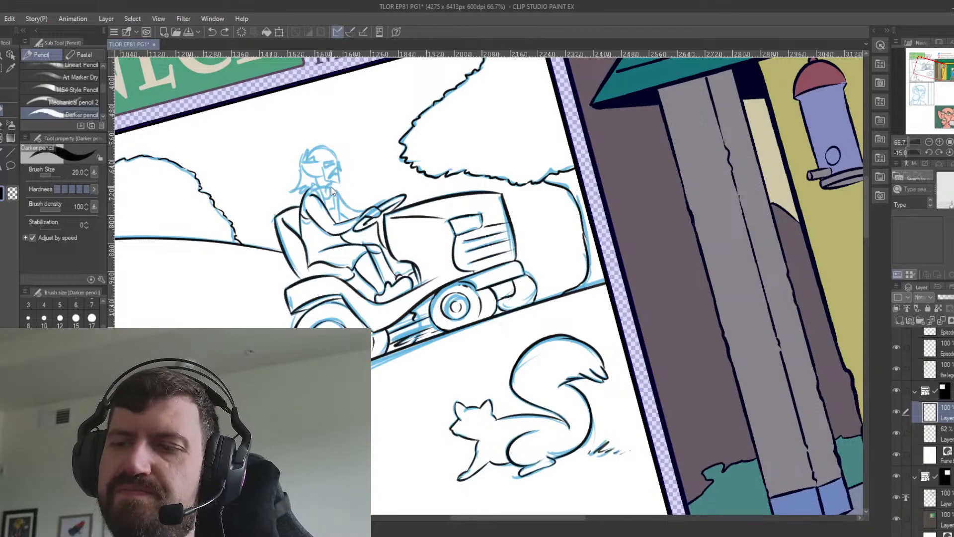
key("ctrl+z")
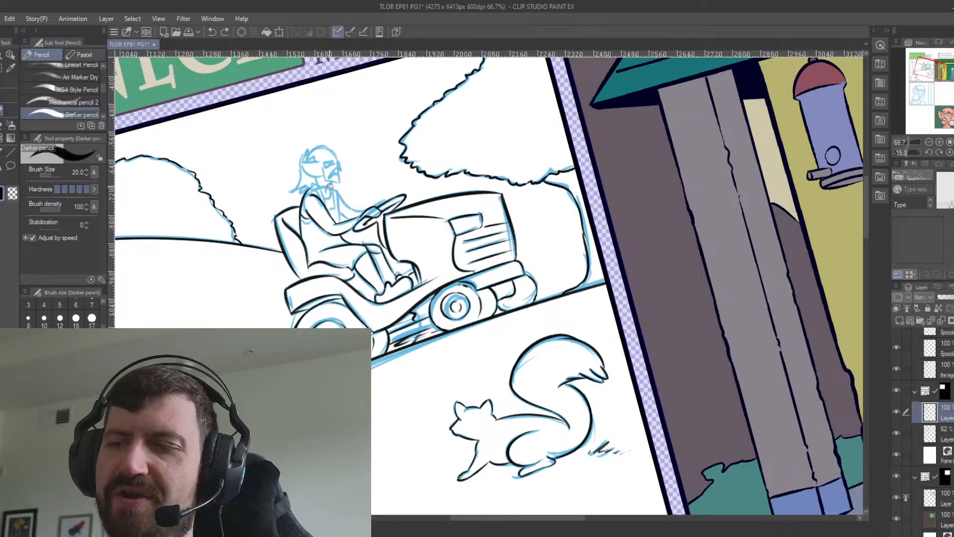
Ink the rider's chest and far arm reaching toward the steering wheel.
mouse_move(330, 186)
left_mouse_down()
mouse_move(354, 211)
mouse_move(347, 220)
mouse_move(368, 210)
left_mouse_up()
key("ctrl+z")
key("ctrl+z")
key("ctrl+z")
key("ctrl+z")
key("ctrl+z")
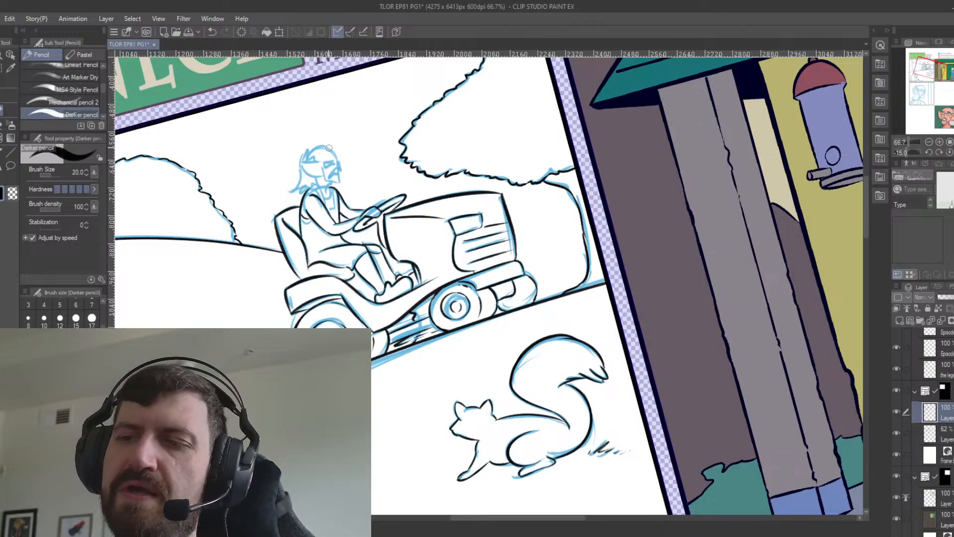
Ink the side of the rider's head and the hair falling from the back of it to the neck.
mouse_move(304, 162)
left_mouse_down()
mouse_move(319, 162)
mouse_move(323, 175)
left_mouse_up()
key("ctrl+z")
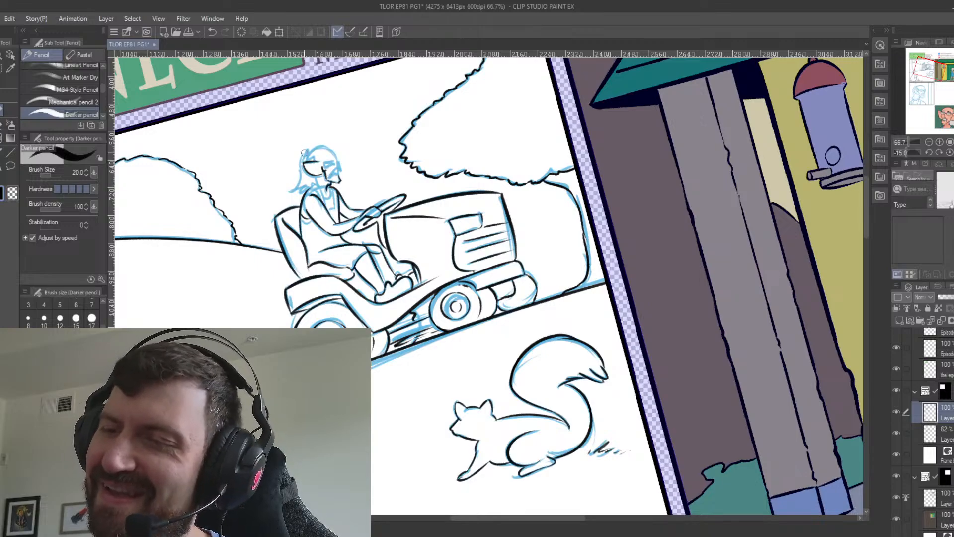
mouse_move(305, 149)
left_mouse_down()
mouse_move(302, 159)
mouse_move(304, 149)
left_mouse_up()
key("ctrl+z")
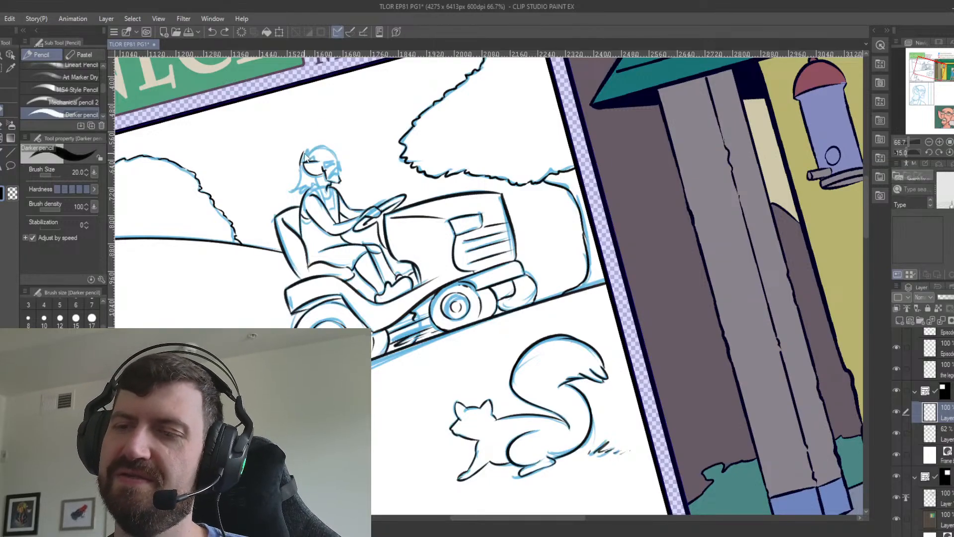
mouse_move(301, 170)
left_mouse_down()
mouse_move(322, 155)
mouse_move(289, 192)
mouse_move(305, 179)
mouse_move(292, 190)
mouse_move(305, 183)
mouse_move(299, 196)
mouse_move(326, 166)
mouse_move(316, 191)
left_mouse_up()
key("ctrl+z")
key("ctrl+z")
key("ctrl+z")
Ink the curved top of the rider's head from the hair to the forehead.
key("ctrl+z")
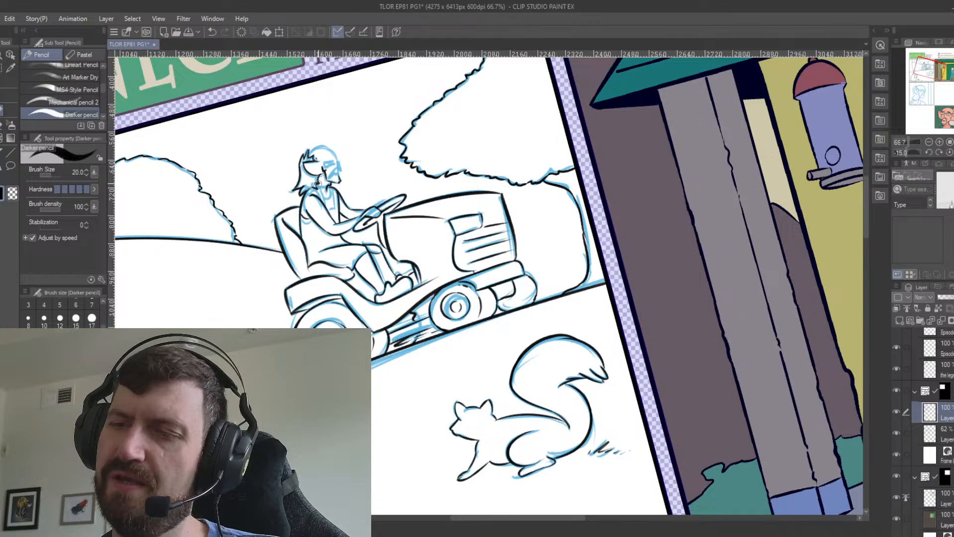
mouse_move(309, 155)
left_mouse_down()
mouse_move(334, 151)
mouse_move(342, 171)
left_mouse_up()
key("ctrl+z")
key("ctrl+z")
key("ctrl+z")
key("ctrl+z")
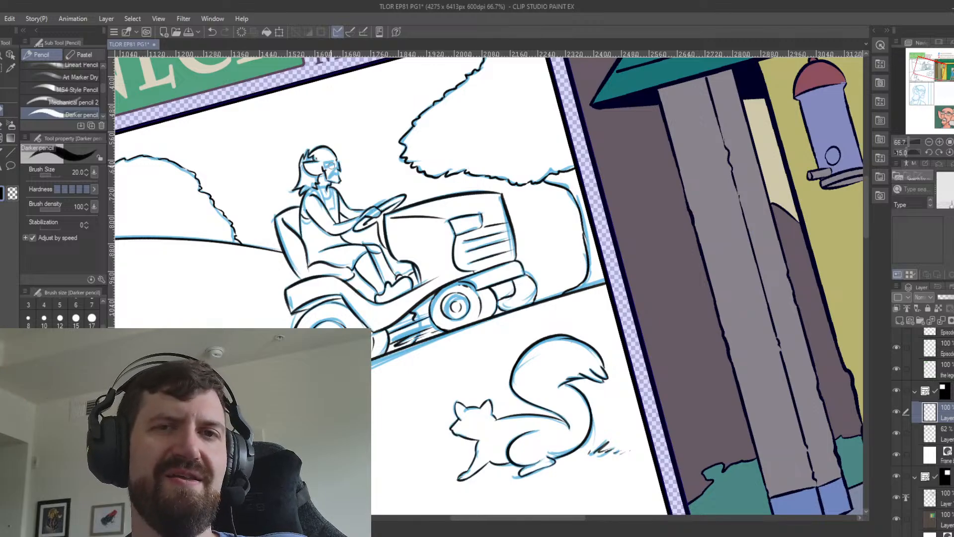
Ink the rider's facial profile around the brow and nose.
key("minus")
key("minus")
key("minus")
key("minus")
key("minus")
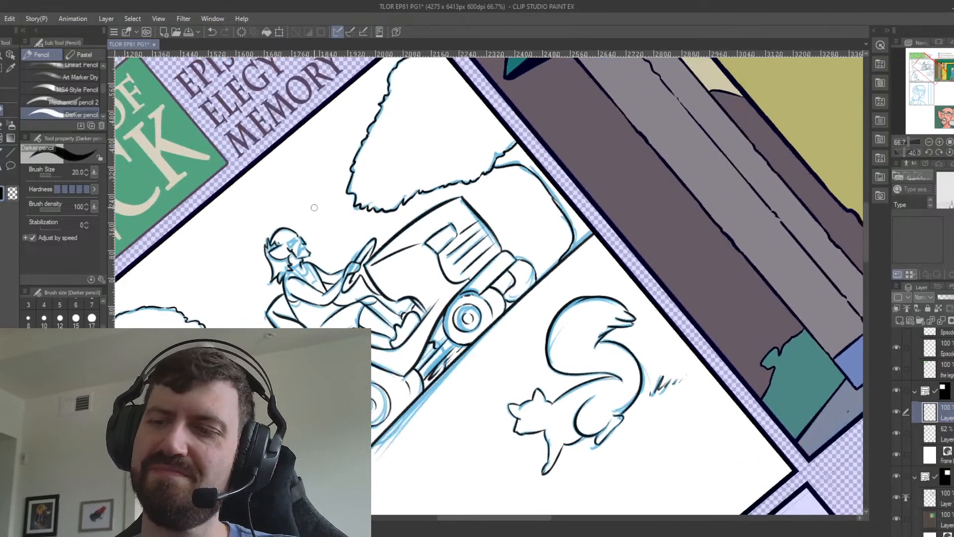
mouse_move(301, 243)
left_mouse_down()
mouse_move(299, 257)
mouse_move(305, 247)
left_mouse_up()
key("ctrl+z")
key("ctrl+z")
key("ctrl+z")
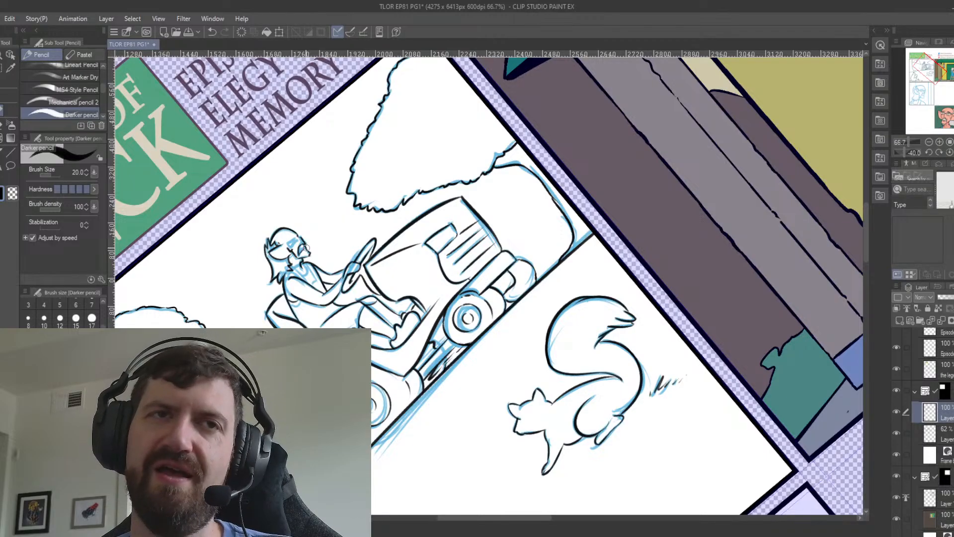
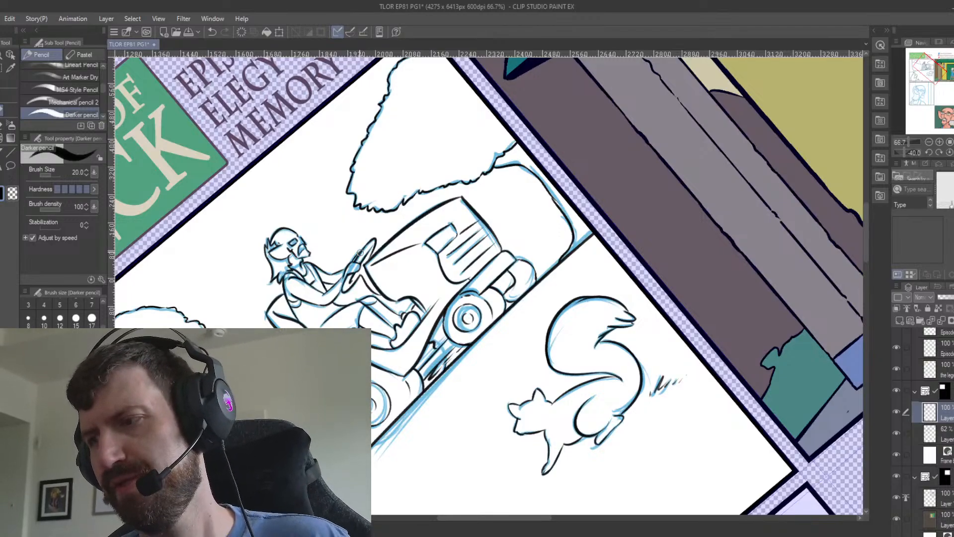
Ink the larger clods and clippings thrown out behind the mower's rear wheel, following the blue sketch.
left_click_drag(412, 406, 544, 296)
mouse_move(485, 338)
left_mouse_down()
mouse_move(410, 330)
mouse_move(460, 331)
mouse_move(471, 353)
left_mouse_up()
key("ctrl+z")
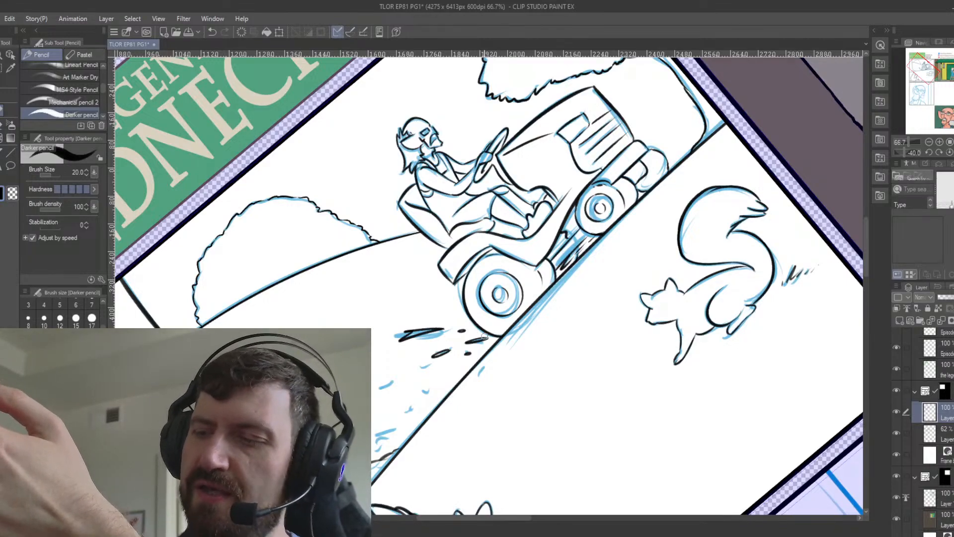
left_click_drag(421, 368, 429, 366)
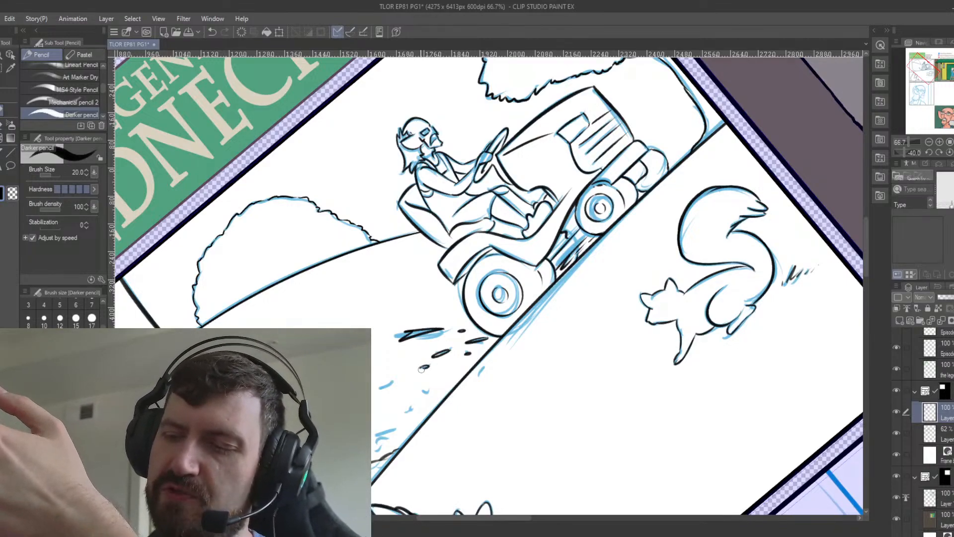
left_click_drag(376, 387, 397, 377)
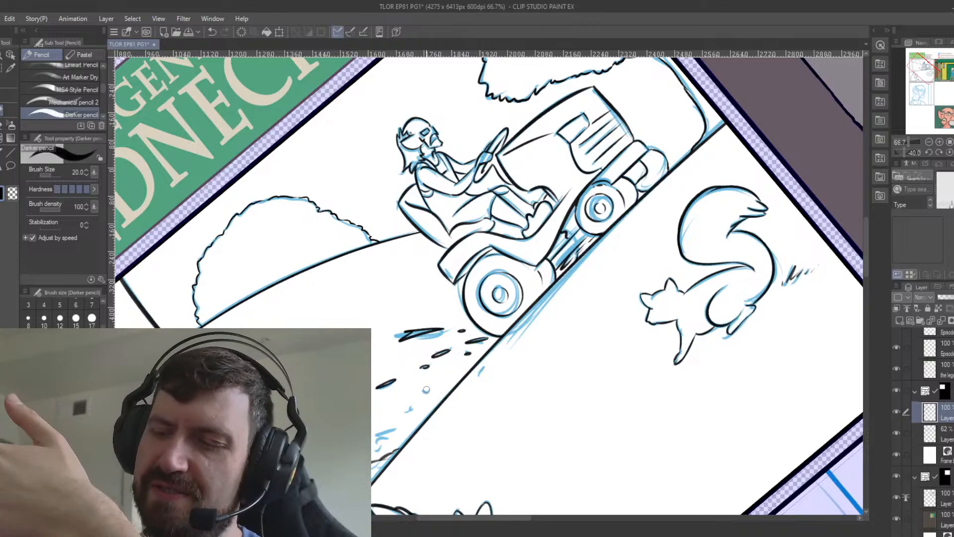
mouse_move(402, 415)
left_mouse_down()
mouse_move(415, 406)
mouse_move(377, 445)
left_mouse_up()
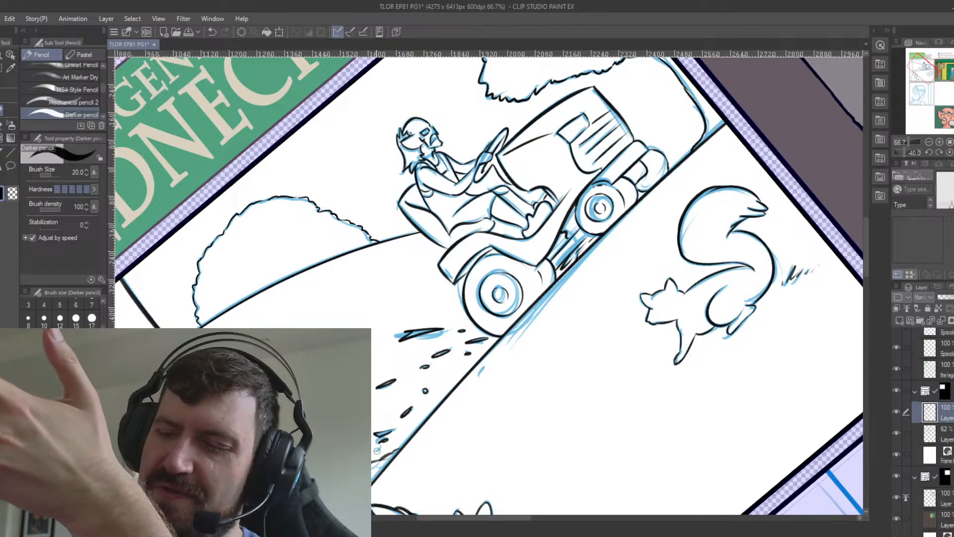
Add small specks and bits of debris among the clippings flying from the mower's rear wheel.
left_click(446, 372)
left_click_drag(480, 372, 488, 362)
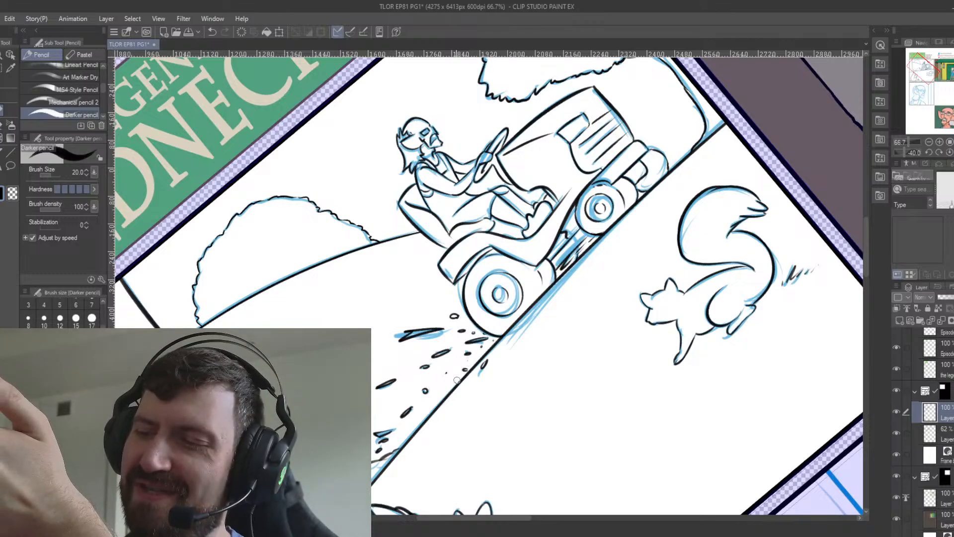
left_click(439, 391)
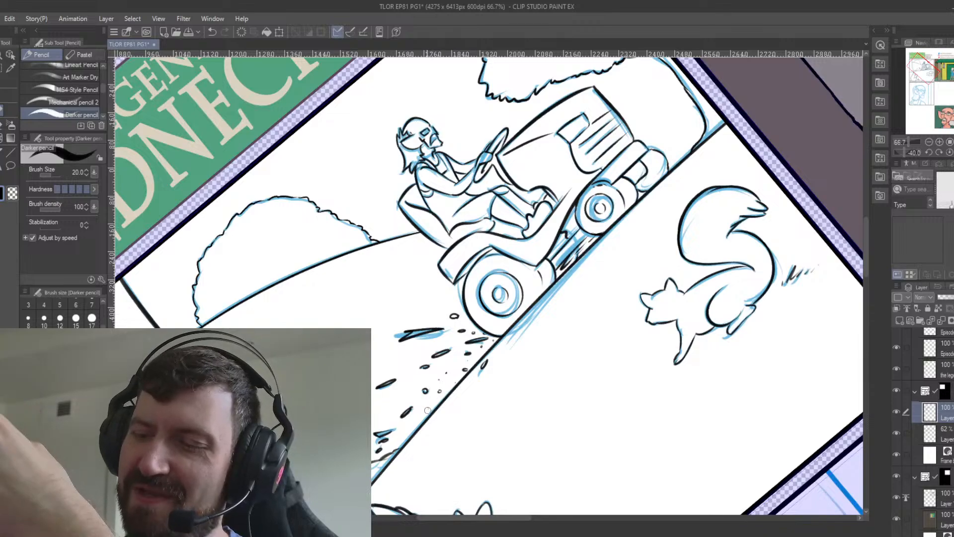
left_click(384, 346)
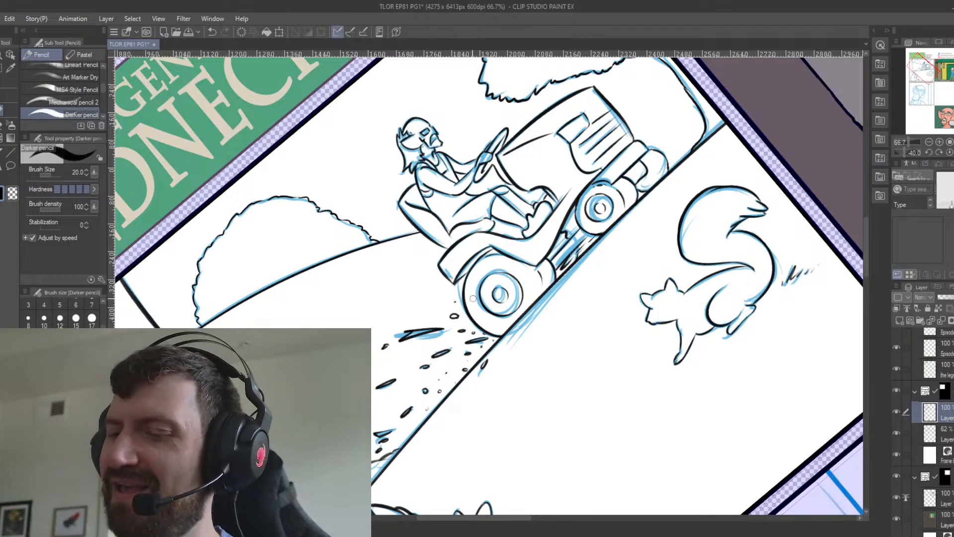
Reset the canvas rotation and ink the distant ground line running from the mower's front to the panel edge.
key("ctrl+at")
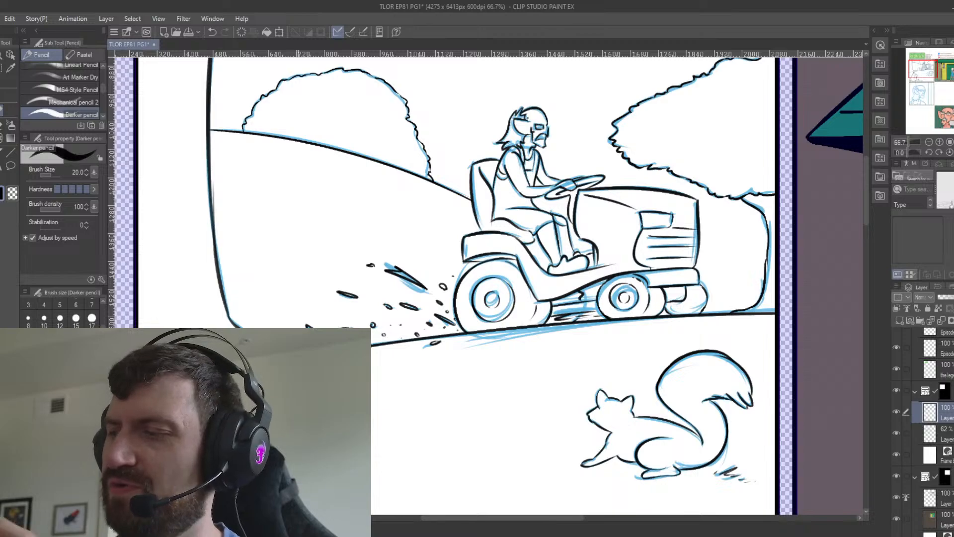
left_click_drag(701, 272, 756, 260)
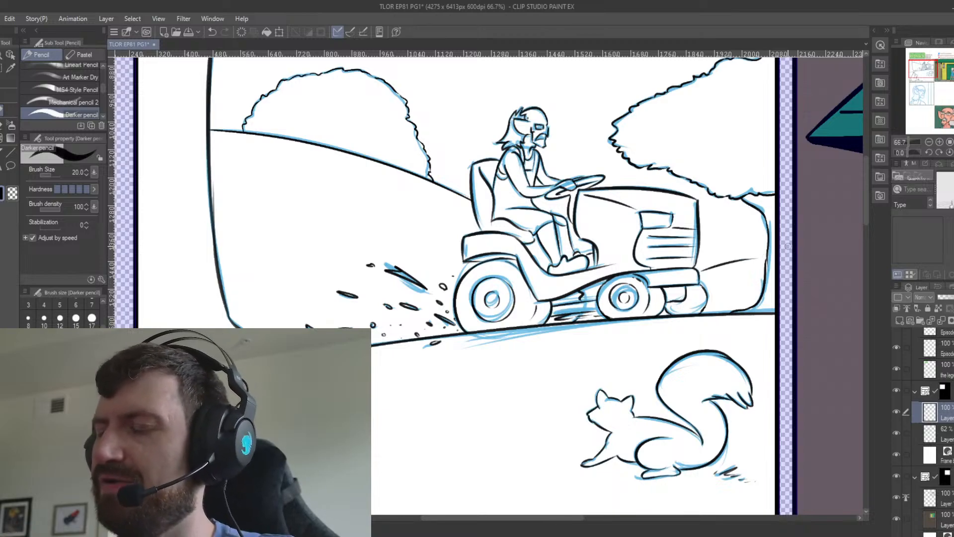
key("ctrl+z")
left_click_drag(702, 271, 772, 259)
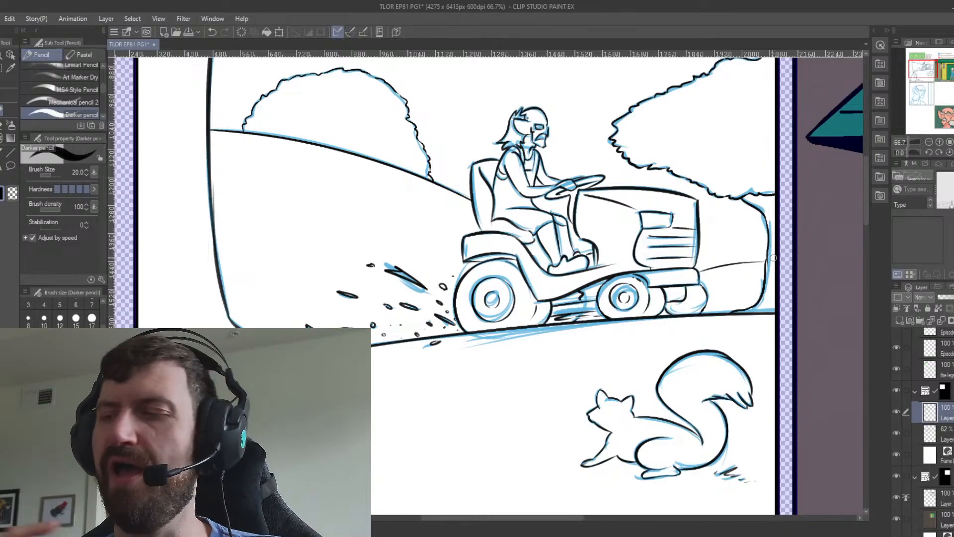
Delete the rough 38% opacity sketch layer from the second panel showing the man's head in profile.
scroll(773, 257, "up", 1)
scroll(774, 258, "down", 1)
scroll(773, 261, "down", 2)
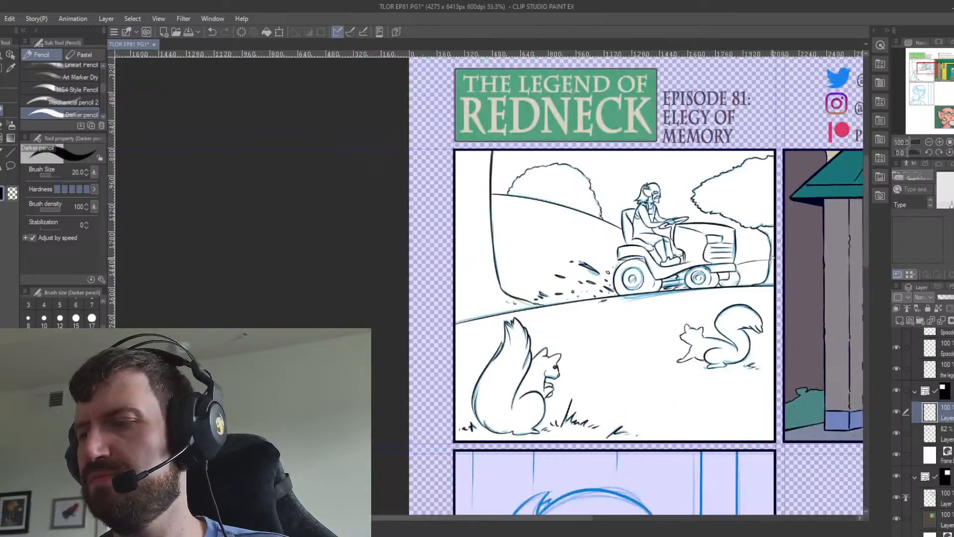
left_click_drag(651, 388, 560, 209)
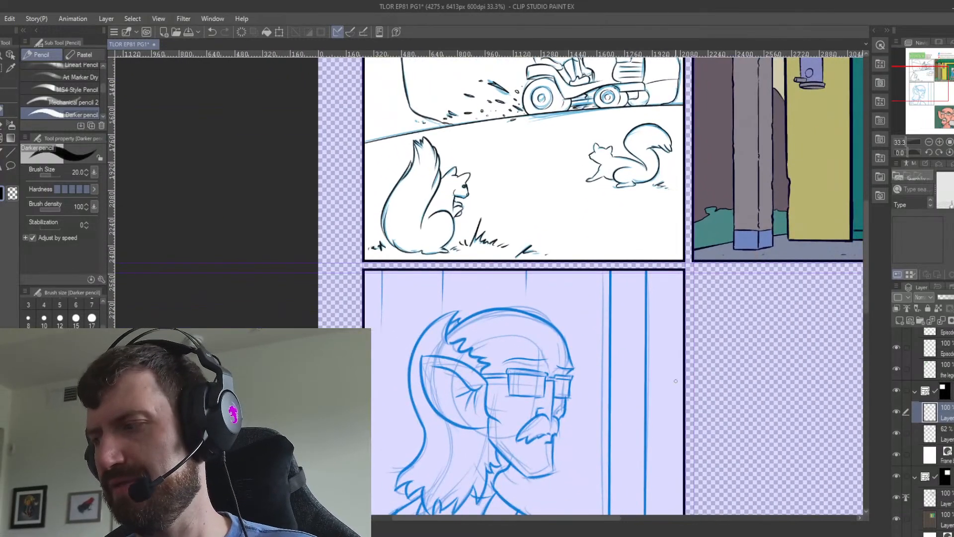
scroll(924, 427, "down", 6)
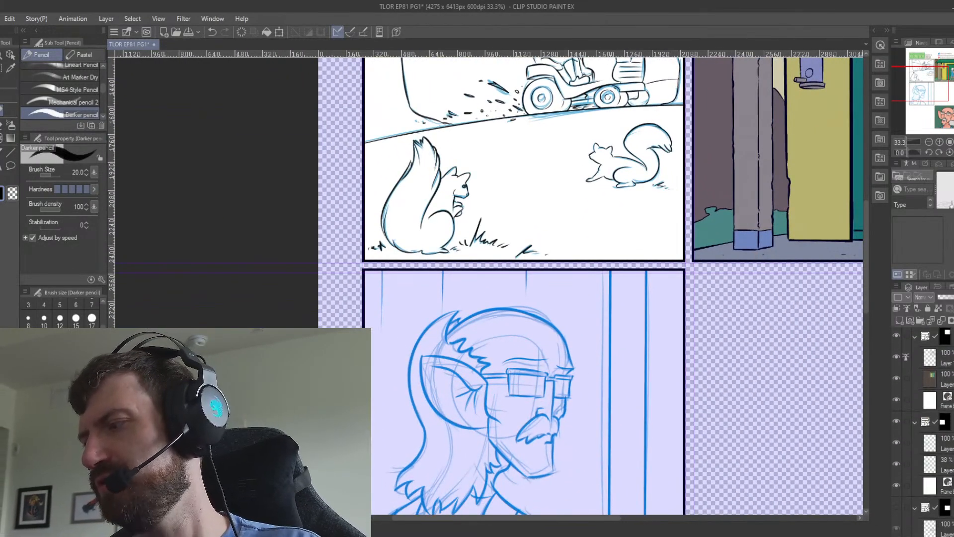
left_click(938, 453)
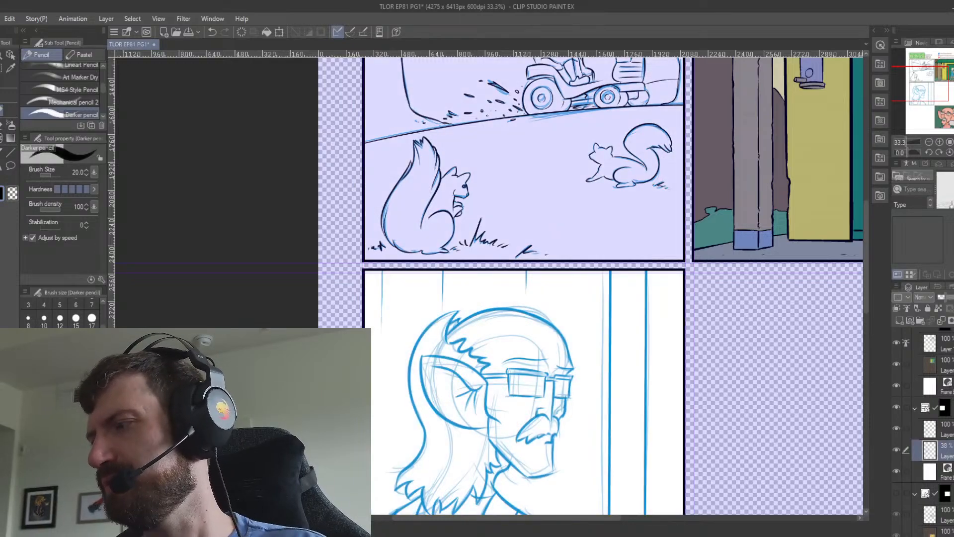
key("Delete")
Lower the second panel's remaining blue sketch layer to 44% opacity and add a new layer above it.
left_click(942, 430)
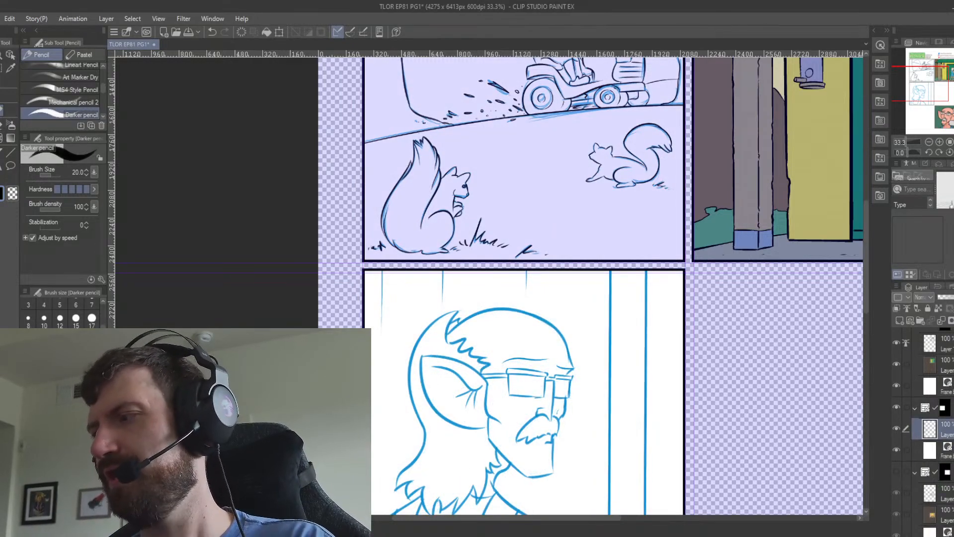
left_click(950, 299)
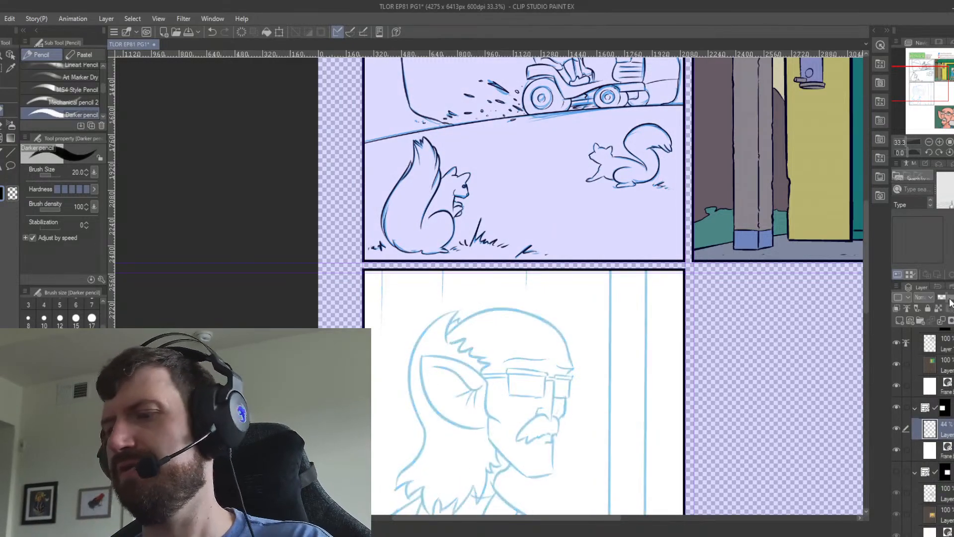
left_click(899, 321)
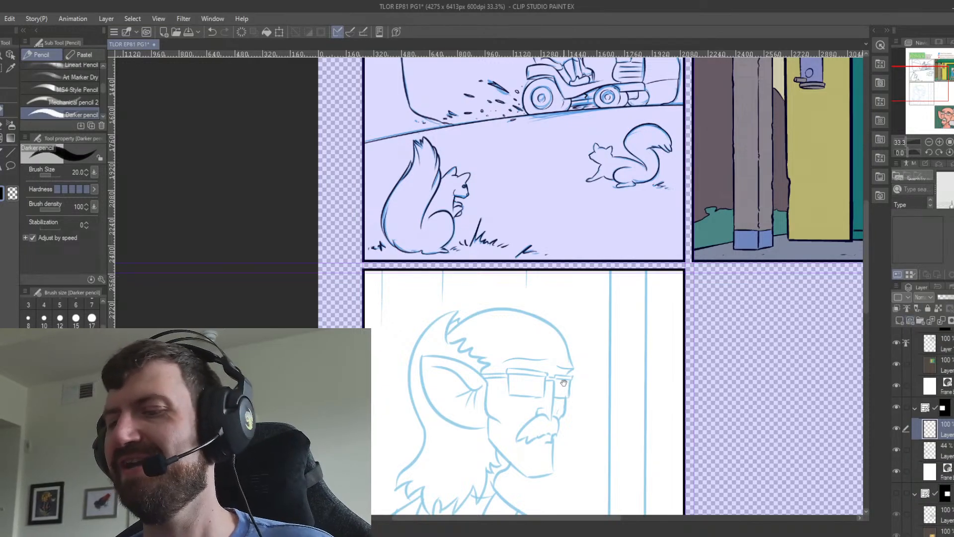
On the sketch layer, redraw the hair's back contour below the ear with the blue Darker pencil at size 40 and erase the old line.
left_click_drag(564, 383, 562, 303)
left_click(946, 456)
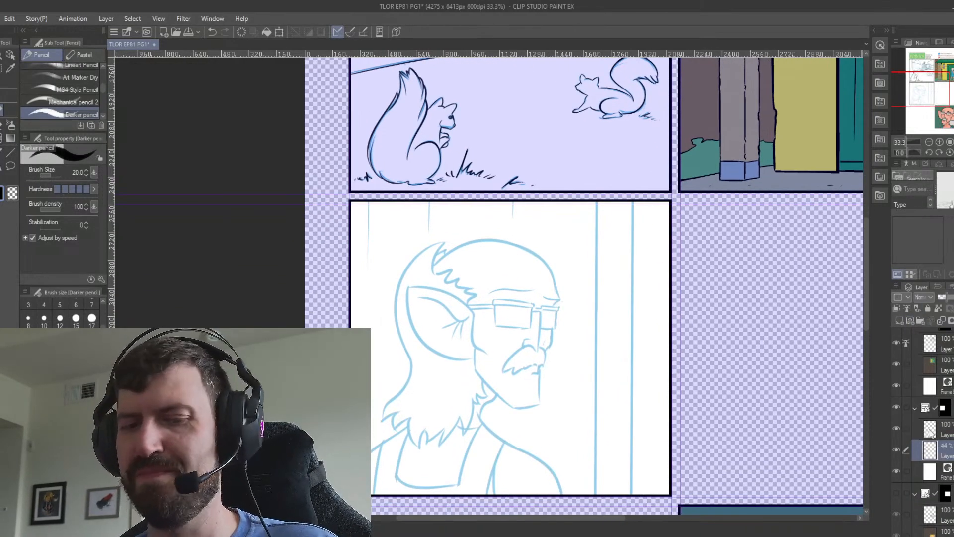
key("x")
left_click(63, 422)
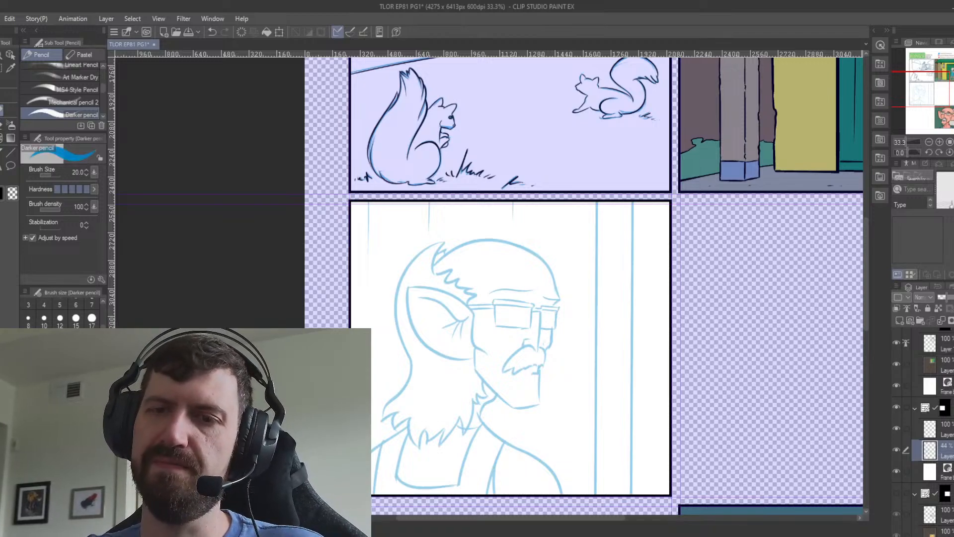
left_click(76, 340)
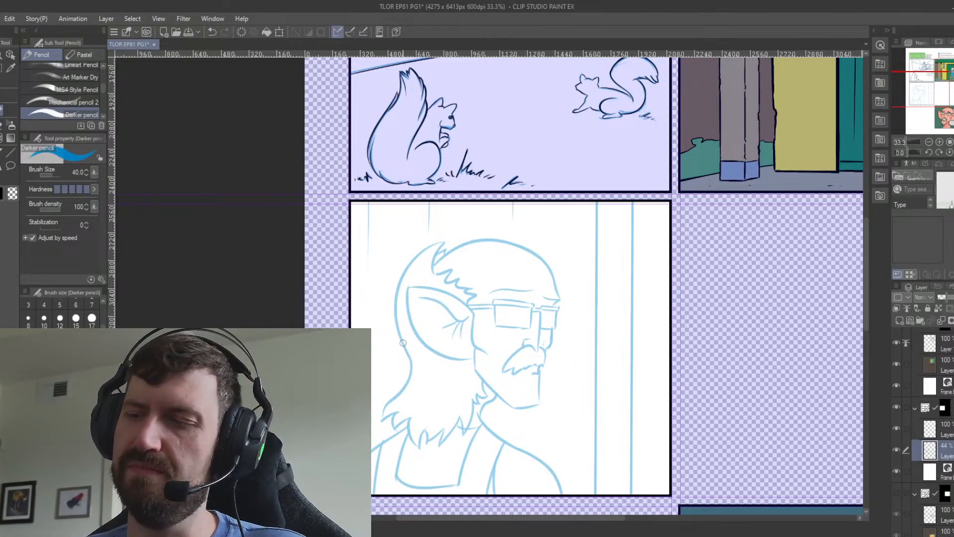
left_click_drag(395, 326, 380, 414)
key("ctrl+z")
left_click_drag(395, 326, 381, 421)
key("ctrl+z")
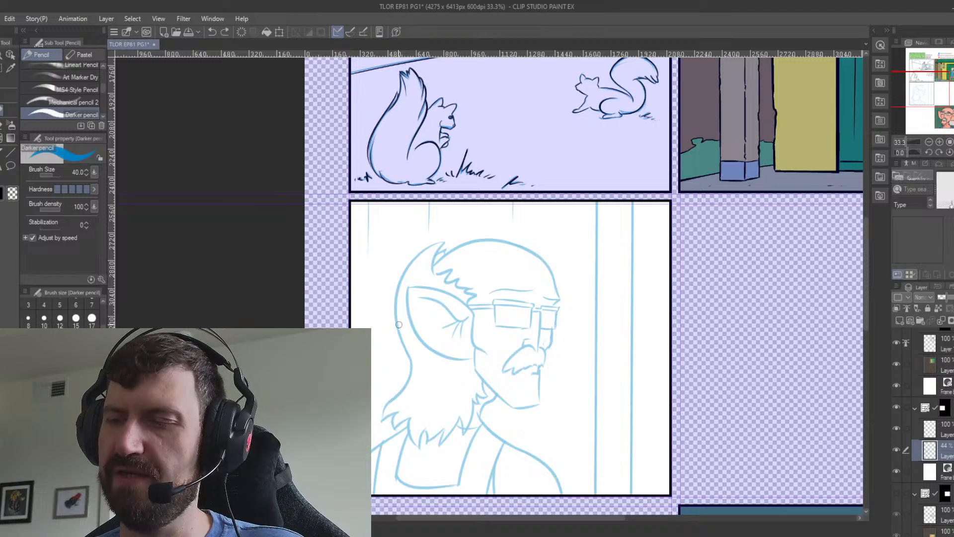
left_click_drag(396, 322, 383, 427)
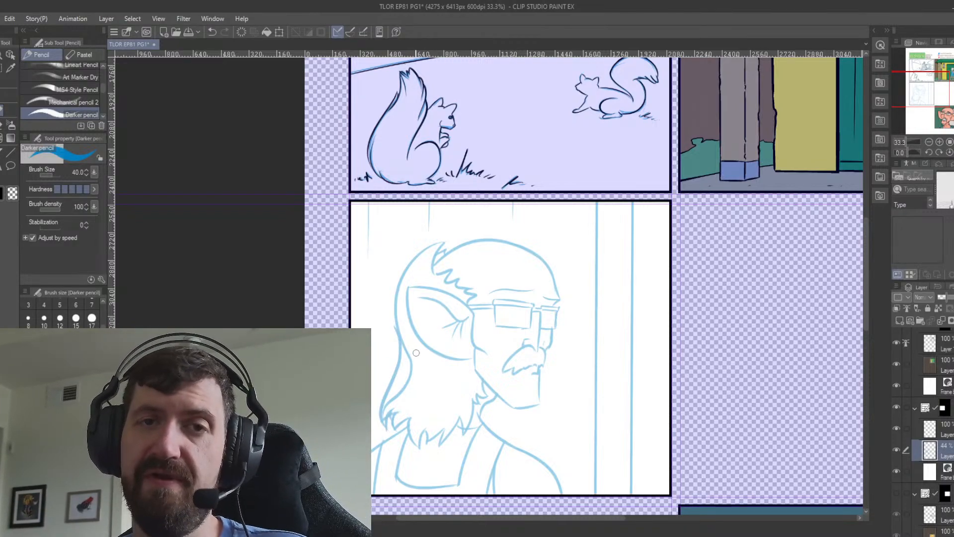
key("e")
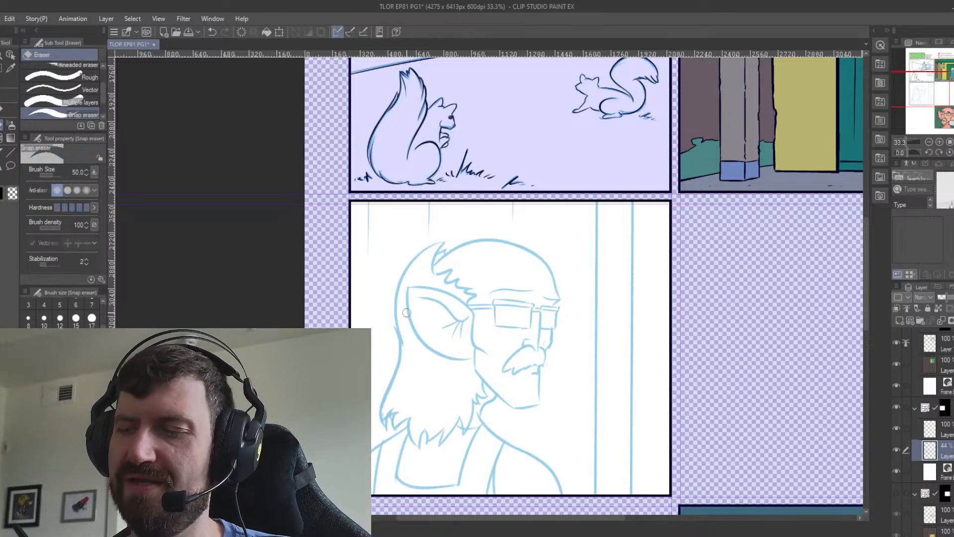
left_click(4, 117)
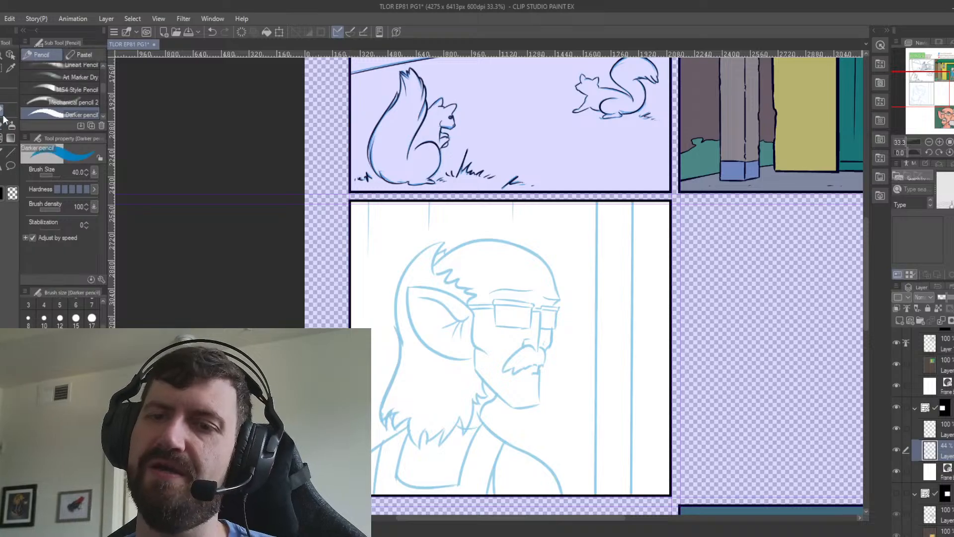
Try to ink the man's shoulder line from the neck to the panel's lower edge on the new layer with the size 40 pencil.
left_click_drag(555, 382, 519, 322)
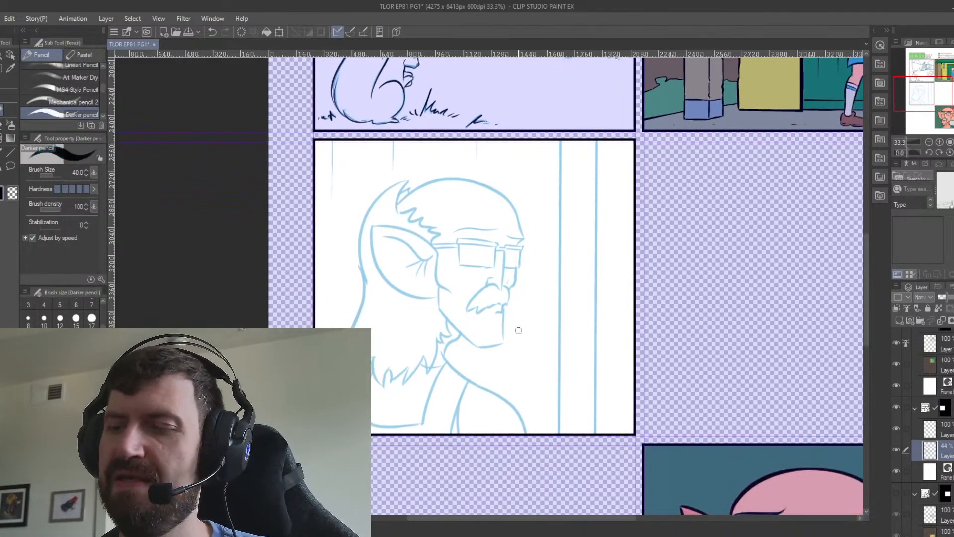
left_click(930, 431)
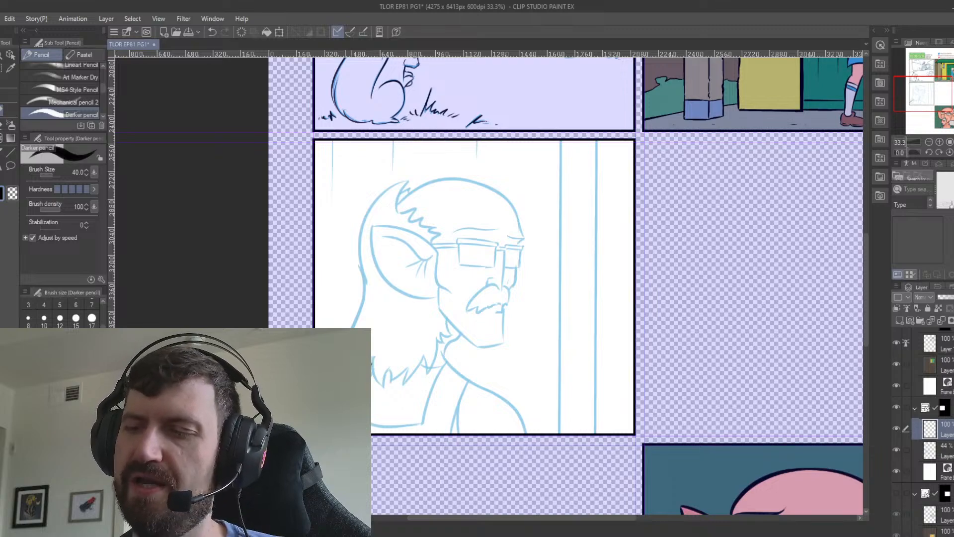
mouse_move(445, 350)
left_mouse_down()
mouse_move(505, 397)
mouse_move(525, 436)
left_mouse_up()
key("ctrl+z")
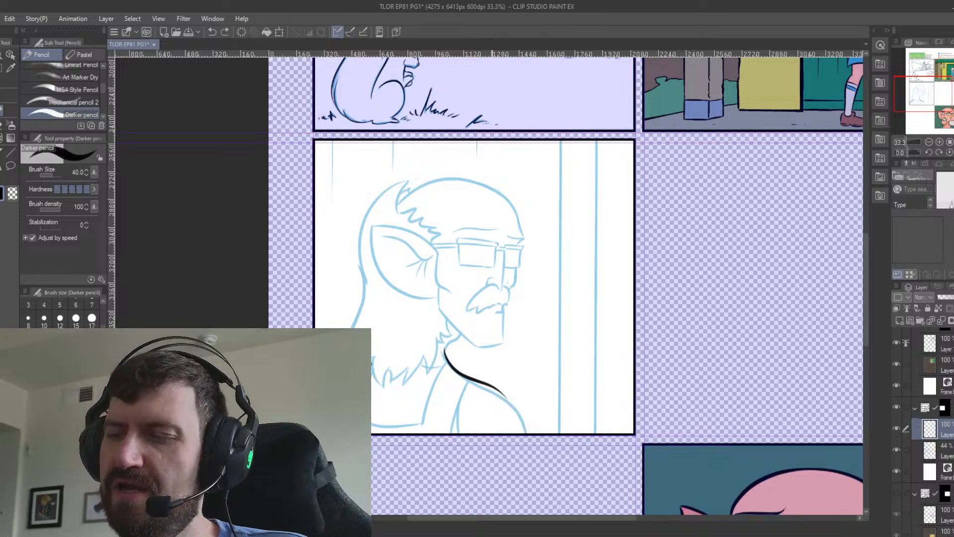
left_click_drag(491, 388, 525, 436)
key("ctrl+z")
key("ctrl+z")
mouse_move(444, 351)
left_mouse_down()
mouse_move(472, 384)
mouse_move(521, 413)
left_mouse_up()
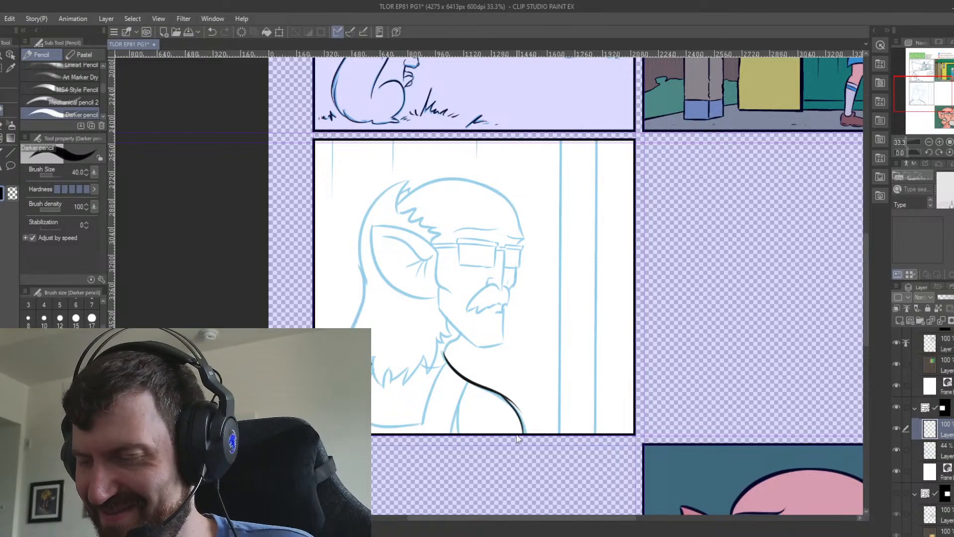
key("ctrl+z")
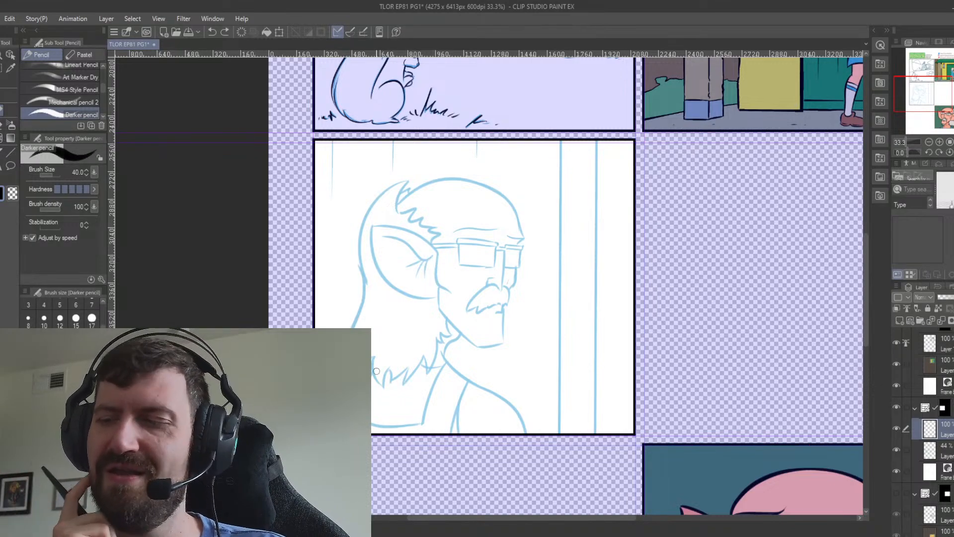
Set the Darker pencil's brush size to 70.
key("bracketright")
key("bracketright")
key("bracketright")
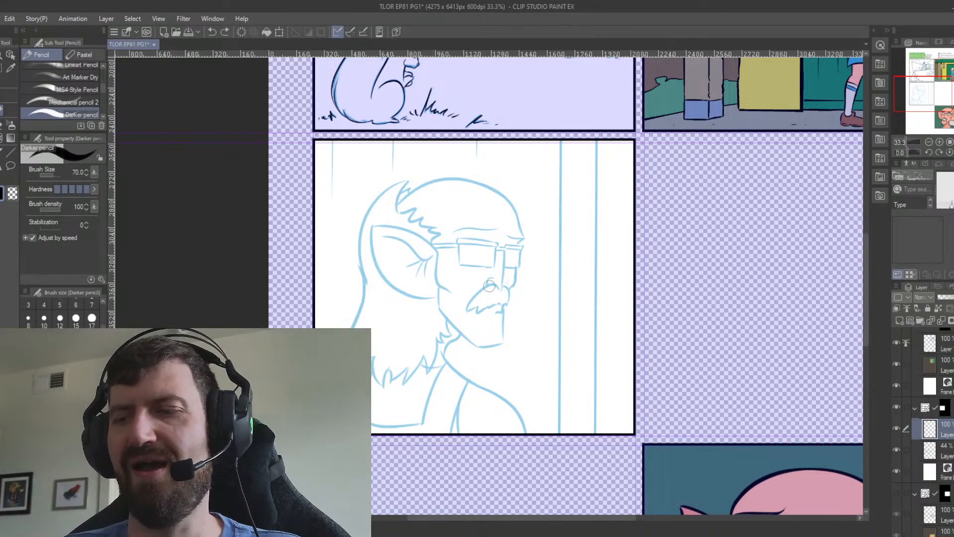
Place vertical linear rulers along the two long background lines in front of the man's face in the second panel.
left_click(10, 154)
left_click_drag(561, 134, 561, 444)
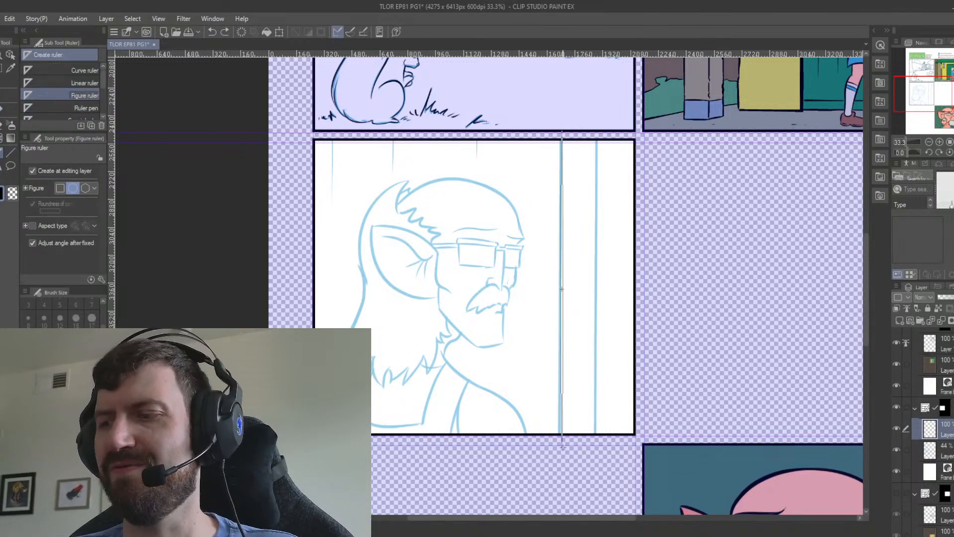
left_click(84, 83)
key("ctrl+z")
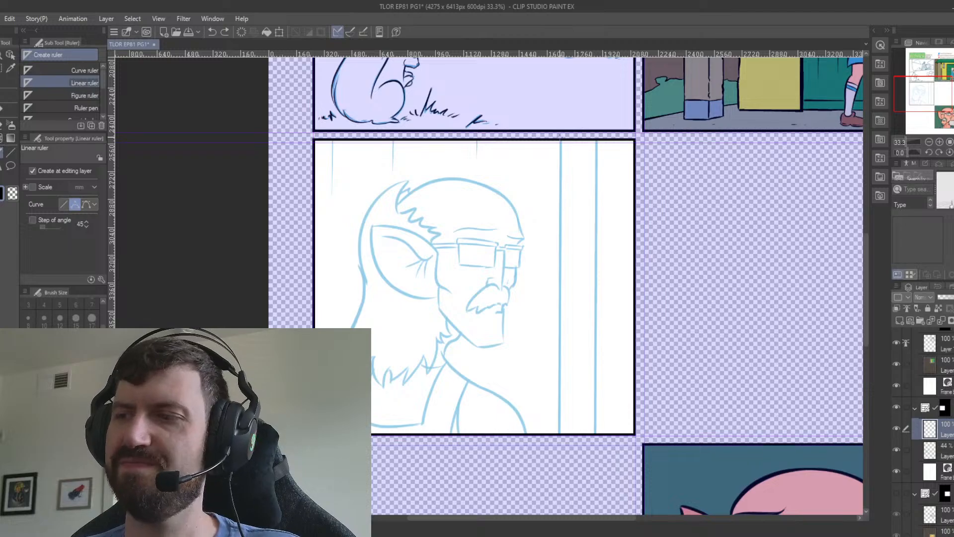
left_click_drag(560, 135, 560, 462)
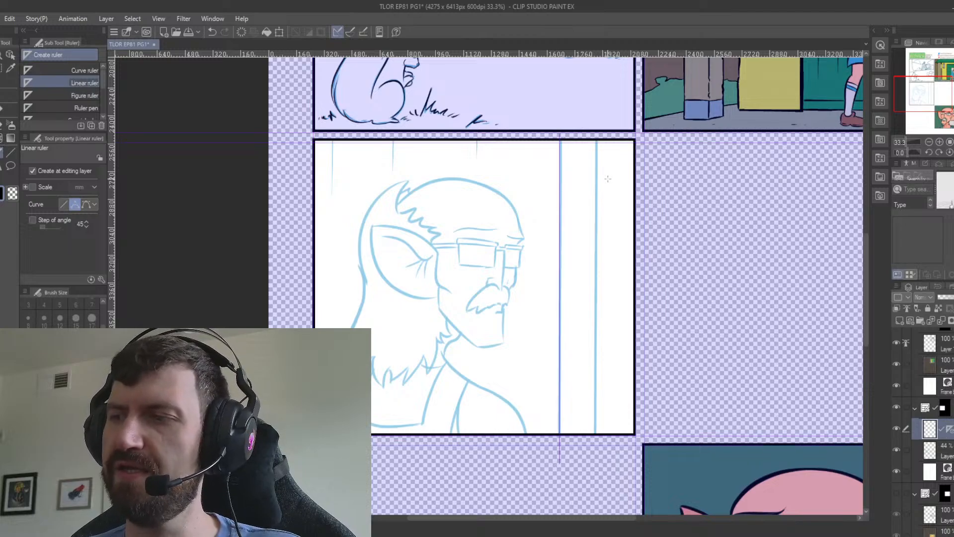
left_click_drag(596, 134, 596, 474)
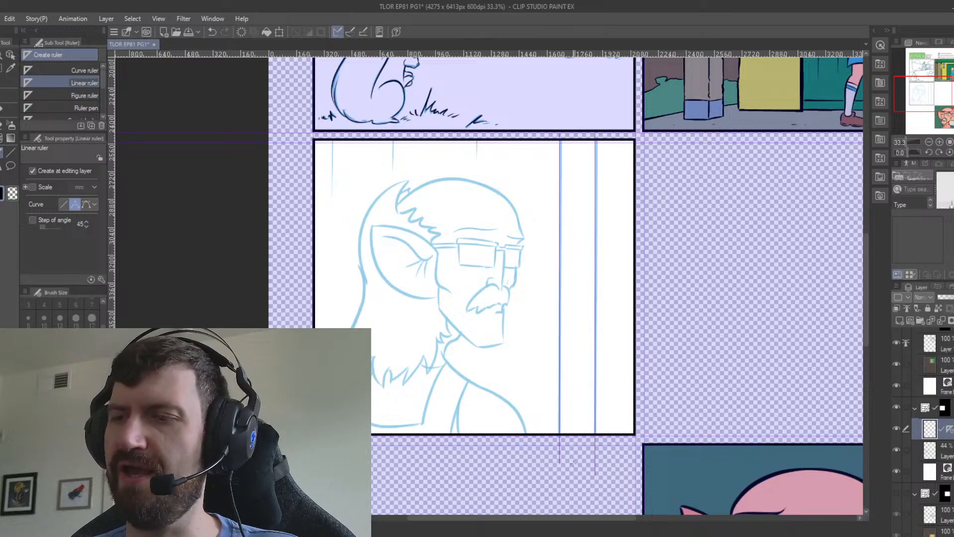
left_click_drag(330, 124, 331, 457)
key("ctrl+z")
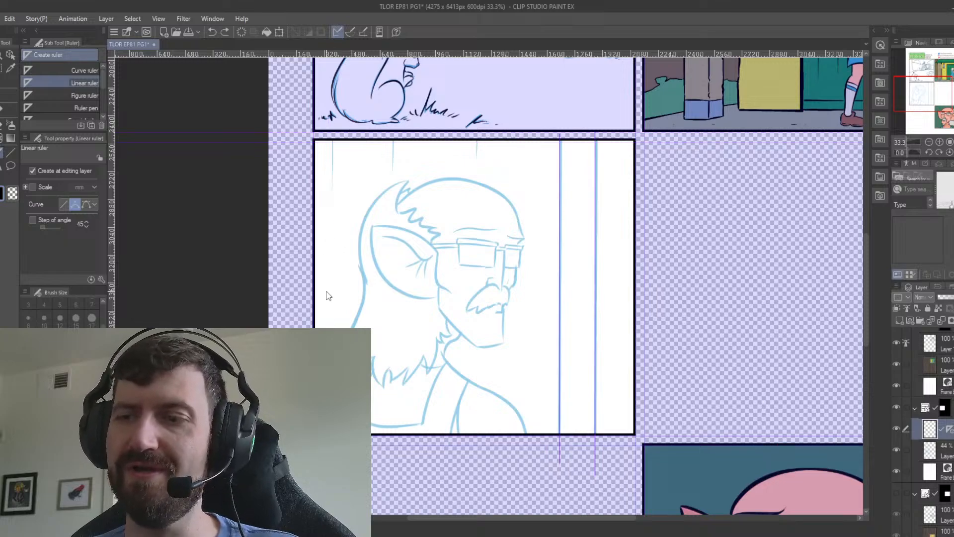
Place vertical linear rulers along the three background lines behind and above the man's head in the second panel.
left_click_drag(332, 120, 333, 459)
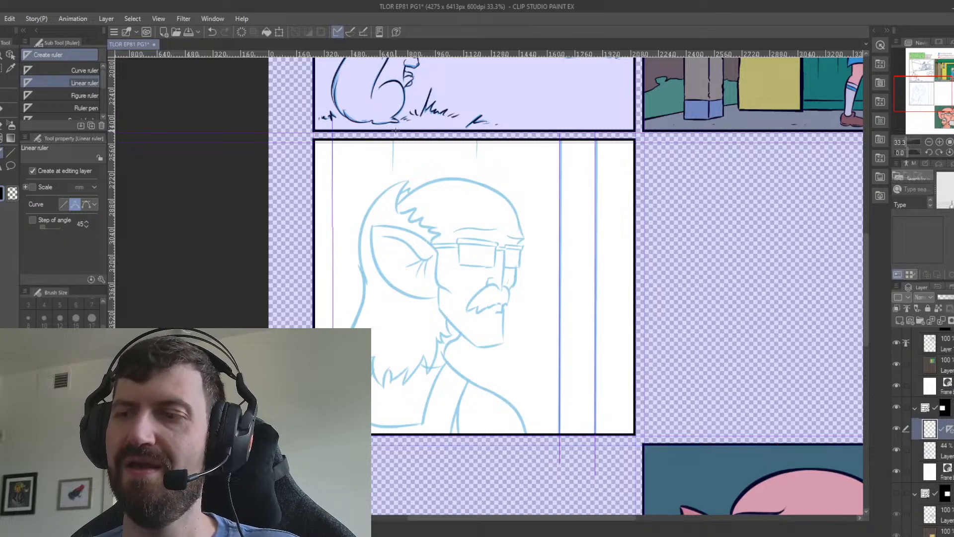
left_click_drag(393, 123, 394, 228)
left_click_drag(476, 123, 481, 195)
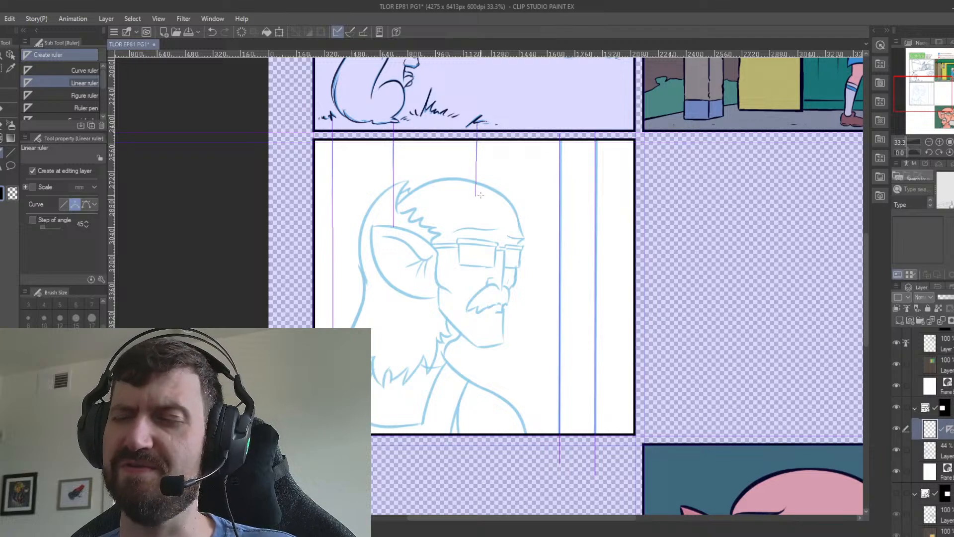
Ink the three background lines behind and above the head along their rulers with the Darker pencil at size 25.
left_click(1, 112)
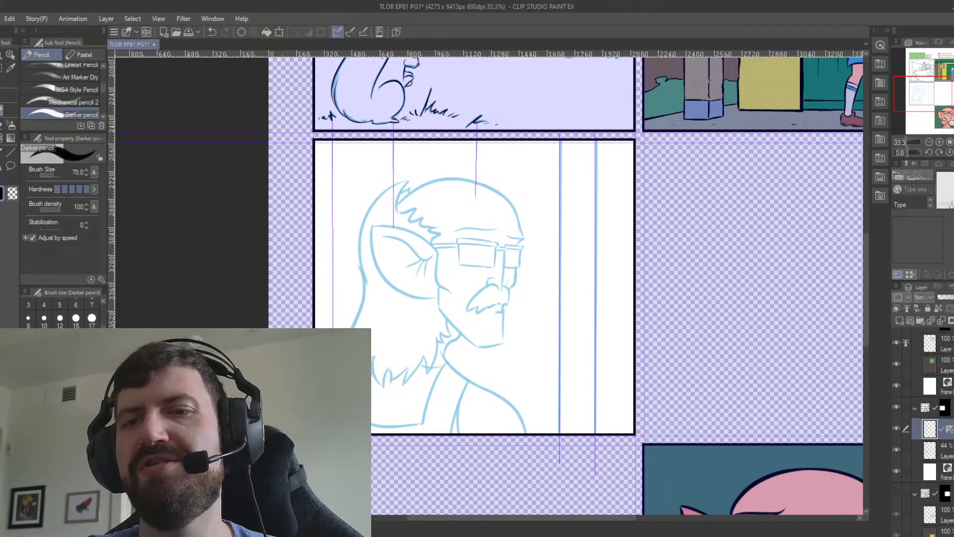
left_click_drag(332, 145, 332, 293)
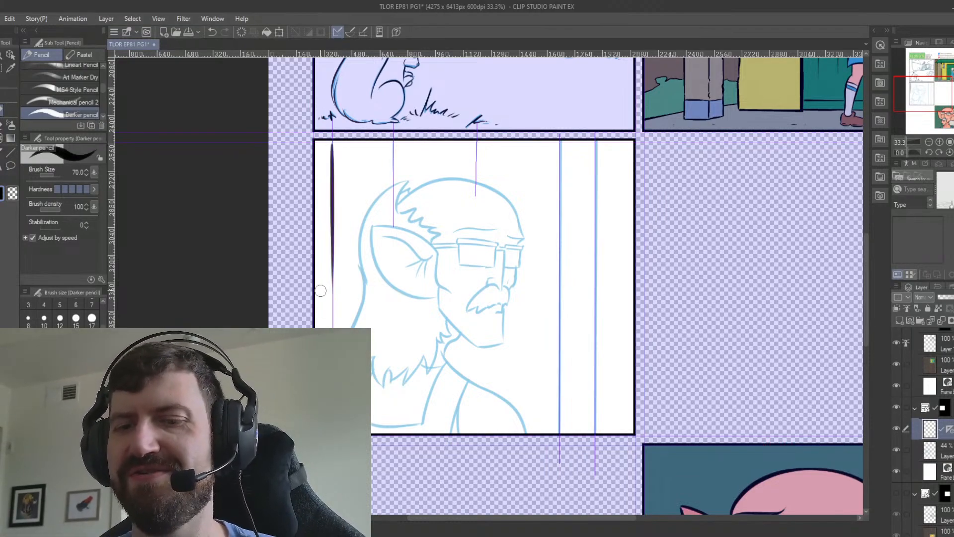
key("ctrl+z")
left_click(44, 339)
left_click_drag(332, 142, 332, 296)
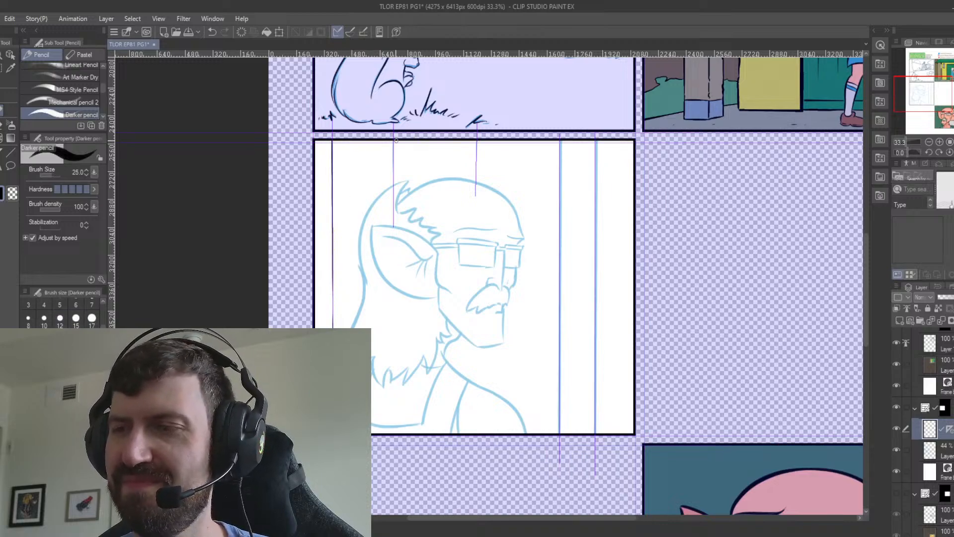
left_click_drag(393, 141, 394, 174)
left_click_drag(477, 173, 476, 140)
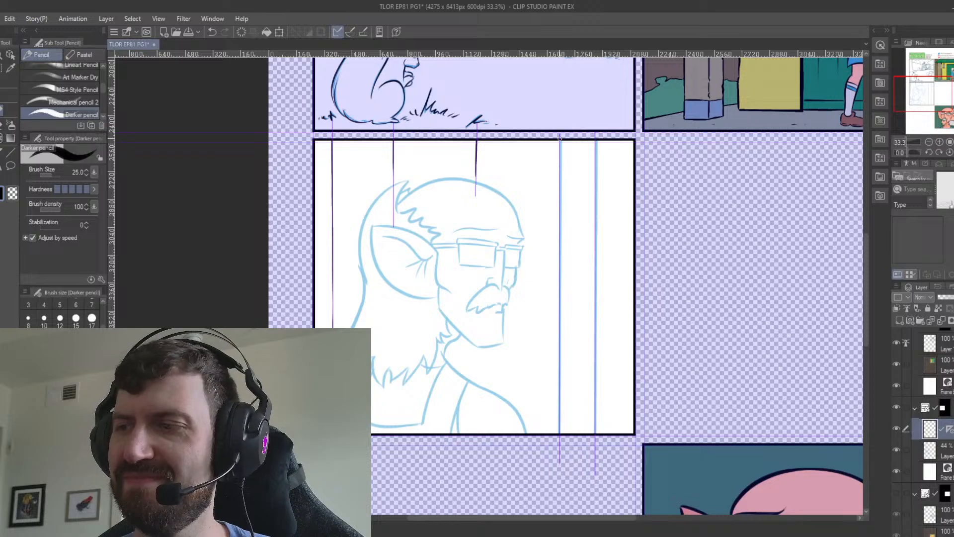
Ink the two long vertical background lines in front of the face along their rulers, and clear the rulers from the layer.
left_click_drag(560, 139, 560, 334)
left_click_drag(560, 434, 560, 177)
mouse_move(596, 141)
left_mouse_down()
mouse_move(595, 434)
mouse_move(560, 298)
left_mouse_up()
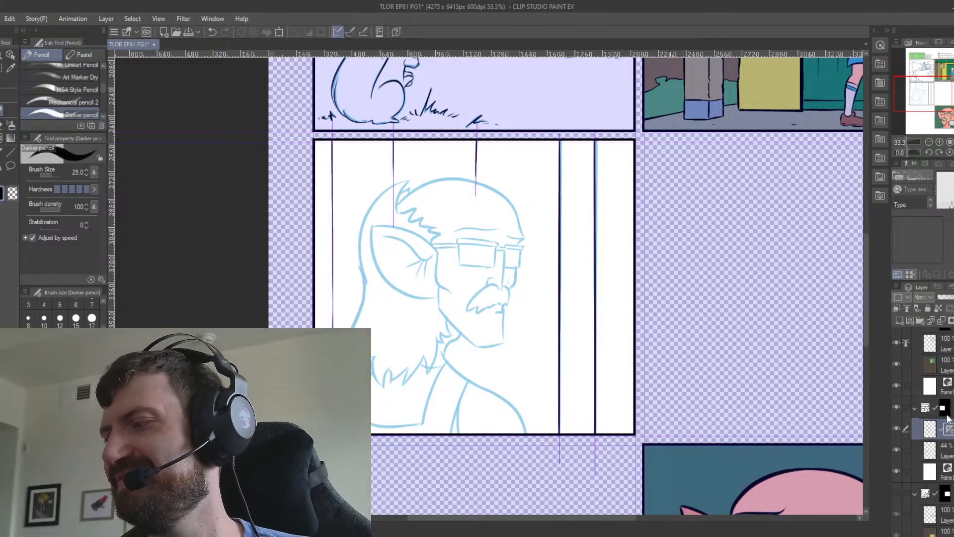
left_click(496, 206)
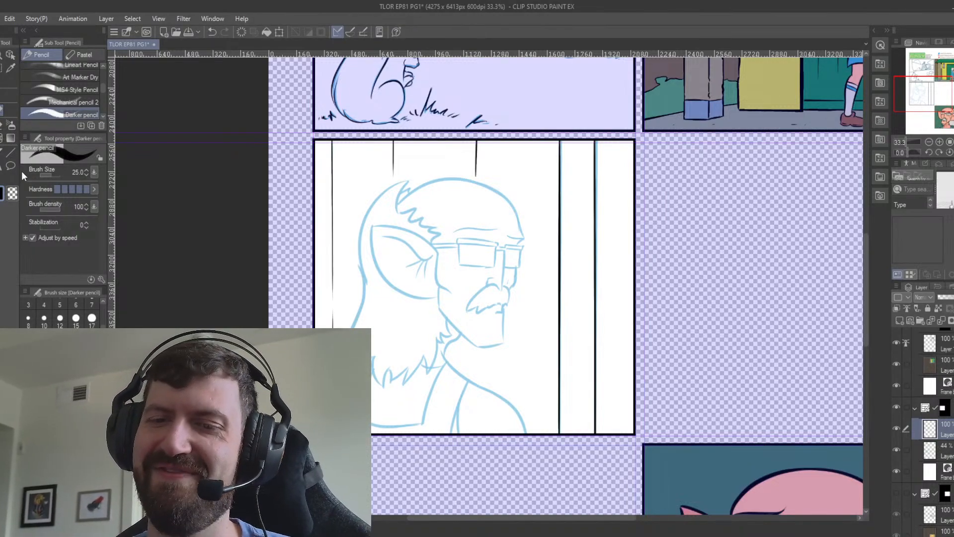
Set the Darker pencil's brush size to 40 and ink the back shoulder line below the hair.
left_click(76, 340)
key("minus")
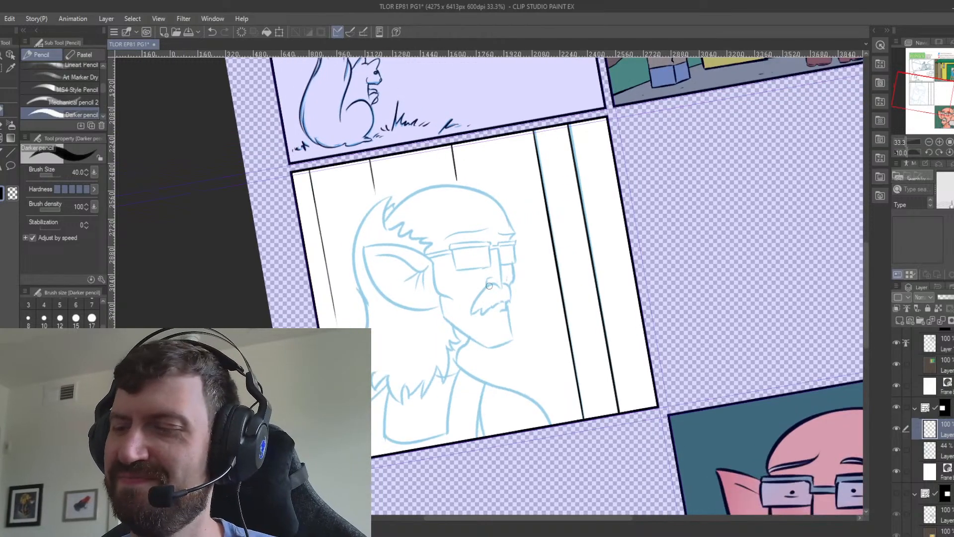
left_click_drag(524, 309, 609, 259)
mouse_move(472, 336)
left_mouse_down()
mouse_move(432, 377)
mouse_move(432, 413)
mouse_move(442, 368)
mouse_move(431, 414)
mouse_move(343, 366)
left_mouse_up()
key("ctrl+z")
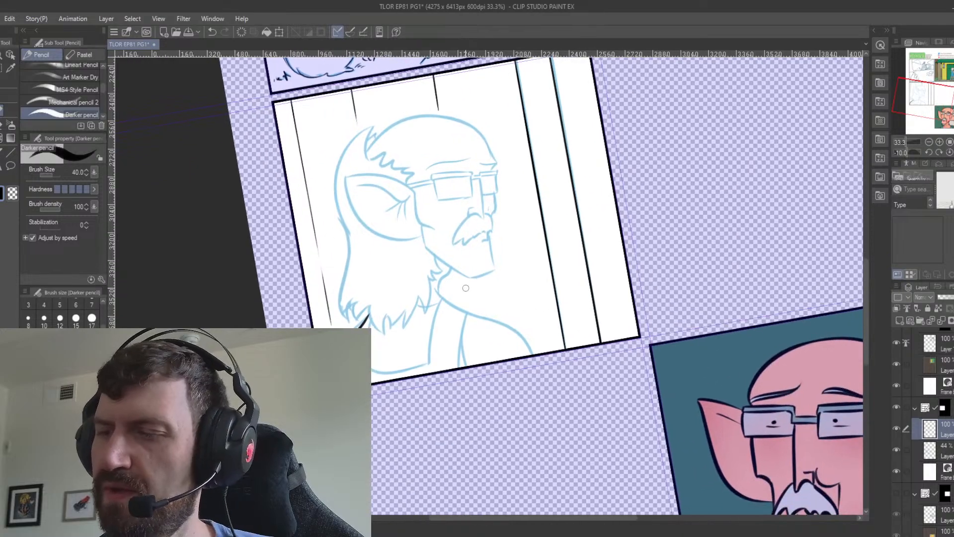
Ink the man's front shoulder line from the neck down to the panel's lower edge.
left_click_drag(438, 287, 513, 326)
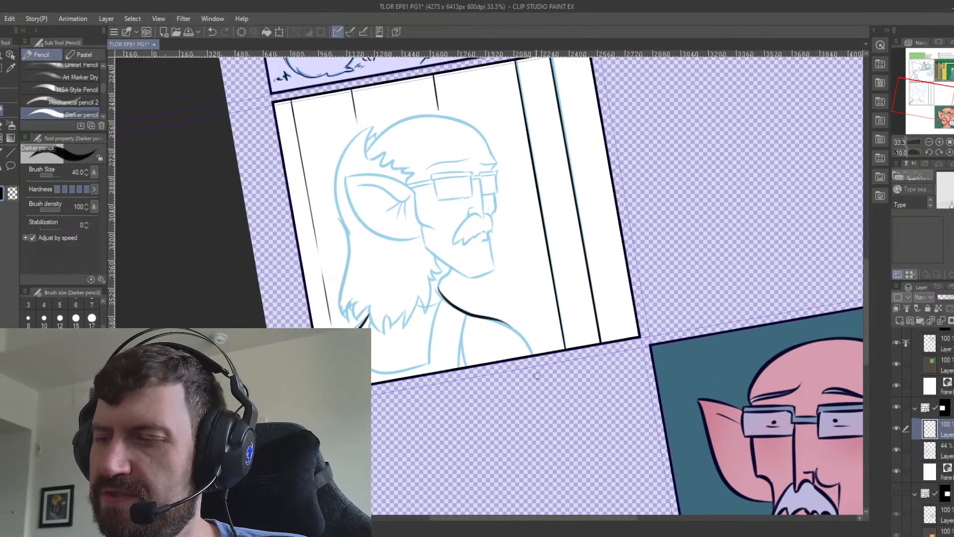
key("ctrl+z")
mouse_move(437, 287)
left_mouse_down()
mouse_move(515, 325)
mouse_move(535, 358)
left_mouse_up()
key("ctrl+z")
mouse_move(492, 317)
left_mouse_down()
mouse_move(536, 360)
mouse_move(536, 347)
mouse_move(540, 358)
mouse_move(512, 324)
mouse_move(535, 374)
mouse_move(546, 372)
left_mouse_up()
key("ctrl+z")
key("ctrl+z")
key("ctrl+z")
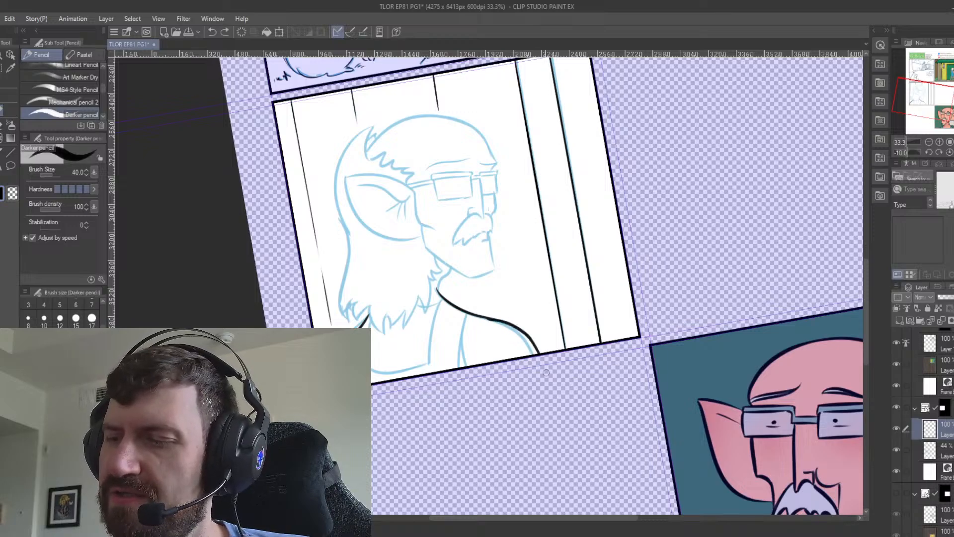
key("ctrl+z")
mouse_move(487, 317)
left_mouse_down()
mouse_move(538, 357)
mouse_move(534, 367)
left_mouse_up()
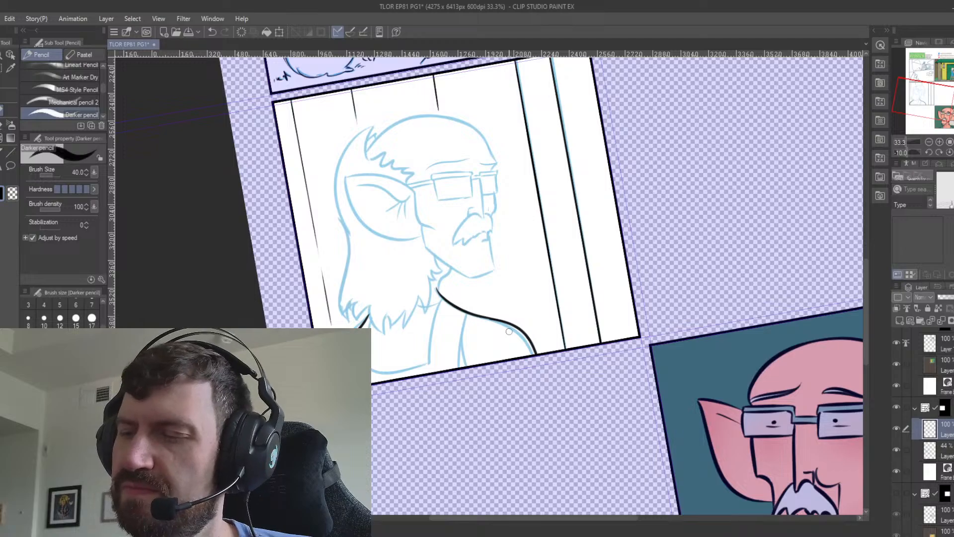
Ink the two edges of the shirt's strap from the shoulder line down towards the panel's lower edge.
left_click_drag(466, 314, 458, 378)
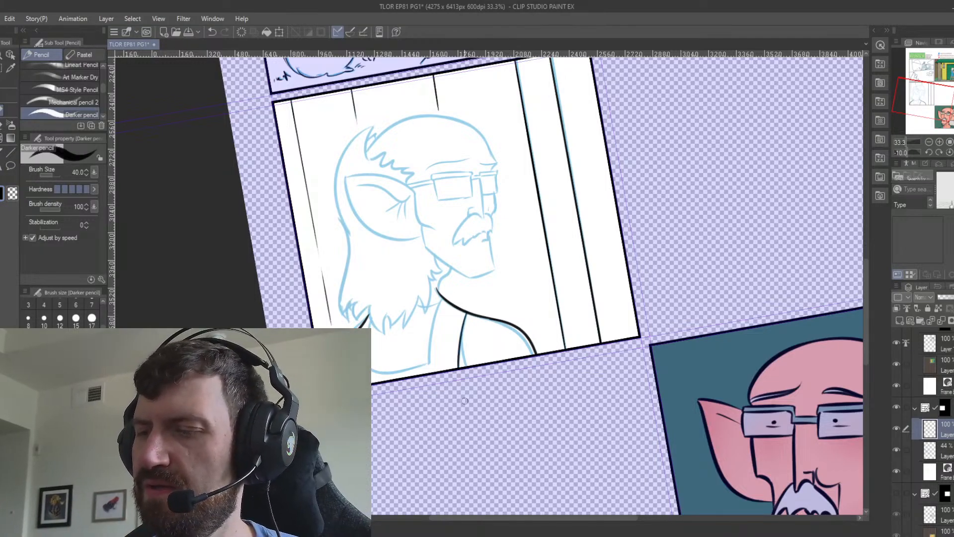
left_click_drag(441, 298, 426, 364)
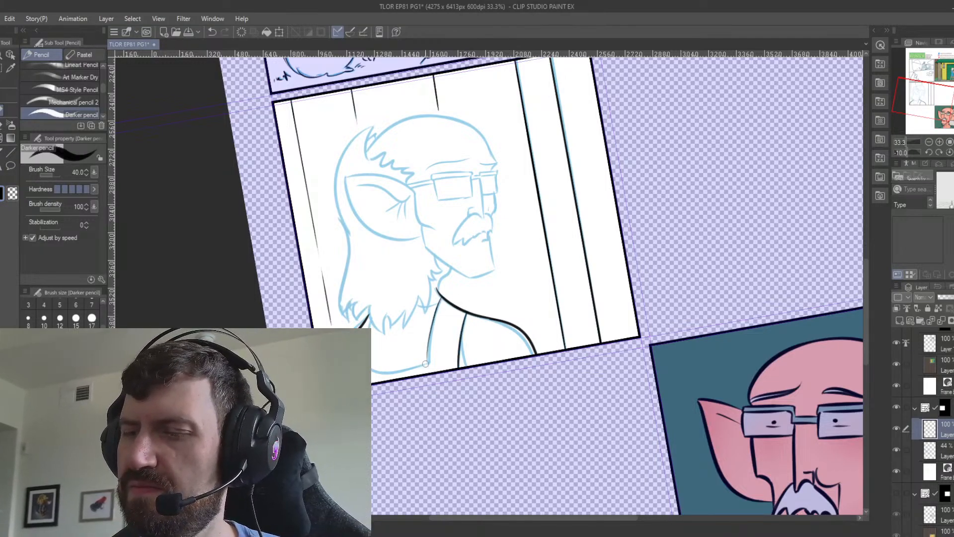
key("ctrl+z")
left_click_drag(442, 297, 431, 362)
key("ctrl+z")
left_click_drag(441, 297, 430, 363)
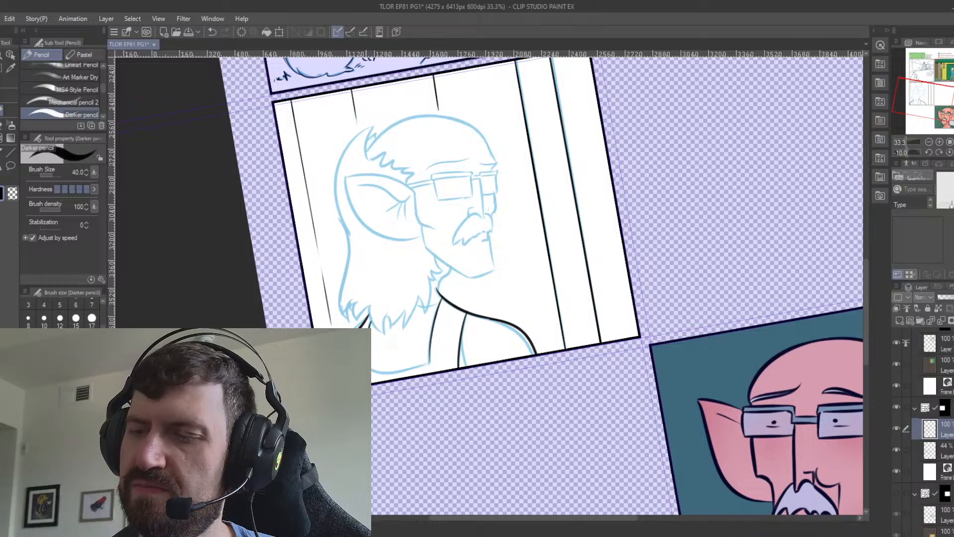
left_click_drag(466, 329, 459, 367)
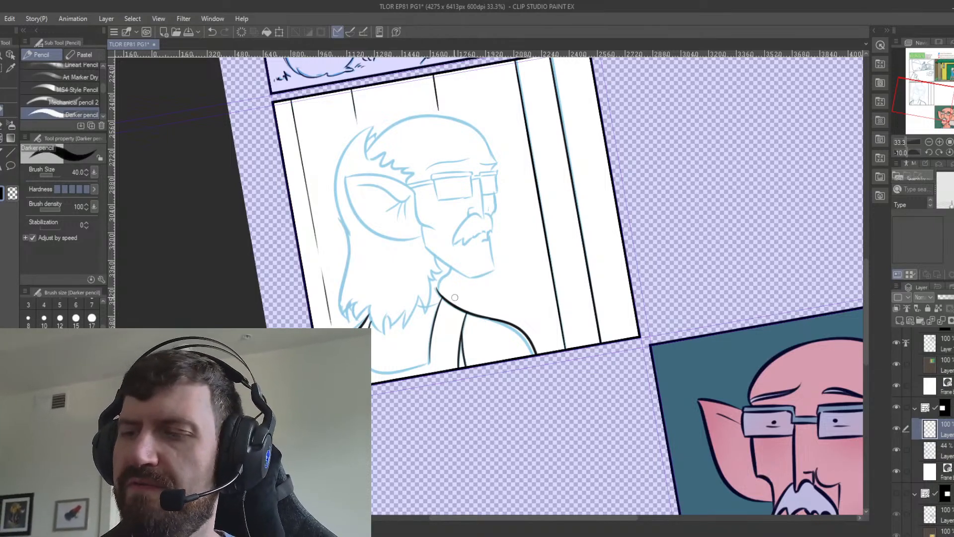
Ink the side of the face from the glasses' arm down past the ear to the cheek.
scroll(455, 297, "up", 3)
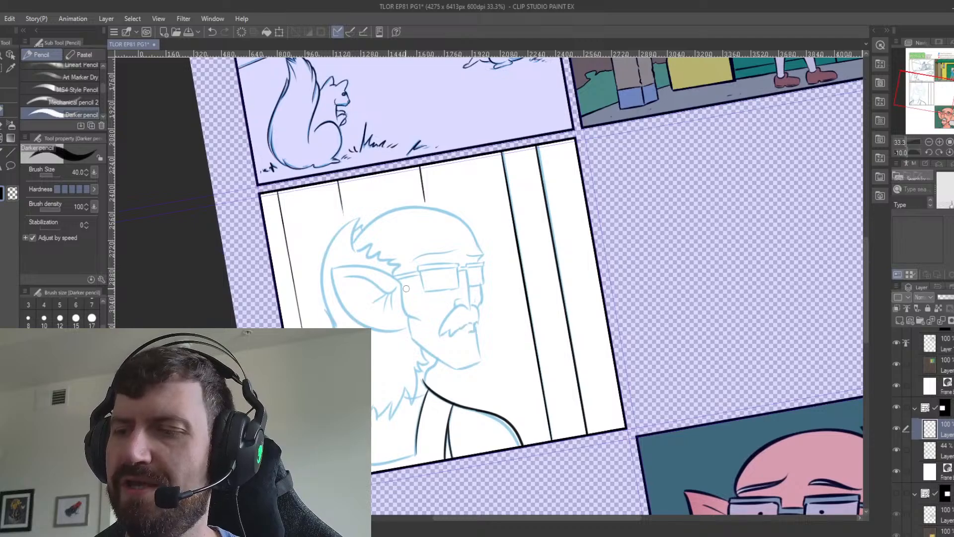
left_click_drag(401, 285, 420, 321)
key("ctrl+z")
key("ctrl+z")
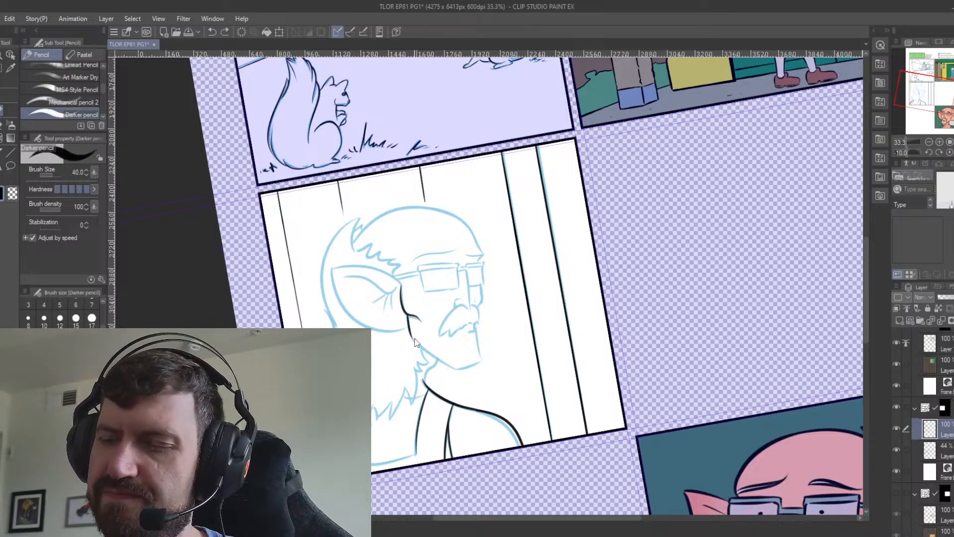
Ink the jawline round to the chin, the front of the chin and the mouth line below the moustache.
left_click_drag(410, 332, 455, 367)
key("ctrl+z")
mouse_move(409, 332)
left_mouse_down()
mouse_move(450, 366)
mouse_move(480, 362)
mouse_move(479, 352)
mouse_move(480, 361)
left_mouse_up()
key("ctrl+z")
key("ctrl+z")
key("ctrl+z")
key("ctrl+z")
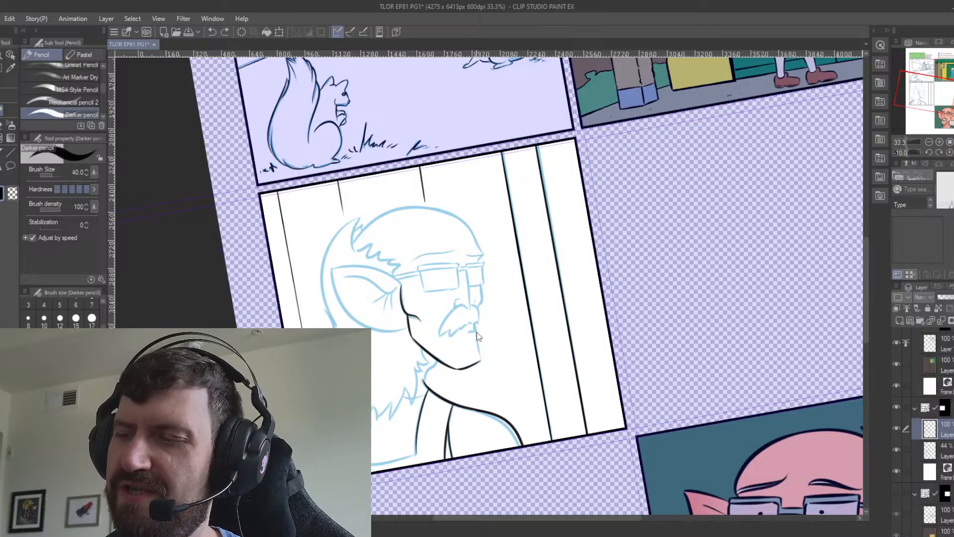
left_click_drag(476, 329, 478, 357)
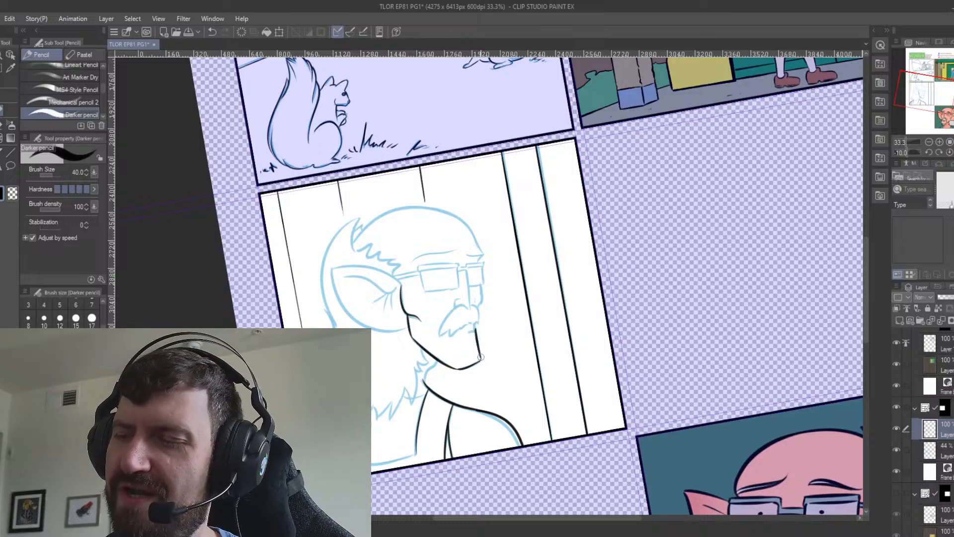
left_click_drag(476, 323, 467, 333)
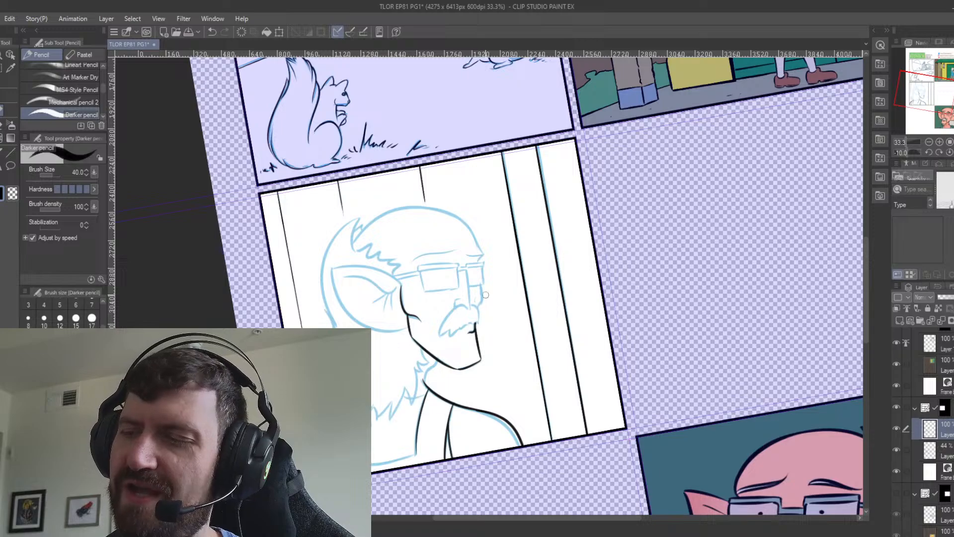
Ink the far cheek line below the glasses and the moustache's outline with its jagged lower edge.
left_click_drag(481, 284, 480, 308)
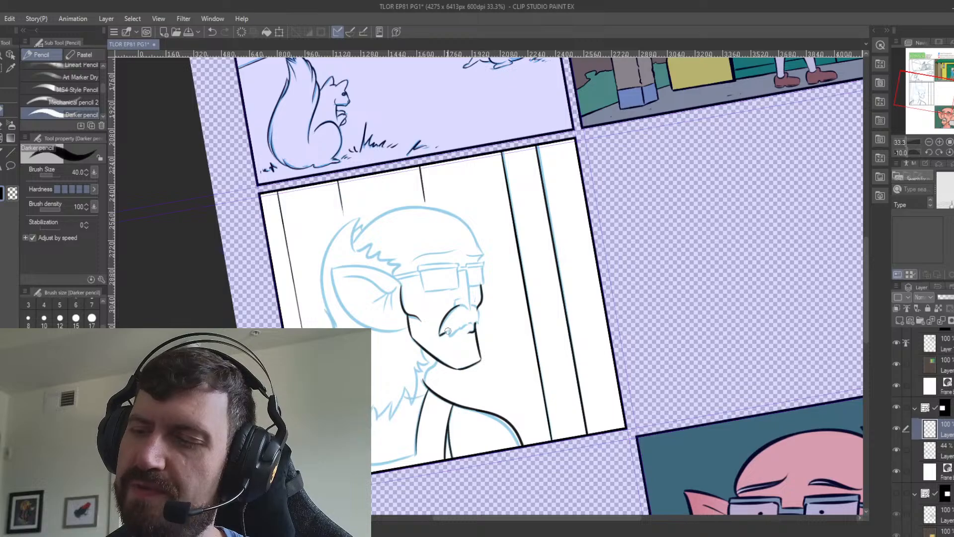
left_click_drag(447, 331, 479, 321)
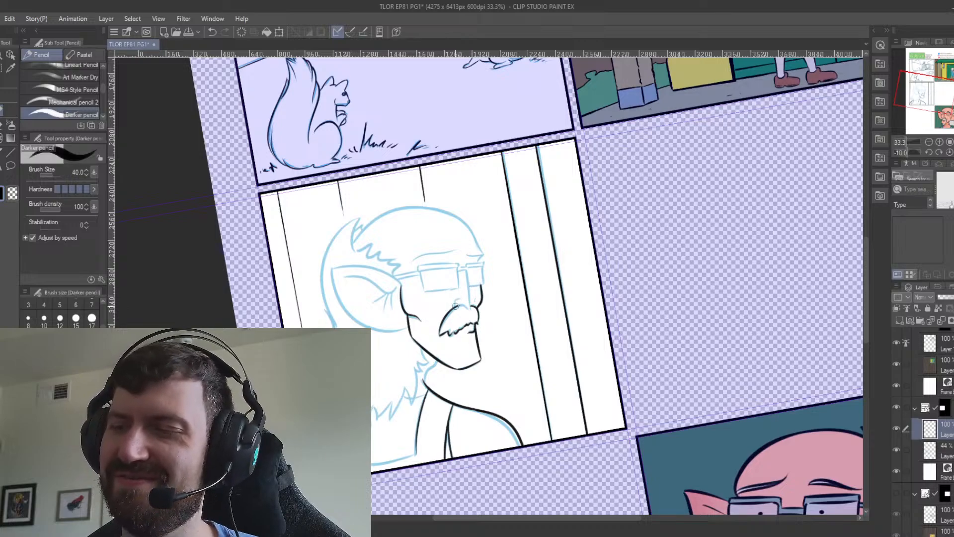
key("ctrl+z")
Ink the nostril above the moustache and the nose line running down from the glasses' bridge.
left_click_drag(460, 305, 470, 308)
key("ctrl+z")
key("ctrl+z")
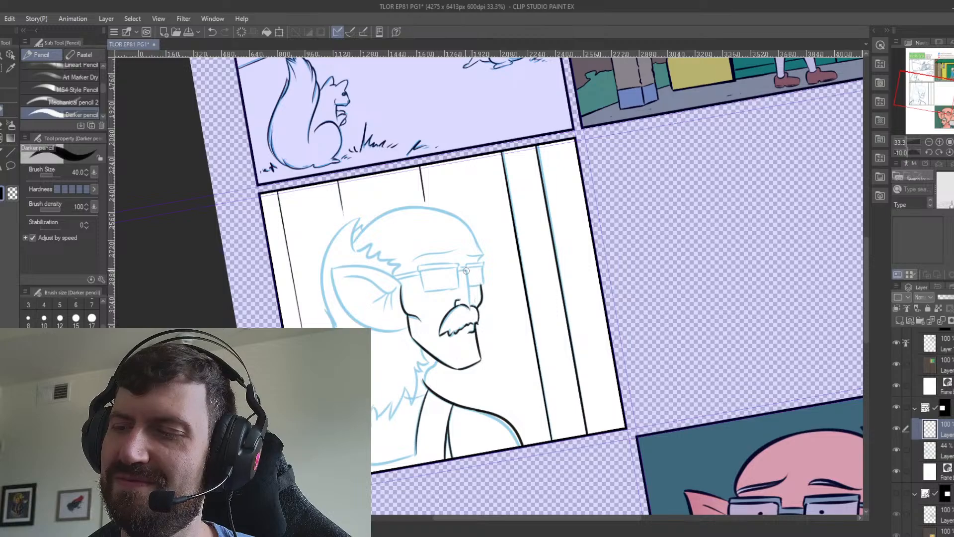
left_click_drag(465, 271, 471, 309)
key("ctrl+z")
key("ctrl+z")
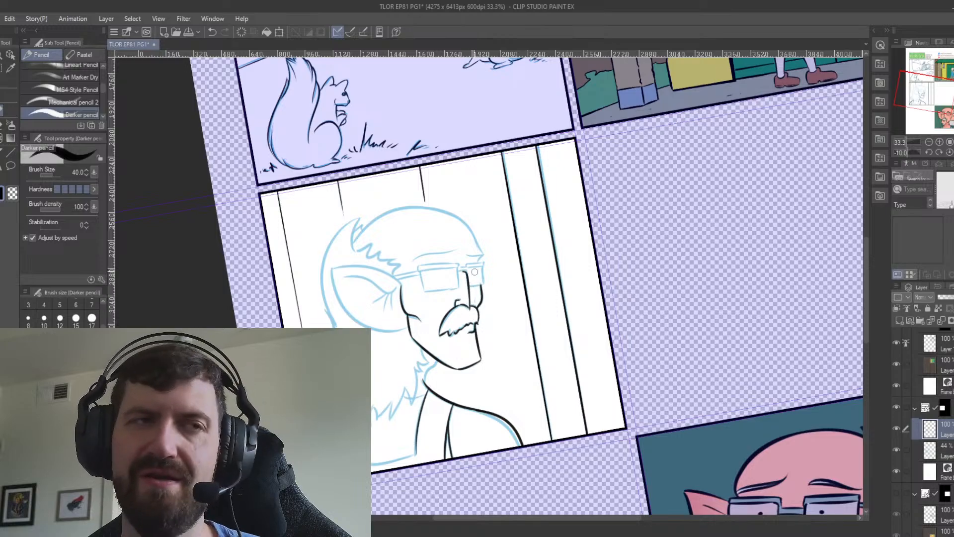
Ink both eyebrows above the glasses.
left_click_drag(413, 260, 446, 248)
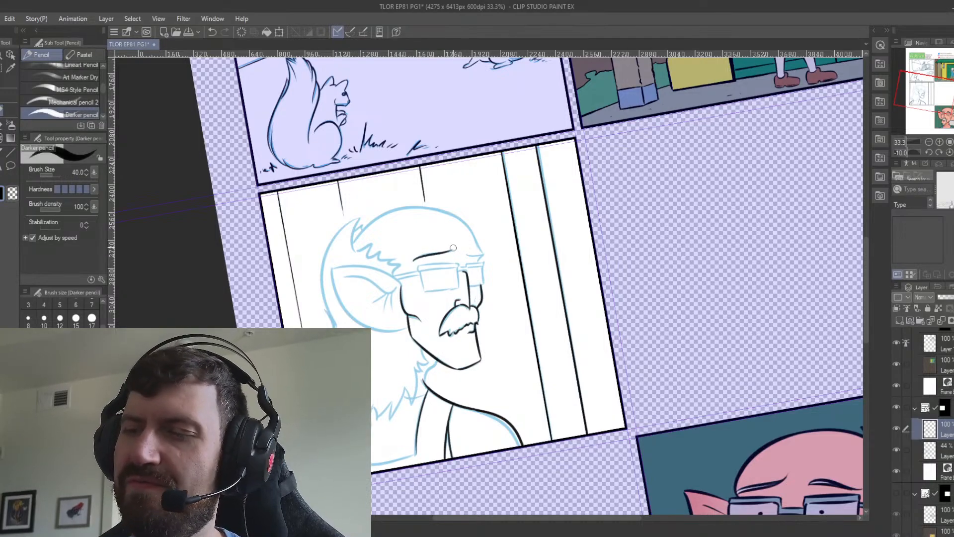
key("ctrl+z")
left_click_drag(415, 258, 484, 255)
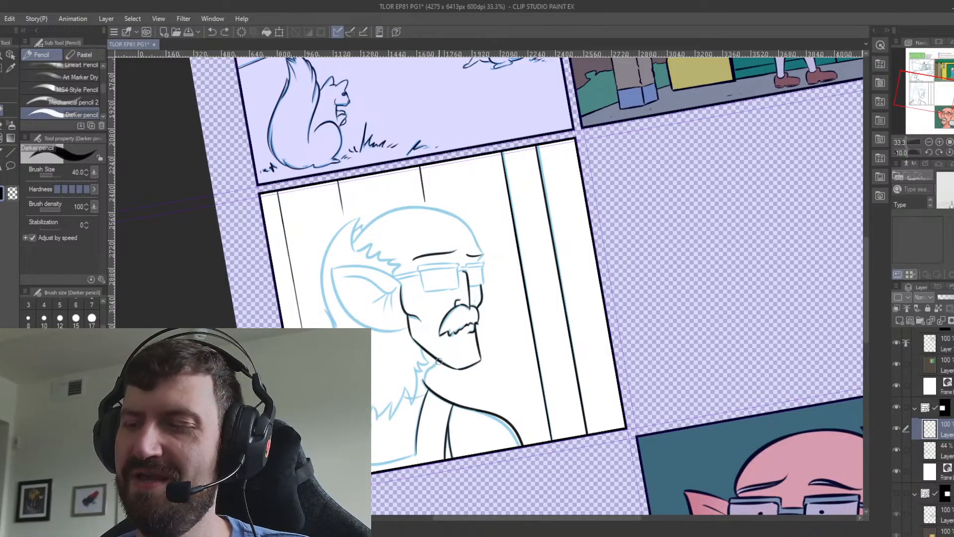
Ink the neck line between jaw and shoulder and the small hair tuft behind the jaw.
left_click_drag(437, 362, 426, 394)
key("ctrl+z")
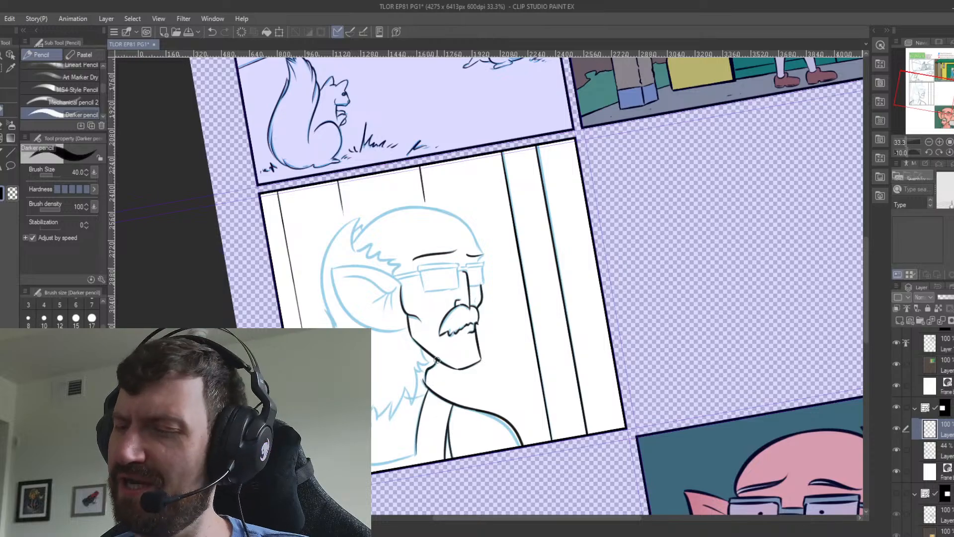
key("ctrl+z")
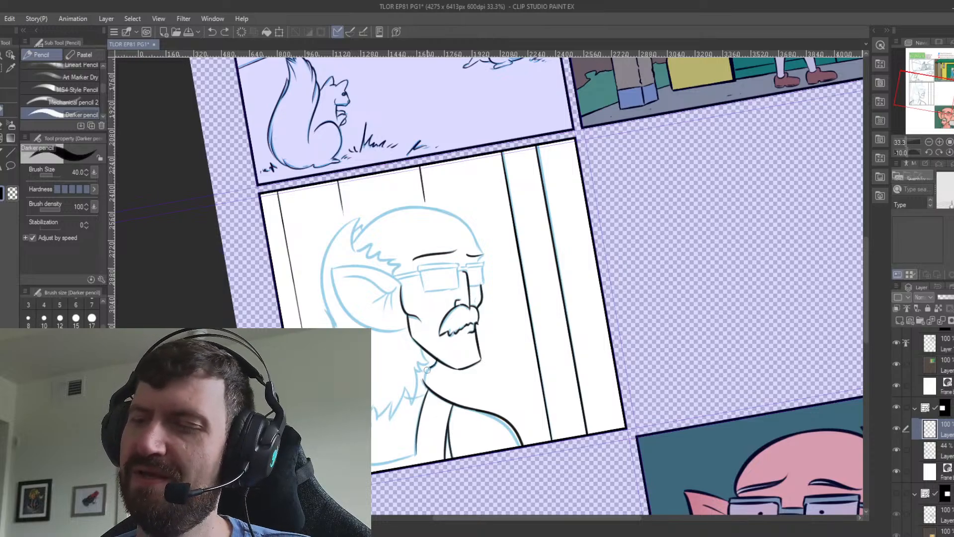
left_click_drag(427, 370, 426, 382)
key("ctrl+z")
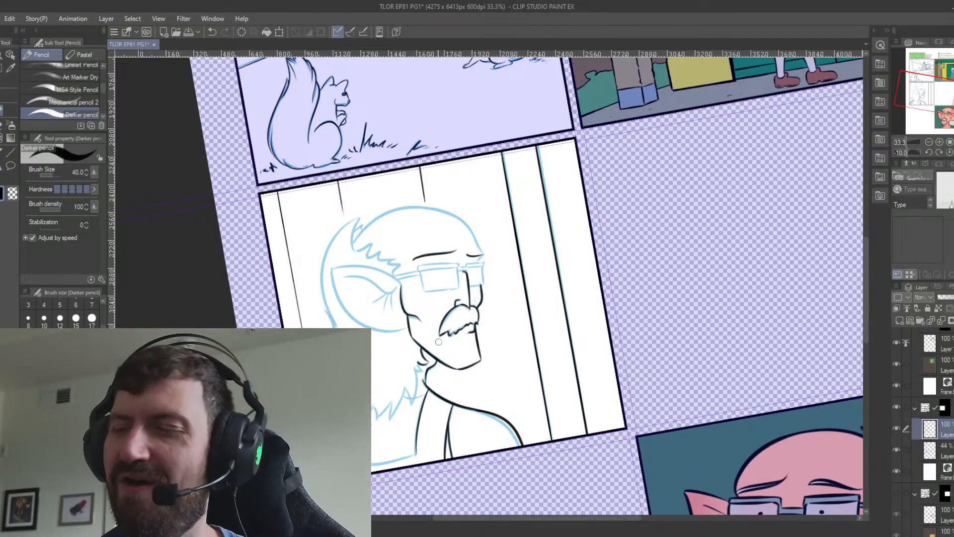
Ink the jagged lower edge of the hair from the neck towards the back of the head.
key("ctrl+z")
mouse_move(418, 365)
left_mouse_down()
mouse_move(433, 362)
mouse_move(416, 371)
mouse_move(411, 405)
left_mouse_up()
key("ctrl+z")
key("ctrl+z")
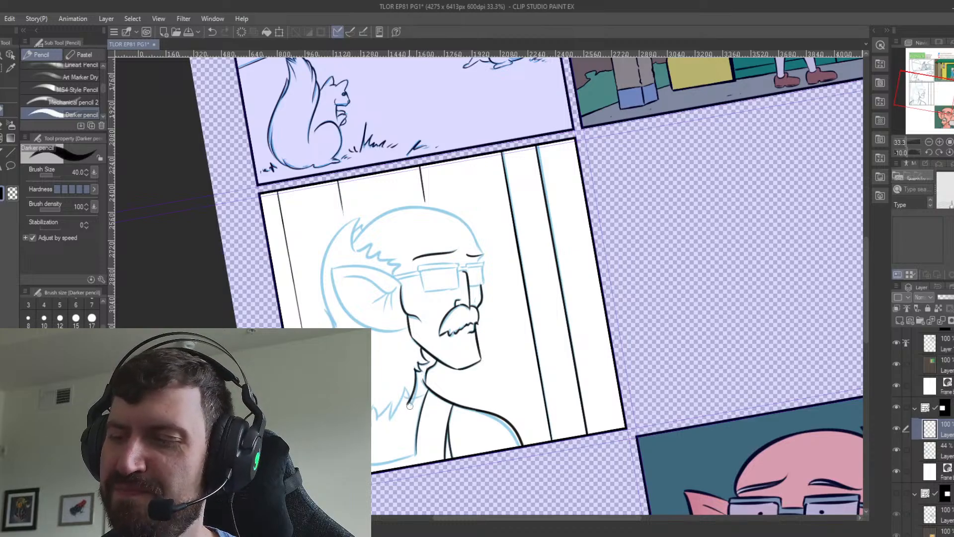
key("ctrl+z")
mouse_move(415, 369)
left_mouse_down()
mouse_move(411, 403)
mouse_move(406, 388)
mouse_move(390, 418)
mouse_move(392, 403)
mouse_move(381, 417)
mouse_move(374, 407)
mouse_move(376, 419)
left_mouse_up()
key("ctrl+z")
key("ctrl+z")
key("ctrl+z")
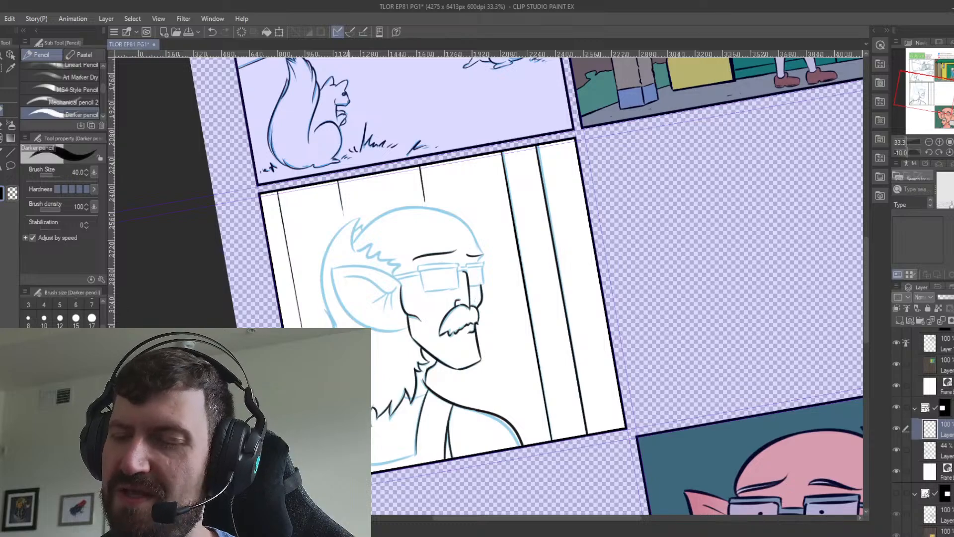
Ink the curved outline of the hair along the back of the man's head up to its pointed tip.
left_click_drag(344, 422, 345, 434)
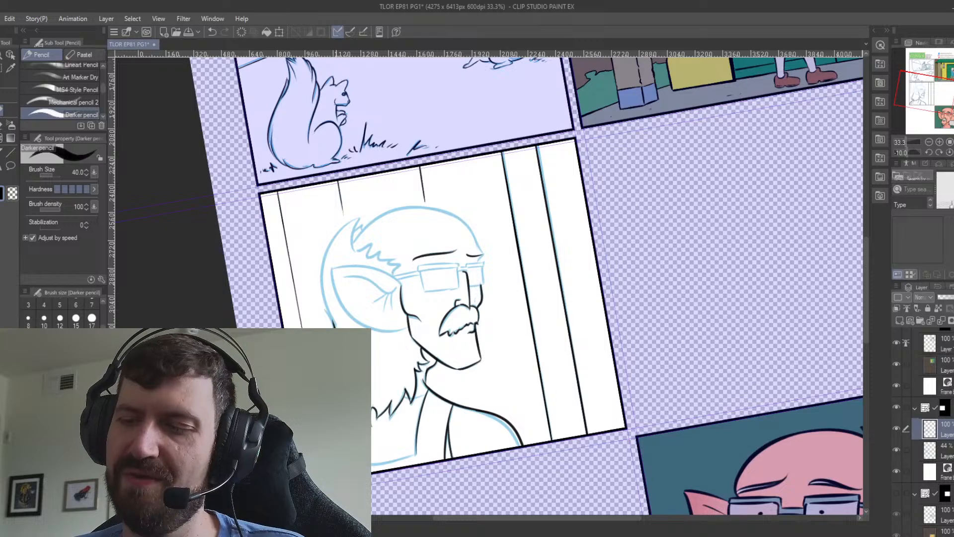
key("e")
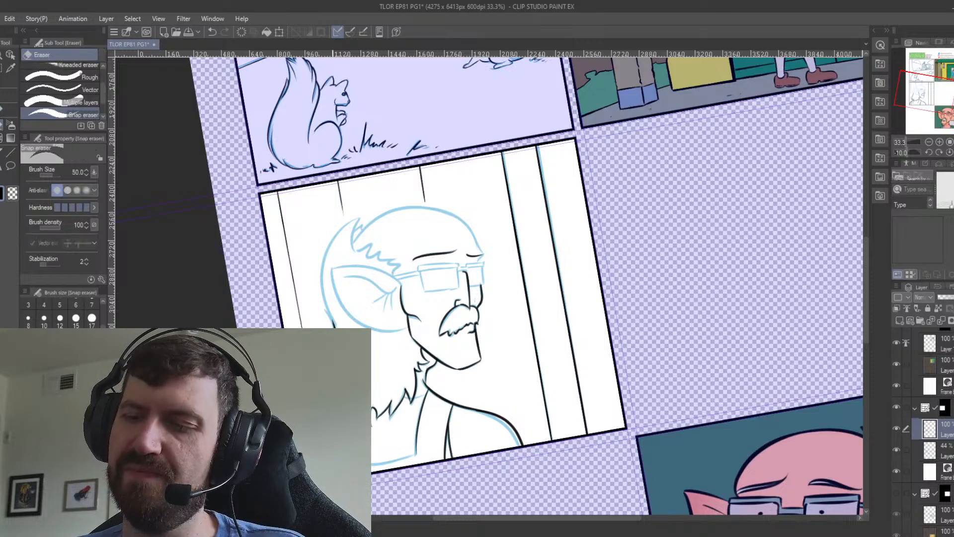
left_click(3, 109)
left_click_drag(387, 232, 419, 271)
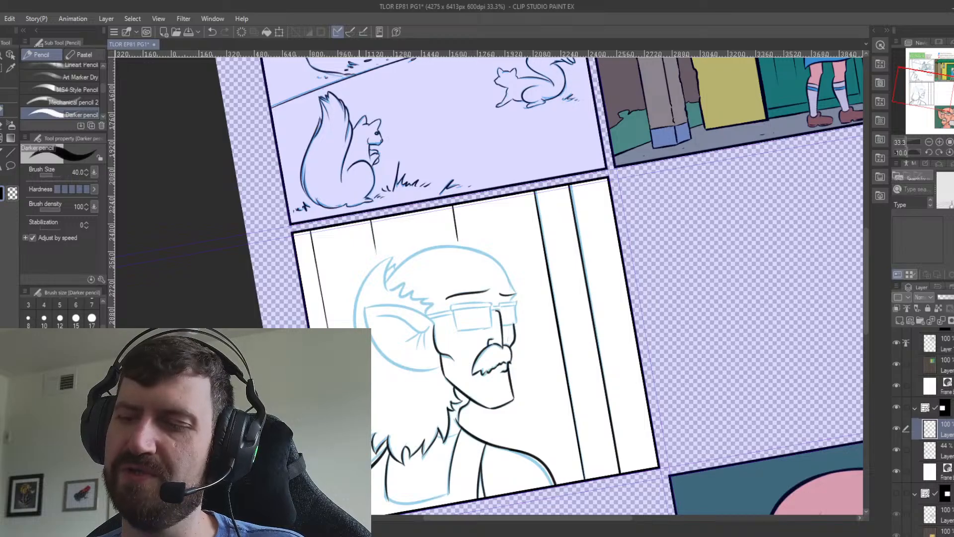
left_click_drag(355, 327, 387, 258)
key("ctrl+z")
left_click_drag(354, 327, 385, 263)
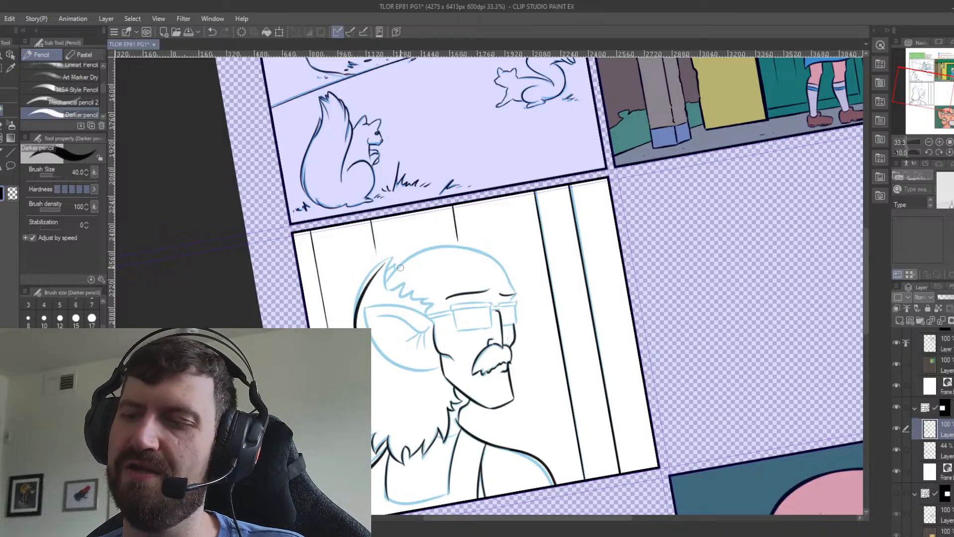
key("ctrl+z")
mouse_move(353, 328)
left_mouse_down()
mouse_move(383, 260)
mouse_move(352, 330)
left_mouse_up()
key("ctrl+z")
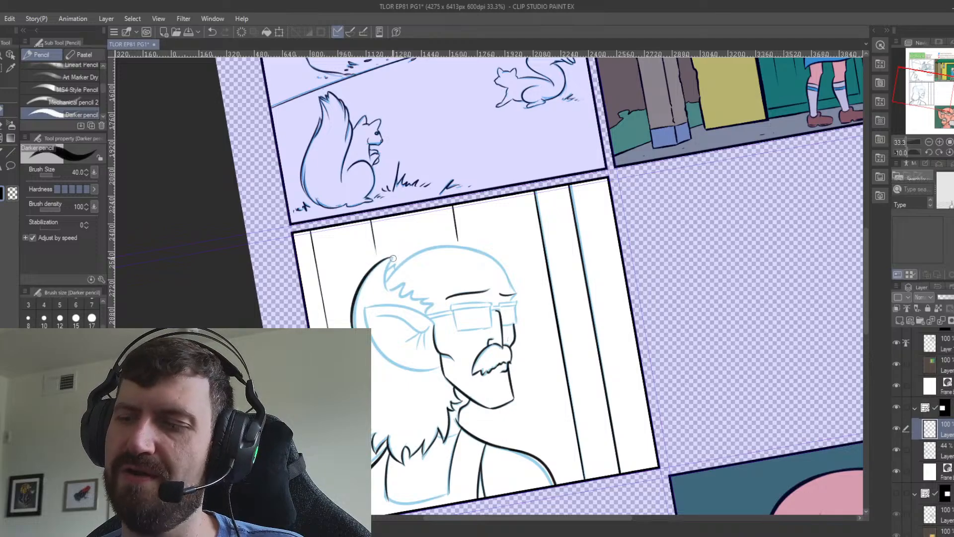
Ink the inner edge of the pointed hair tuft and the jagged hairline running down to the temple.
left_click_drag(391, 257, 389, 289)
key("ctrl+z")
key("ctrl+z")
key("ctrl+z")
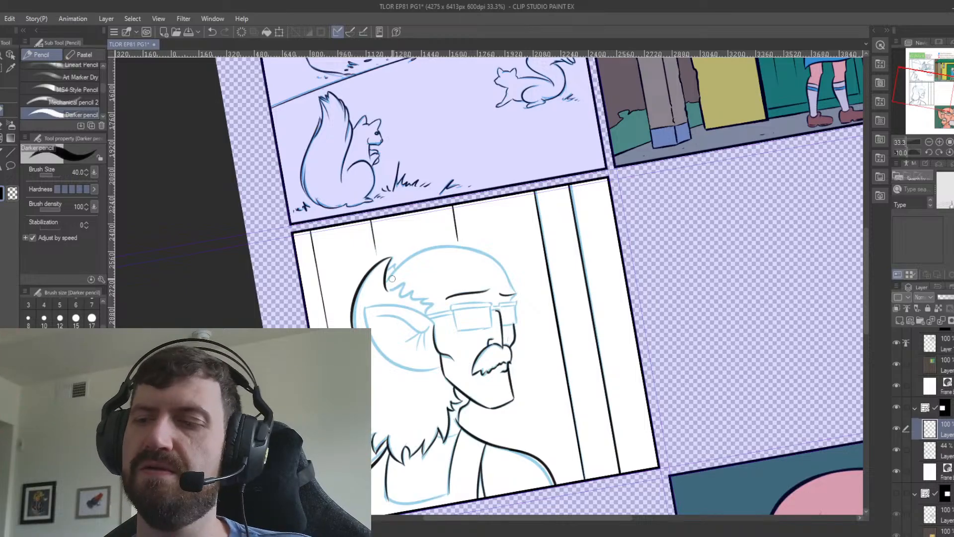
mouse_move(395, 263)
left_mouse_down()
mouse_move(392, 290)
mouse_move(406, 281)
mouse_move(404, 294)
mouse_move(411, 288)
mouse_move(433, 305)
mouse_move(430, 314)
left_mouse_up()
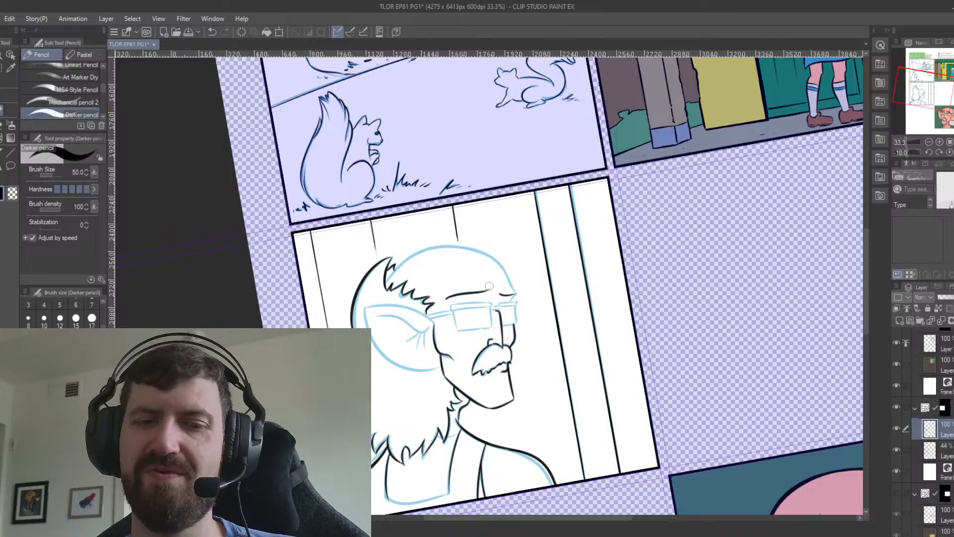
Ink the bald crown from the hair tuft over the top of the head with the Darker pencil at brush size 50.
key("minus")
key("minus")
key("minus")
key("minus")
key("minus")
mouse_move(394, 328)
left_mouse_down()
mouse_move(399, 304)
mouse_move(455, 263)
mouse_move(396, 316)
mouse_move(463, 261)
left_mouse_up()
key("ctrl+z")
key("ctrl+z")
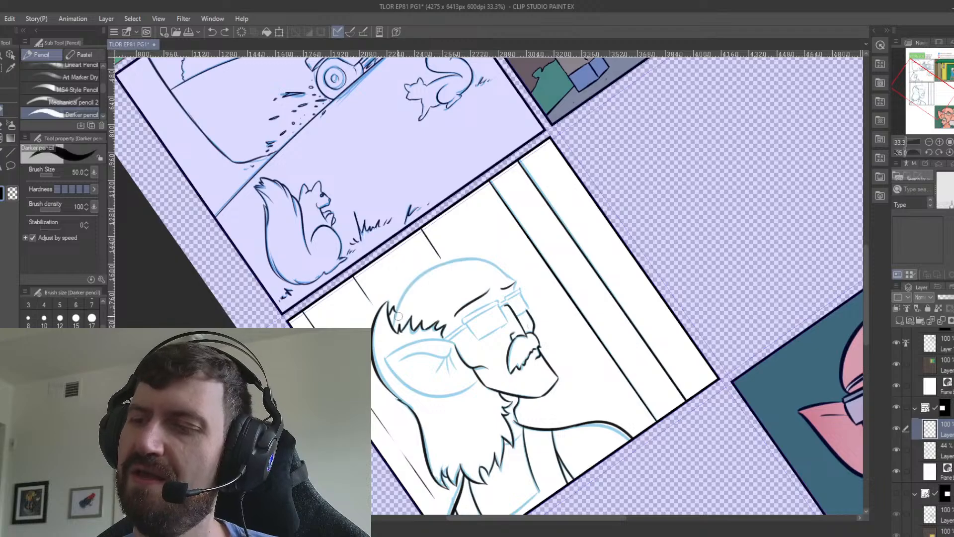
mouse_move(393, 328)
left_mouse_down()
mouse_move(443, 265)
mouse_move(468, 261)
left_mouse_up()
key("ctrl+z")
mouse_move(391, 332)
left_mouse_down()
mouse_move(394, 311)
mouse_move(497, 272)
left_mouse_up()
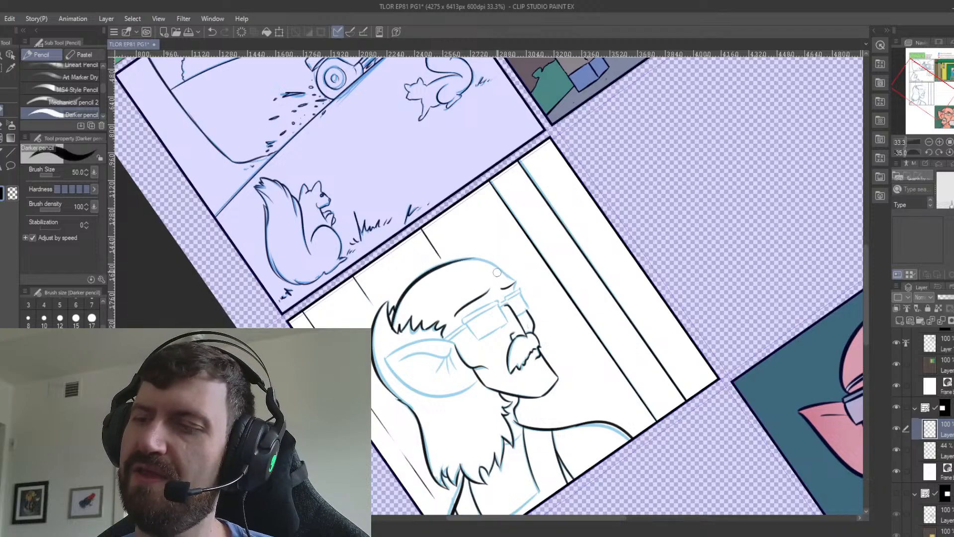
key("ctrl+z")
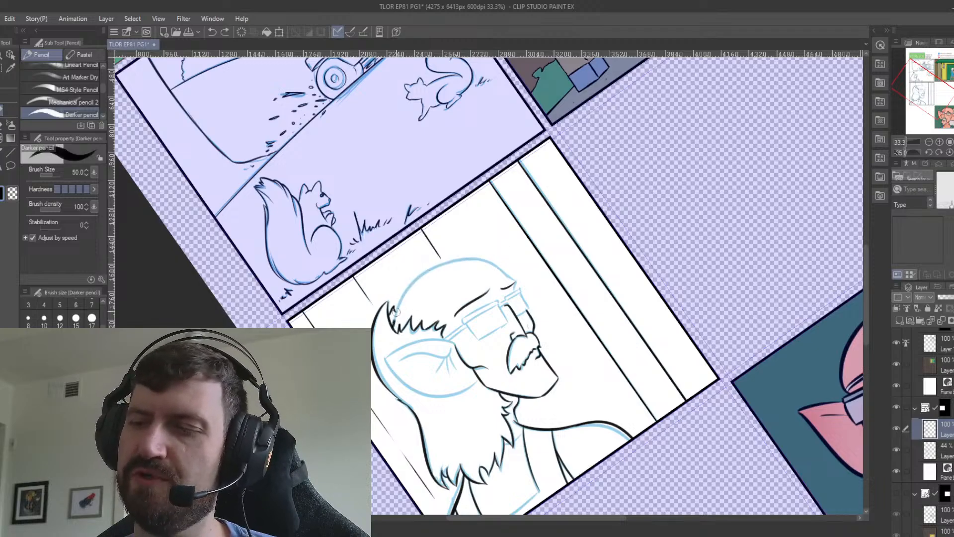
left_click_drag(394, 321, 507, 260)
key("ctrl+z")
left_click_drag(393, 326, 500, 256)
key("ctrl+z")
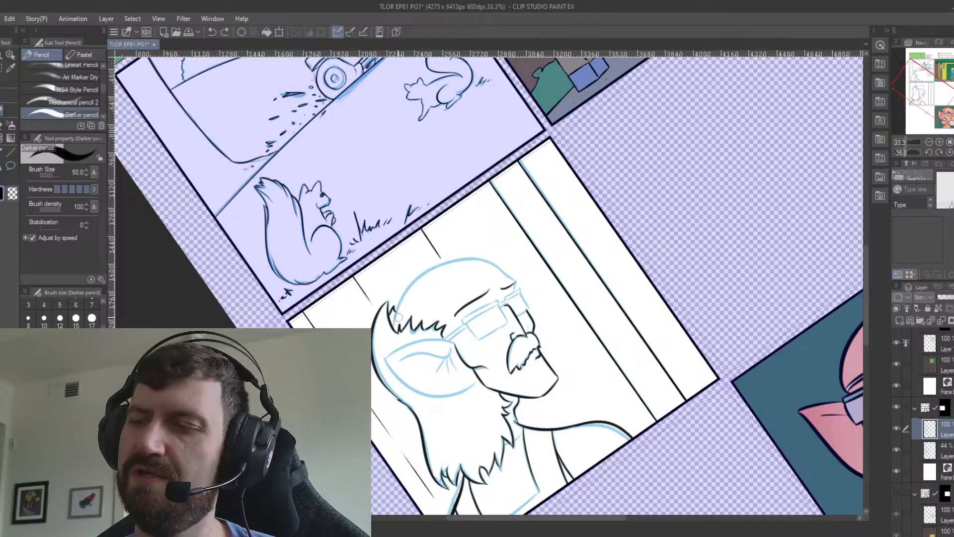
mouse_move(398, 316)
left_mouse_down()
mouse_move(467, 263)
mouse_move(501, 258)
left_mouse_up()
key("ctrl+z")
left_click_drag(395, 308, 517, 257)
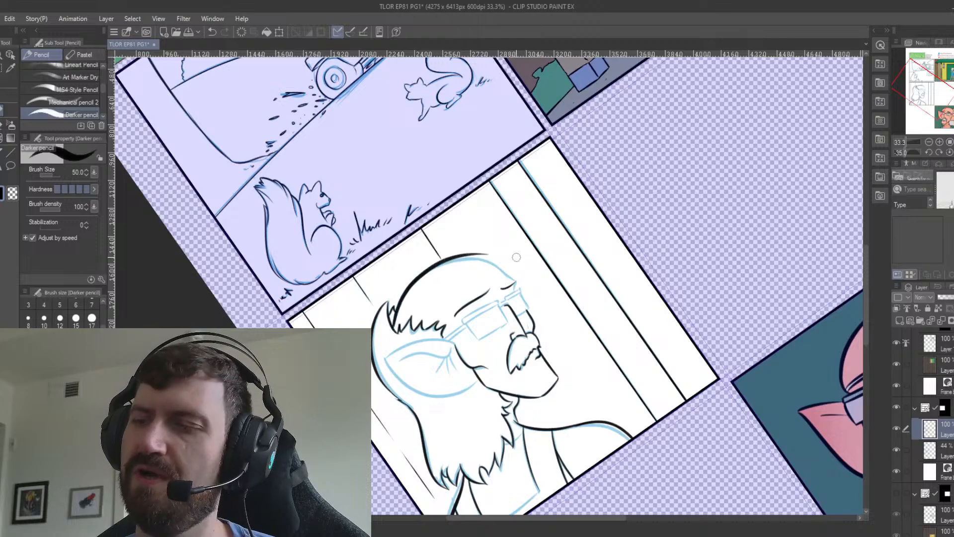
key("ctrl+z")
left_click_drag(395, 309, 490, 264)
key("ctrl+z")
left_click_drag(395, 309, 500, 254)
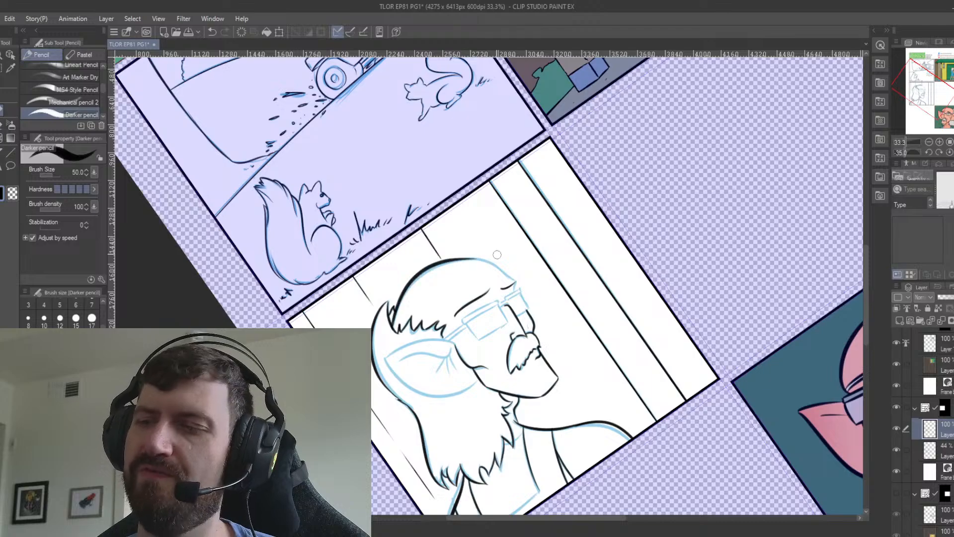
key("ctrl+z")
left_click_drag(397, 304, 500, 271)
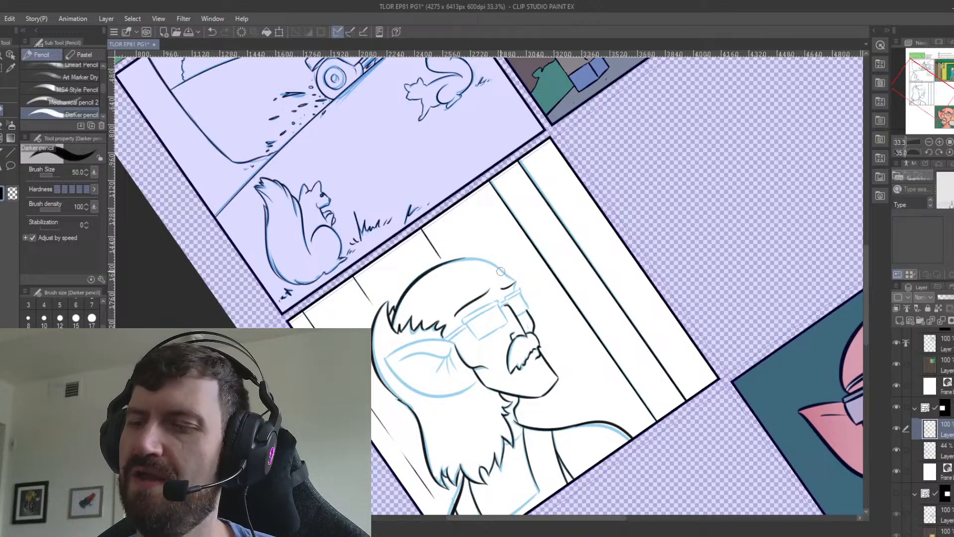
key("e")
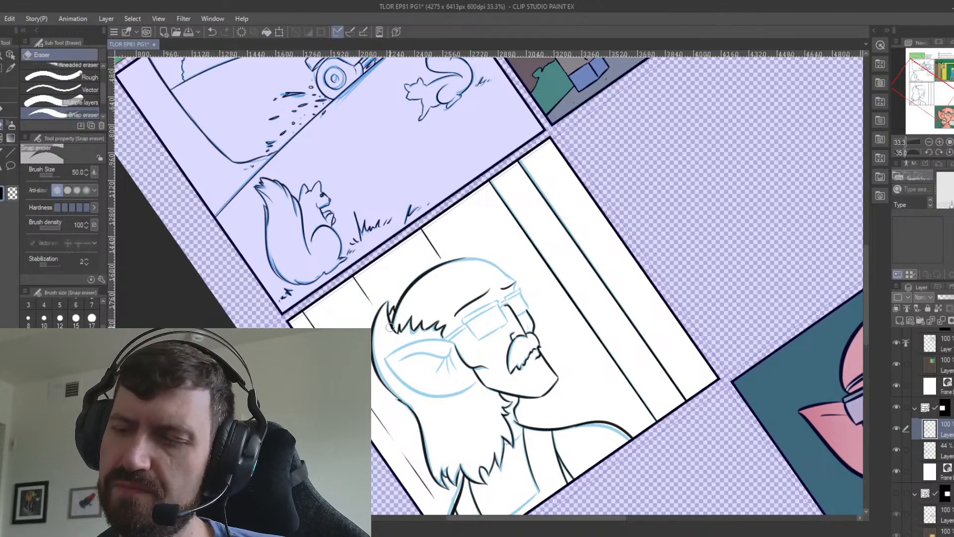
left_click(1, 112)
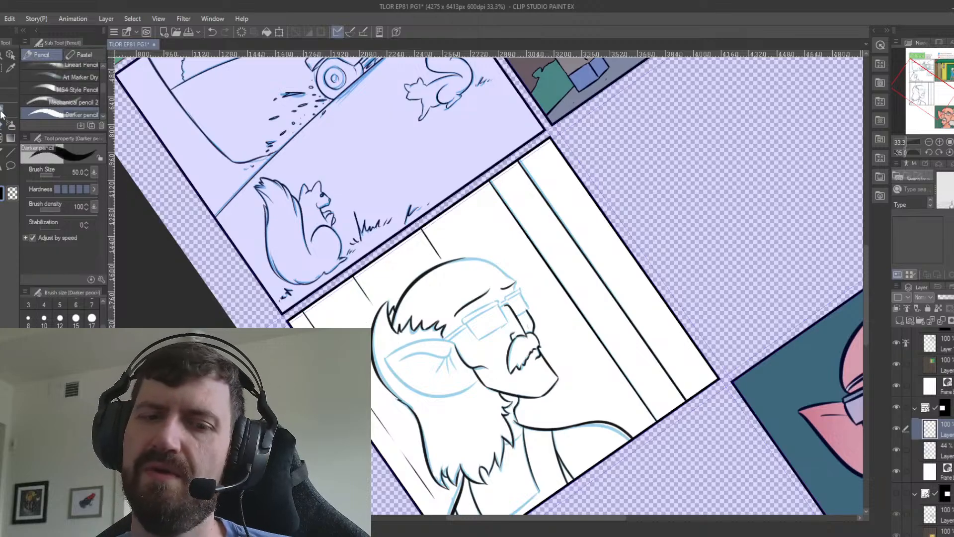
Extend the head outline from the crown around the forehead down to the far eyebrow.
key("minus")
key("minus")
key("minus")
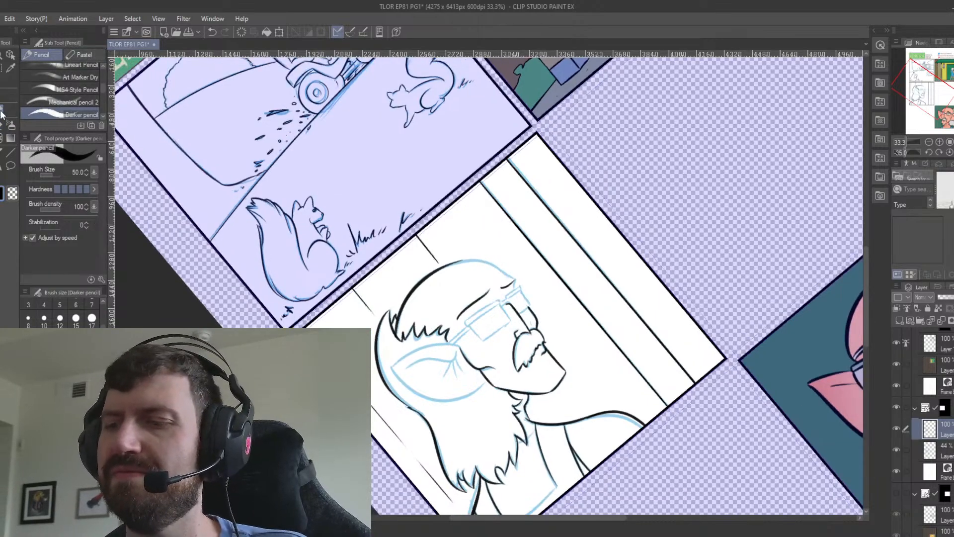
key("minus")
key("minus")
key("minus")
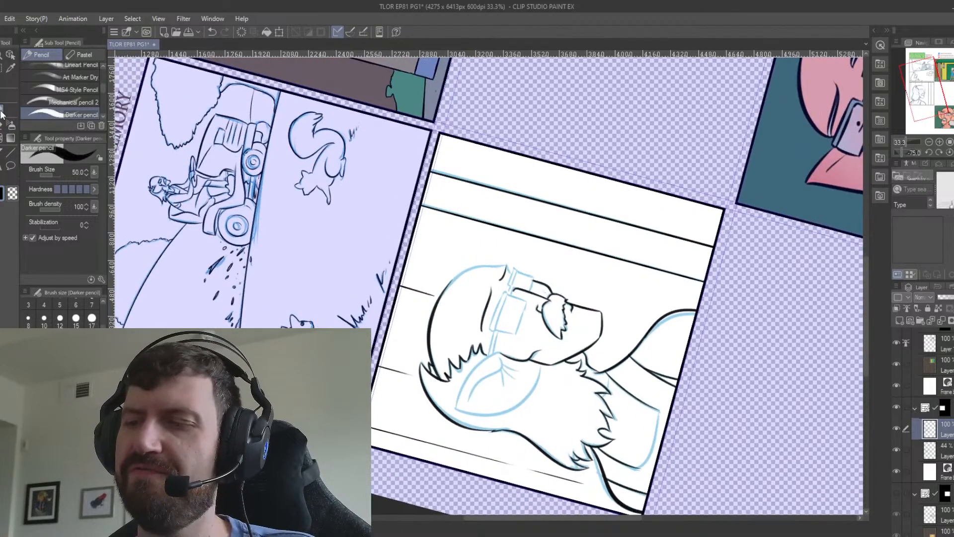
key("minus")
key("minus")
key("minus")
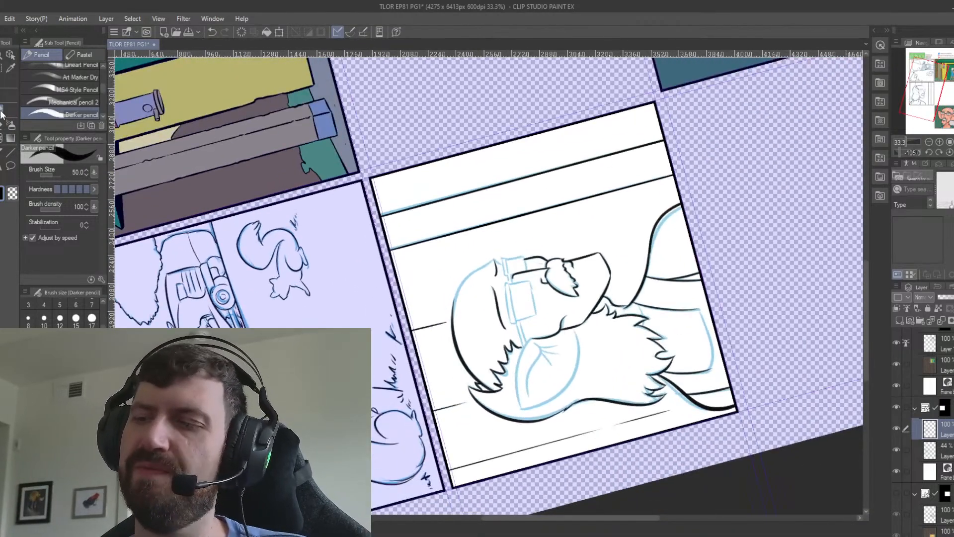
key("minus")
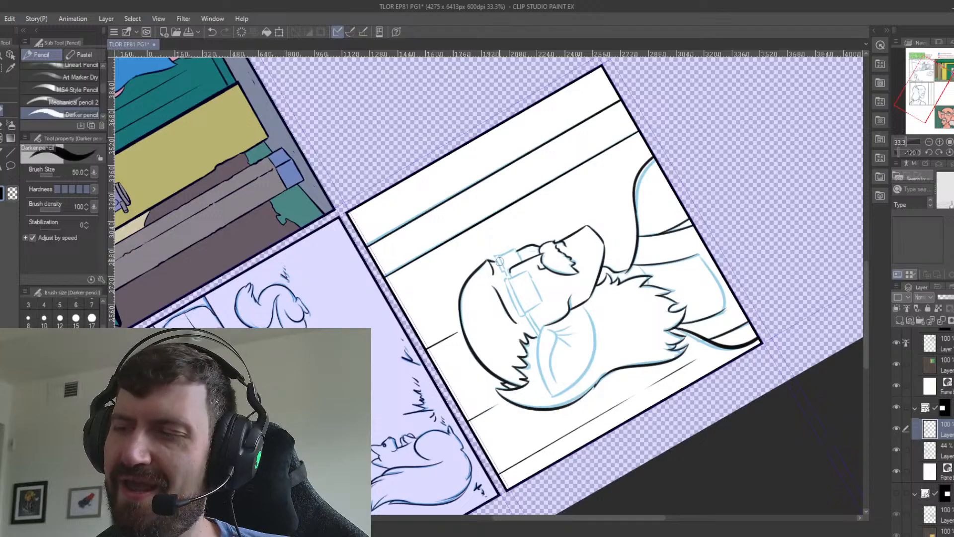
key("ctrl+at")
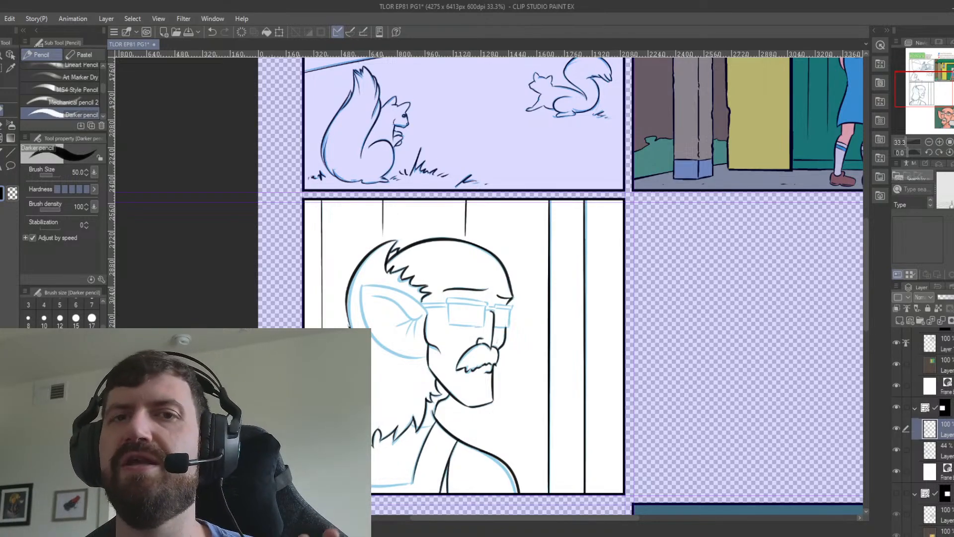
Ink the ear's long lower curve from its pointed tip to the jaw.
left_click_drag(427, 318, 393, 258)
left_click_drag(329, 229, 382, 298)
key("ctrl+z")
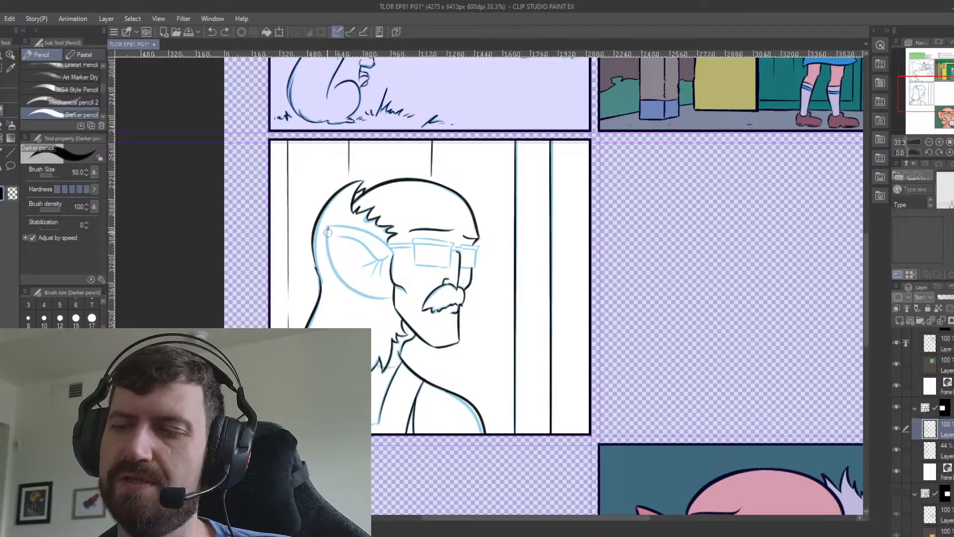
left_click_drag(329, 229, 390, 299)
key("ctrl+z")
left_click_drag(328, 226, 383, 298)
key("ctrl+z")
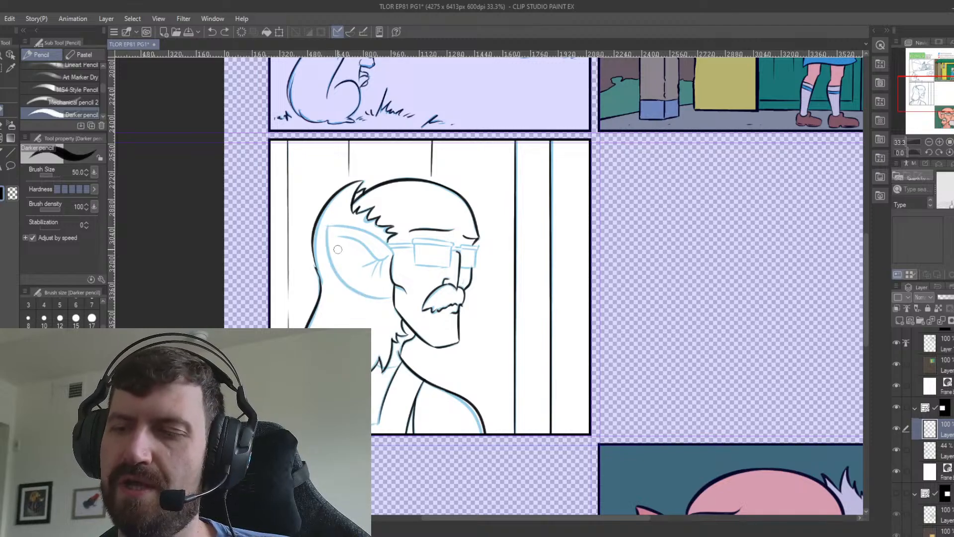
mouse_move(324, 239)
left_mouse_down()
mouse_move(390, 297)
mouse_move(369, 294)
mouse_move(378, 295)
left_mouse_up()
key("ctrl+z")
key("ctrl+z")
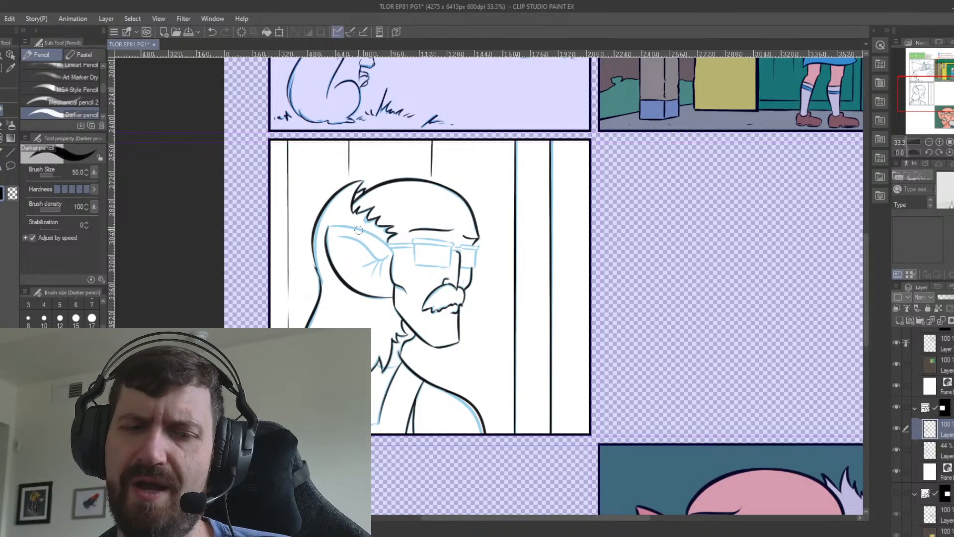
Ink the ear's upper edge from the tip to the temple and the creases inside the ear.
key("minus")
key("minus")
key("minus")
key("minus")
key("minus")
key("minus")
key("minus")
key("minus")
key("minus")
key("minus")
key("minus")
key("minus")
key("minus")
key("minus")
key("minus")
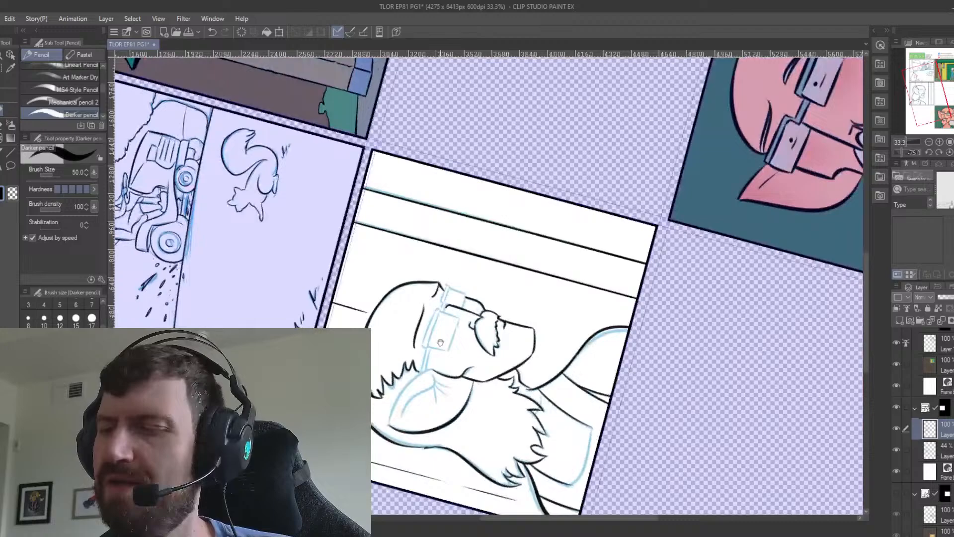
left_click_drag(440, 342, 526, 286)
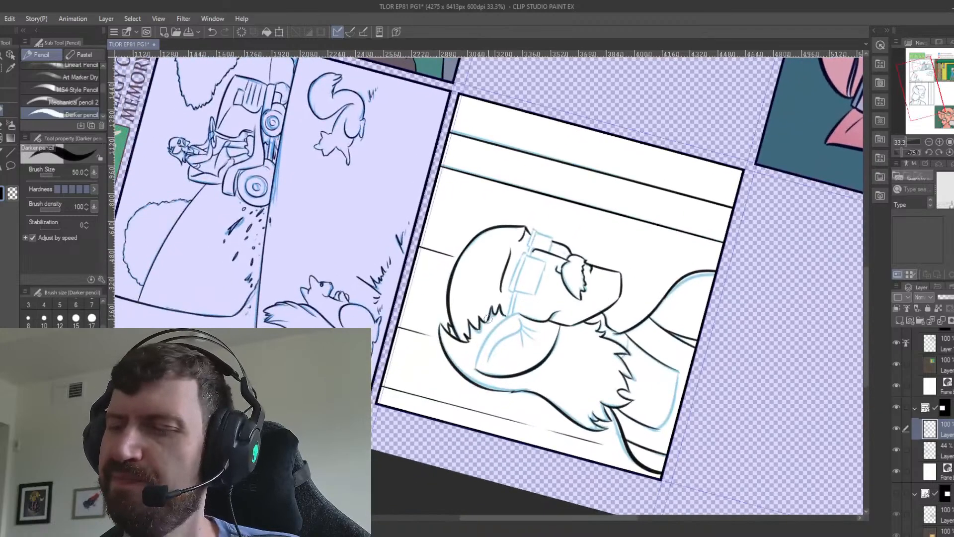
left_click_drag(476, 368, 522, 312)
key("ctrl+z")
mouse_move(475, 368)
left_mouse_down()
mouse_move(491, 332)
mouse_move(519, 315)
left_mouse_up()
key("ctrl+z")
mouse_move(475, 370)
left_mouse_down()
mouse_move(520, 313)
mouse_move(501, 324)
mouse_move(477, 366)
left_mouse_up()
key("ctrl+z")
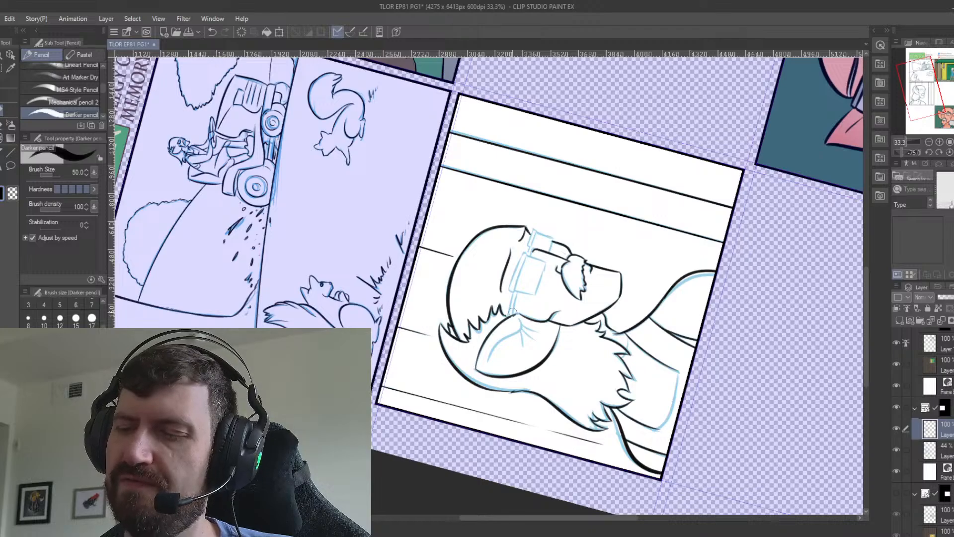
key("ctrl+at")
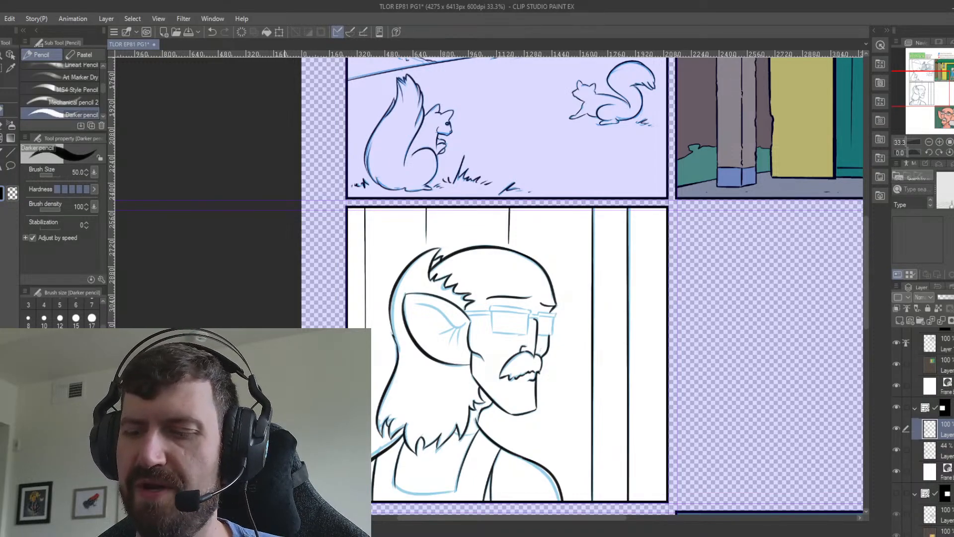
mouse_move(451, 331)
left_mouse_down()
mouse_move(432, 303)
mouse_move(427, 255)
left_mouse_up()
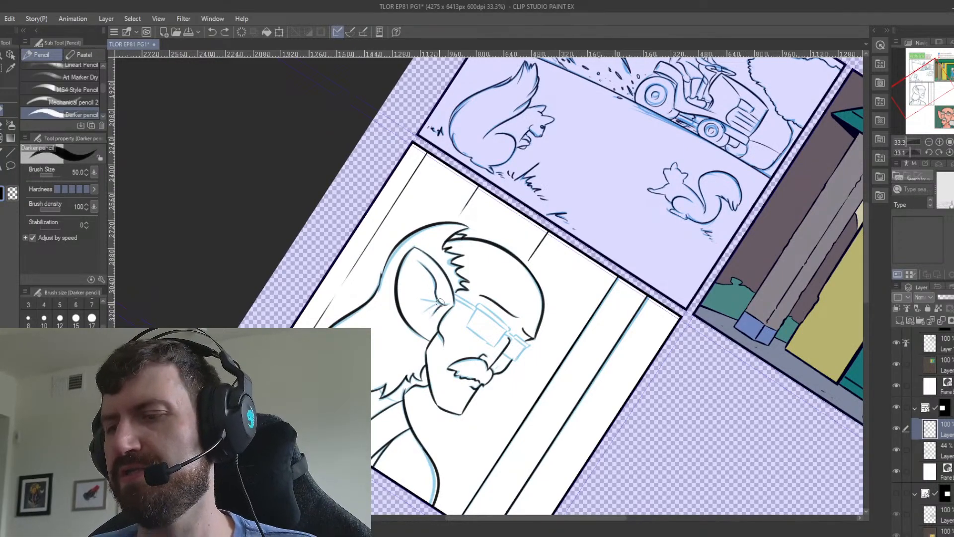
left_click_drag(445, 305, 425, 301)
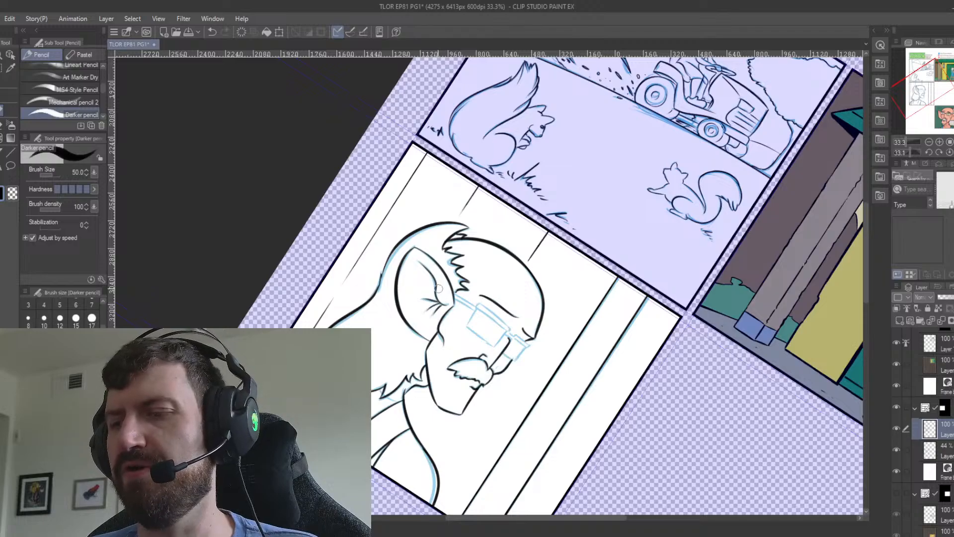
Ink the two lines of the glasses' temple arm between ear and lens at brush size 30.
key("minus")
key("minus")
key("minus")
key("minus")
key("minus")
key("minus")
key("minus")
key("minus")
key("minus")
key("minus")
key("minus")
key("minus")
key("minus")
key("minus")
key("minus")
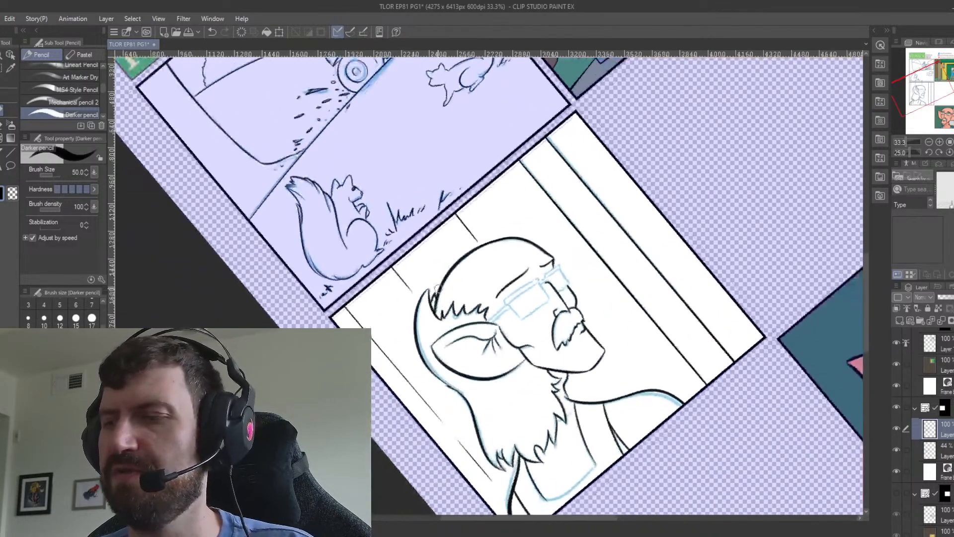
scroll(437, 287, "up", 2)
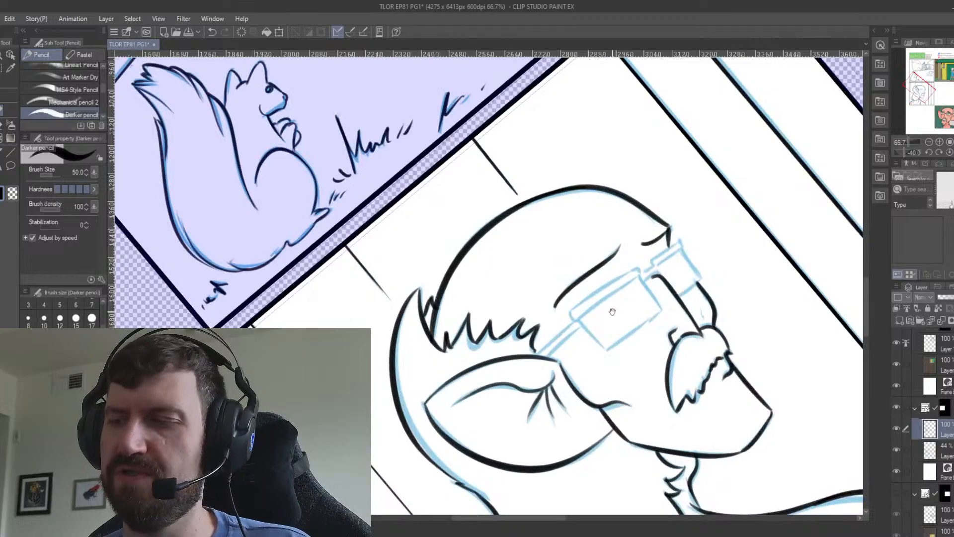
left_click_drag(612, 311, 538, 256)
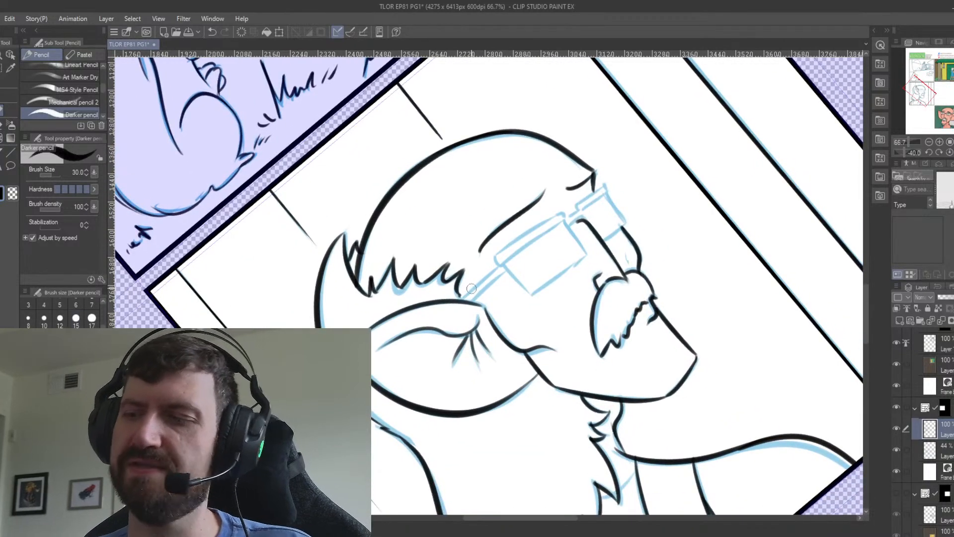
key("bracketleft")
key("bracketleft")
left_click_drag(472, 301, 504, 272)
key("ctrl+z")
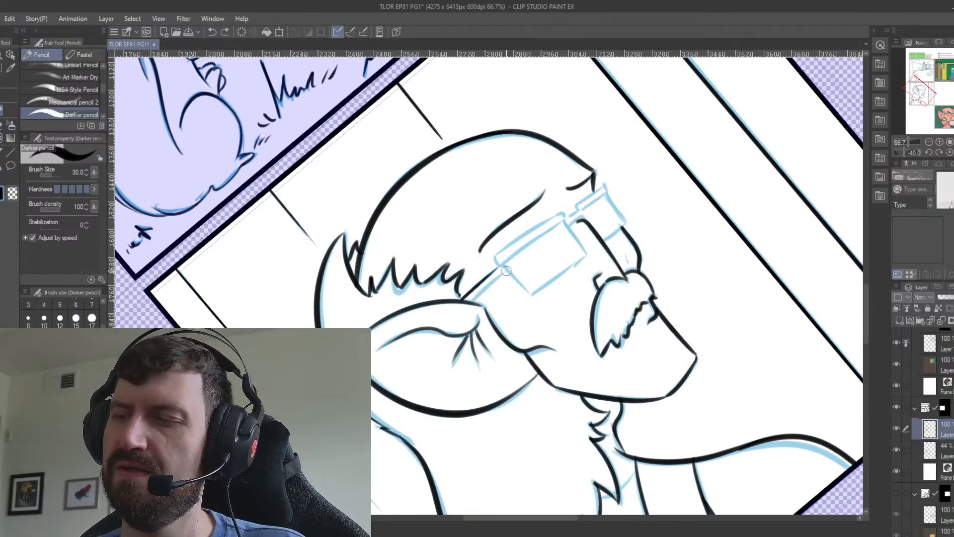
left_click_drag(472, 302, 504, 271)
key("ctrl+z")
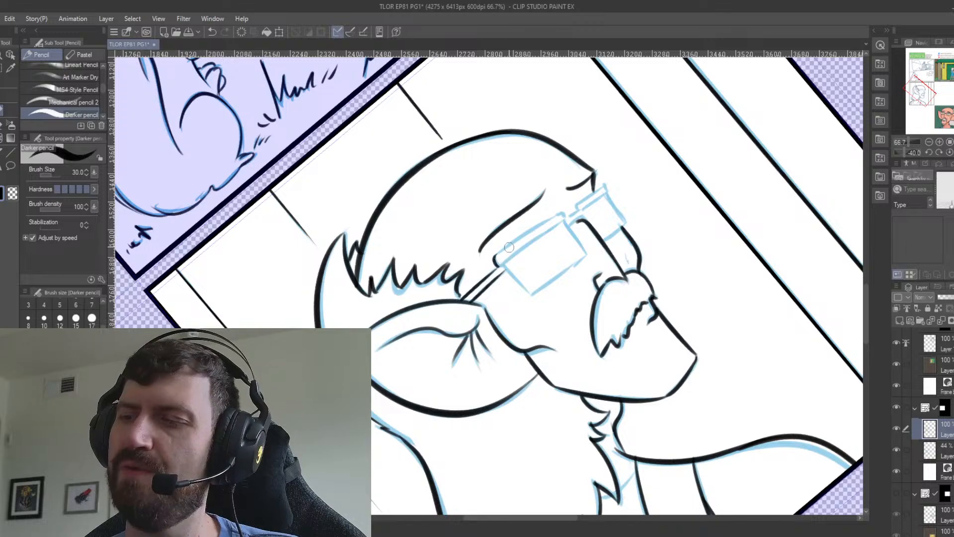
Ink the top edge of the nearer lens frame from the temple arm towards the bridge.
left_click_drag(495, 261, 545, 216)
key("ctrl+z")
left_click_drag(495, 259, 553, 217)
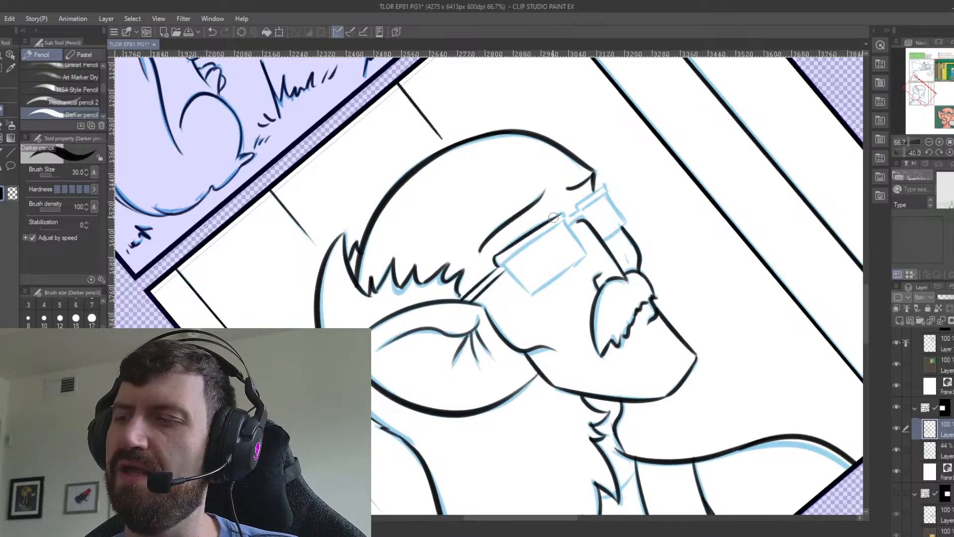
Ink the nearer lens's top bar as two parallel lines running from the temple arm to the bridge.
left_click_drag(503, 264, 566, 219)
key("ctrl+z")
key("ctrl+z")
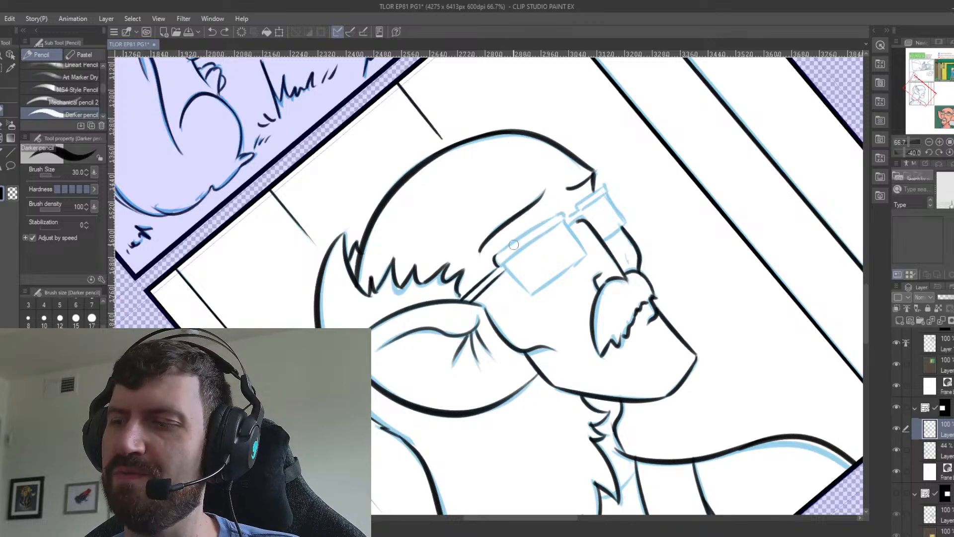
left_click_drag(497, 256, 564, 218)
key("ctrl+z")
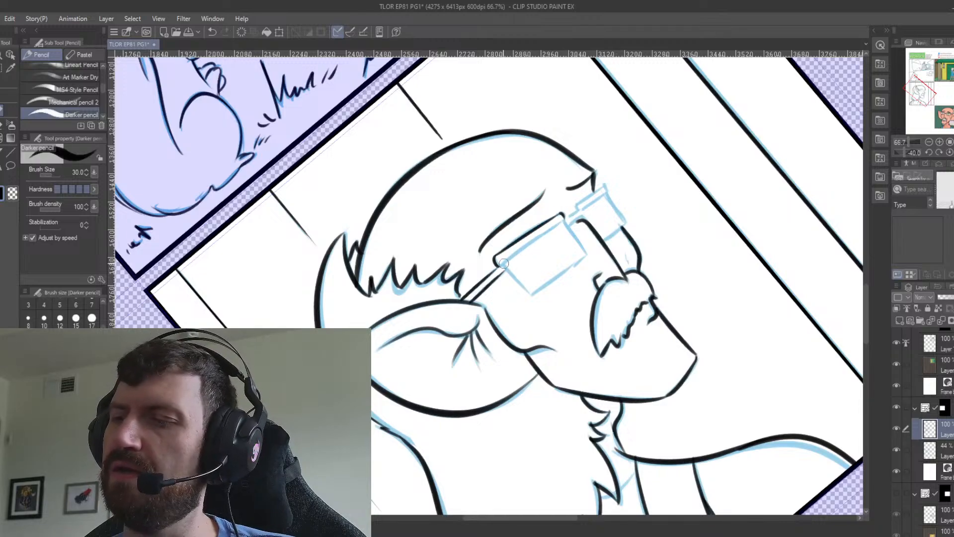
left_click_drag(504, 263, 558, 221)
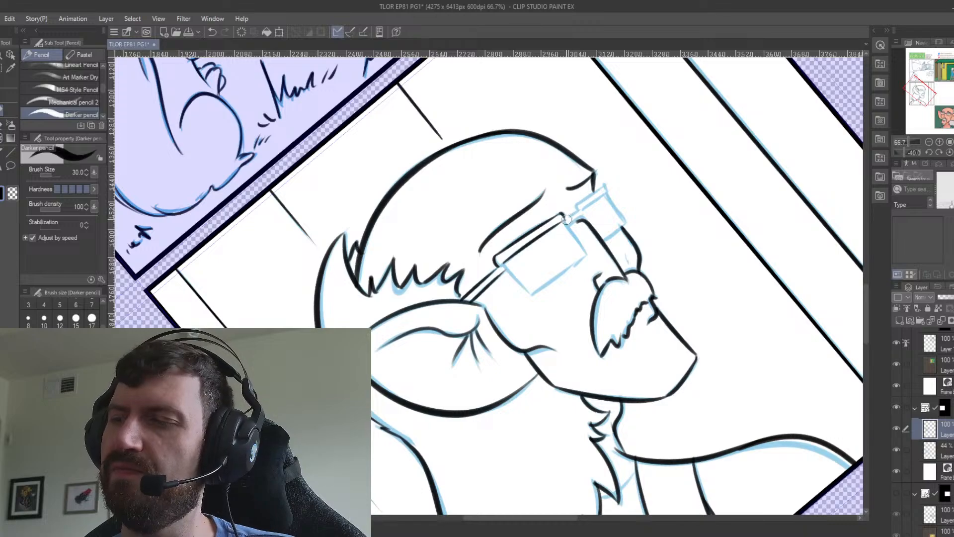
key("ctrl+z")
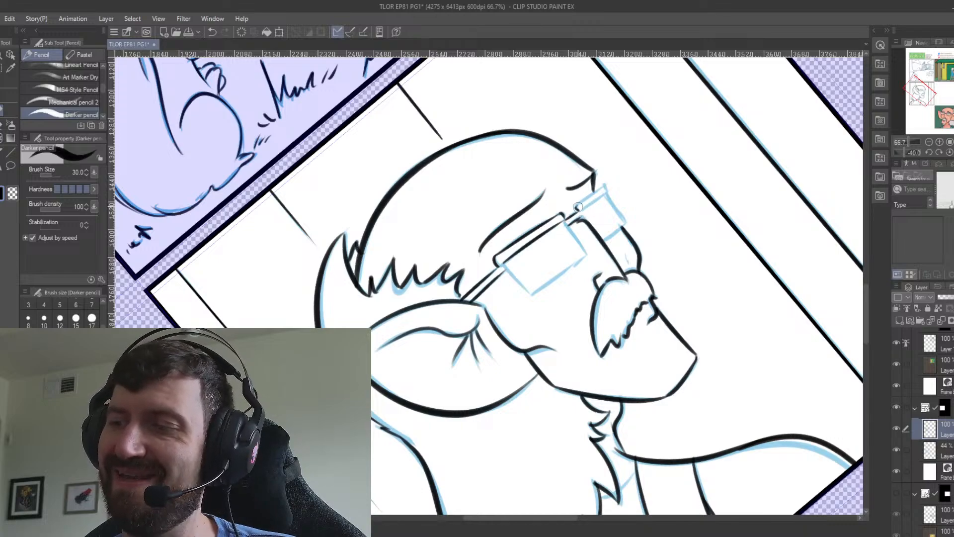
Ink the glasses' bridge and the farther lens frame's top bar and outer side.
mouse_move(577, 209)
left_mouse_down()
mouse_move(603, 188)
mouse_move(627, 224)
left_mouse_up()
key("ctrl+z")
key("ctrl+z")
key("ctrl+z")
key("ctrl+z")
left_click_drag(605, 194, 625, 226)
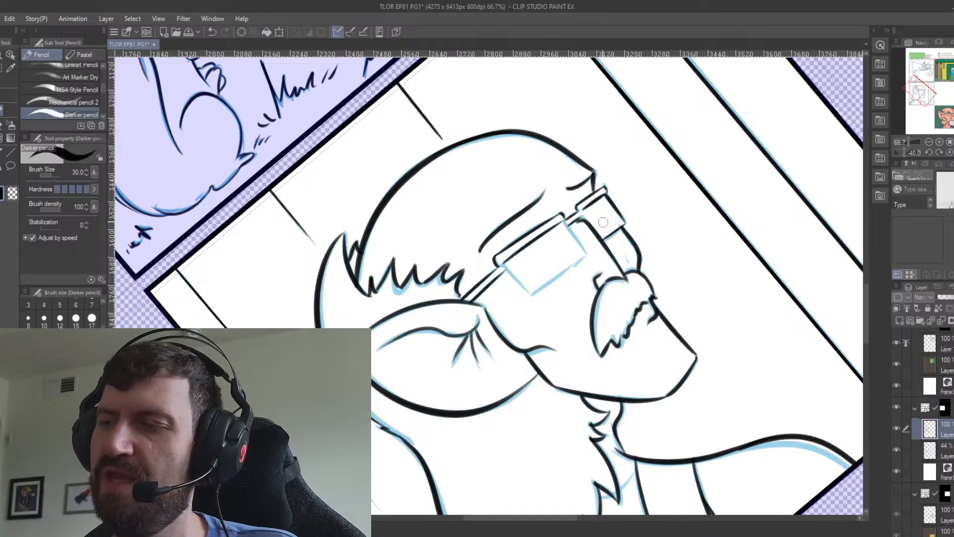
Ink the two sides and the lower edge of the nearer lens, meeting in a clean lower corner.
left_click_drag(565, 219, 583, 249)
key("ctrl+z")
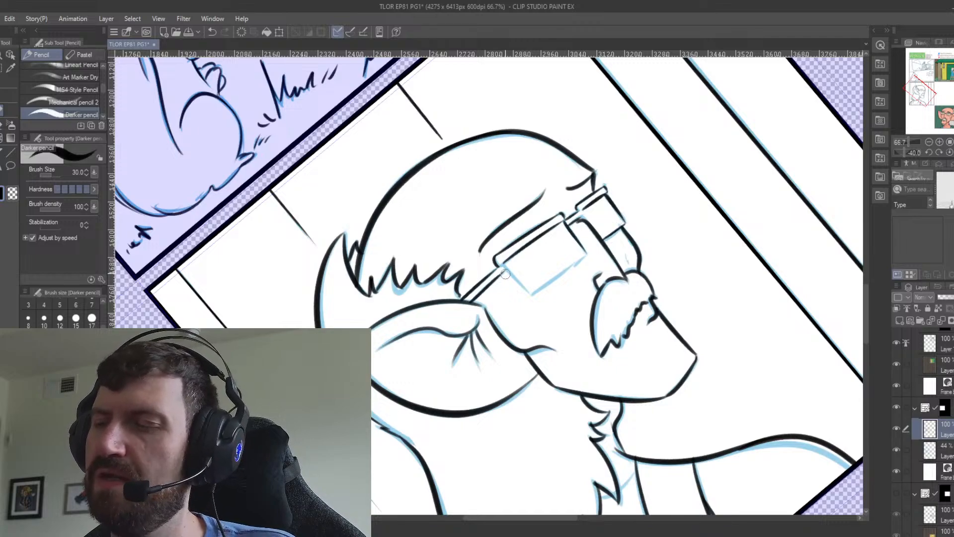
left_click_drag(503, 267, 525, 289)
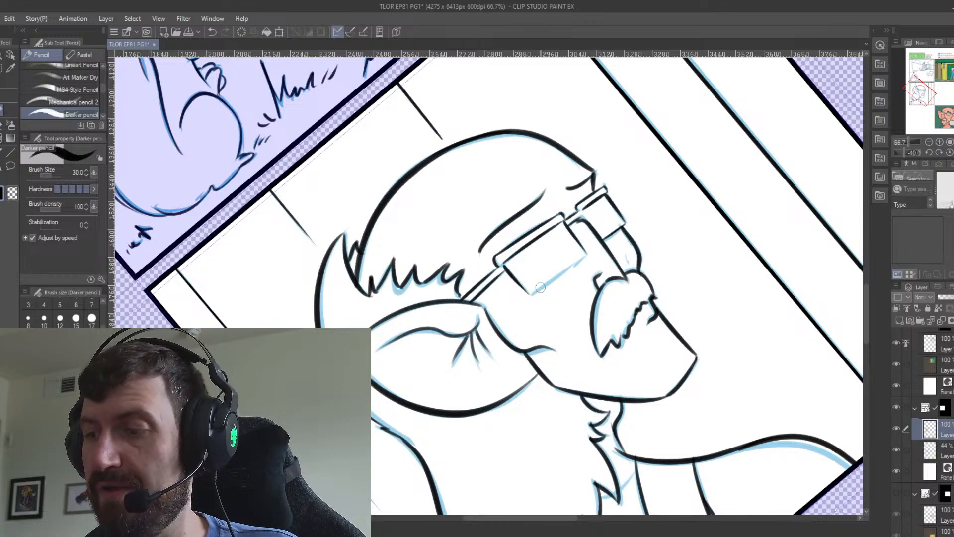
left_click_drag(586, 255, 528, 293)
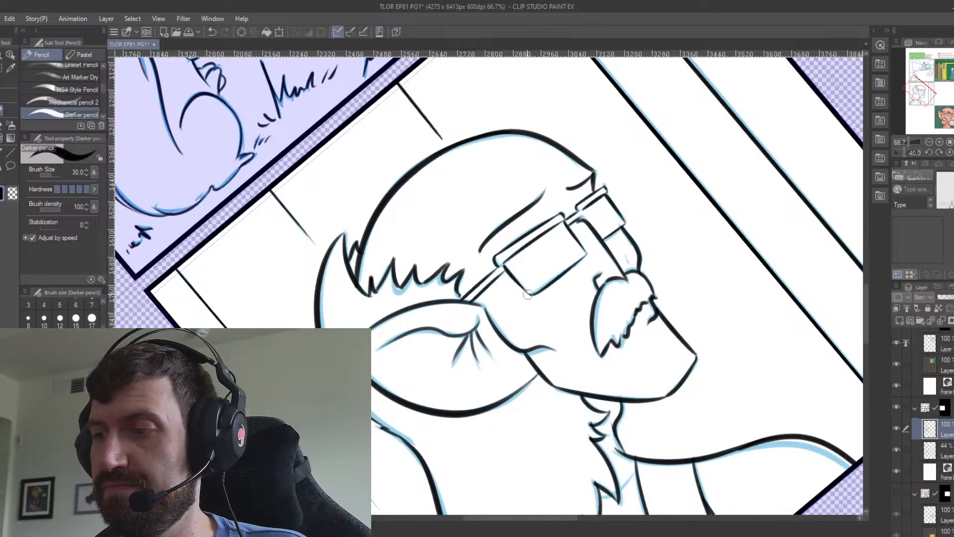
key("ctrl+z")
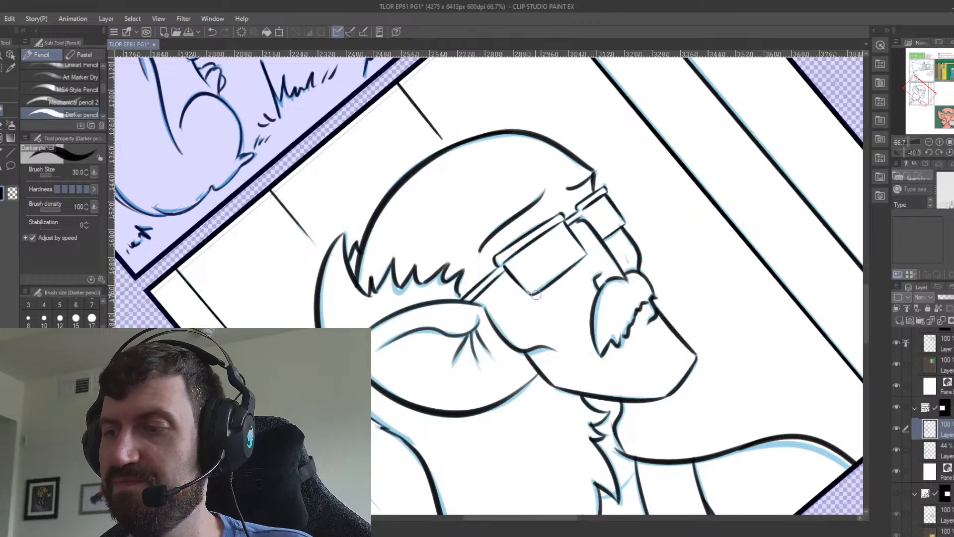
key("e")
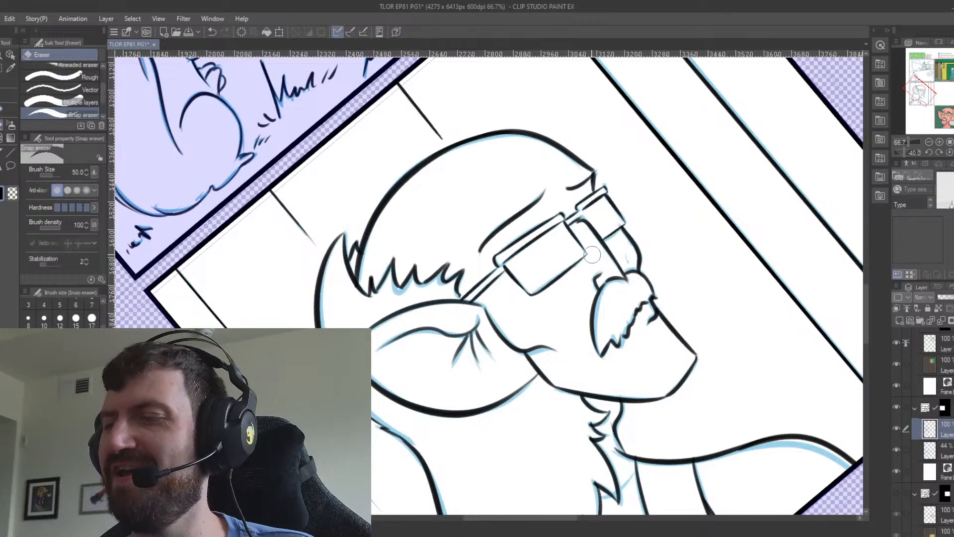
left_click(8, 115)
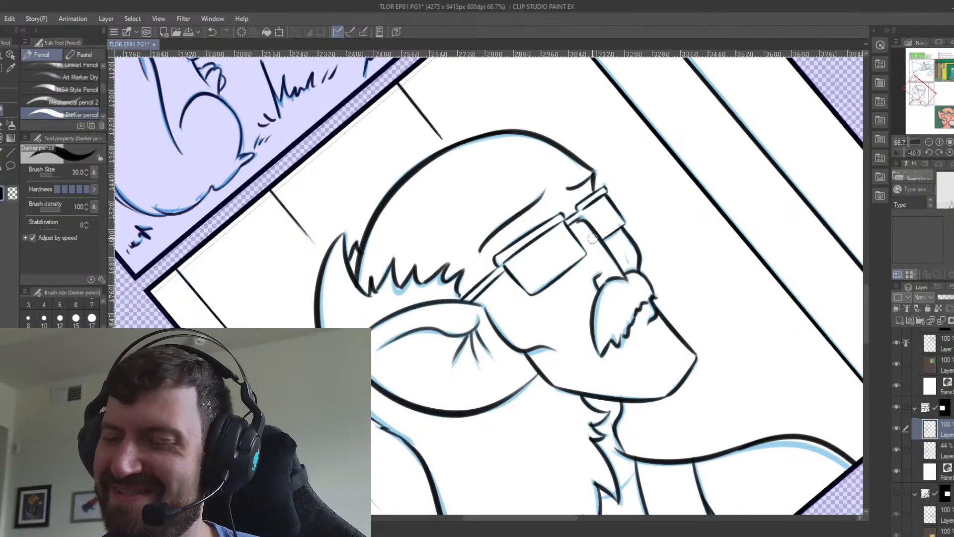
Examine the inked second panel within the whole page and from rotated views for lines still missing.
key("ctrl+at")
scroll(279, 502, "down", 1)
scroll(279, 501, "down", 2)
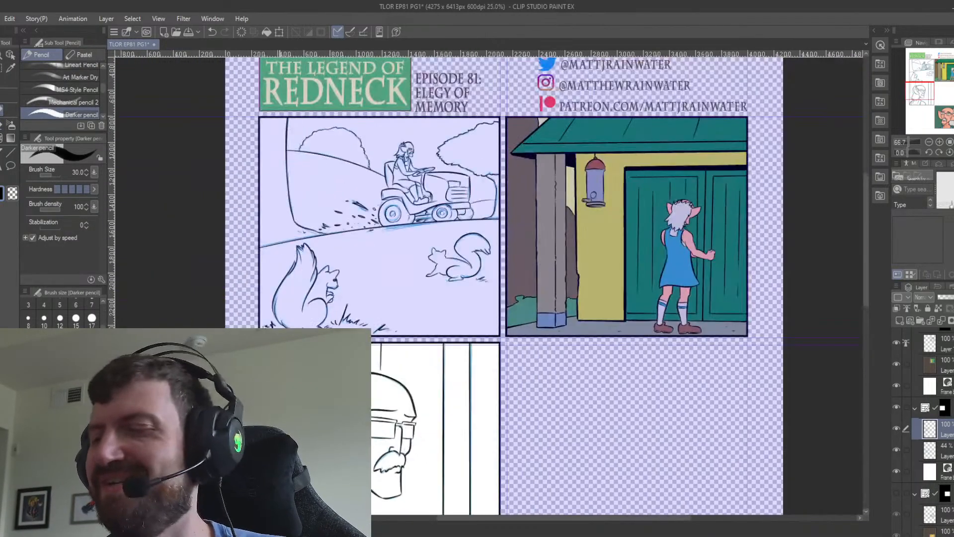
left_click_drag(479, 449, 522, 338)
scroll(471, 305, "up", 3)
key("minus")
key("minus")
key("minus")
key("minus")
key("minus")
key("minus")
key("minus")
key("minus")
key("minus")
key("minus")
key("minus")
key("minus")
key("minus")
key("minus")
key("minus")
key("minus")
key("minus")
key("minus")
key("minus")
key("minus")
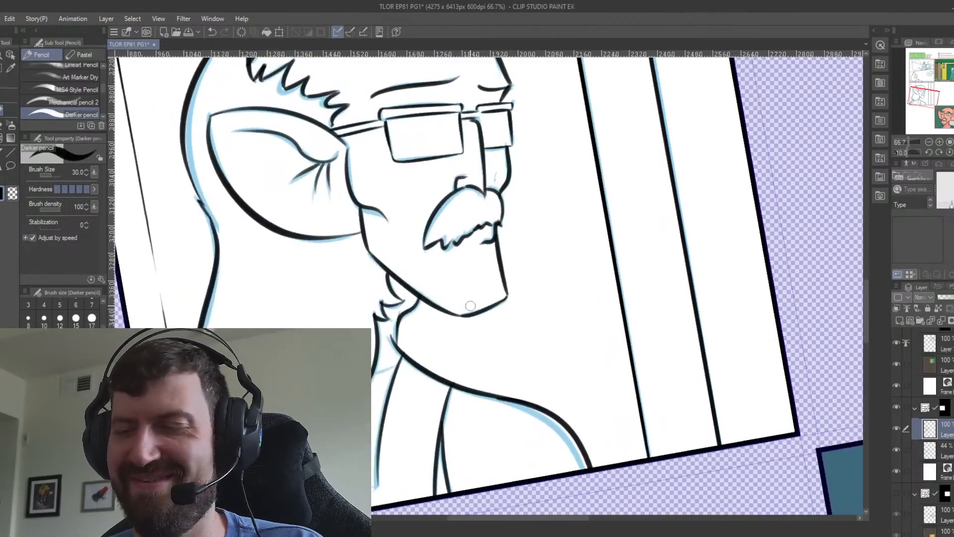
key("minus")
key("minus")
key("minus")
key("minus")
key("minus")
key("minus")
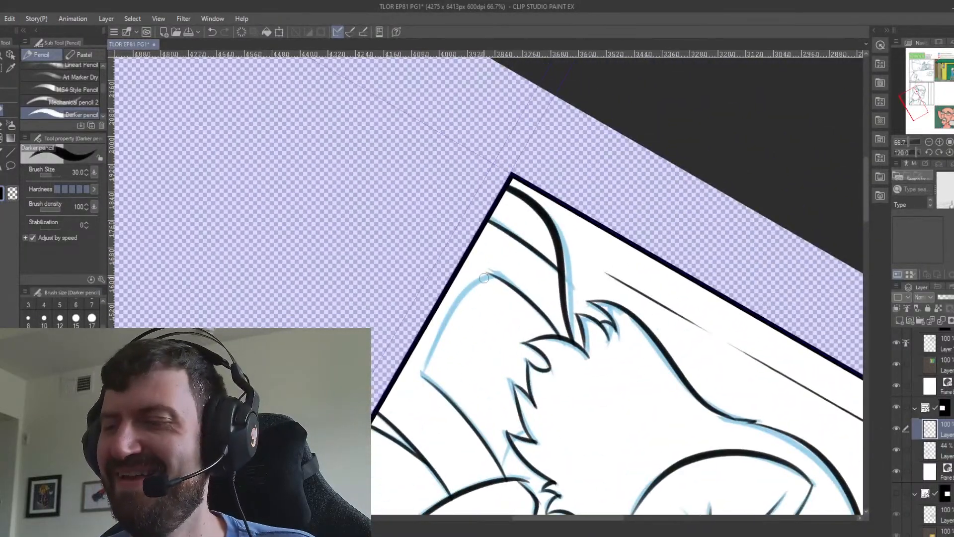
Ink the short line of the shirt strap between the beard's tips and the neck.
mouse_move(490, 274)
left_mouse_down()
mouse_move(427, 372)
mouse_move(484, 277)
mouse_move(430, 352)
left_mouse_up()
key("ctrl+z")
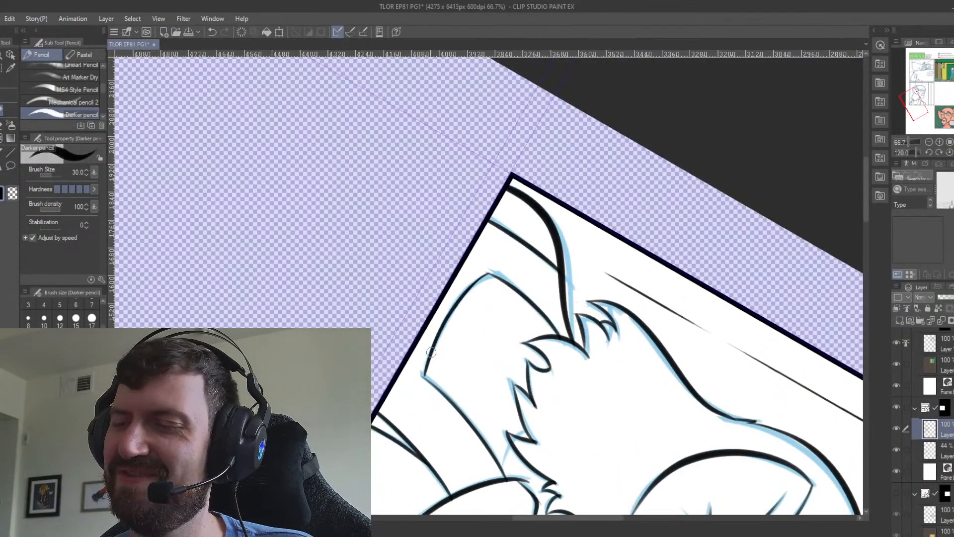
key("minus")
key("minus")
key("minus")
key("minus")
key("minus")
key("minus")
key("minus")
key("minus")
key("minus")
key("minus")
key("minus")
key("minus")
key("minus")
key("minus")
key("minus")
key("minus")
key("minus")
key("minus")
key("minus")
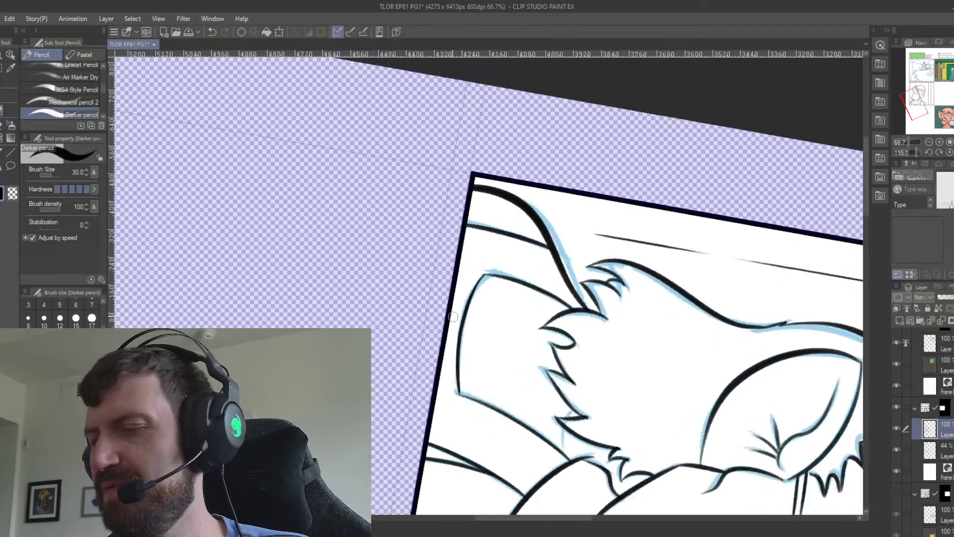
key("minus")
key("minus")
key("minus")
key("minus")
key("minus")
key("minus")
key("minus")
key("minus")
key("minus")
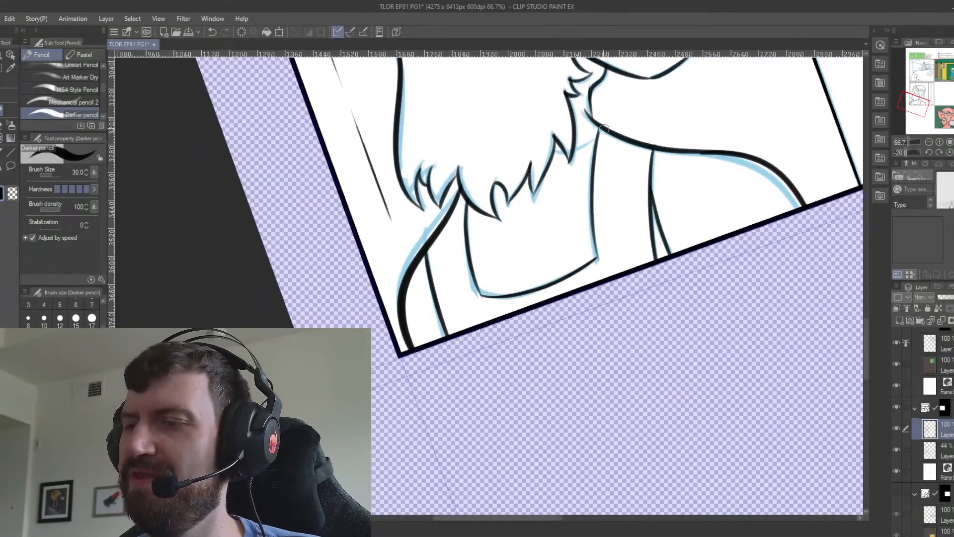
mouse_move(619, 131)
left_mouse_down()
mouse_move(635, 207)
mouse_move(615, 203)
left_mouse_up()
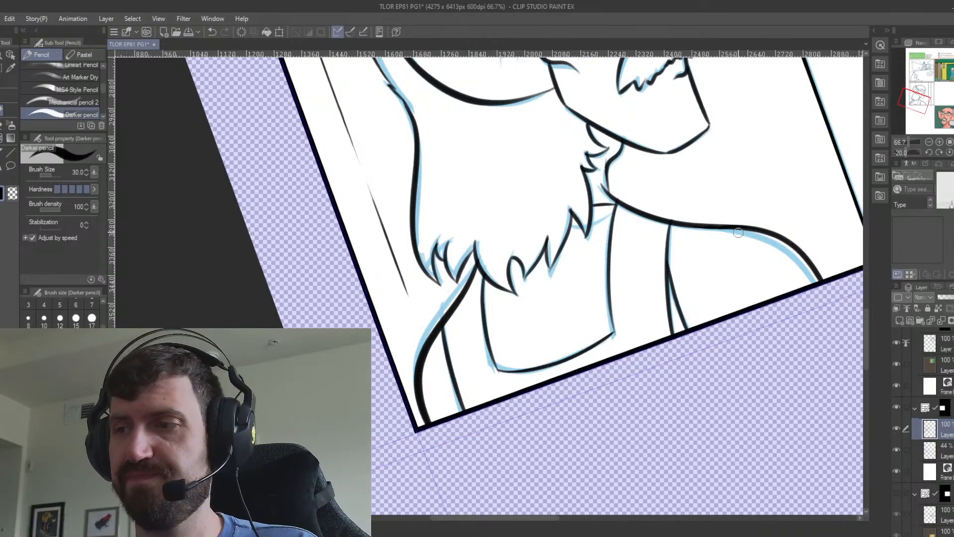
Delete the second panel's blue sketch layer, leaving only the finished line art.
left_click_drag(538, 152, 543, 362)
left_click_drag(627, 254, 503, 269)
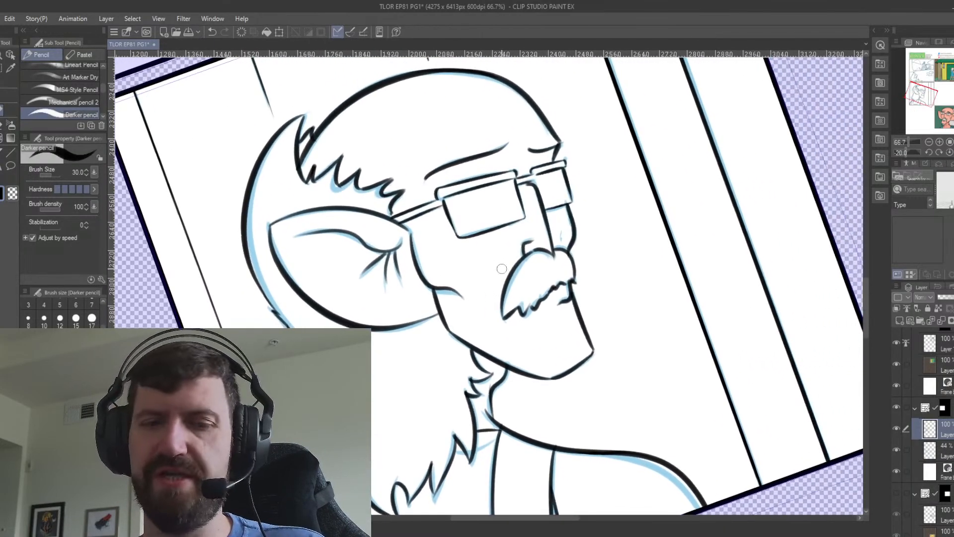
scroll(503, 274, "down", 1)
scroll(502, 271, "down", 1)
key("ctrl+at")
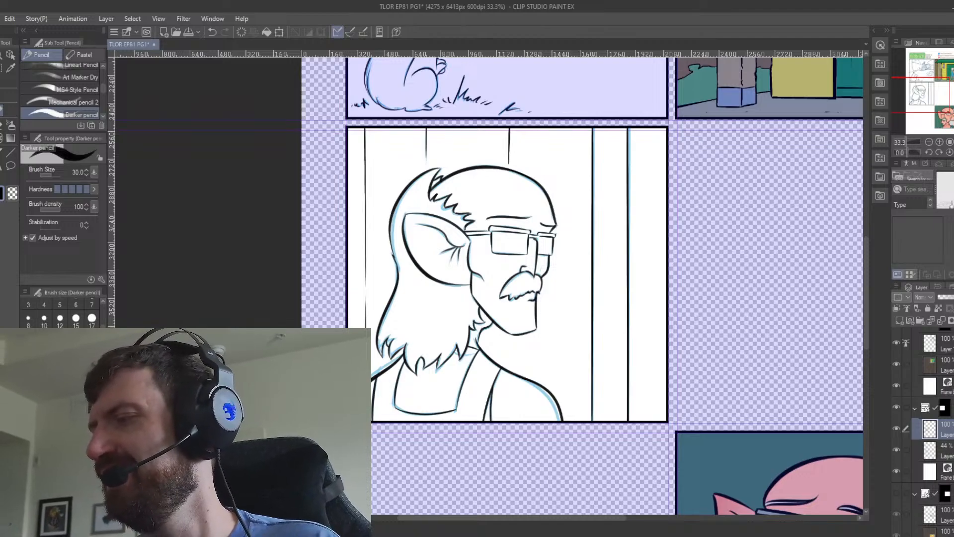
left_click(951, 456)
left_click(953, 321)
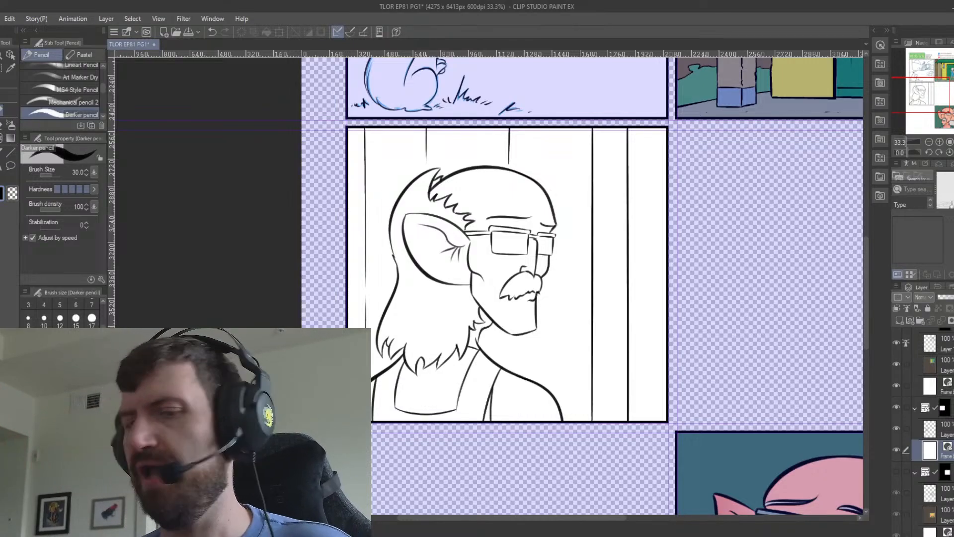
Sample a skin colour from the man in the coloured portrait panel.
key("i")
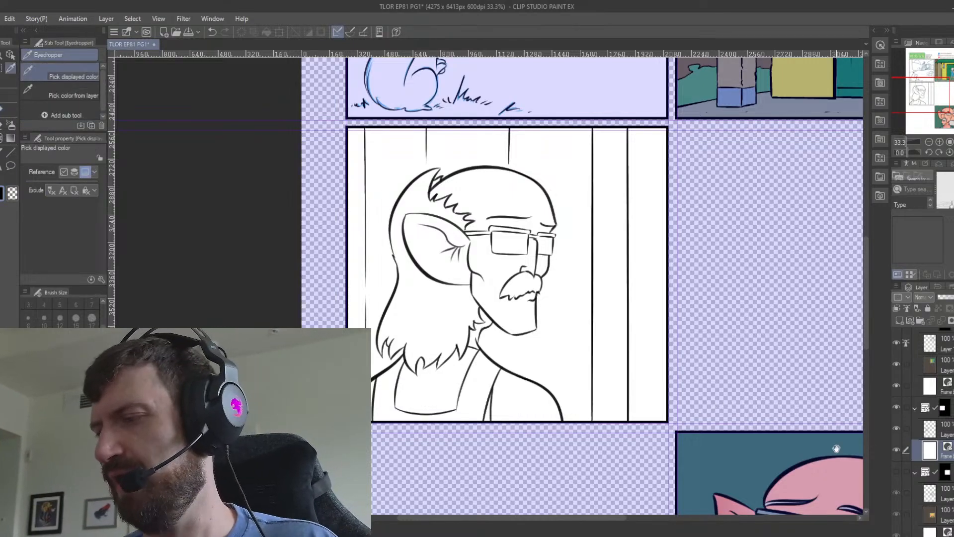
mouse_move(828, 454)
left_mouse_down()
mouse_move(792, 418)
mouse_move(736, 421)
left_mouse_up()
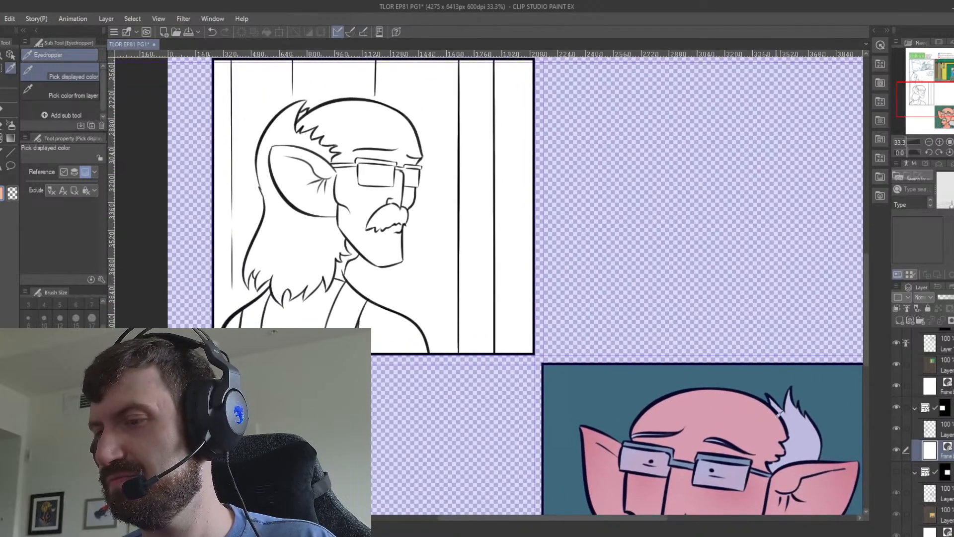
left_click_drag(692, 369, 798, 458)
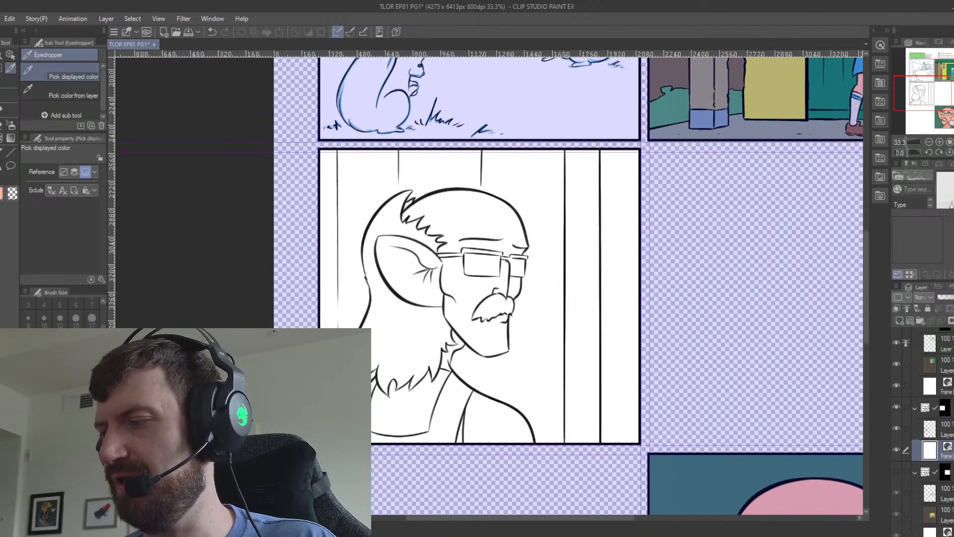
Add a new layer beneath the second panel's line art and fill it with a dark olive grey.
left_click(904, 321)
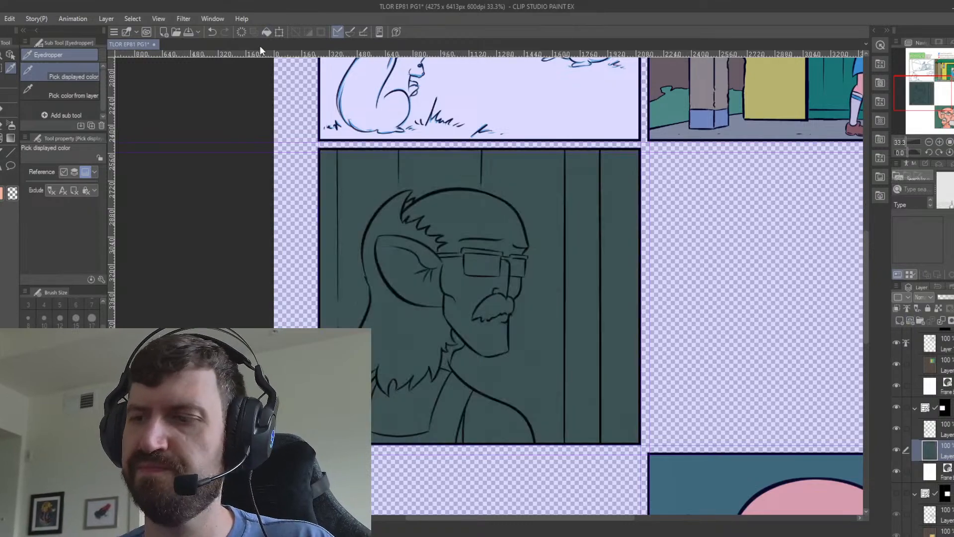
key("alt+BackSpace")
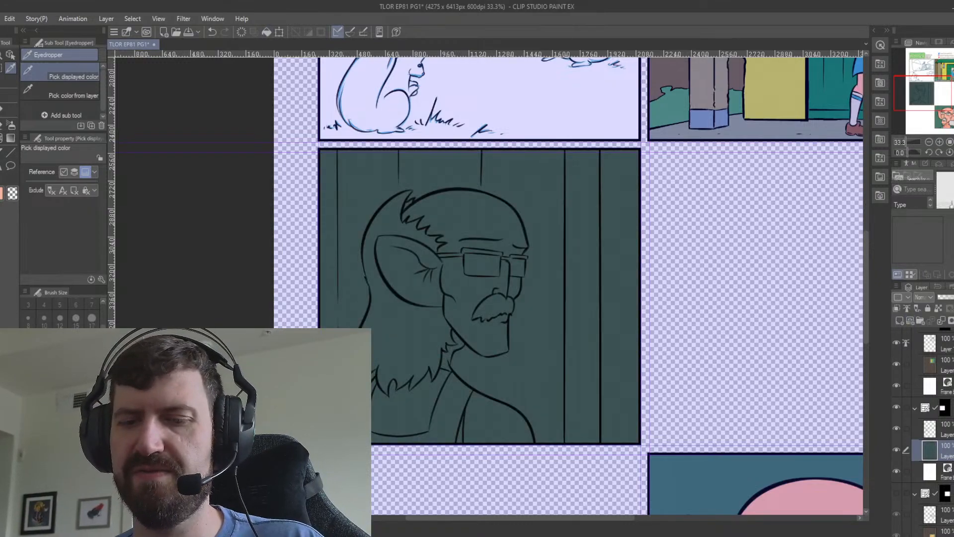
left_click(271, 31)
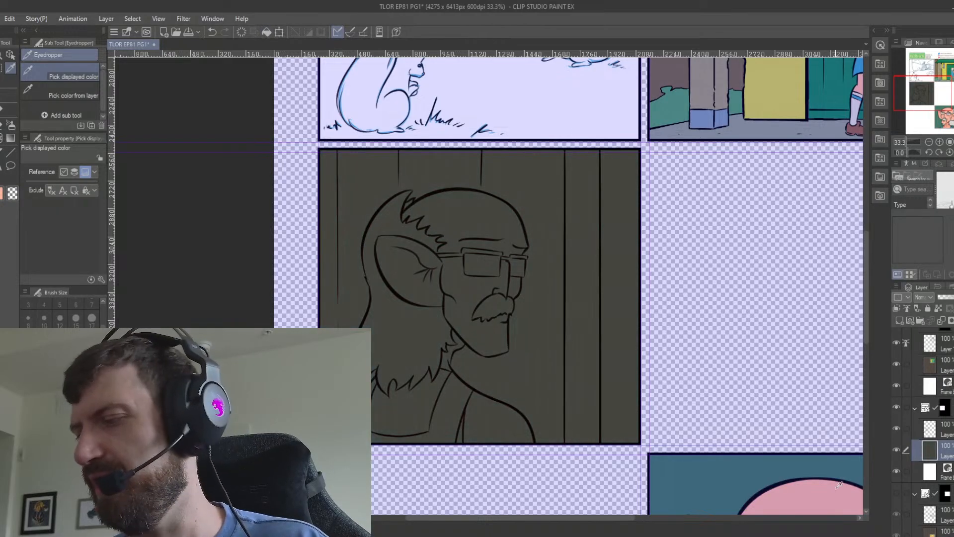
Sample the portrait's white hair colour and make the second panel's line art the reference for filling the colour layer.
left_click_drag(817, 462, 726, 301)
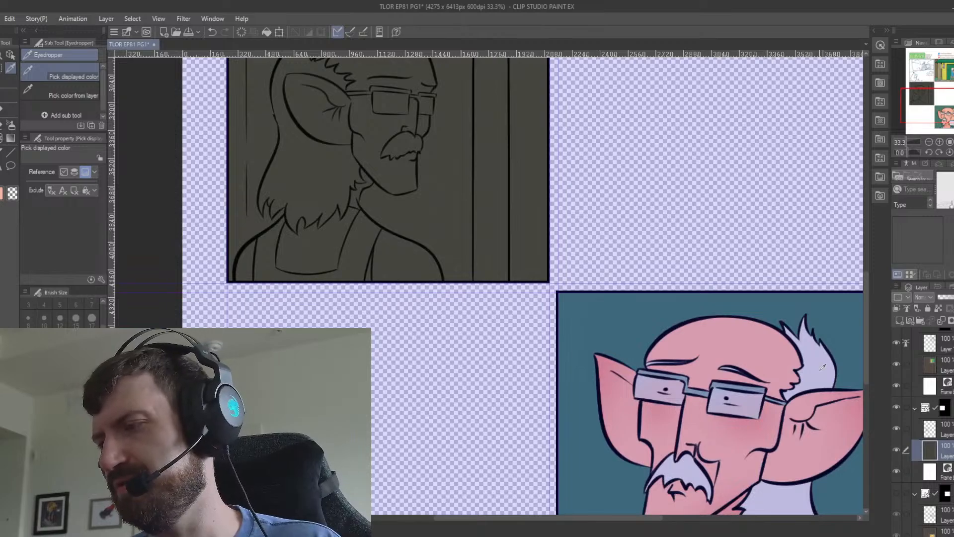
left_click_drag(596, 250, 678, 446)
left_click(930, 428)
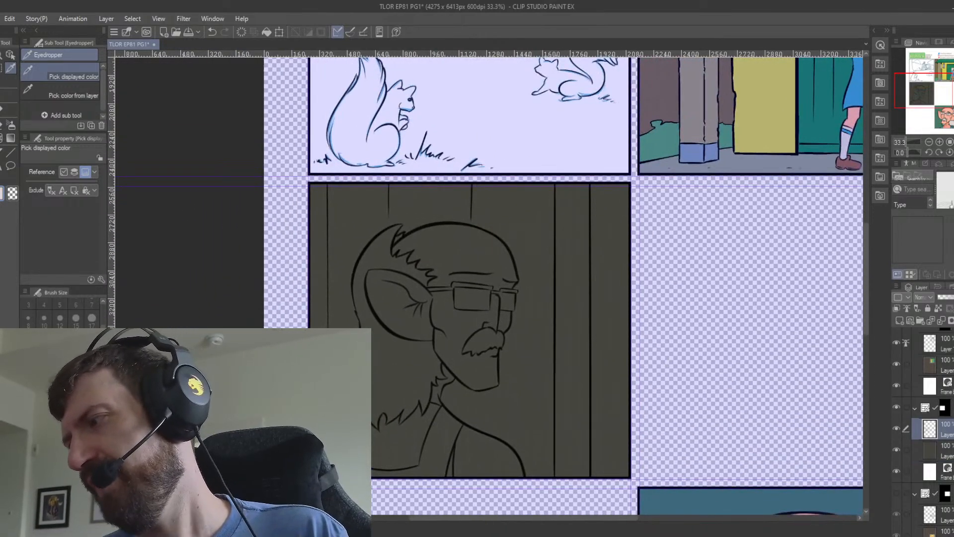
left_click(930, 450)
key("g")
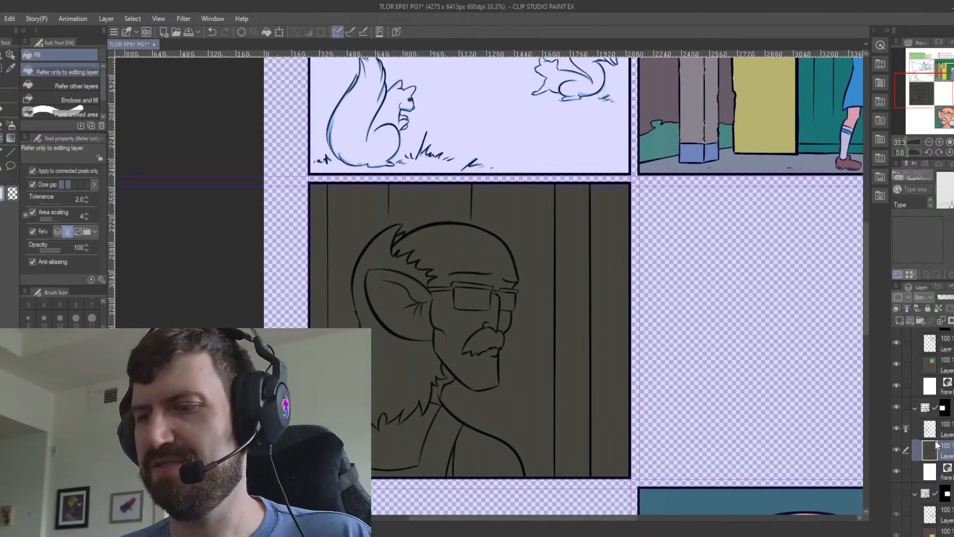
Fill the man's hair and beard, moustache and undershirt with the sampled white.
left_click(394, 253)
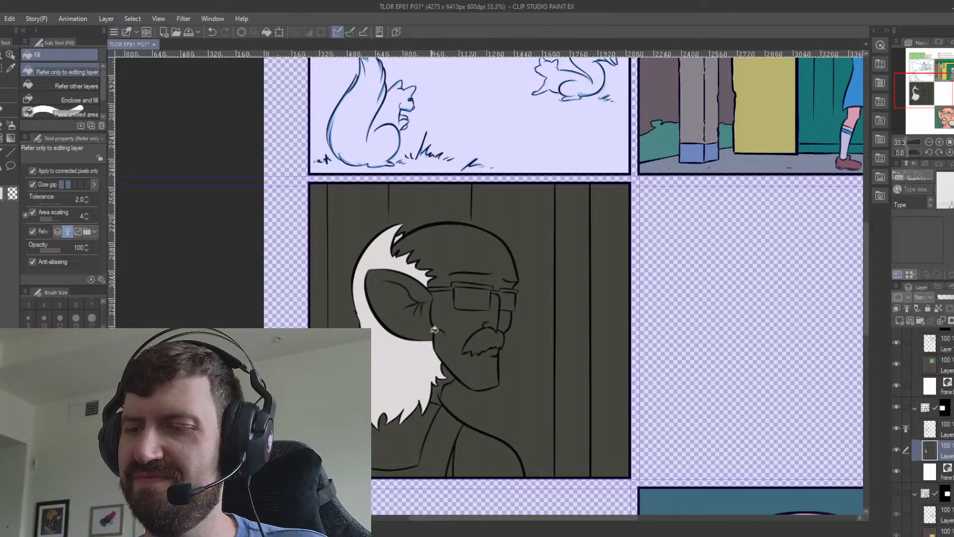
left_click(496, 338)
scroll(491, 351, "down", 2)
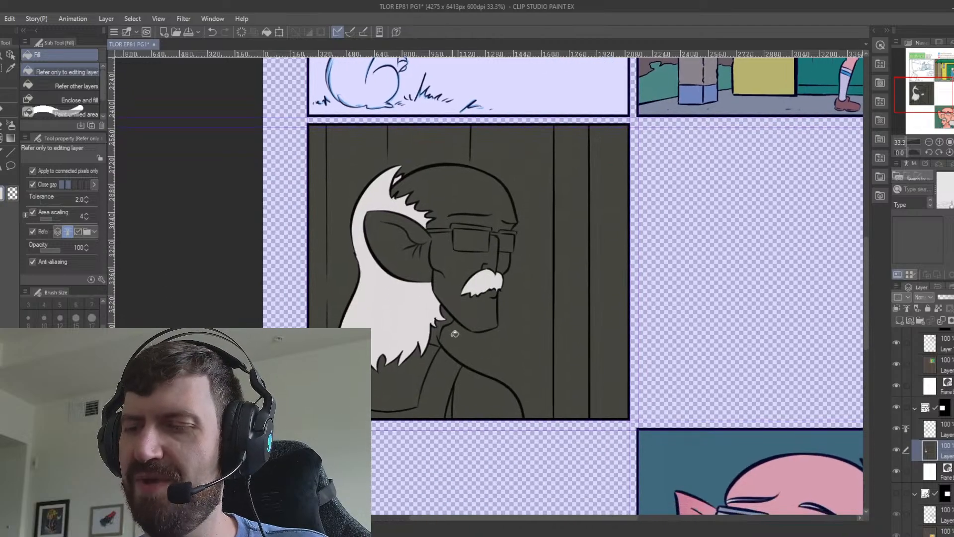
left_click(446, 356)
left_click(451, 410)
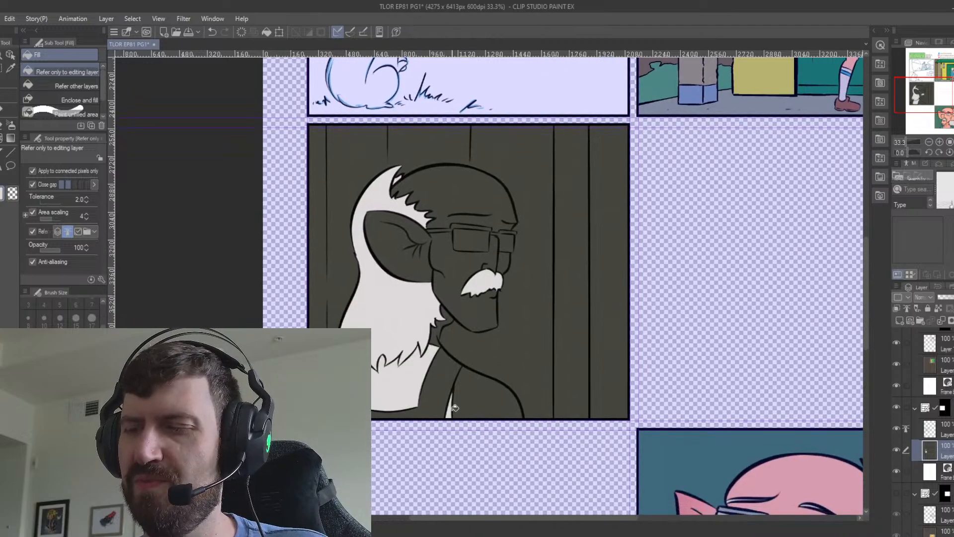
Fill the man's shoulder, neck, ear, face and forehead in the second-row panel with the sampled peach skin colour.
left_click(484, 385)
left_click(440, 324)
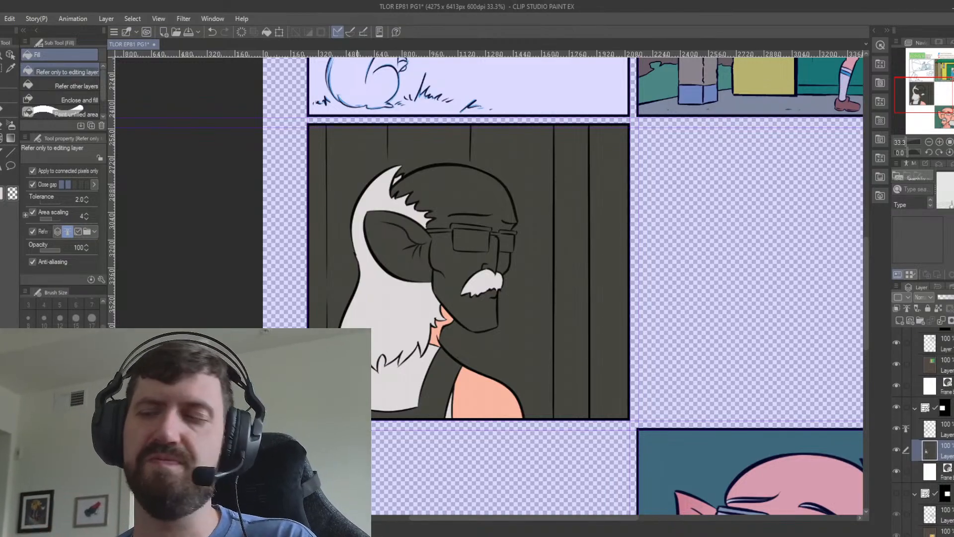
left_click(416, 257)
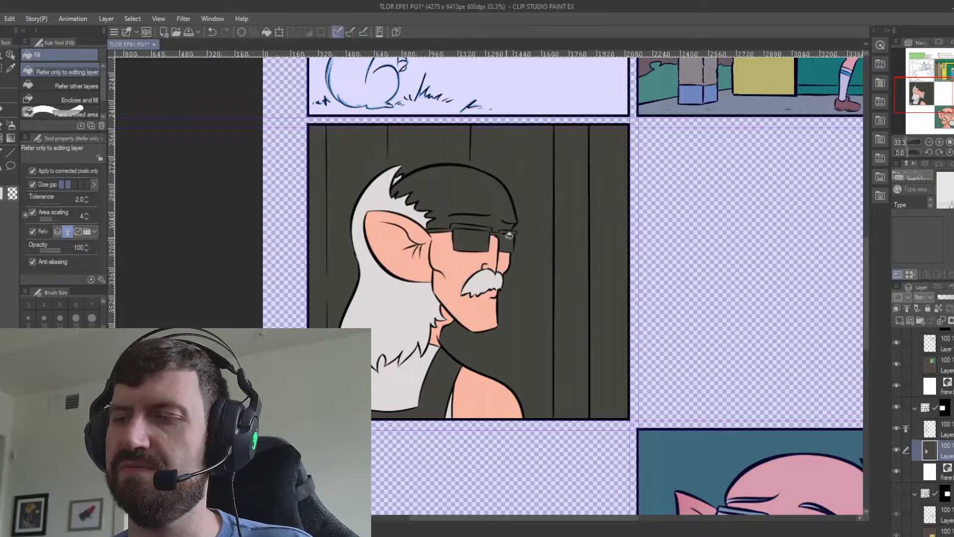
left_click(502, 215)
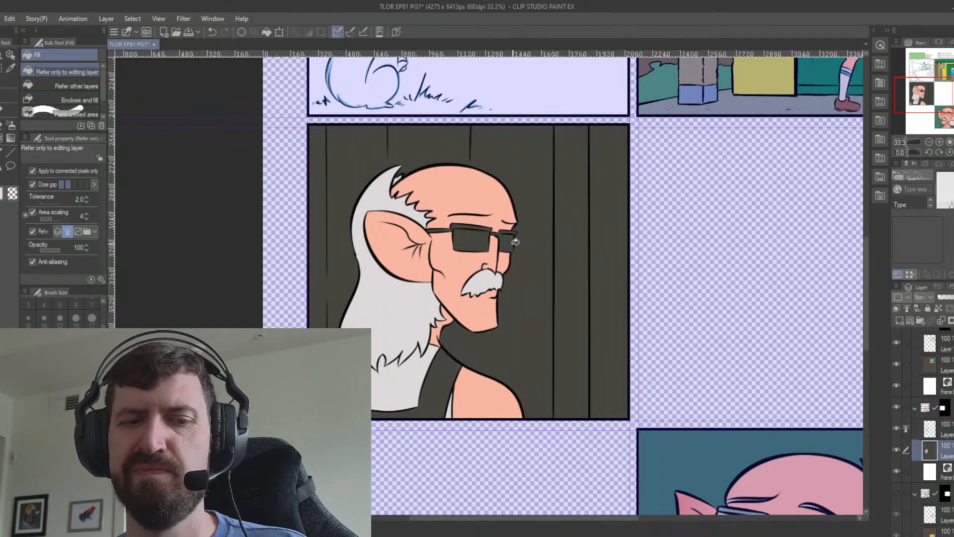
Sample the glasses lens colour from the coloured portrait panel.
key("i")
left_click_drag(739, 428, 619, 282)
left_click_drag(694, 415, 624, 267)
left_click_drag(560, 232, 636, 437)
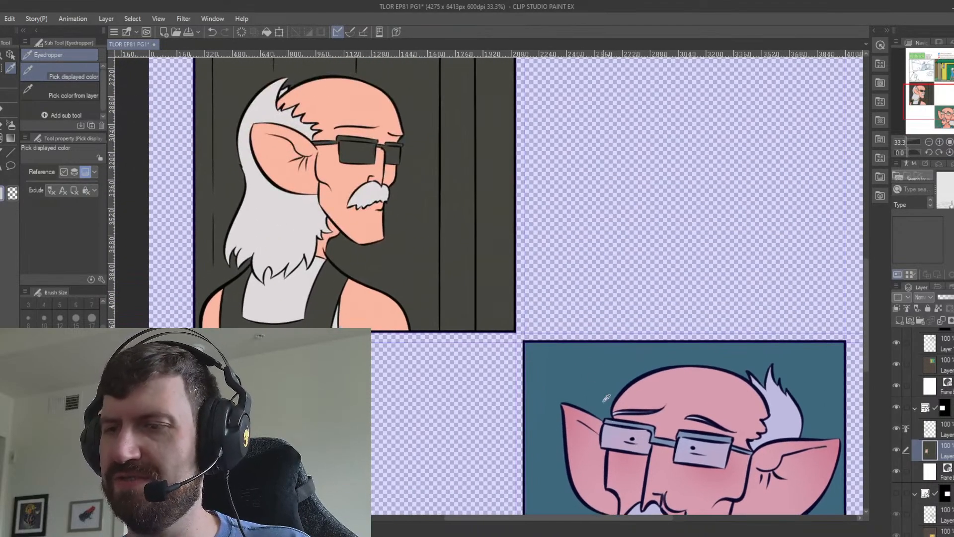
left_click_drag(437, 189, 481, 294)
key("g")
key("g")
left_click(416, 259)
left_click(439, 259)
left_click(445, 259)
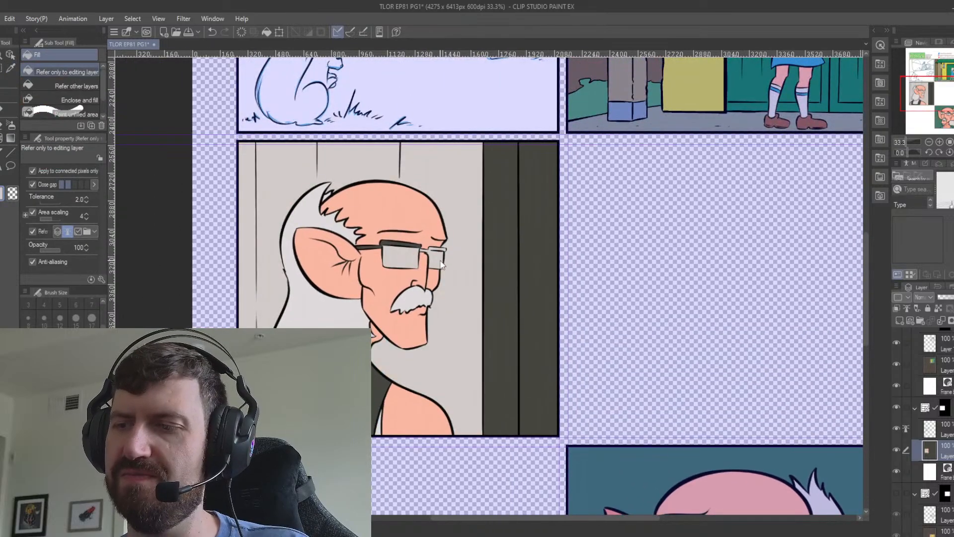
key("ctrl+z")
key("ctrl+z")
key("ctrl+z")
Fill both lenses of the man's glasses with light grey, keeping the fill inside the frames.
key("p")
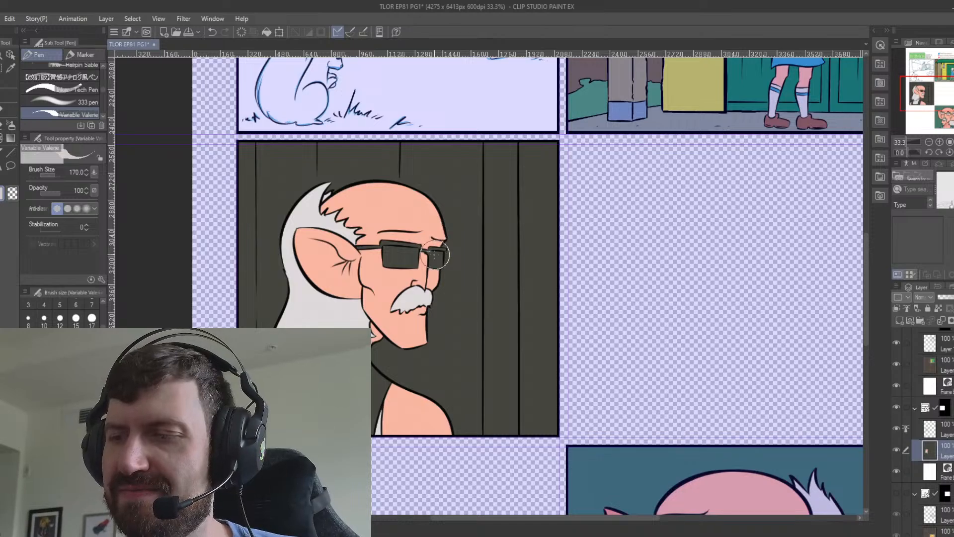
key("g")
left_click(436, 258)
left_click(418, 254)
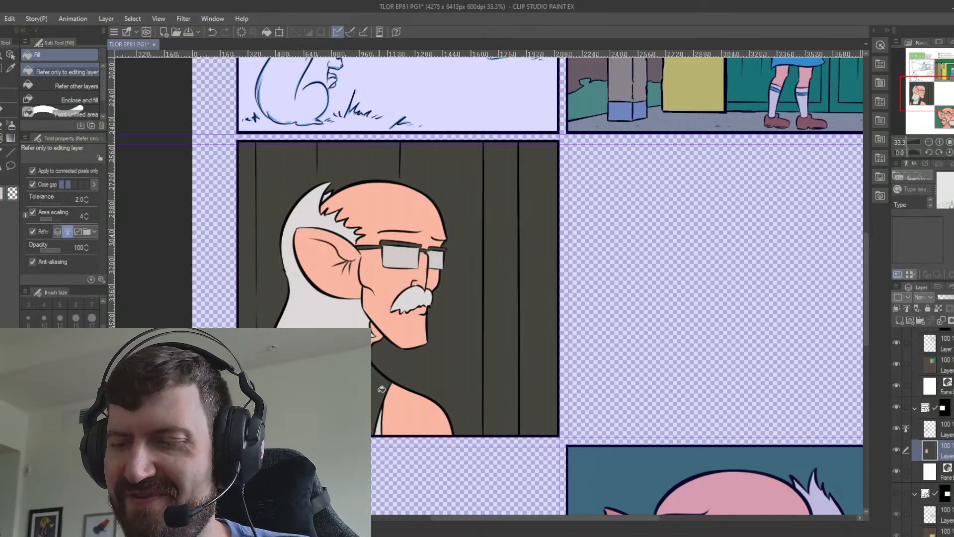
Fill the man's tank top with blue and his glasses frame with a pale grey-green.
left_click(387, 366)
key("i")
scroll(460, 306, "down", 5)
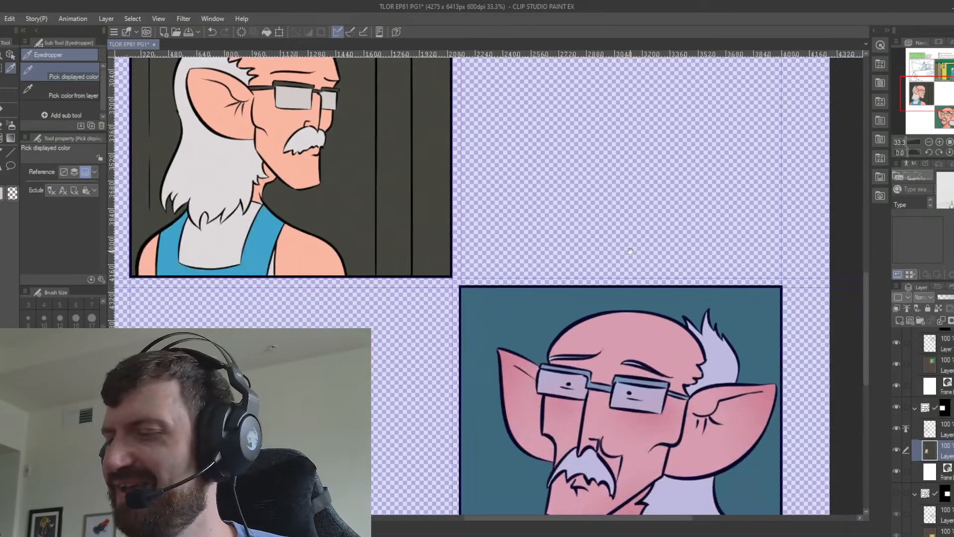
scroll(631, 368, "up", 5)
key("g")
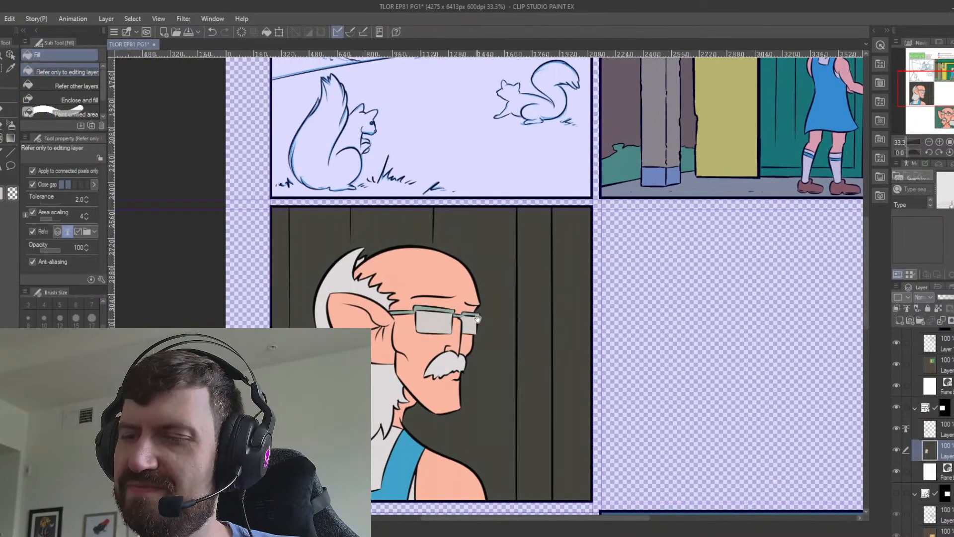
left_click_drag(514, 364, 482, 346)
Sample the green door colour from the porch panel and fill the boards behind the man with green.
scroll(503, 358, "down", 1)
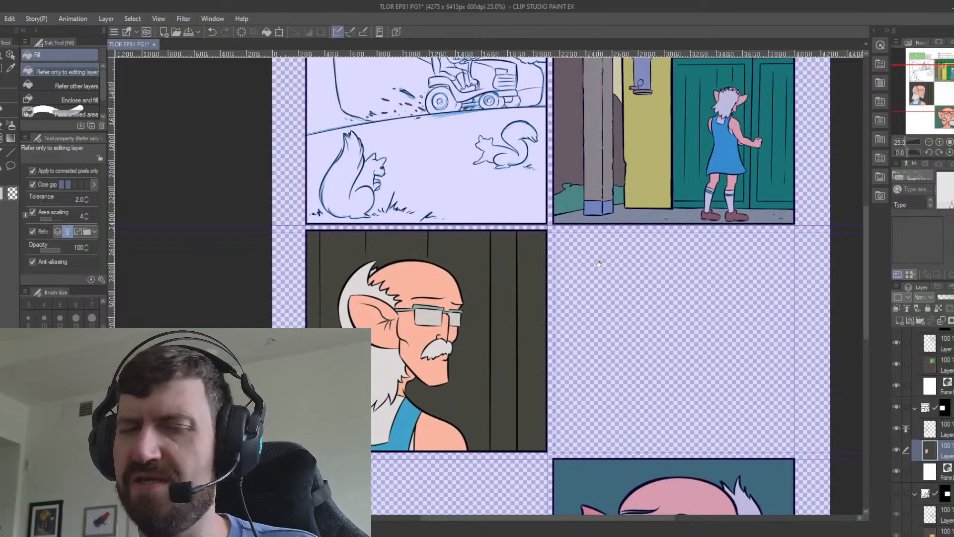
left_click_drag(599, 264, 561, 354)
key("i")
left_click(731, 256)
key("g")
key("g")
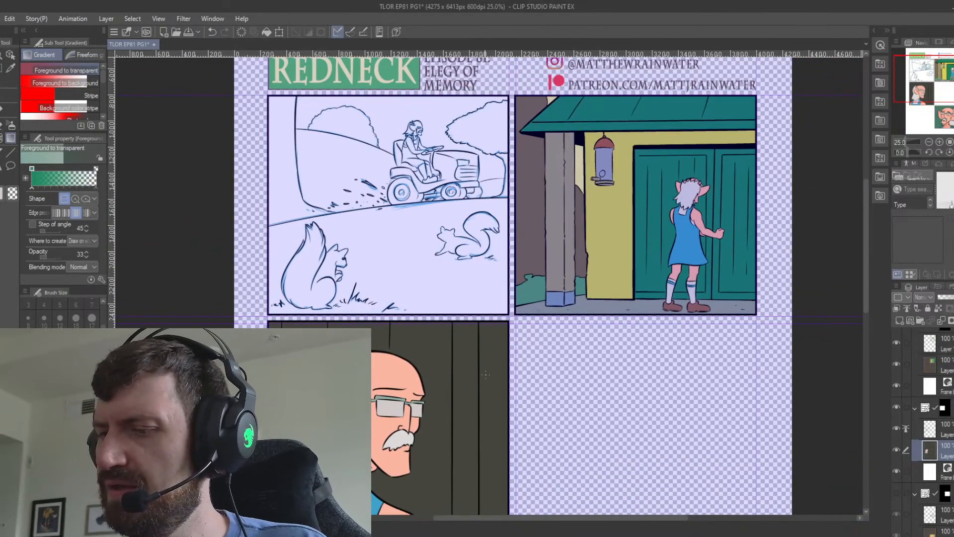
left_click(492, 367)
left_click(465, 358)
left_click(428, 347)
left_click_drag(478, 416, 505, 403)
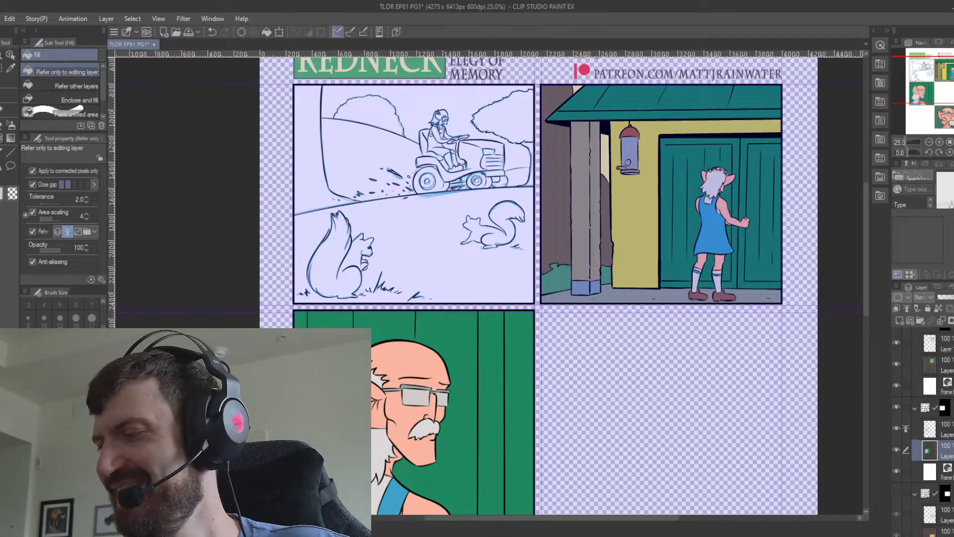
Delete the blue sketch layer of the tractor panel and add a new layer beneath its line art.
scroll(934, 433, "up", 4)
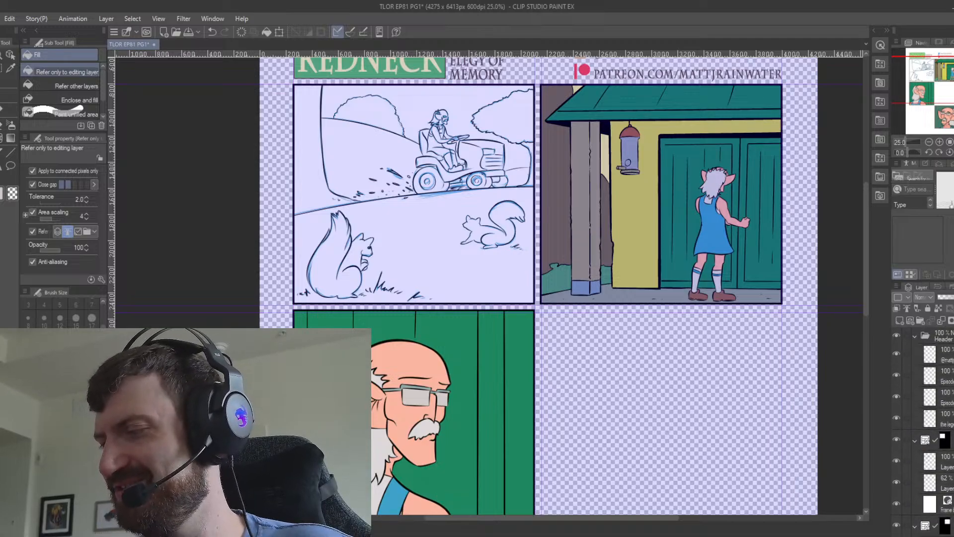
left_click(944, 483)
key("Delete")
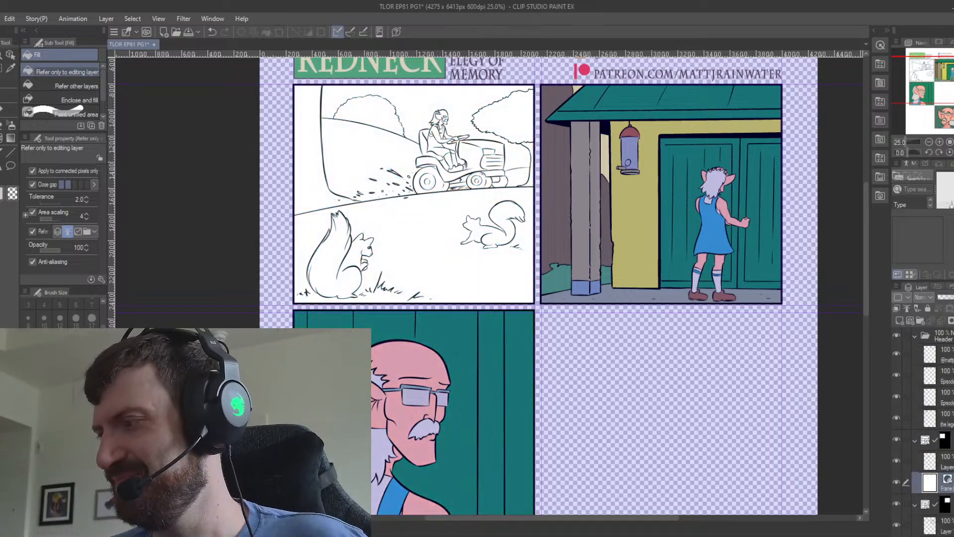
left_click(950, 467)
left_click(899, 320)
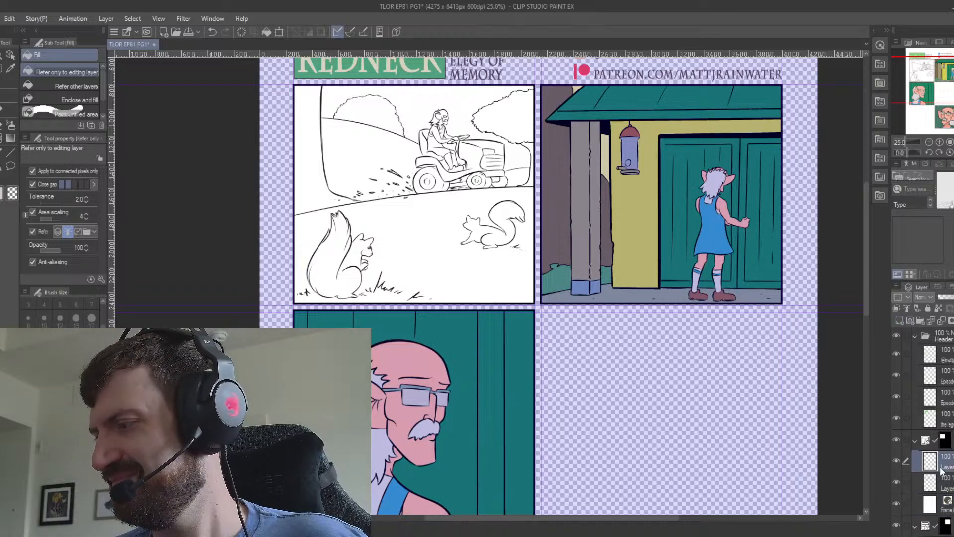
left_click_drag(945, 491, 944, 494)
Fill the tractor panel's new layer with dark slate blue and make its line art the reference layer.
left_click(949, 463)
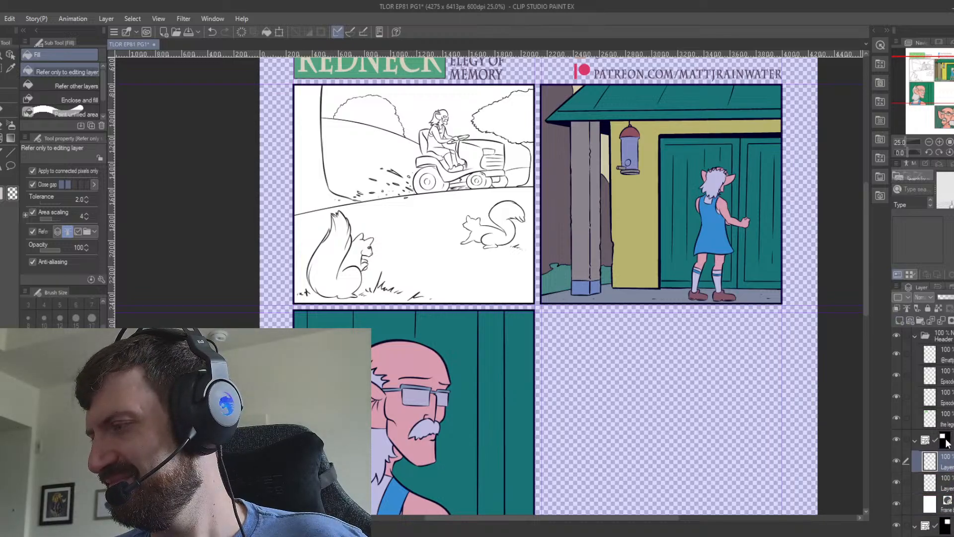
left_click(906, 309)
left_click(948, 486)
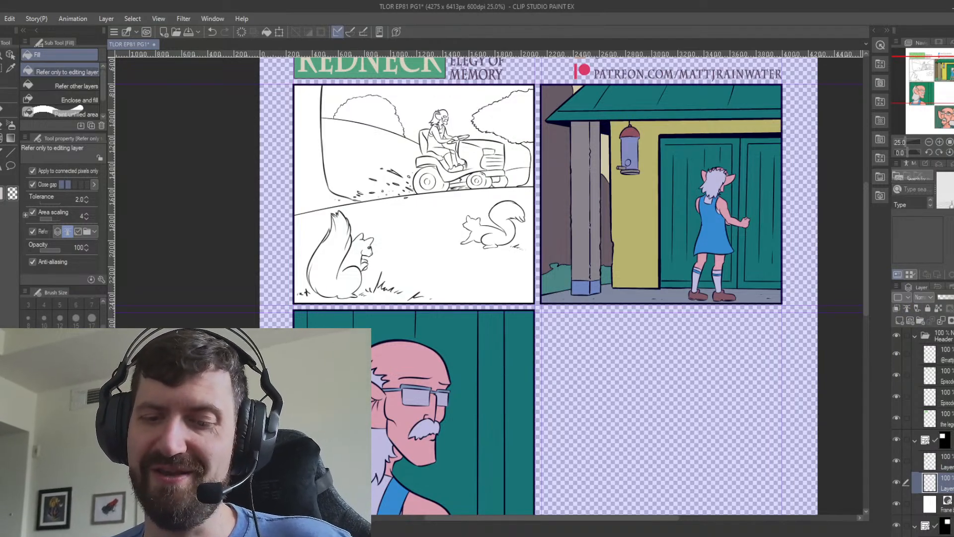
left_click(266, 32)
left_click(936, 461)
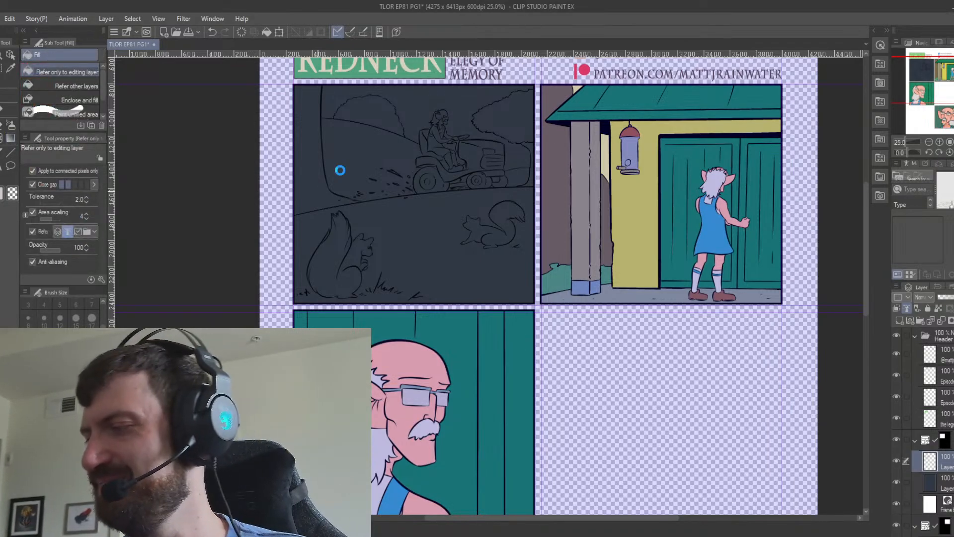
key("ctrl+z")
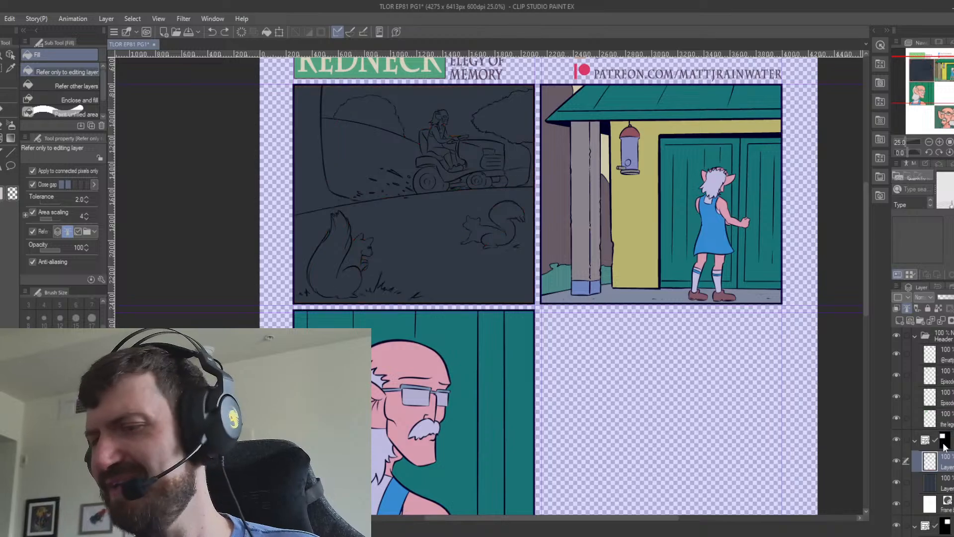
left_click(929, 481)
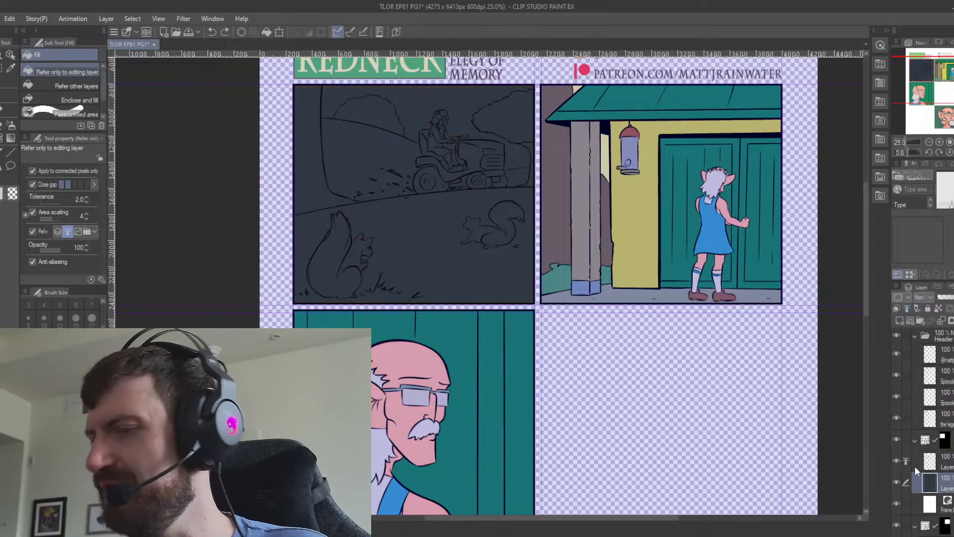
Fill the large tree trunk and the small trunk at the far edge of the tractor panel with orange.
left_click(315, 179)
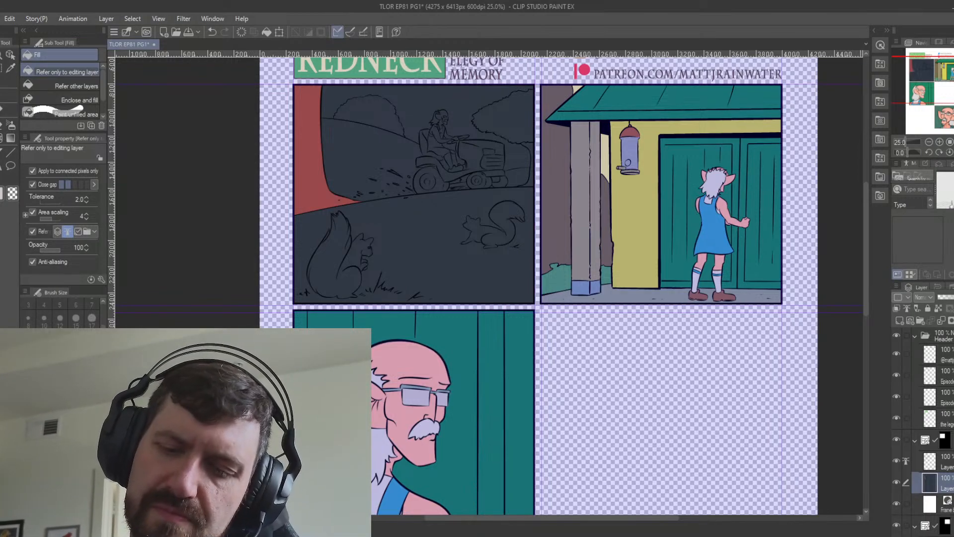
left_click(314, 152)
left_click(530, 149)
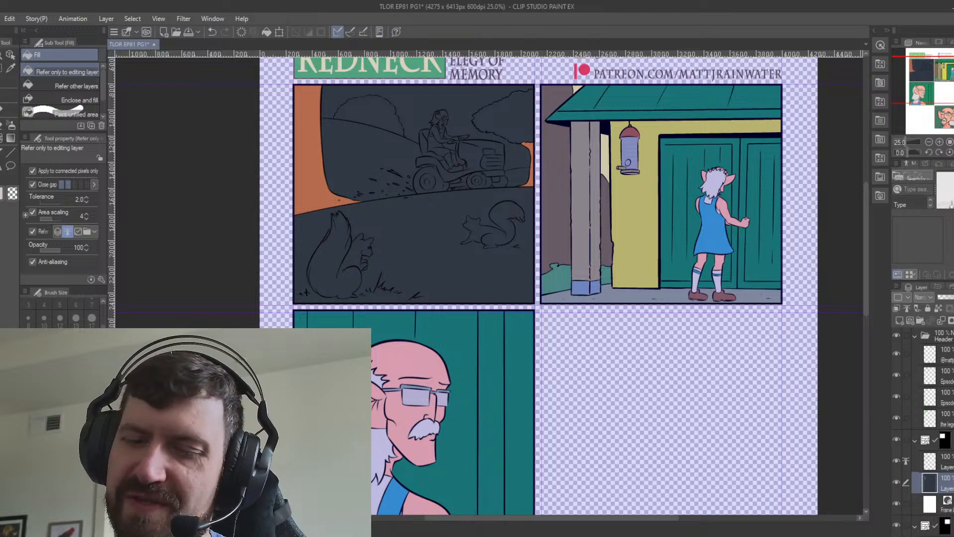
Fill the overhanging tree foliage with medium green and the distant bush with yellow-green.
left_click(521, 119)
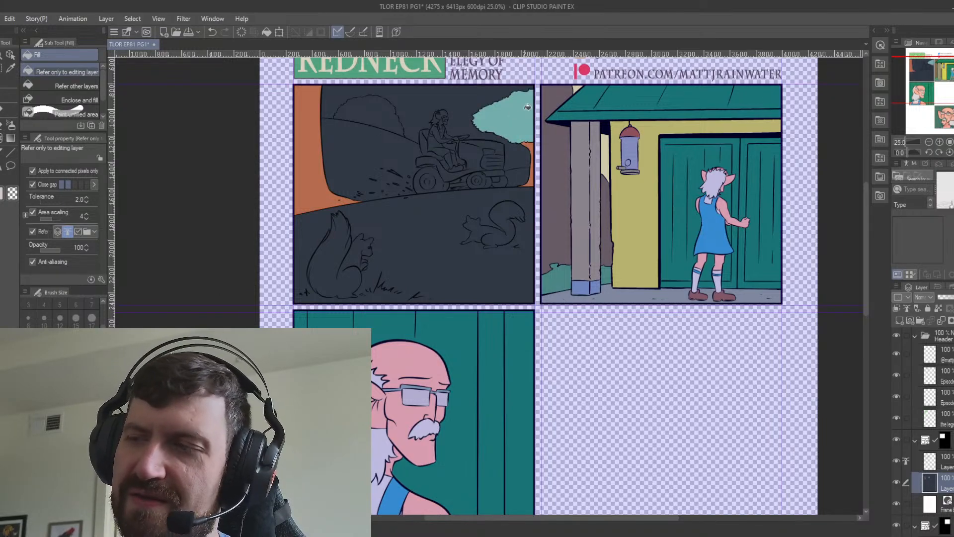
left_click(525, 113)
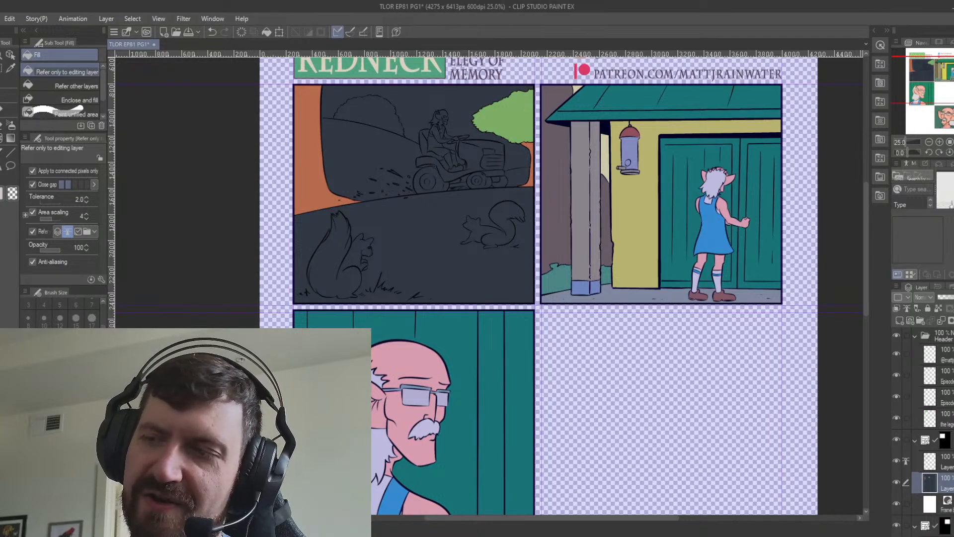
left_click(387, 111)
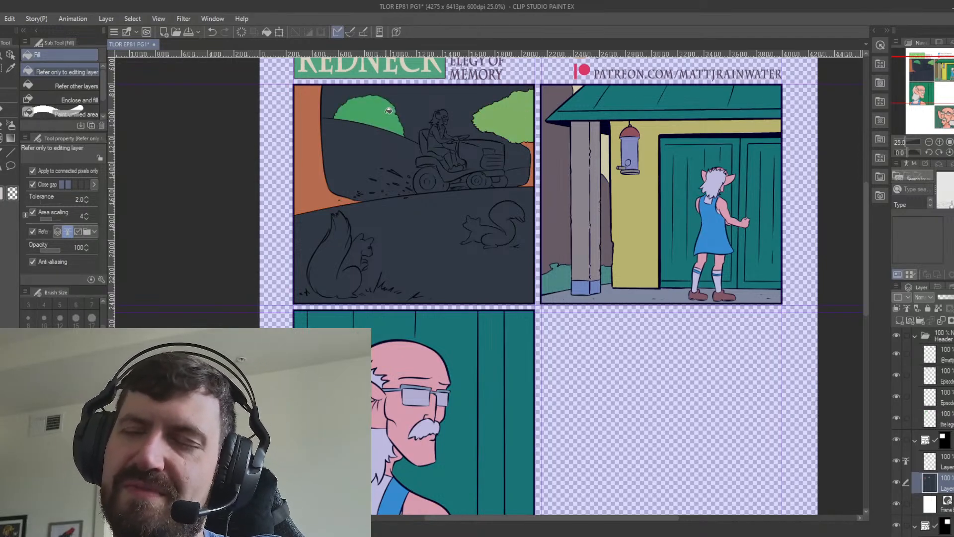
left_click(506, 114)
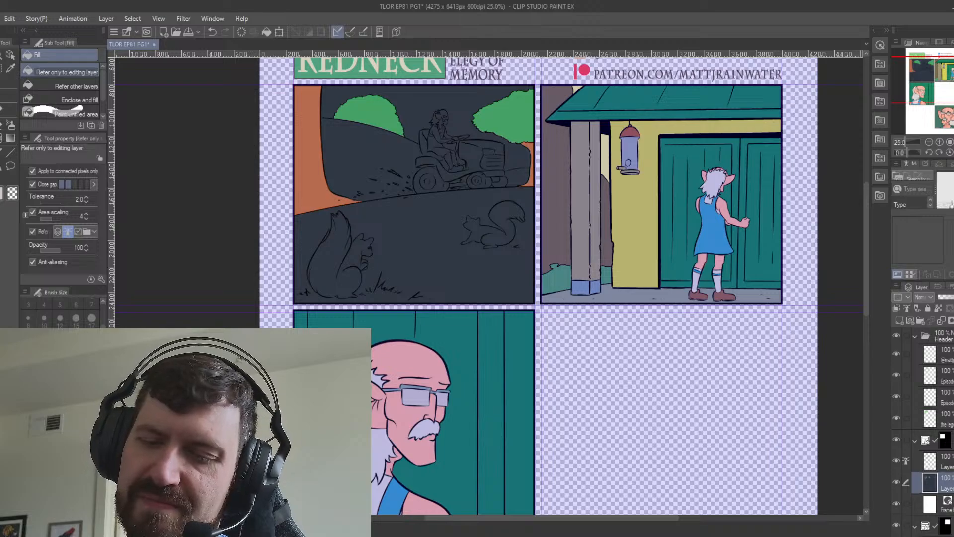
left_click(386, 110)
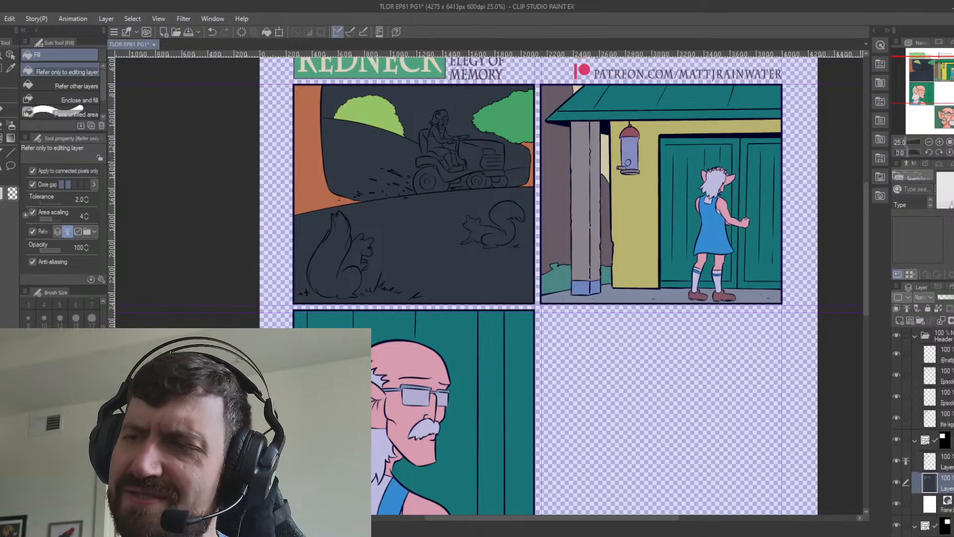
Fill the sky behind the tractor with golden yellow.
left_click(486, 100)
scroll(486, 100, "up", 2)
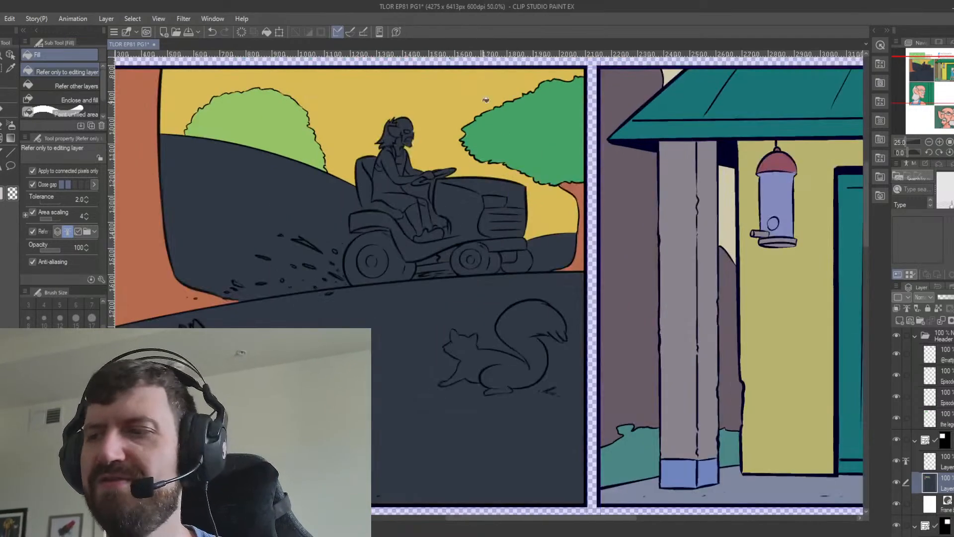
left_click_drag(429, 348, 448, 424)
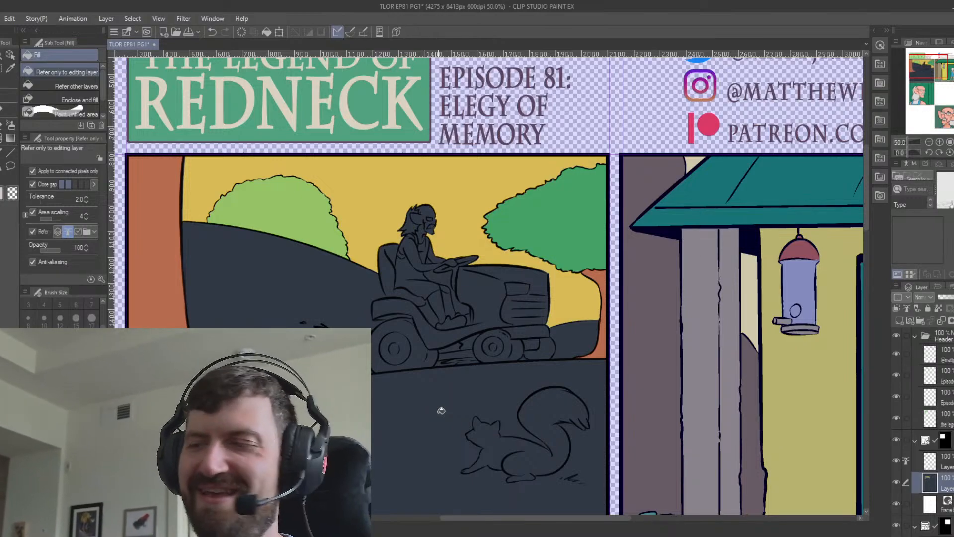
Fill the foreground grass around the squirrels with light yellow-green.
key("i")
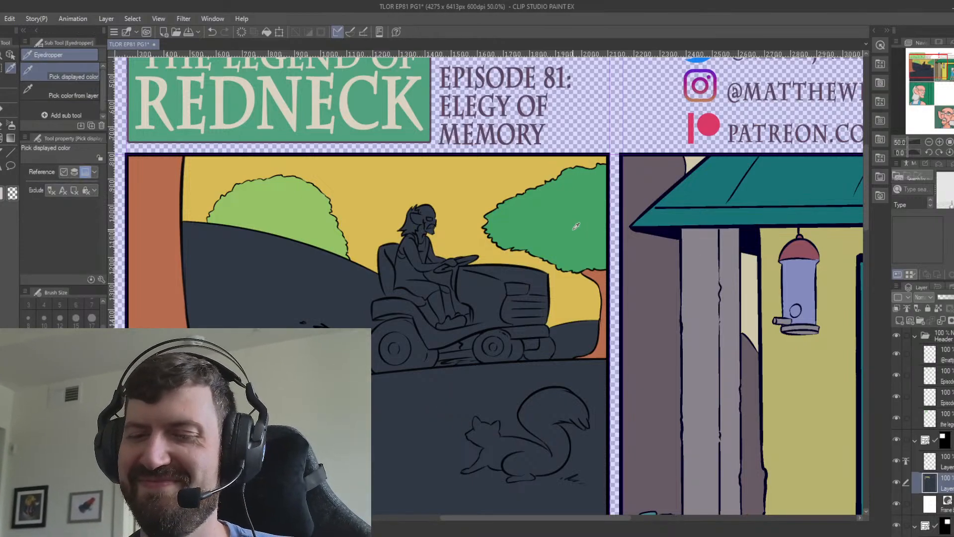
scroll(502, 341, "down", 4)
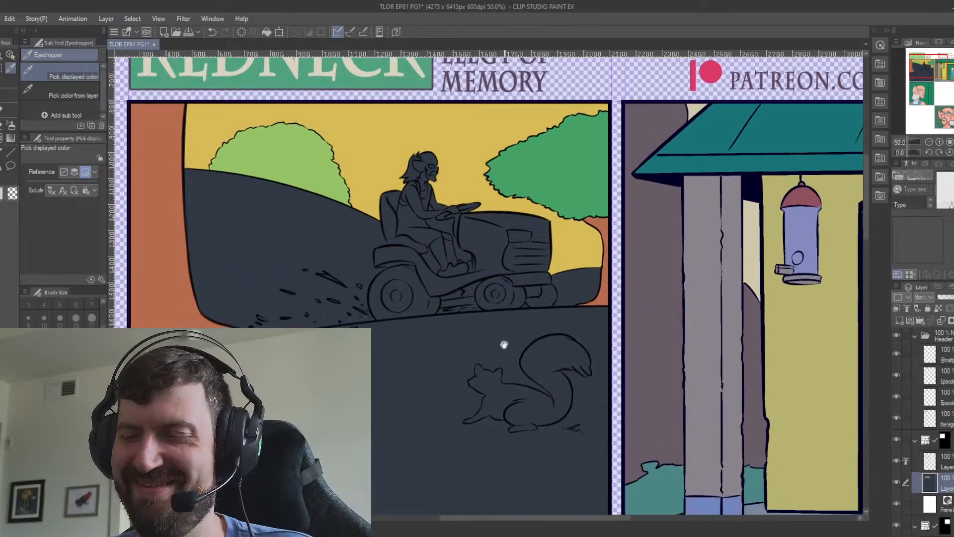
key("g")
left_click(529, 408)
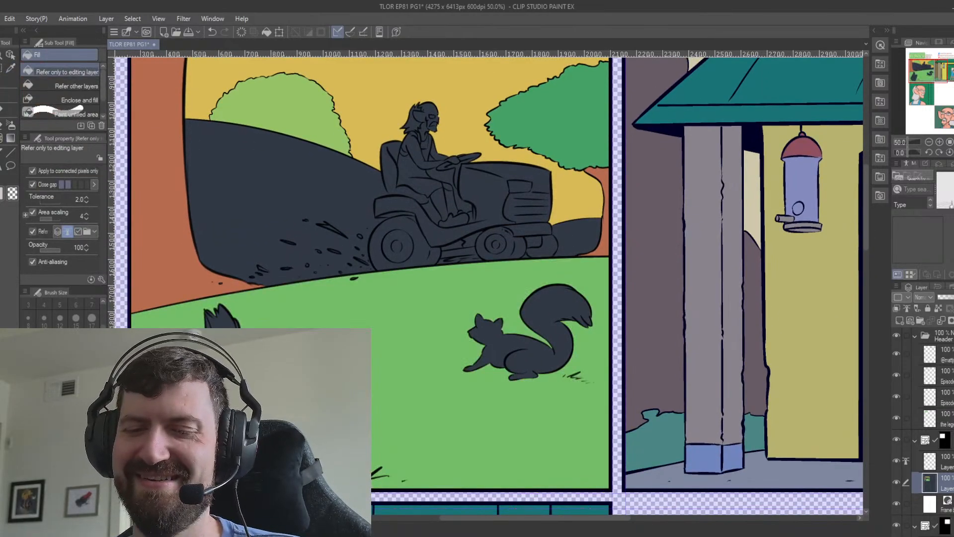
left_click(438, 386)
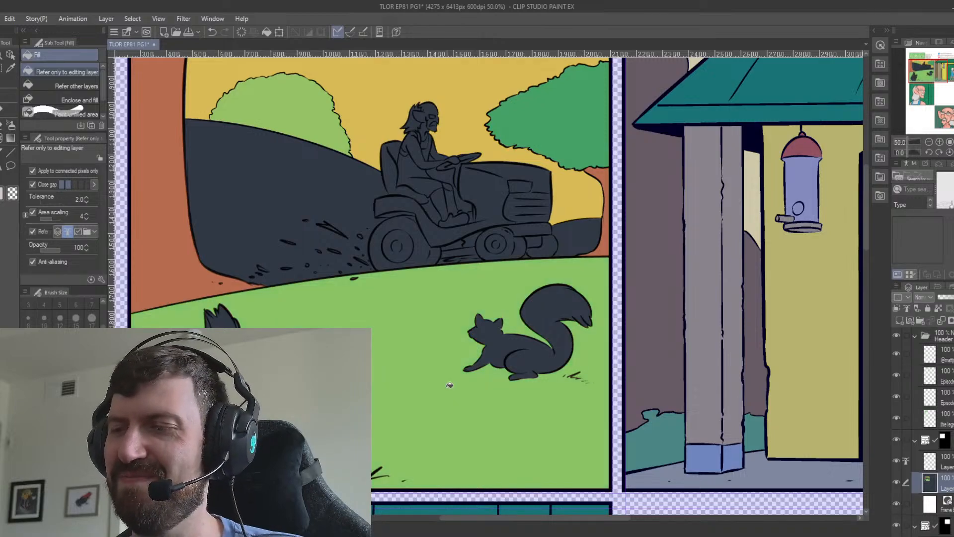
Fill the hills behind the tractor, on both sides of it, with pale mint green.
left_click_drag(437, 365, 471, 442)
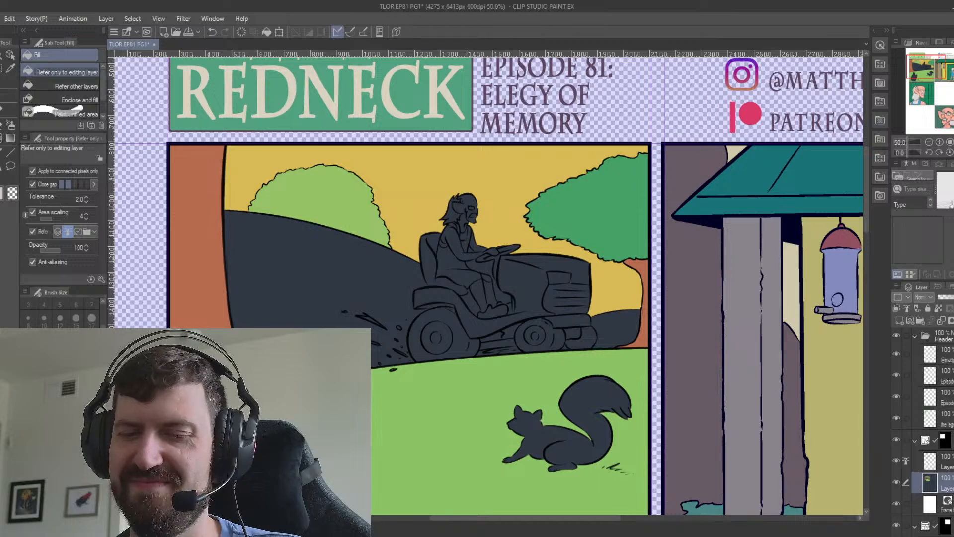
left_click(360, 290)
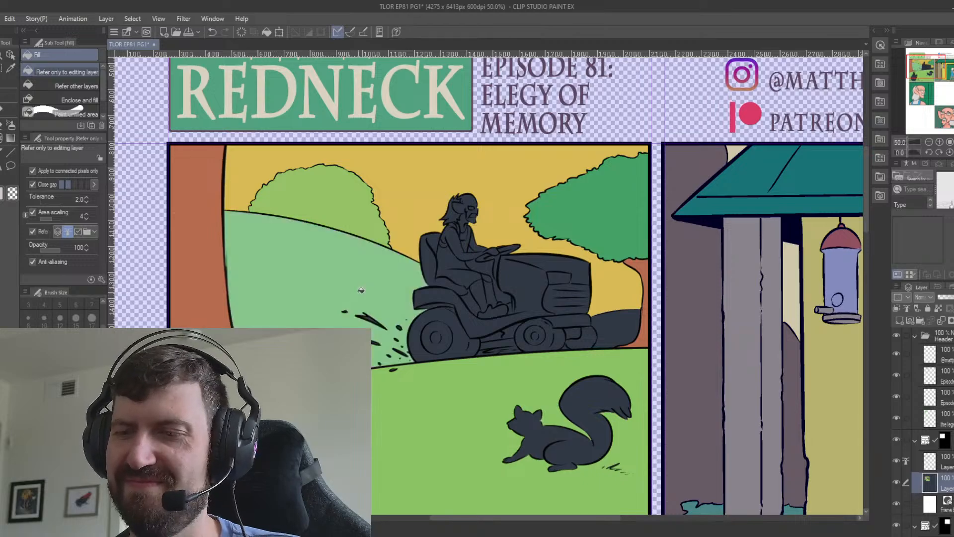
left_click(619, 323)
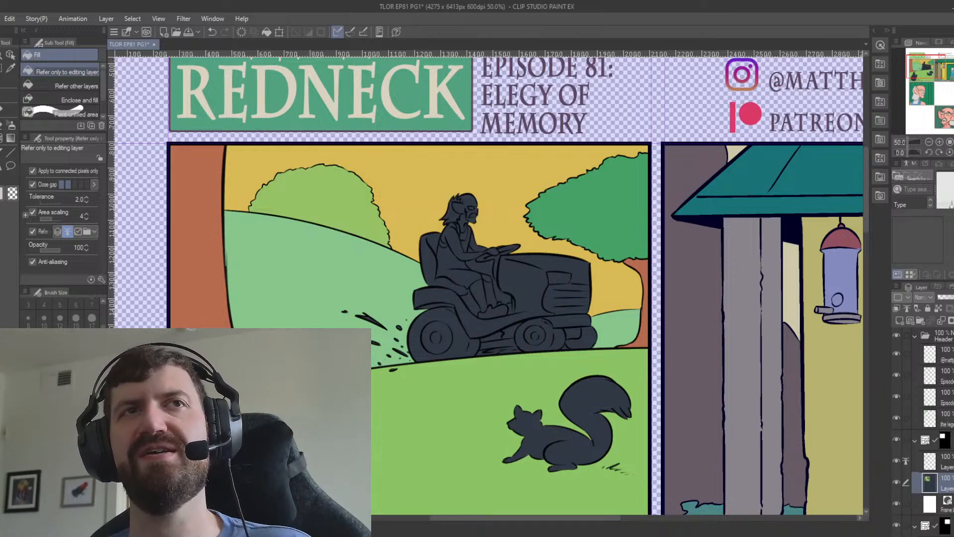
Fill the tractor's tires with greyish brown and colour the gaps beneath its chassis dark olive-brown.
left_click(564, 337)
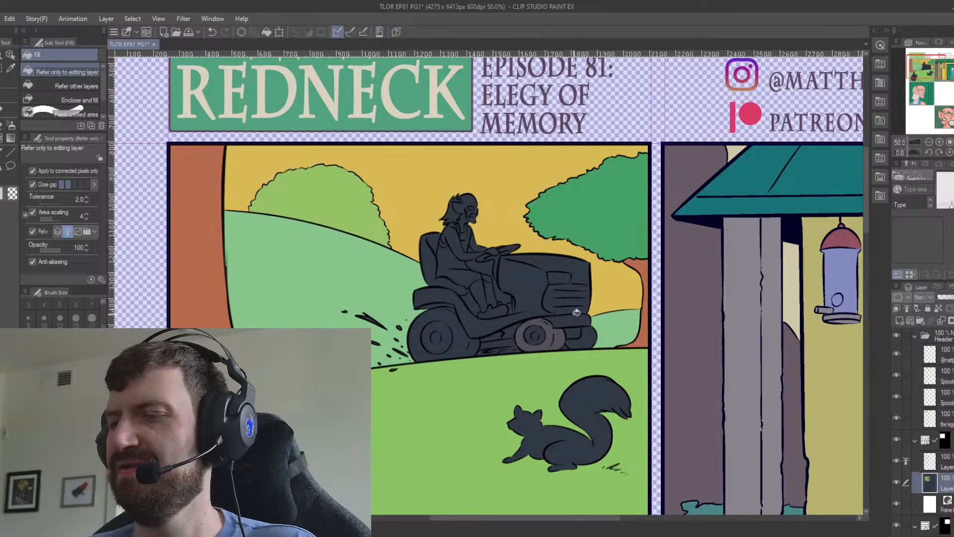
left_click(467, 338)
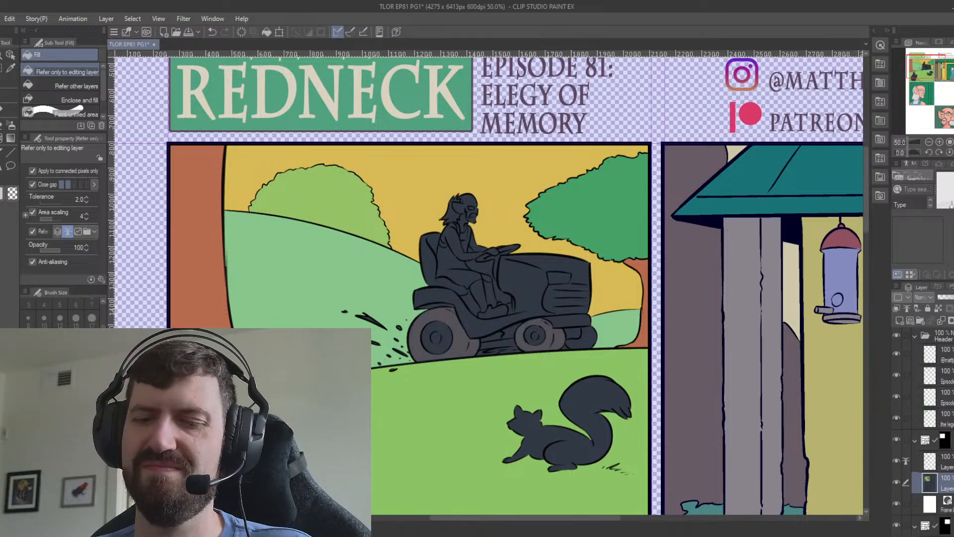
left_click(589, 334)
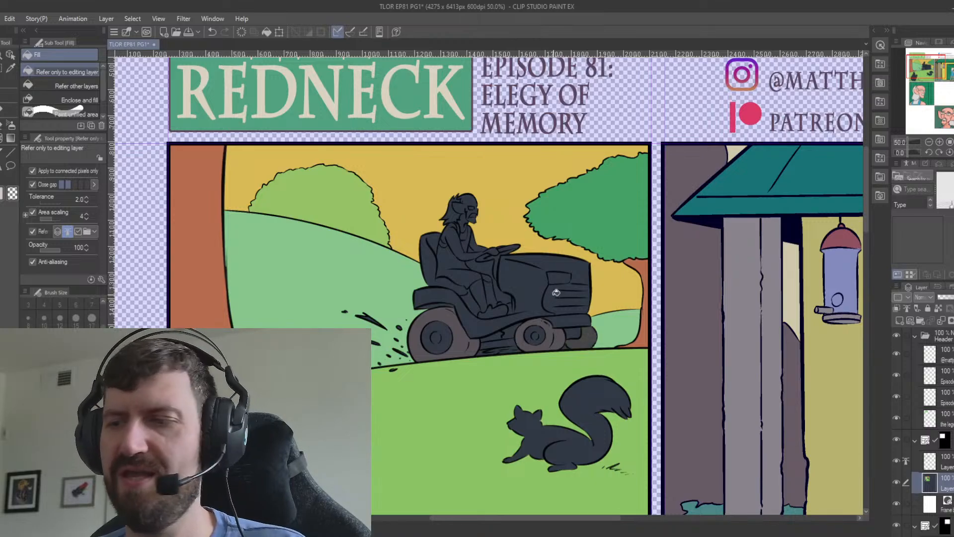
key("p")
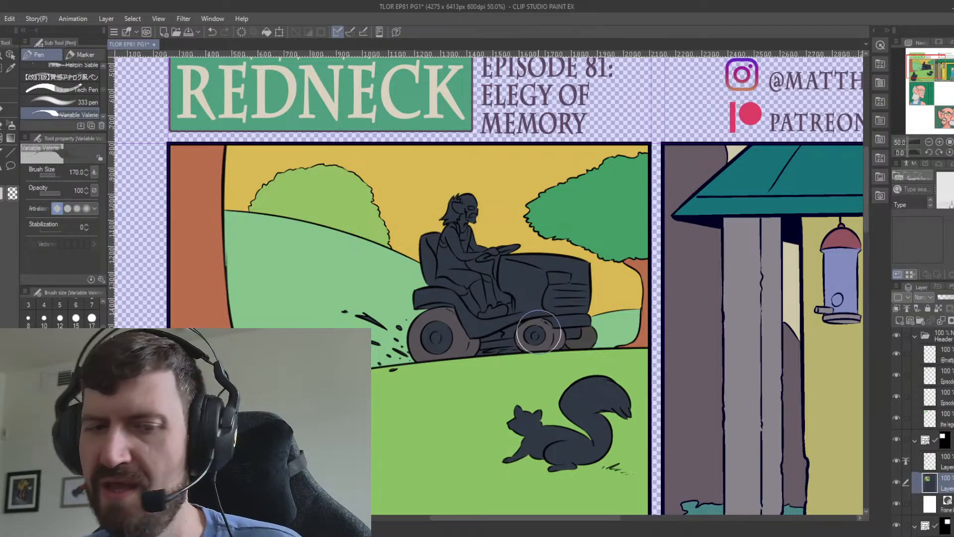
scroll(538, 330, "up", 3)
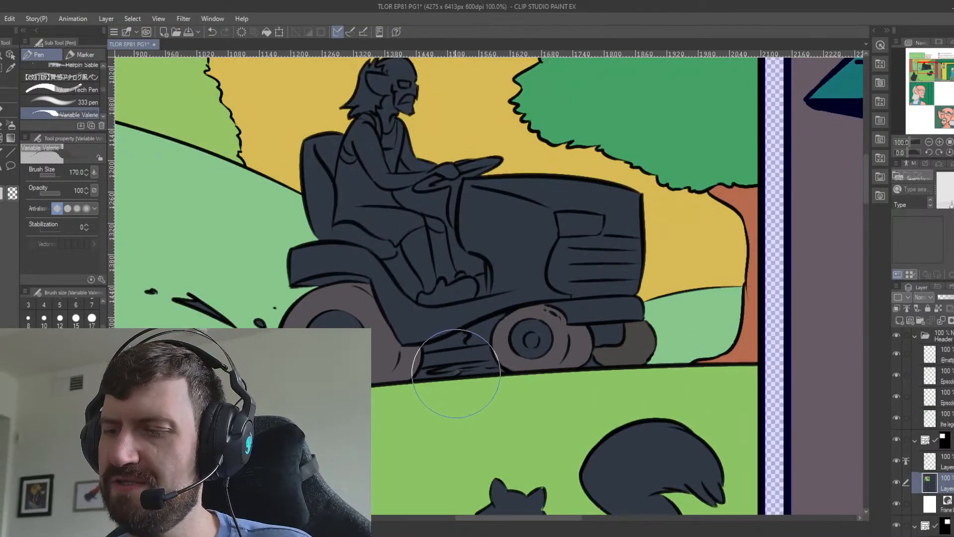
key("g")
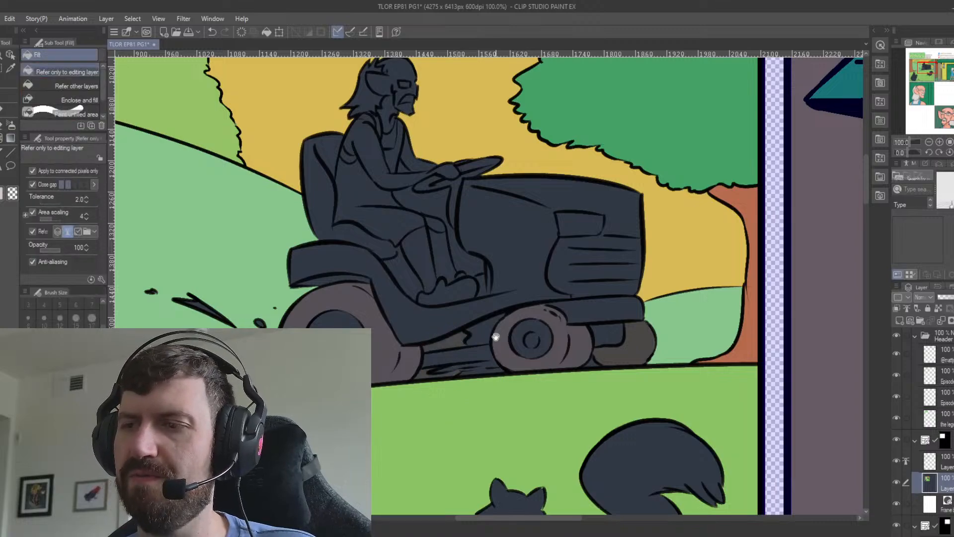
Fill the open gap between the rider's arms, legs and the tractor hood with the golden yellow of the sky.
left_click_drag(484, 315, 474, 423)
key("i")
left_click(479, 244)
key("g")
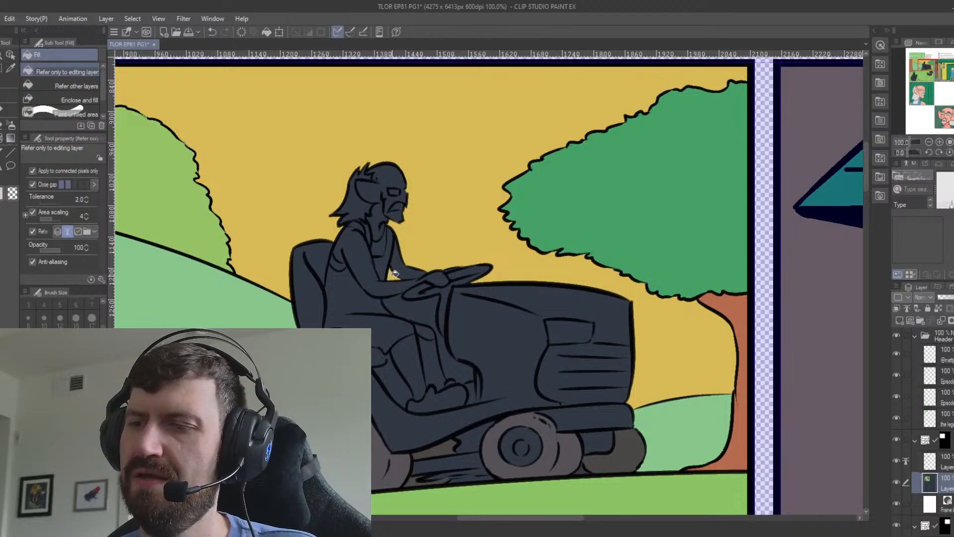
left_click(426, 312)
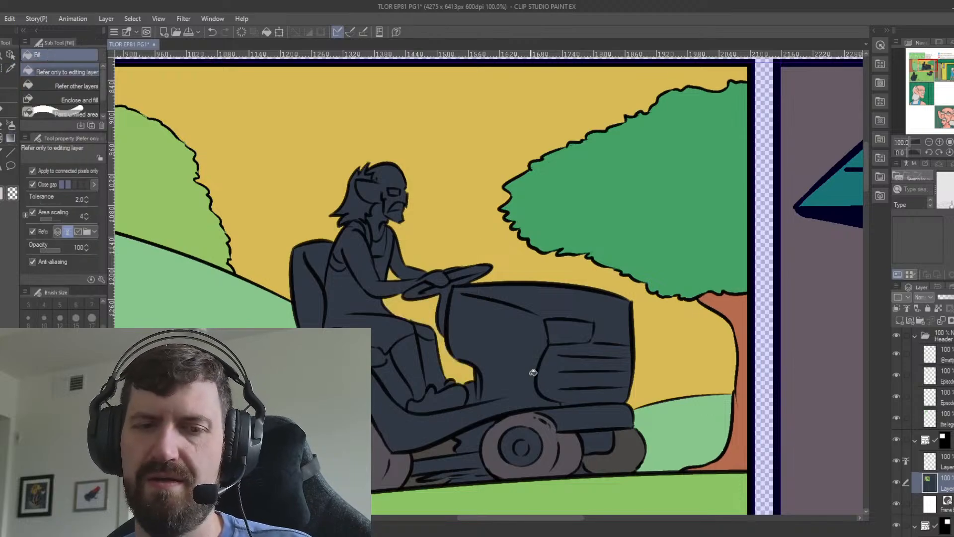
Ink stripe lines for the sock tops across the rider's lower legs on the line-art layer with the Darker pencil.
scroll(533, 372, "down", 2)
scroll(532, 373, "up", 1)
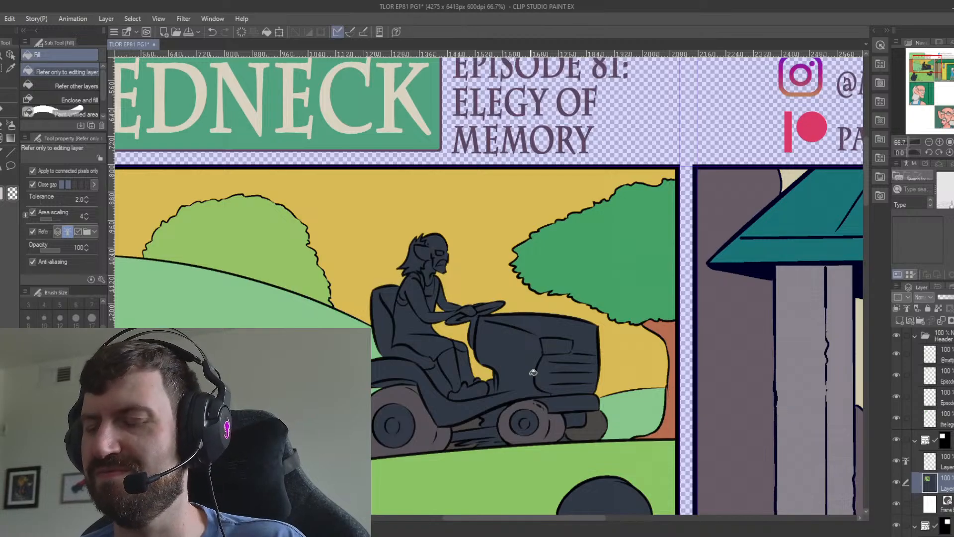
left_click(943, 461)
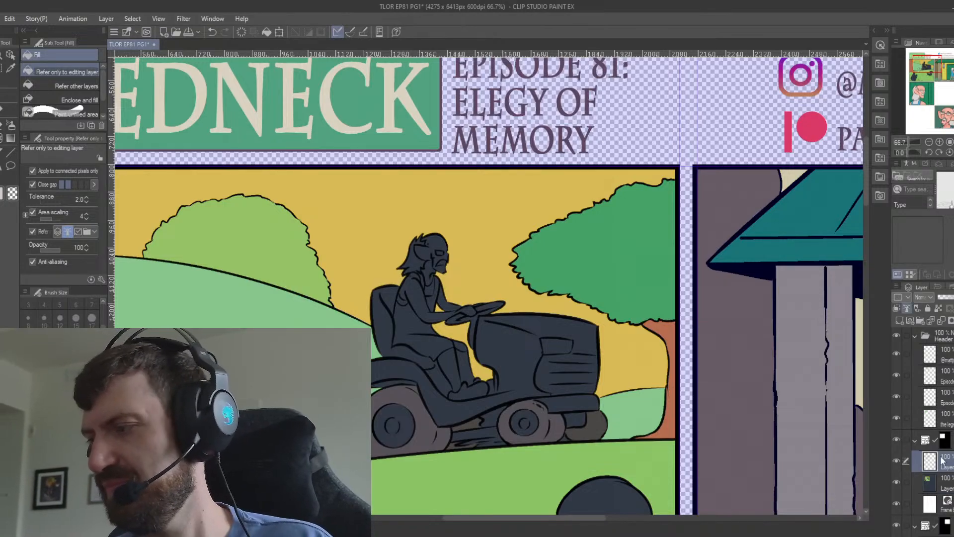
key("i")
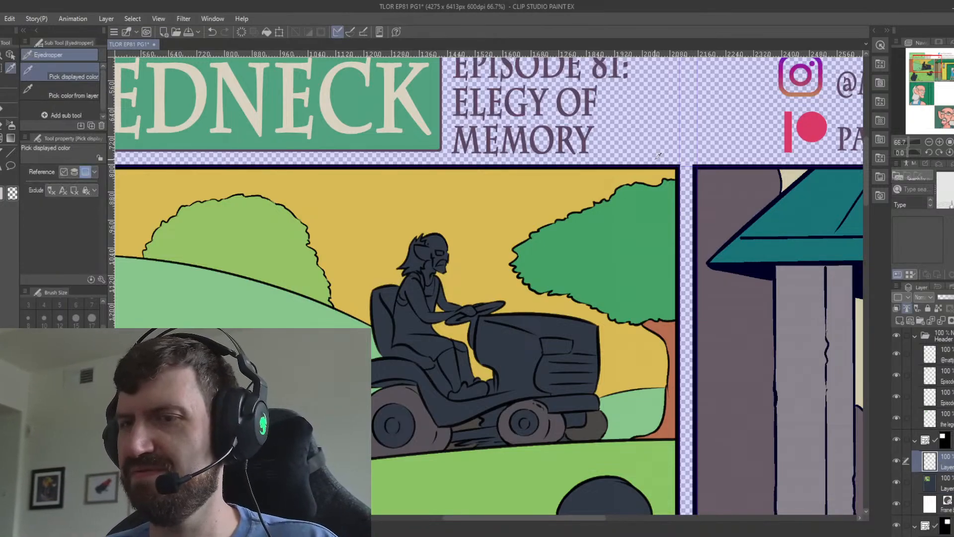
left_click(9, 110)
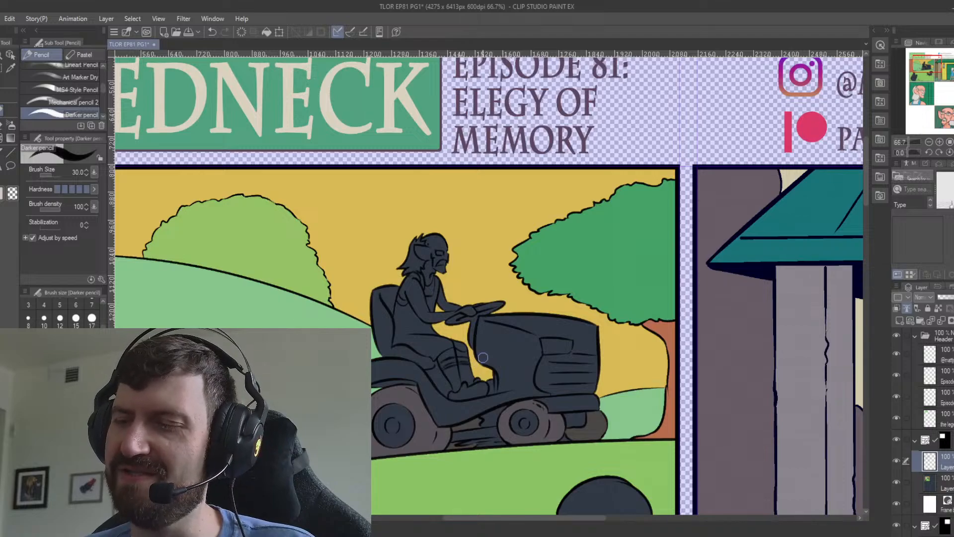
Return to the tractor panel's colour layer and sample blue from the woman's outfit in the neighbouring porch panel.
left_click(932, 478)
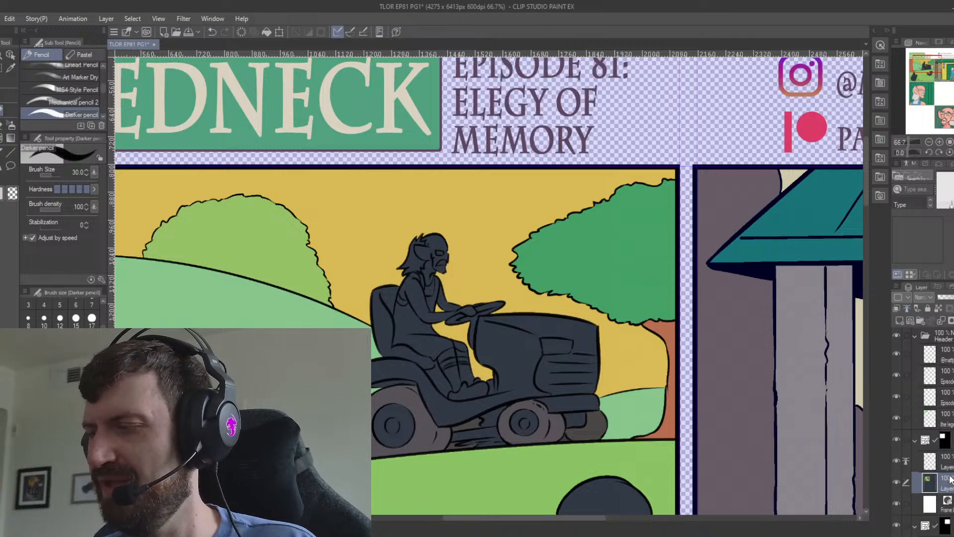
key("i")
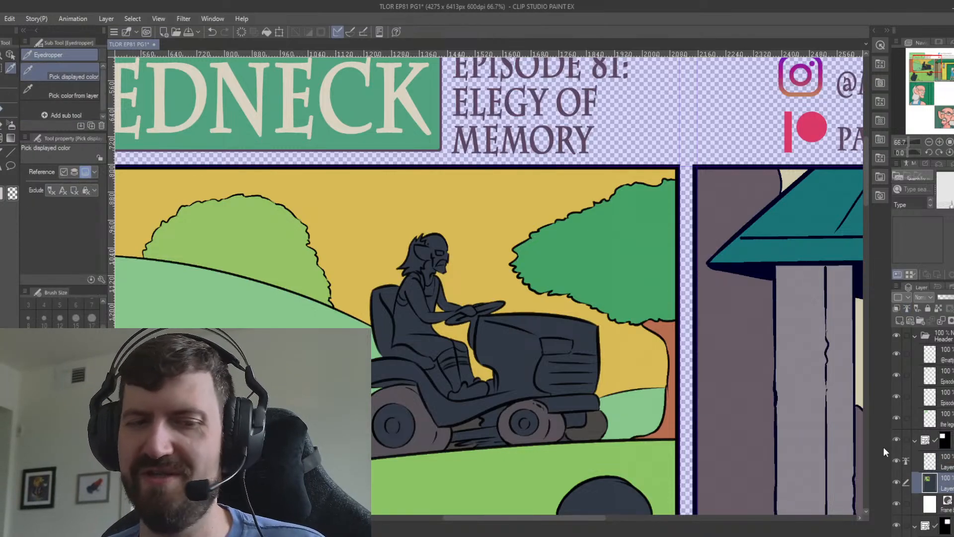
key("ctrl+minus")
key("ctrl+minus")
key("ctrl+minus")
left_click_drag(692, 413, 590, 394)
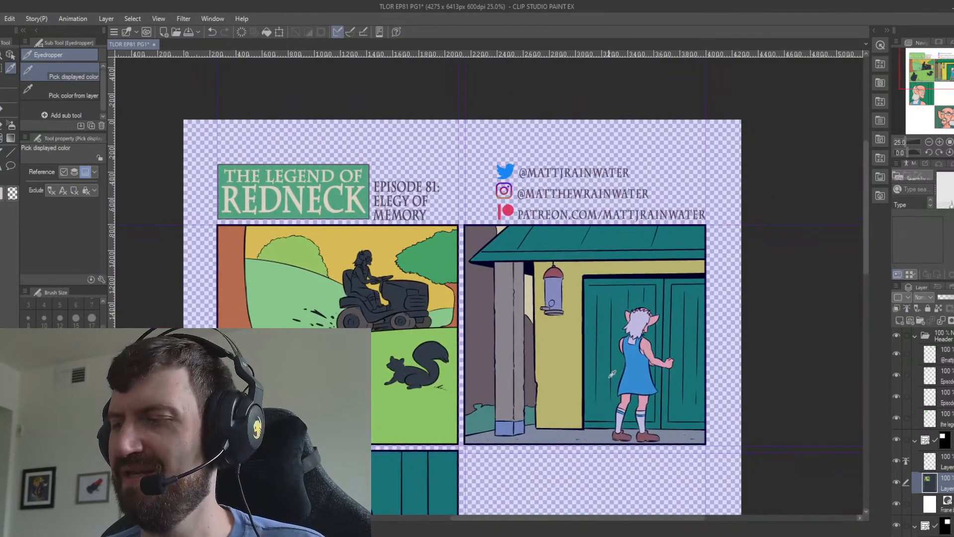
left_click_drag(464, 324, 537, 398)
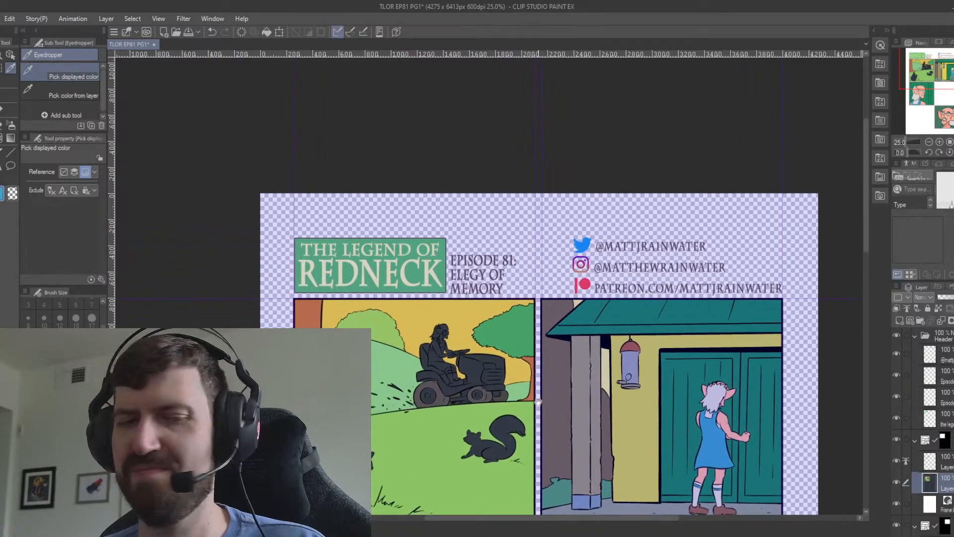
Colour the stripes on both of the rider's socks with the sampled blue.
scroll(529, 388, "up", 2)
scroll(528, 388, "up", 2)
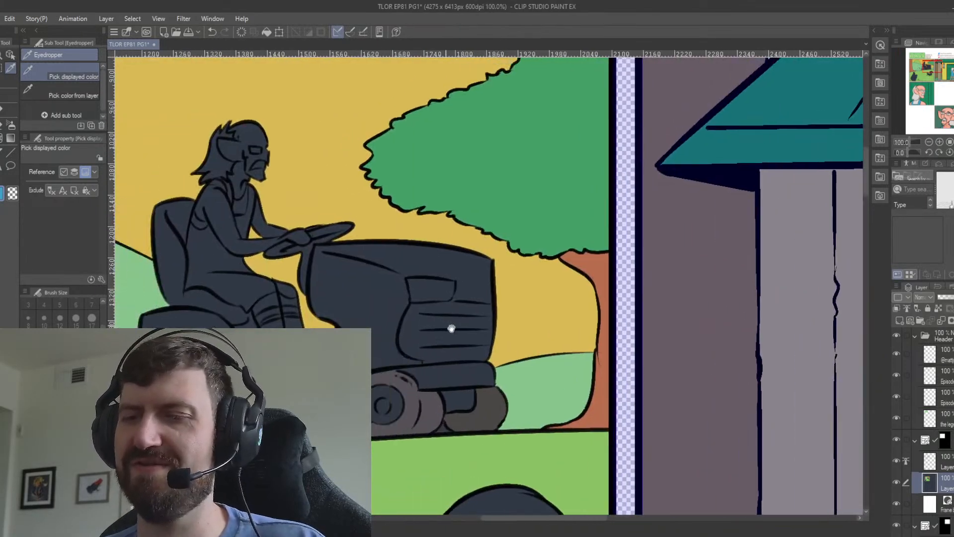
scroll(452, 326, "up", 1)
key("g")
left_click(422, 371)
key("ctrl+z")
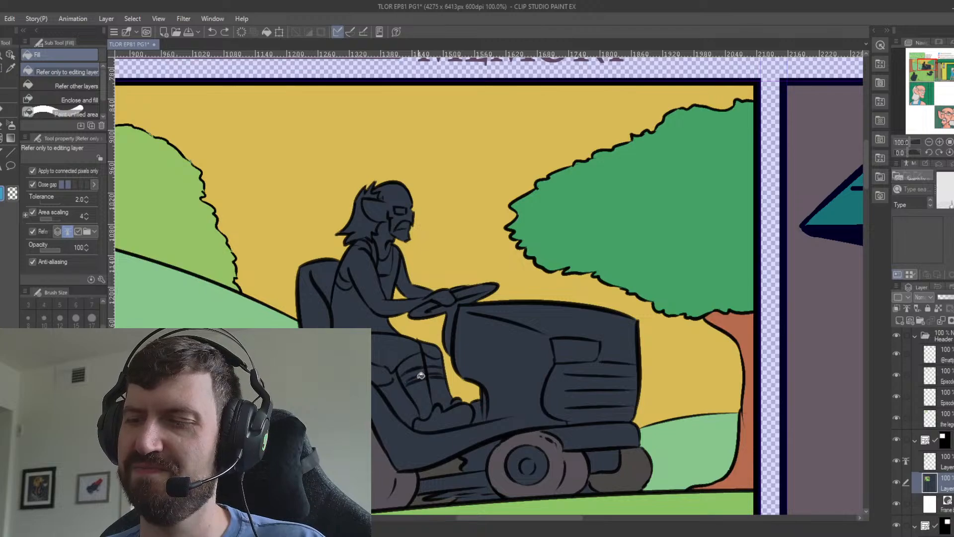
left_click(421, 377)
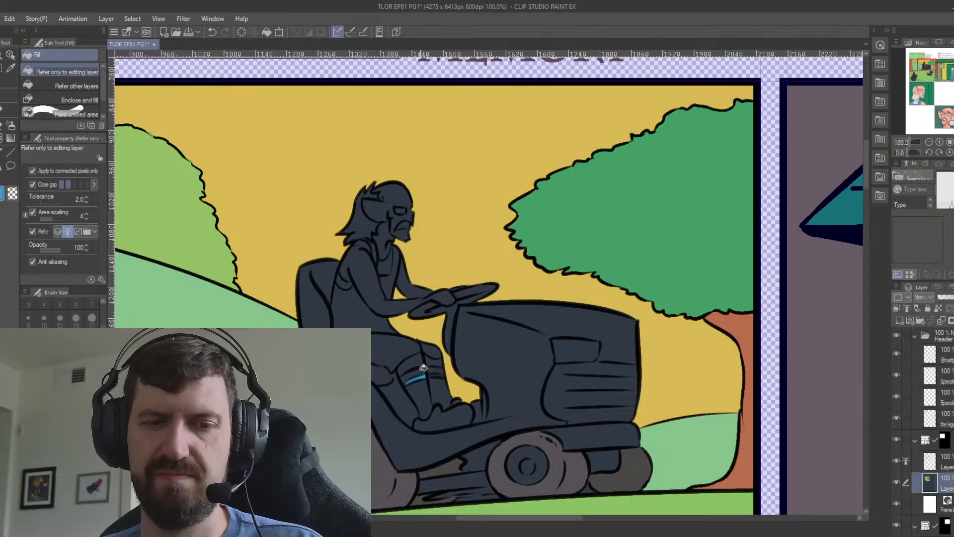
key("p")
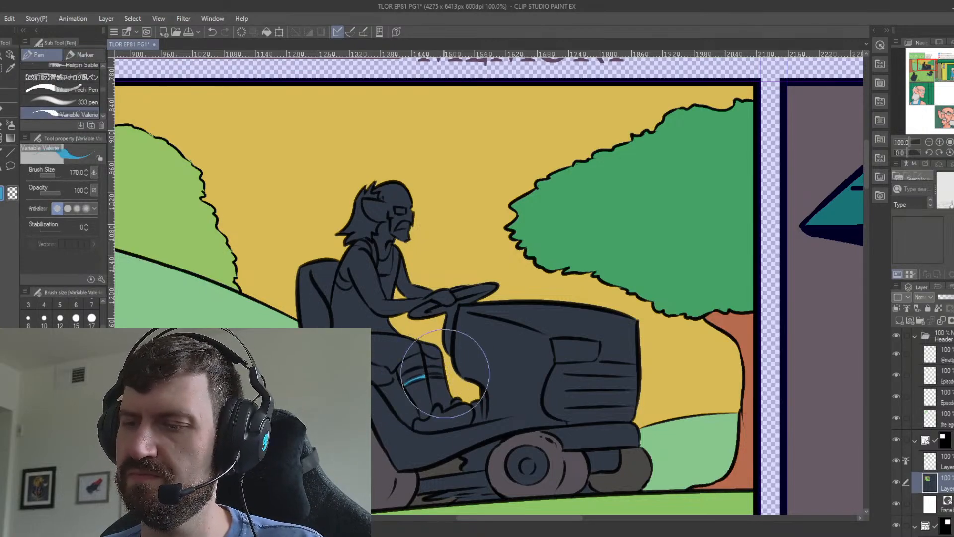
key("g")
key("ctrl+z")
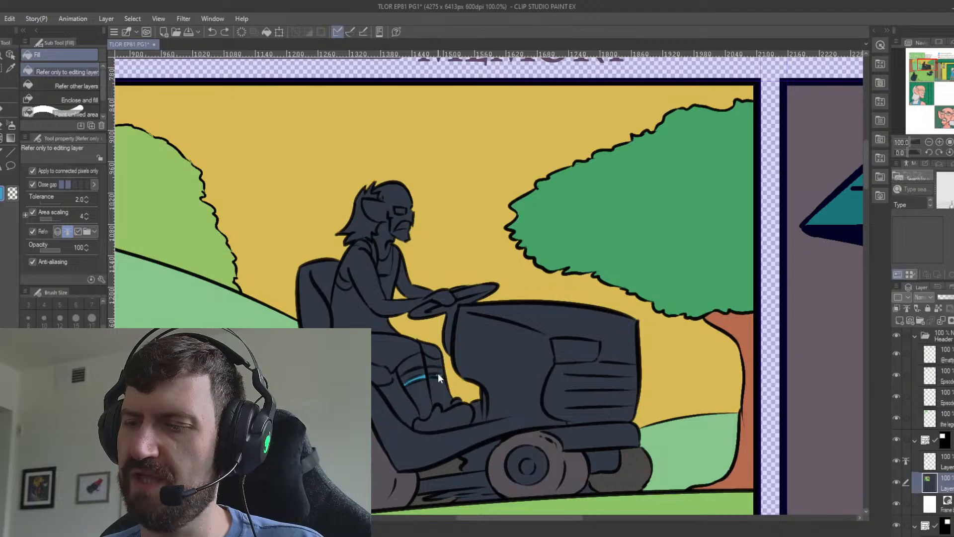
key("p")
left_click_drag(428, 378, 443, 376)
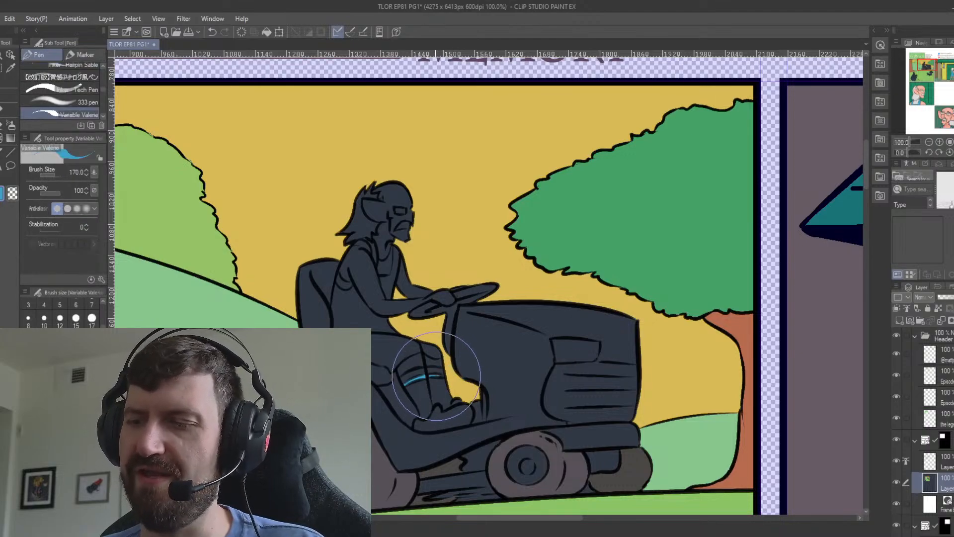
Fill the rider's socks above and below the blue stripes with white.
key("g")
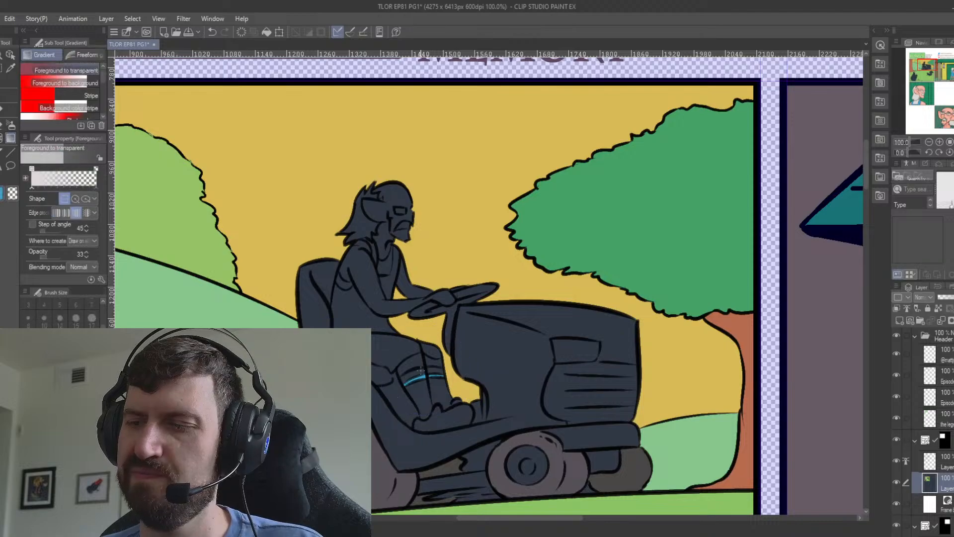
key("g")
left_click(415, 373)
left_click(436, 371)
left_click(439, 388)
left_click(423, 390)
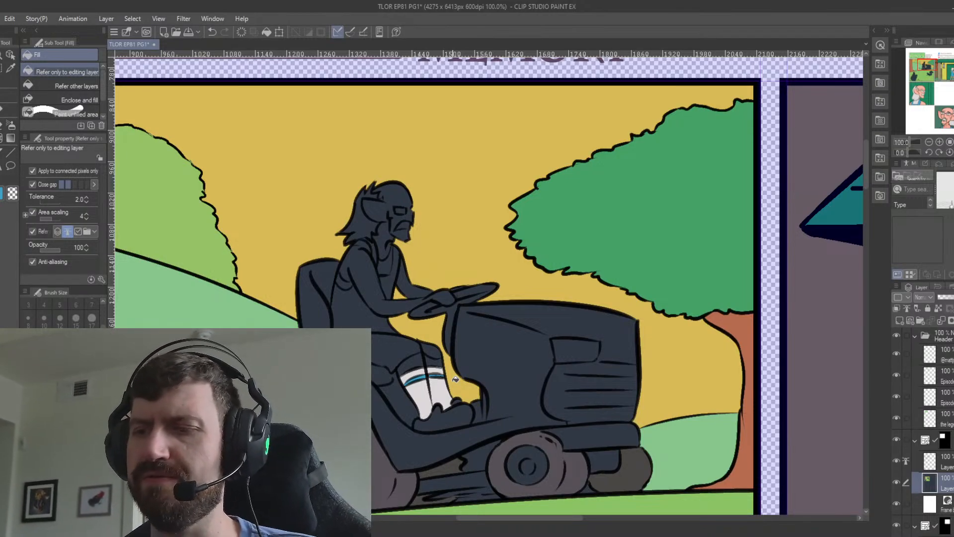
Sample the character colours from the woman's head in the porch panel and fill the rider's hair with off-white.
key("i")
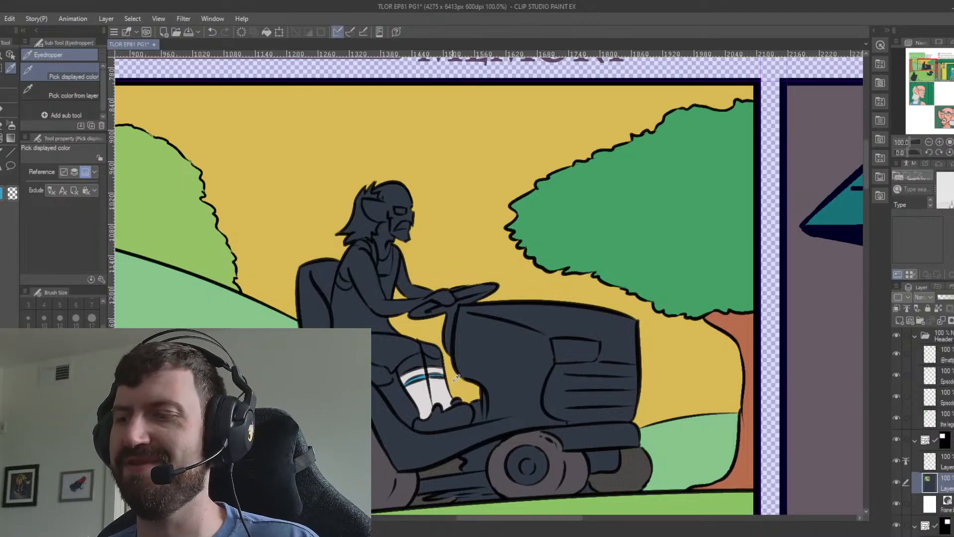
left_click_drag(560, 430, 412, 381)
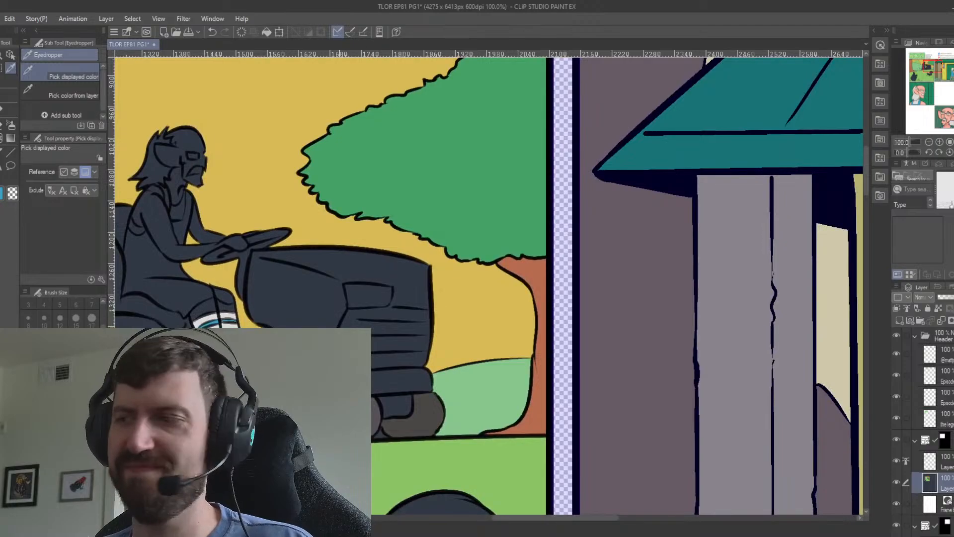
left_click_drag(751, 363, 358, 456)
left_click_drag(664, 444, 426, 280)
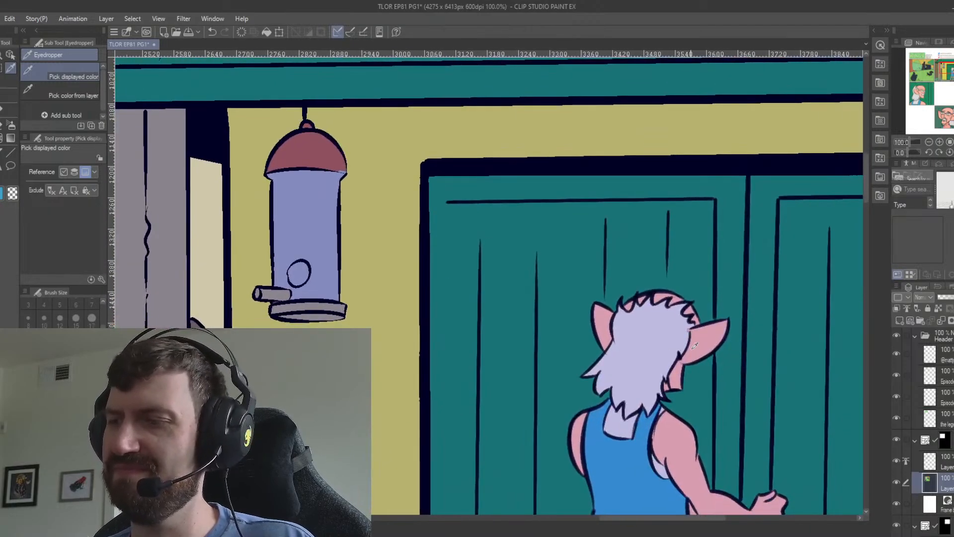
left_click(683, 333)
left_click_drag(307, 300, 860, 380)
left_click_drag(287, 299, 640, 367)
key("g")
left_click(444, 238)
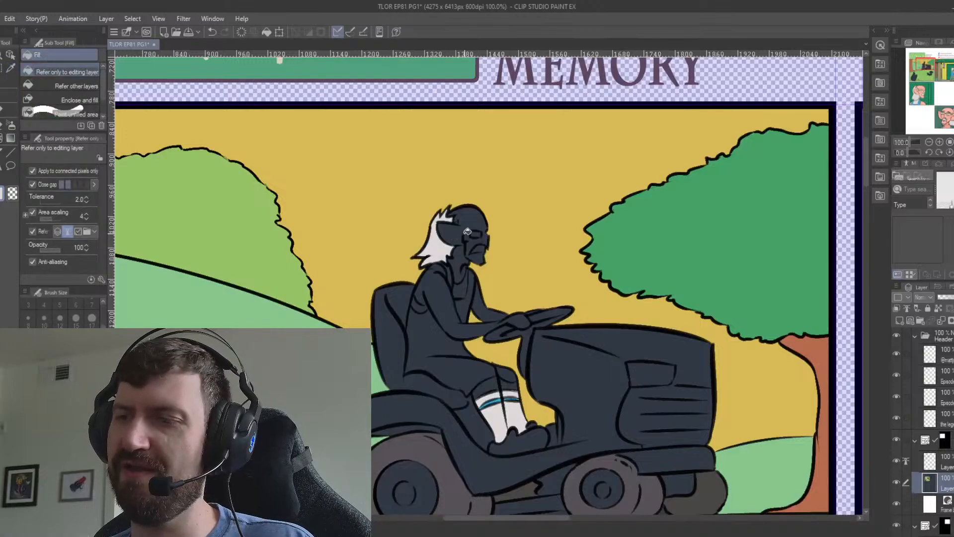
Fill the rider's face, neck and chin with pink skin tone and the bared teeth with off-white.
left_click(473, 216)
left_click(461, 264)
key("x")
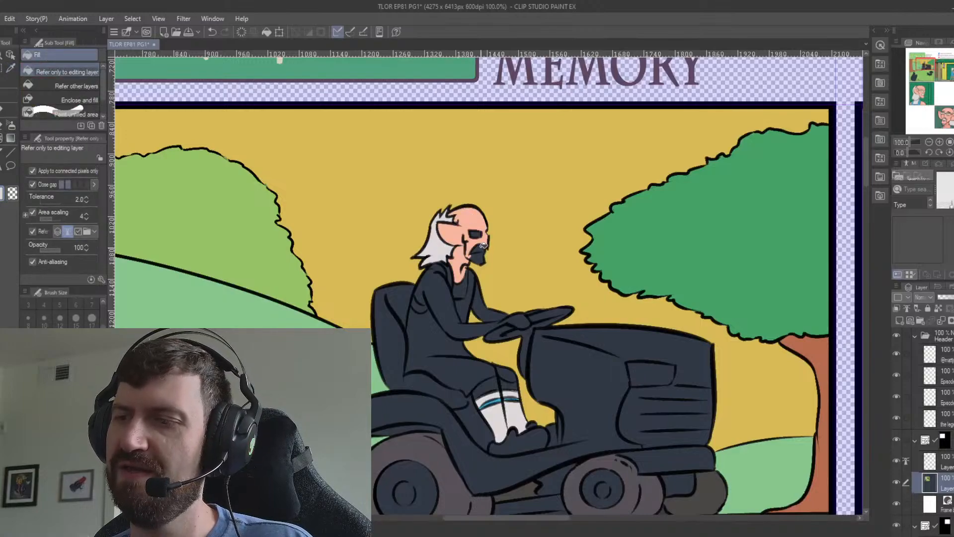
left_click(482, 248)
key("x")
left_click(480, 257)
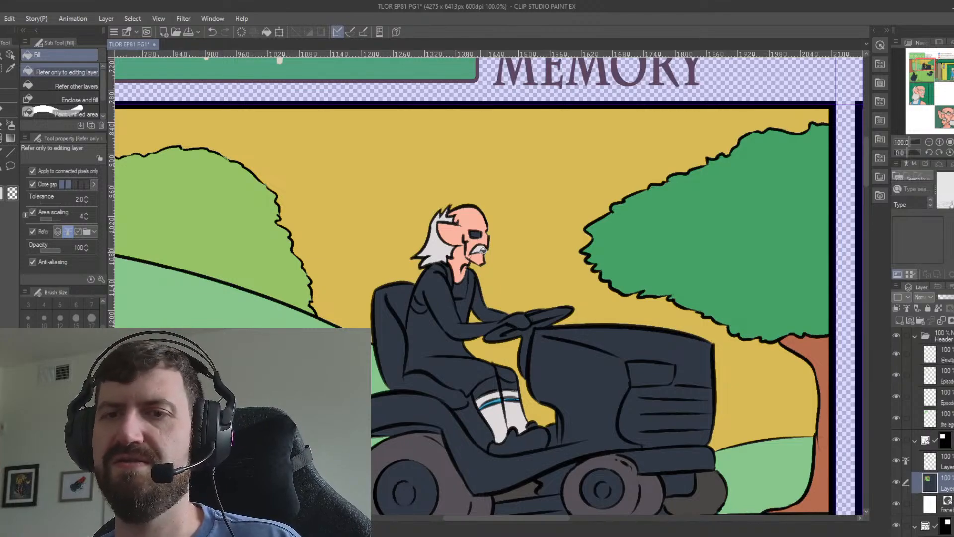
Fill both of the rider's arms and the hand on the steering wheel with pink skin tone.
key("p")
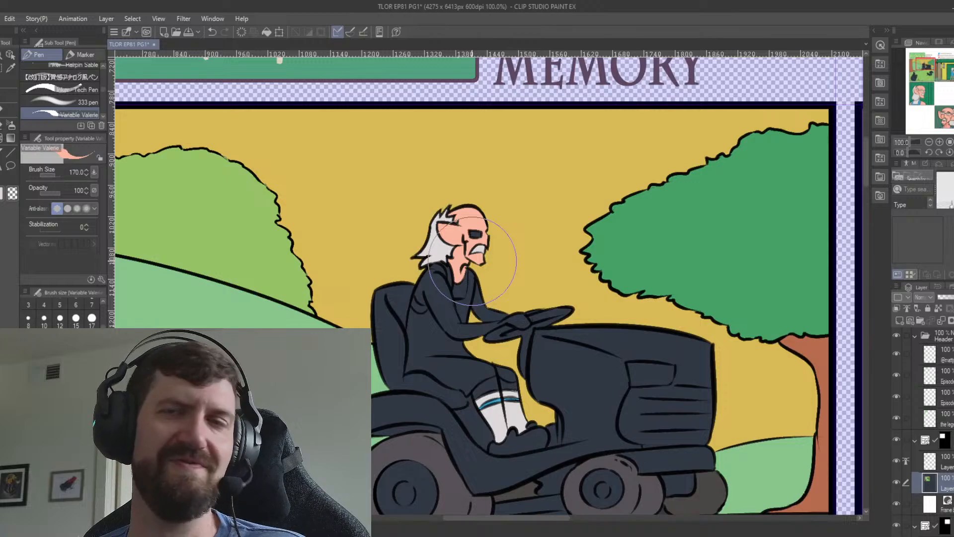
key("g")
left_click(438, 278)
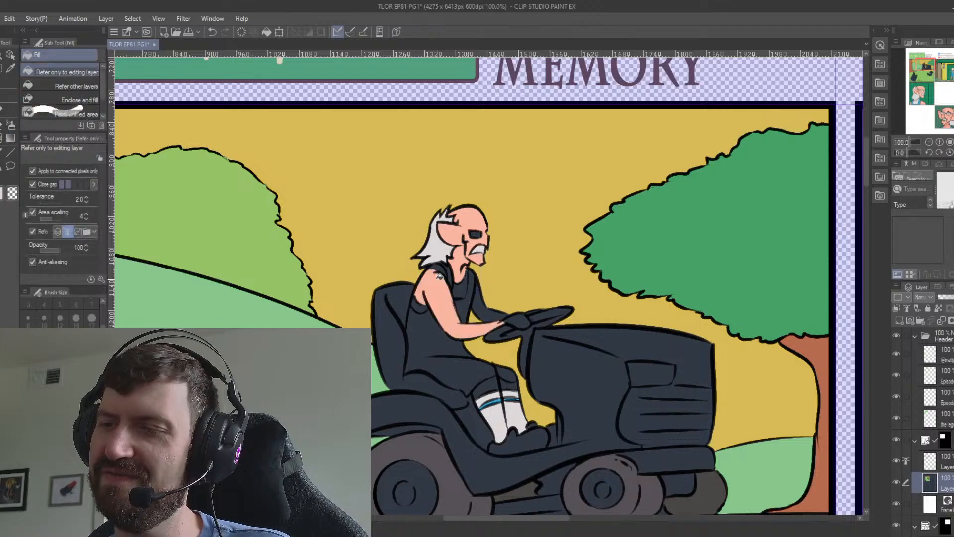
left_click(522, 322)
left_click(495, 314)
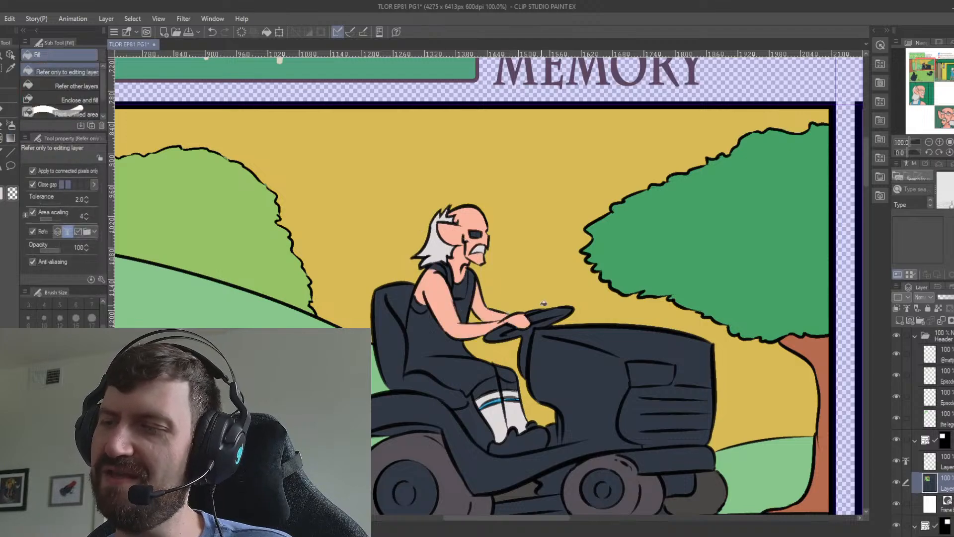
key("p")
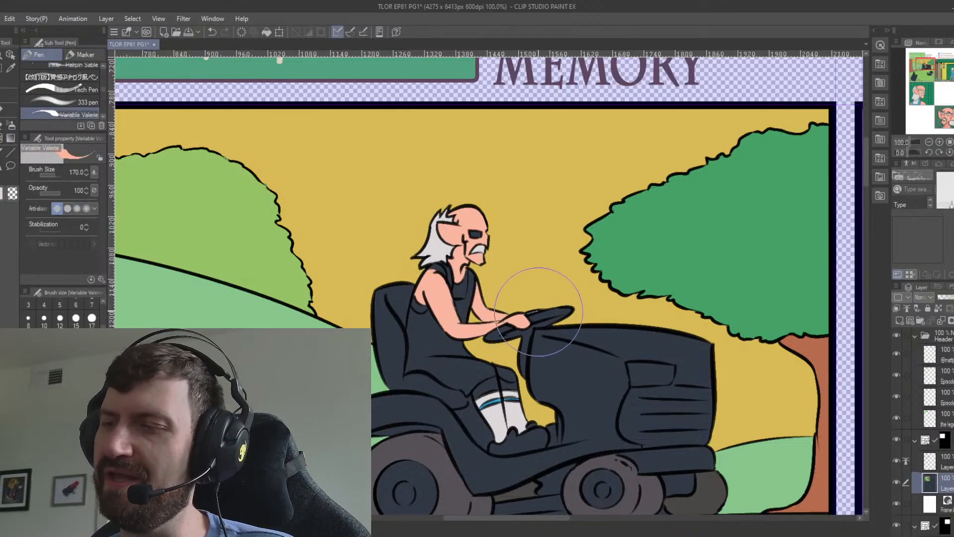
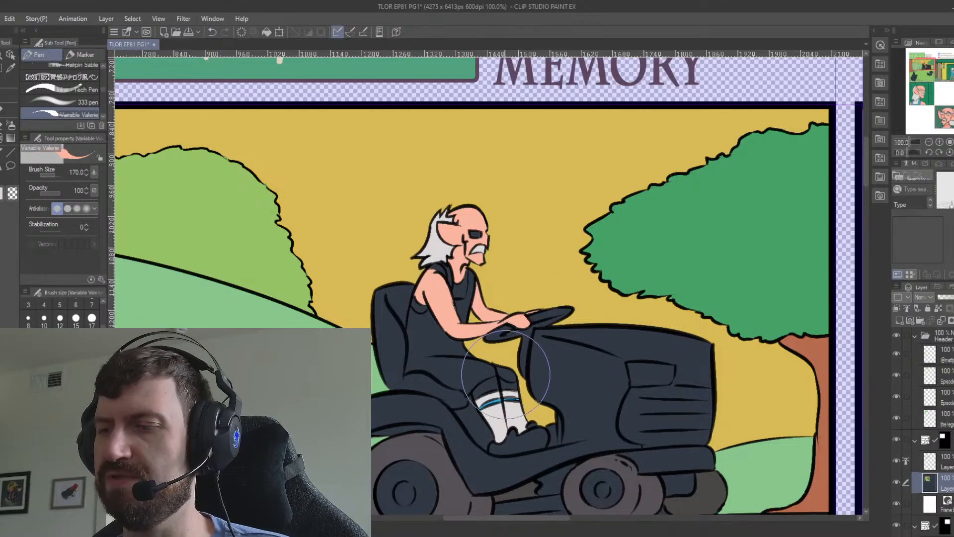
key("g")
left_click(470, 372)
key("ctrl+z")
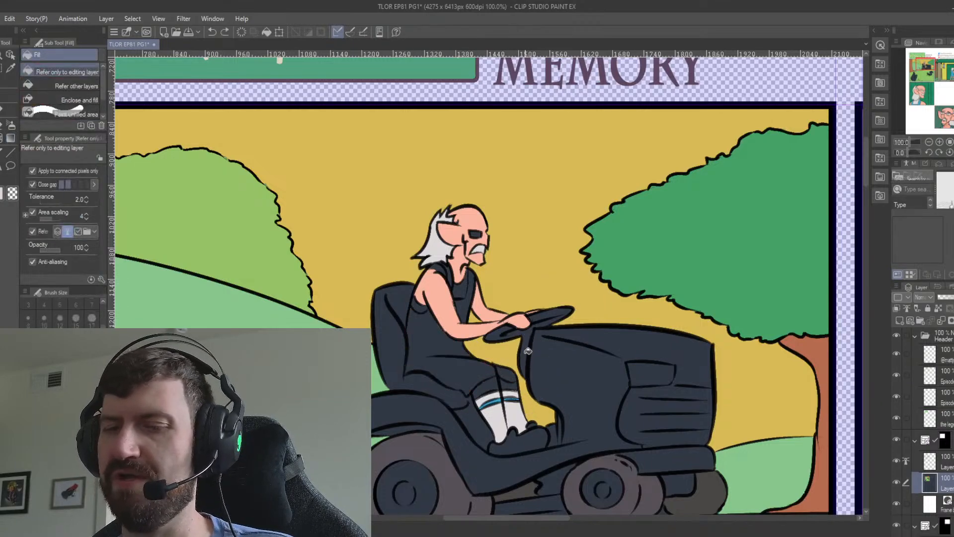
Fill the rider's overalls with blue sampled from the sock stripes.
key("i")
left_click(500, 395)
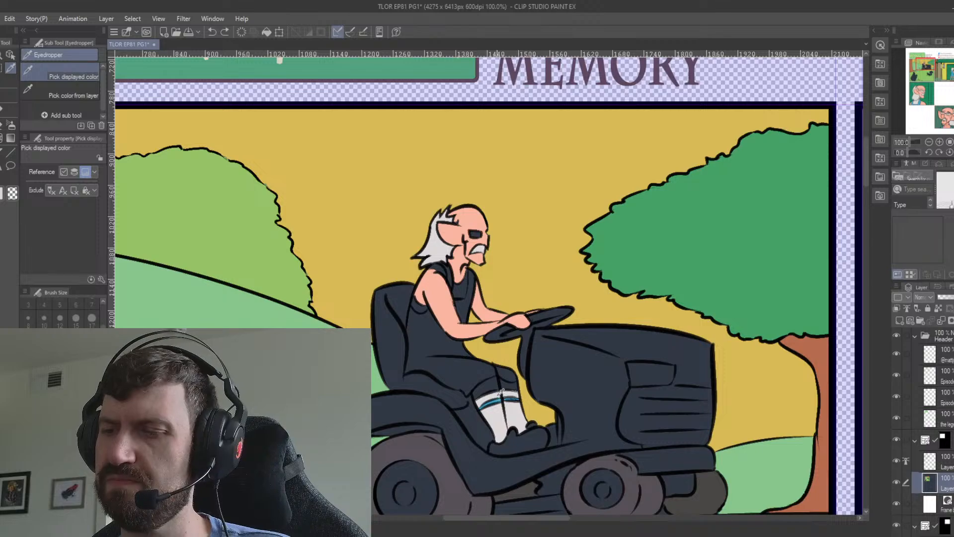
key("g")
left_click(499, 392)
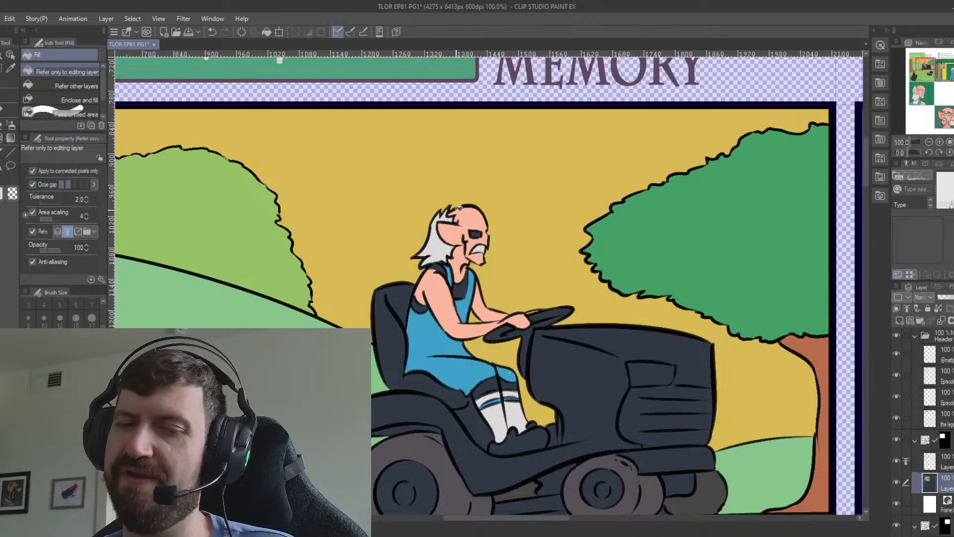
Fill the rider's undershirt at the shoulder, chest and armhole with off-white, and fill the glasses with a light colour.
key("p")
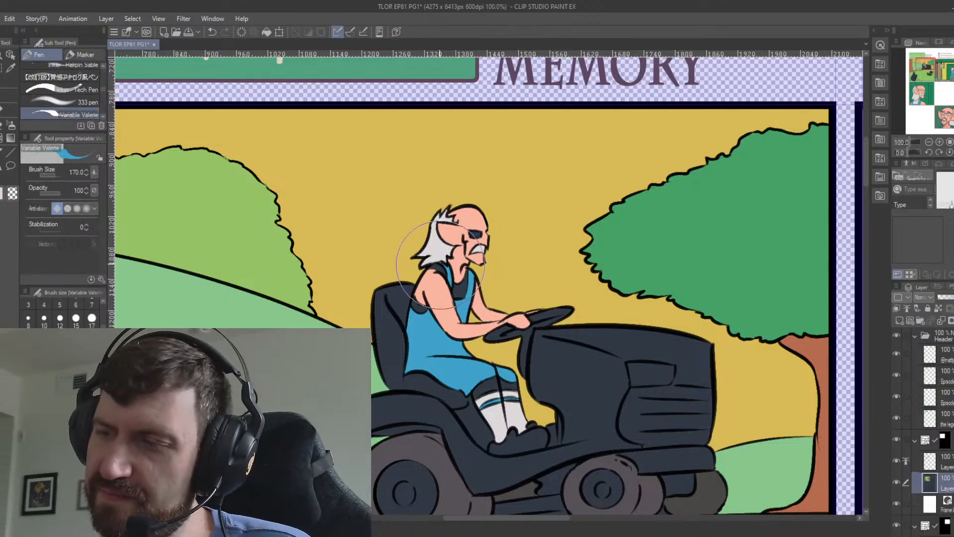
key("g")
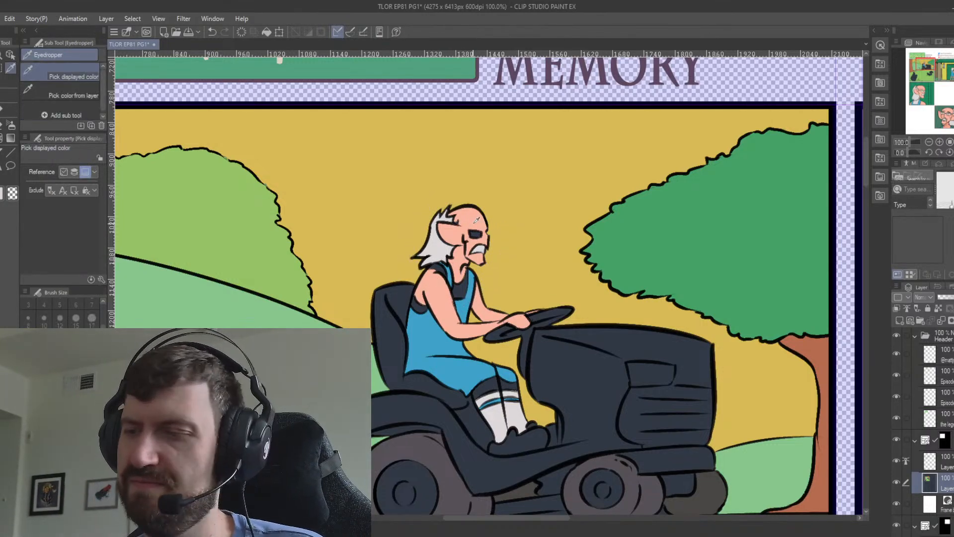
key("g")
left_click(441, 270)
left_click(463, 288)
left_click(422, 306)
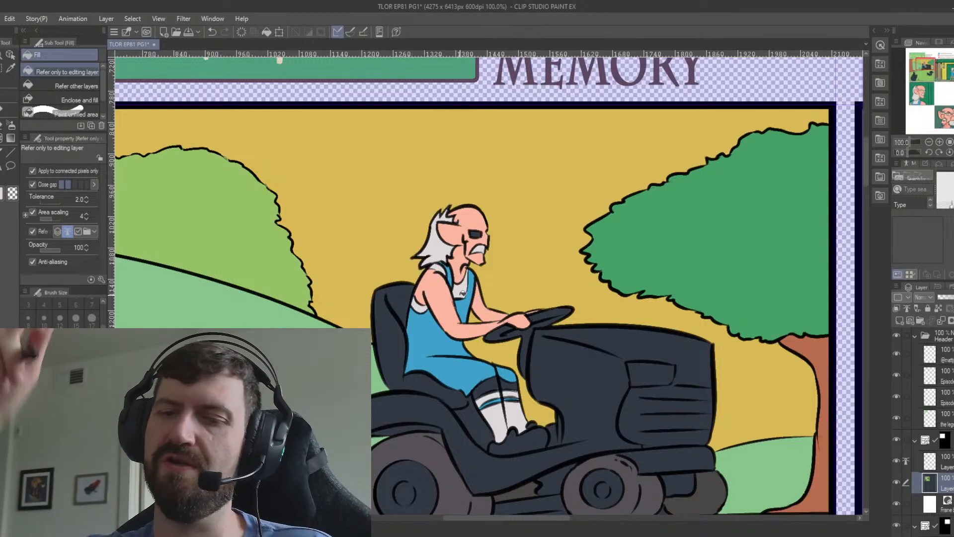
left_click(477, 233)
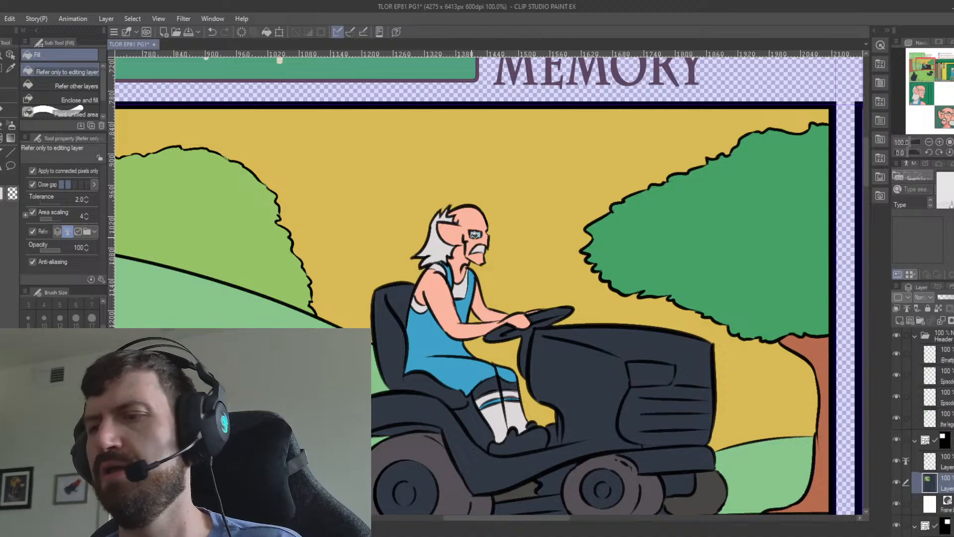
Sample the rider's pink skin tone and fill the bare legs between the overalls and the socks.
key("i")
key("g")
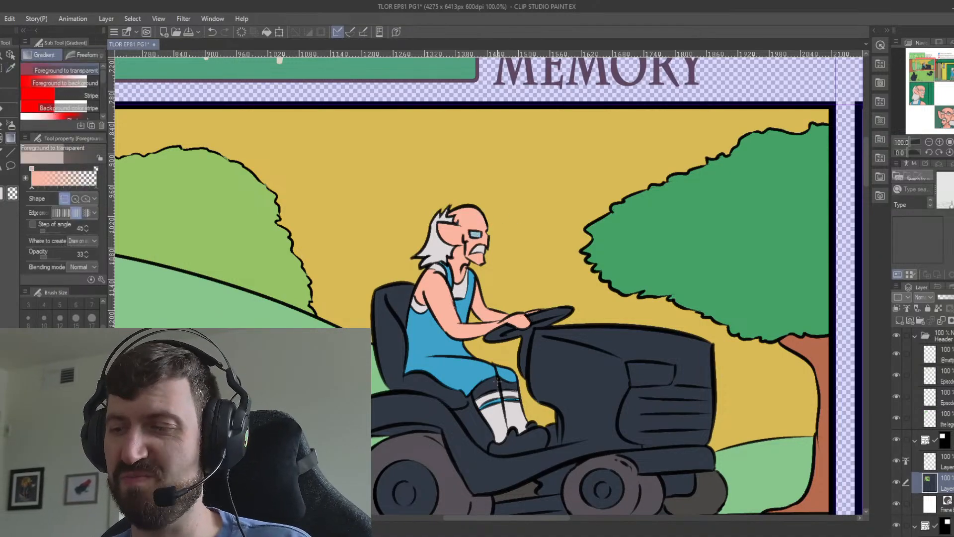
scroll(575, 382, "down", 3)
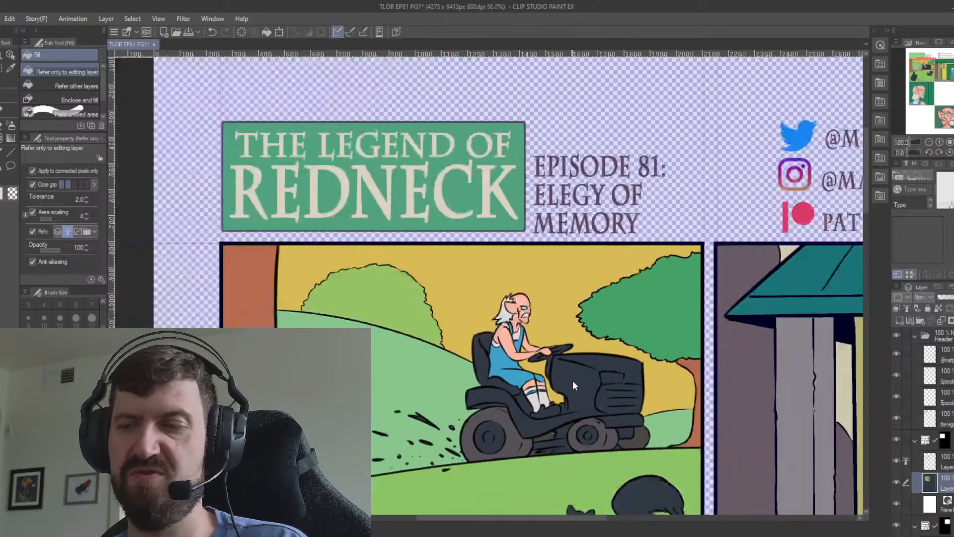
Sample a colour from the surrounding artwork for filling the rider's shoes.
left_click_drag(681, 420, 509, 344)
left_click_drag(589, 416, 576, 451)
key("i")
scroll(532, 427, "up", 1)
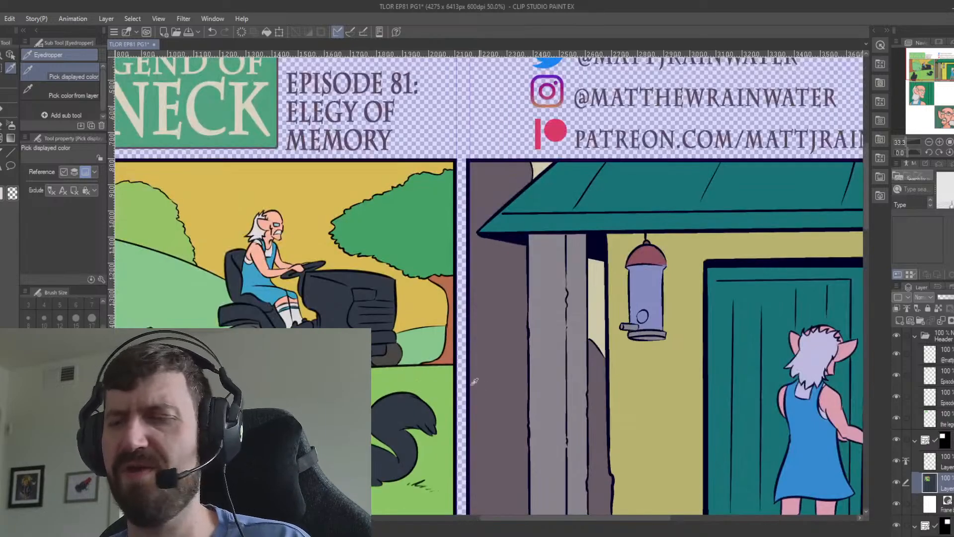
scroll(409, 353, "up", 3)
left_click_drag(330, 274, 668, 363)
key("g")
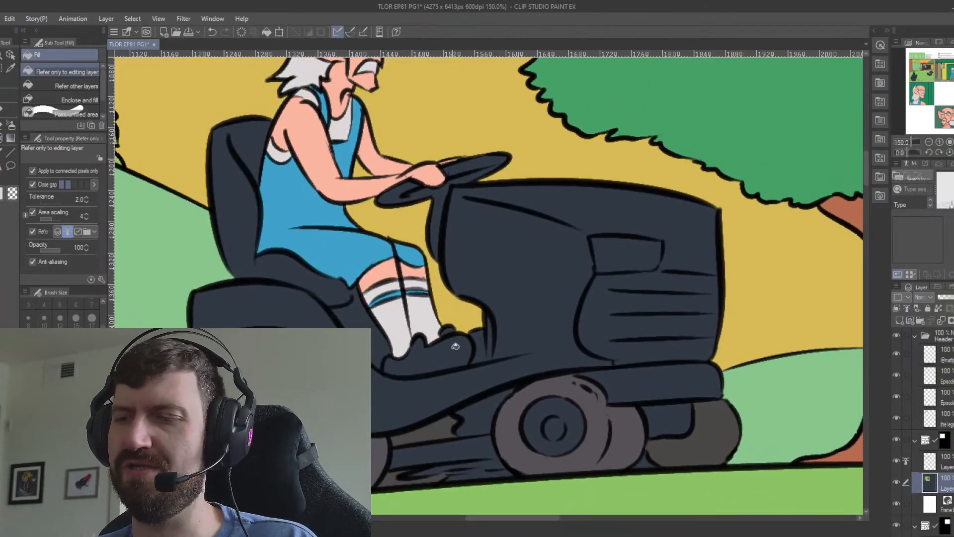
left_click(449, 344)
left_click(481, 344)
key("ctrl+z")
key("ctrl+z")
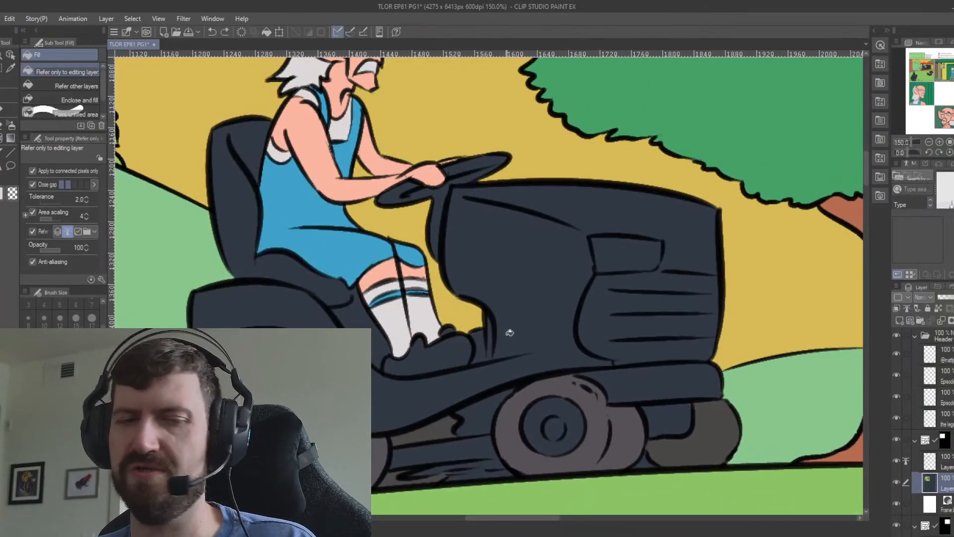
Fill both of the rider's shoes with brown, including the small toe area beside the tractor body.
key("g")
key("g")
left_click(453, 343)
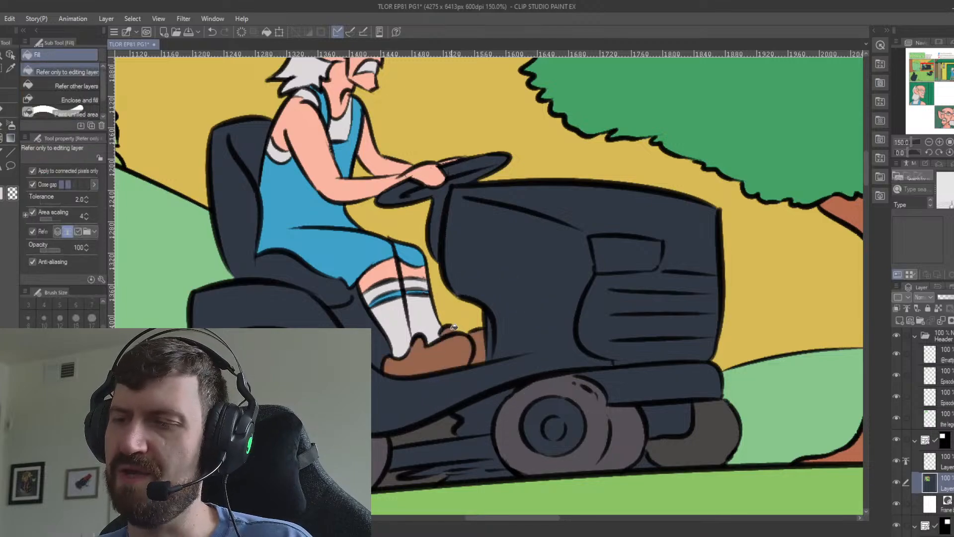
left_click(487, 332)
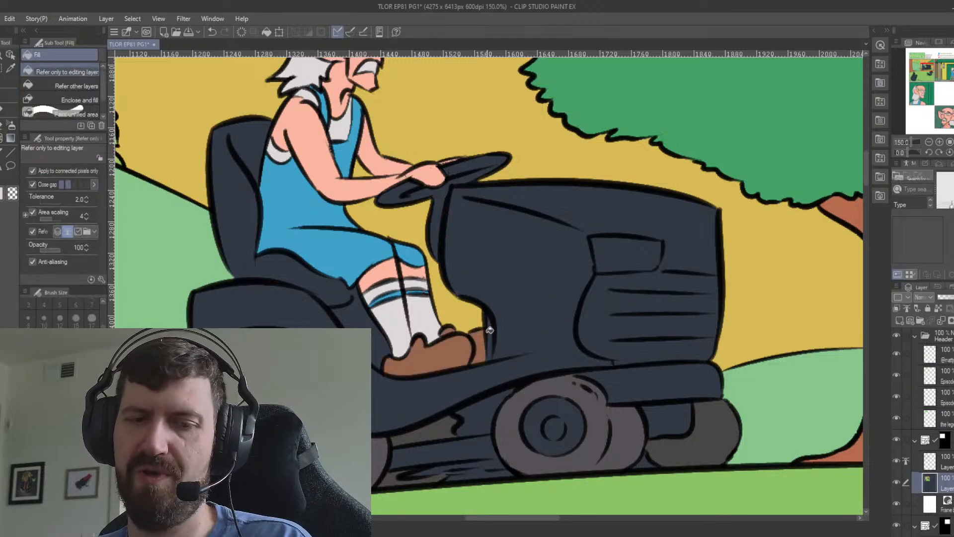
Fill the tractor's hood, body, rear fender and front bumper with bright yellow.
scroll(487, 332, "down", 4)
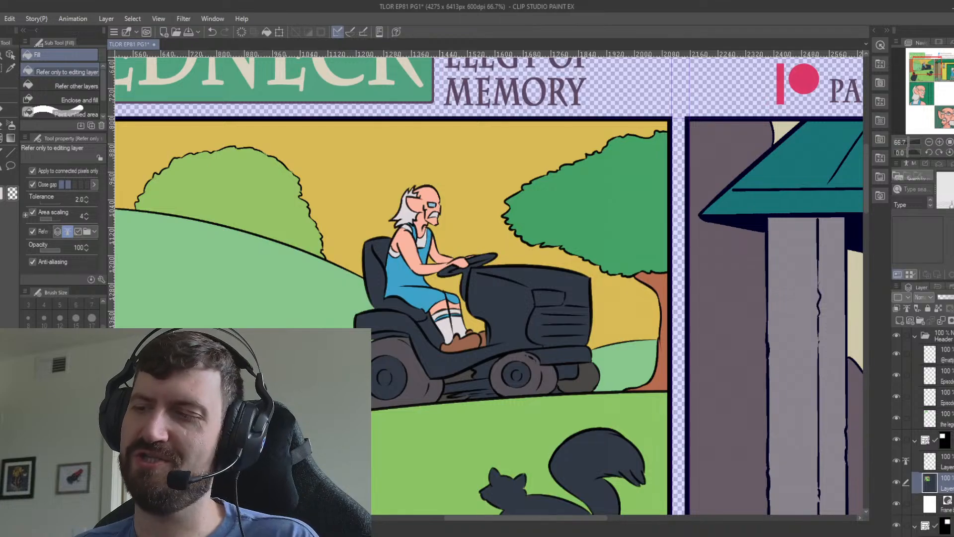
left_click(525, 293)
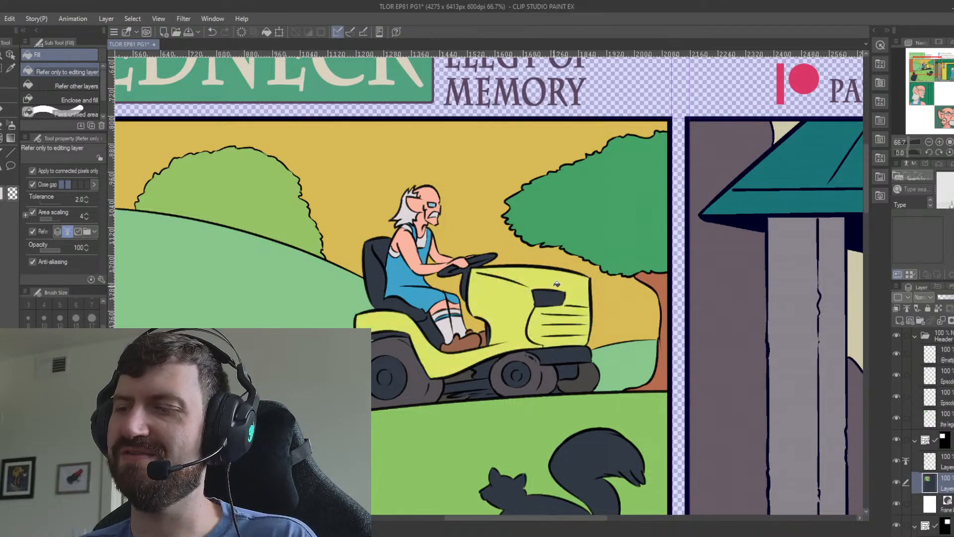
left_click(582, 349)
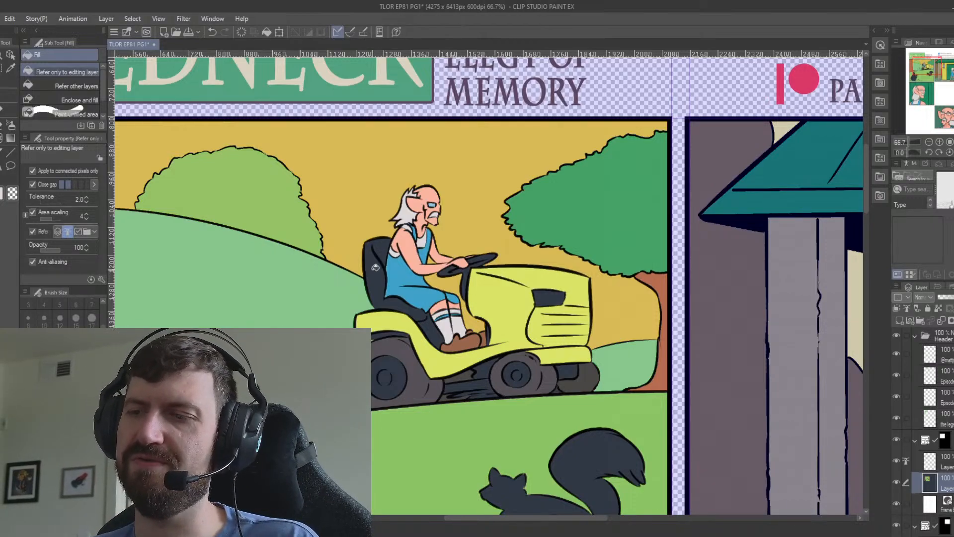
Fill the tractor's seat with a lighter slate grey.
left_click(377, 265)
key("ctrl+z")
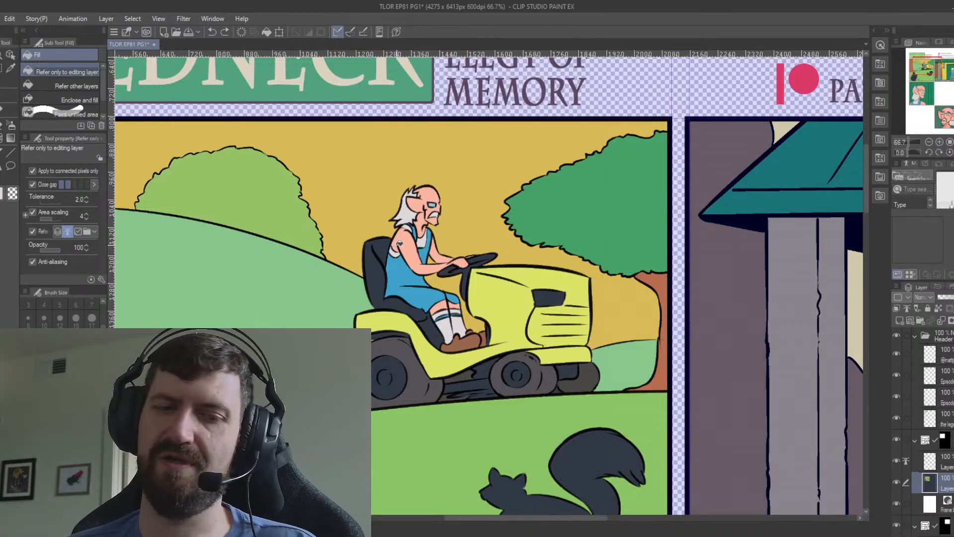
key("i")
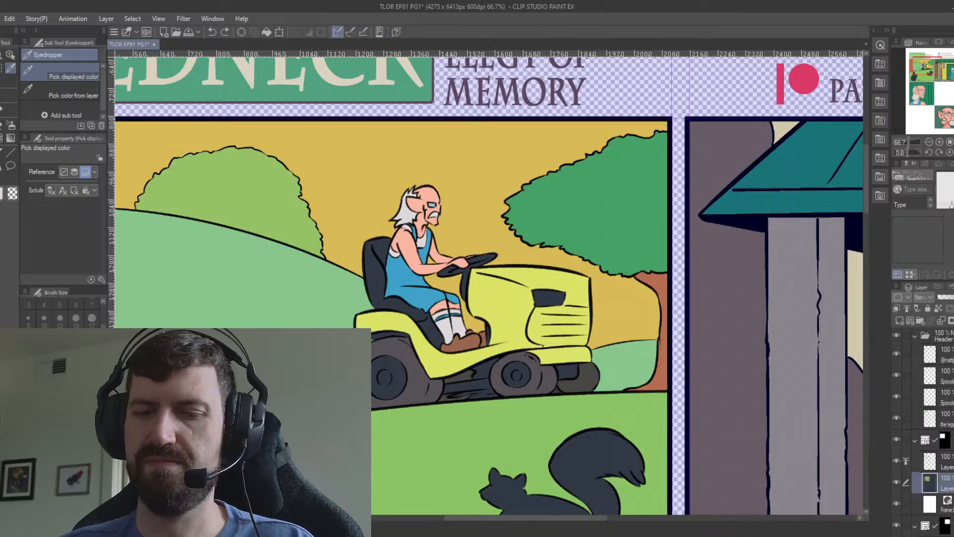
key("g")
left_click(406, 237)
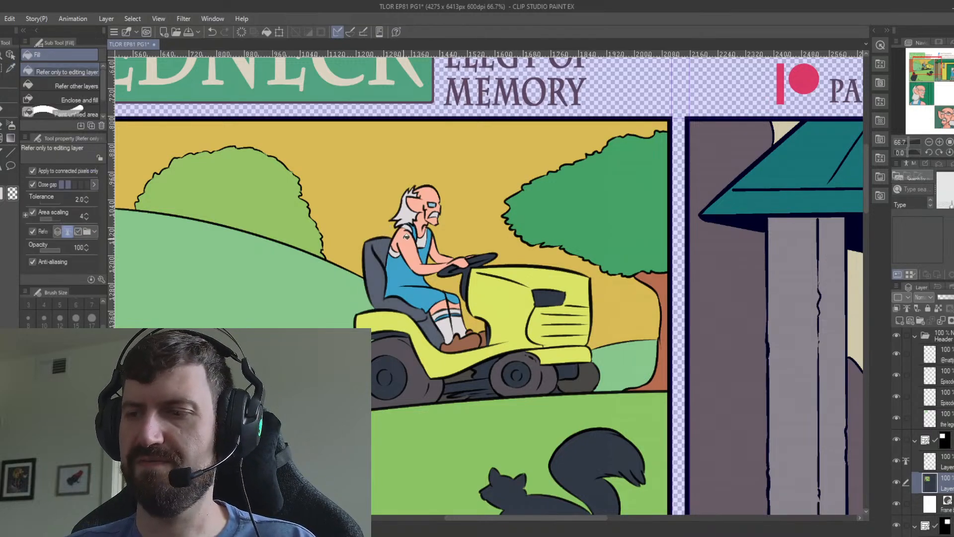
Colour the small area between the seat and the rider's legs brownish grey.
key("i")
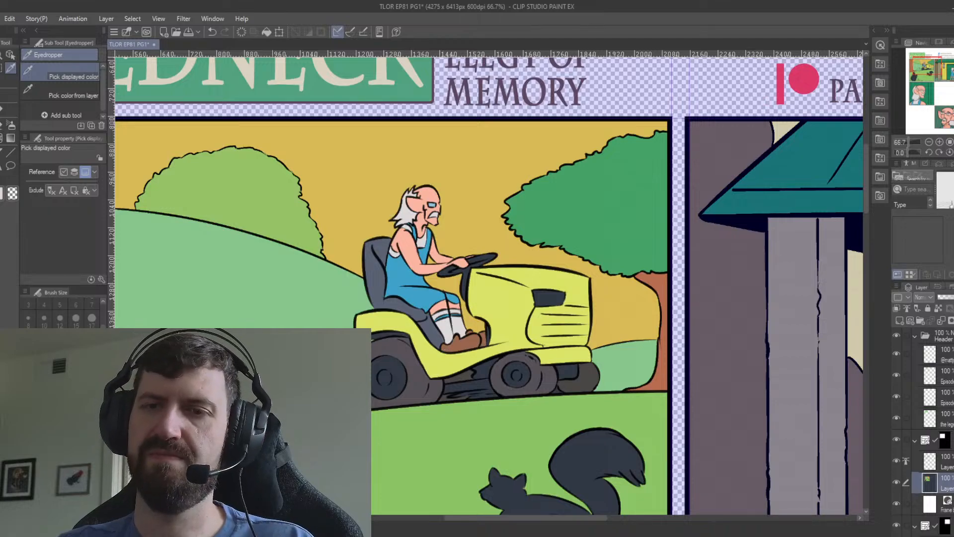
key("b")
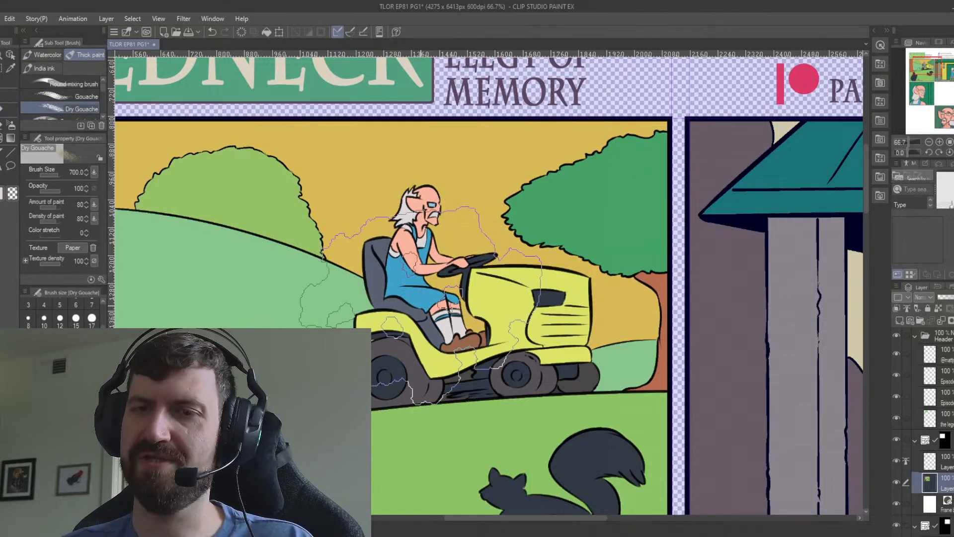
key("p")
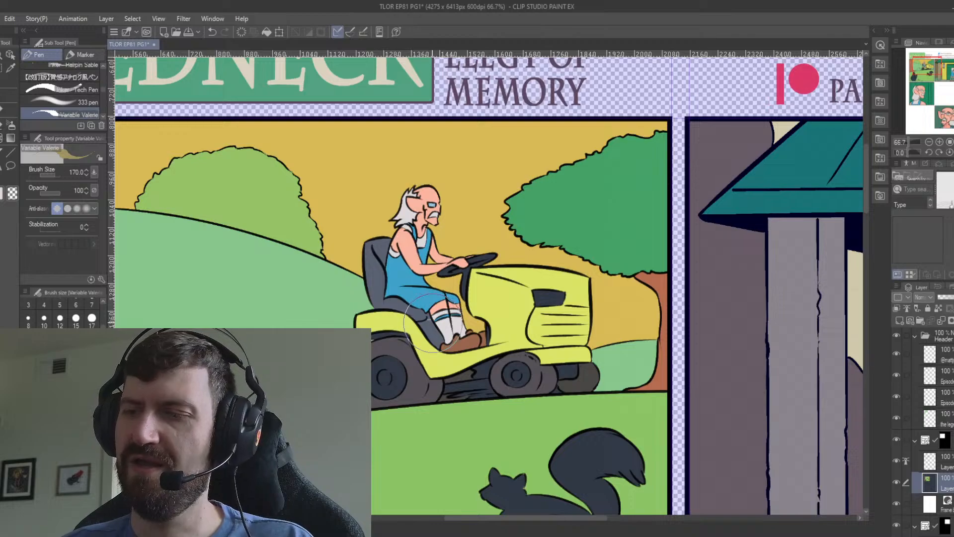
key("g")
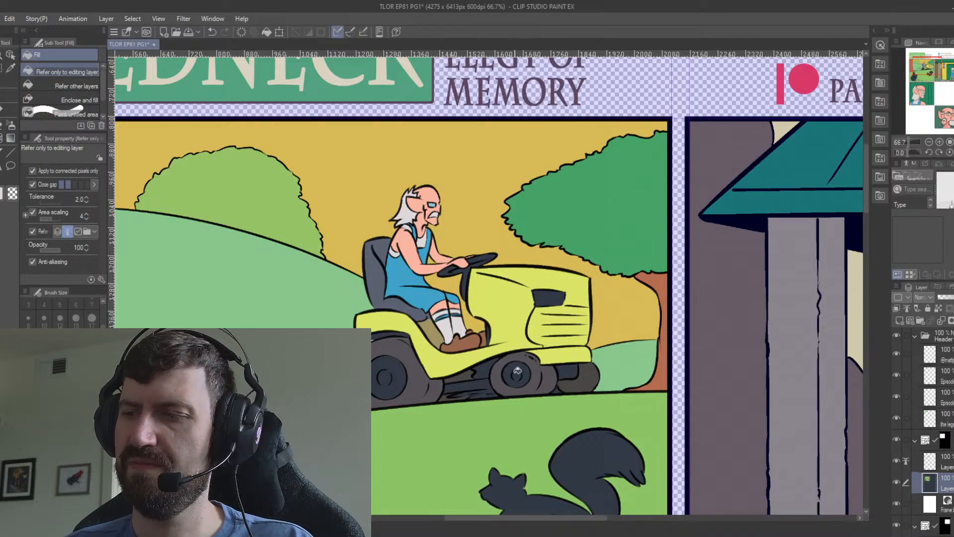
Sample the tractor's yellow and fill the front and rear wheel hubs with it.
key("i")
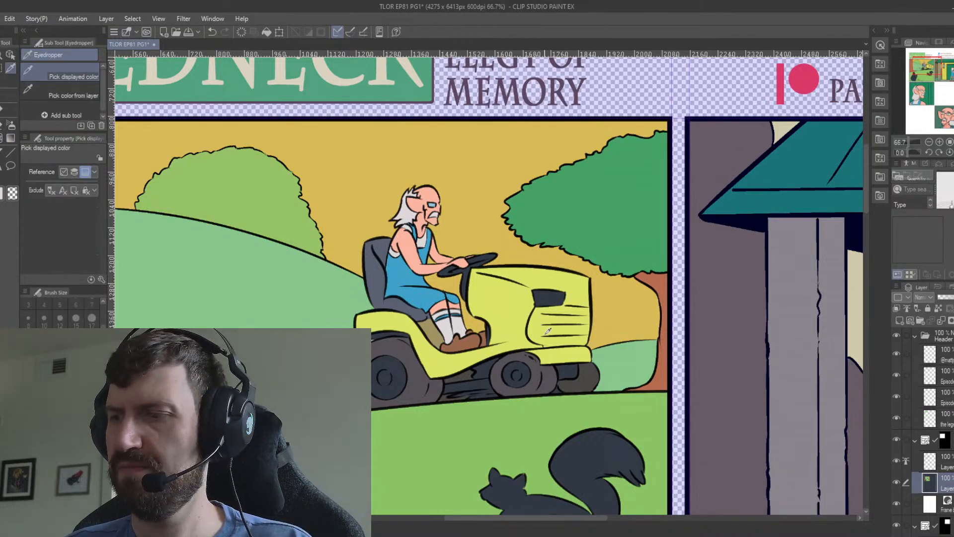
key("g")
left_click(512, 367)
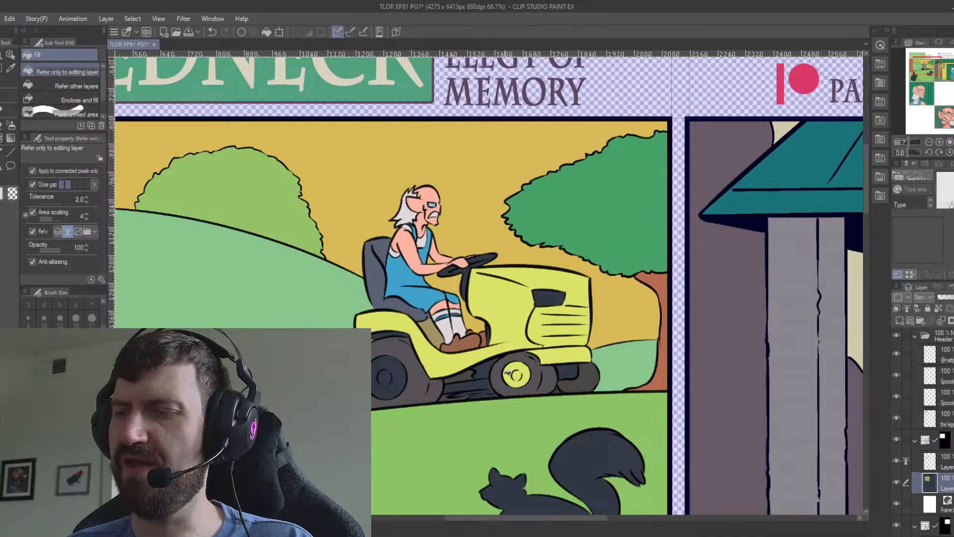
left_click(393, 371)
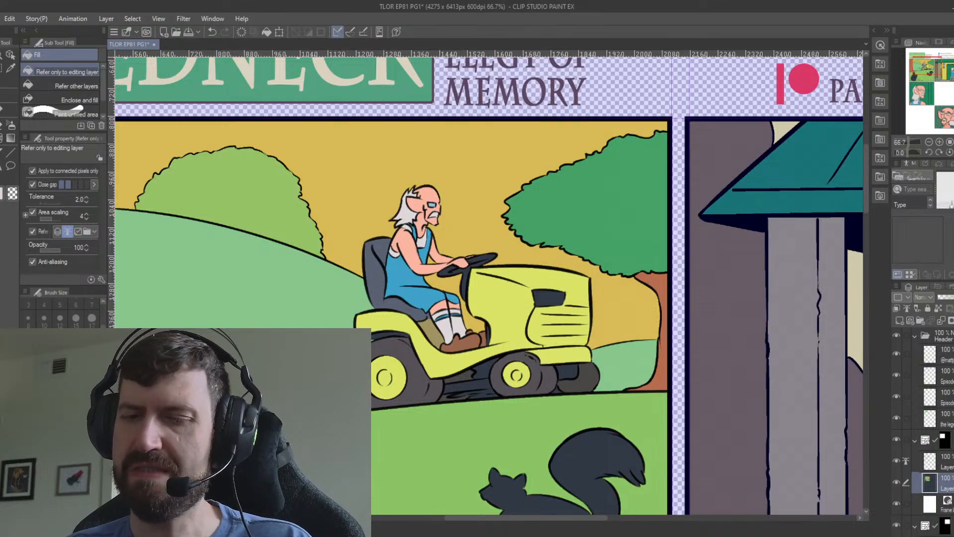
Fill the part under the front bumper with grey and try the same fill on the undercarriage.
left_click(569, 368)
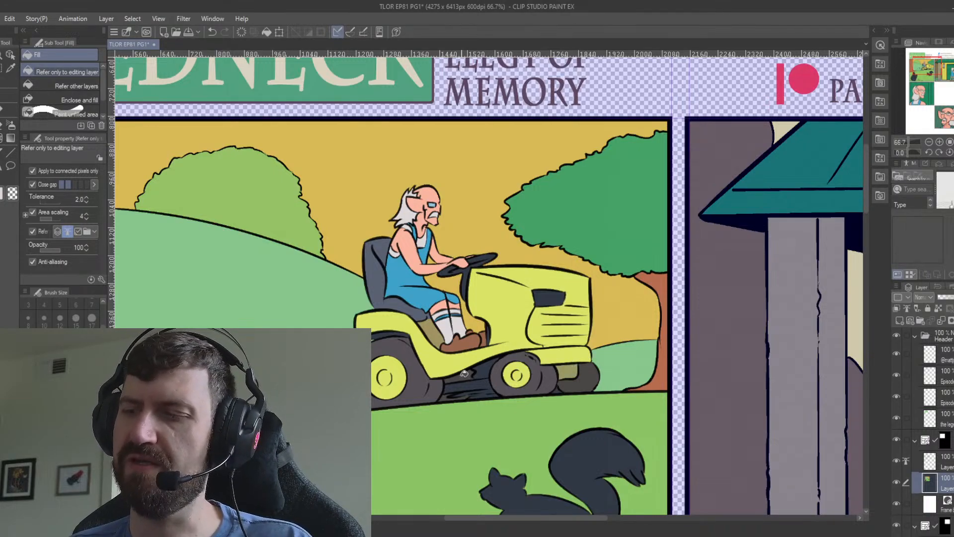
key("ctrl+z")
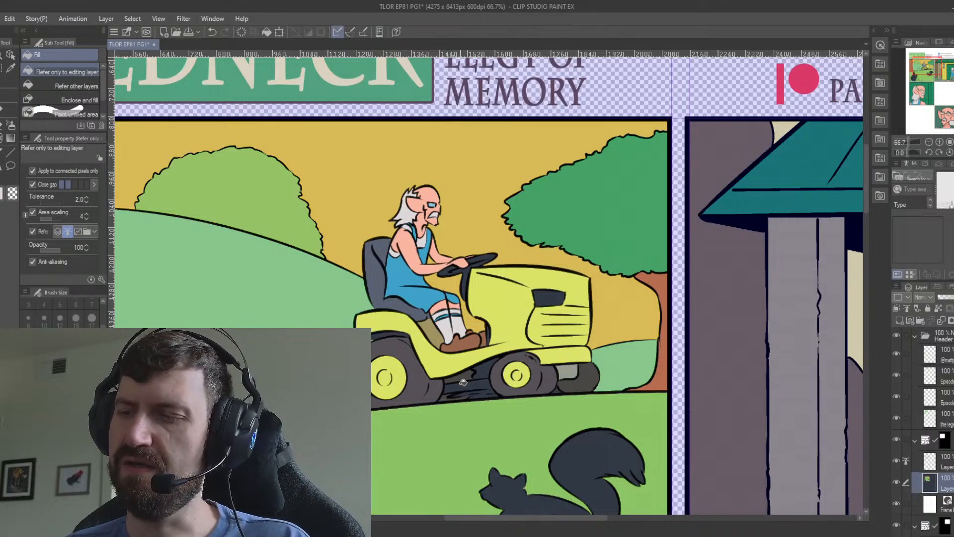
left_click(464, 383)
key("ctrl+z")
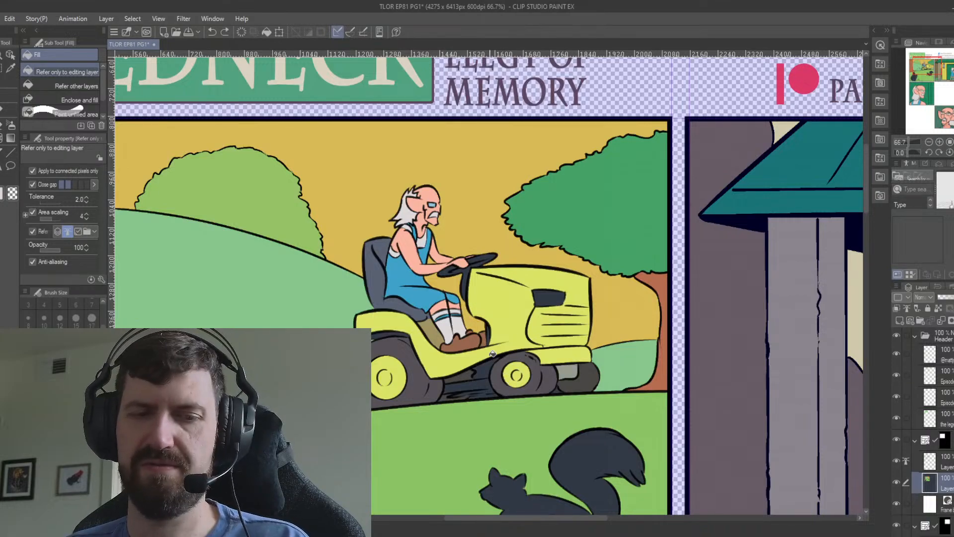
Touch up the undercarriage's lower edge with the pen and fill the undercarriage between the wheels with grey.
key("p")
mouse_move(468, 391)
left_mouse_down()
mouse_move(445, 395)
mouse_move(495, 391)
left_mouse_up()
key("g")
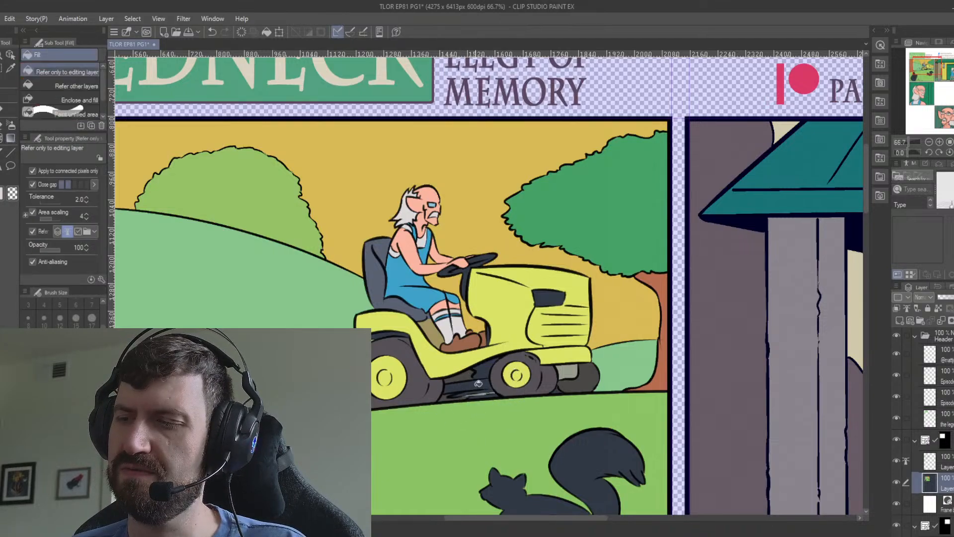
left_click(472, 387)
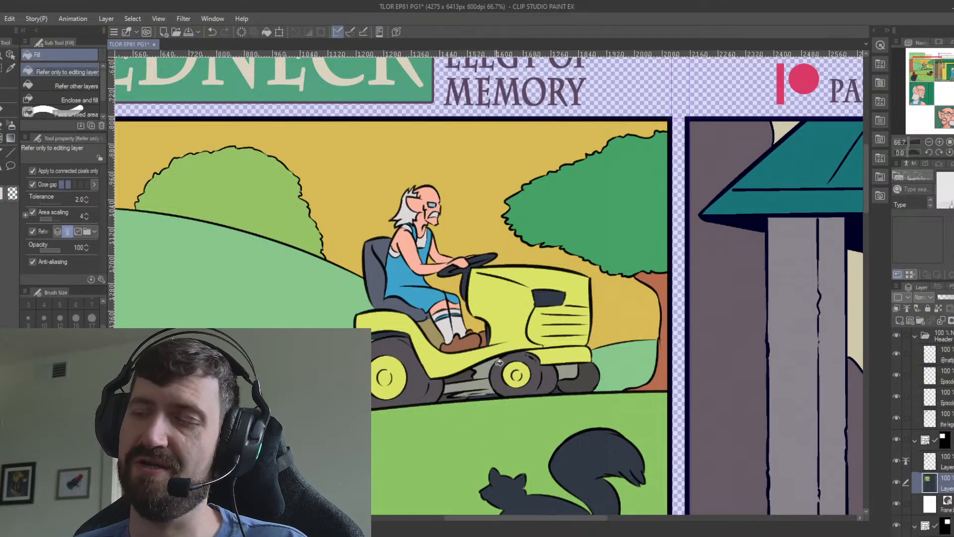
key("i")
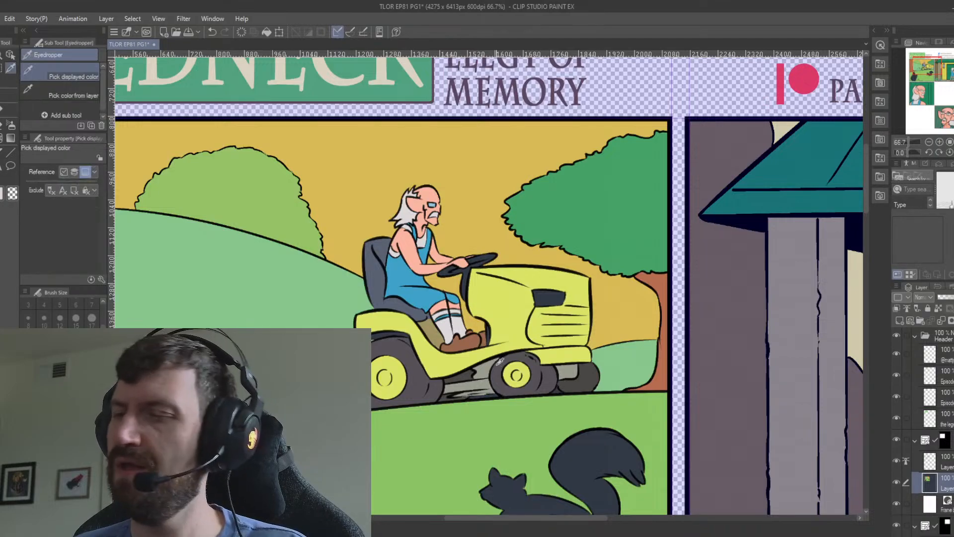
key("g")
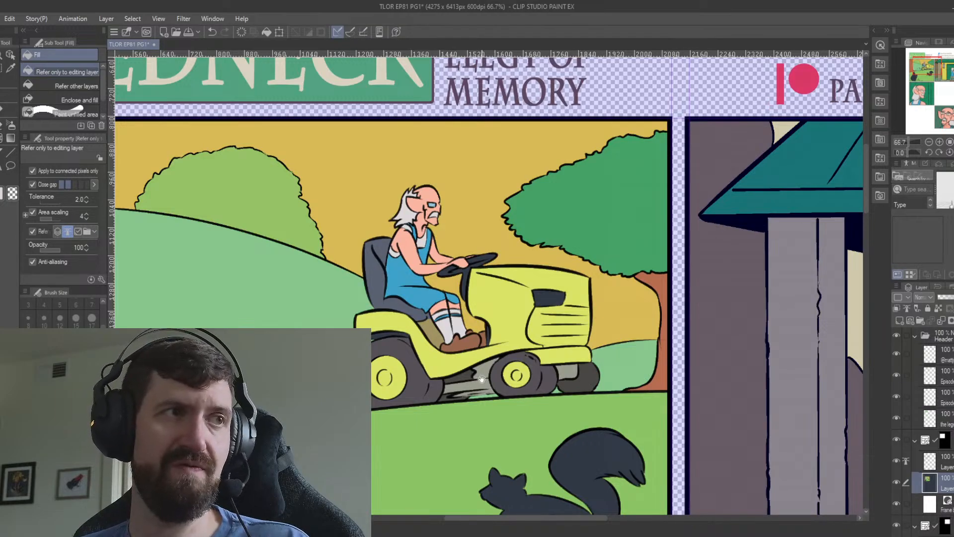
left_click_drag(495, 372, 591, 380)
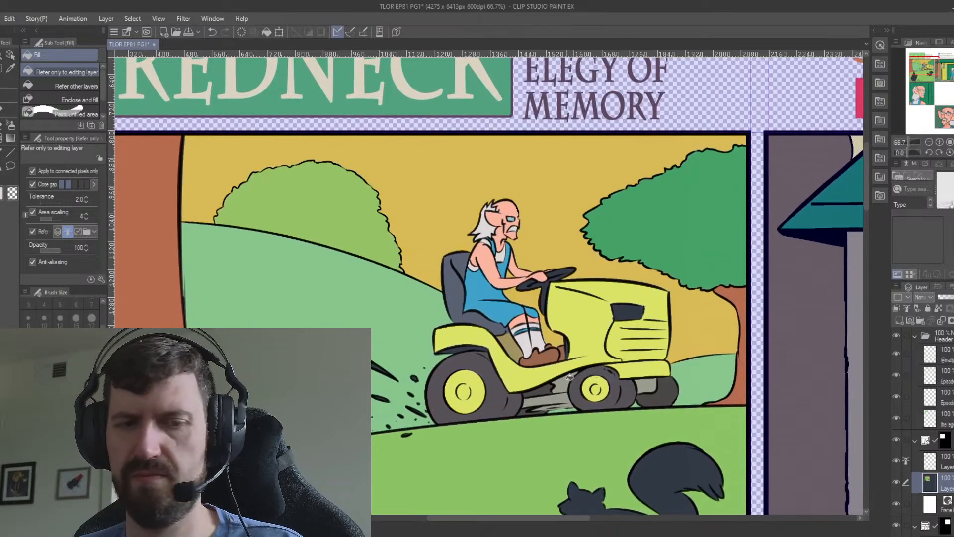
Pick a pale cream colour and fill the headlight on the tractor's hood with it.
key("i")
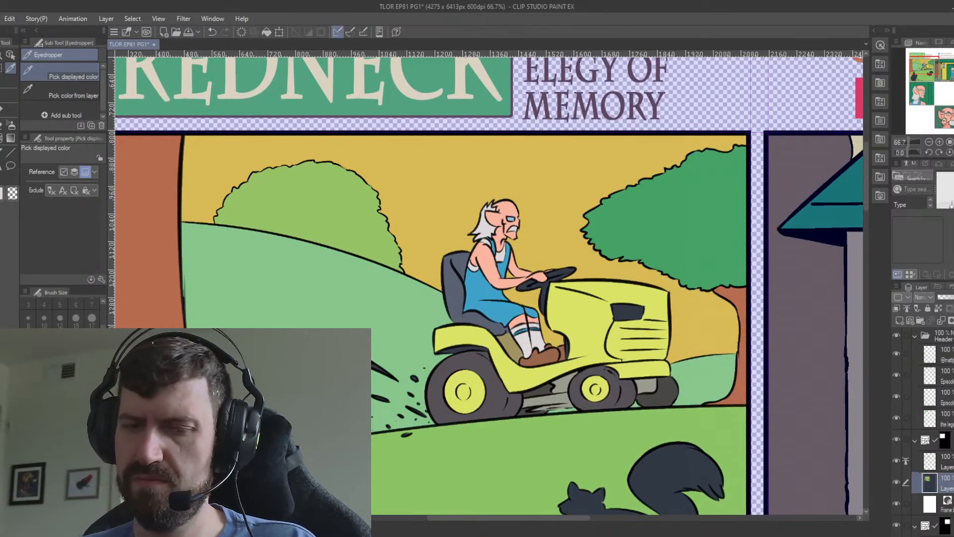
key("g")
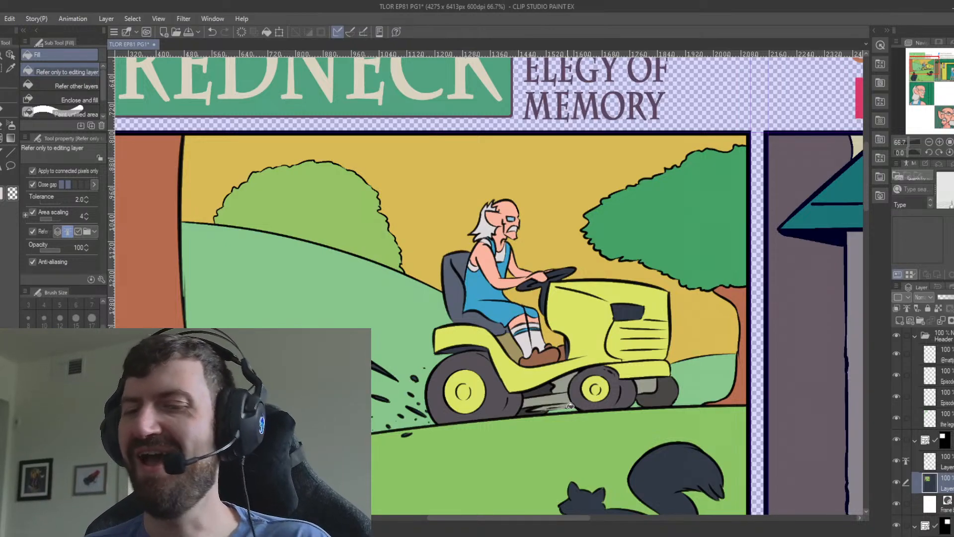
key("g")
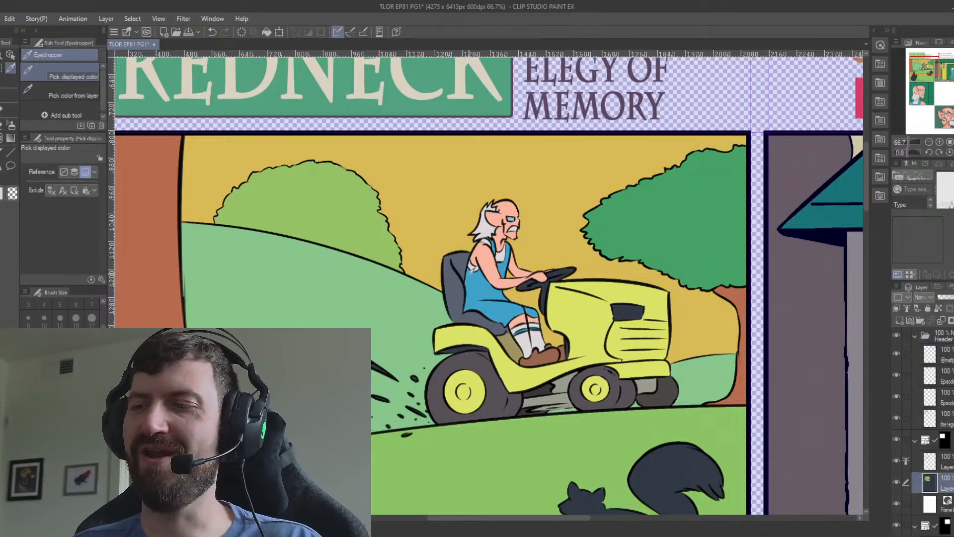
key("g")
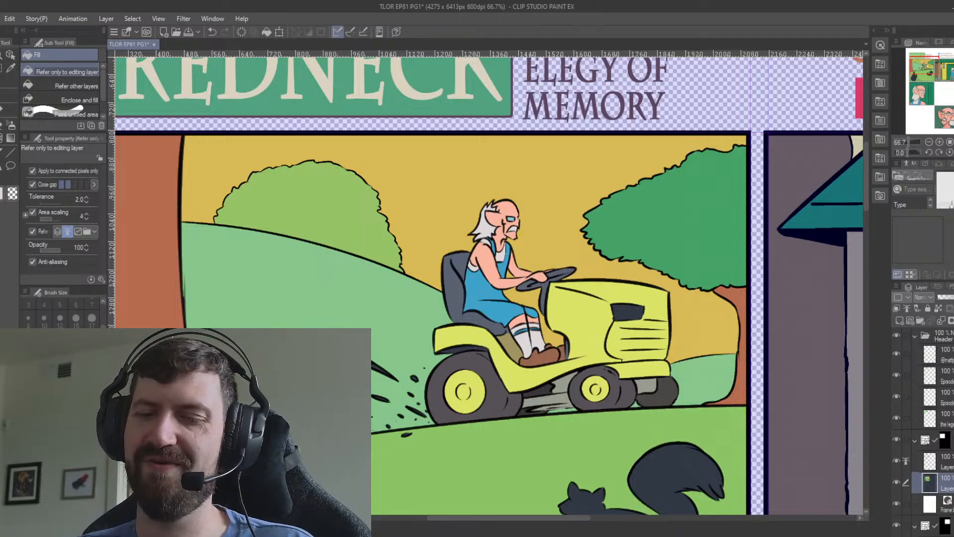
left_click(636, 311)
Choose a bright teal green as the fill colour for the grass clippings behind the rear wheel.
left_click_drag(556, 422, 565, 317)
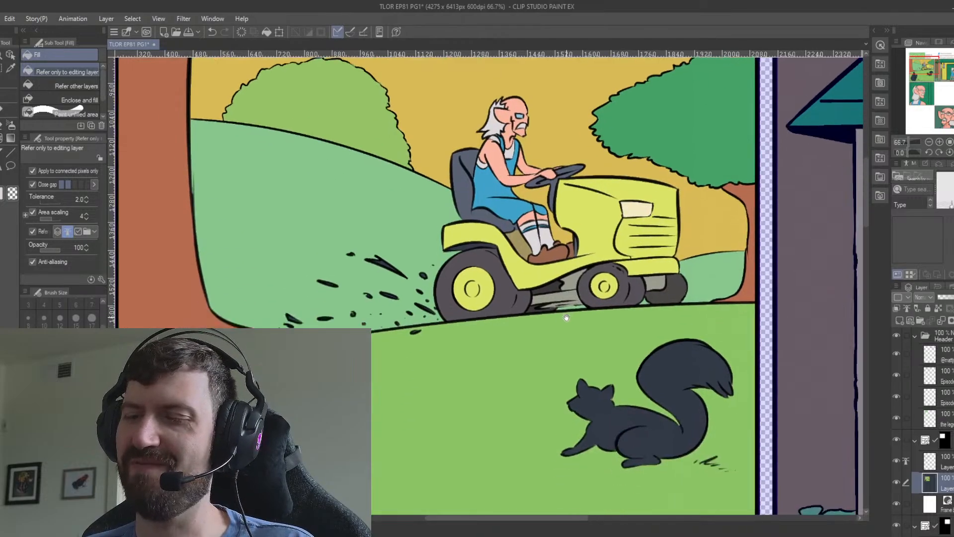
left_click_drag(519, 381, 569, 326)
left_click_drag(583, 400, 472, 398)
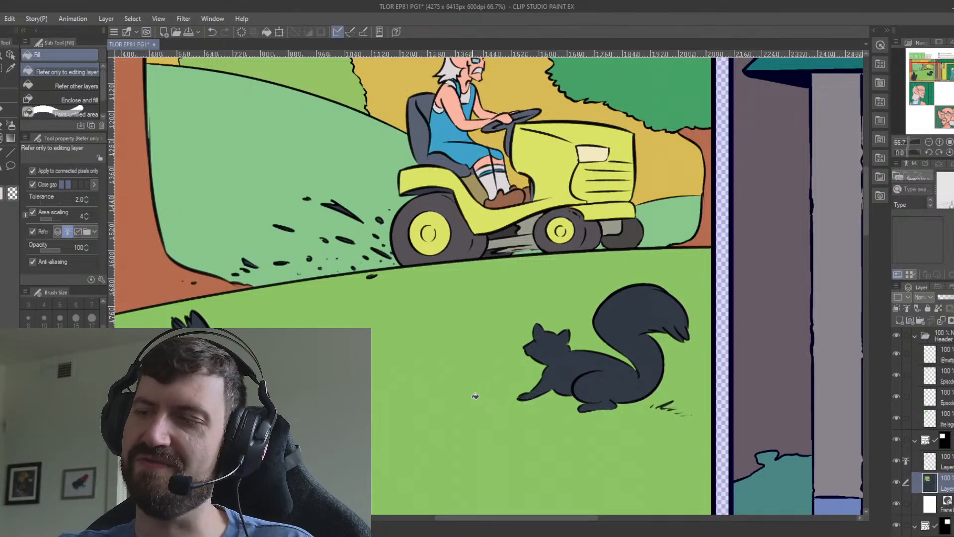
left_click_drag(313, 310, 430, 394)
key("i")
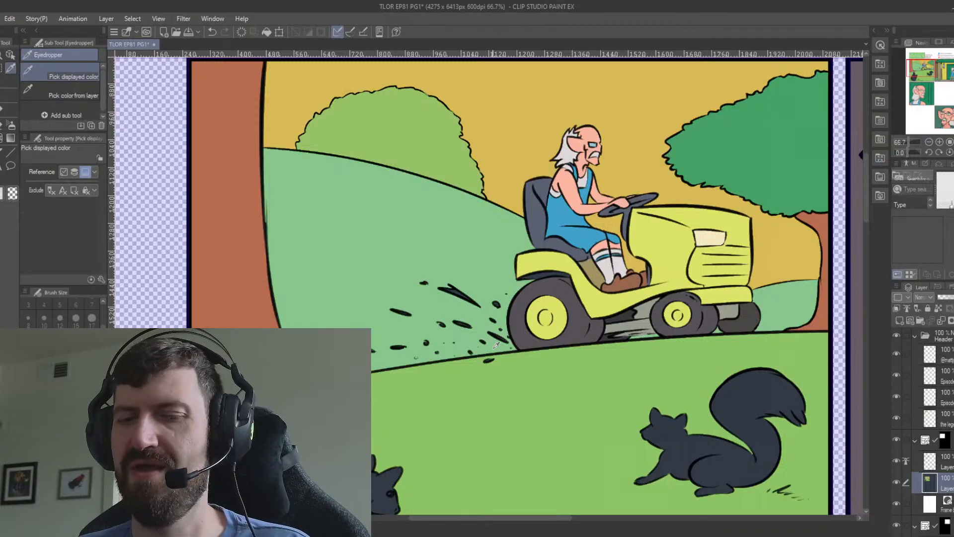
key("g")
key("g")
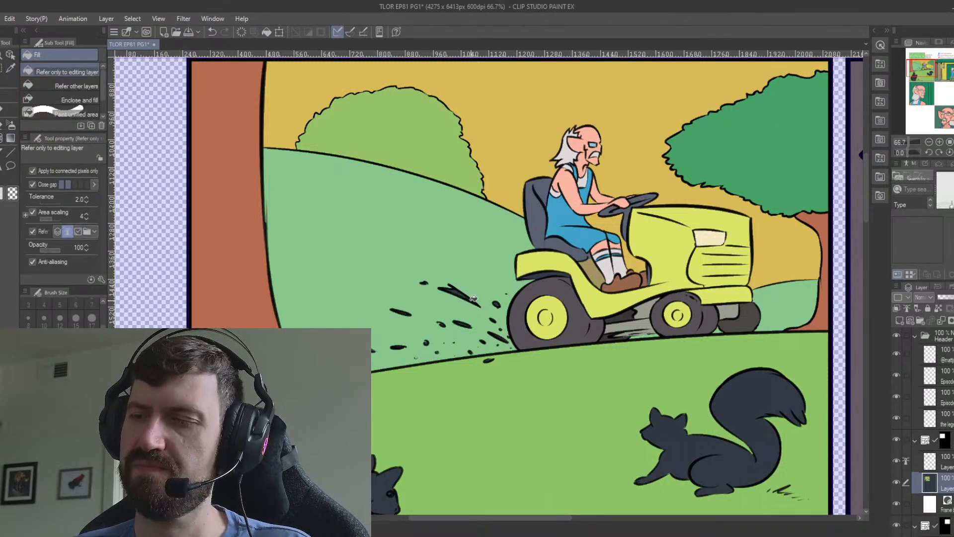
left_click(467, 297)
key("ctrl+z")
left_click(460, 294)
key("ctrl+z")
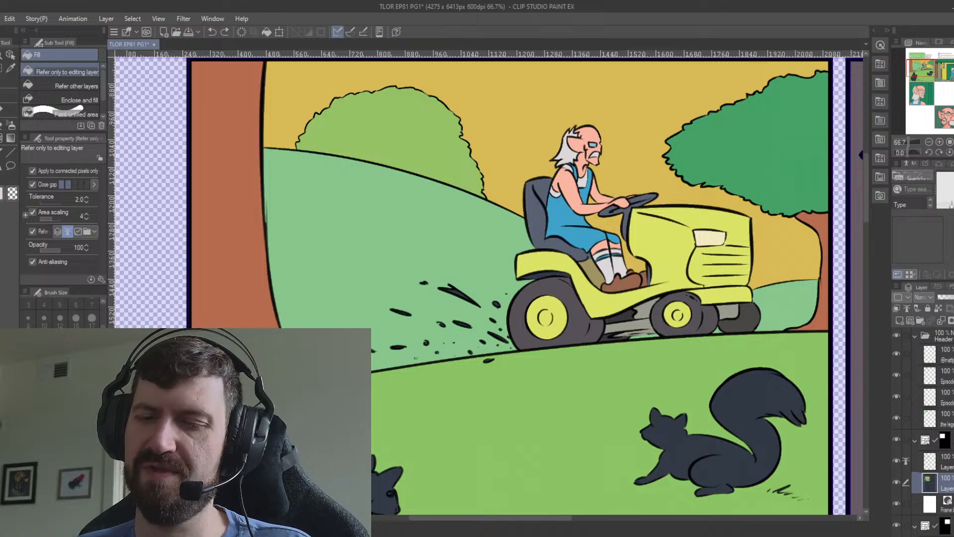
left_click(458, 293)
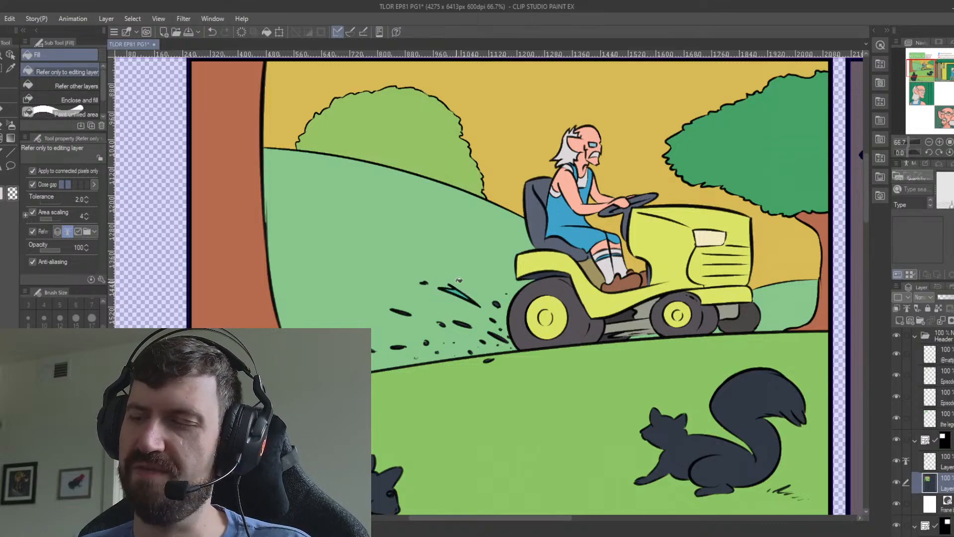
key("ctrl+z")
Fill the large grass clipping and the smaller ones flying behind the rear wheel with the teal green.
left_click(464, 297)
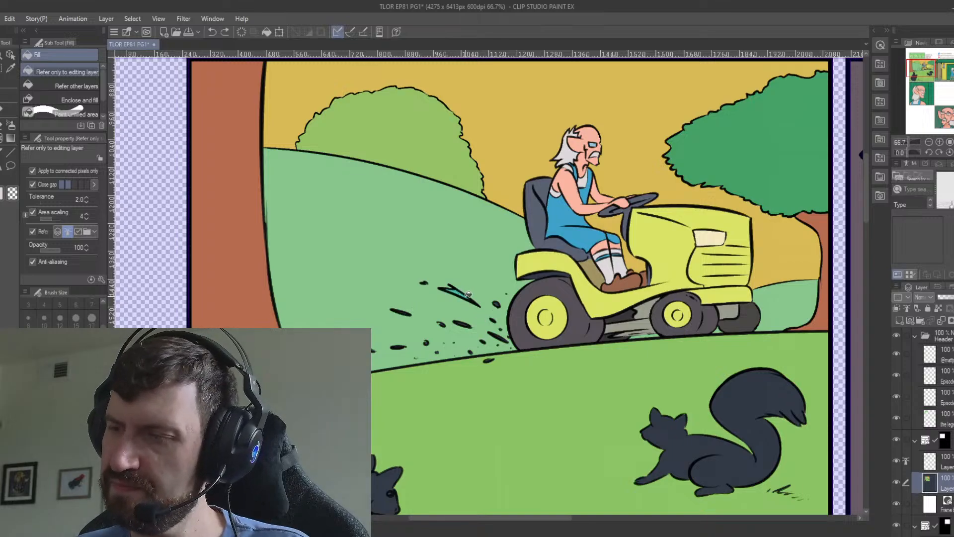
left_click(467, 325)
left_click(496, 304)
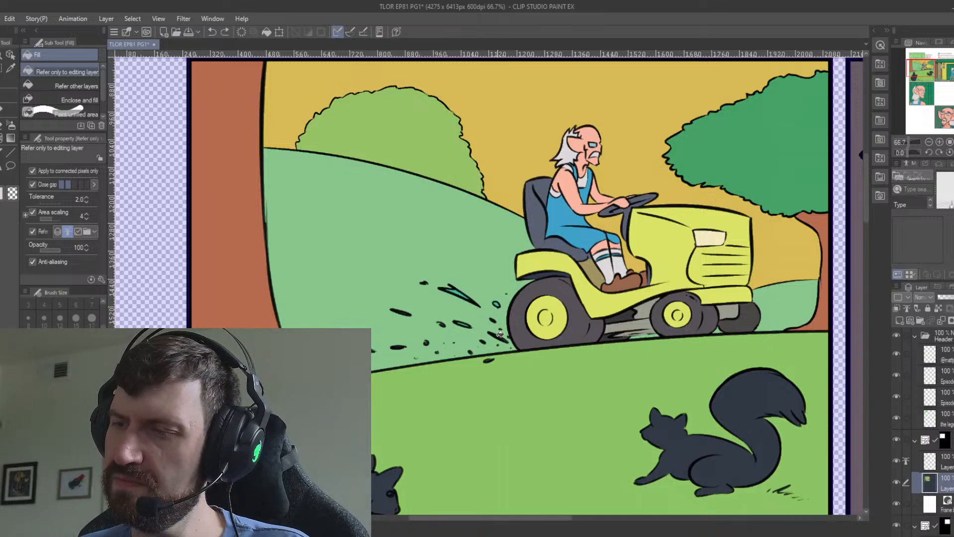
left_click(500, 338)
left_click(488, 361)
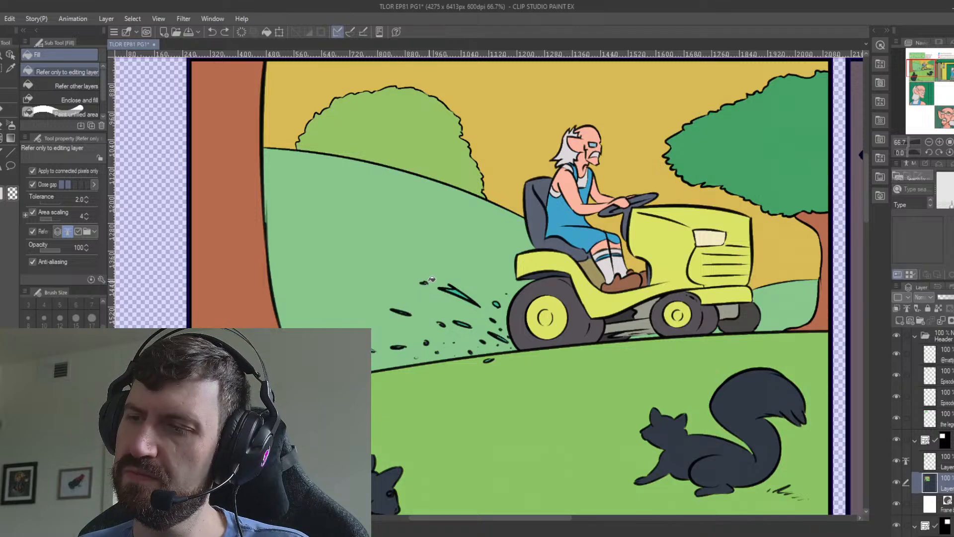
left_click(428, 333)
Fill the foreground squirrel facing the tractor side with reddish brown and dot a white highlight in its eye.
key("p")
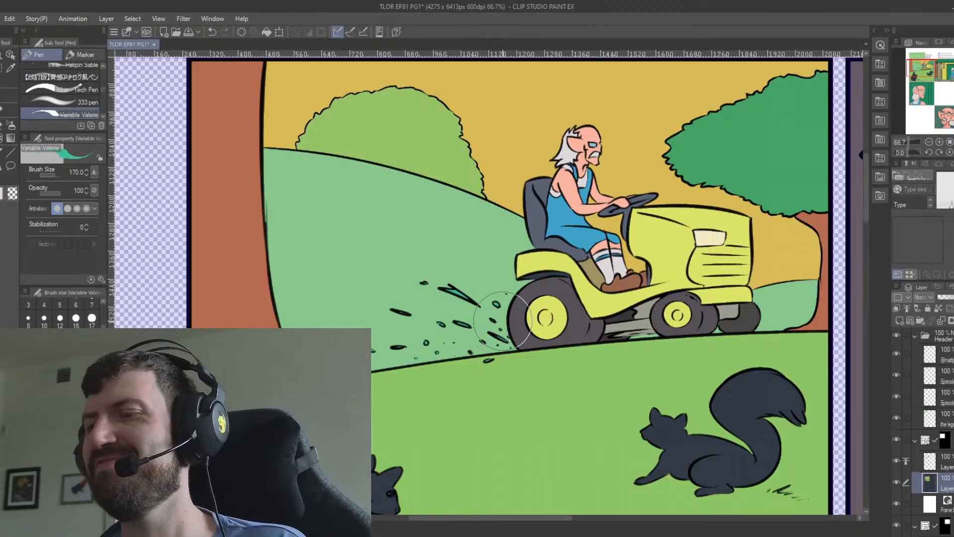
key("g")
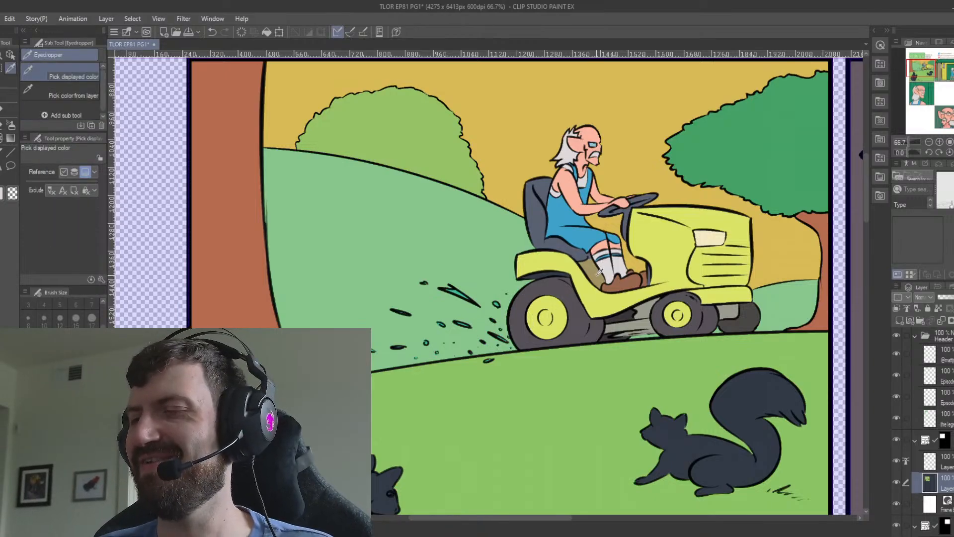
key("g")
left_click(550, 276)
left_click_drag(644, 436, 632, 346)
left_click_drag(627, 411, 657, 364)
key("i")
left_click_drag(718, 362, 632, 392)
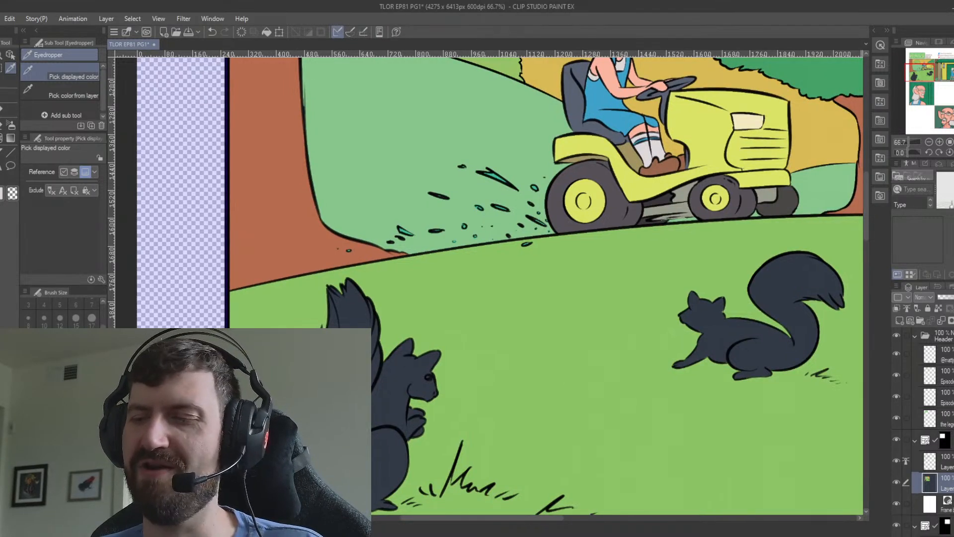
left_click(405, 369)
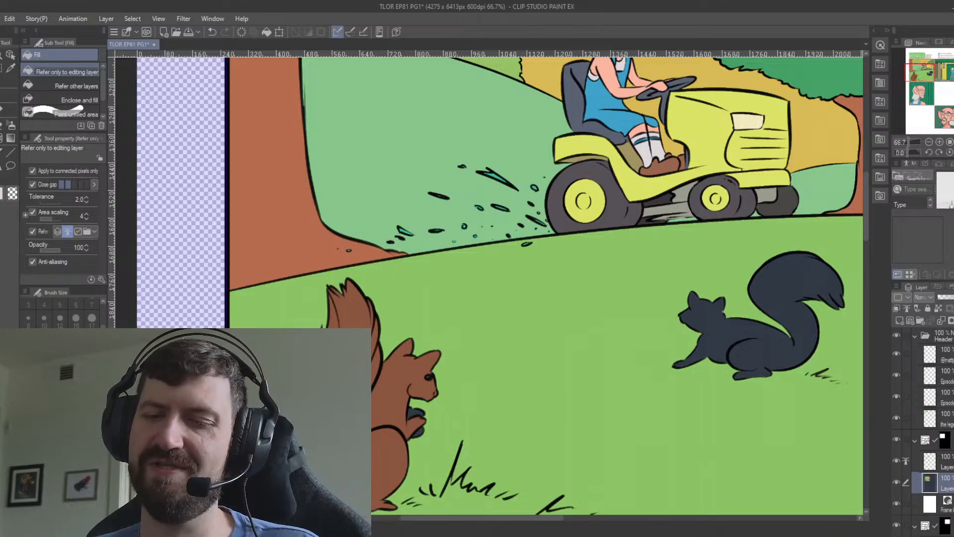
key("p")
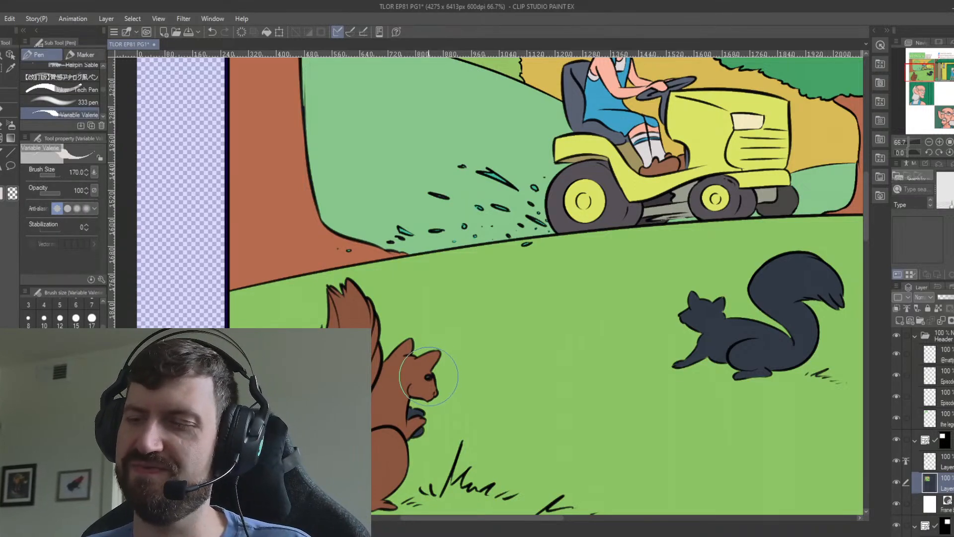
left_click(62, 448)
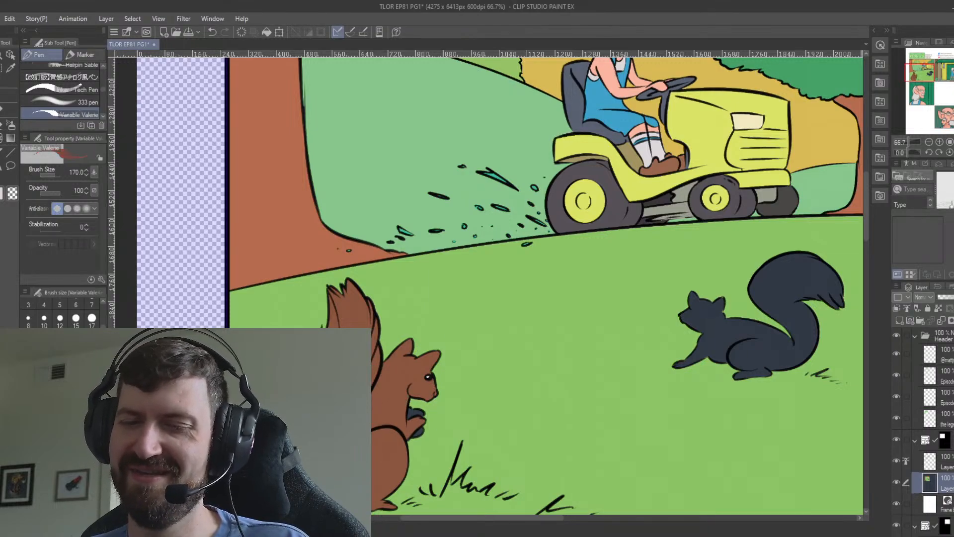
Fill the acorn in the foreground squirrel's paws, using brownish grey for its cap and yellowish tan for the nut.
key("g")
key("ctrl+z")
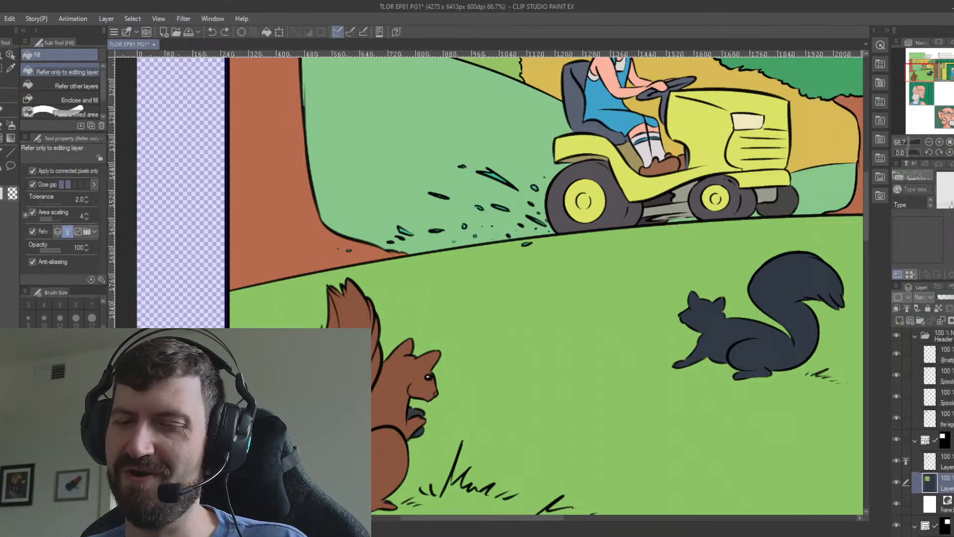
left_click(418, 411)
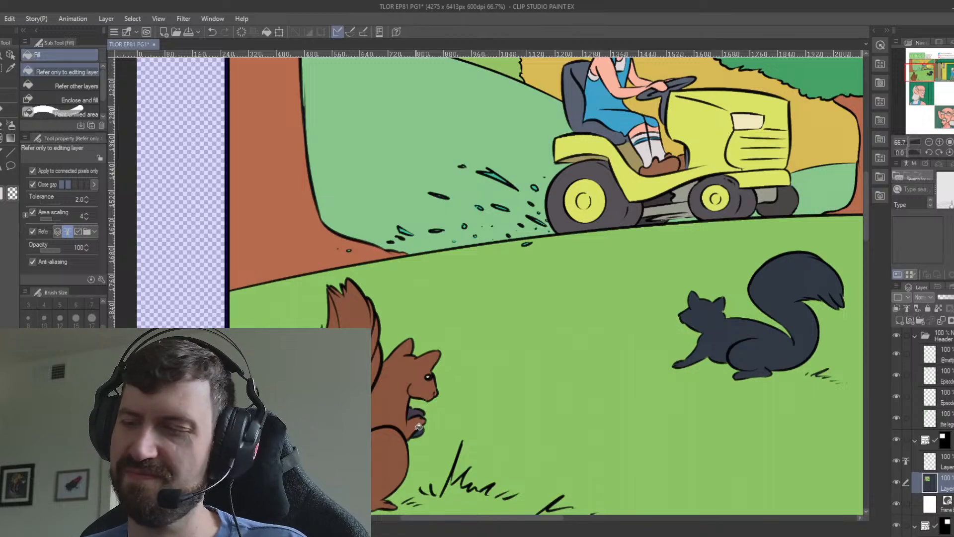
left_click(420, 431)
left_click_drag(476, 381, 437, 367)
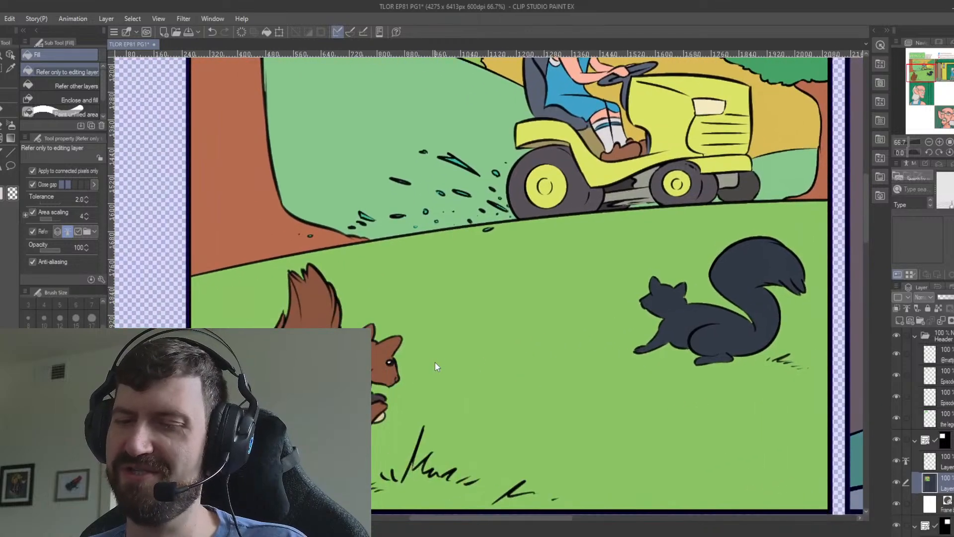
key("ctrl+z")
left_click(392, 415)
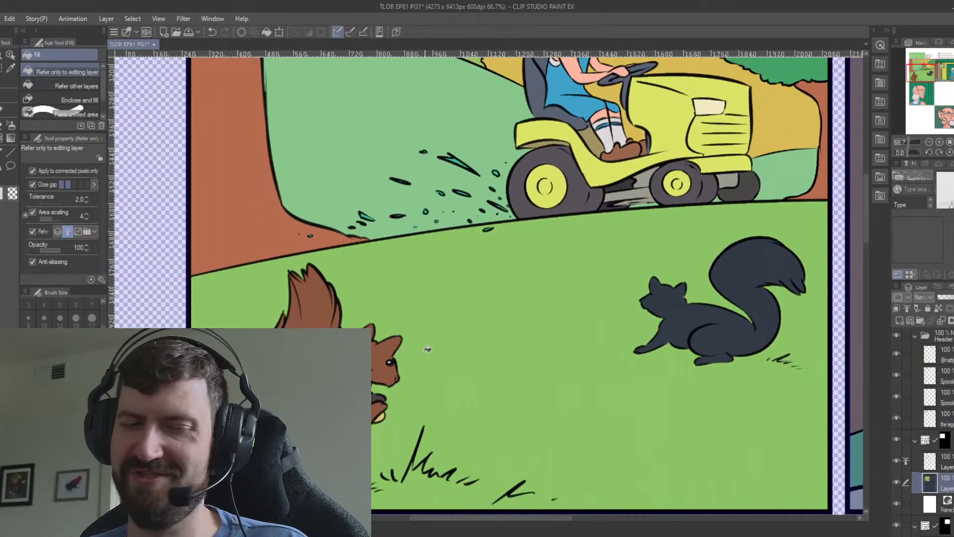
Sample the foreground squirrel's reddish brown and fill the second squirrel, below the tractor, with it.
key("i")
left_click(395, 344)
left_click_drag(394, 344, 231, 398)
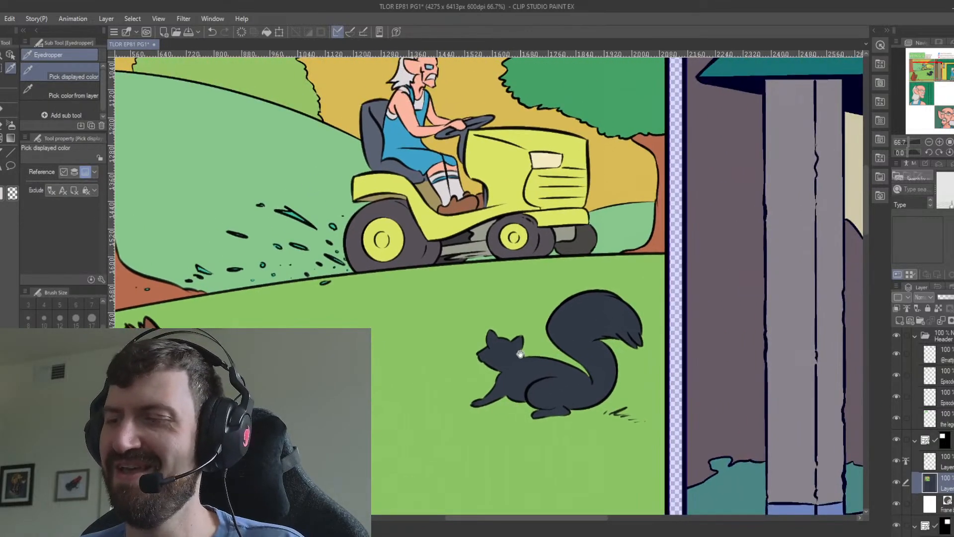
key("g")
left_click(548, 363)
key("p")
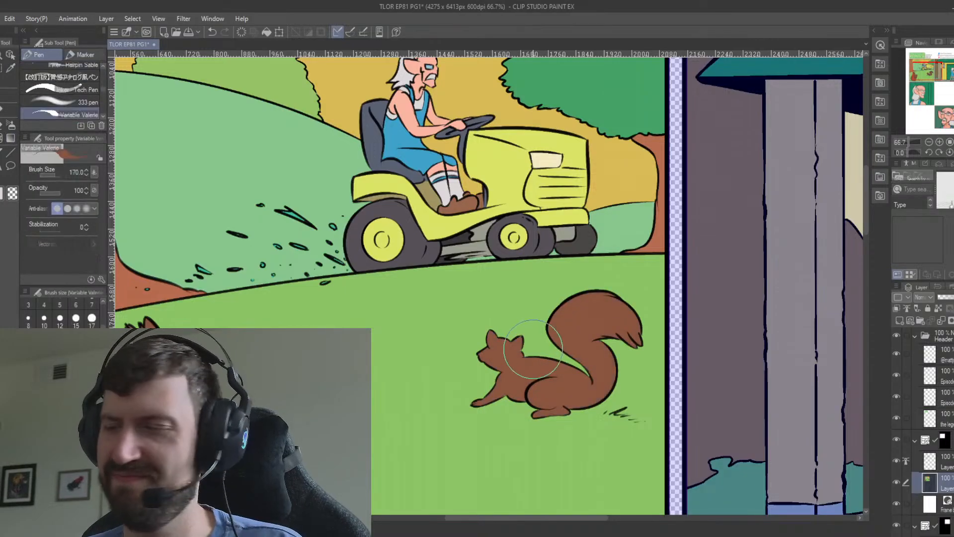
Save the comic page.
scroll(526, 341, "down", 3)
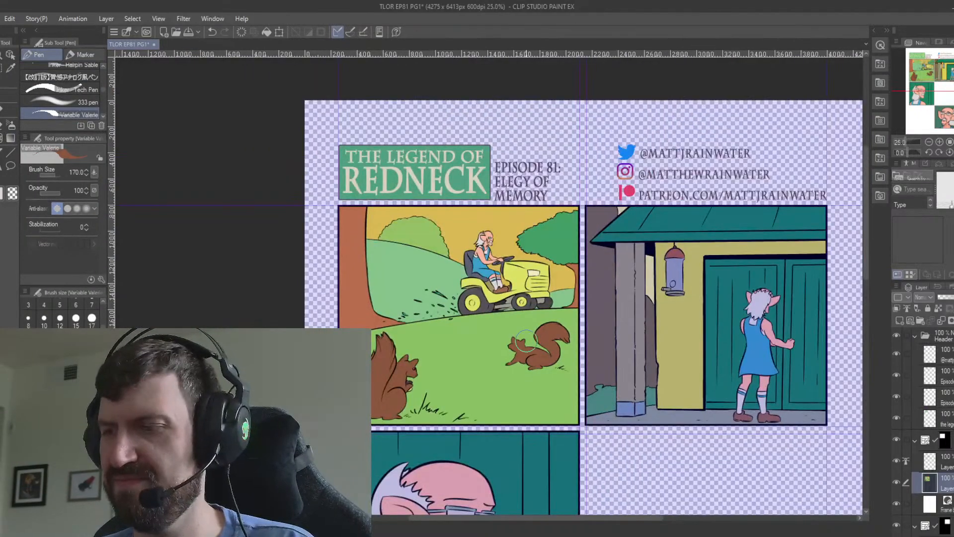
left_click_drag(664, 422, 541, 221)
left_click_drag(622, 403, 547, 241)
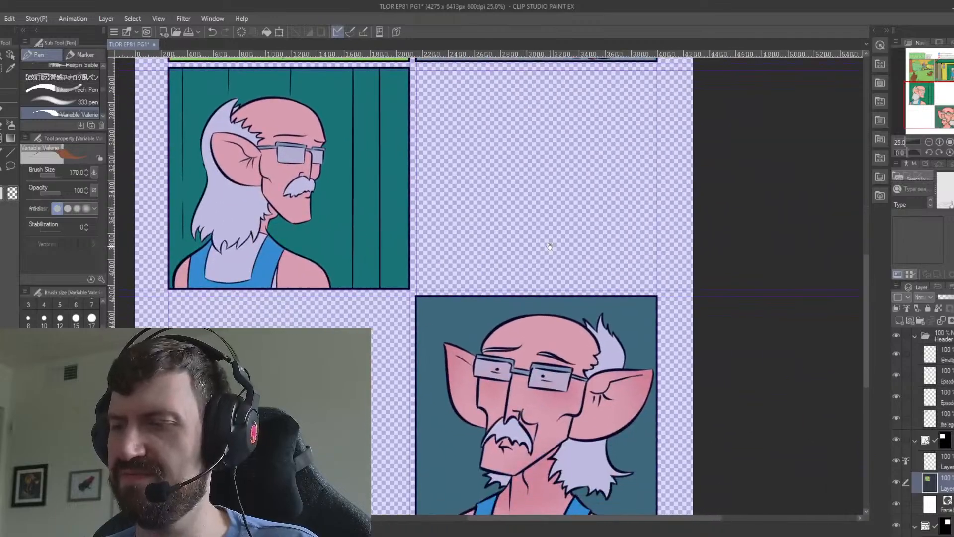
left_click_drag(622, 383, 573, 290)
scroll(574, 288, "up", 2)
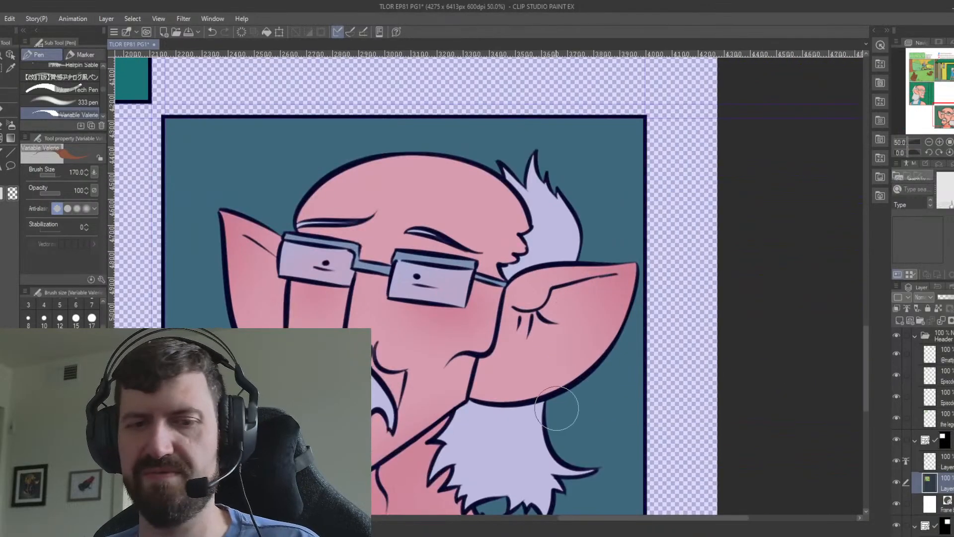
scroll(559, 407, "down", 1)
left_click_drag(540, 457, 546, 388)
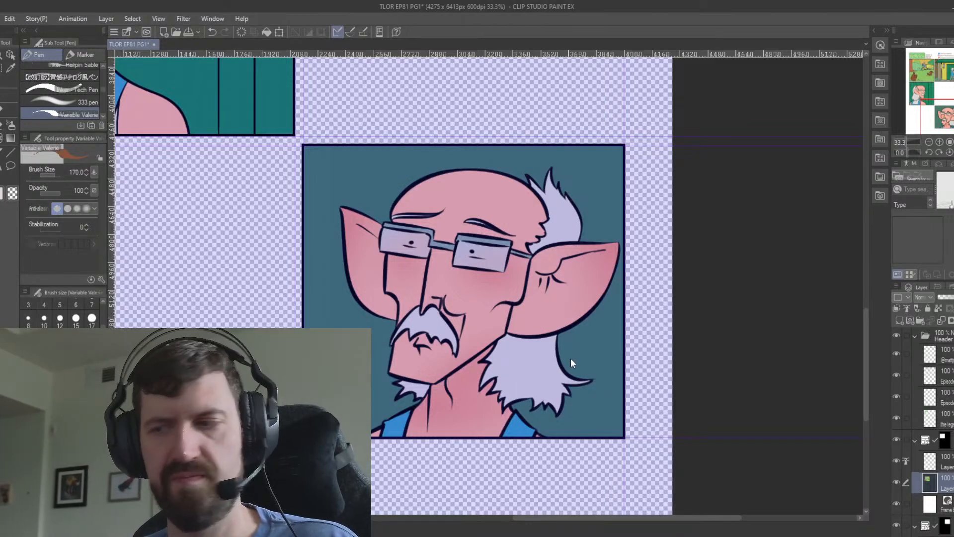
key("ctrl+s")
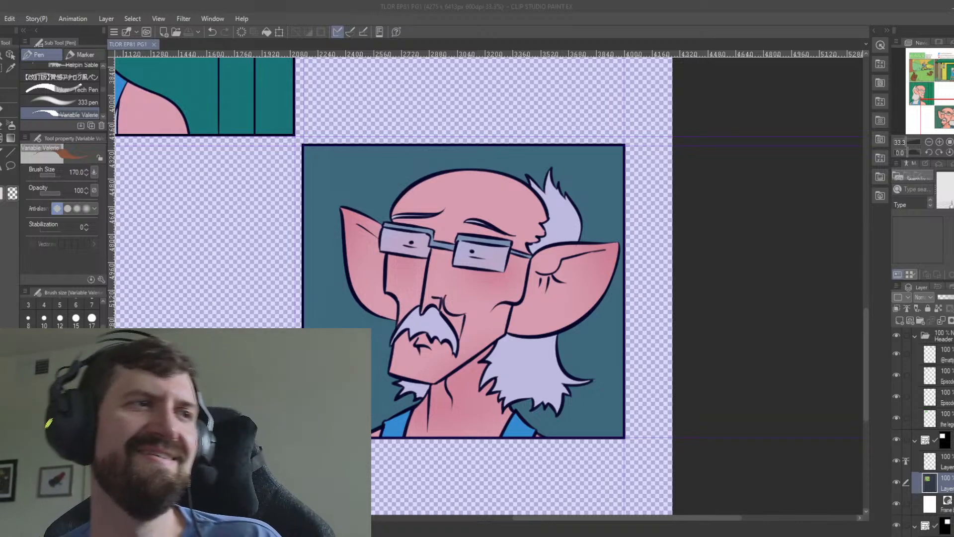
left_click(700, 401)
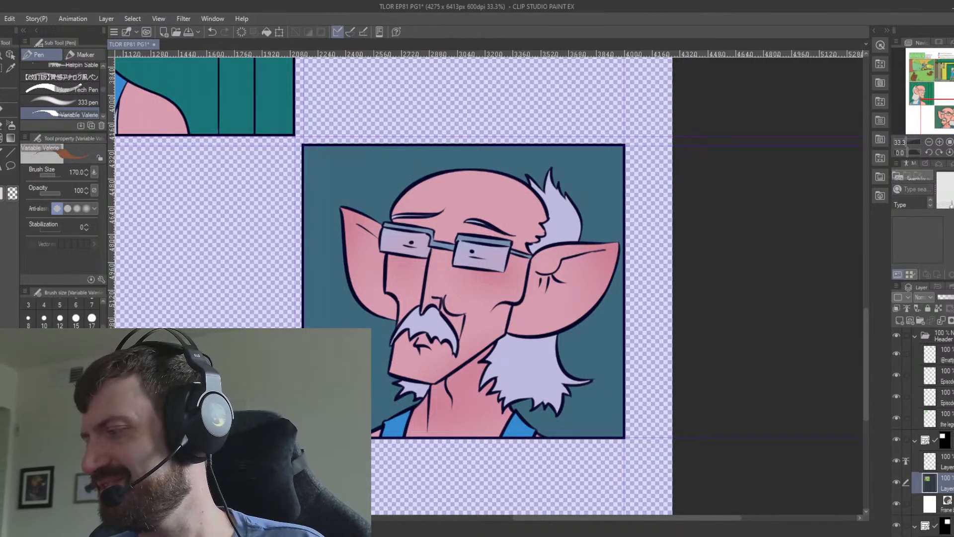
Remove the purple tint from the portrait panel, working on its 51% multiply layer.
scroll(925, 428, "down", 5)
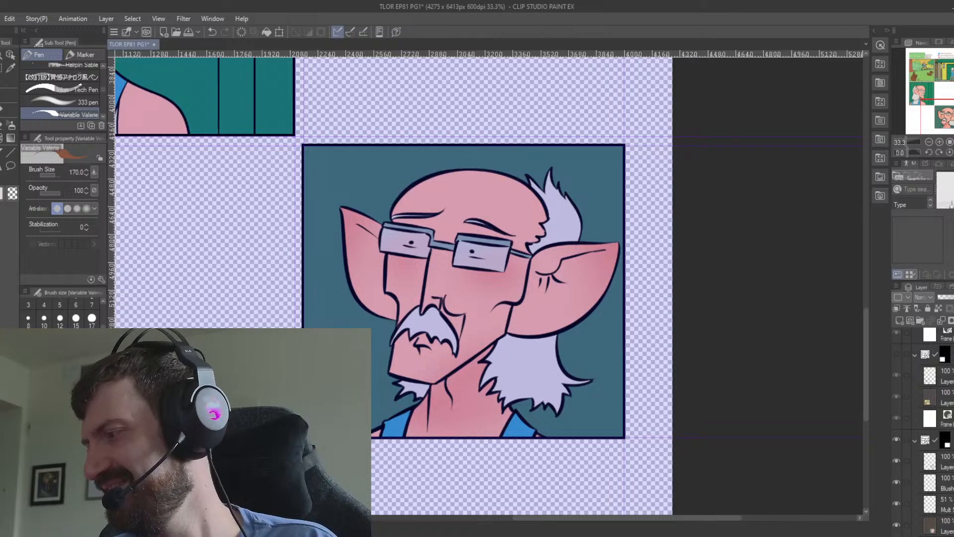
left_click(944, 462)
left_click(944, 504)
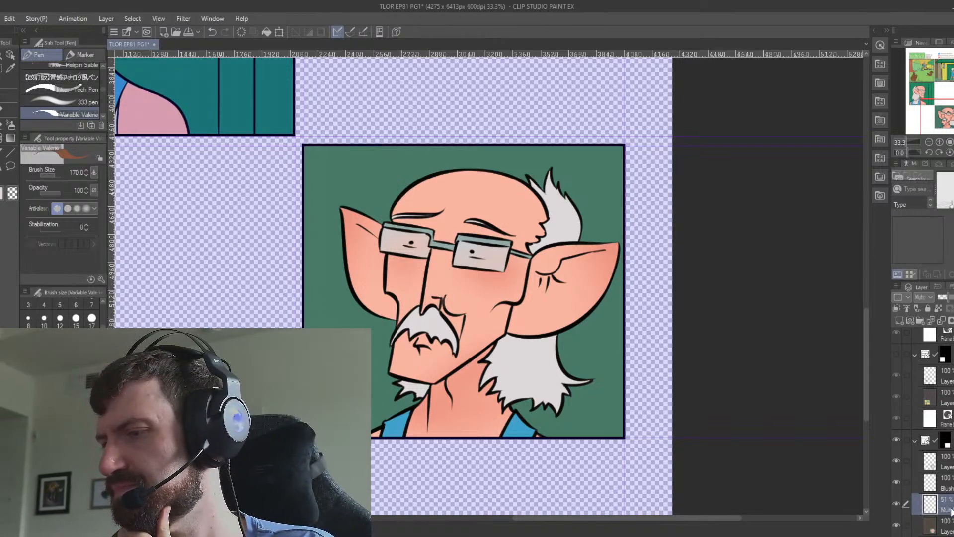
Select both ears on the flat colour layer and shade the near ear's lower inner edge on the multiply layer with the Round mixing brush.
left_click(943, 526)
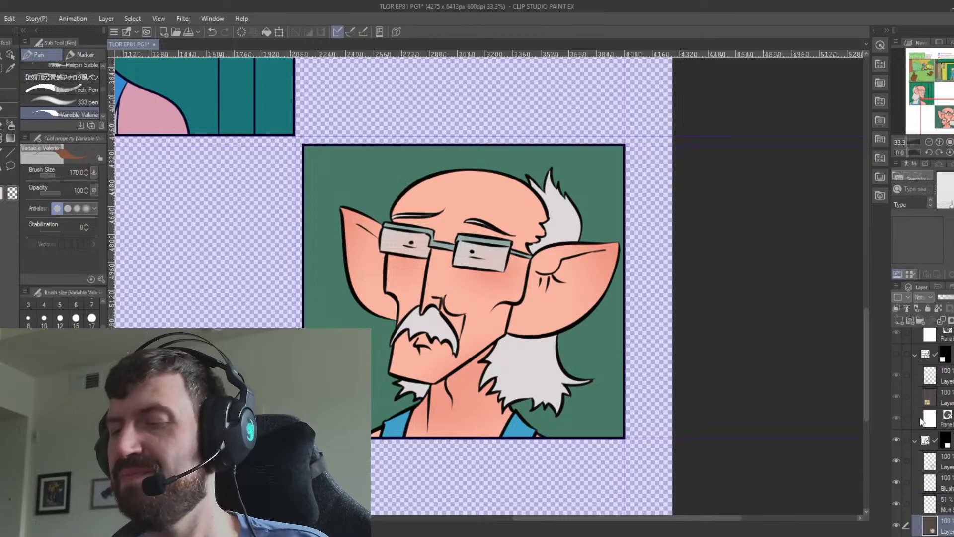
key("w")
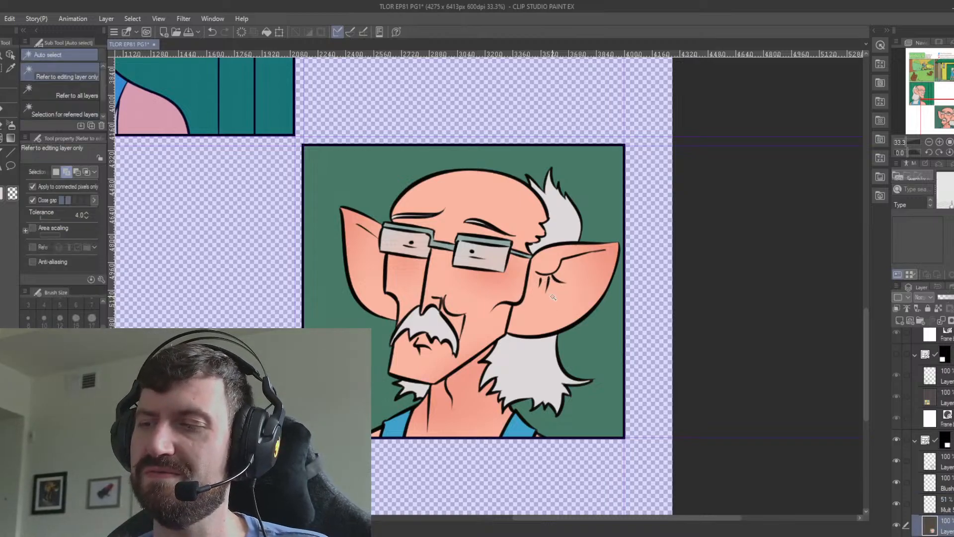
left_click(562, 291)
left_click(375, 277)
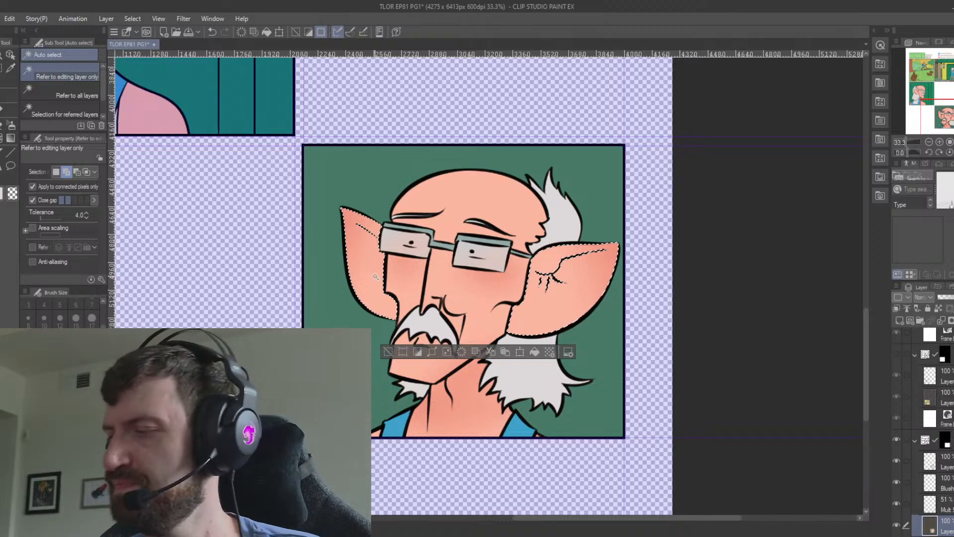
left_click(950, 511)
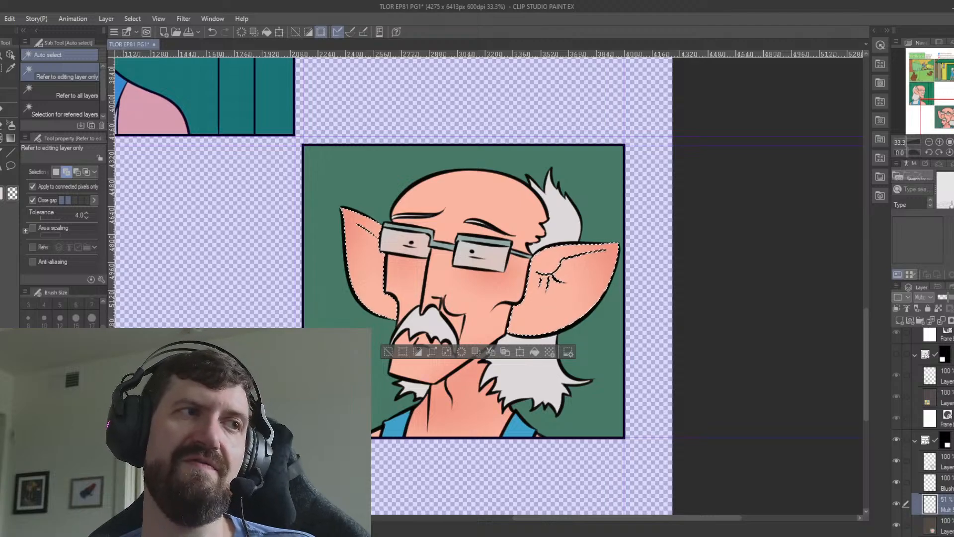
left_click(0, 123)
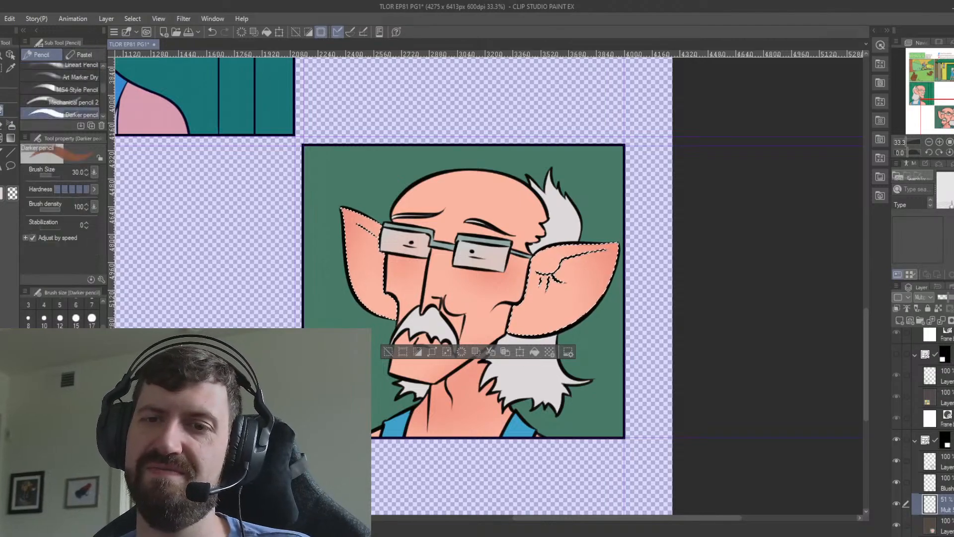
left_click(0, 111)
left_click(0, 124)
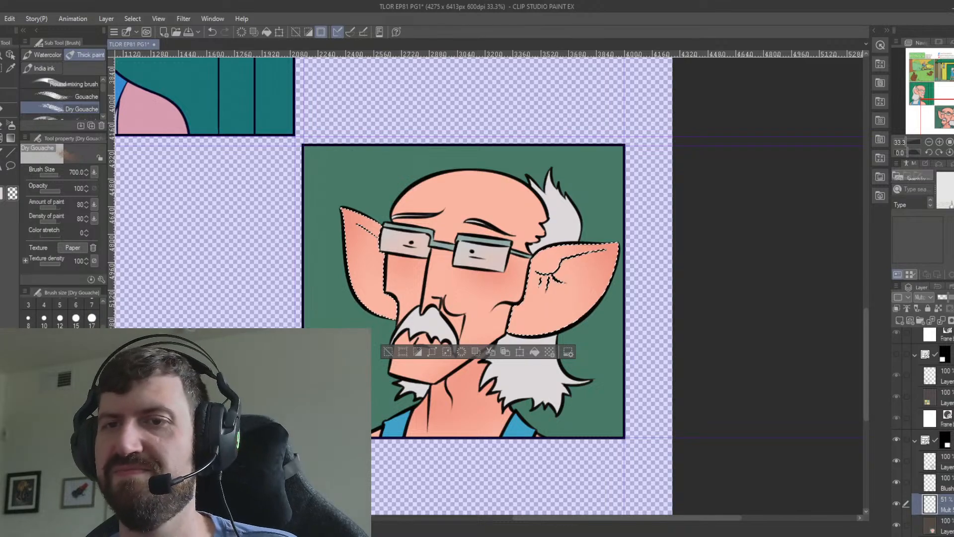
left_click(89, 85)
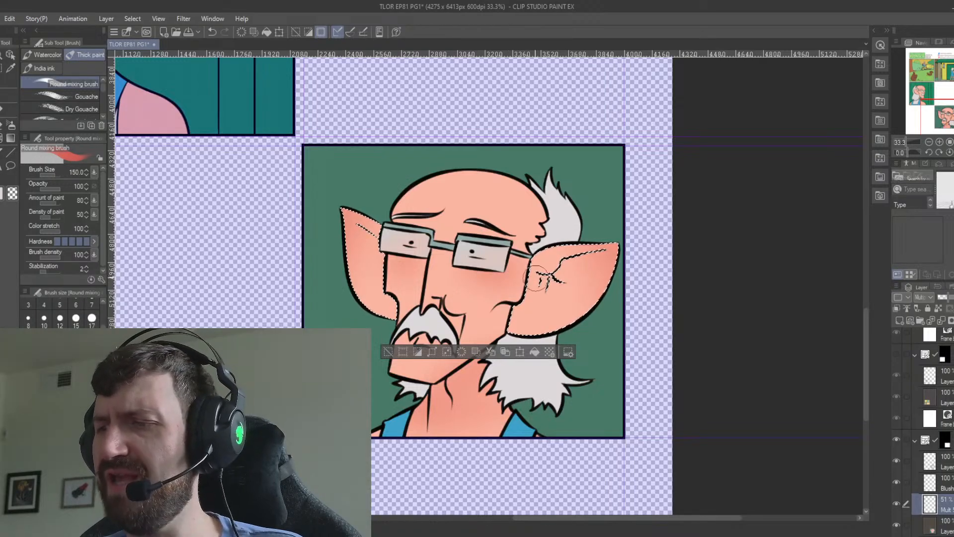
mouse_move(572, 268)
left_mouse_down()
mouse_move(538, 278)
mouse_move(581, 258)
mouse_move(565, 271)
left_mouse_up()
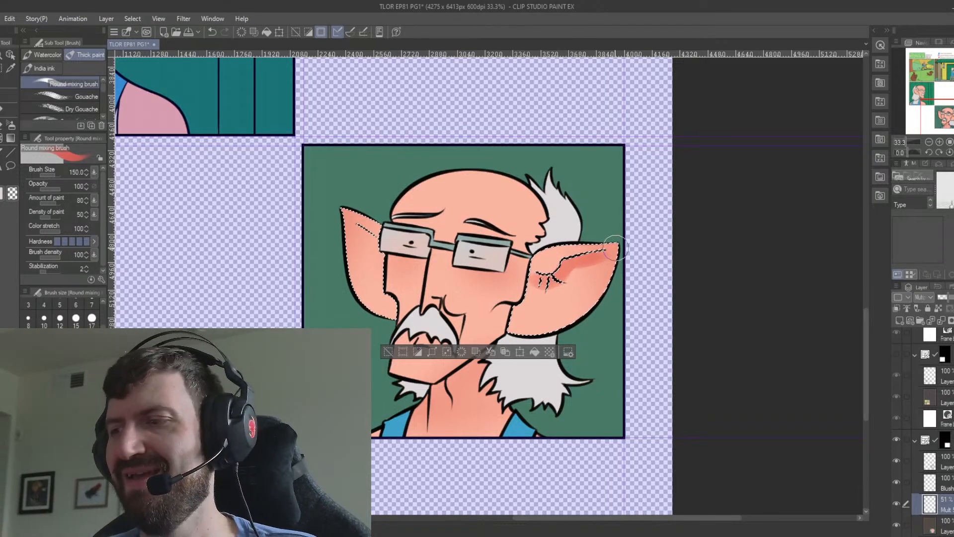
left_click_drag(600, 257, 555, 288)
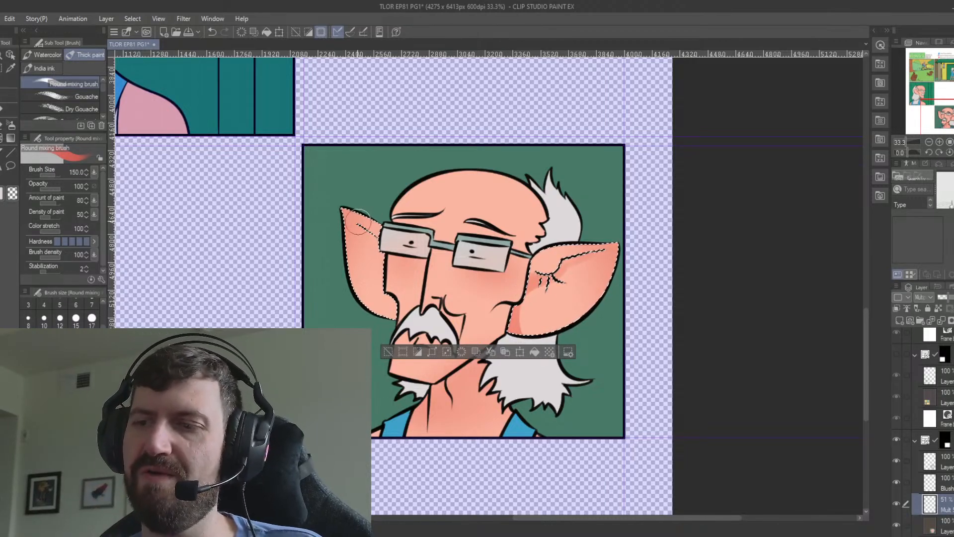
Shade the whole far ear in darker red and clear the selection.
mouse_move(392, 254)
left_mouse_down()
mouse_move(346, 232)
mouse_move(421, 332)
mouse_move(360, 242)
mouse_move(406, 331)
mouse_move(359, 234)
mouse_move(382, 277)
mouse_move(402, 284)
left_mouse_up()
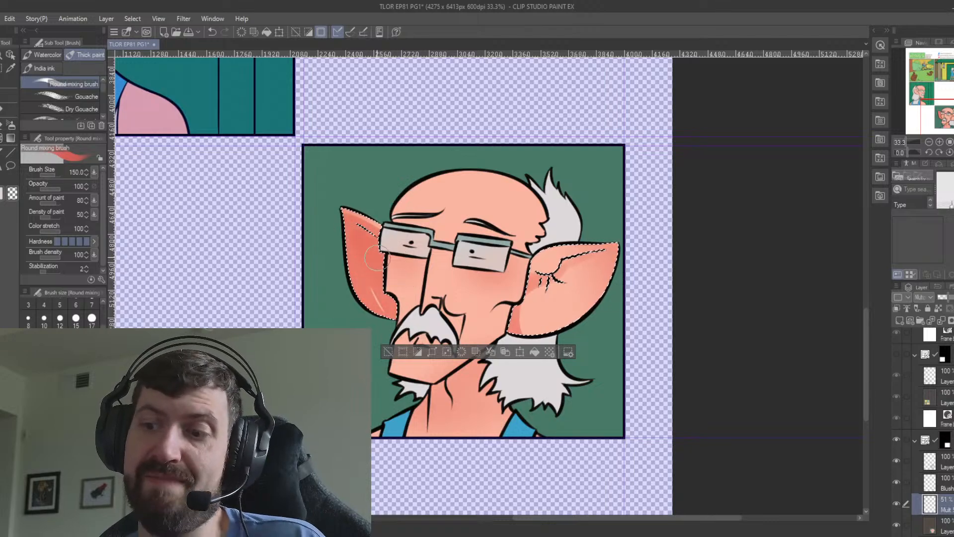
key("ctrl+z")
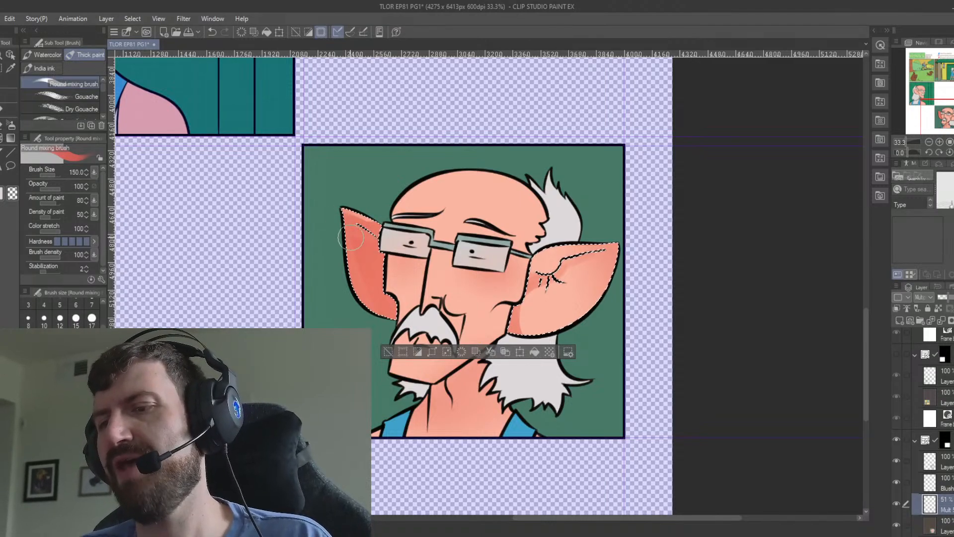
key("ctrl+d")
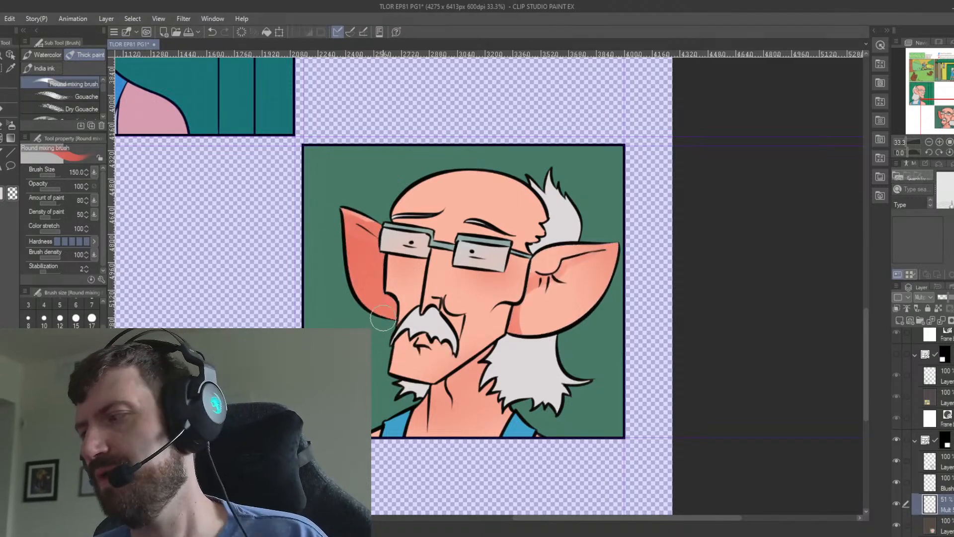
Select the face's skin areas on the flat colour layer and shade the far cheek, chin and forehead edge on the multiply layer.
left_click(943, 525)
key("w")
left_click(416, 270)
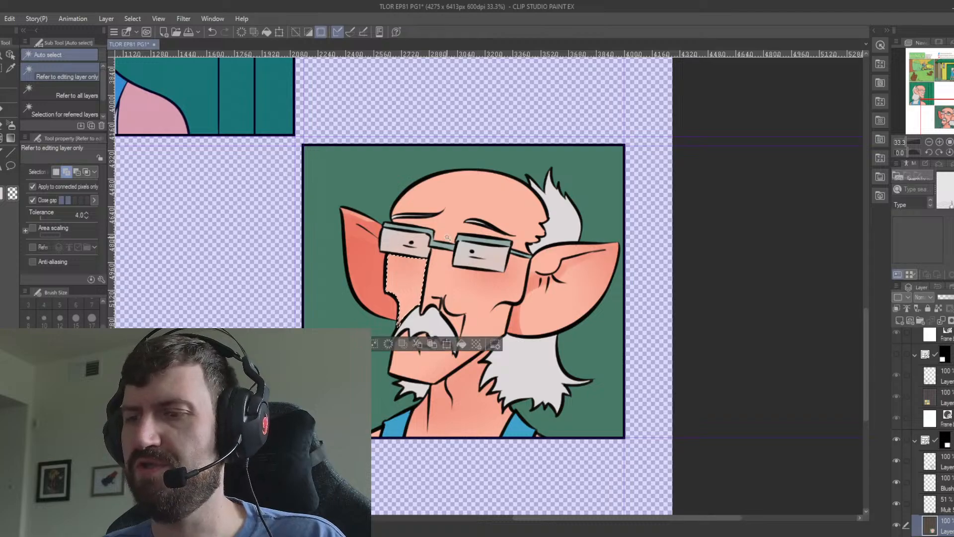
left_click(450, 215)
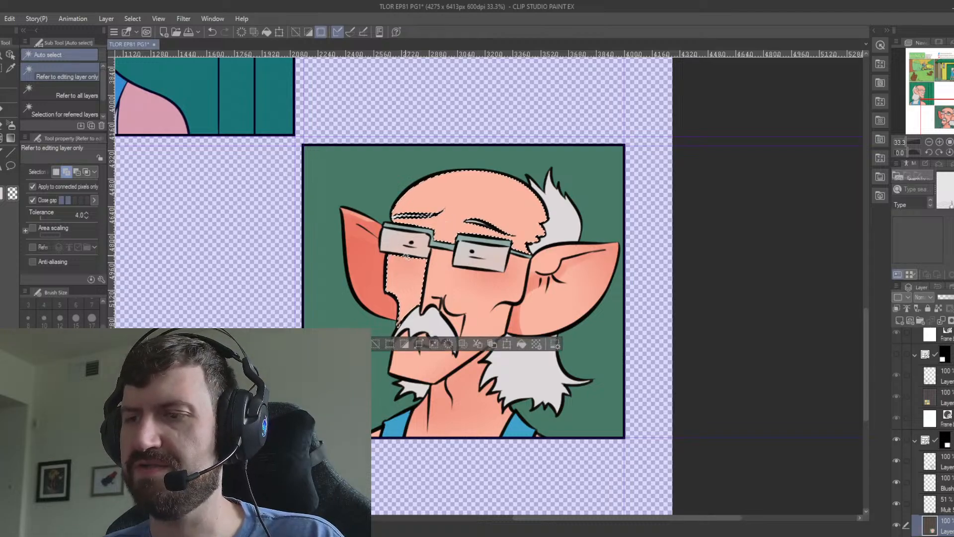
left_click(414, 359)
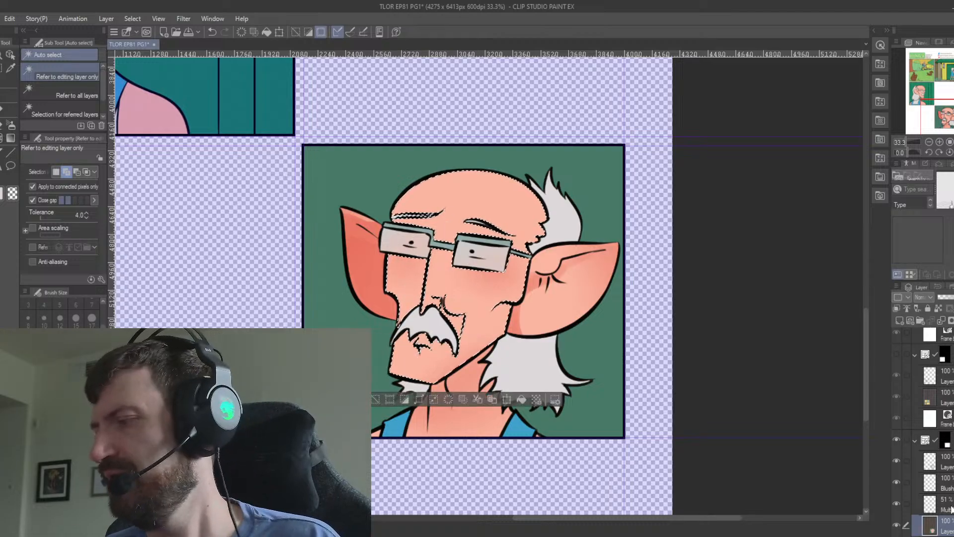
left_click(917, 500)
key("b")
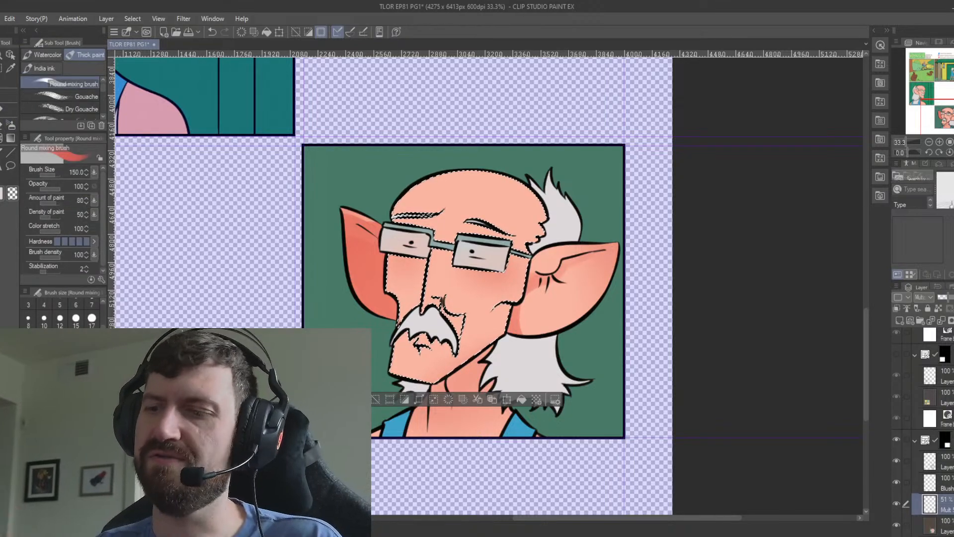
mouse_move(419, 326)
left_mouse_down()
mouse_move(403, 352)
mouse_move(407, 326)
mouse_move(411, 375)
mouse_move(410, 355)
mouse_move(391, 386)
mouse_move(407, 351)
mouse_move(397, 380)
mouse_move(422, 246)
left_mouse_up()
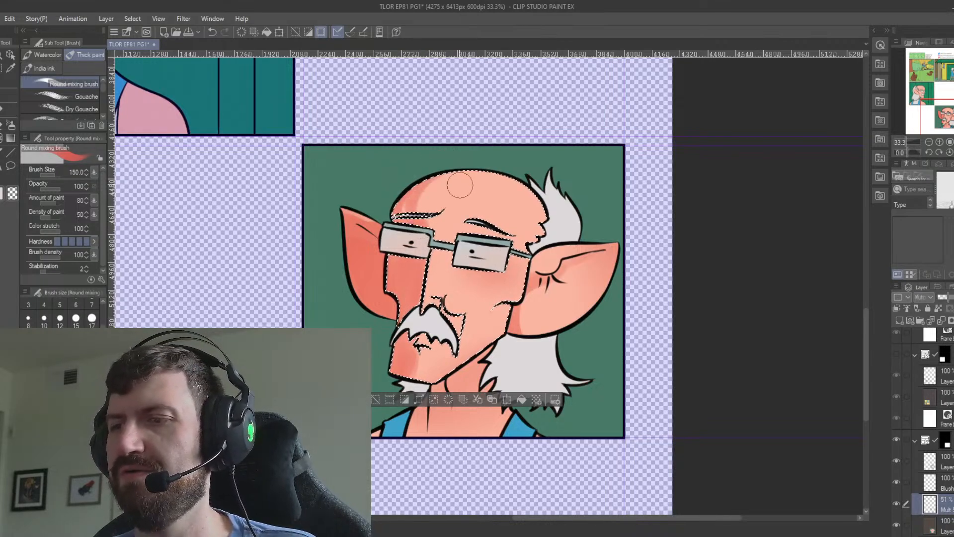
left_click_drag(431, 180, 409, 221)
key("ctrl+d")
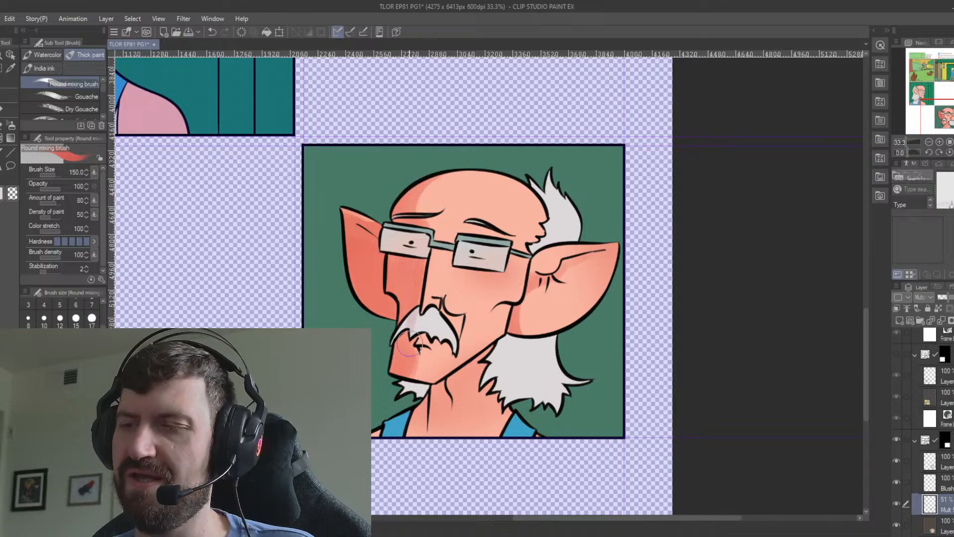
Select the moustache, far lens and adjoining glasses frame, and shade the lens, frame and moustache's far side on the multiply layer.
left_click(946, 530)
key("w")
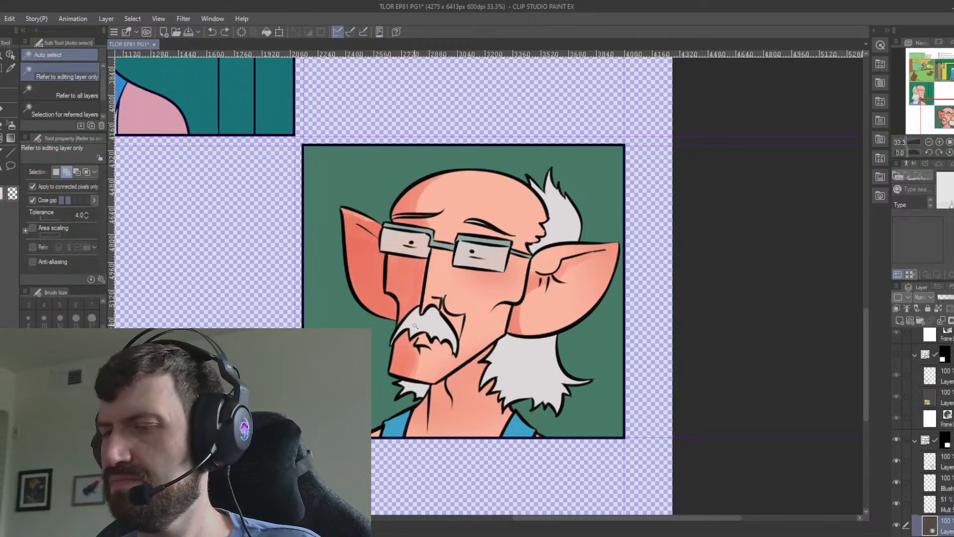
left_click(433, 324)
left_click(946, 501)
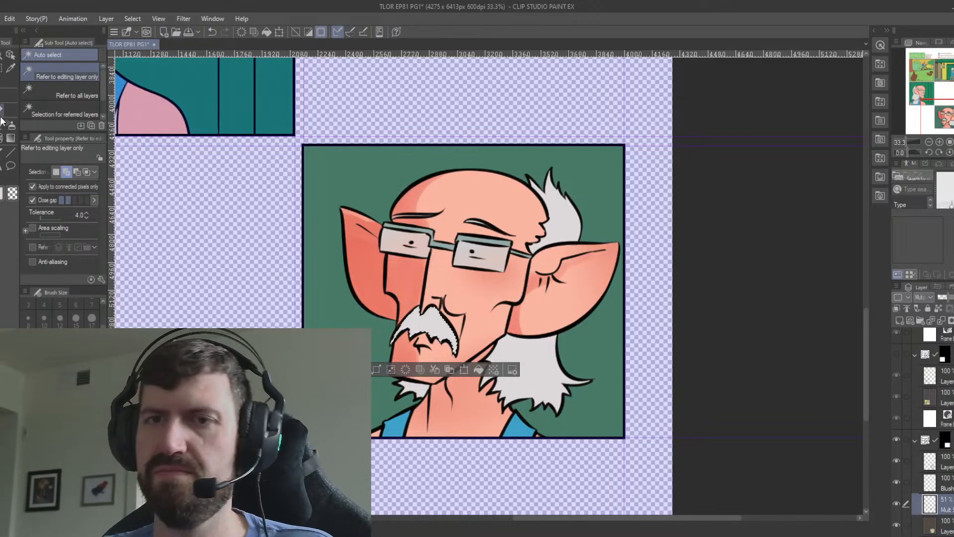
key("b")
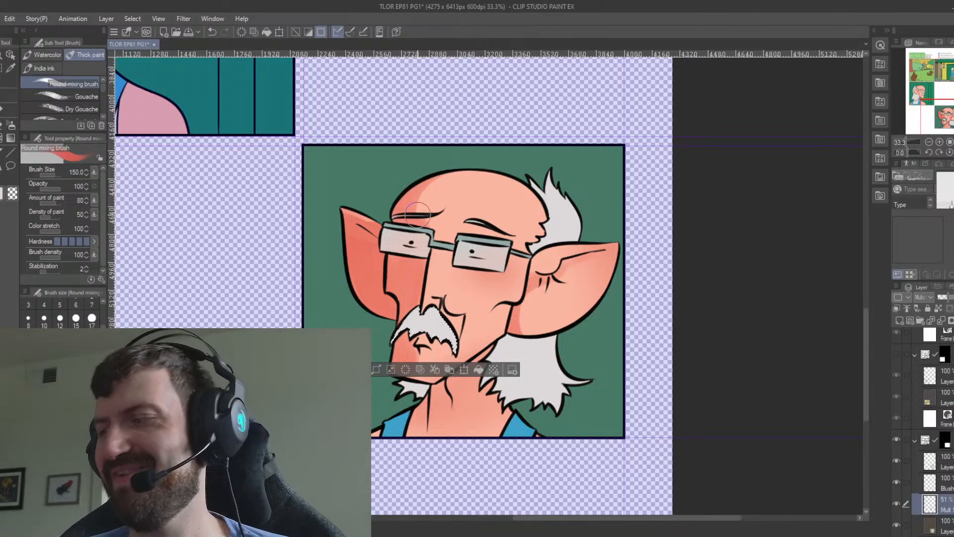
key("alt+bracketleft")
key("w")
left_click(426, 240)
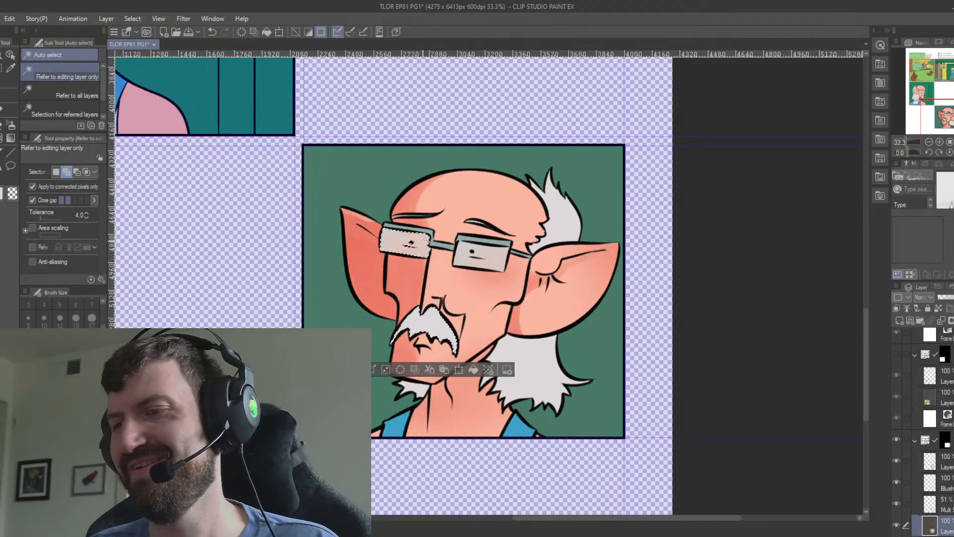
left_click(442, 244)
left_click(947, 507)
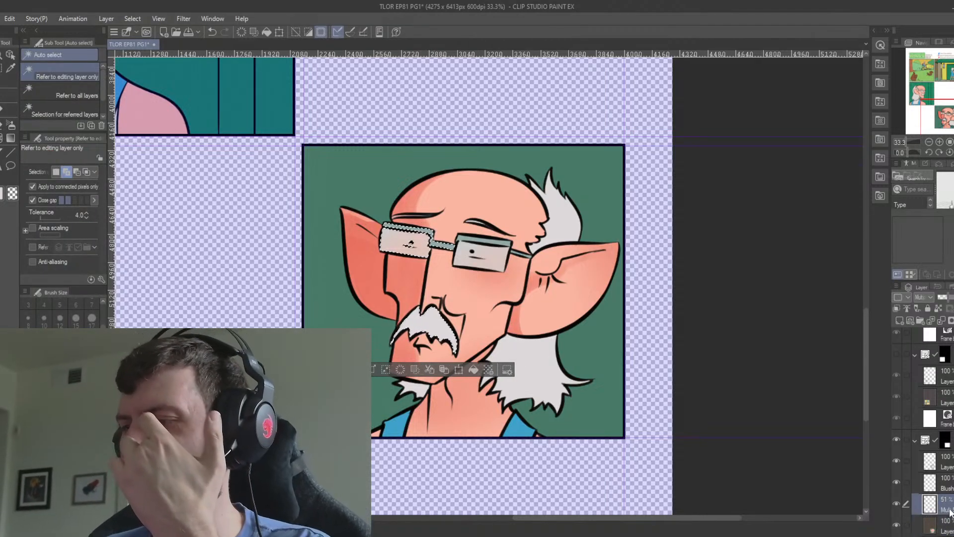
key("b")
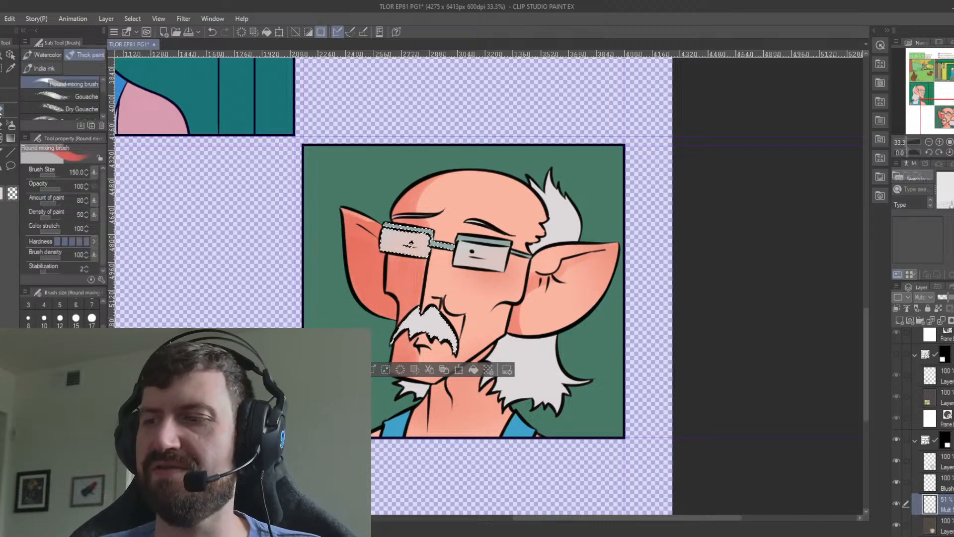
mouse_move(411, 243)
left_mouse_down()
mouse_move(425, 234)
mouse_move(411, 242)
left_mouse_up()
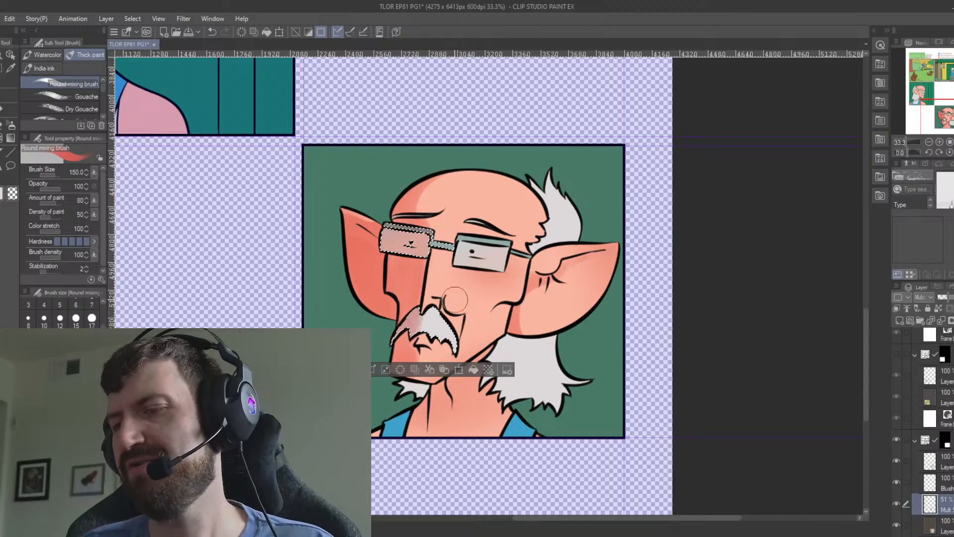
key("ctrl+d")
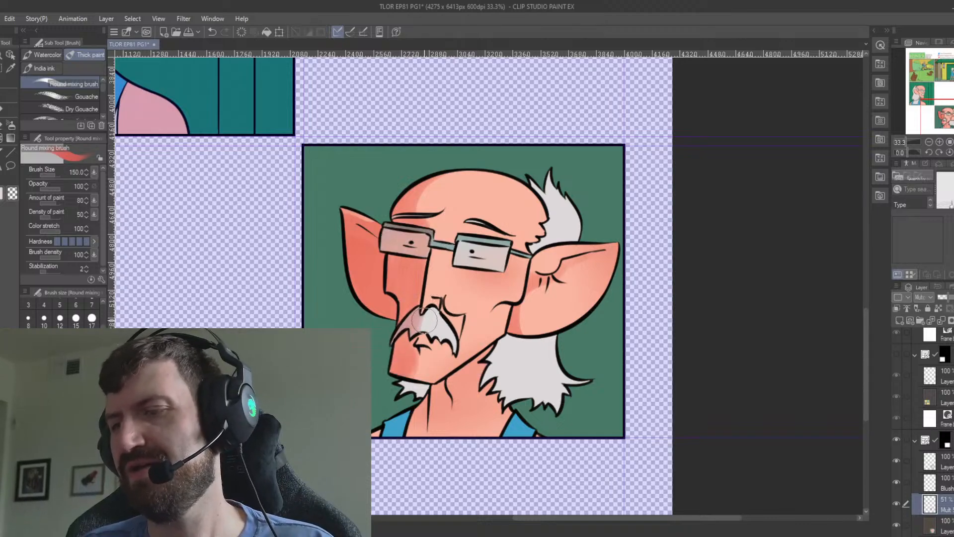
Select the white hair areas and shade the tuft under the chin, the hair's inner edge and the area below the near ear.
left_click(943, 525)
left_click_drag(425, 385, 397, 334)
key("w")
left_click(397, 334)
left_click(505, 310)
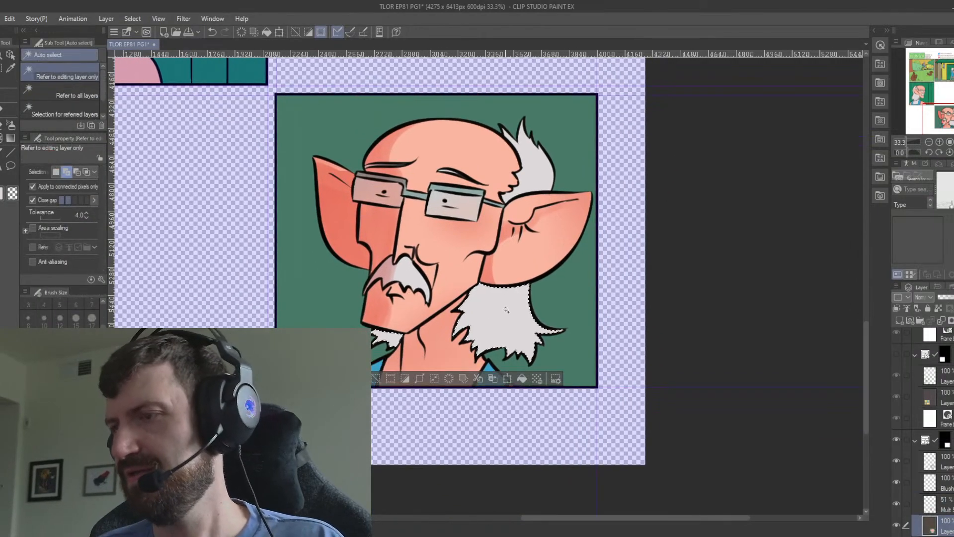
left_click(540, 175)
left_click(930, 501)
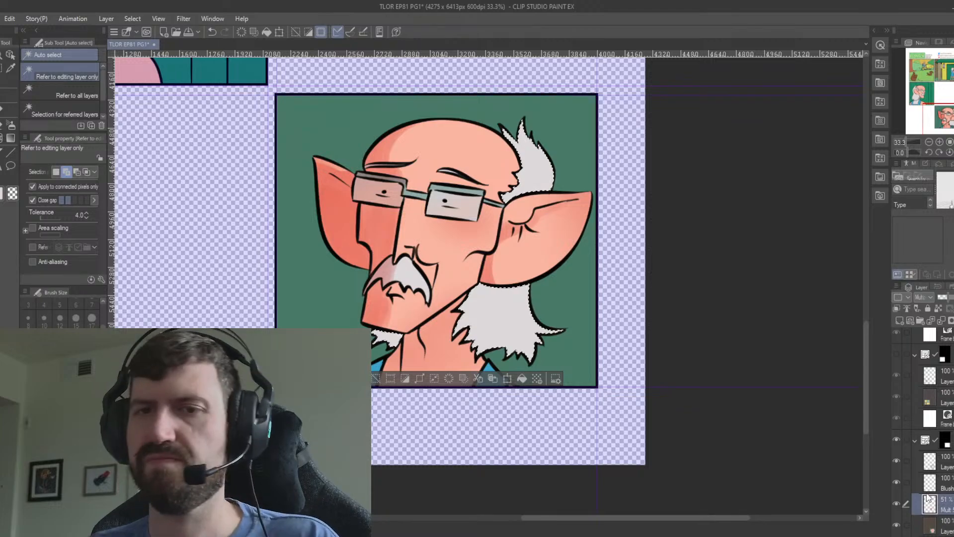
left_click(1, 109)
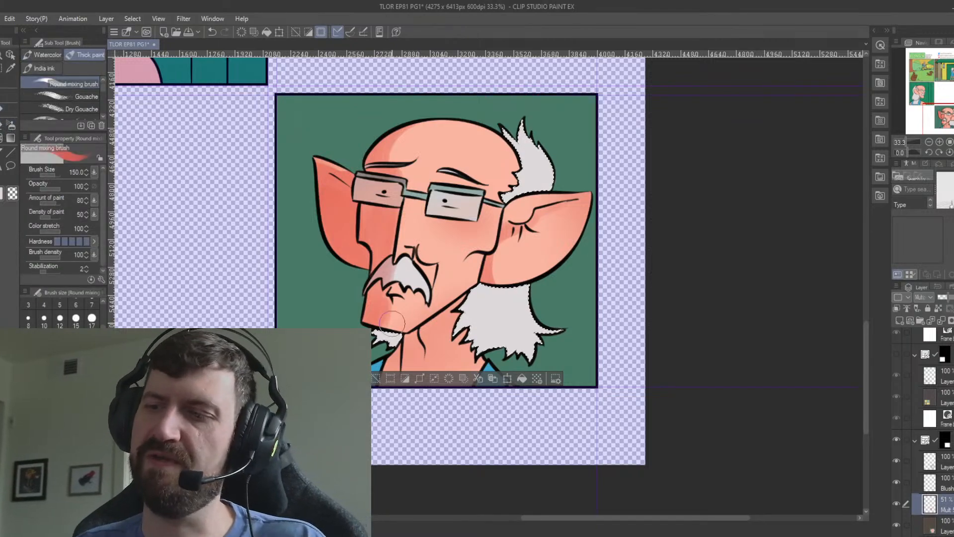
left_click_drag(502, 131, 519, 151)
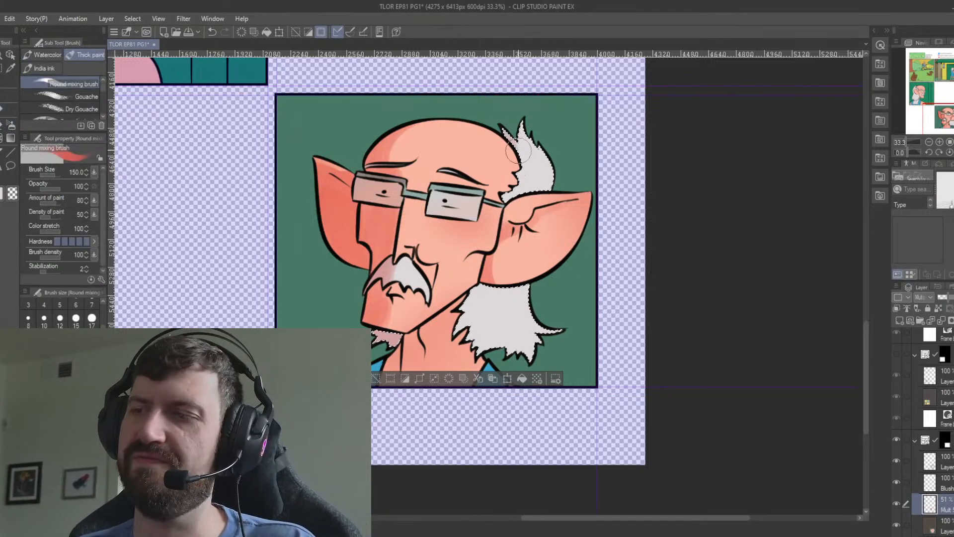
mouse_move(522, 117)
left_mouse_down()
mouse_move(521, 157)
mouse_move(527, 141)
mouse_move(500, 187)
mouse_move(533, 158)
mouse_move(514, 174)
left_mouse_up()
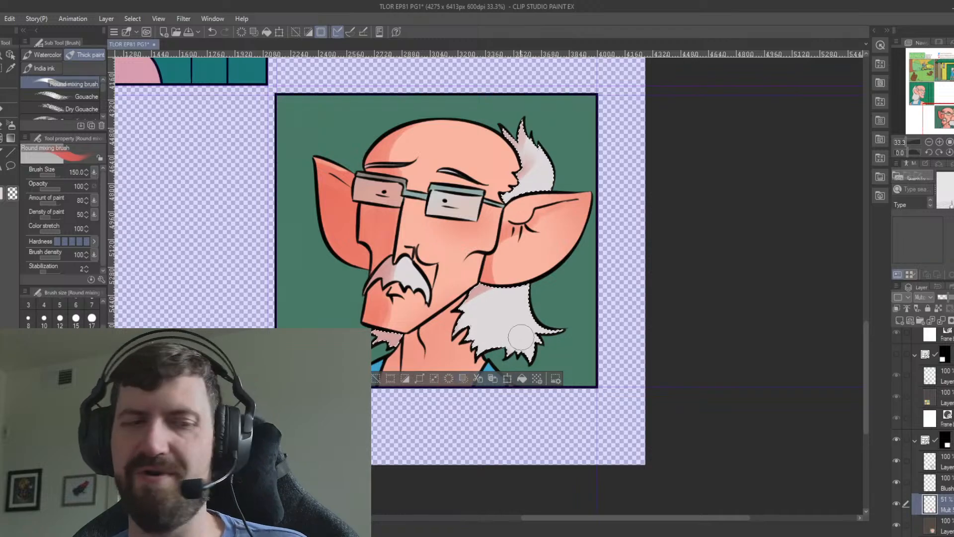
key("ctrl+d")
Select the neck and tank top areas on the flat colour layer, shade their far side on the multiply layer, and clear the selection.
left_click(947, 525)
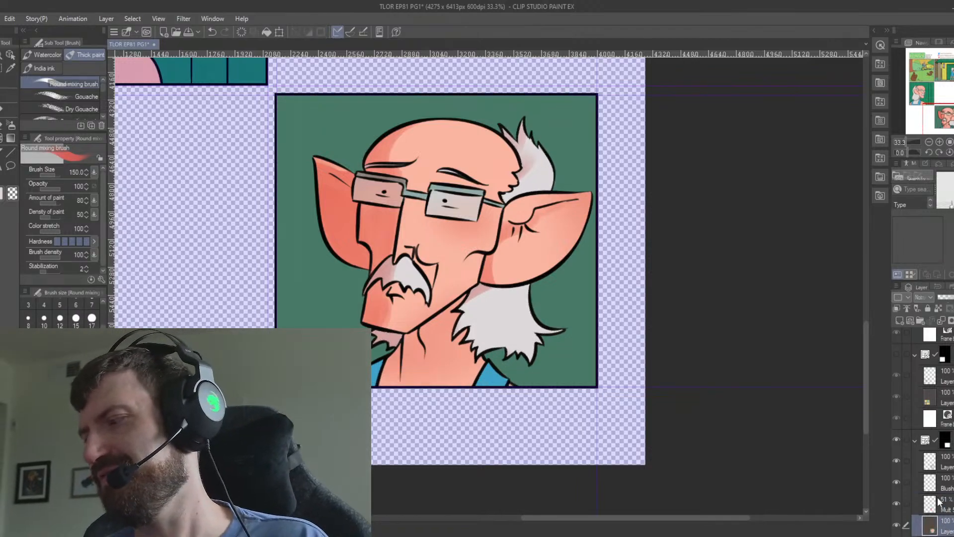
key("w")
left_click(450, 348)
left_click_drag(526, 328, 607, 292)
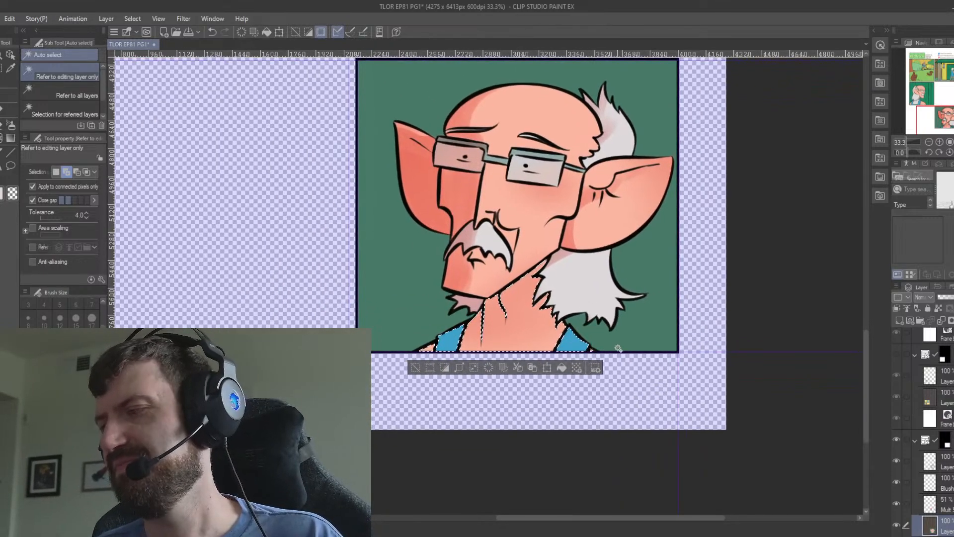
left_click(943, 503)
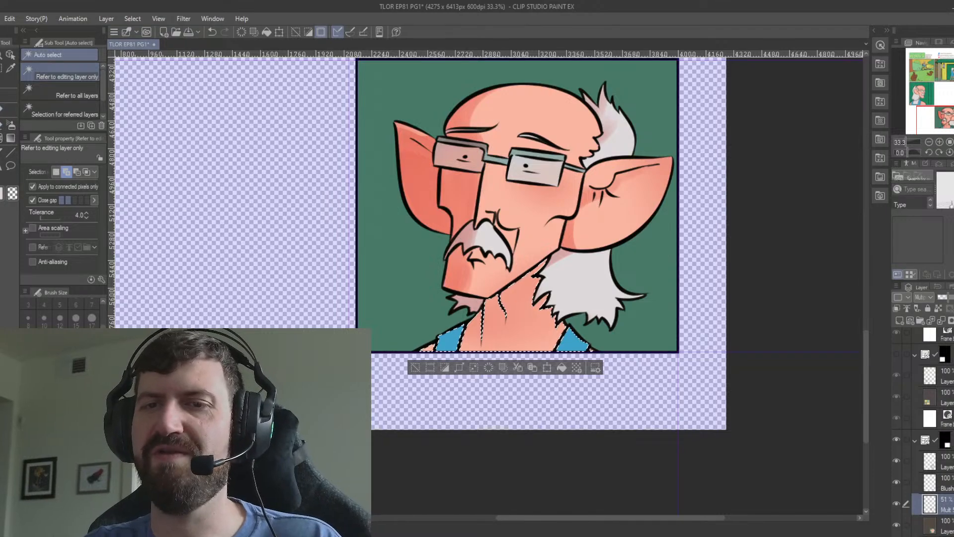
key("b")
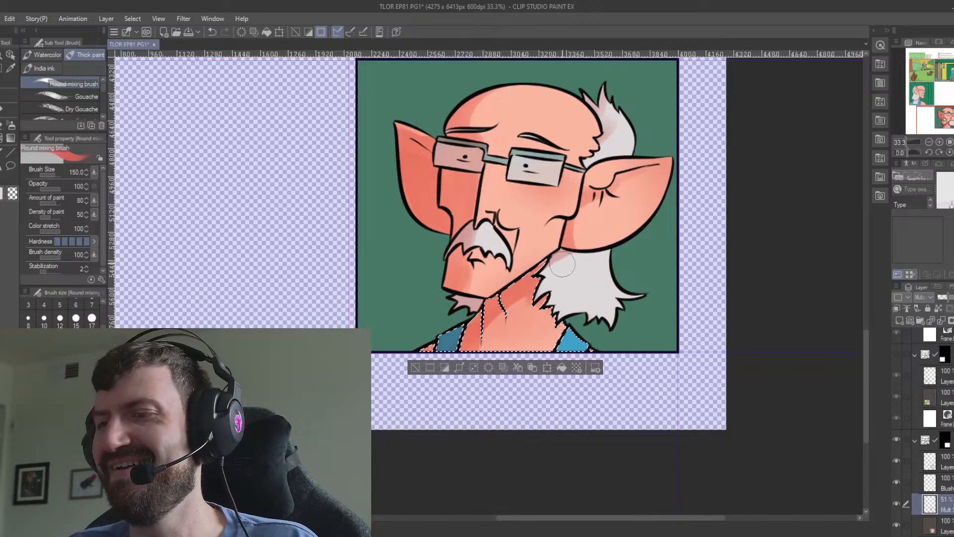
key("ctrl+d")
Make the multiply layer active and set up the Soft eraser at size 700.
left_click_drag(498, 154, 416, 258)
scroll(417, 257, "down", 1)
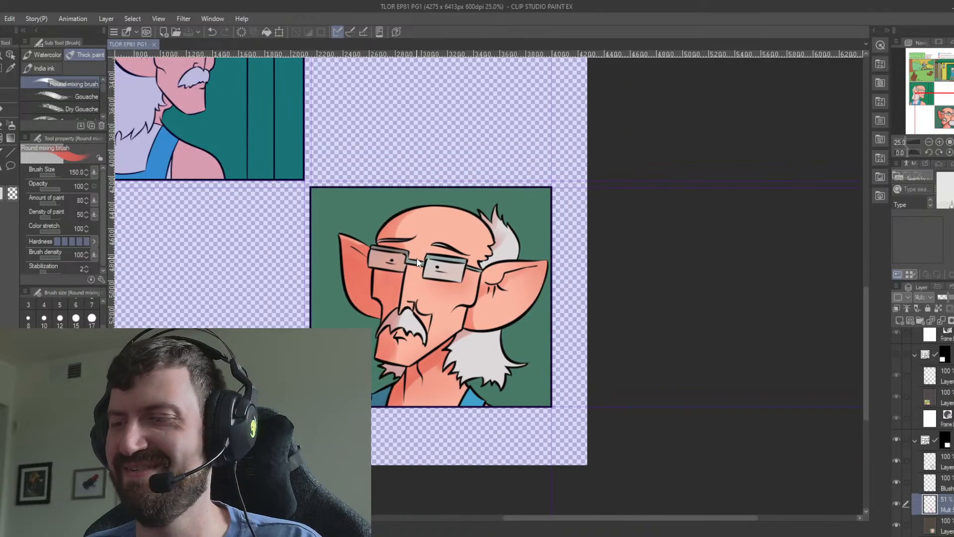
mouse_move(477, 322)
left_mouse_down()
mouse_move(507, 413)
mouse_move(559, 377)
mouse_move(546, 384)
left_mouse_up()
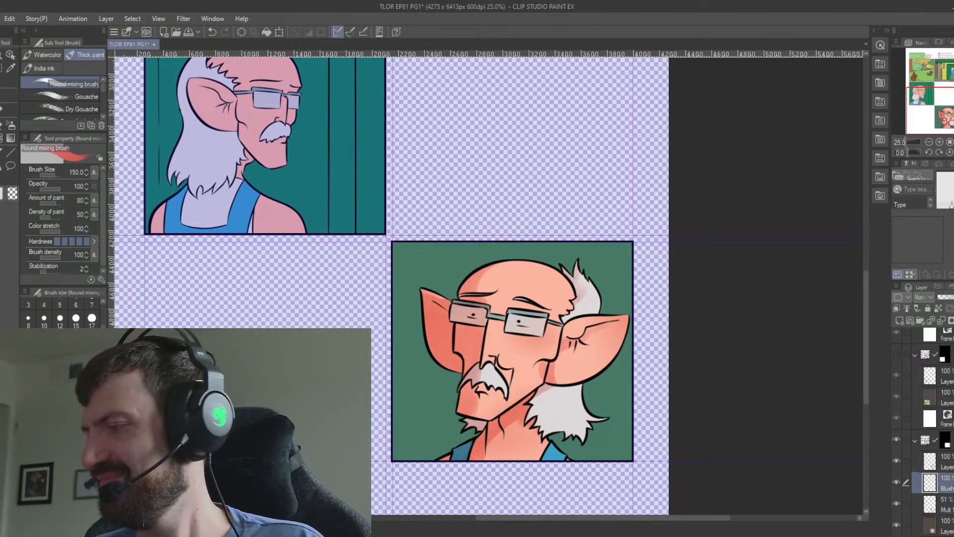
key("e")
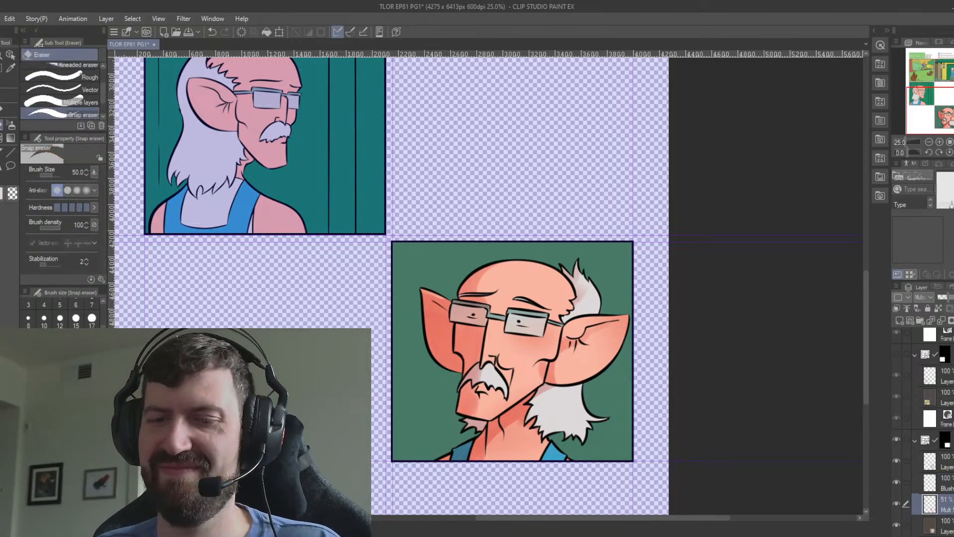
key("]")
key("]")
key("]")
key("]")
key("]")
key("]")
key("]")
key("]")
key("]")
key("]")
key("]")
key("]")
key("]")
key("]")
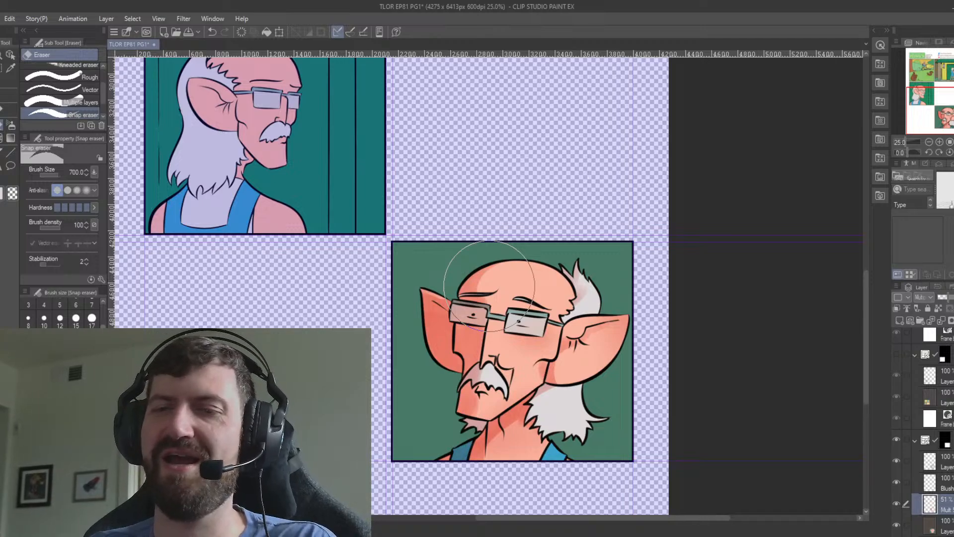
left_click_drag(103, 94, 105, 62)
left_click(91, 82)
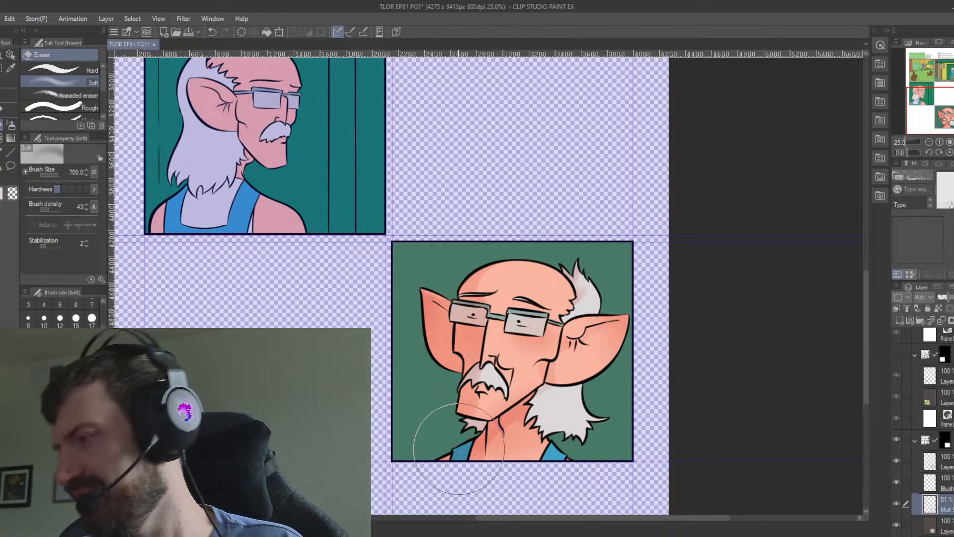
Select the green background on the flat colour layer, pick a pale yellow for the blush layer, and clear the selection.
scroll(935, 477, "down", 2)
left_click(939, 489)
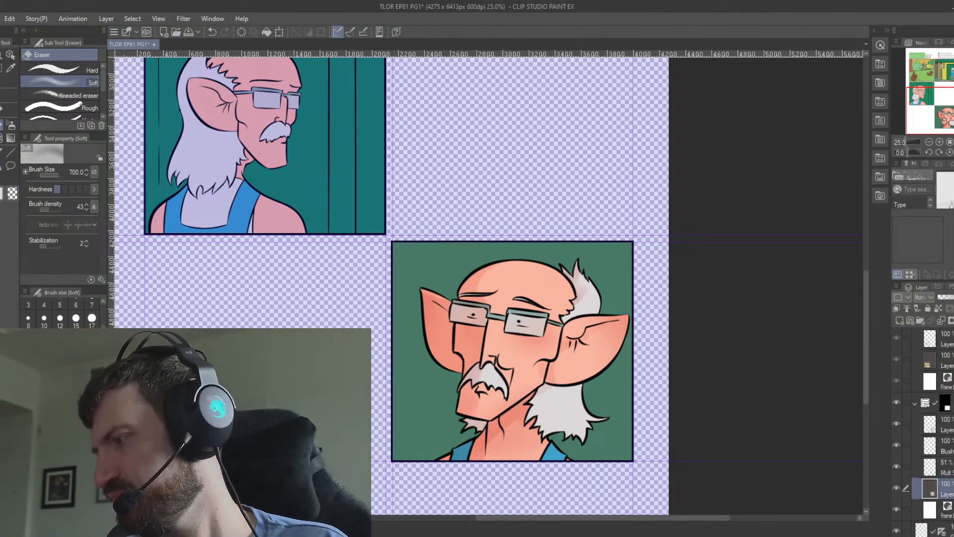
key("w")
left_click(629, 388)
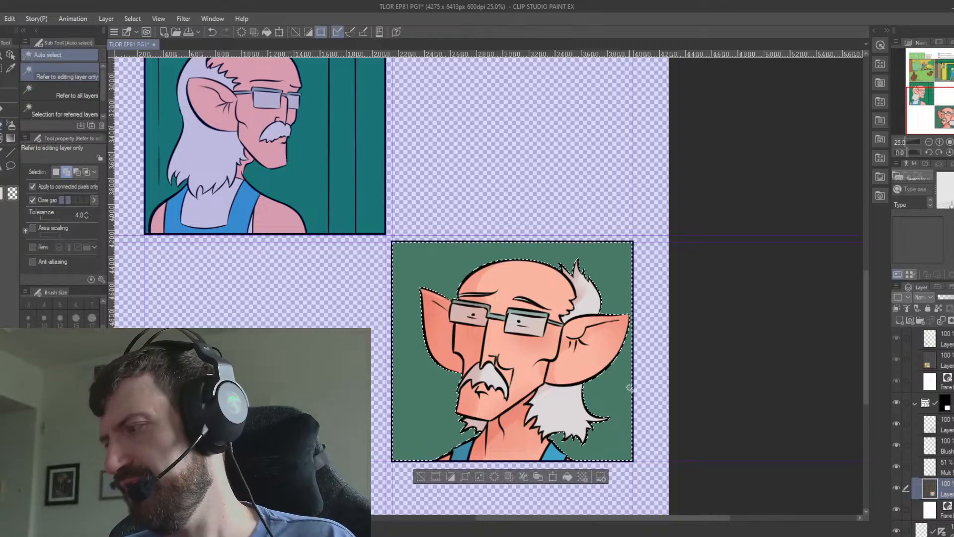
left_click(943, 446)
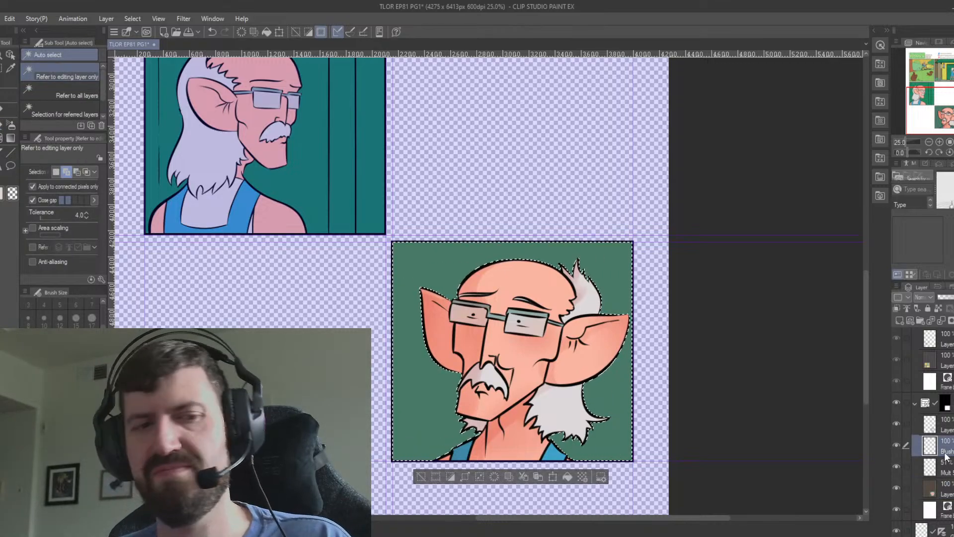
key("i")
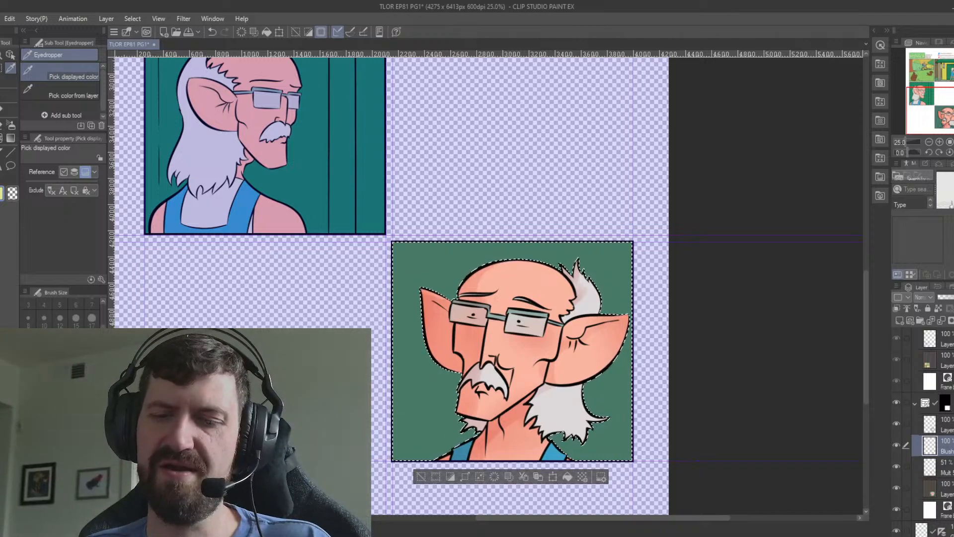
key("e")
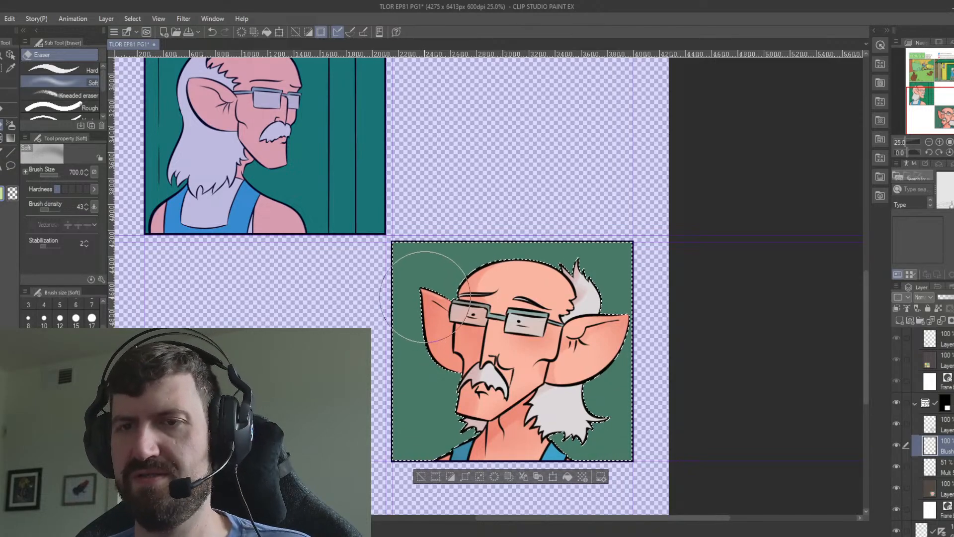
key("ctrl+d")
Reselect the green background on the flat colour layer and try a soft airbrush stroke across it on the blush layer.
left_click(929, 488)
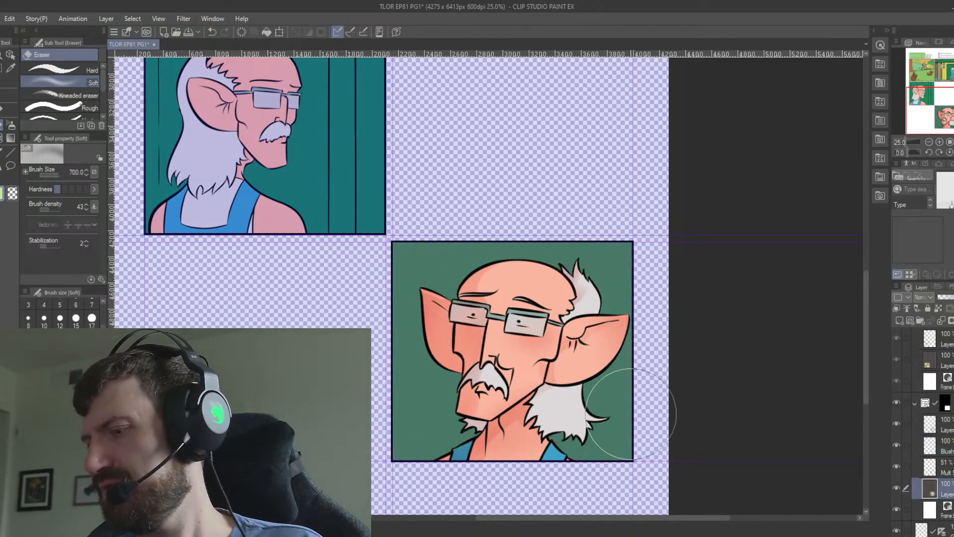
key("w")
left_click(618, 400)
left_click(928, 442)
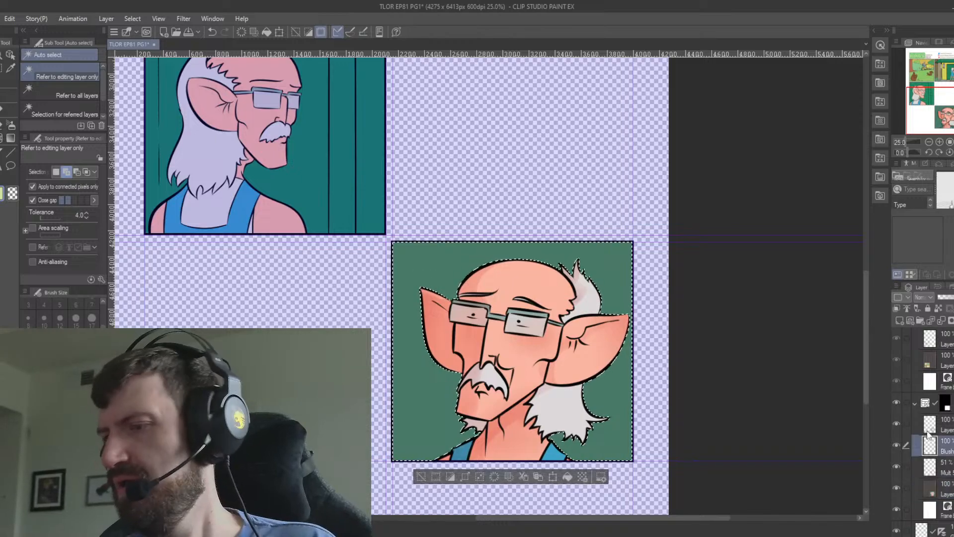
left_click(10, 125)
mouse_move(632, 256)
left_mouse_down()
mouse_move(572, 280)
mouse_move(395, 395)
left_mouse_up()
key("ctrl+z")
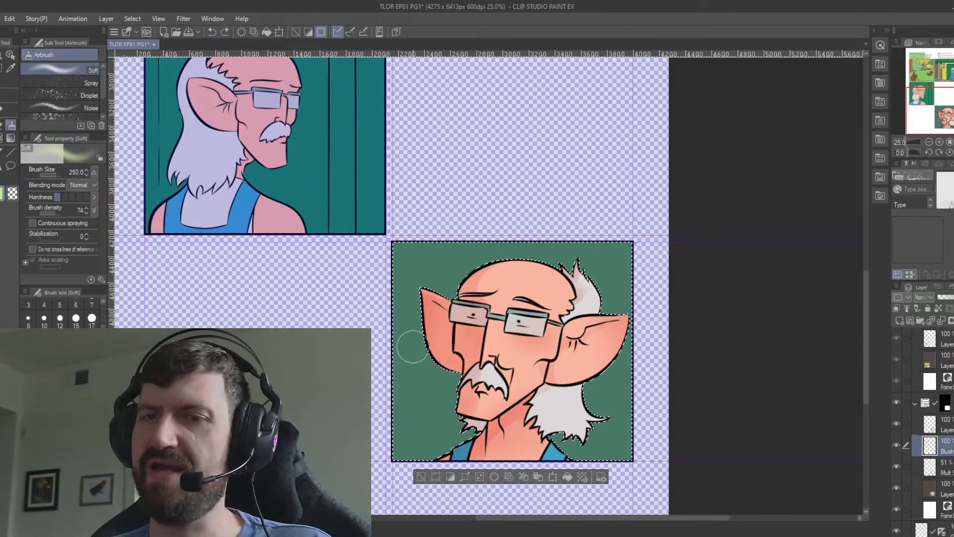
Spray a pale yellow glow over the background's upper and left areas with the Soft airbrush at size 700, and deselect.
key("]")
key("]")
key("]")
key("]")
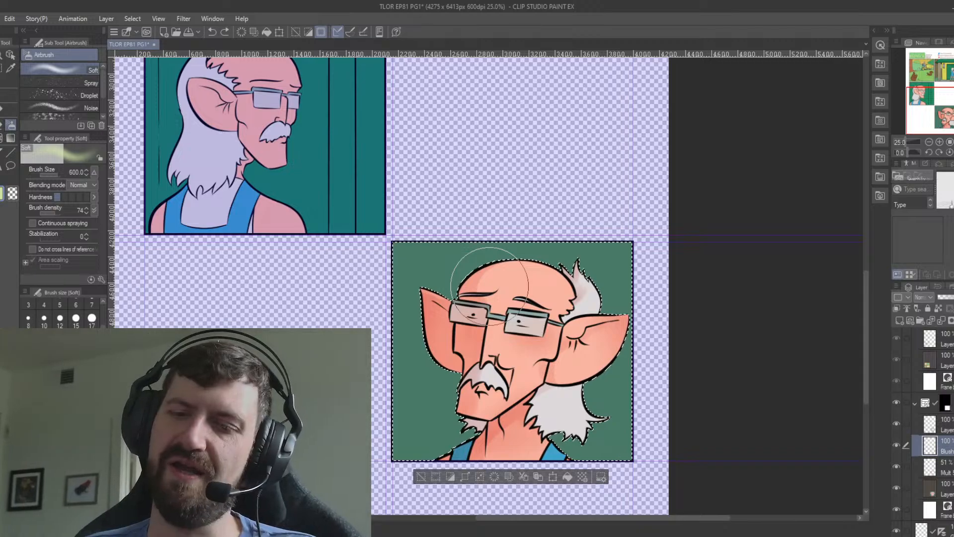
key("]")
mouse_move(360, 370)
left_mouse_down()
mouse_move(590, 248)
mouse_move(703, 219)
left_mouse_up()
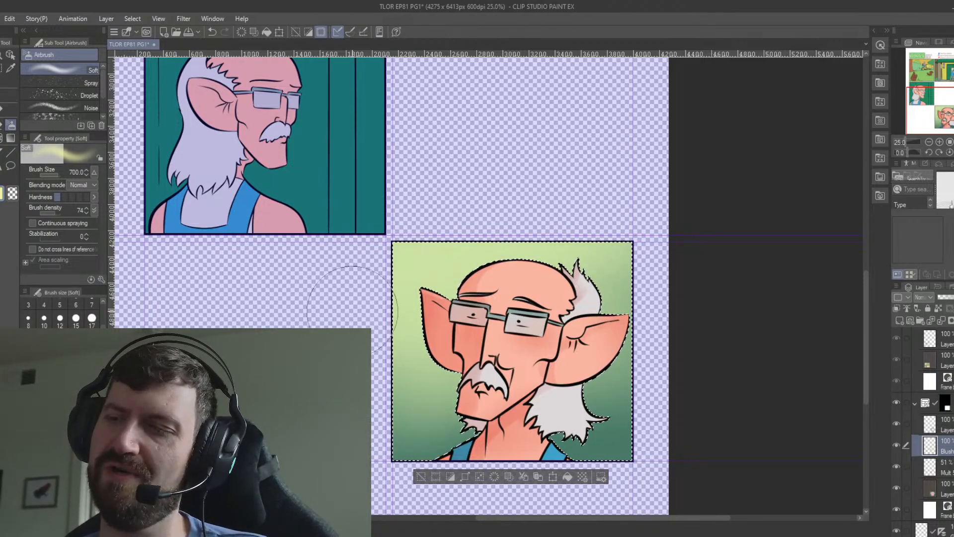
left_click_drag(350, 311, 655, 212)
left_click_drag(334, 295, 666, 204)
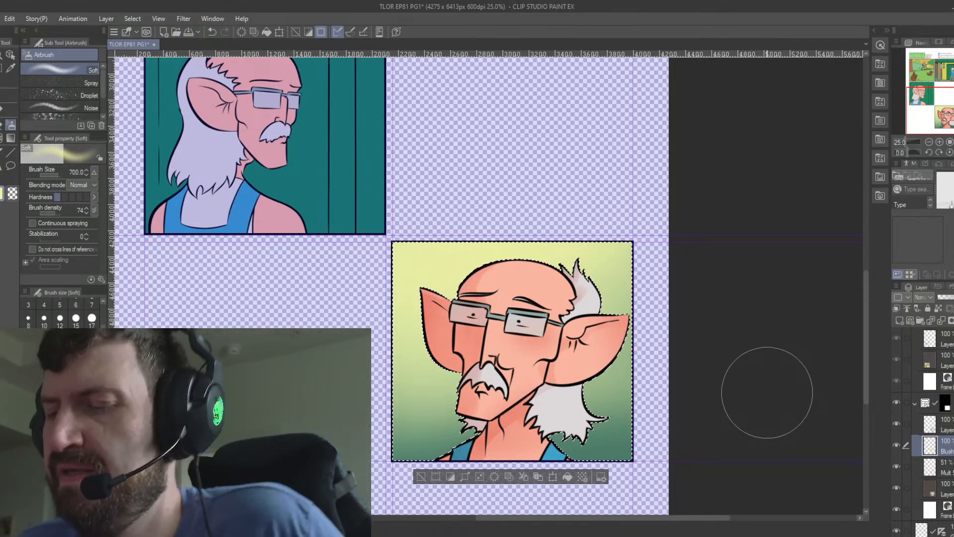
key("ctrl+d")
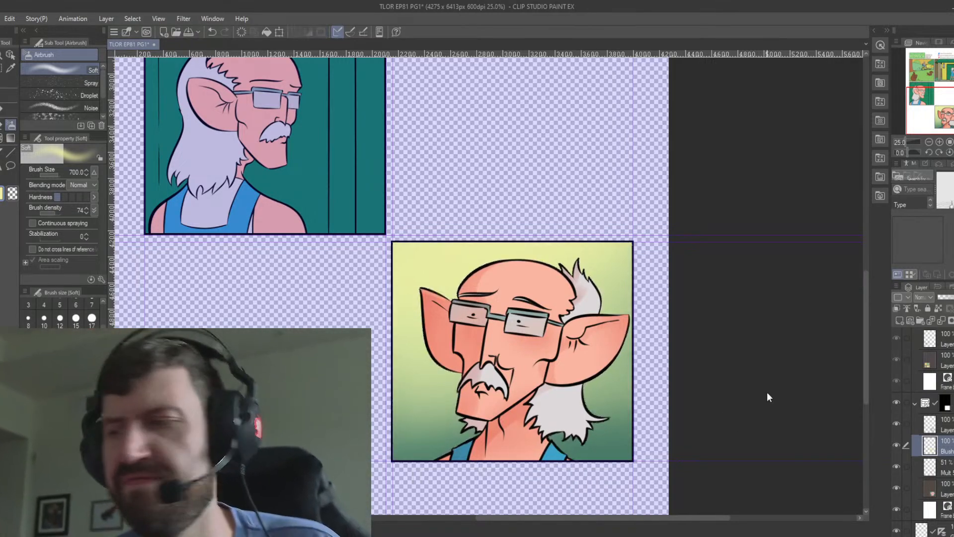
Select the old man's figure on the flat colour layer by enclosing the panel and removing the surrounding area and background.
left_click(927, 482)
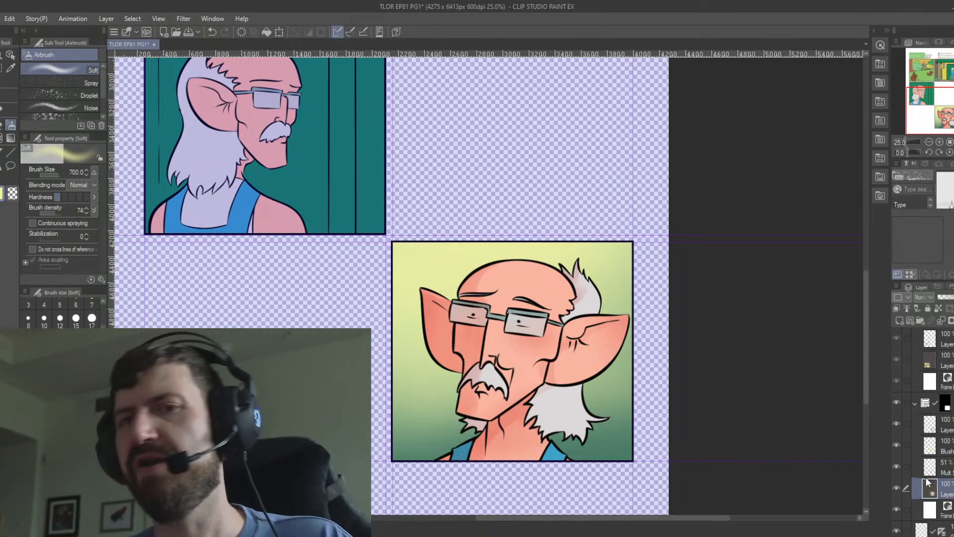
key("m")
left_click_drag(627, 379, 644, 480)
key("w")
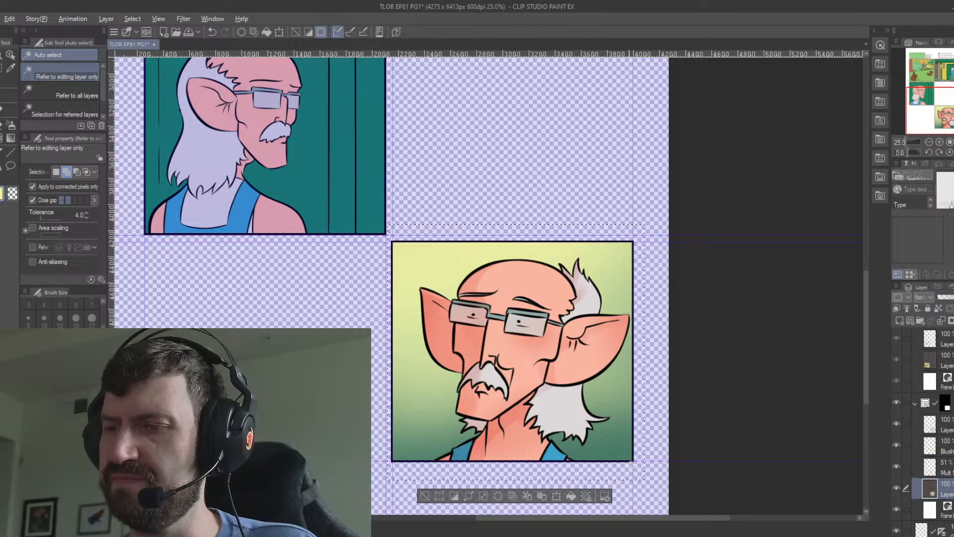
left_click(632, 448)
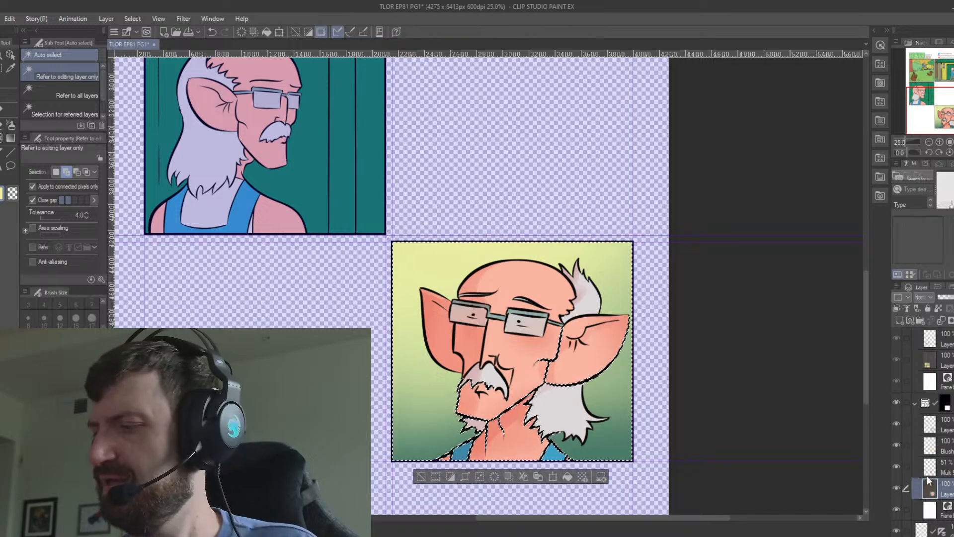
left_click(610, 441, "alt")
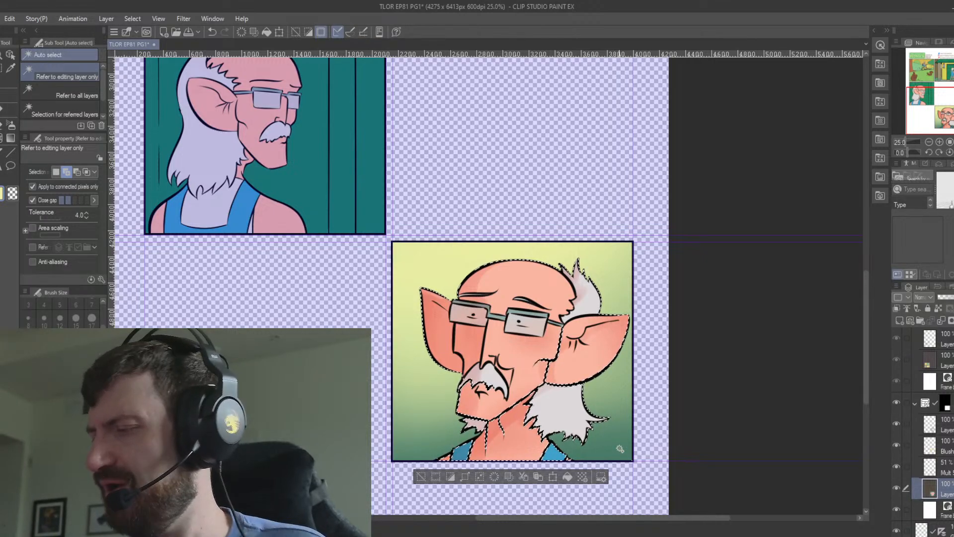
Airbrush a pale yellow light over the figure on a new layer above the flat colours, clear the selection, and save the page.
left_click(900, 322)
key("i")
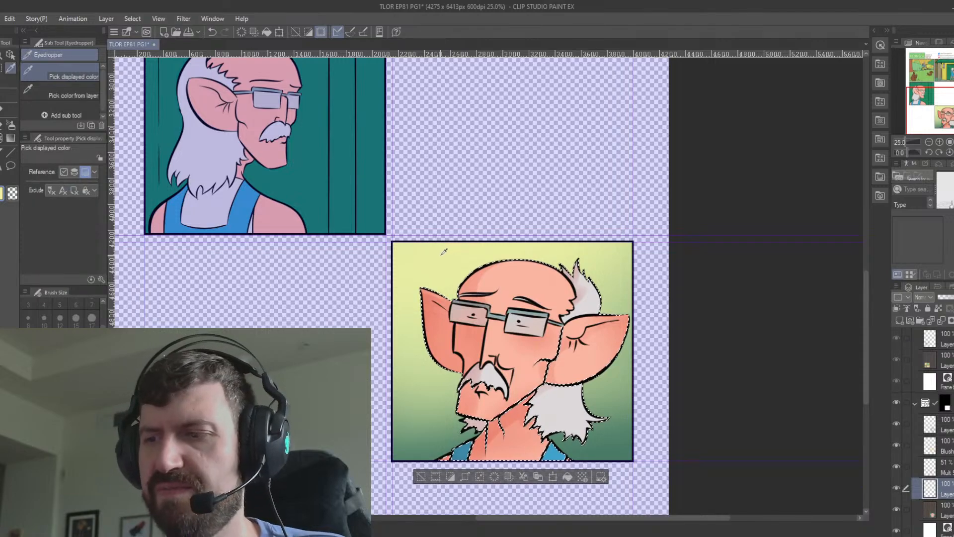
key("b")
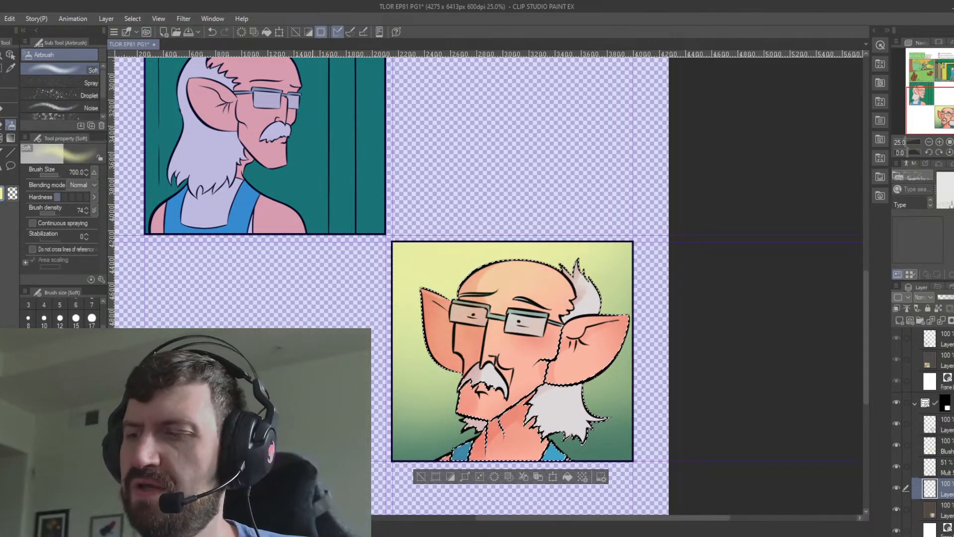
left_click_drag(630, 345, 426, 486)
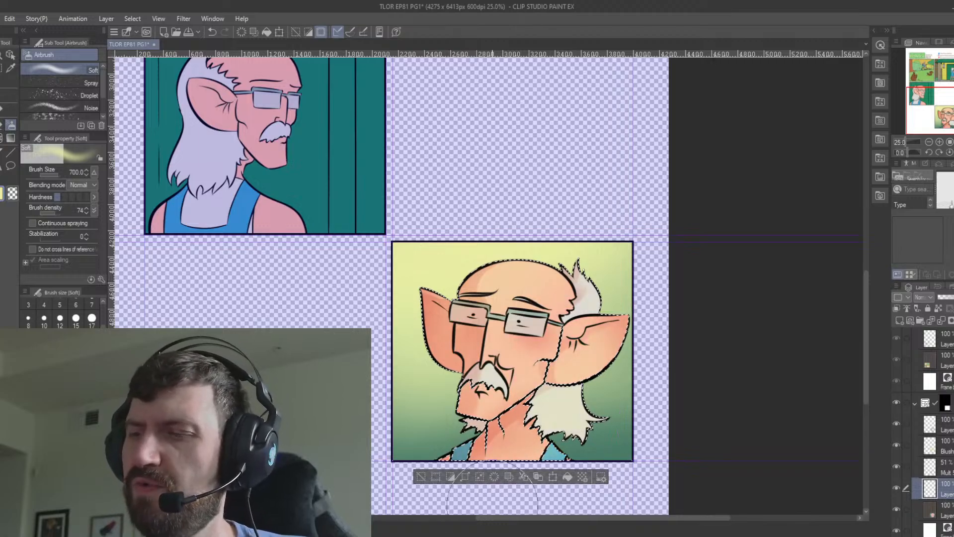
key("ctrl+d")
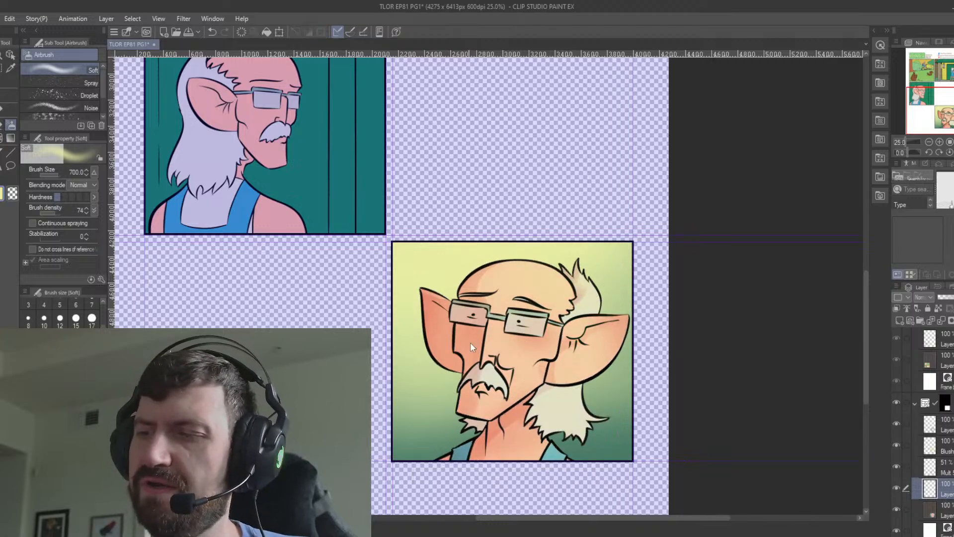
key("ctrl+s")
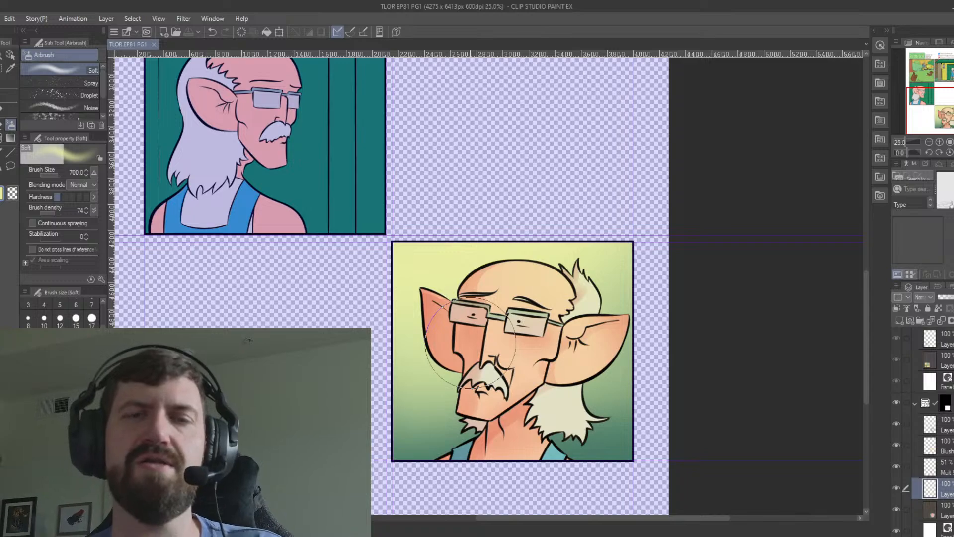
Add a 54% Multiply layer named "Mult S" above the flat colours of the old man's profile panel, and make the flat layer active.
scroll(924, 428, "down", 5)
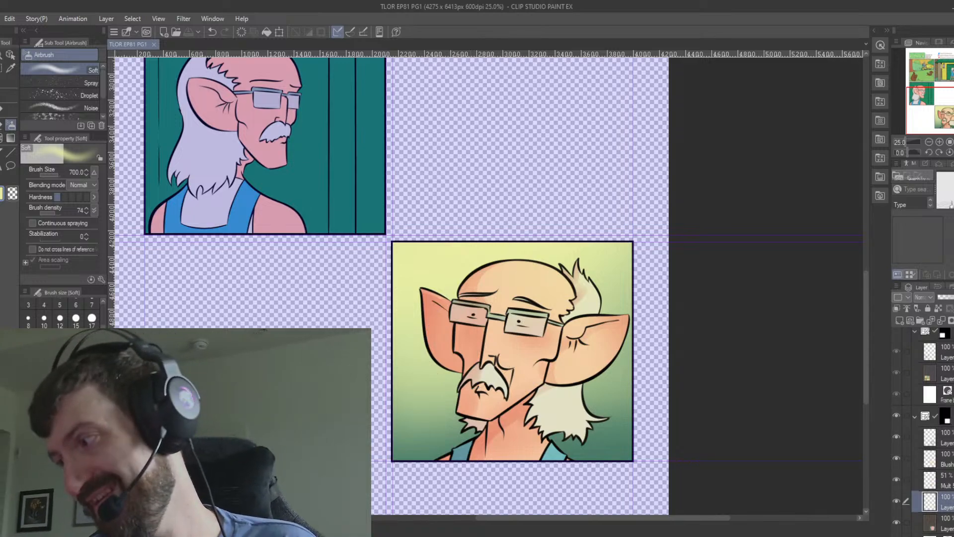
scroll(947, 422, "up", 4)
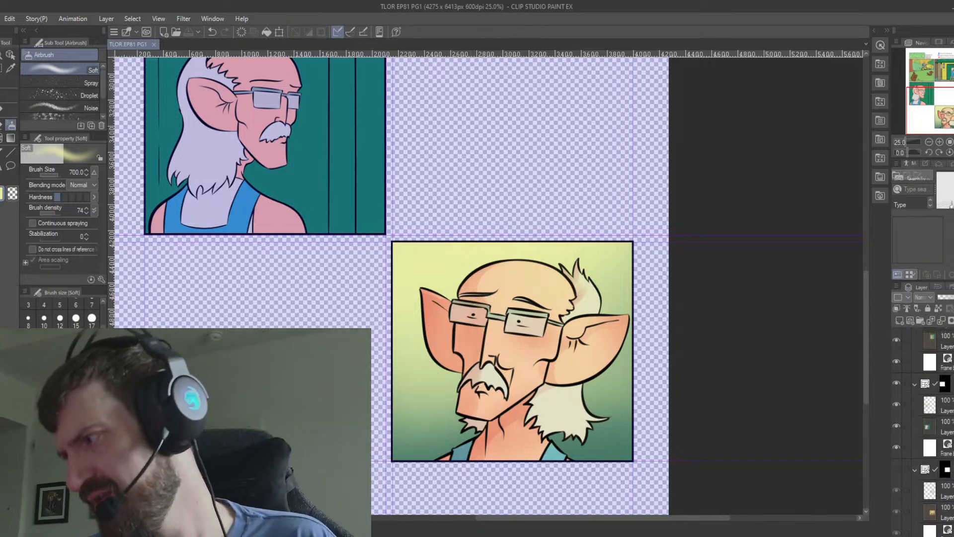
left_click(947, 429)
left_click(899, 322)
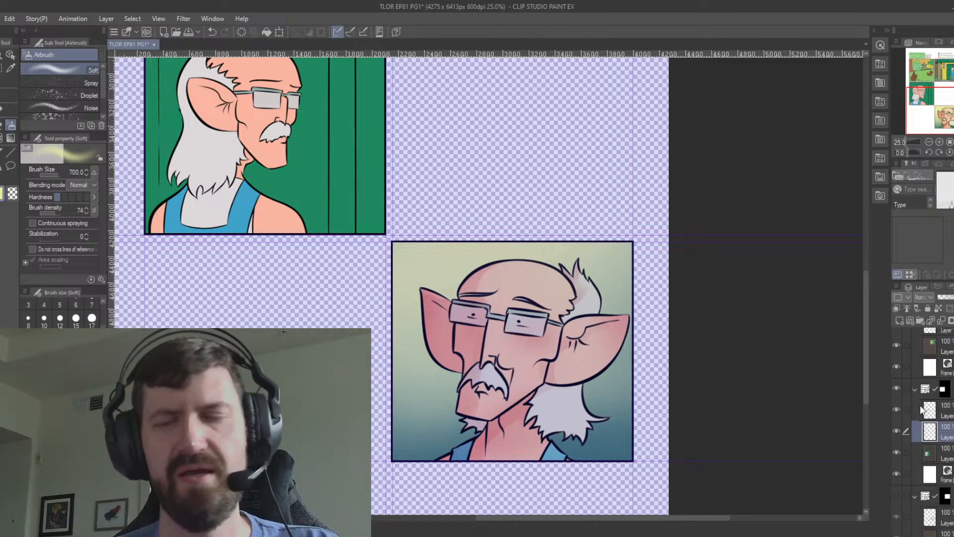
type("Mult S")
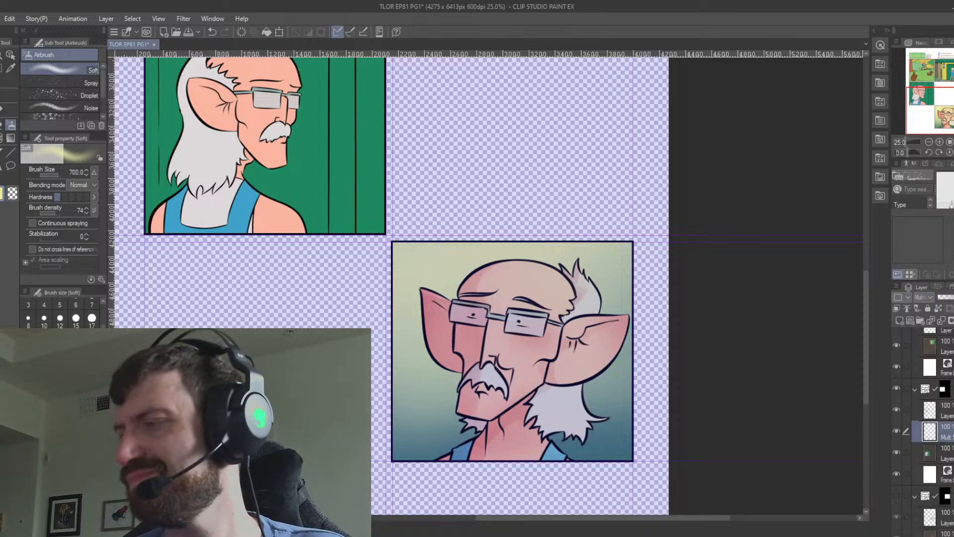
left_click(940, 453)
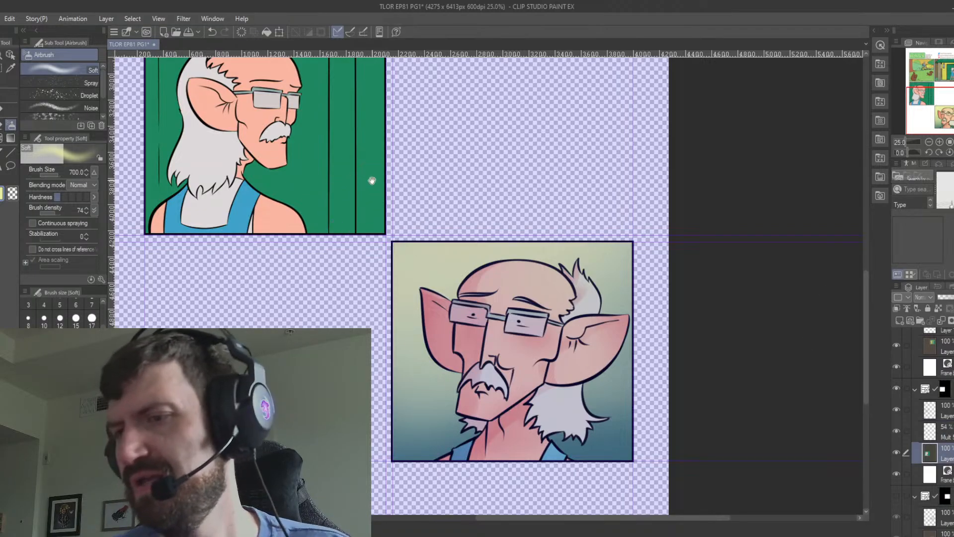
Select the old man's neck and shoulder skin on the flat layer, paint a red shadow under the jaw on "Mult S", and deselect.
left_click_drag(371, 181, 465, 326)
key("w")
left_click(358, 312)
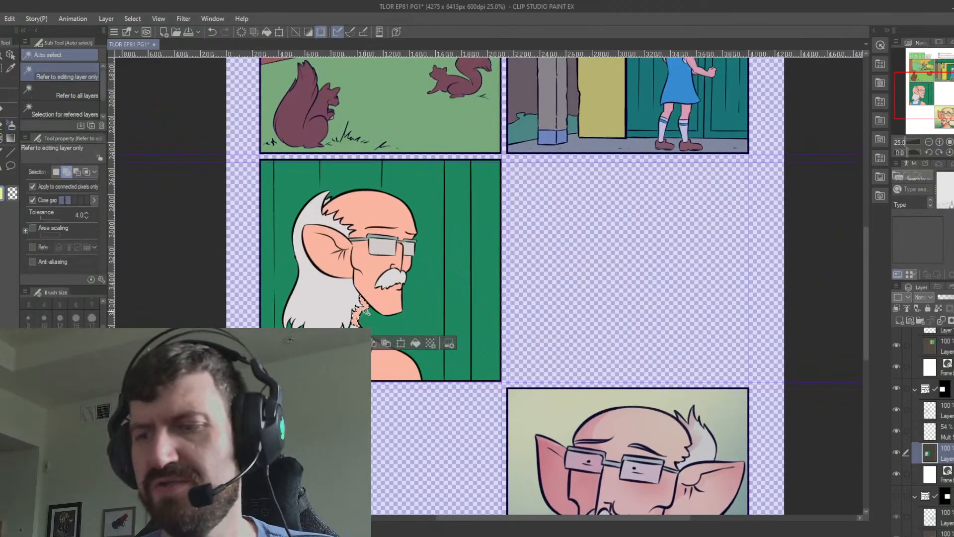
left_click(322, 359)
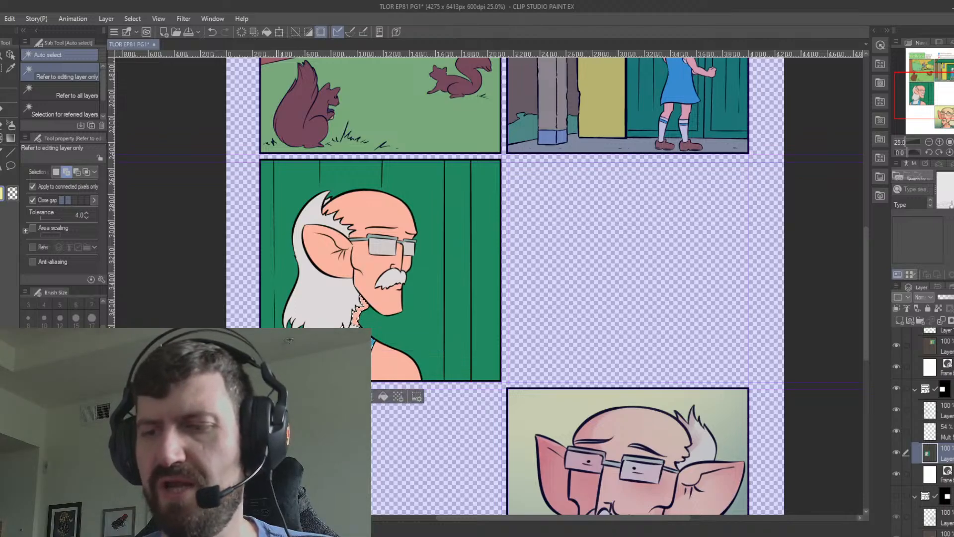
left_click(377, 364)
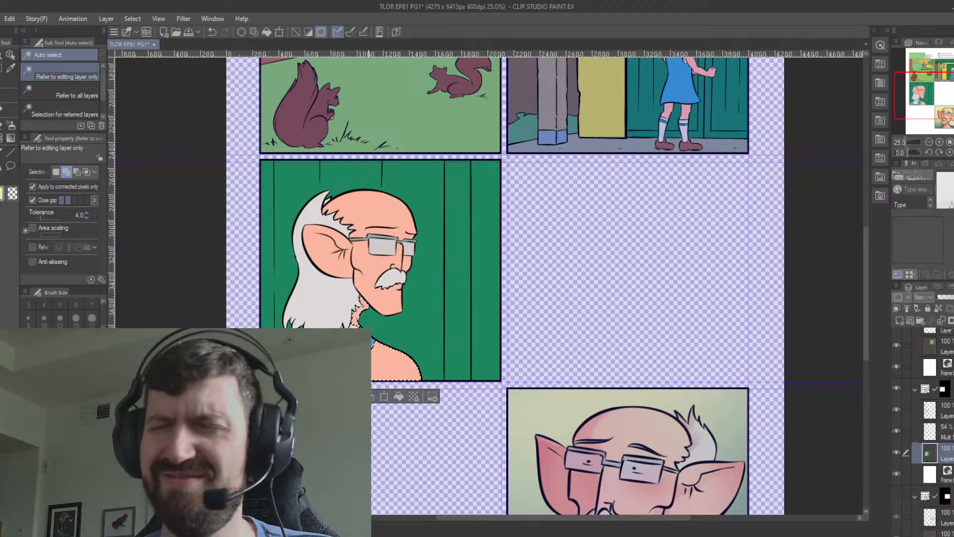
left_click(929, 431)
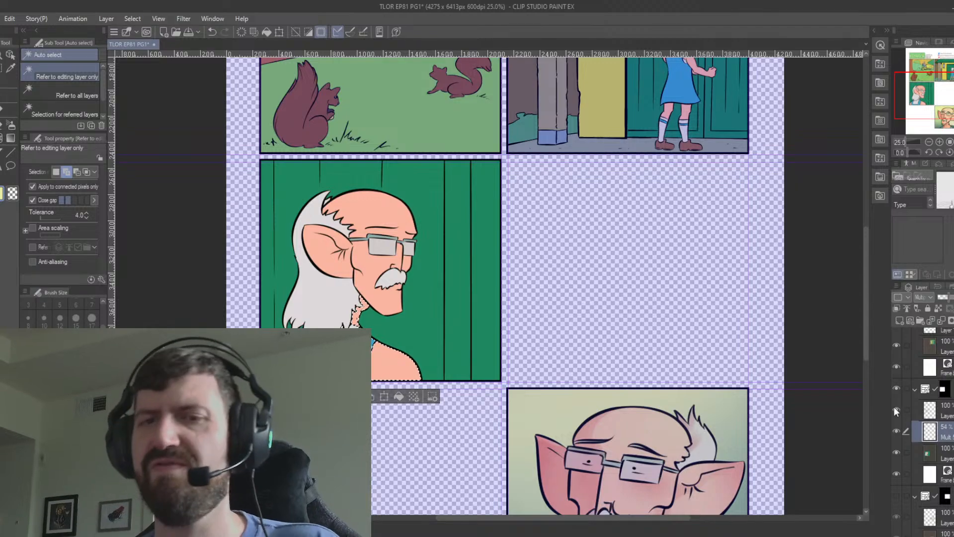
key("b")
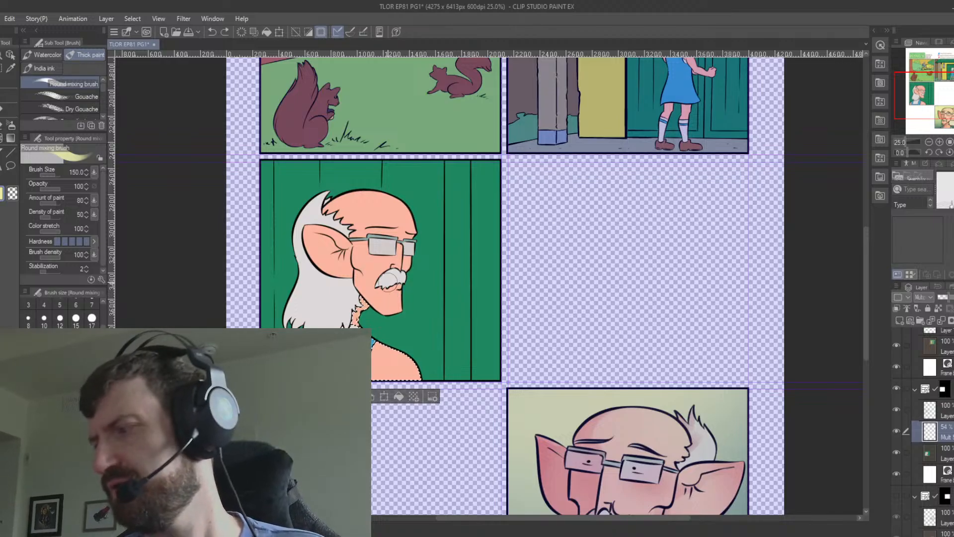
left_click(951, 372)
mouse_move(366, 299)
left_mouse_down()
mouse_move(368, 324)
mouse_move(373, 313)
mouse_move(342, 298)
mouse_move(384, 331)
mouse_move(342, 311)
mouse_move(391, 326)
mouse_move(356, 306)
left_mouse_up()
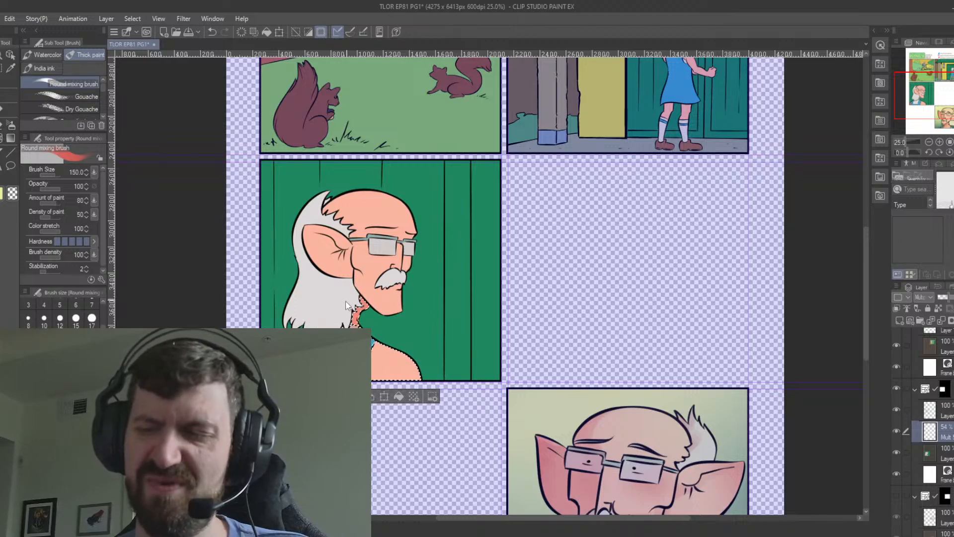
key("ctrl+d")
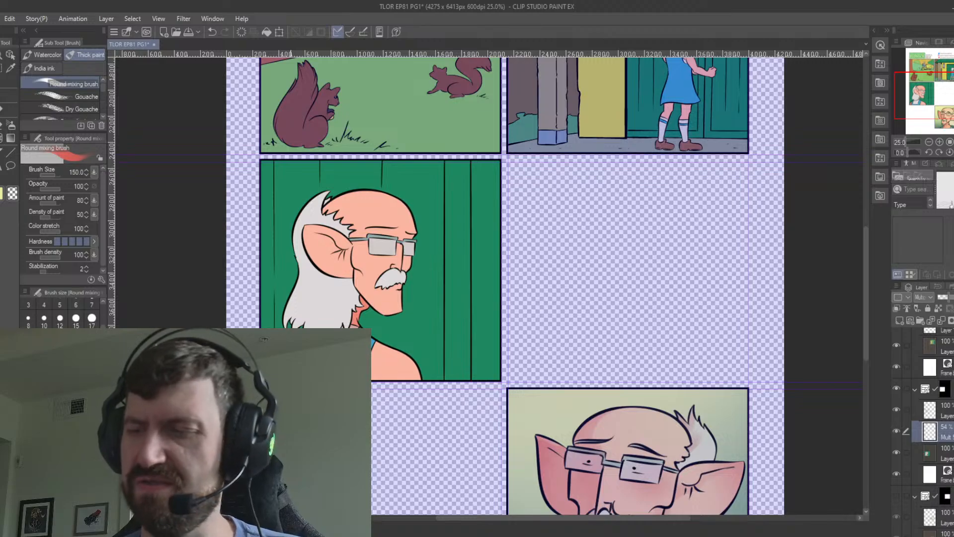
Select the long white hair on the flat layer, paint red shadow over its back and lower strands on "Mult S", and deselect.
left_click(919, 450)
key("w")
left_click(343, 304)
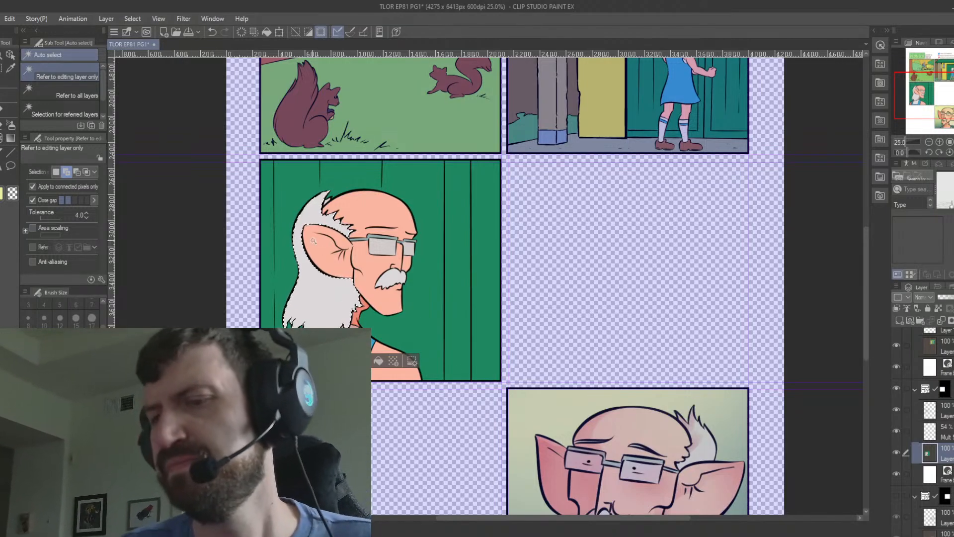
key("b")
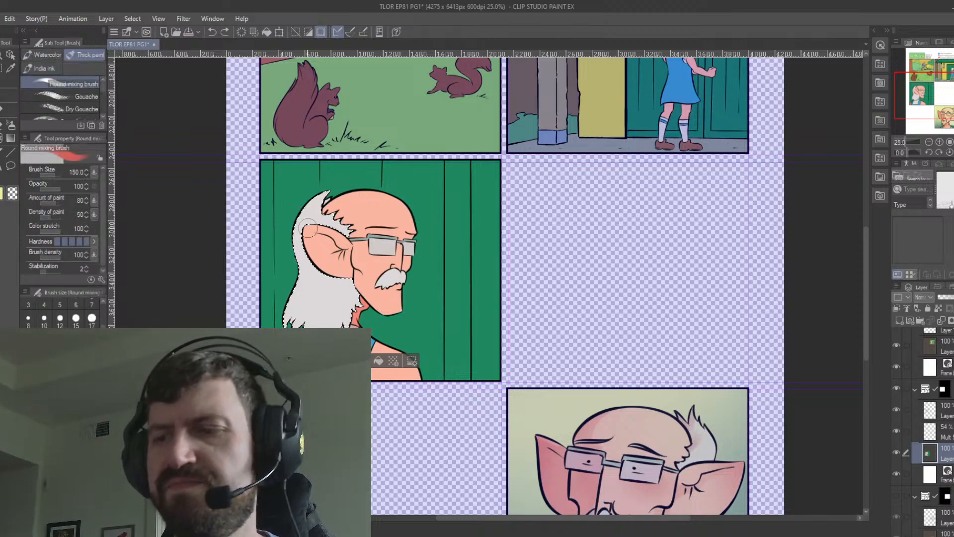
left_click(945, 437)
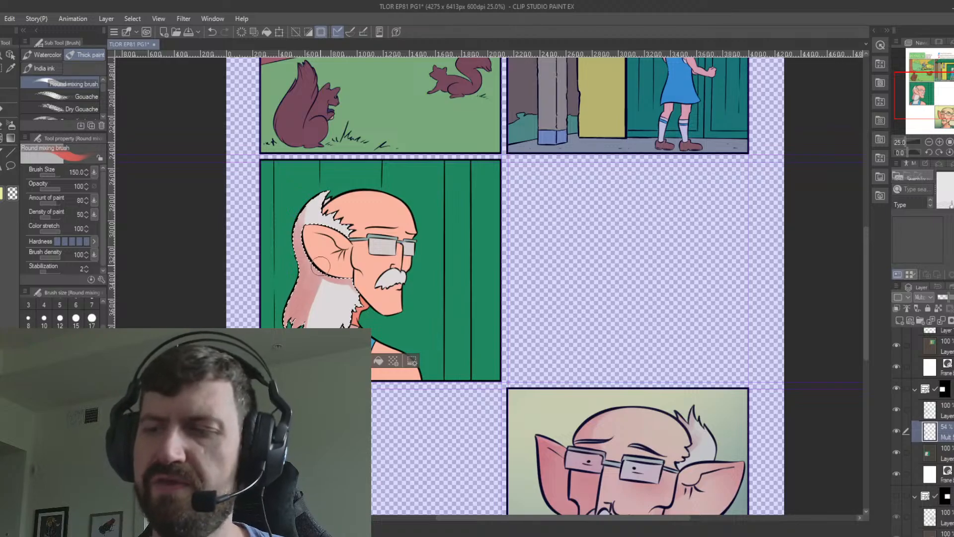
key("ctrl+z")
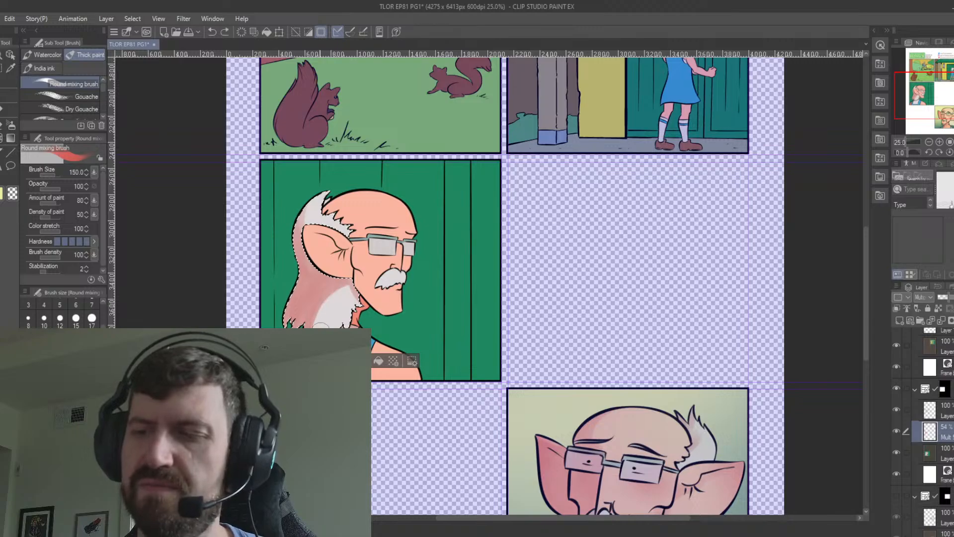
left_click_drag(320, 328, 350, 285)
key("ctrl+z")
left_click_drag(319, 325, 352, 284)
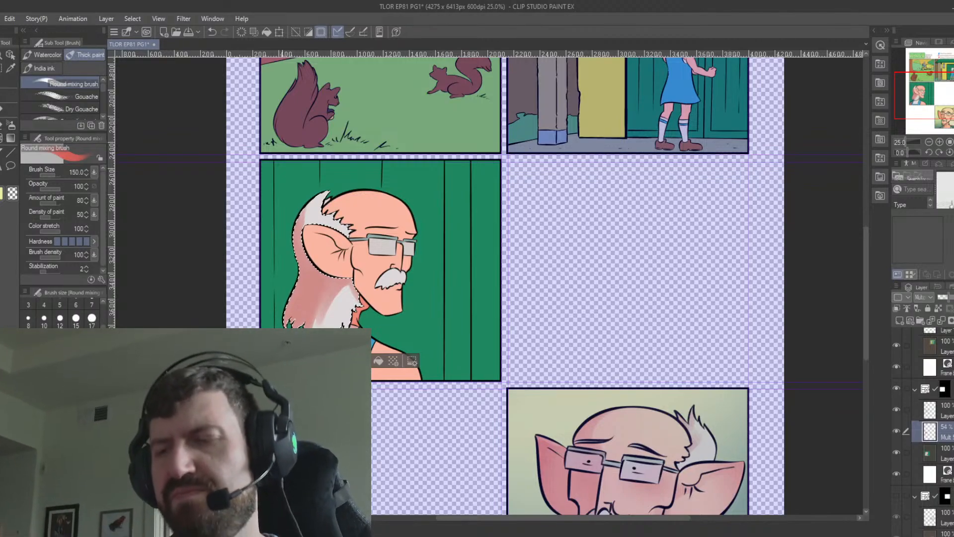
key("ctrl+d")
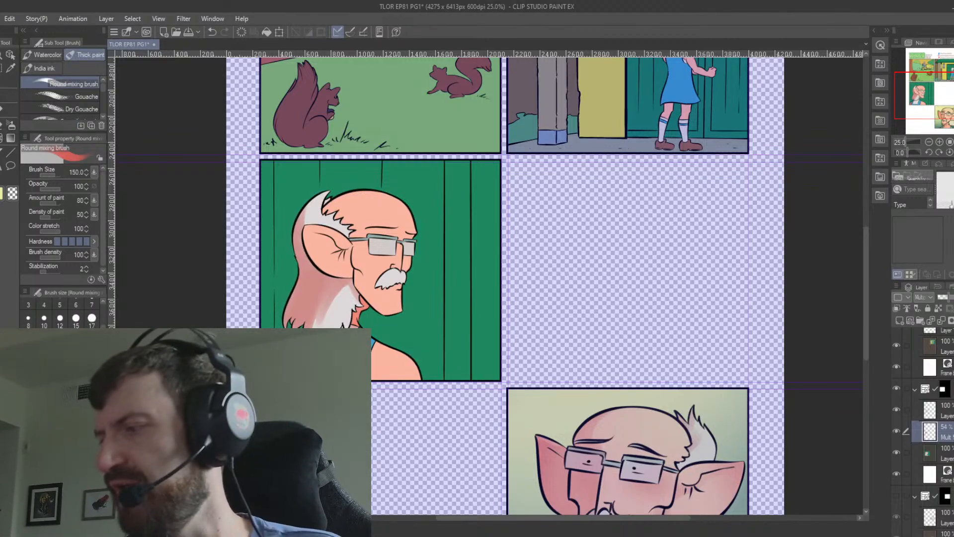
Select the small enclosed area between the hair tuft and the forehead, shade it on the Multiply layer, and deselect.
left_click(947, 453)
key("w")
left_click(330, 199)
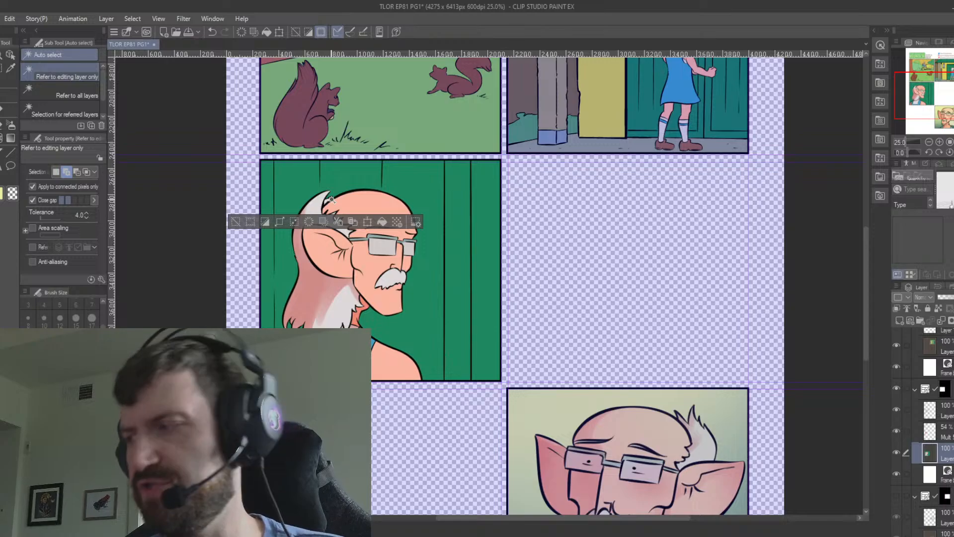
left_click(946, 432)
key("b")
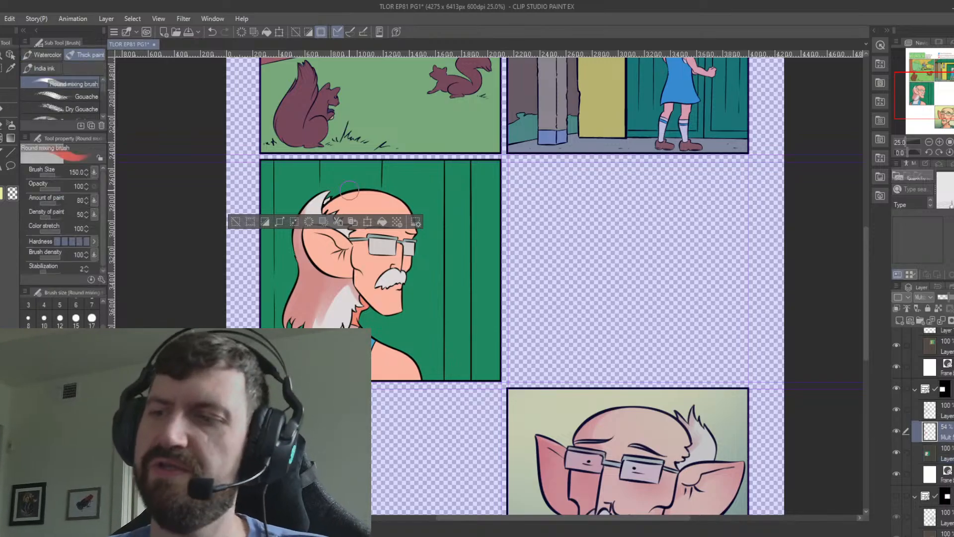
key("ctrl+d")
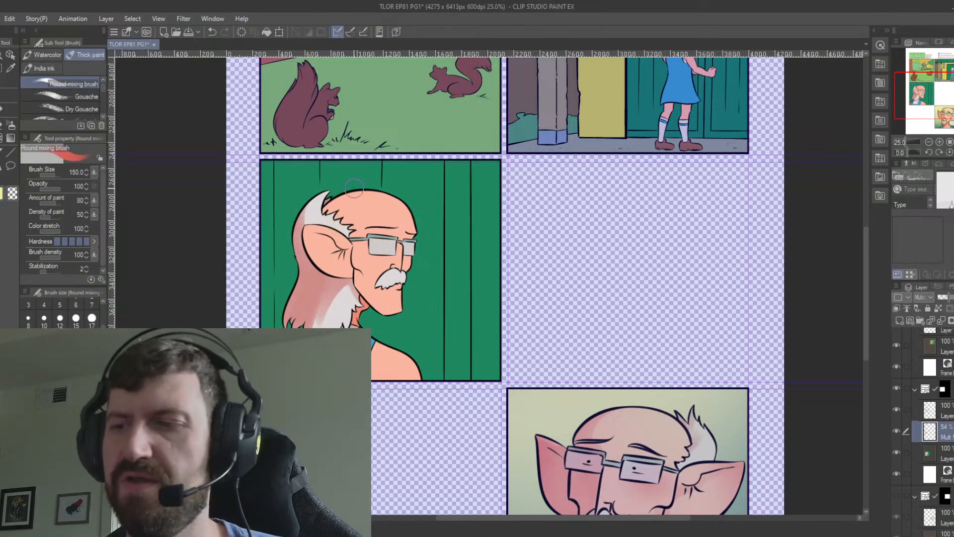
Select the face and ear skin, paint a red shadow on the far cheek beside the nose on "Mult S", and deselect.
left_click(928, 452)
key("w")
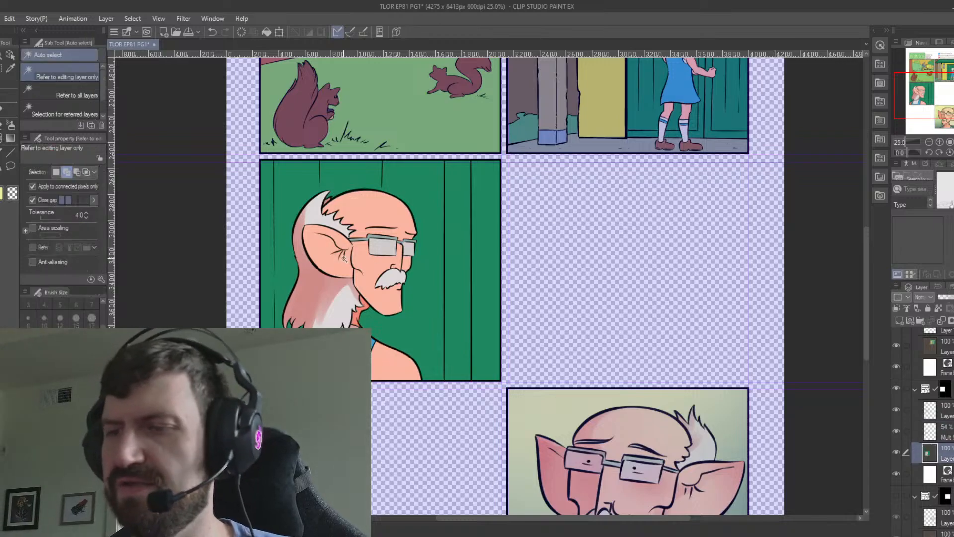
left_click(360, 265)
left_click(395, 219)
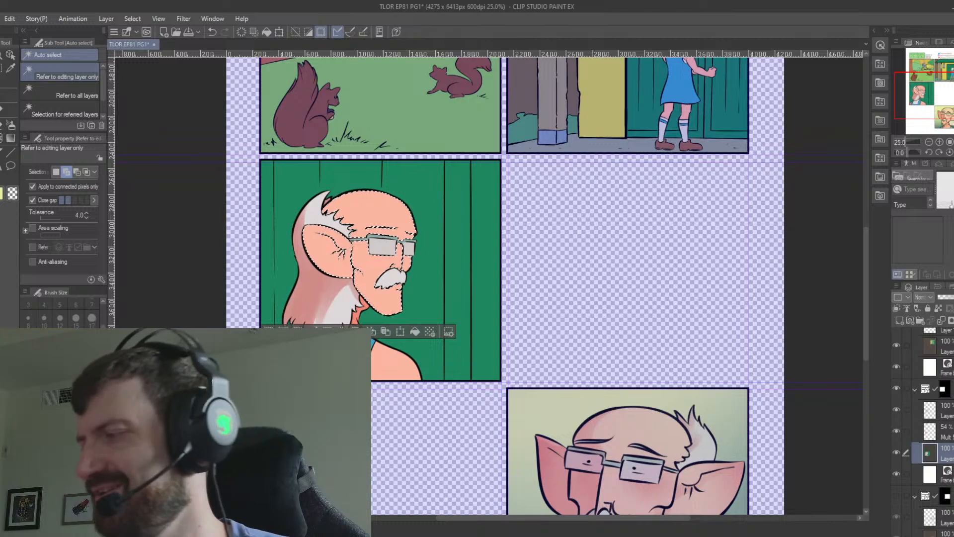
left_click(929, 432)
key("b")
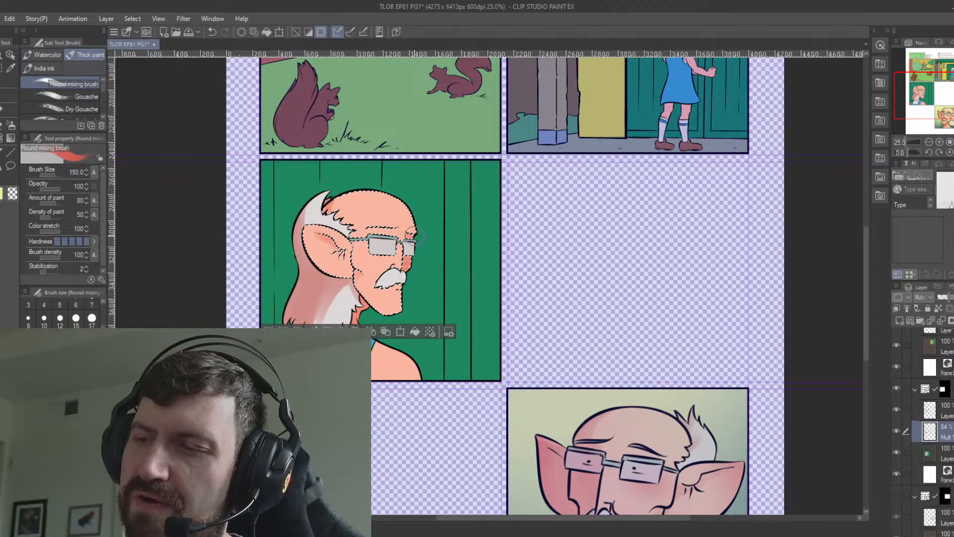
key("ctrl+z")
key("ctrl+y")
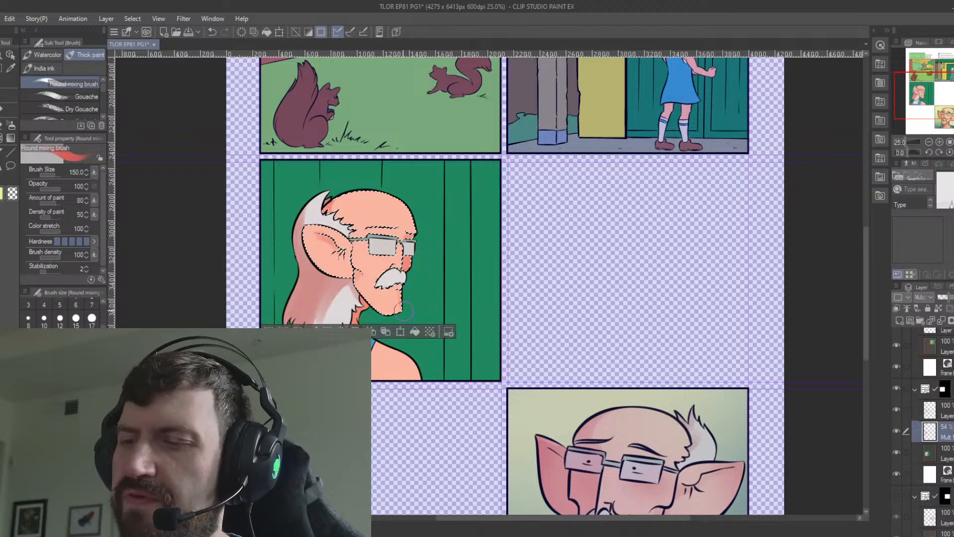
key("ctrl+d")
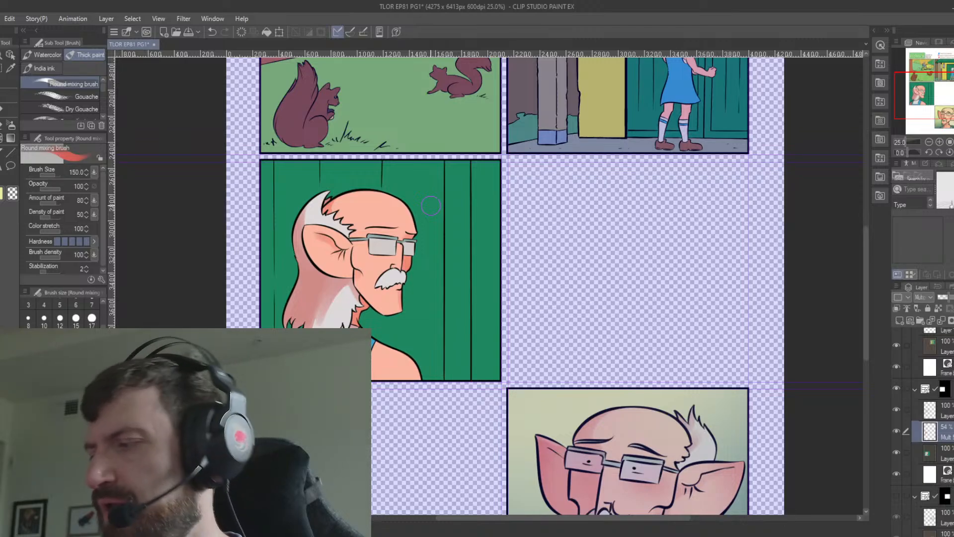
Select the moustache and the far glasses lens, paint a red shadow over the lens on "Mult S", and deselect.
left_click(928, 451)
key("w")
left_click(391, 279)
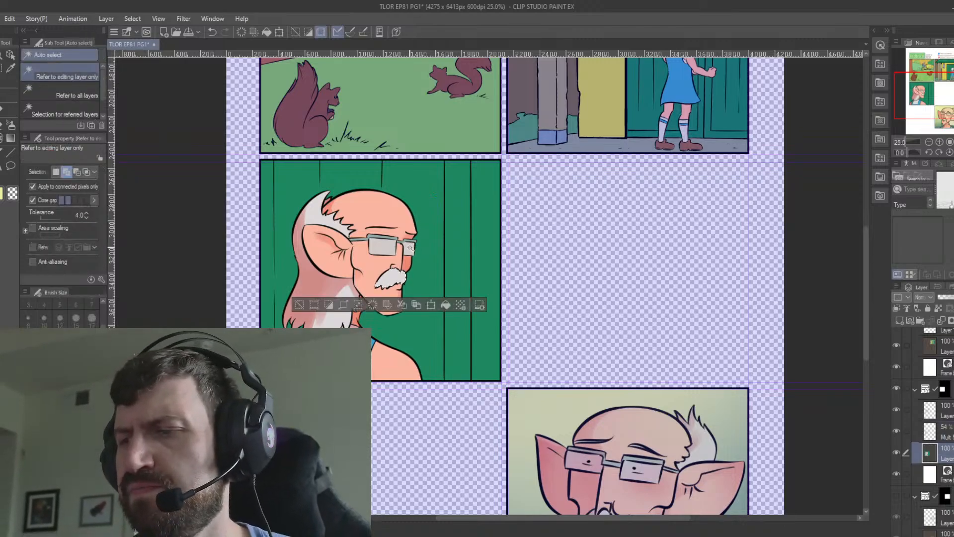
left_click(408, 247)
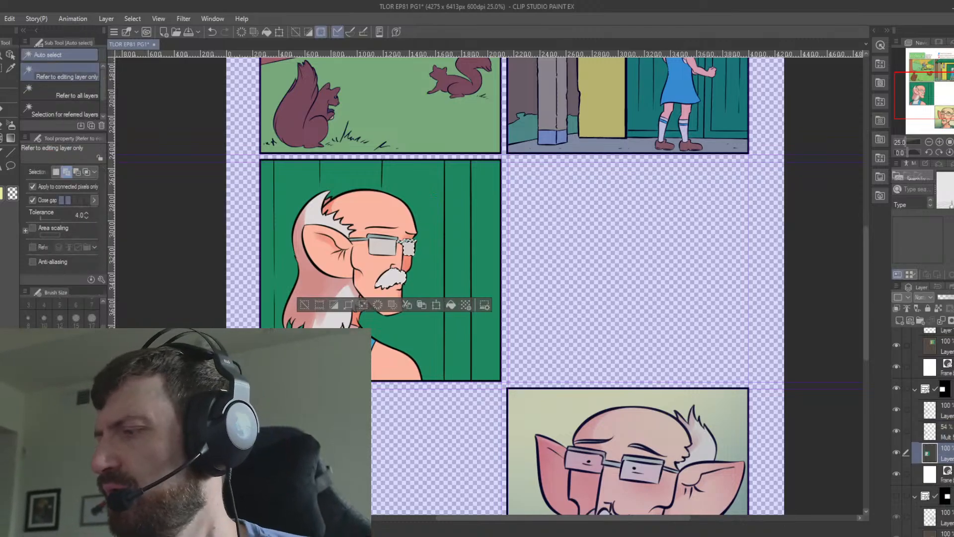
left_click(929, 431)
key("b")
key("b")
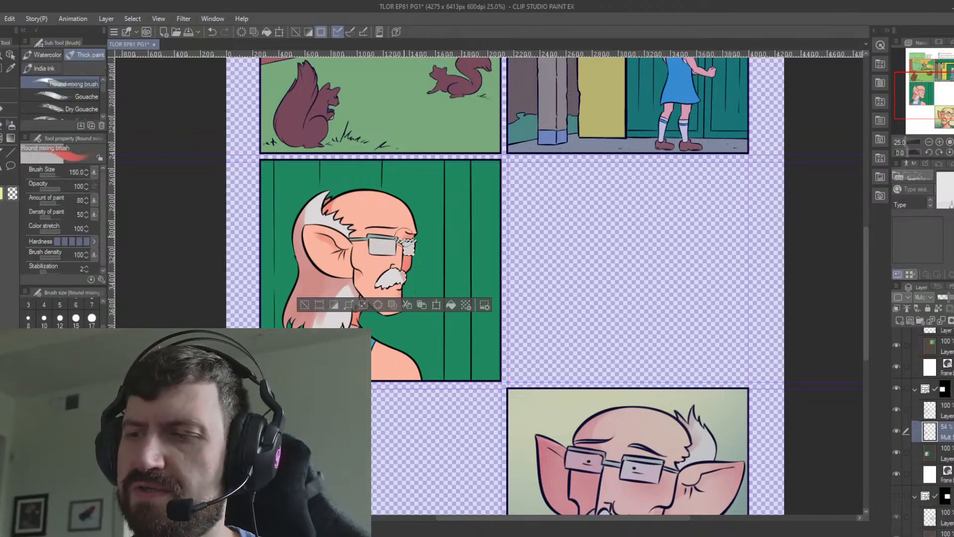
mouse_move(405, 237)
left_mouse_down()
mouse_move(407, 217)
mouse_move(404, 260)
left_mouse_up()
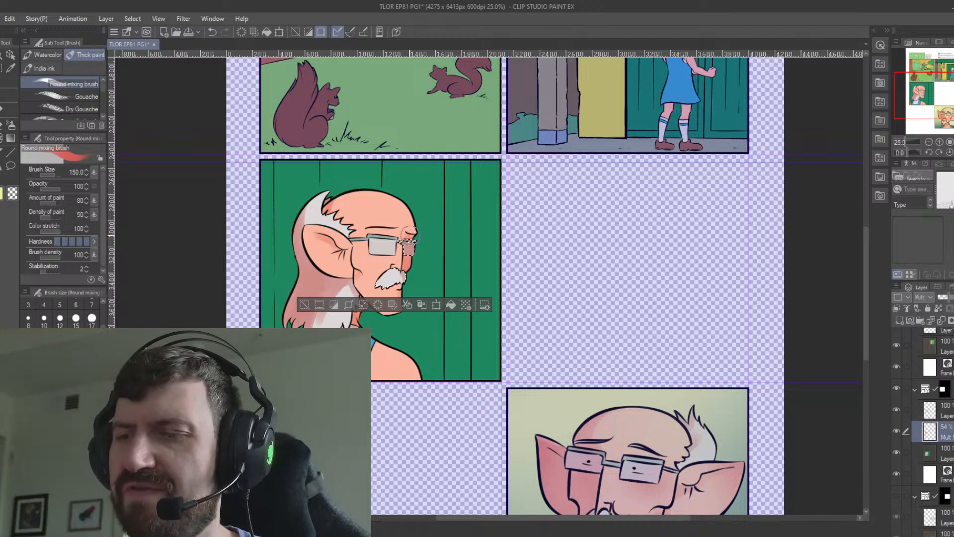
key("ctrl+d")
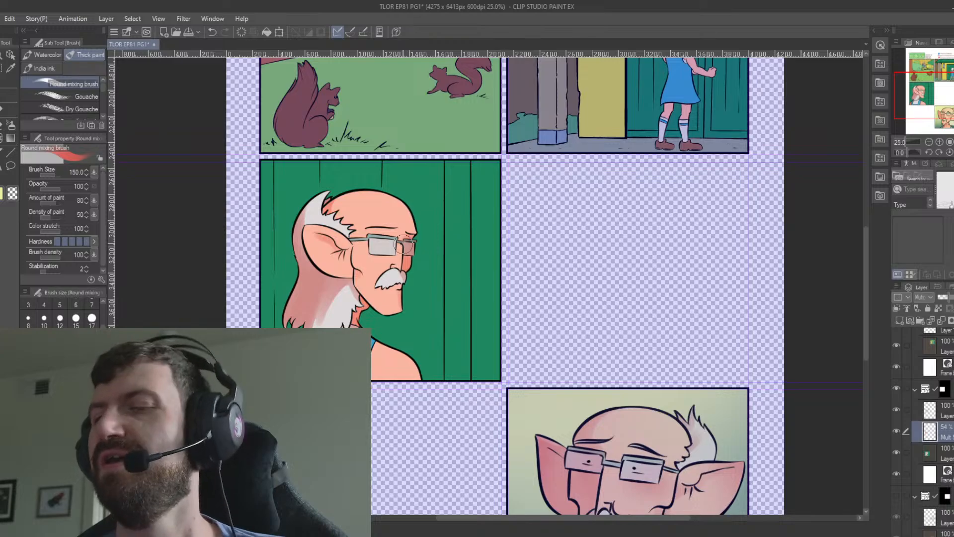
Select the green background around the figure, paint a narrow vertical shadow along the plank line in front of his face, and deselect.
left_click(941, 454)
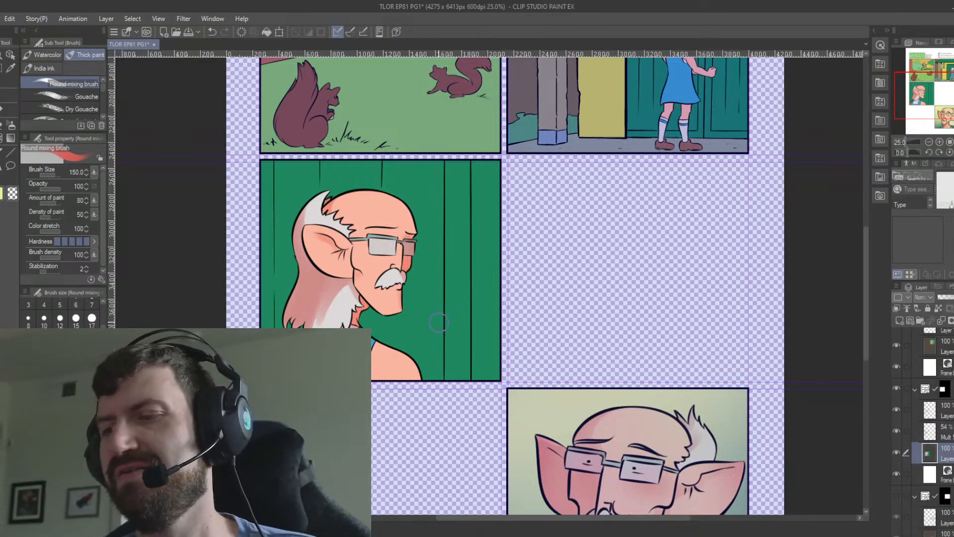
key("w")
left_click(438, 321)
left_click(924, 427)
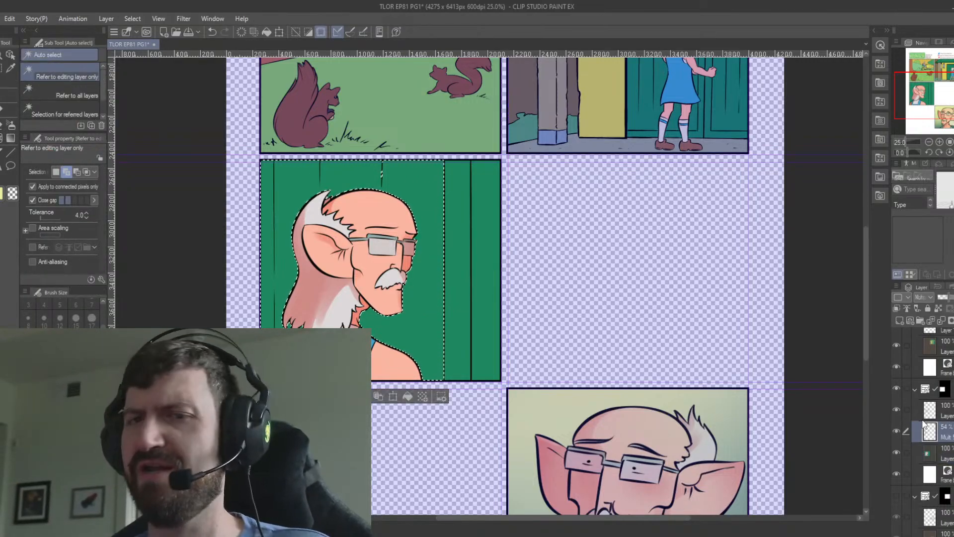
key("b")
left_click_drag(451, 158, 441, 392)
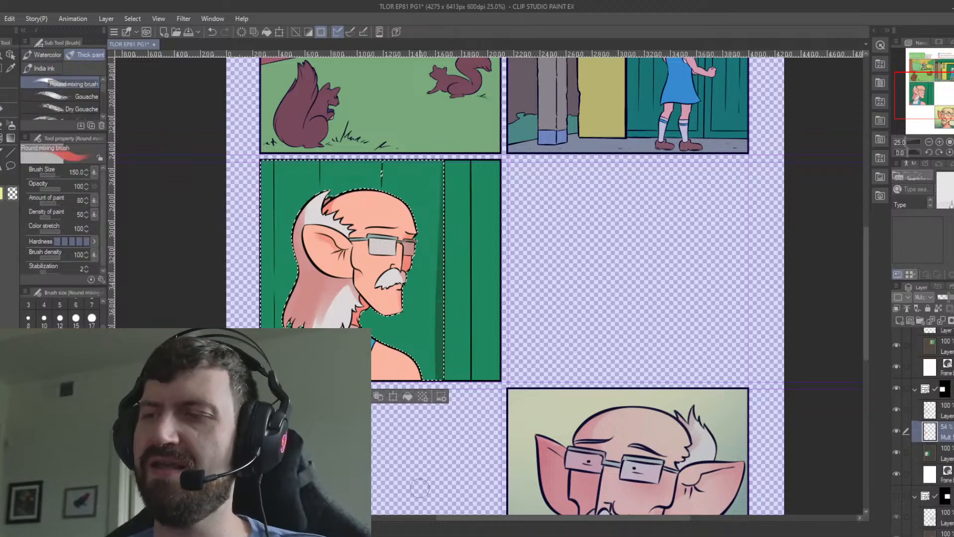
key("ctrl+z")
left_click_drag(442, 158, 446, 430)
key("ctrl+z")
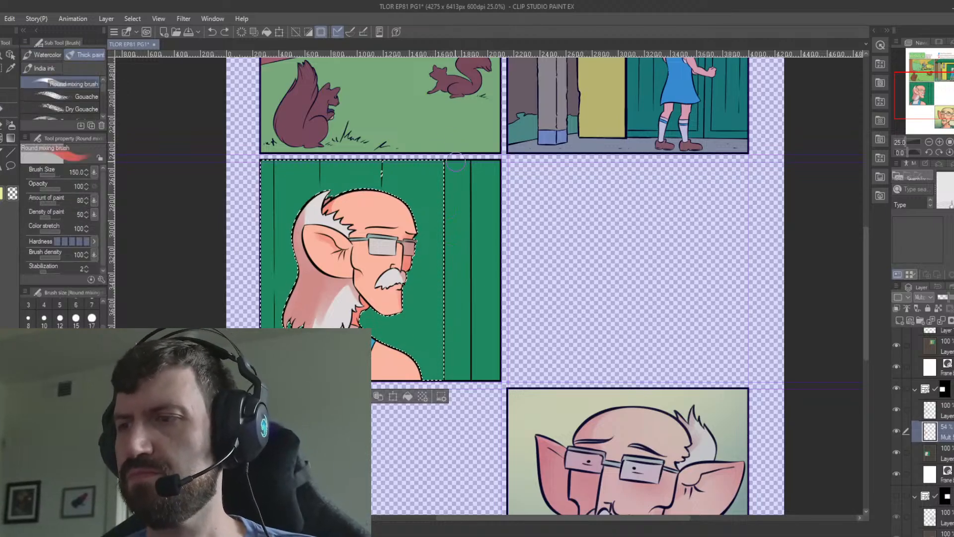
left_click_drag(453, 159, 451, 467)
key("ctrl+z")
left_click_drag(447, 158, 448, 407)
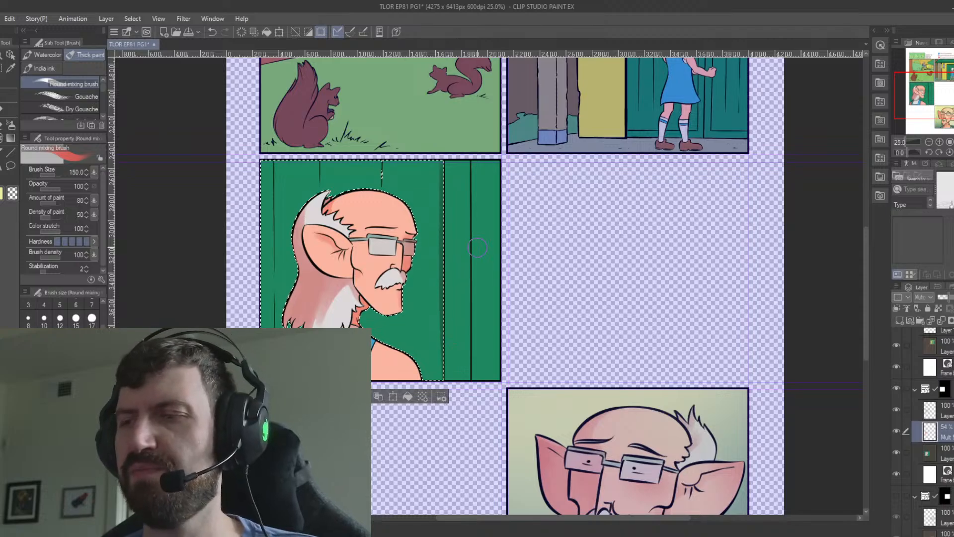
key("ctrl+d")
Select the green background around the old man, paint a rounded shadow on the wall behind his head on "Mult S", and deselect.
left_click(945, 454)
key("w")
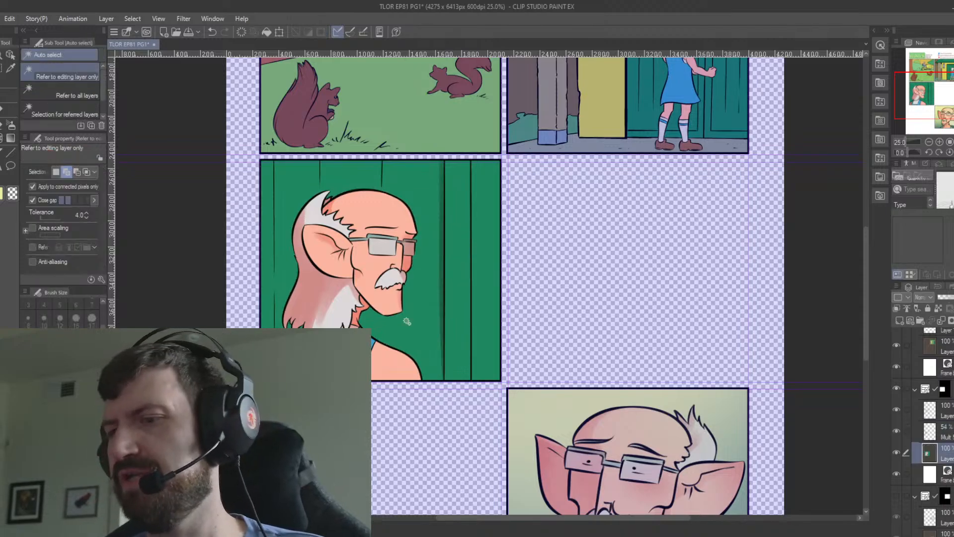
left_click(410, 321)
left_click(935, 431)
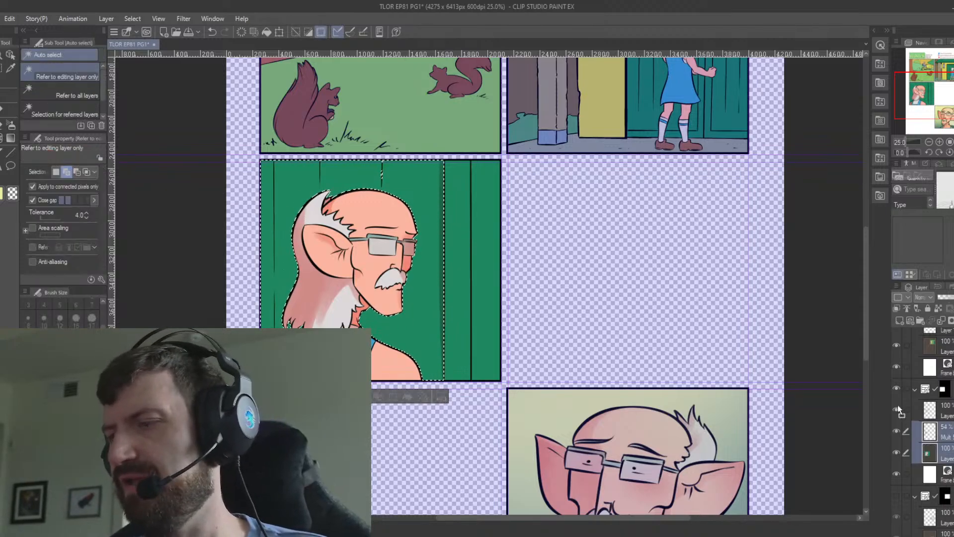
key("b")
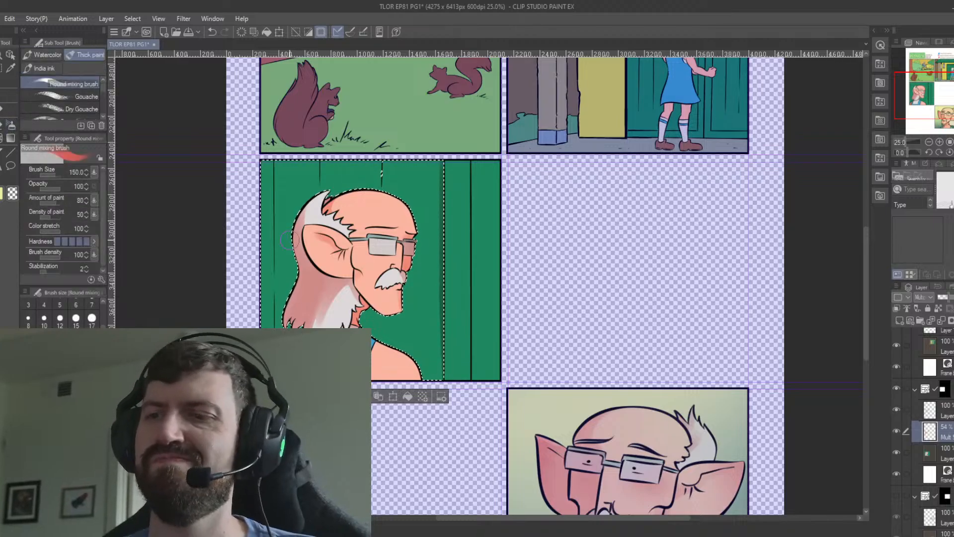
left_click_drag(267, 232, 289, 279)
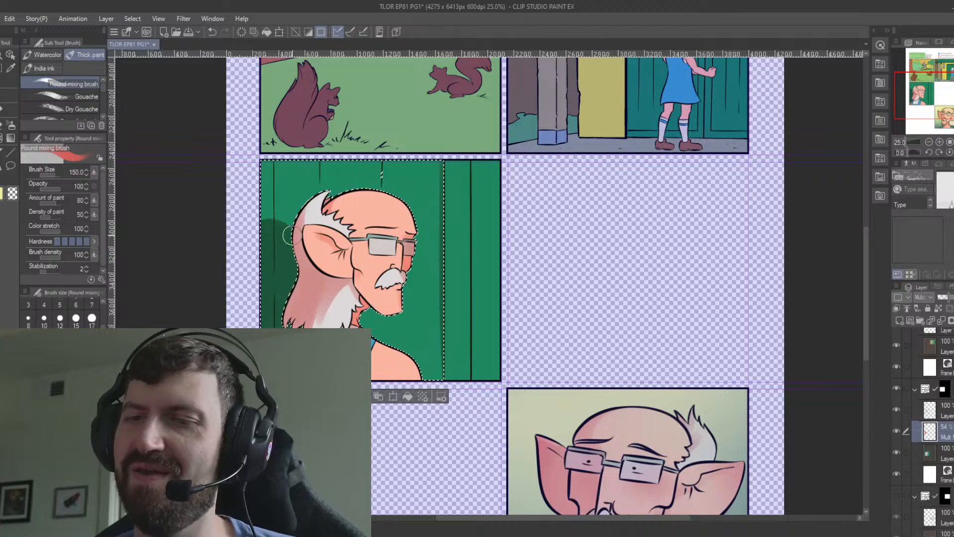
key("ctrl+d")
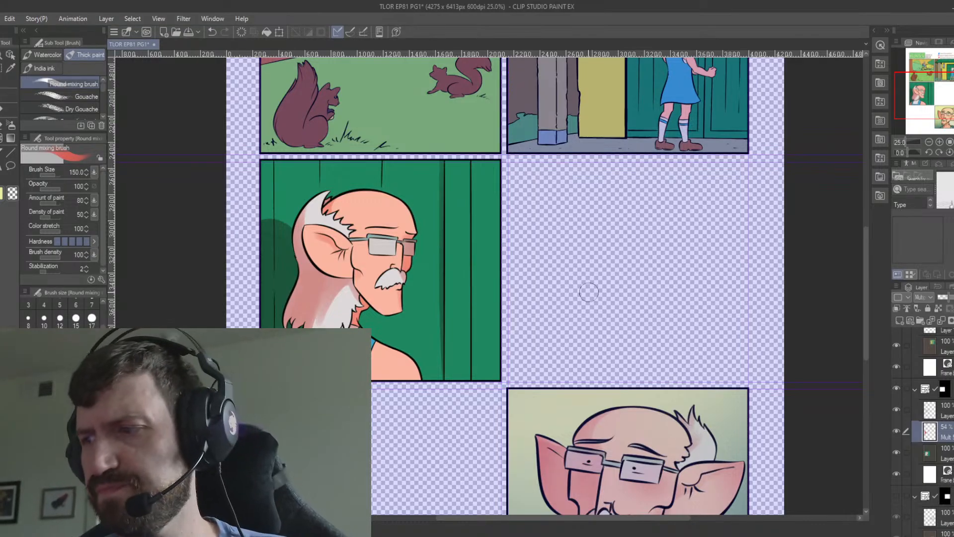
Add a Multiply layer named "mult s" above the colour layer of the green-door panel and set its opacity to 51%.
left_click_drag(623, 113, 509, 362)
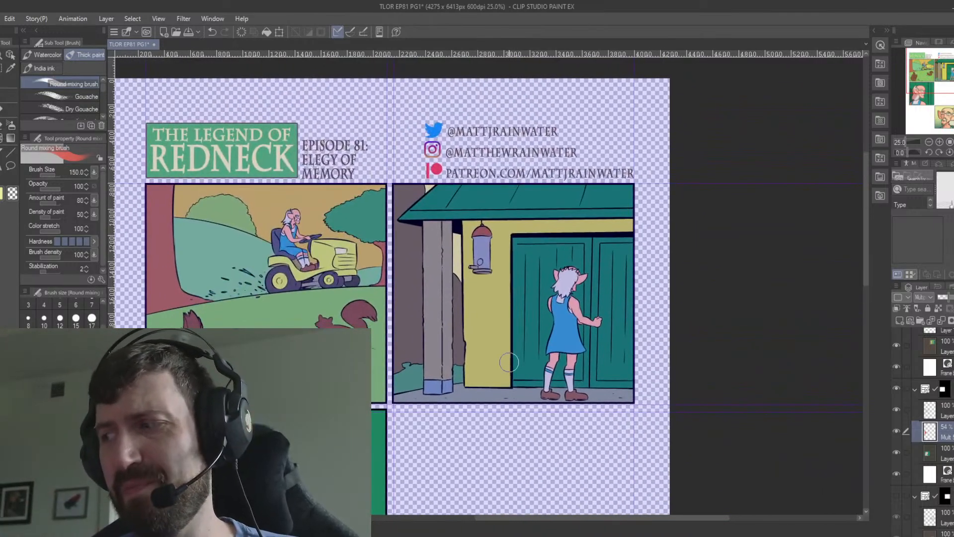
scroll(930, 432, "up", 1)
left_click(946, 433)
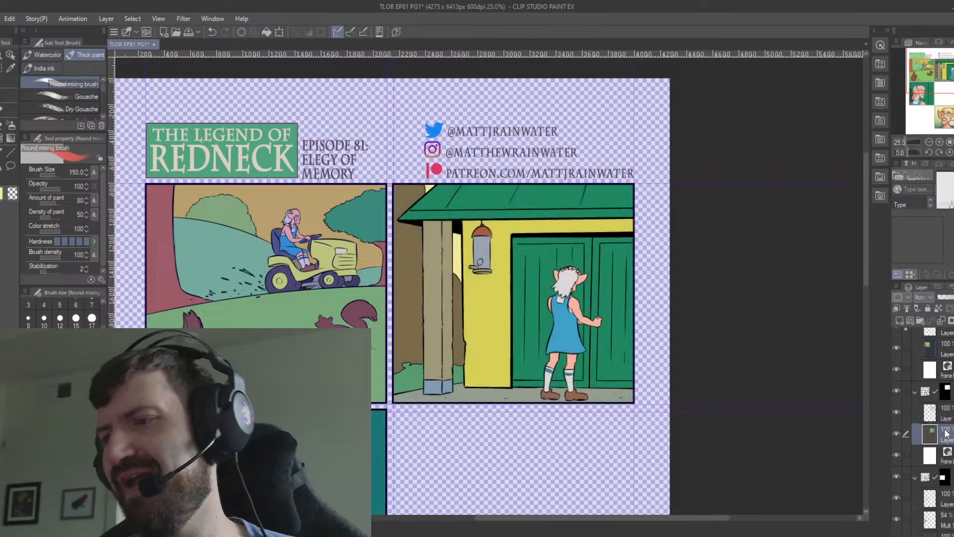
left_click(899, 321)
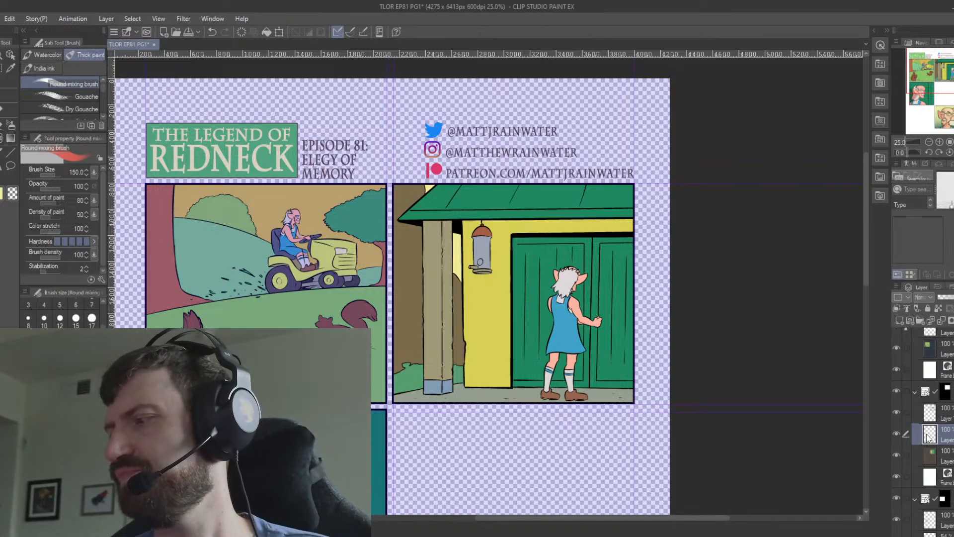
type("mult 5")
key("Return")
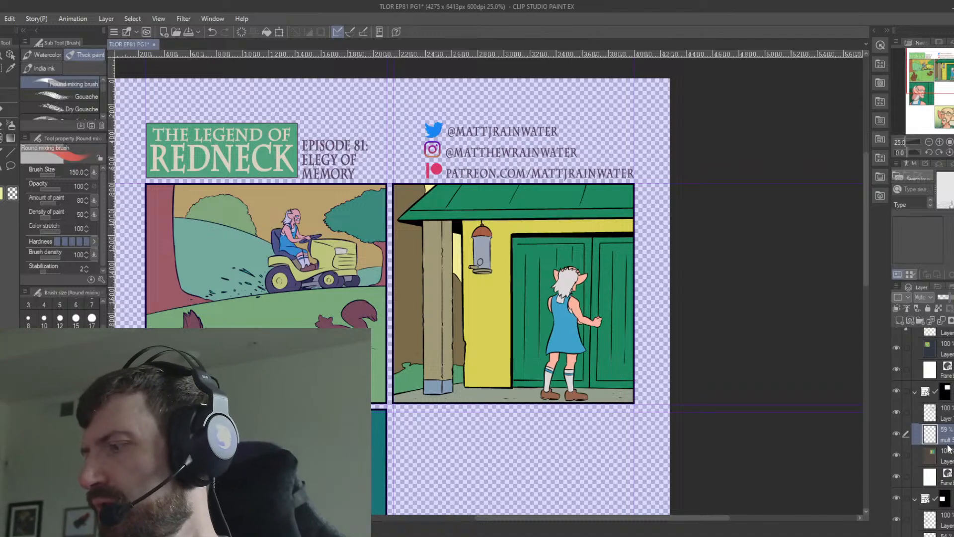
left_click_drag(953, 298, 951, 300)
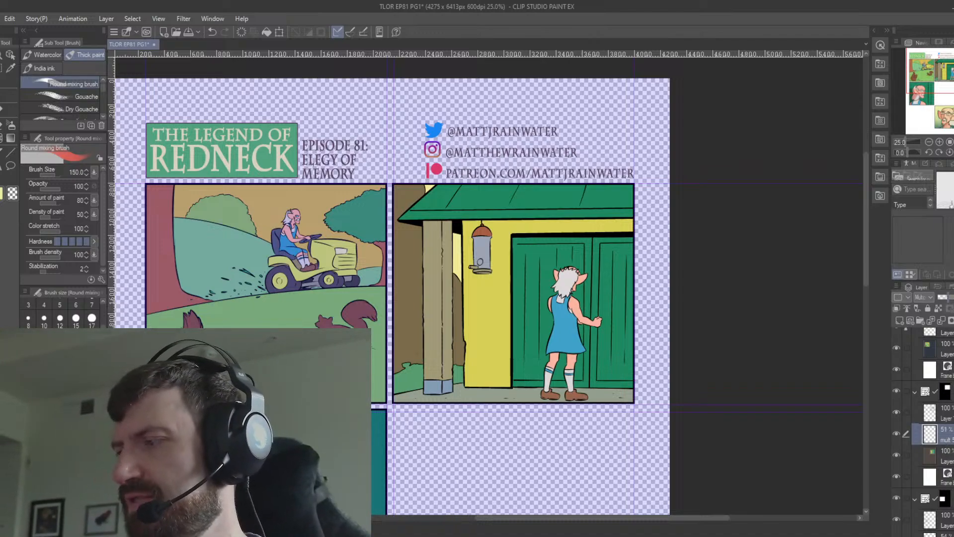
Select the yellow wall, paint a shadow under the roof edge and around the hanging feeder on the Multiply layer, and deselect.
key("w")
left_click(492, 266)
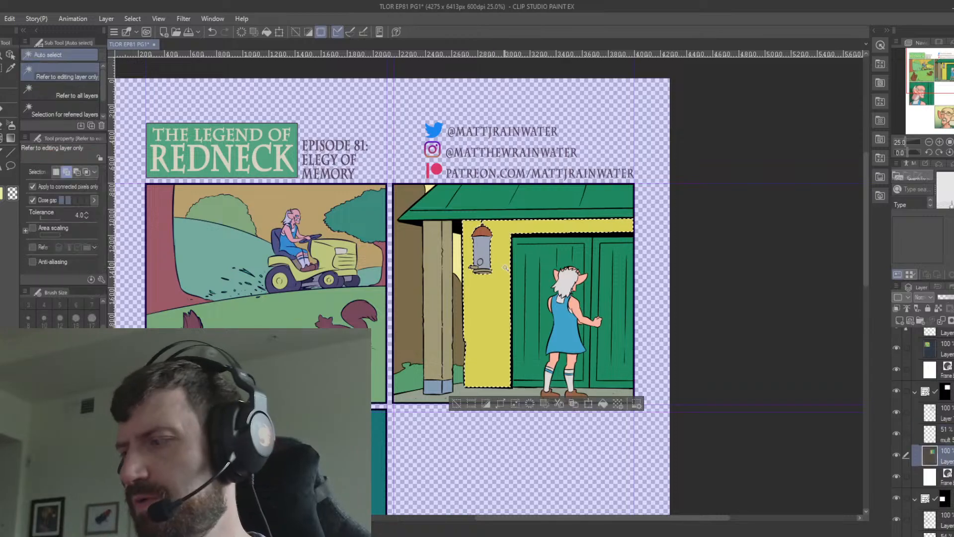
key("b")
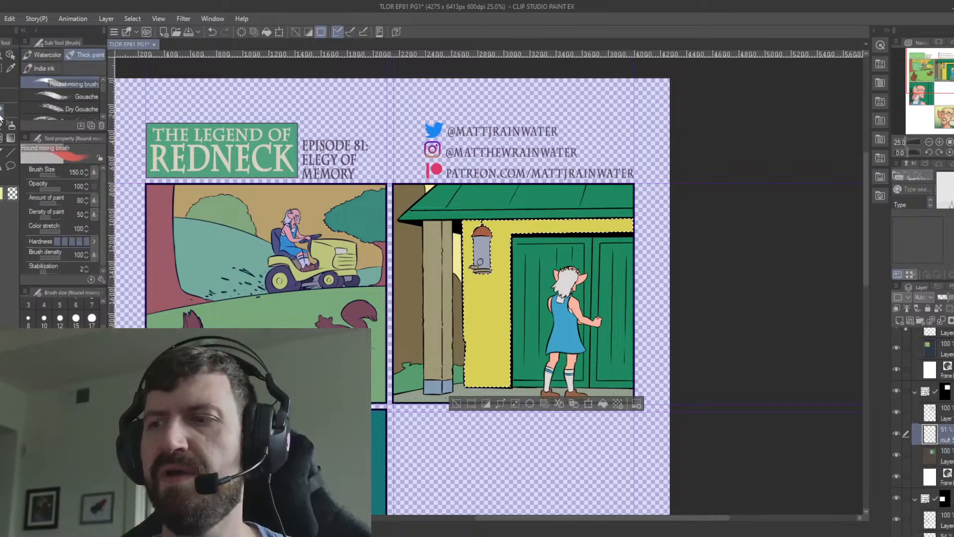
mouse_move(437, 299)
left_mouse_down()
mouse_move(597, 174)
mouse_move(498, 238)
mouse_move(526, 214)
left_mouse_up()
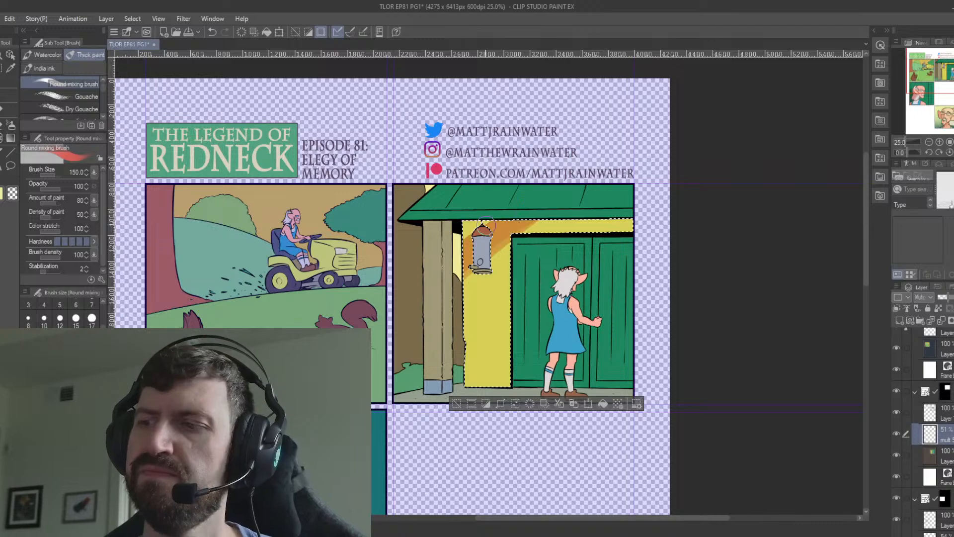
mouse_move(438, 261)
left_mouse_down()
mouse_move(492, 218)
mouse_move(752, 212)
left_mouse_up()
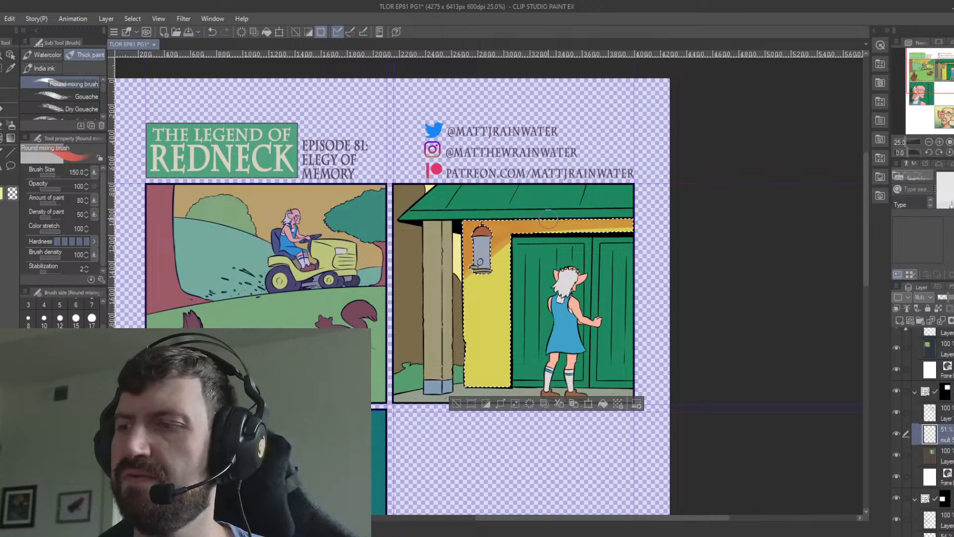
left_click_drag(548, 224, 735, 218)
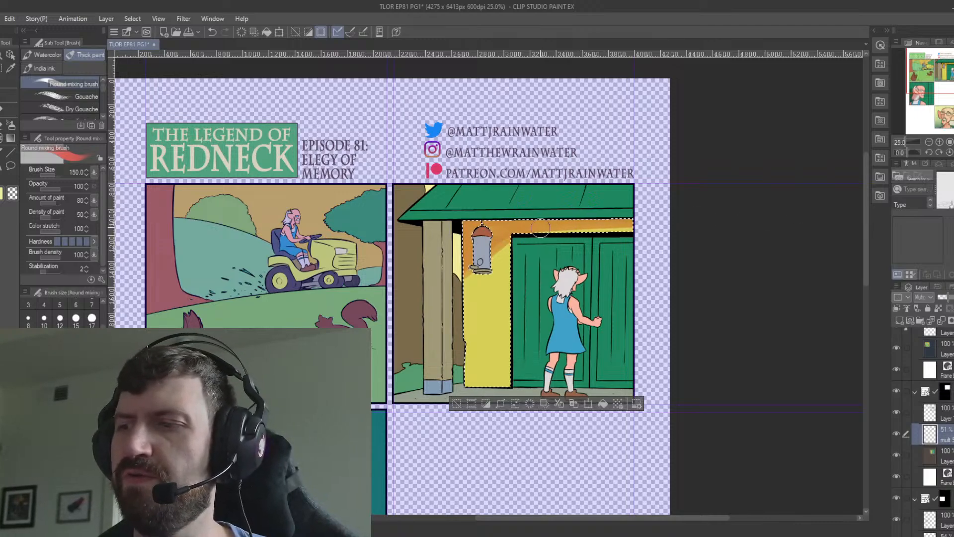
key("ctrl+d")
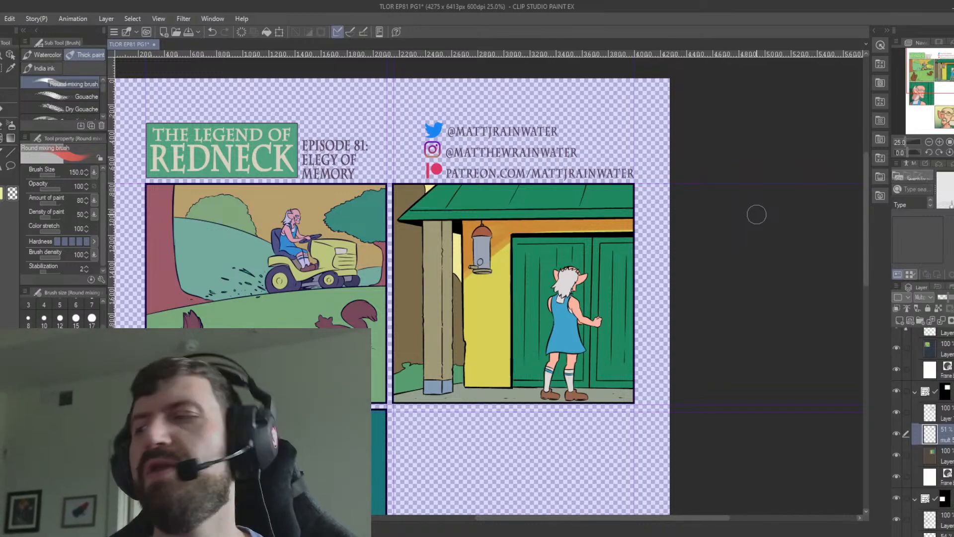
Select the hanging feeder's red cap, grey body and base, shade its upper part on the Multiply layer, and deselect.
left_click(947, 463)
key("w")
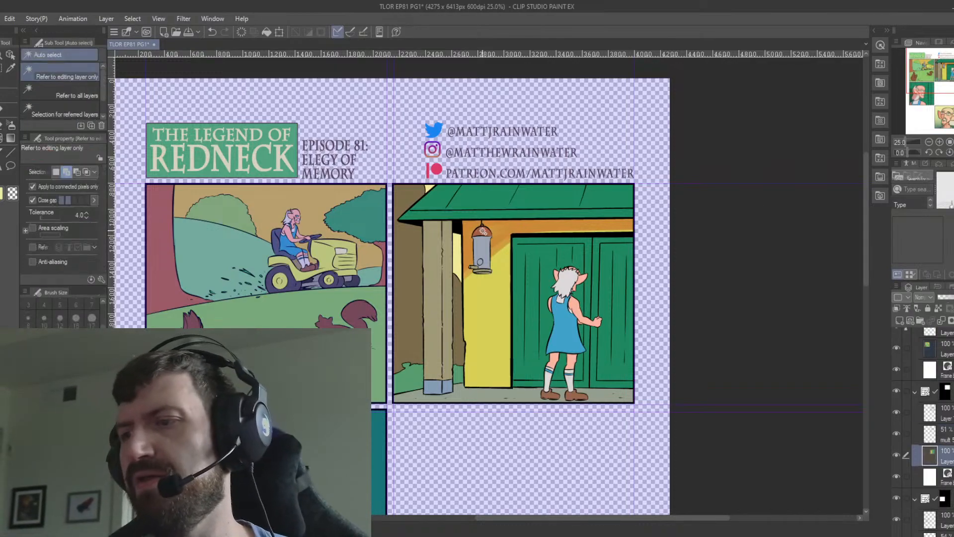
left_click(482, 232)
left_click(482, 251)
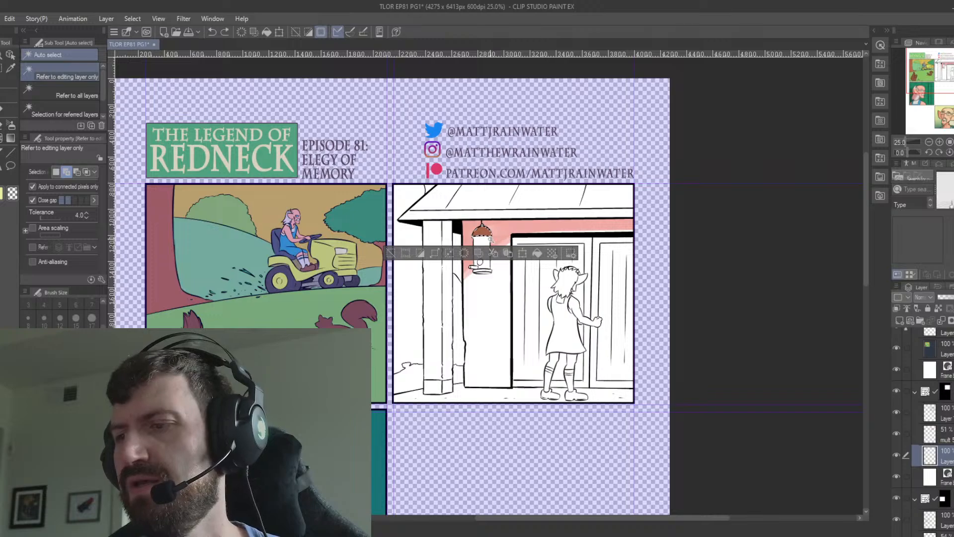
key("ctrl+z")
left_click(485, 240, "shift")
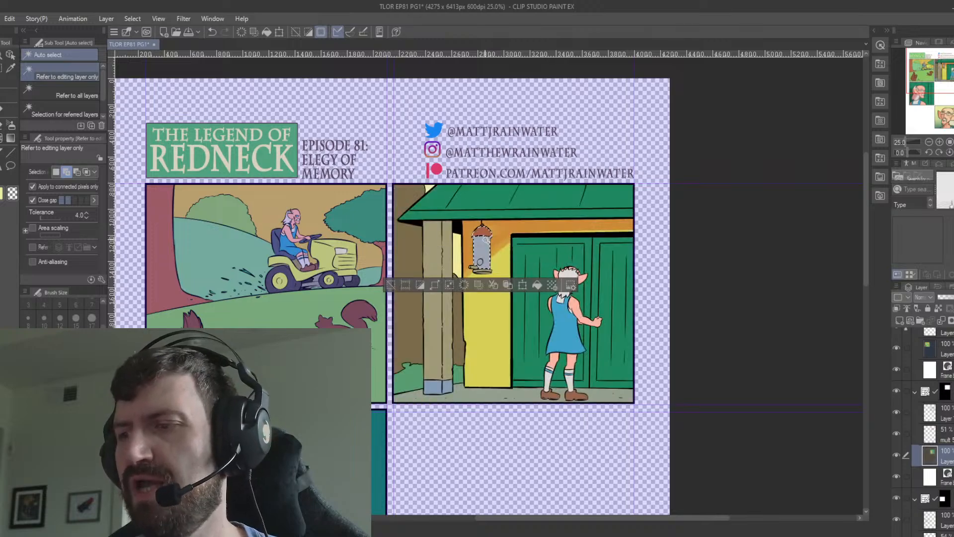
left_click(479, 268, "shift")
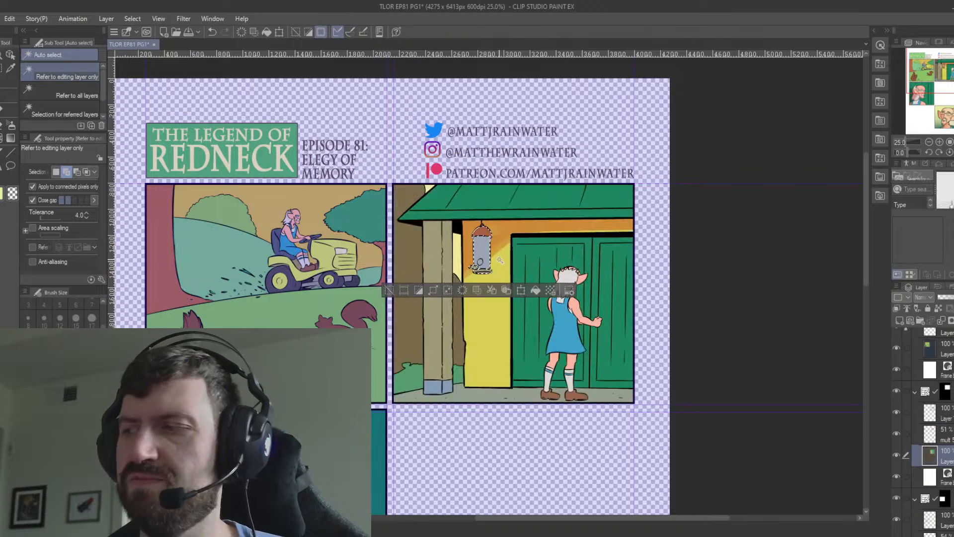
left_click(947, 434)
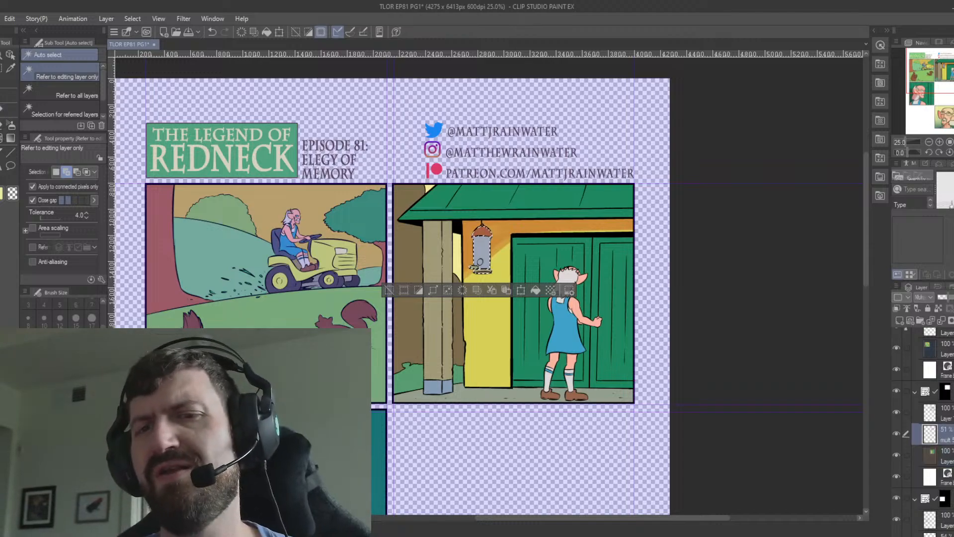
key("b")
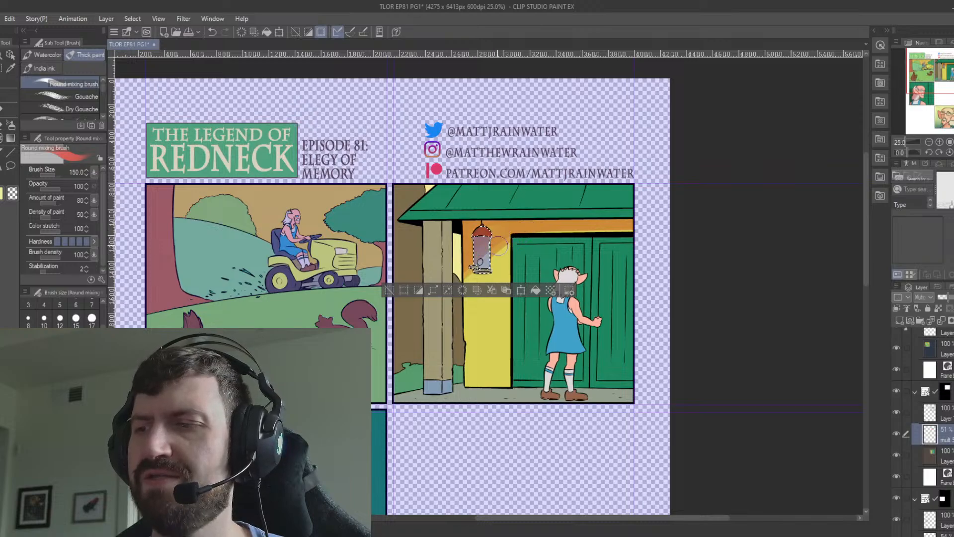
key("ctrl+d")
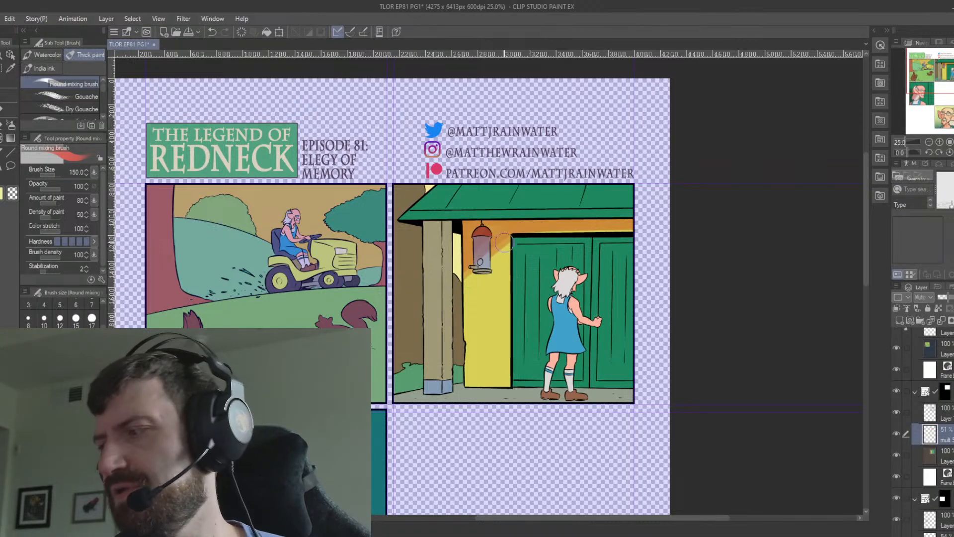
Select the green doors around the figure, paint the figure's cast shadow on the door behind its back on the Multiply layer, and deselect.
left_click(943, 456)
key("w")
left_click(616, 260)
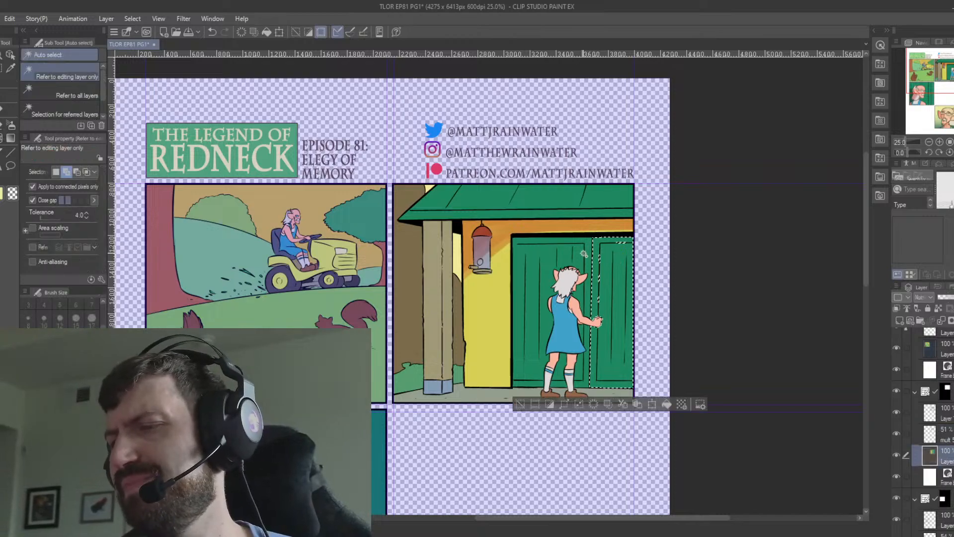
left_click(584, 254)
left_click(941, 430)
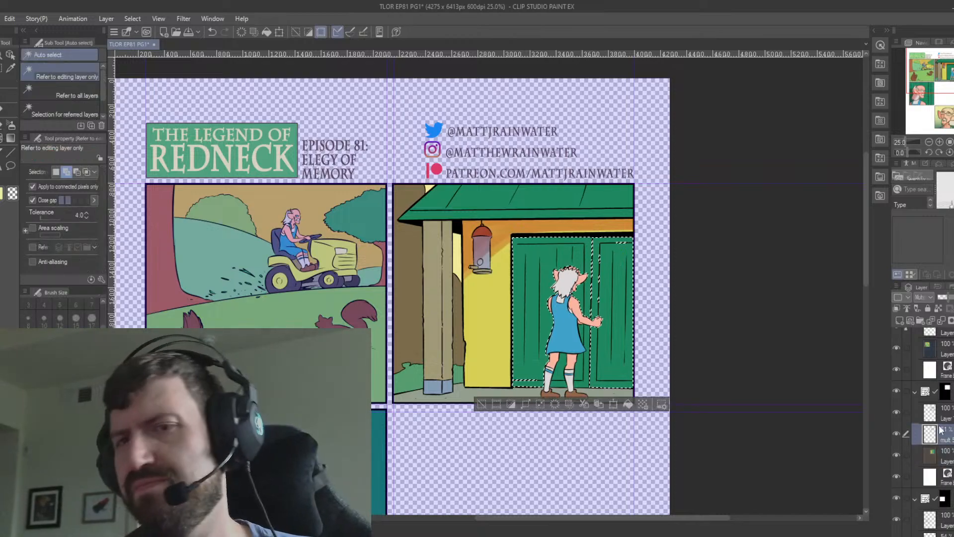
key("b")
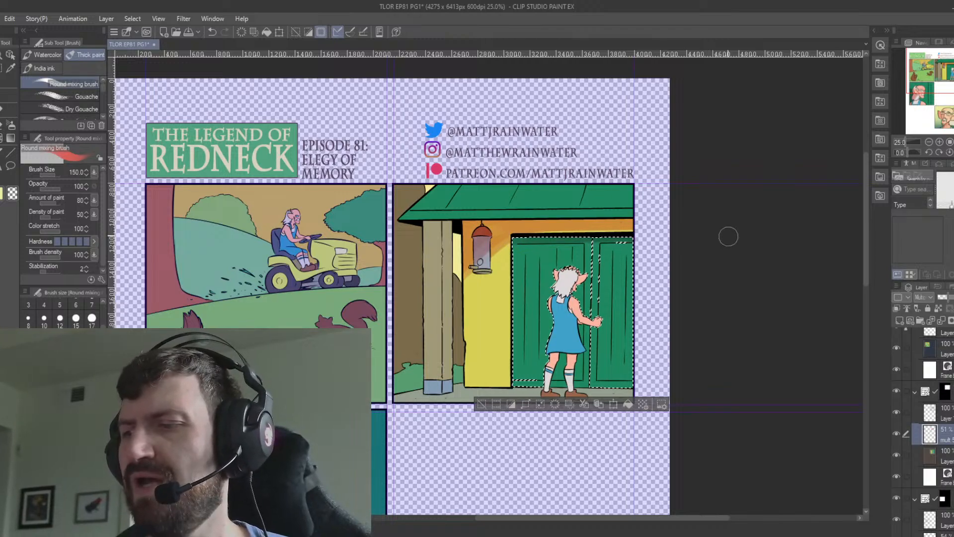
left_click(940, 455)
key("w")
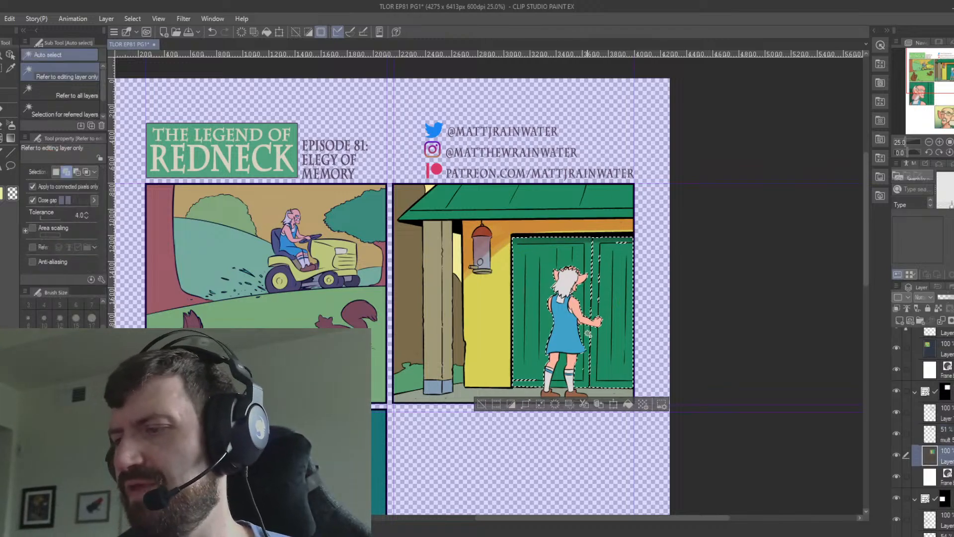
left_click(582, 354)
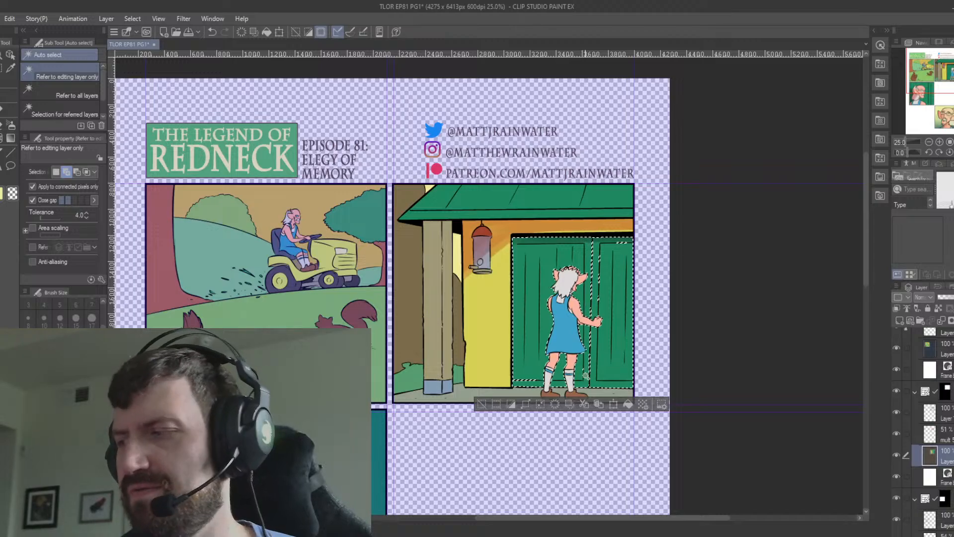
left_click(943, 435)
left_click(0, 110)
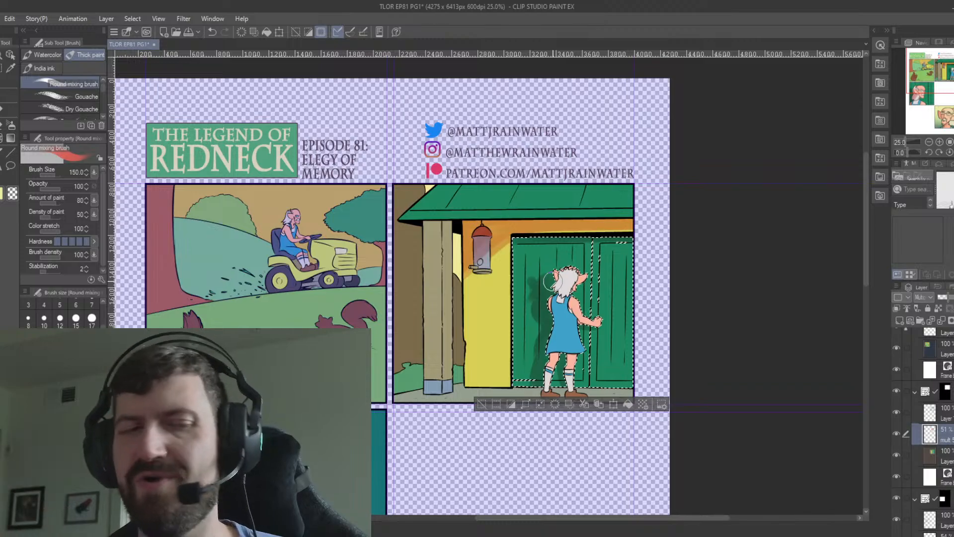
key("ctrl+d")
Select the wooden porch post, paint a red shadow down its side facing the yellow wall on the Multiply layer, and deselect.
left_click(944, 456)
key("w")
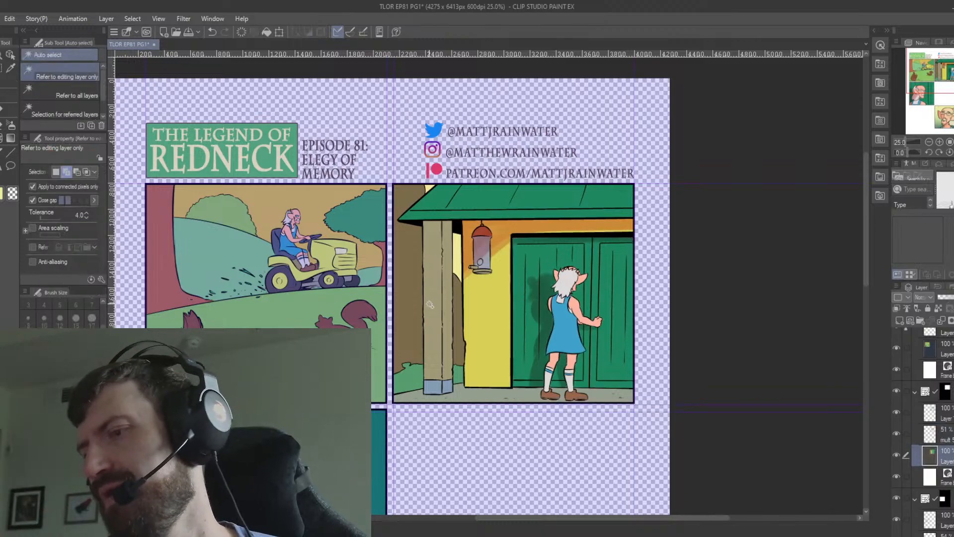
left_click(430, 305)
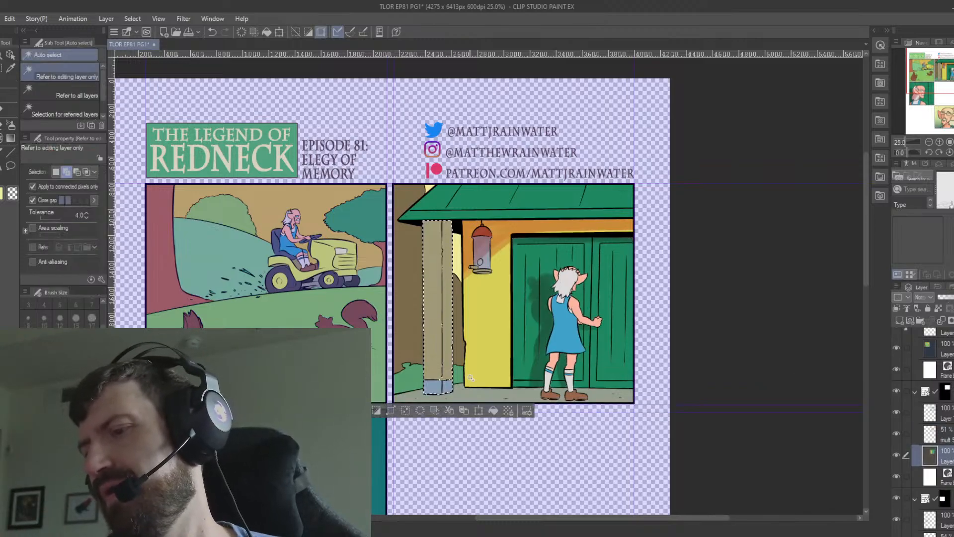
left_click(943, 435)
key("b")
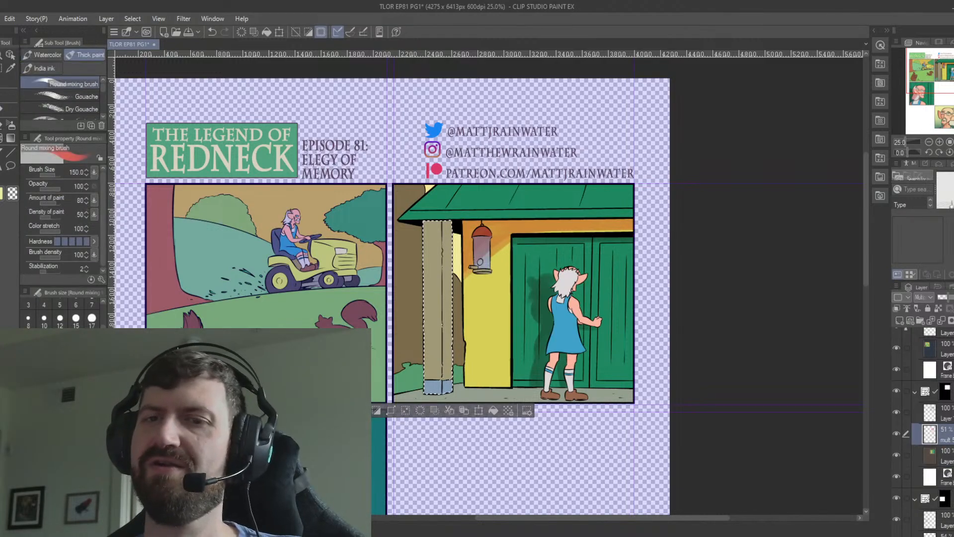
mouse_move(418, 226)
left_mouse_down()
mouse_move(510, 225)
mouse_move(458, 229)
mouse_move(450, 285)
left_mouse_up()
left_click_drag(448, 234, 444, 363)
left_click_drag(446, 272, 447, 382)
left_click_drag(449, 305, 446, 383)
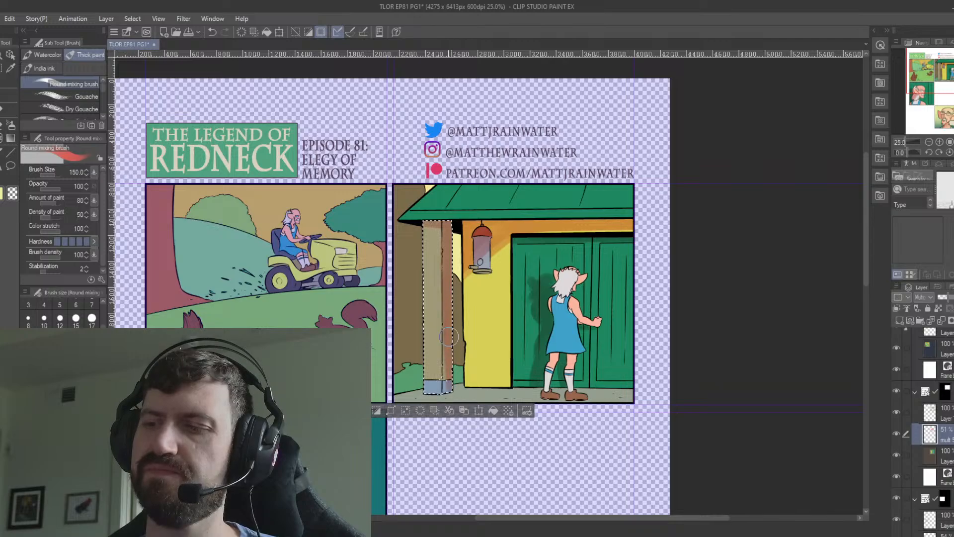
mouse_move(448, 337)
left_mouse_down()
mouse_move(448, 399)
mouse_move(450, 385)
left_mouse_up()
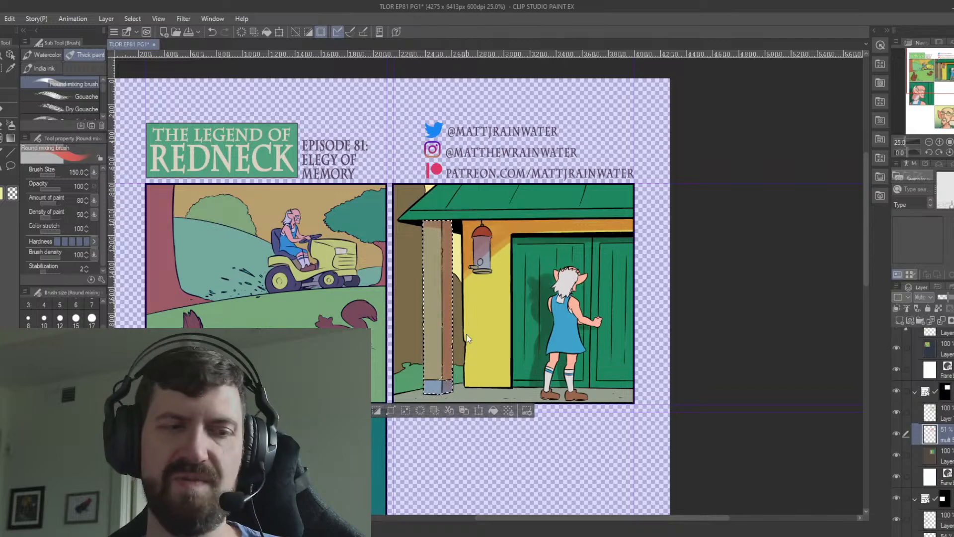
key("ctrl+d")
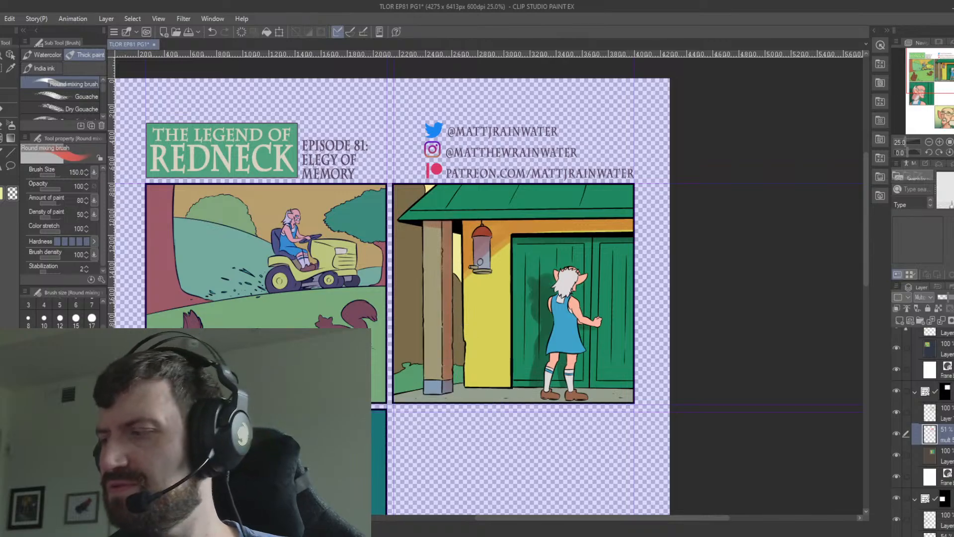
Select the brown background and green bushes around the porch post, paint a reddish shadow over them on the Multiply layer, and deselect.
left_click(909, 454)
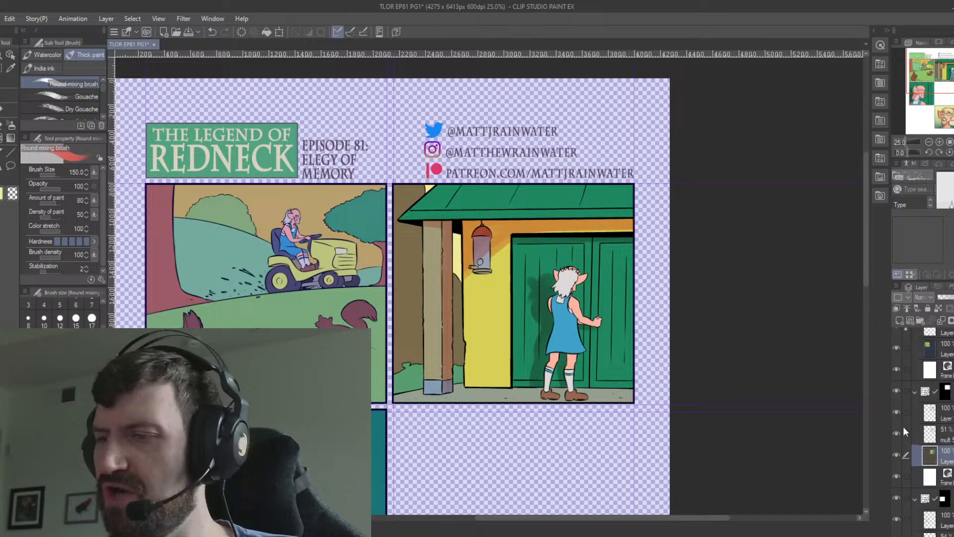
key("w")
left_click(457, 372)
left_click(411, 376)
left_click(456, 343)
left_click(414, 340)
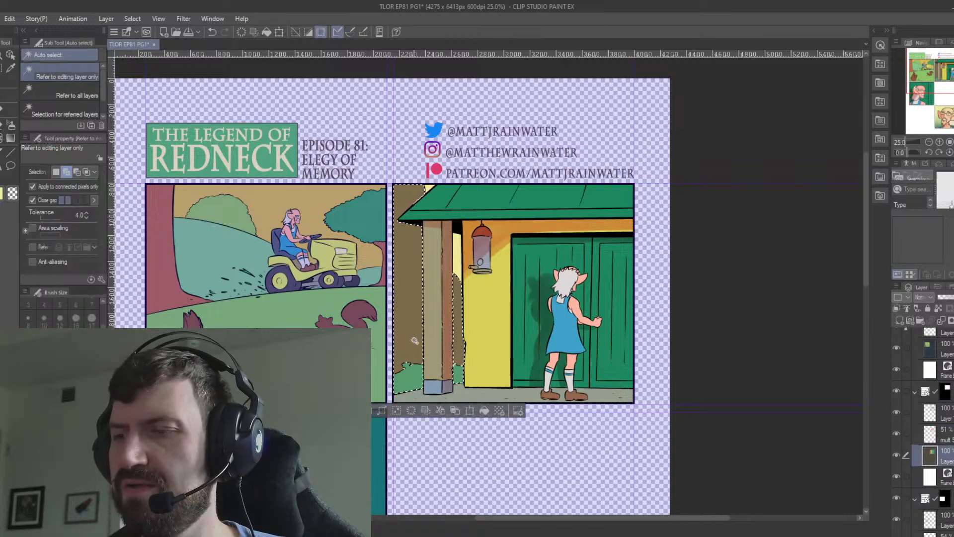
left_click(940, 434)
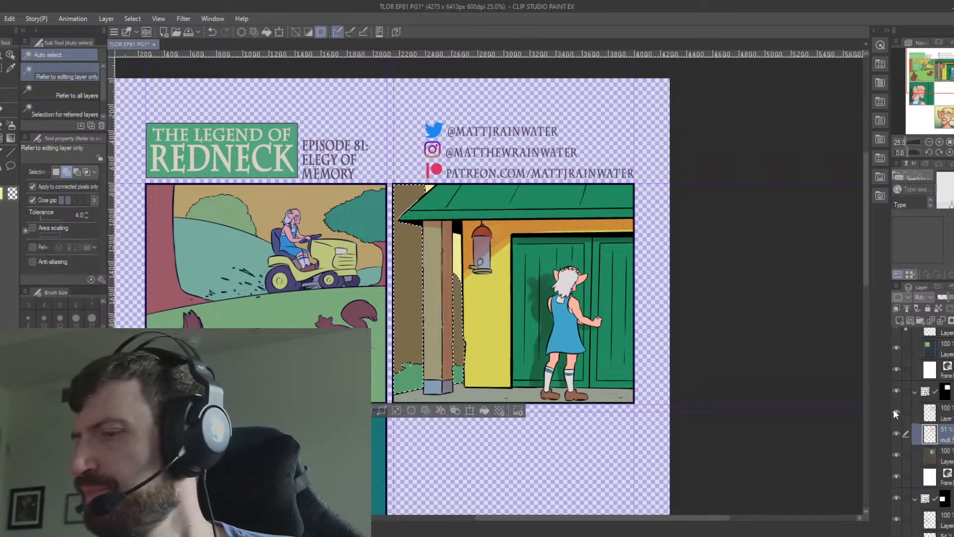
left_click(1, 108)
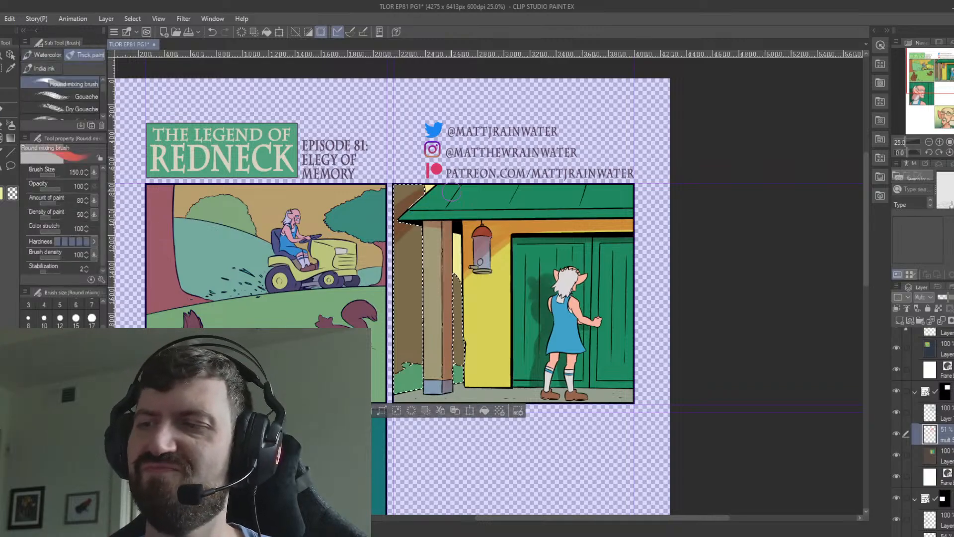
mouse_move(451, 191)
left_mouse_down()
mouse_move(415, 263)
mouse_move(447, 288)
mouse_move(430, 367)
mouse_move(531, 355)
left_mouse_up()
left_click_drag(462, 359, 461, 380)
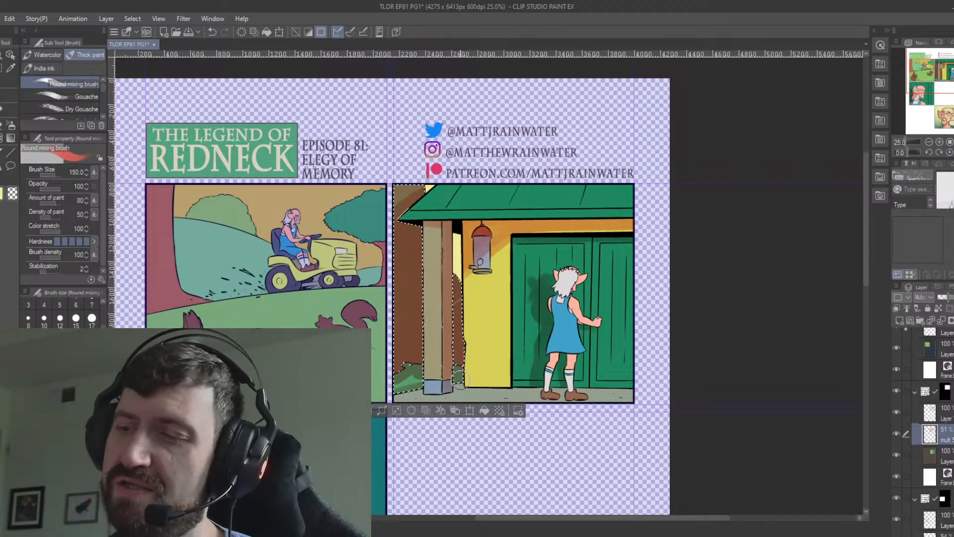
mouse_move(462, 297)
left_mouse_down()
mouse_move(458, 312)
mouse_move(467, 299)
left_mouse_up()
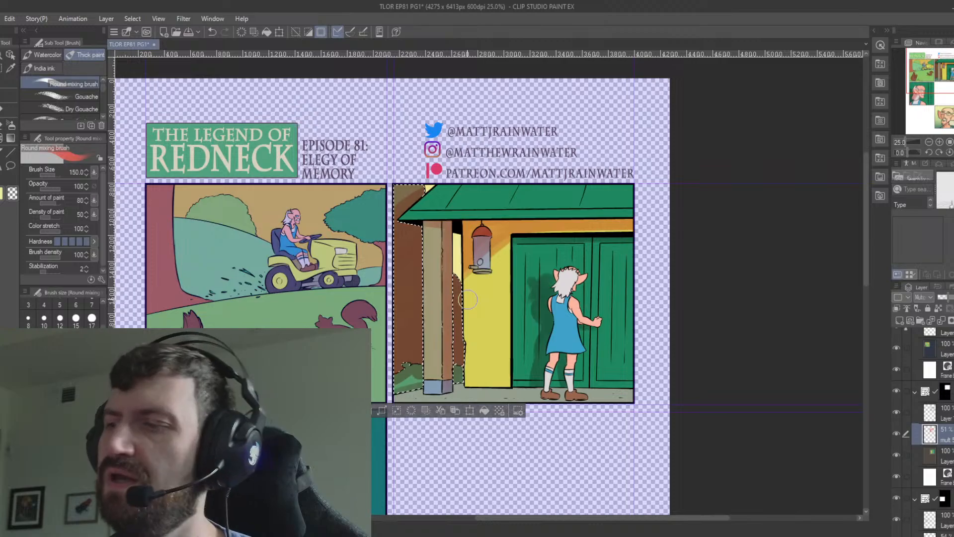
key("ctrl+d")
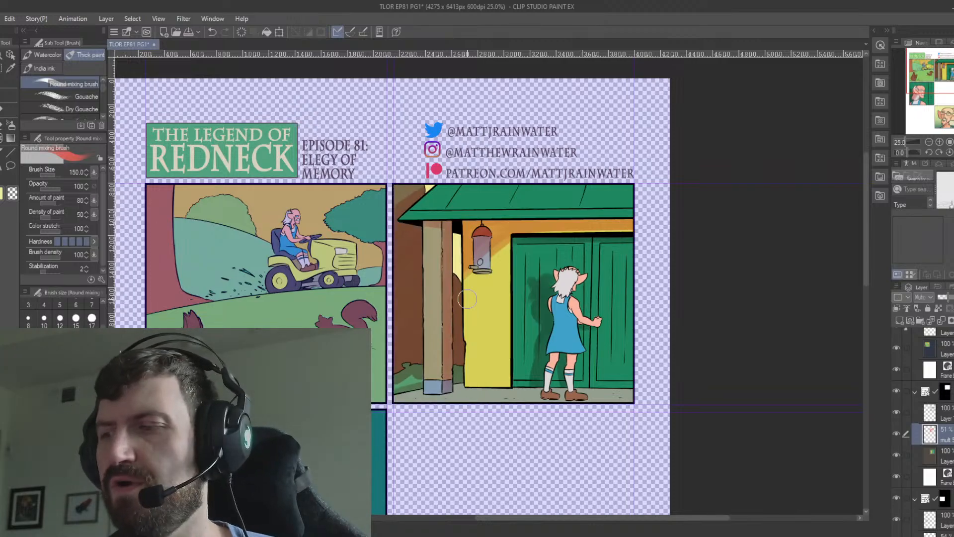
Select the figure's legs, striped socks and brown shoes, shade them on the Multiply layer, and deselect.
scroll(467, 300, "up", 2)
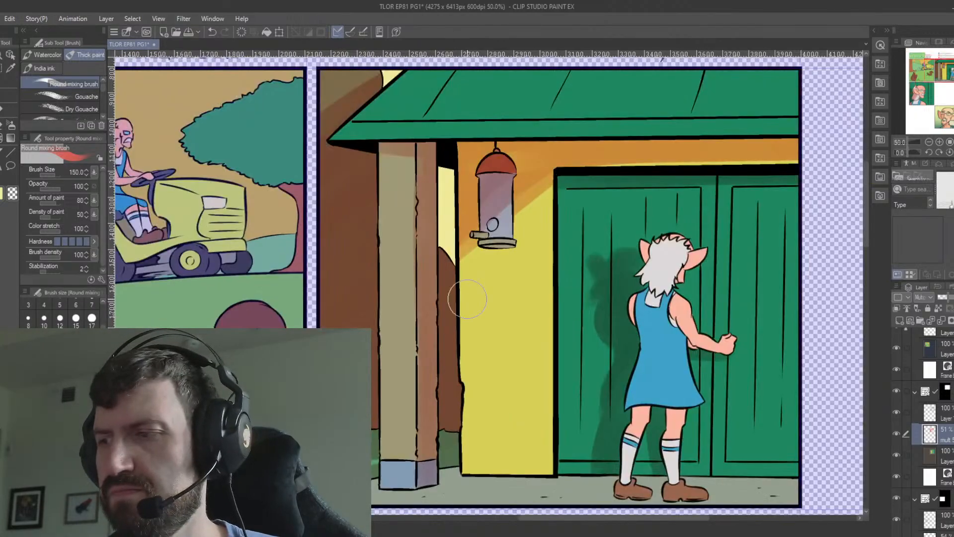
left_click_drag(695, 371, 541, 305)
left_click(952, 460)
key("w")
left_click(458, 361)
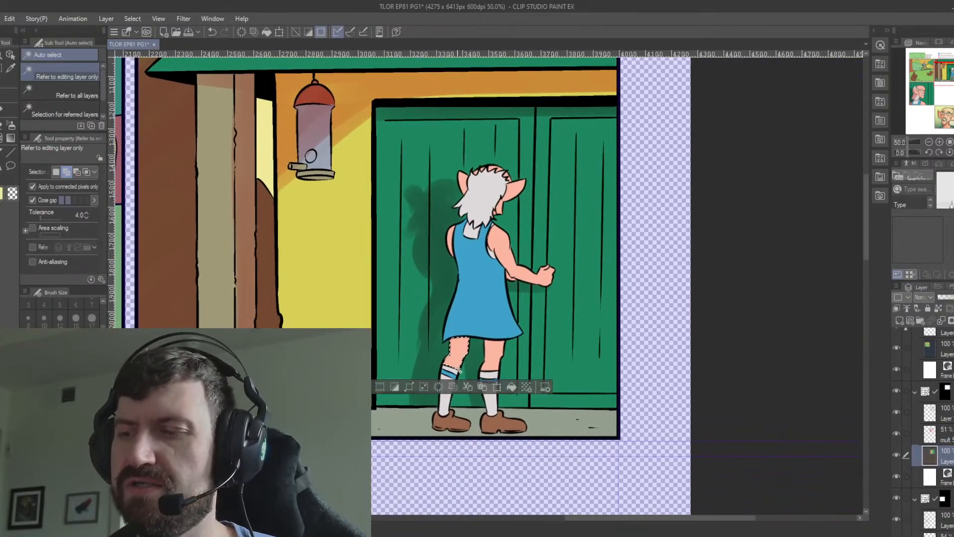
left_click(453, 370)
left_click(452, 375)
left_click(449, 386)
left_click(494, 358)
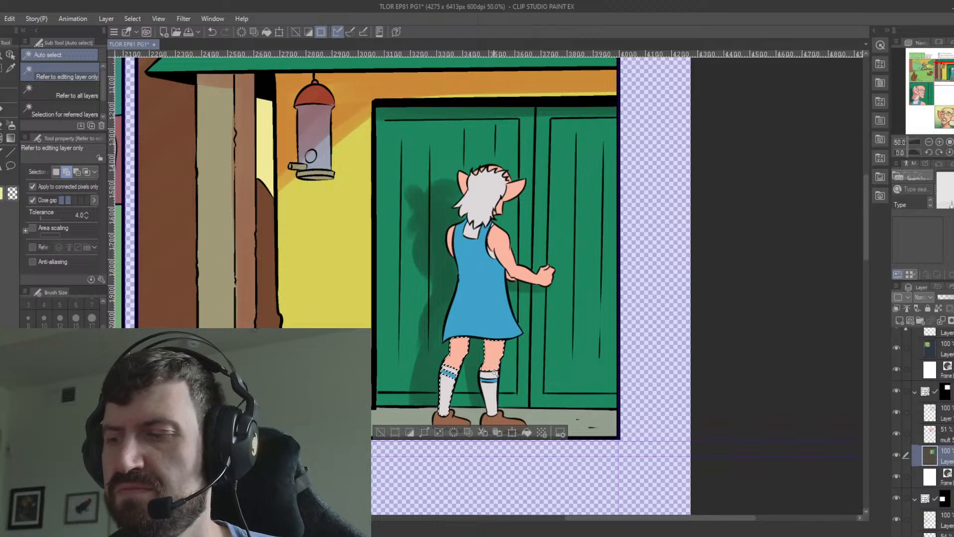
left_click(449, 418)
left_click(514, 423)
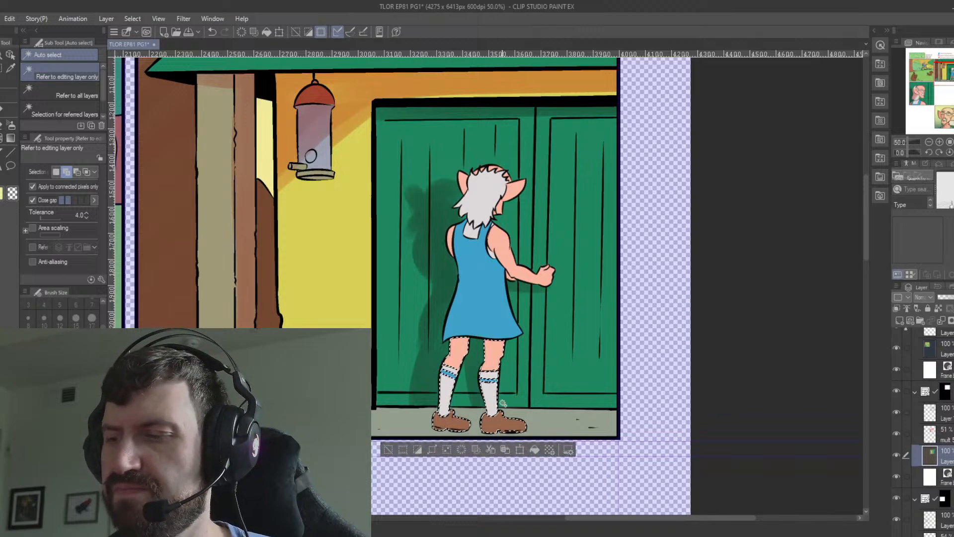
left_click(948, 438)
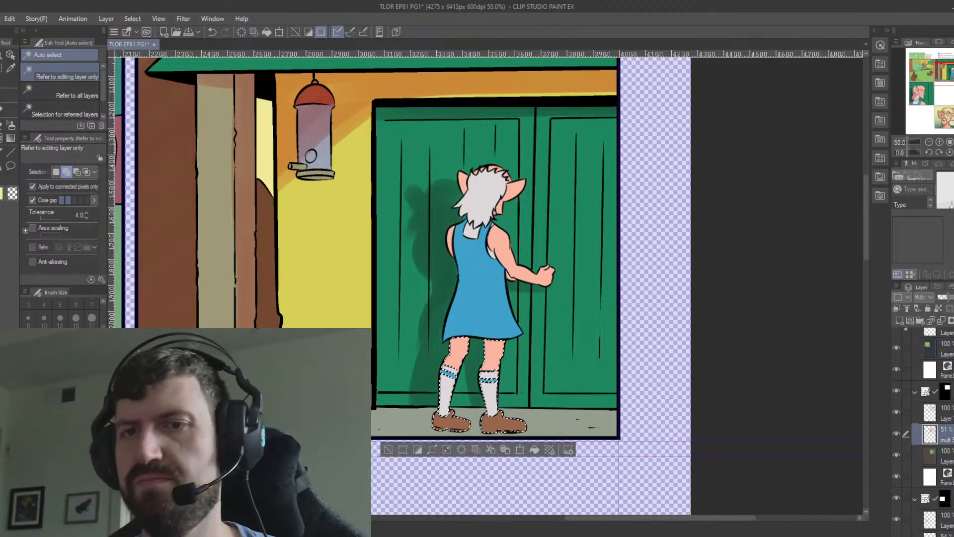
key("b")
mouse_move(512, 329)
left_mouse_down()
mouse_move(426, 377)
mouse_move(498, 331)
mouse_move(473, 354)
mouse_move(457, 340)
mouse_move(443, 411)
left_mouse_up()
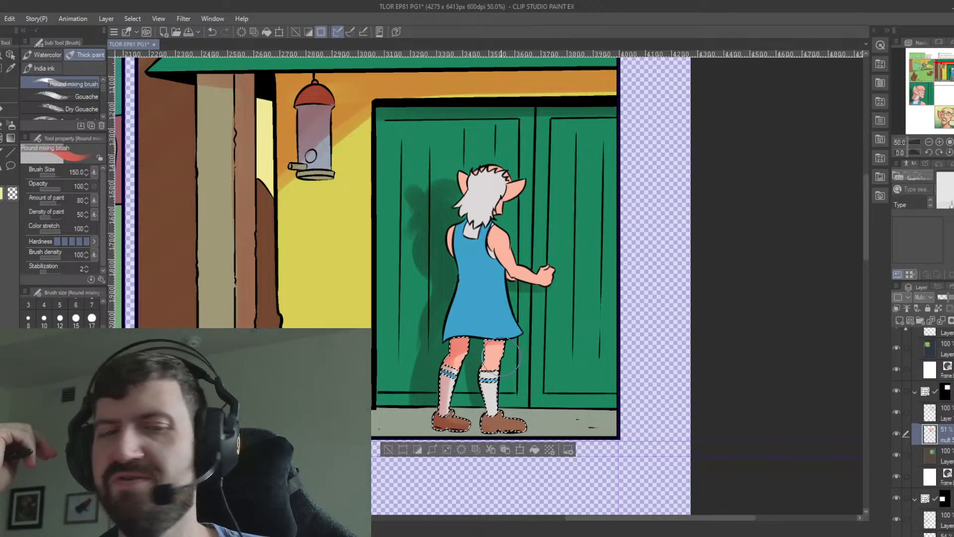
key("ctrl+d")
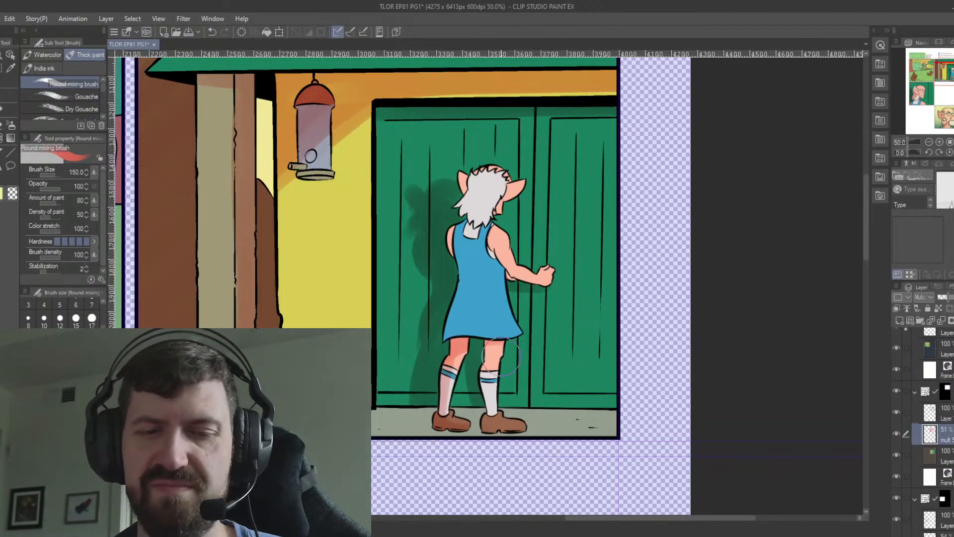
Select the grey porch floor, paint the figure's cast shadow beside the shoes on the Multiply layer, and deselect.
scroll(501, 356, "down", 1)
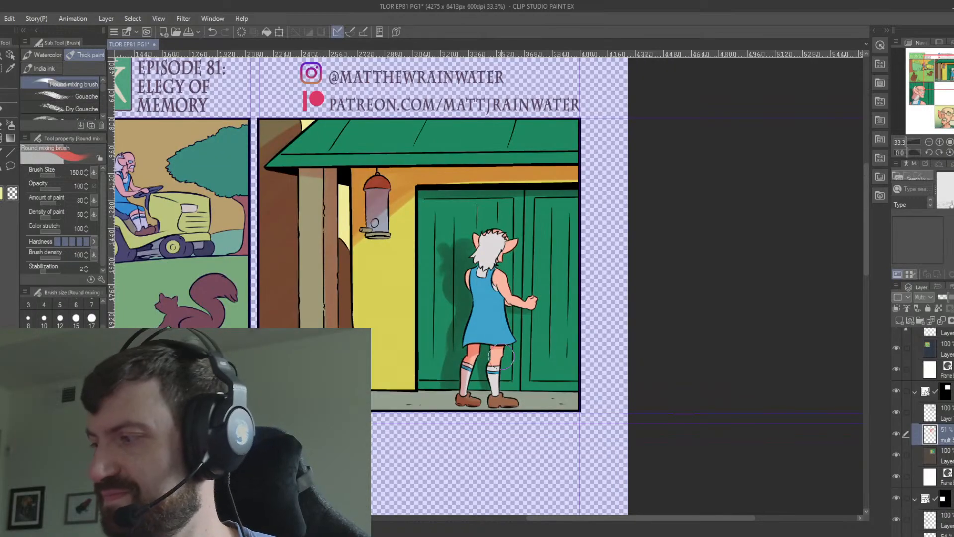
left_click(947, 455)
key("w")
left_click(537, 401)
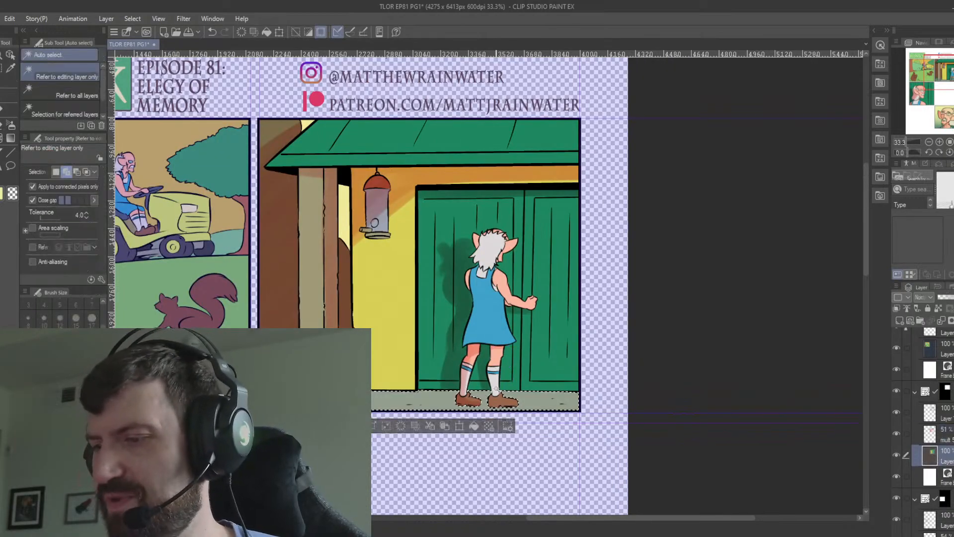
left_click(946, 433)
key("b")
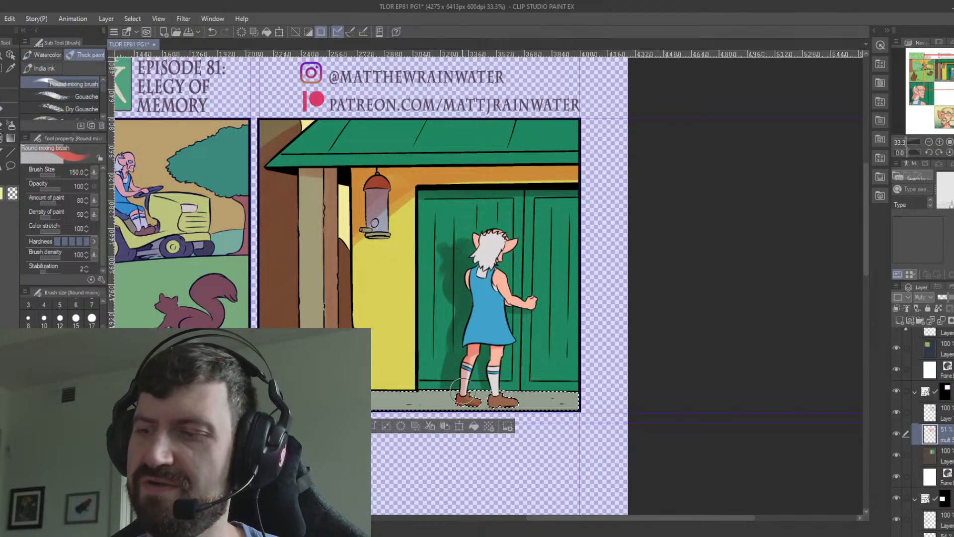
mouse_move(463, 391)
left_mouse_down()
mouse_move(492, 392)
mouse_move(508, 382)
mouse_move(490, 397)
mouse_move(525, 398)
left_mouse_up()
key("ctrl+z")
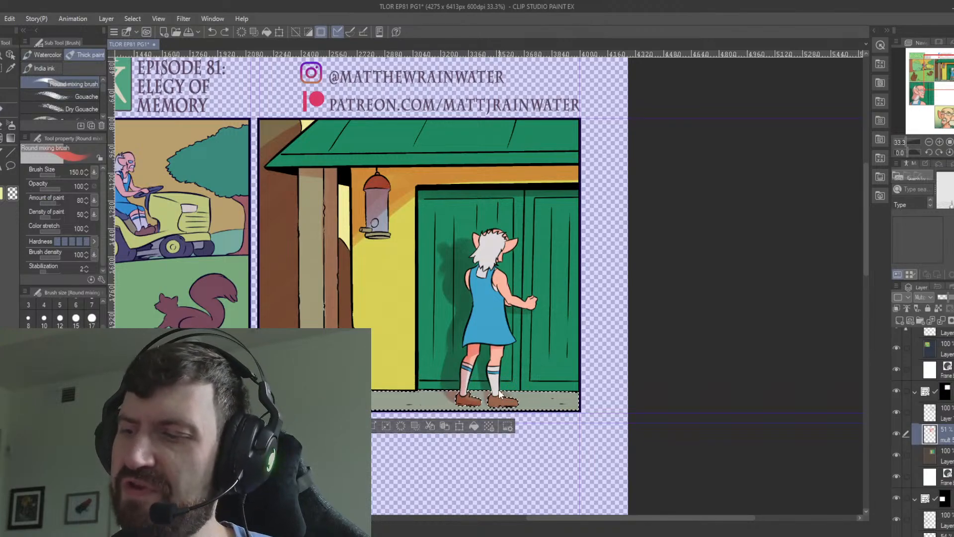
key("ctrl+d")
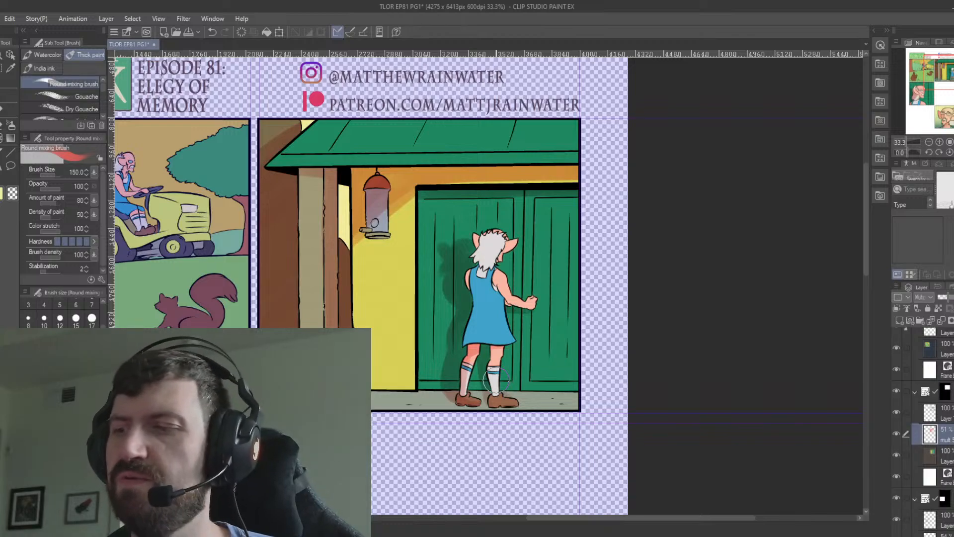
Select the figure's blue dress and both arms, shade the side facing the yellow wall on the Multiply layer, and deselect.
left_click(926, 449)
key("w")
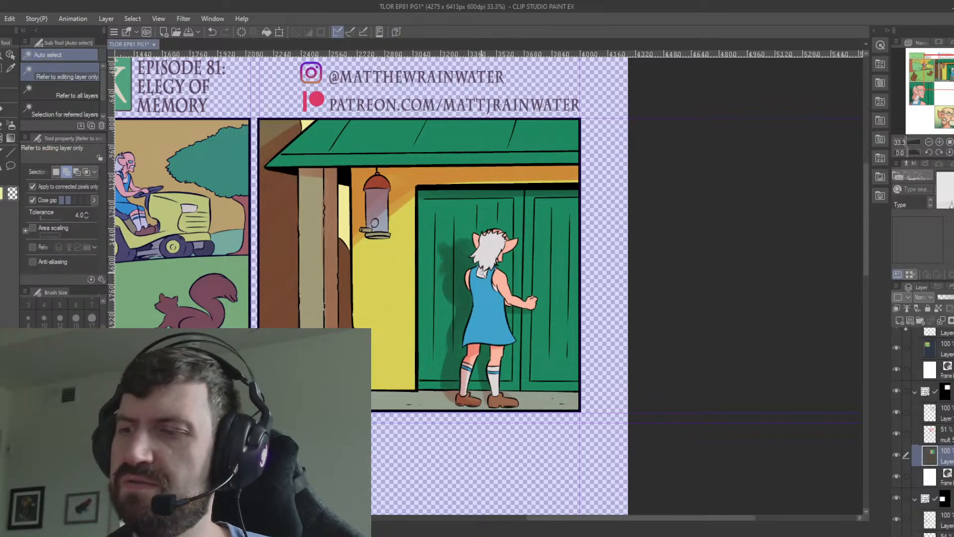
left_click(476, 276)
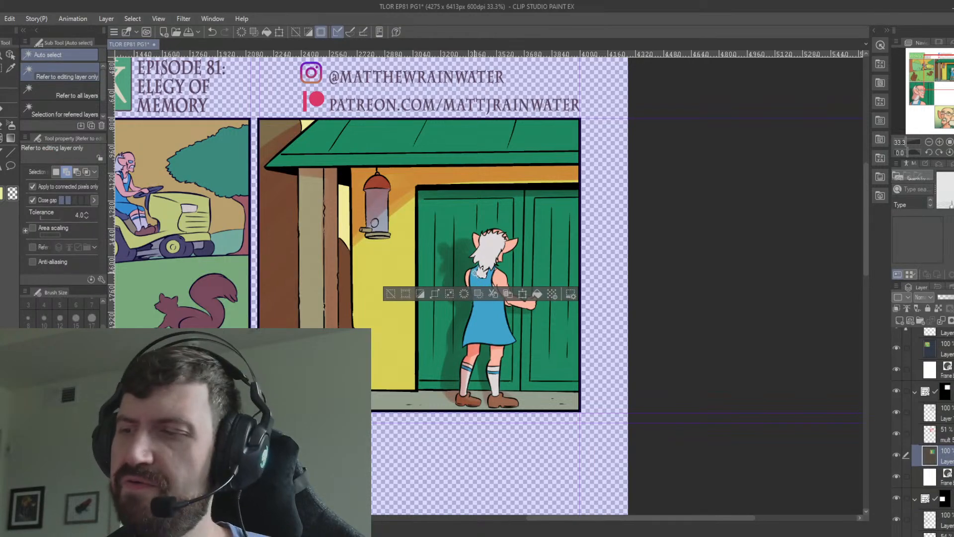
left_click(469, 278)
left_click(503, 279)
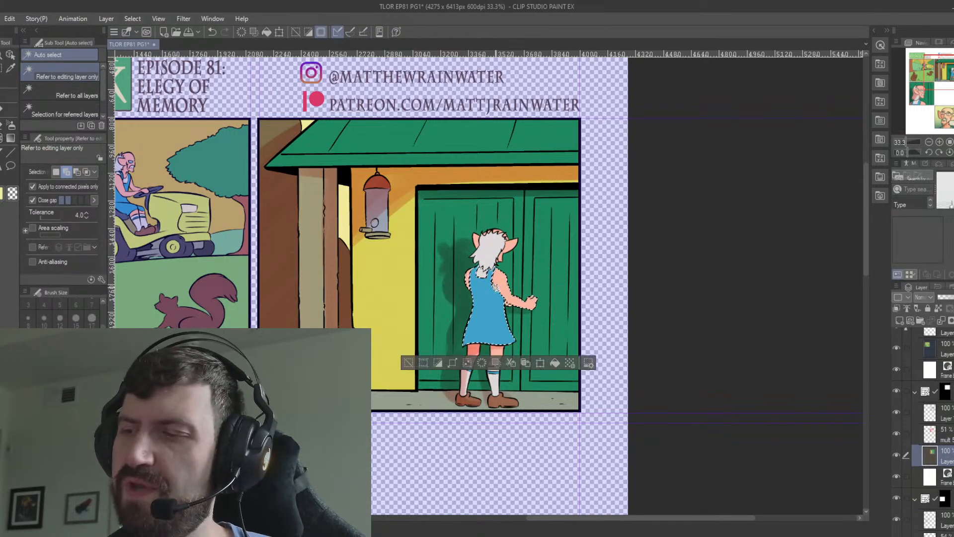
left_click(945, 436)
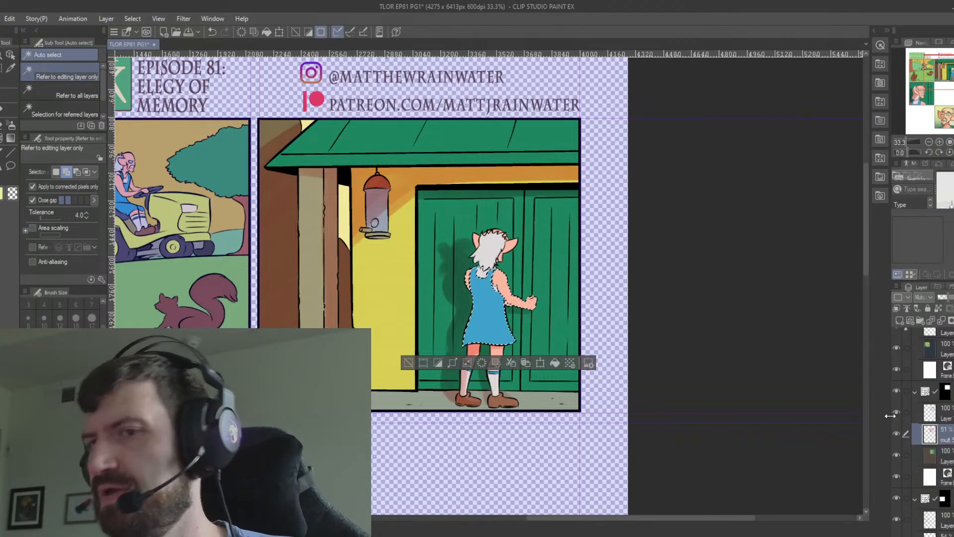
left_click(1, 109)
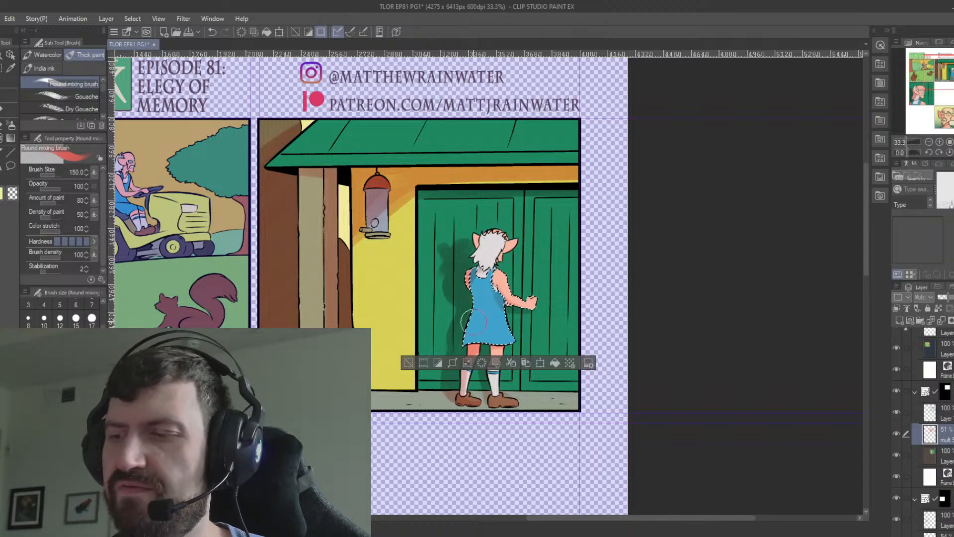
key("ctrl+d")
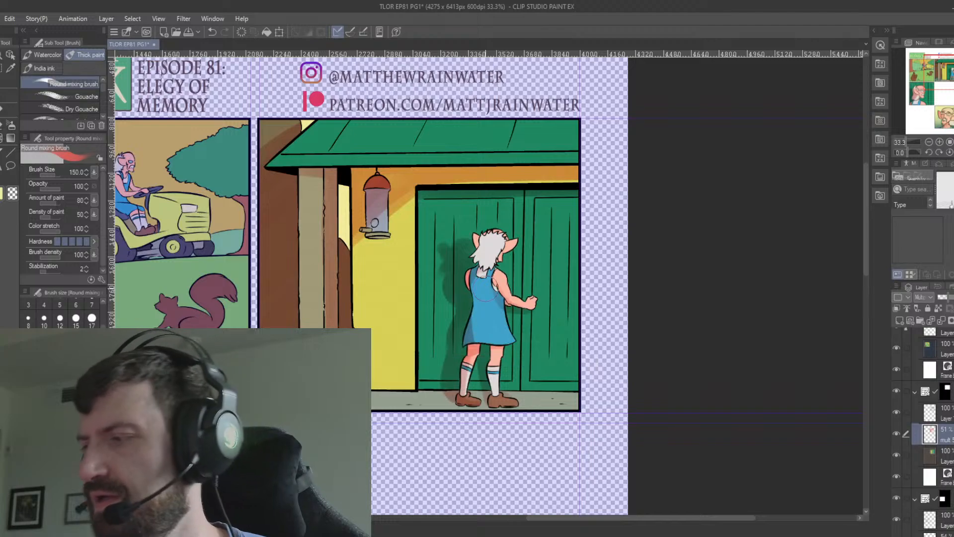
Select the skin of the figure's ears and face, shade it on the Multiply layer, and deselect.
left_click(944, 455)
key("w")
left_click(477, 239)
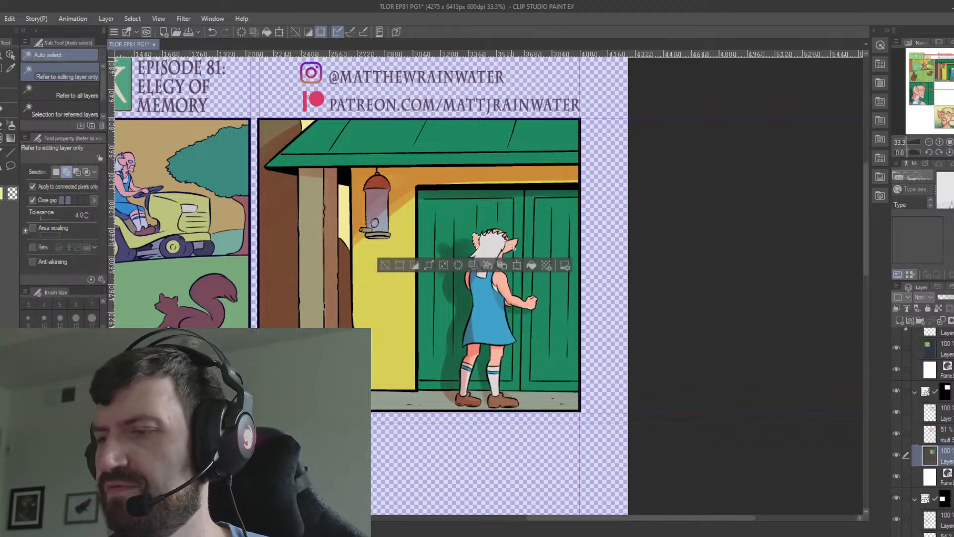
left_click(499, 259)
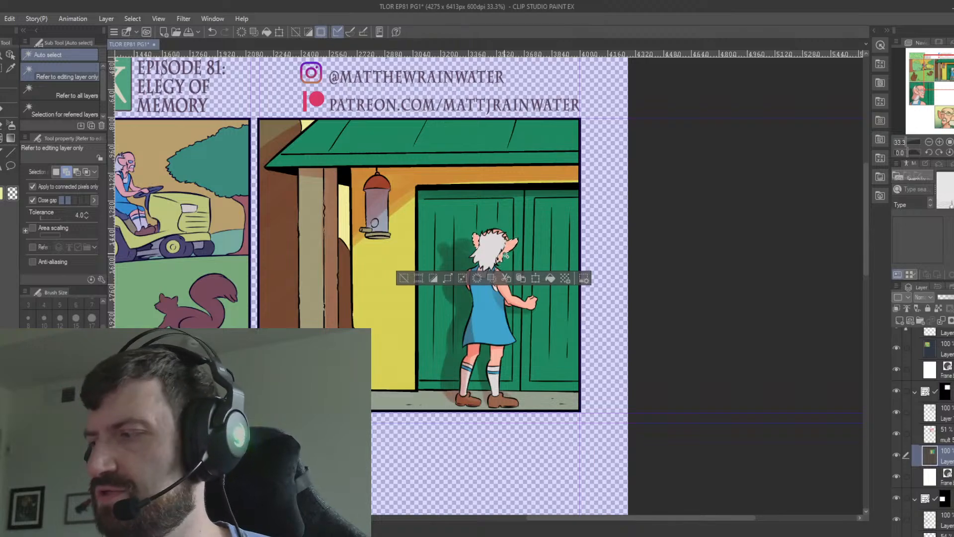
left_click(936, 433)
key("b")
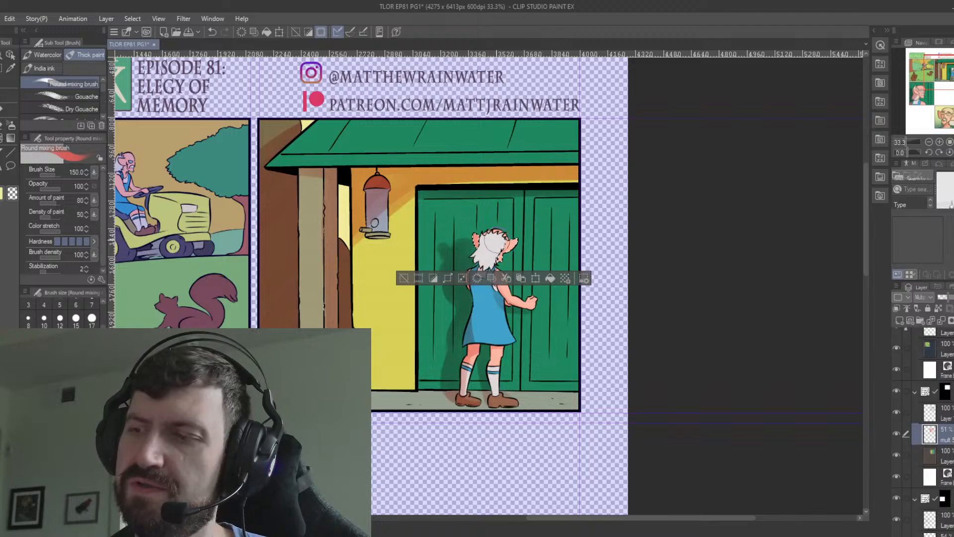
key("ctrl+d")
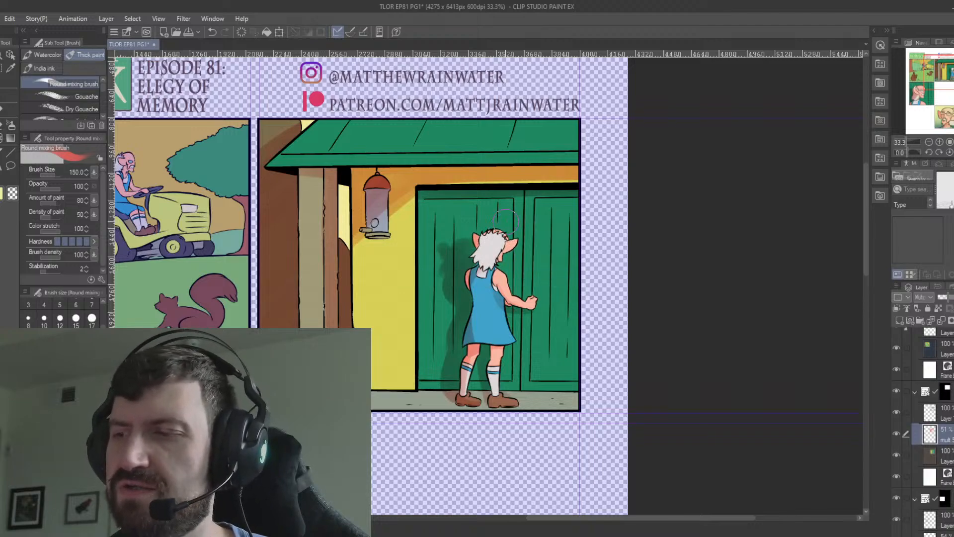
Select the figure's white hair, shade it on the Multiply layer, deselect, and save the comic page.
left_click(925, 451)
key("w")
left_click(491, 250)
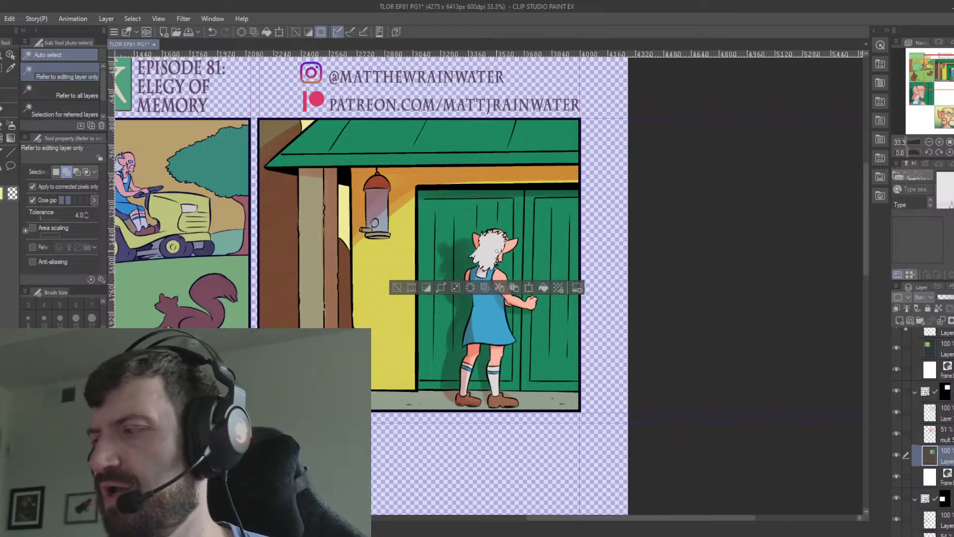
left_click(920, 426)
key("b")
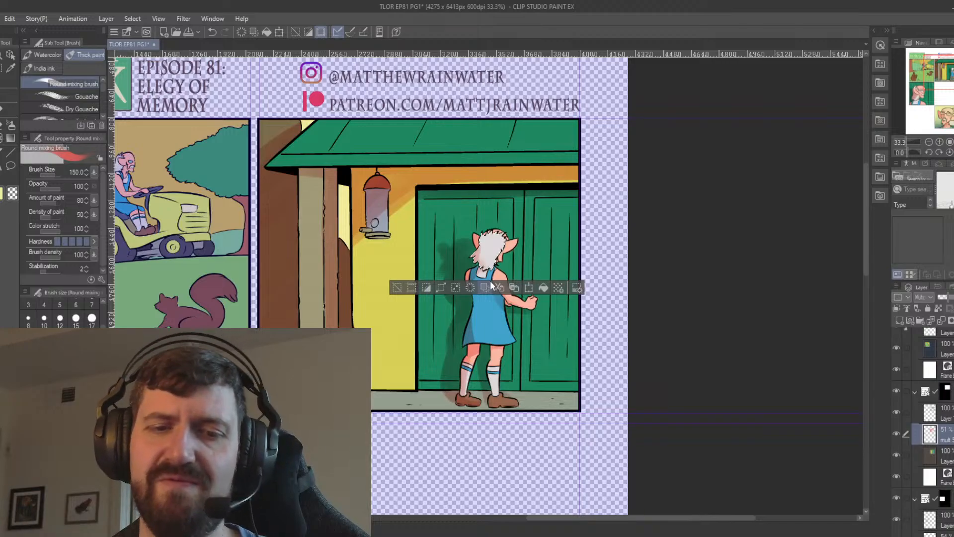
scroll(490, 286, "down", 3)
scroll(491, 286, "up", 2)
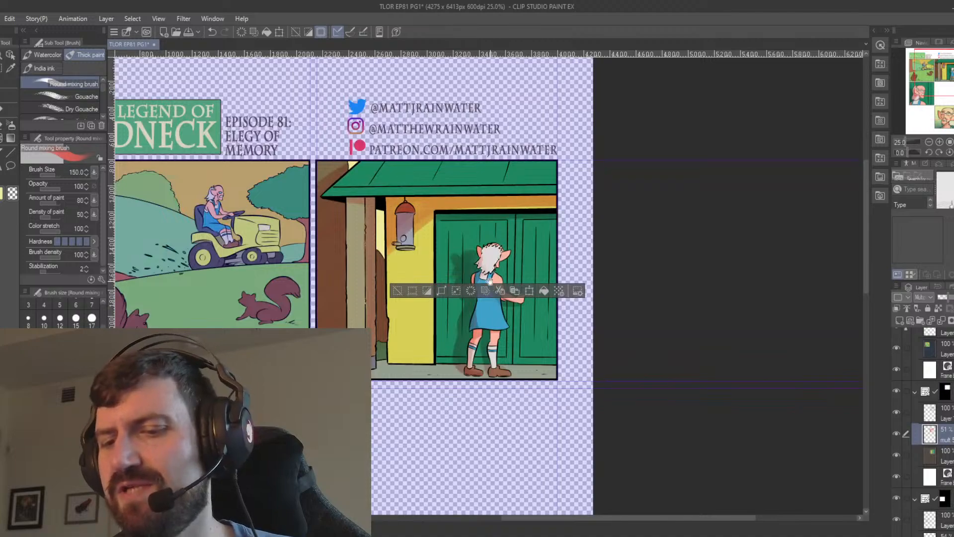
left_click_drag(452, 481, 517, 351)
key("ctrl+d")
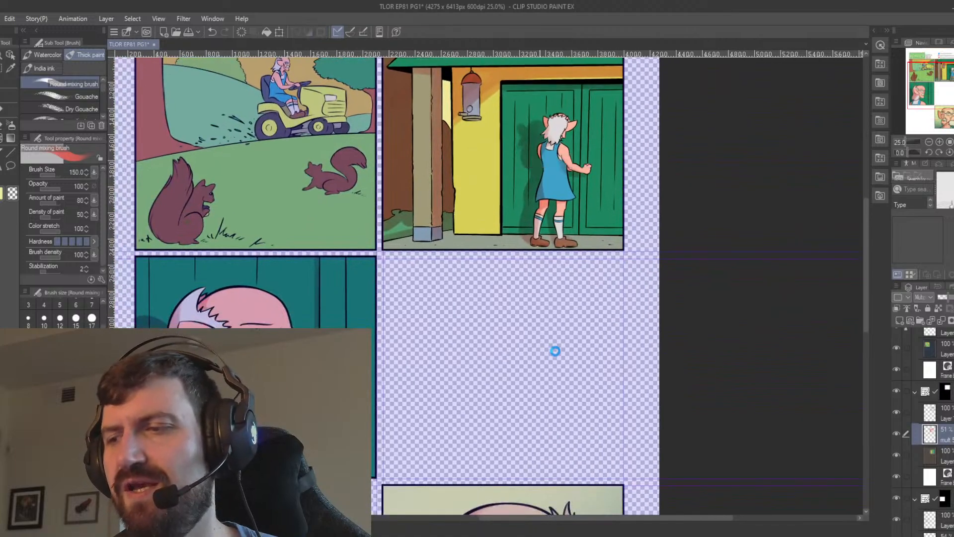
key("ctrl+s")
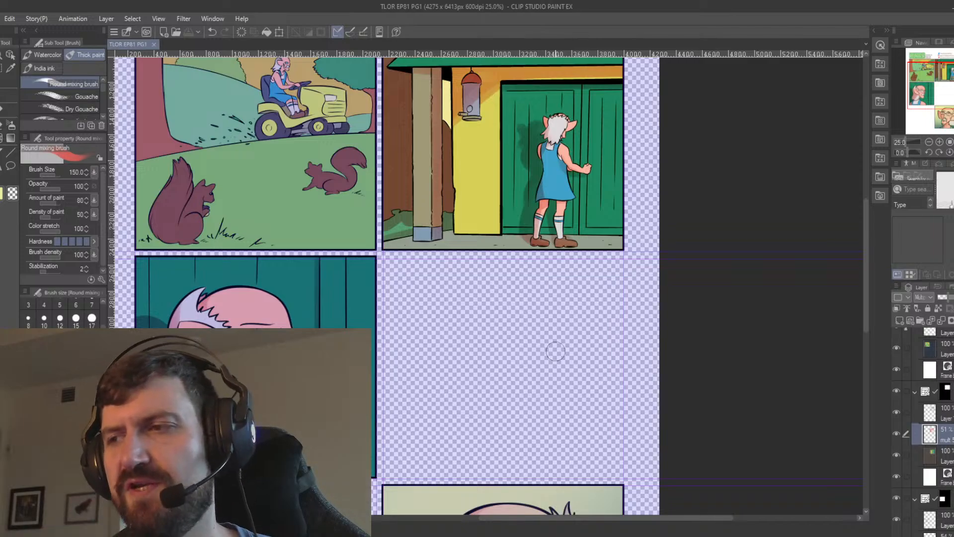
left_click_drag(377, 277, 481, 425)
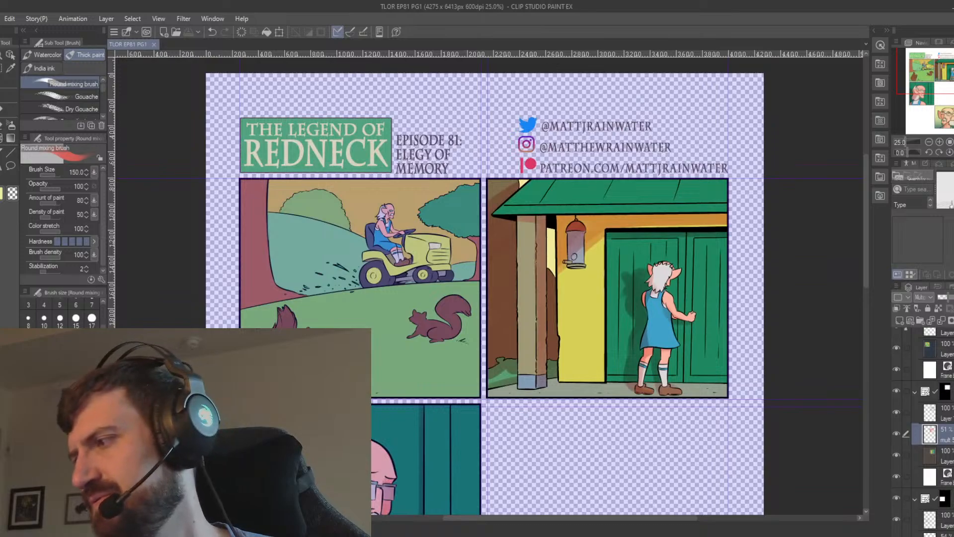
Add a layer named "mult 5" above the lawn-mower panel's colour layer and set it to Multiply at 54% opacity.
scroll(926, 432, "up", 5)
left_click(934, 480)
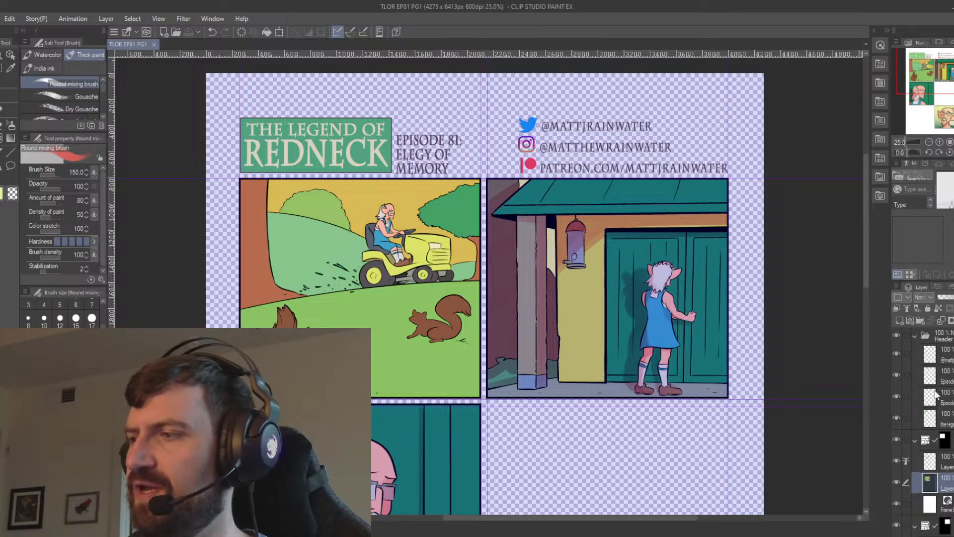
left_click(900, 320)
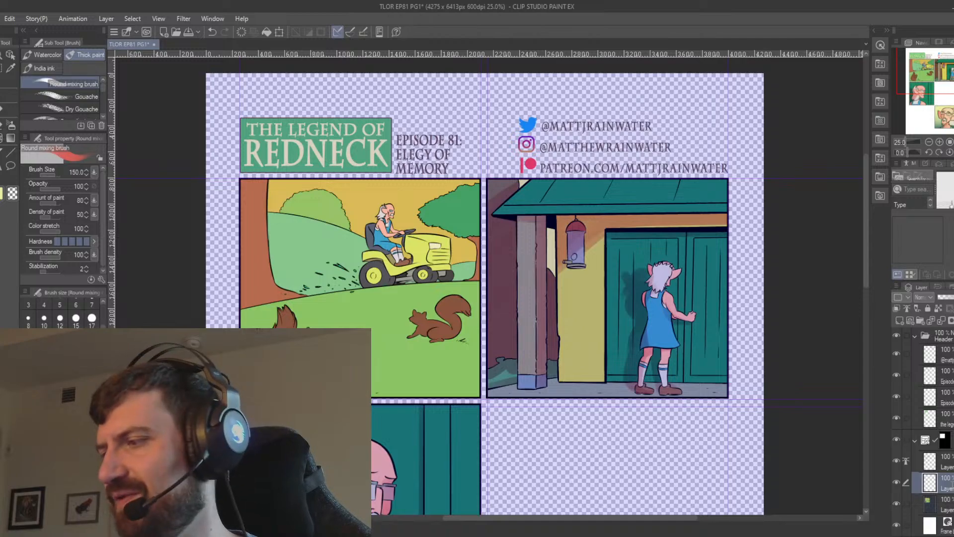
type("mult 5")
left_click(928, 299)
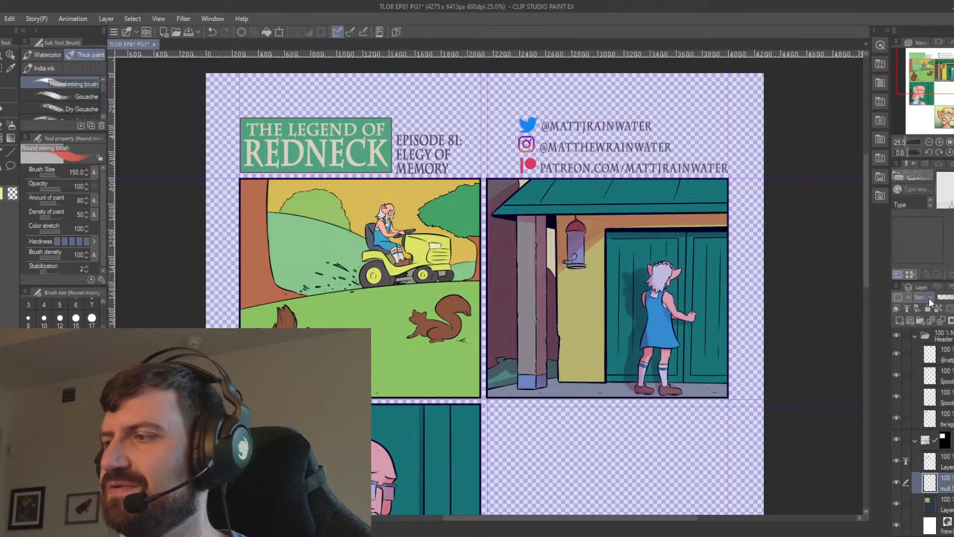
left_click(923, 41)
left_click(950, 299)
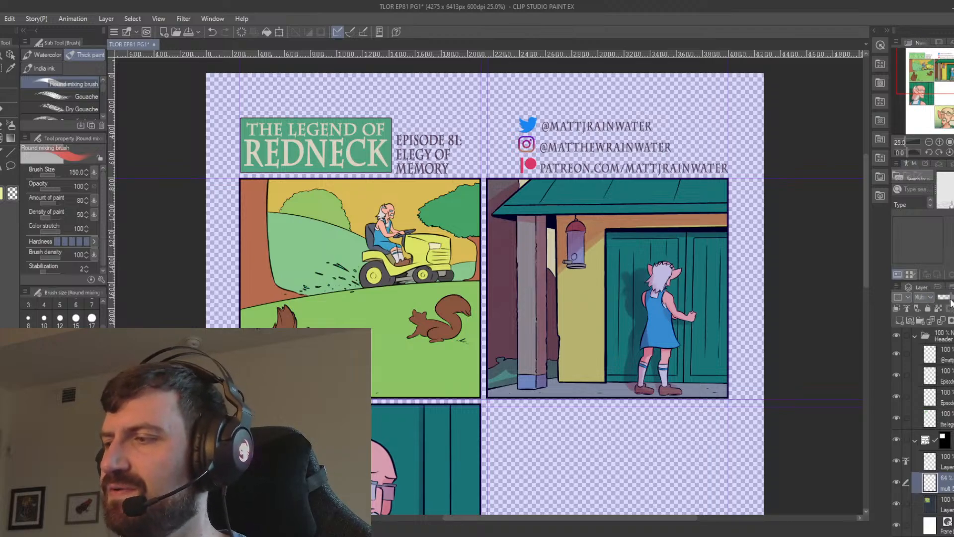
left_click(948, 298)
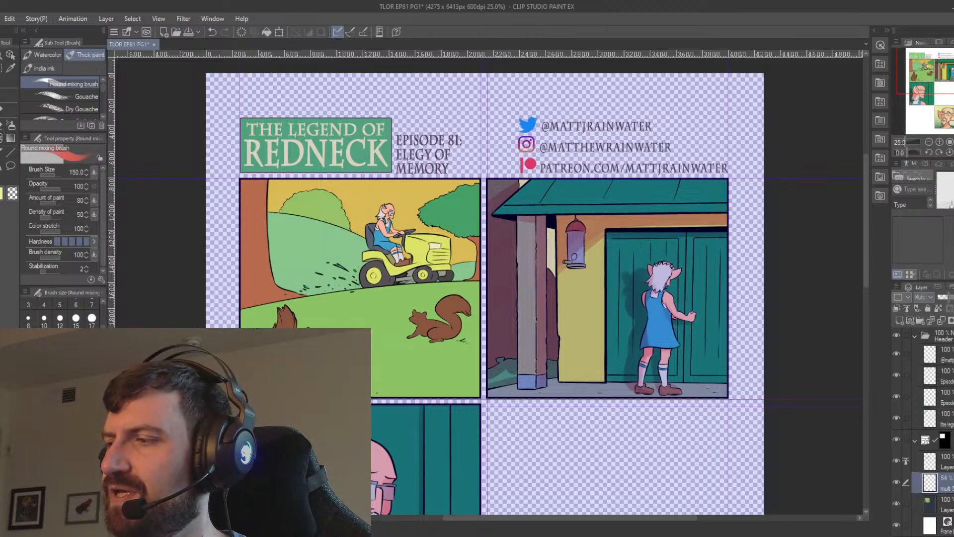
Select the green lawn, paint the squirrels' cast shadows on the Multiply layer, and deselect.
left_click(941, 504)
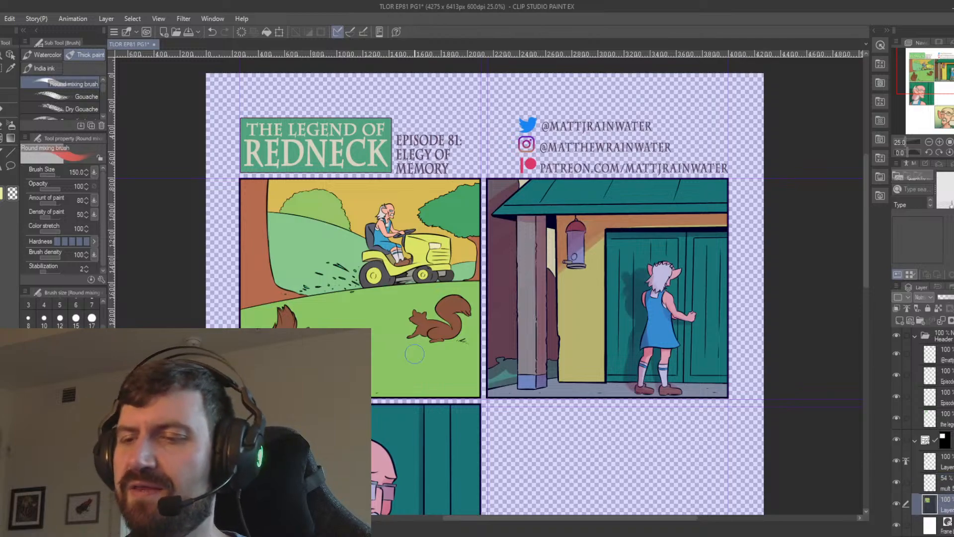
key("w")
left_click(431, 354)
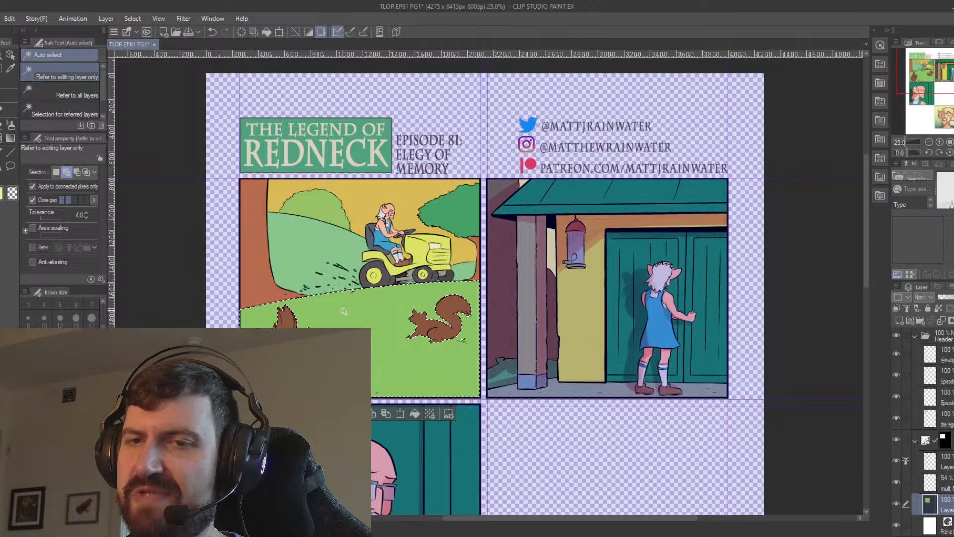
key("b")
left_click(939, 479)
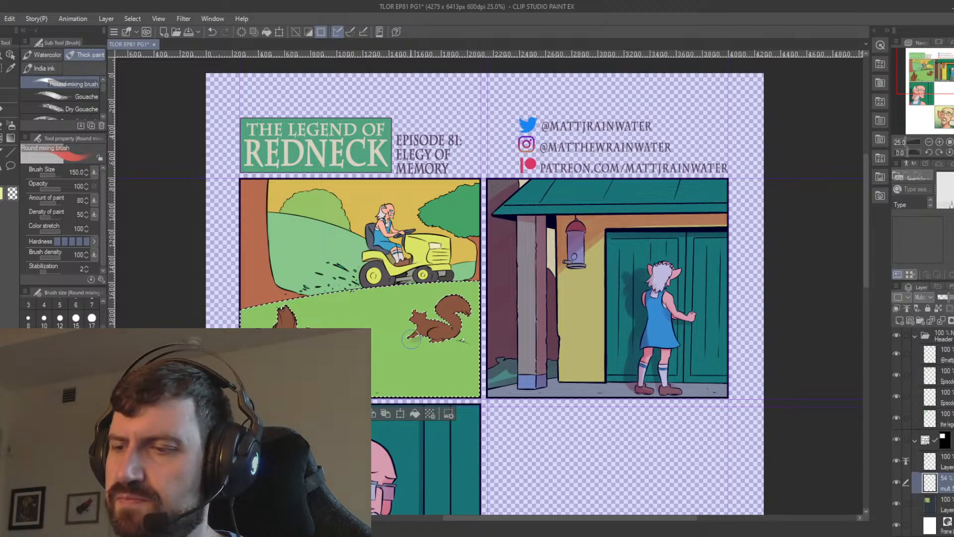
key("ctrl+z")
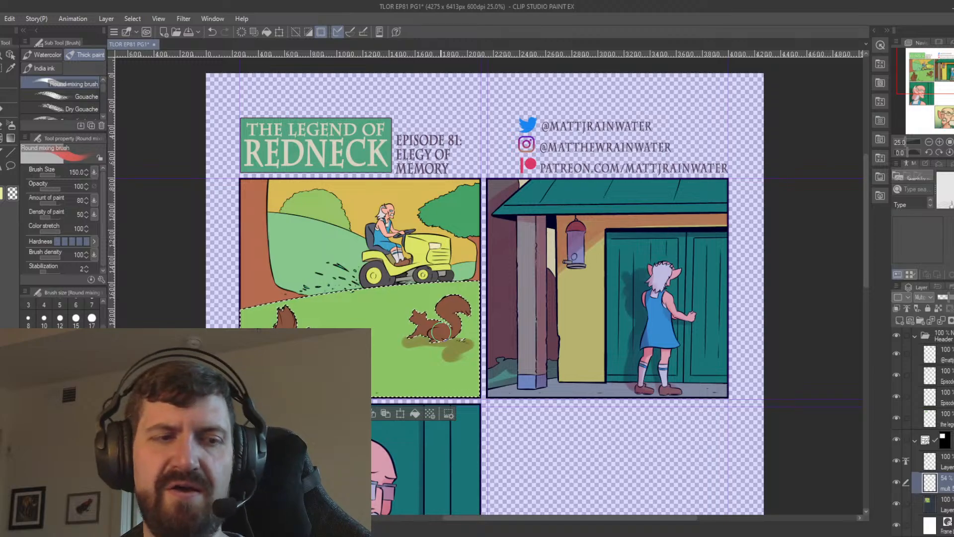
key("ctrl+d")
Select both brown squirrels on the colour layer, shade their bodies on the Multiply layer, and deselect.
scroll(439, 330, "up", 1)
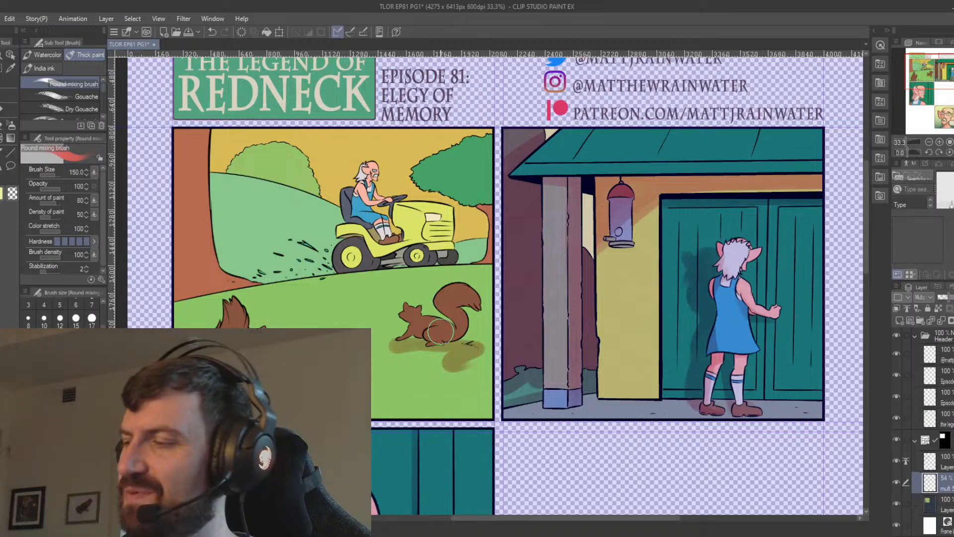
left_click(947, 505)
left_click_drag(244, 357, 306, 378)
key("w")
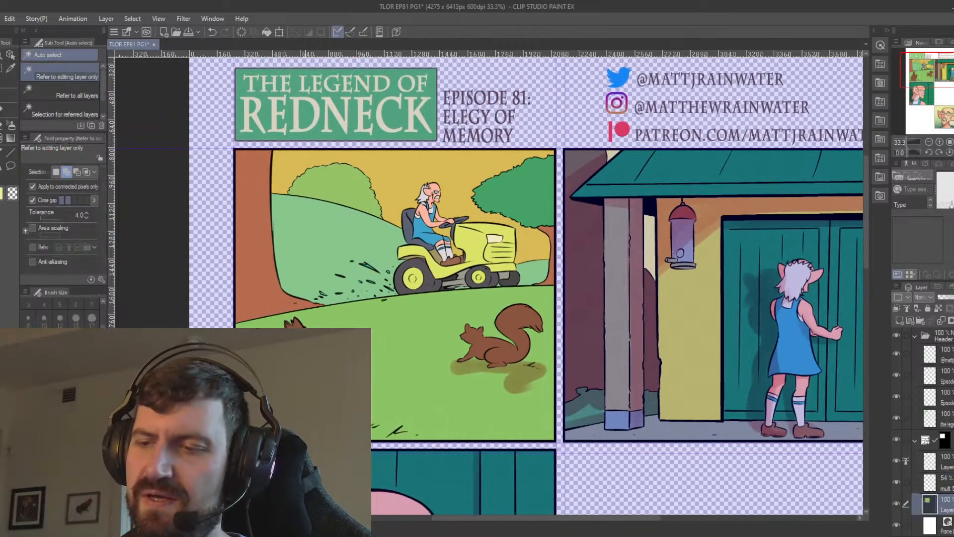
left_click(294, 323)
left_click(502, 345)
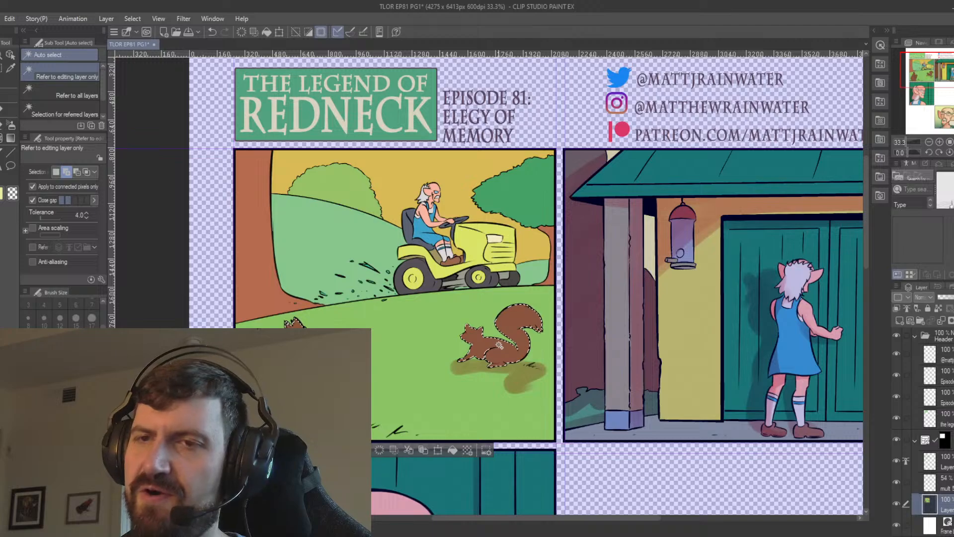
key("b")
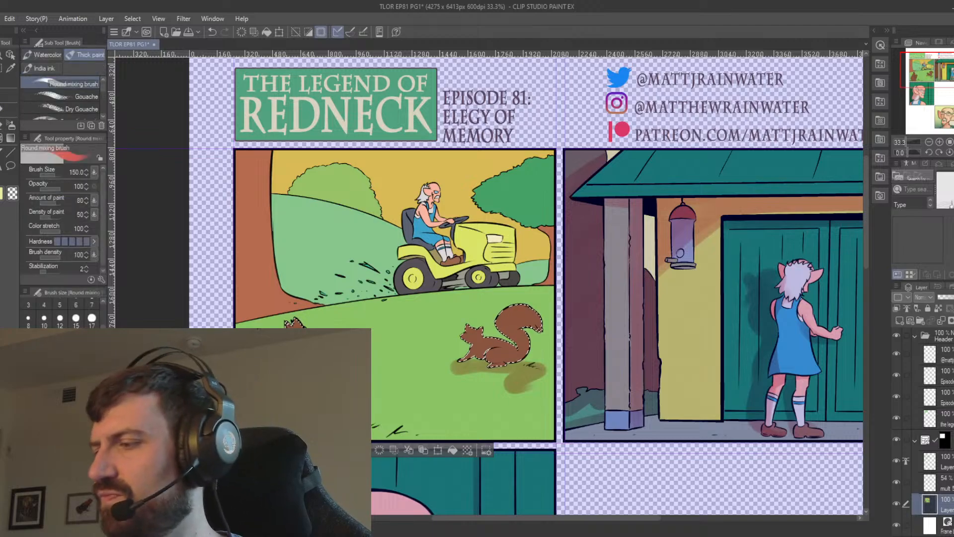
left_click(946, 482)
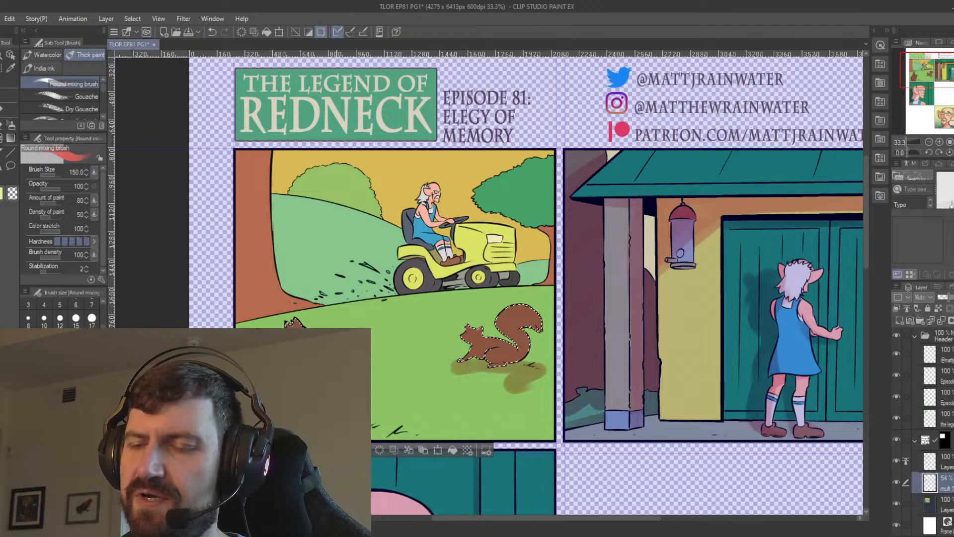
key("ctrl+z")
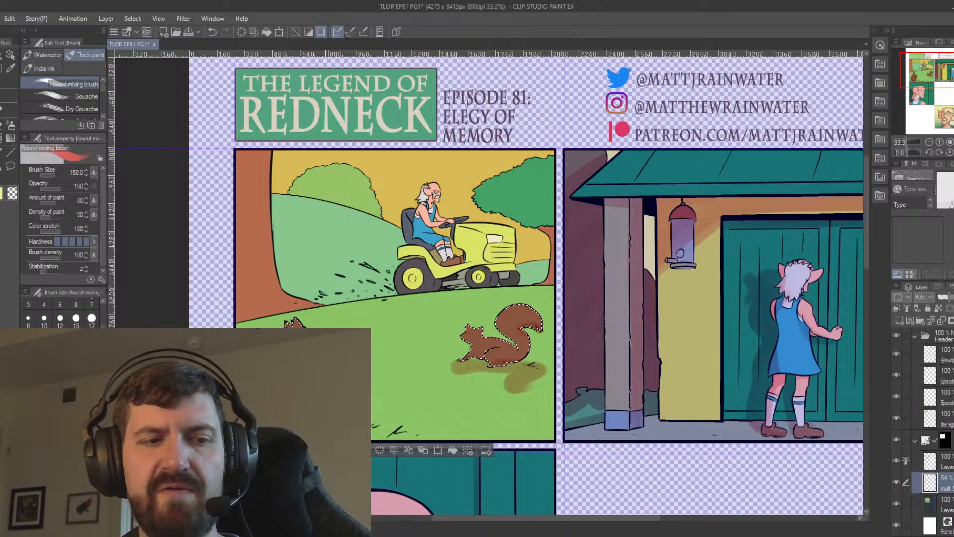
key("ctrl+d")
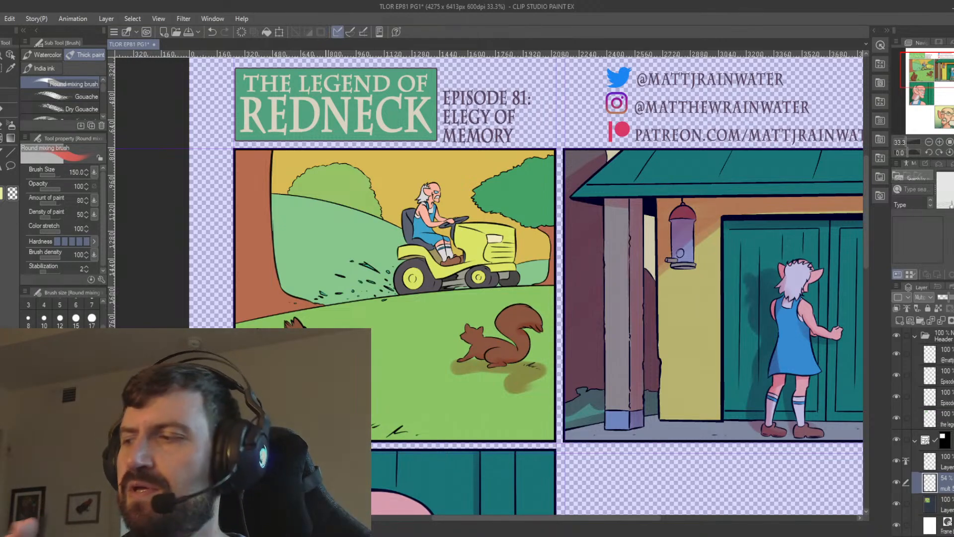
Select the grey parts beneath the lawn mower, shade them on the Multiply layer, and deselect.
left_click(934, 499)
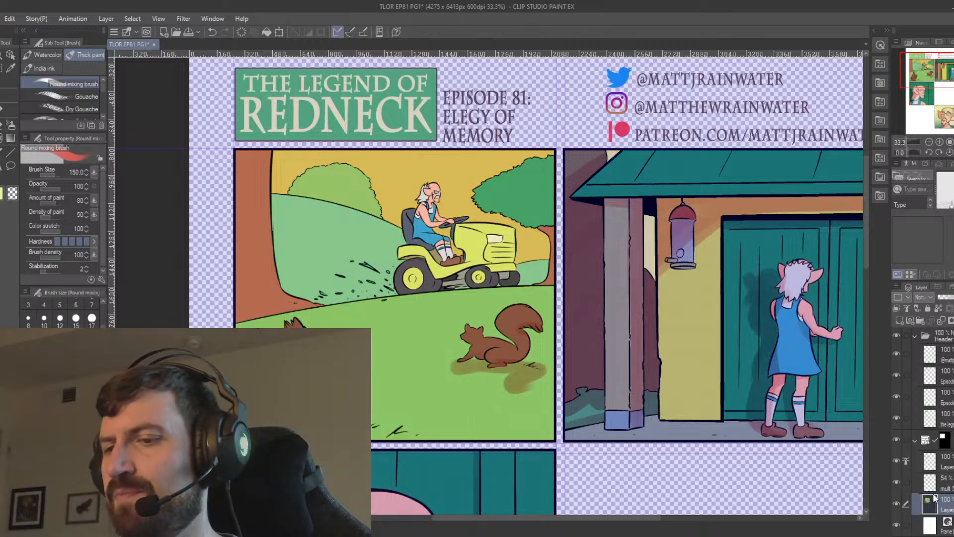
left_click_drag(478, 291, 484, 380)
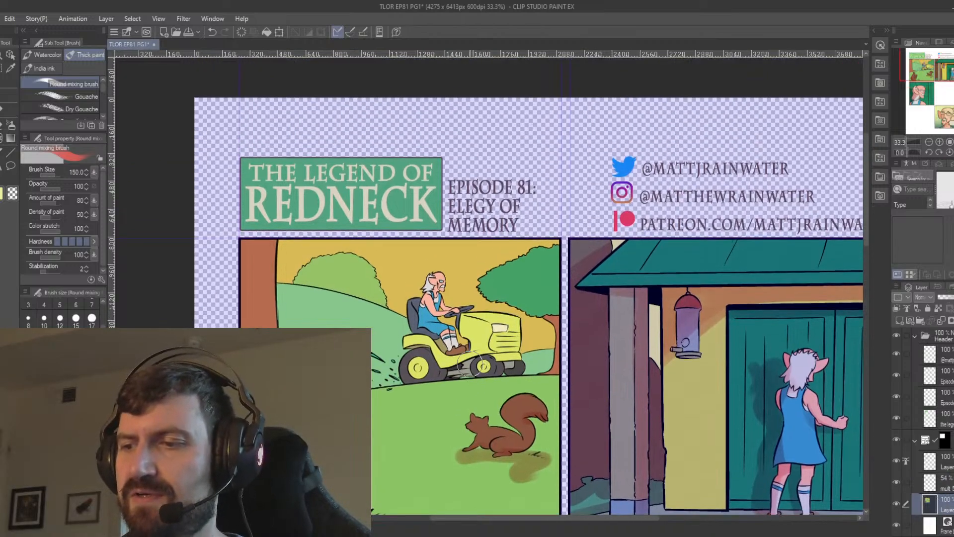
key("w")
left_click(467, 368)
left_click(460, 376)
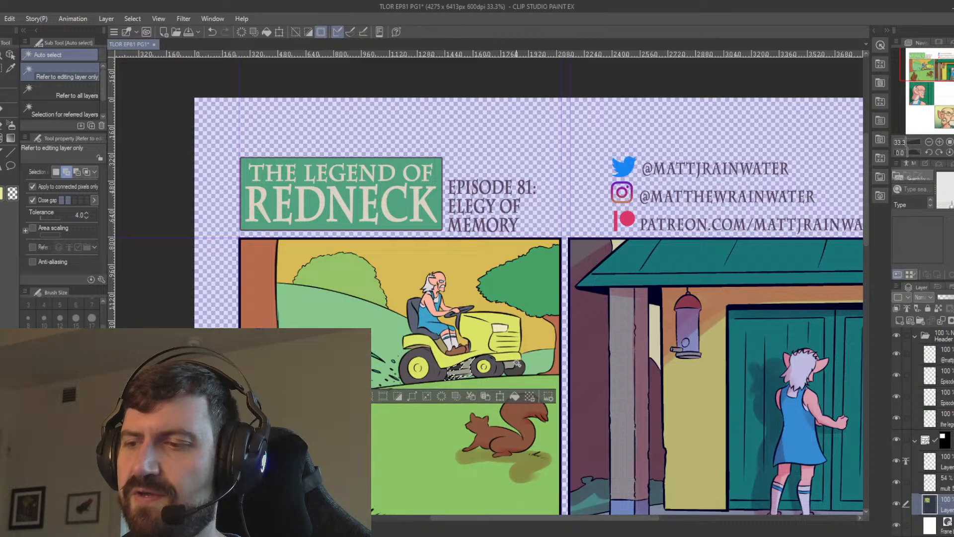
left_click(519, 366)
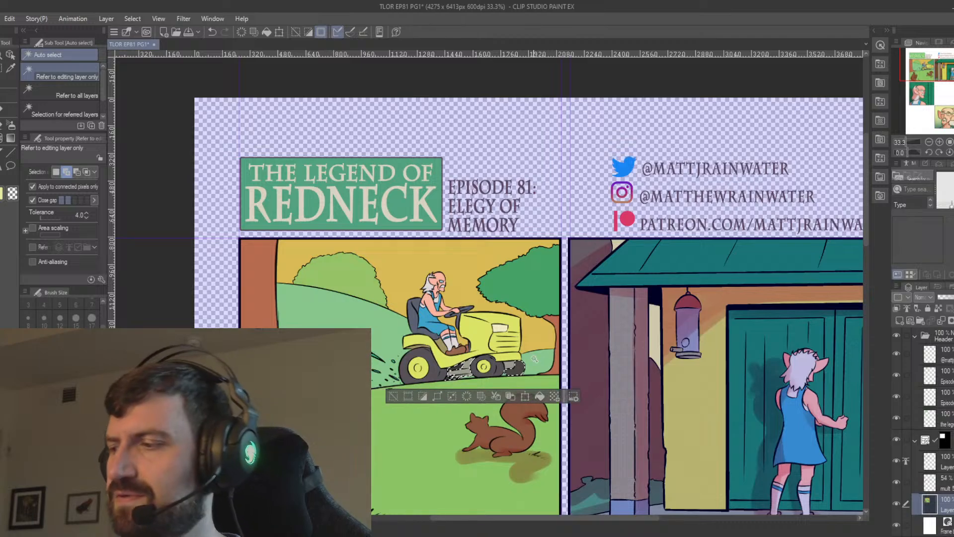
left_click(933, 480)
left_click(1, 124)
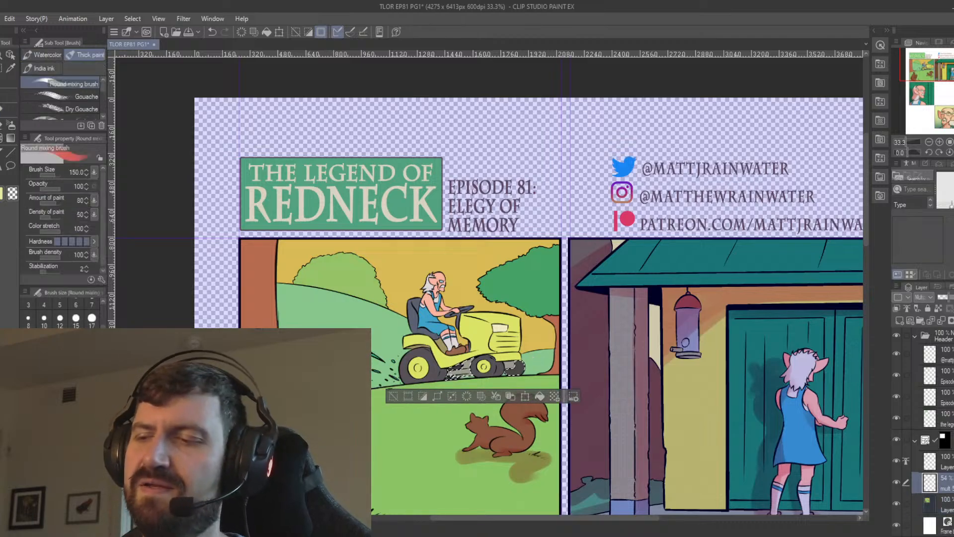
mouse_move(480, 351)
left_mouse_down()
mouse_move(451, 377)
mouse_move(469, 362)
mouse_move(525, 355)
mouse_move(512, 374)
left_mouse_up()
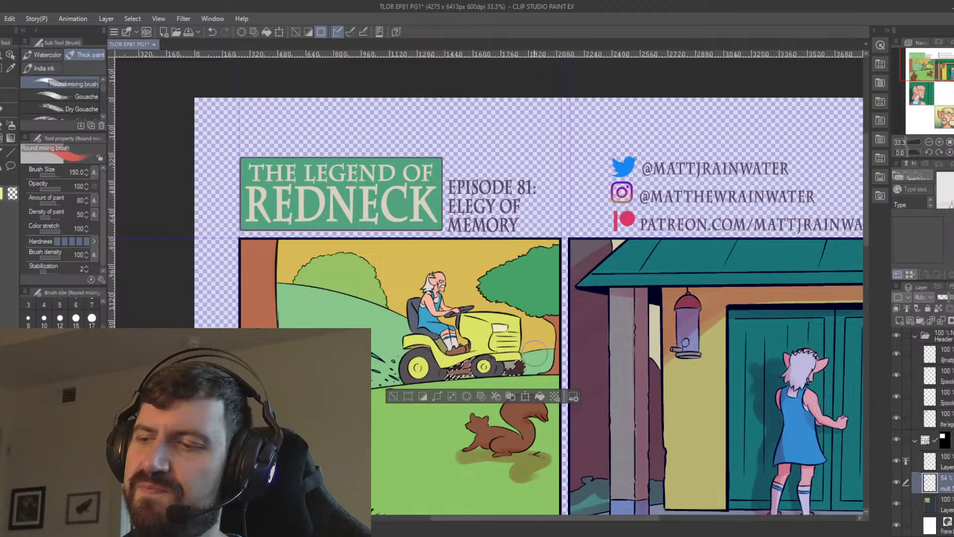
key("ctrl+d")
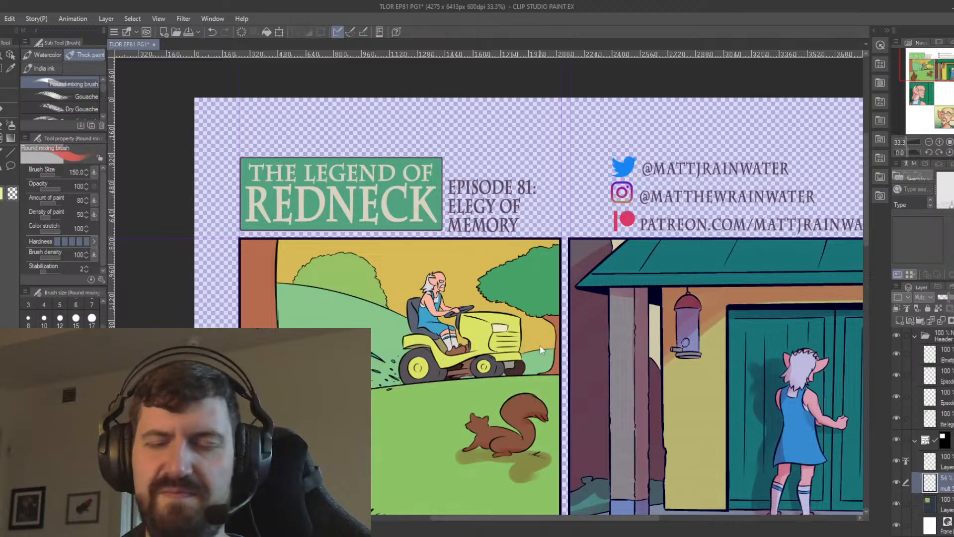
Select the remaining dark part under the mower's front end, shade it on the Multiply layer, and deselect.
left_click(934, 503)
key("w")
left_click(512, 365)
left_click(930, 482)
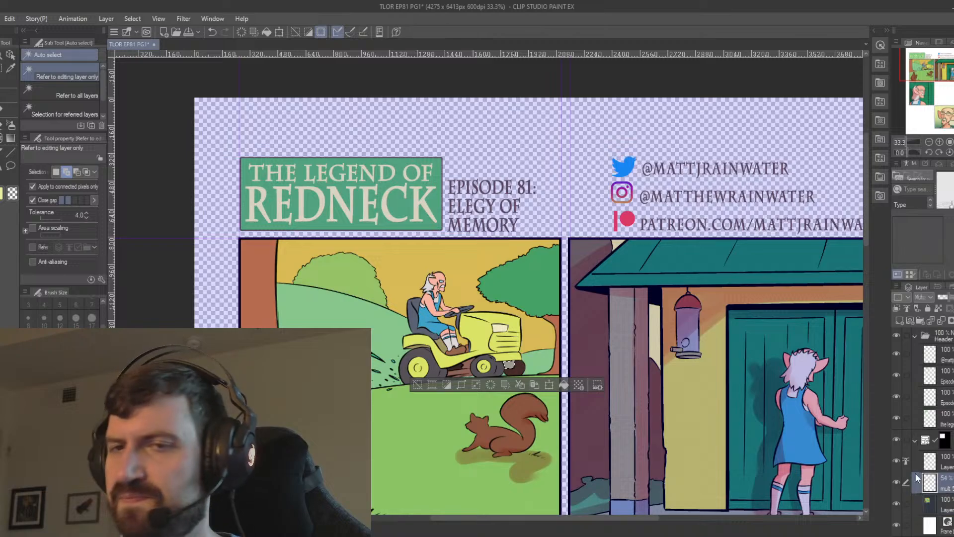
left_click(2, 124)
left_click_drag(510, 365, 517, 368)
key("ctrl+d")
left_click(931, 503)
key("w")
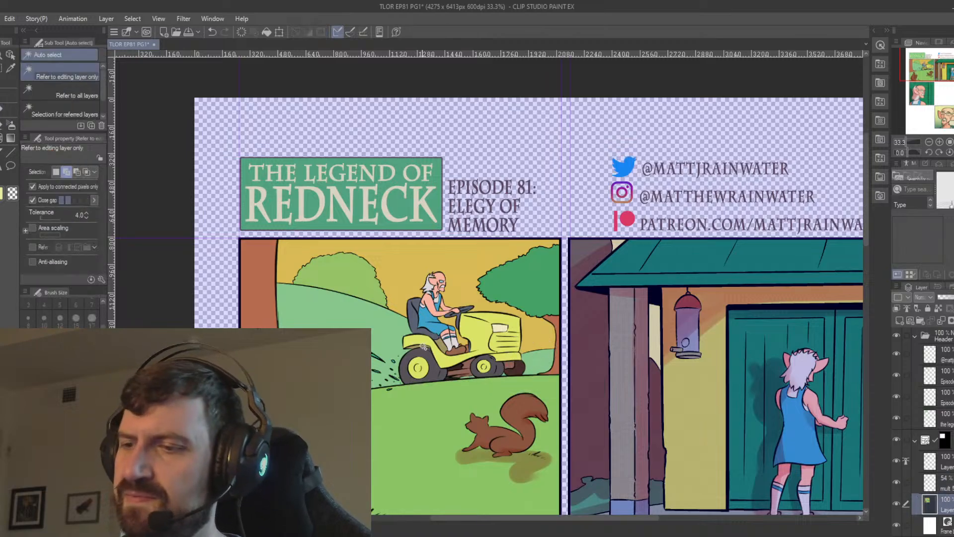
left_click(437, 343)
left_click(930, 483)
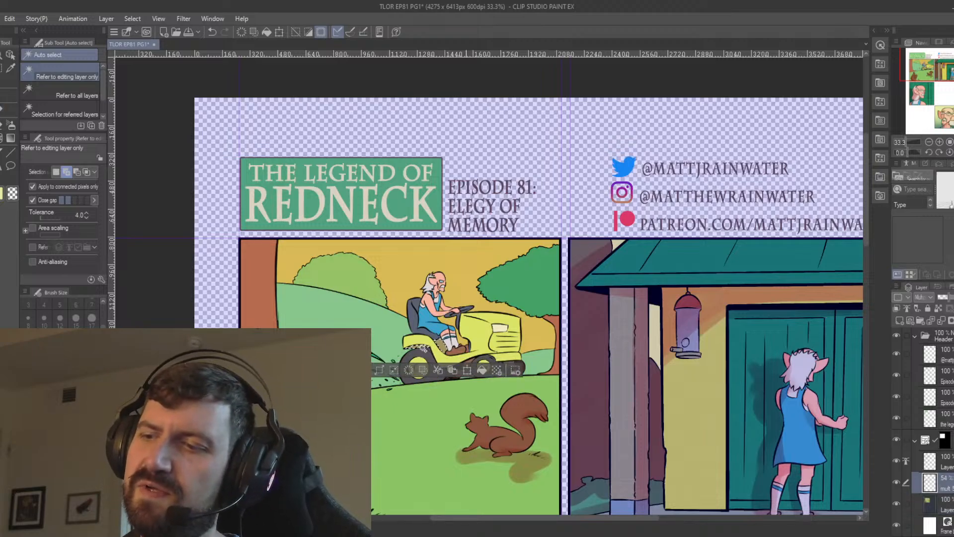
key("b")
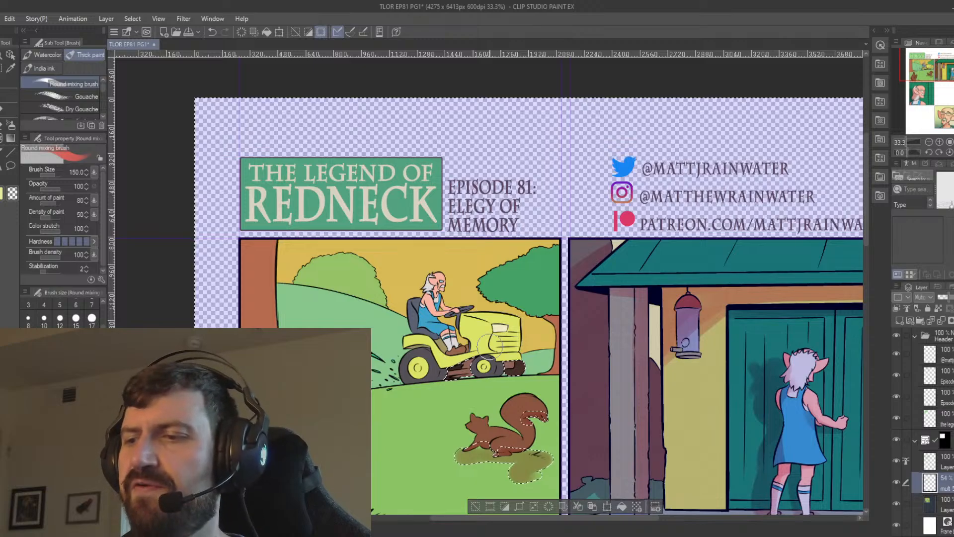
key("ctrl+d")
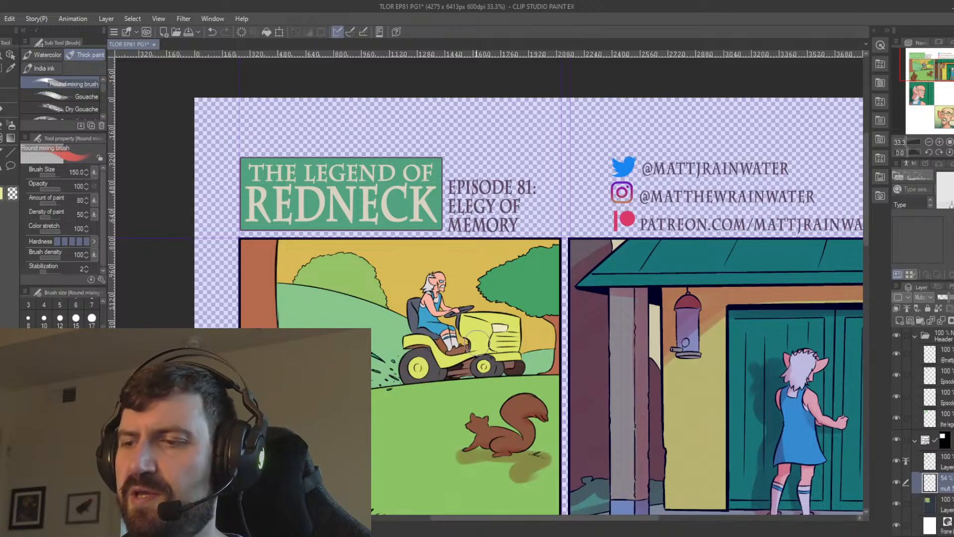
Select the mower's yellow wheel hubs, shade them on the Multiply layer with the brush size set to 70, and deselect.
left_click(942, 503)
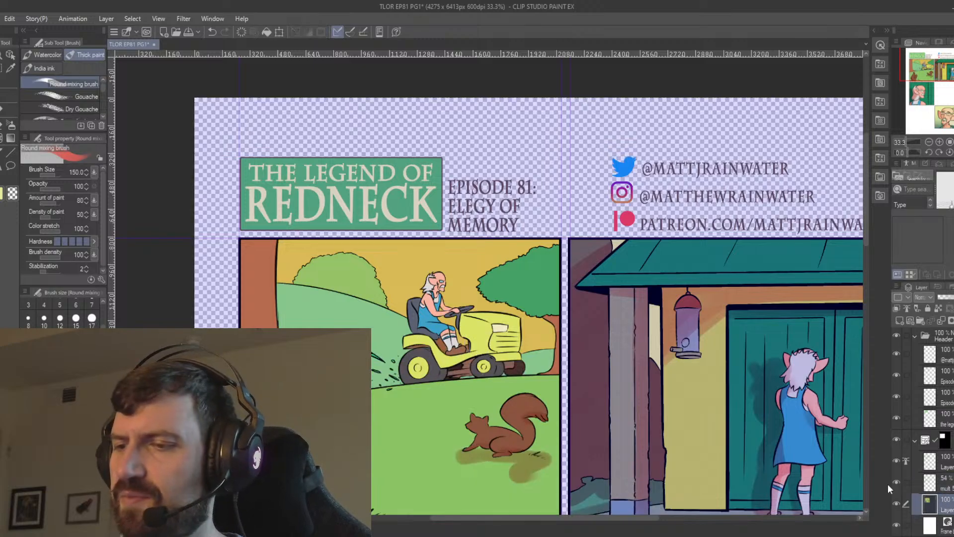
key("w")
left_click(418, 367)
left_click(488, 365)
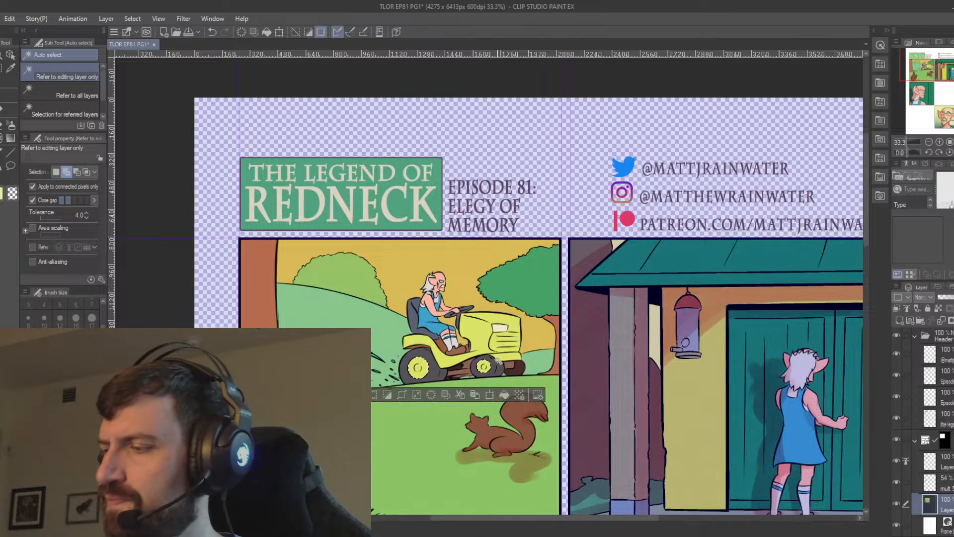
left_click(942, 483)
left_click(2, 111)
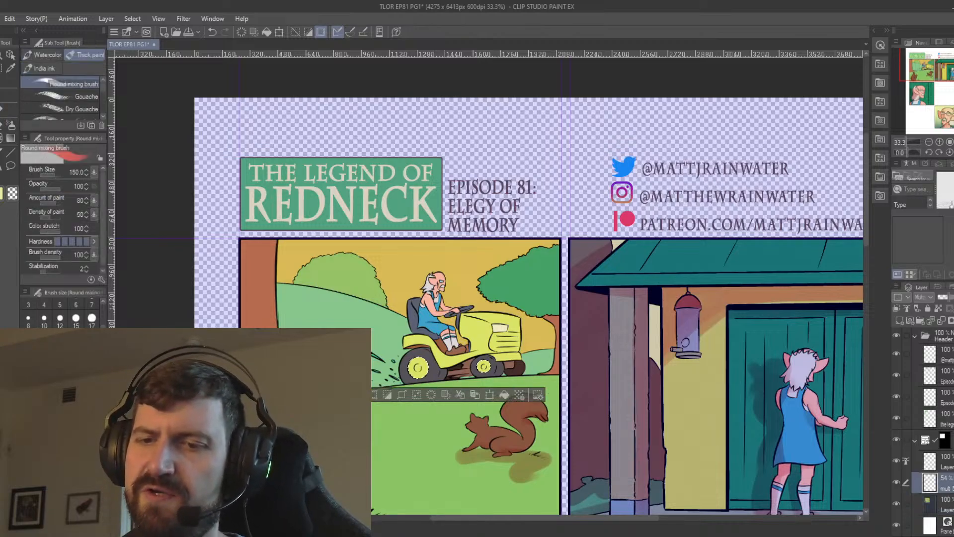
mouse_move(406, 368)
left_mouse_down()
mouse_move(443, 353)
mouse_move(430, 362)
left_mouse_up()
key("ctrl+z")
key("ctrl+z")
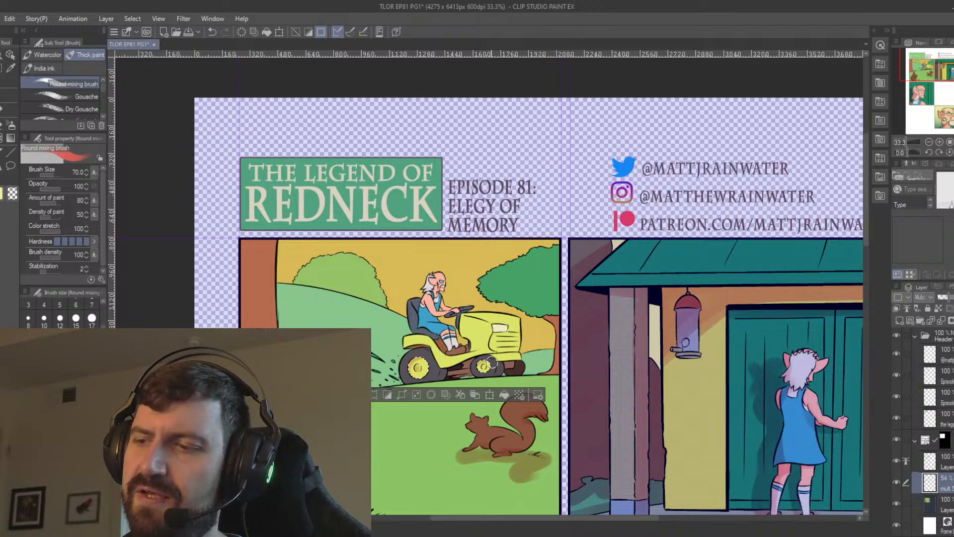
key("ctrl+d")
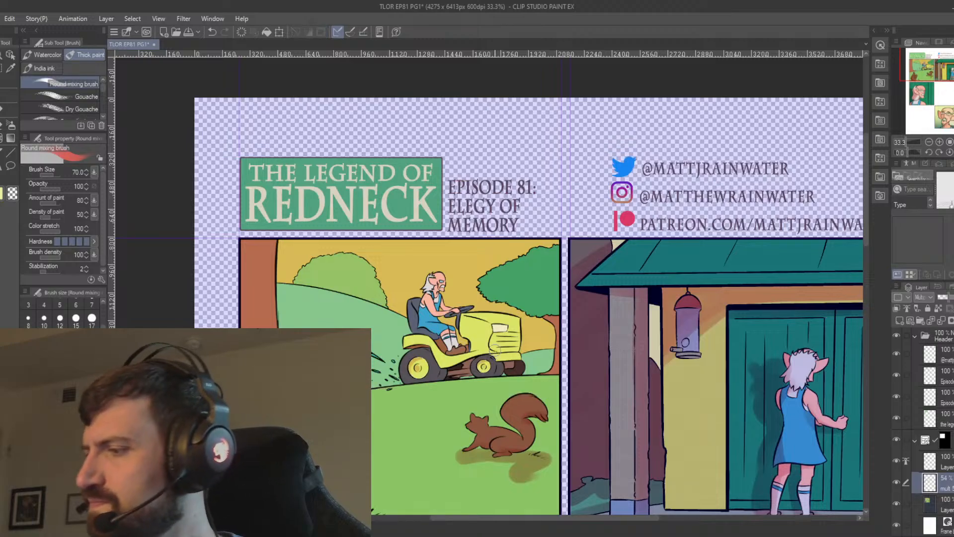
Select the lawn mower's dark tyres on the colour layer, shade them on the Multiply layer, and deselect.
left_click(940, 504)
key("w")
left_click(433, 373)
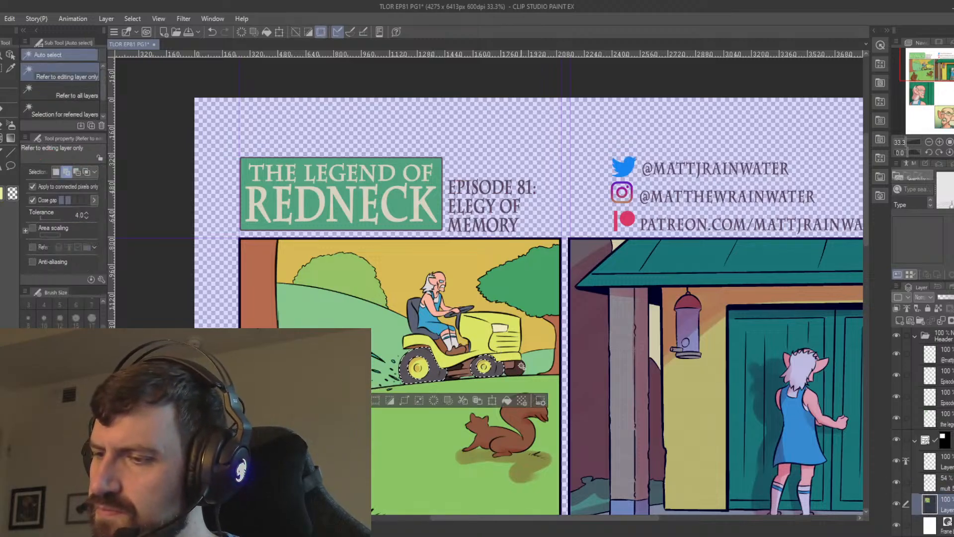
key("alt+bracketright")
key("b")
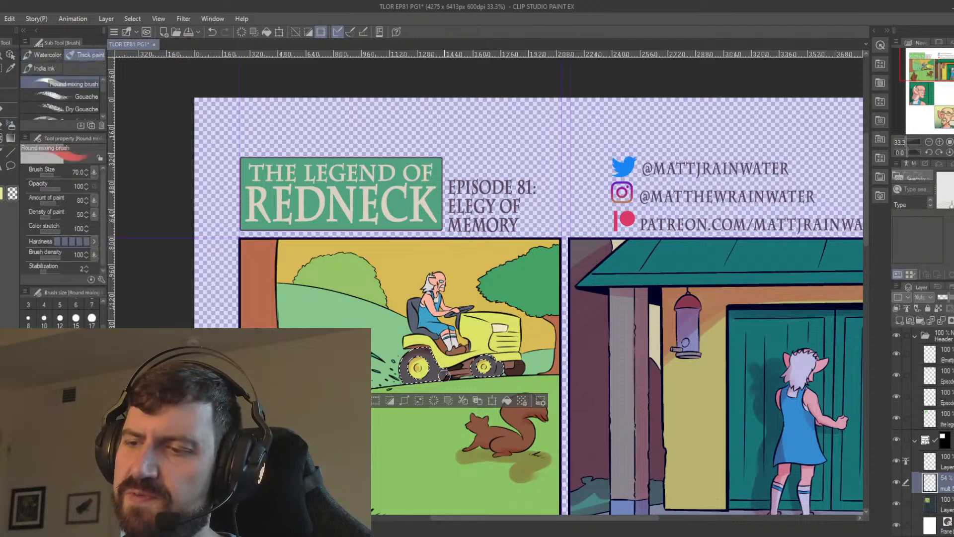
mouse_move(443, 372)
left_mouse_down()
mouse_move(460, 338)
mouse_move(486, 348)
mouse_move(471, 365)
mouse_move(502, 361)
left_mouse_up()
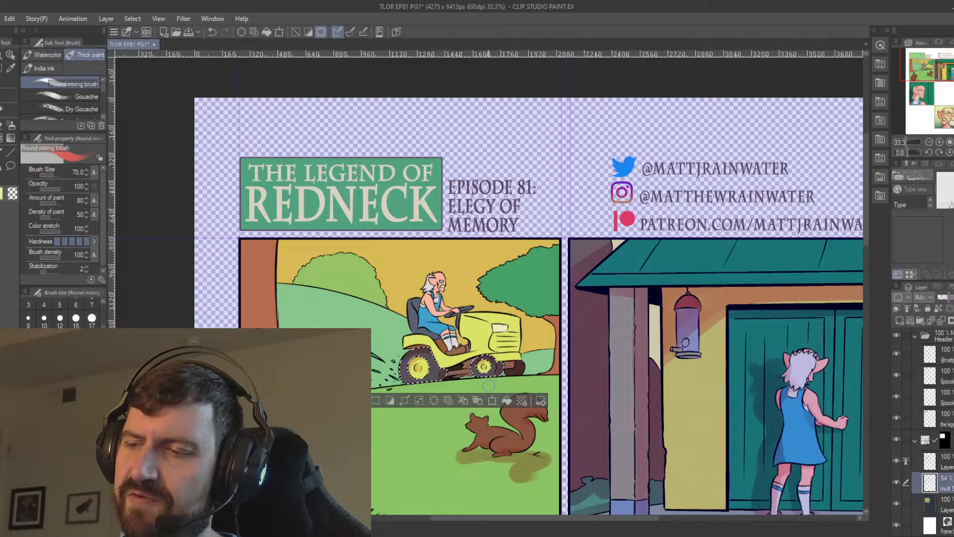
key("ctrl+d")
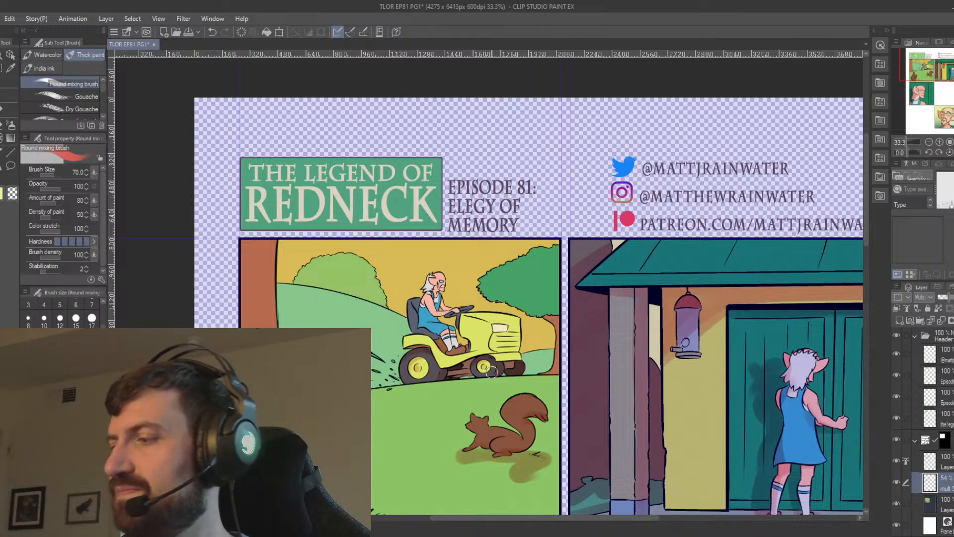
Select the mower's seat and the driver's socks and brown shoes on the colour layer, shade them on the Multiply layer, and deselect.
left_click(936, 503)
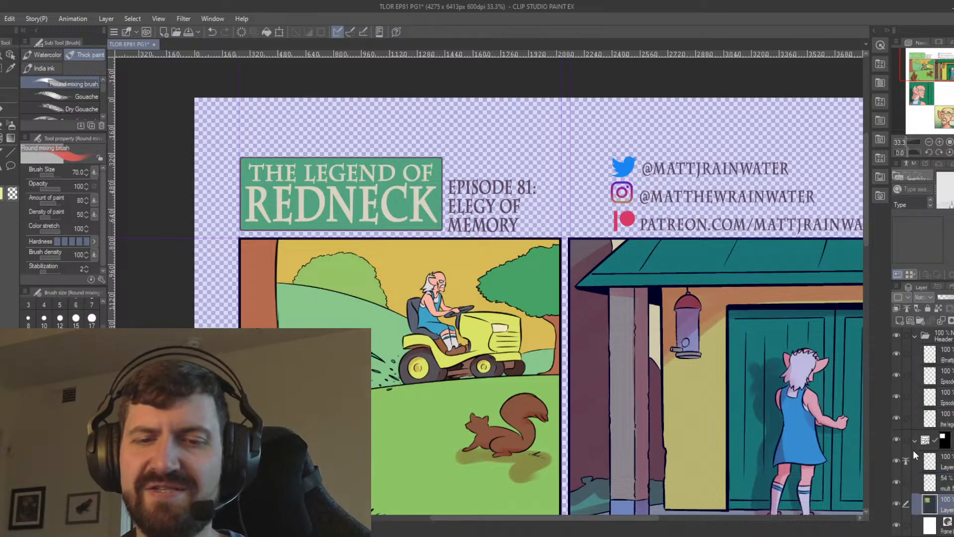
key("ctrl+plus")
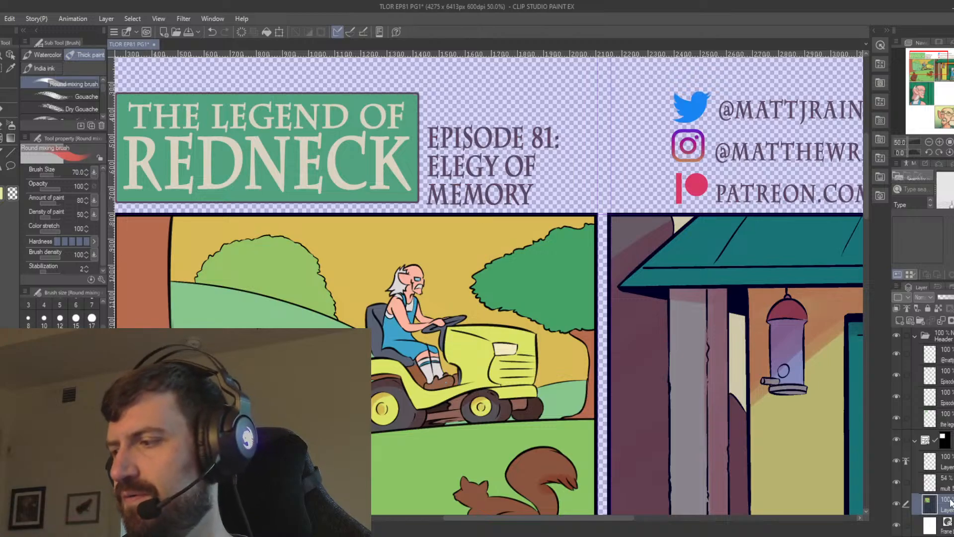
key("w")
left_click(379, 314)
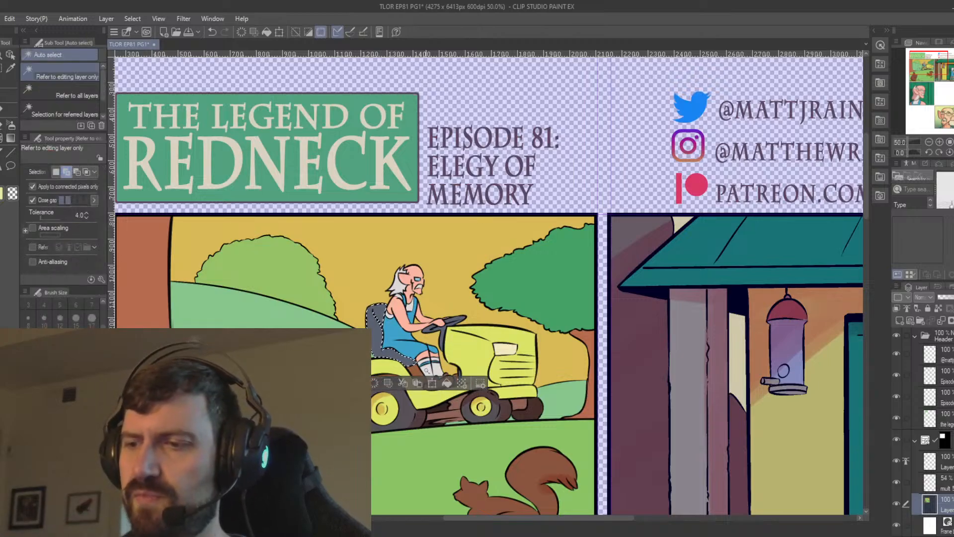
left_click(426, 360)
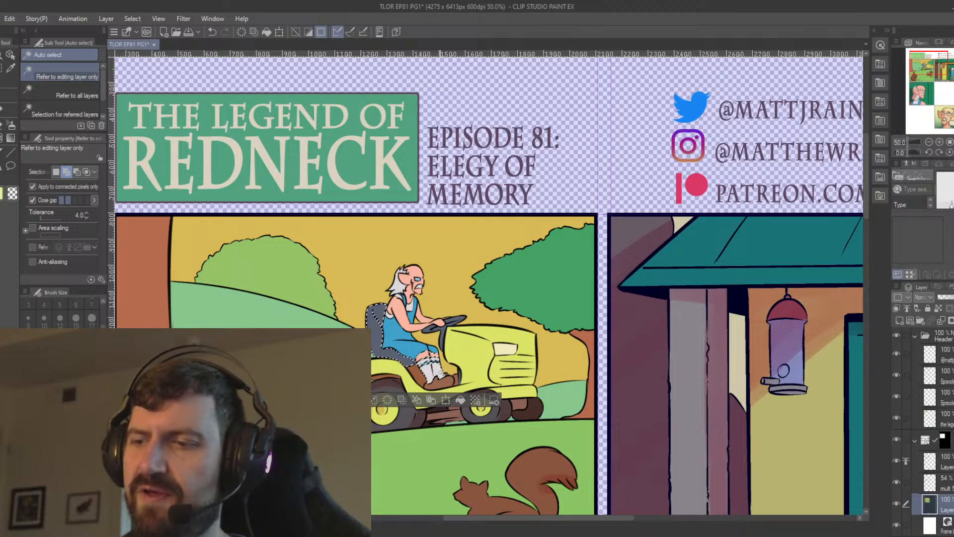
left_click(457, 378)
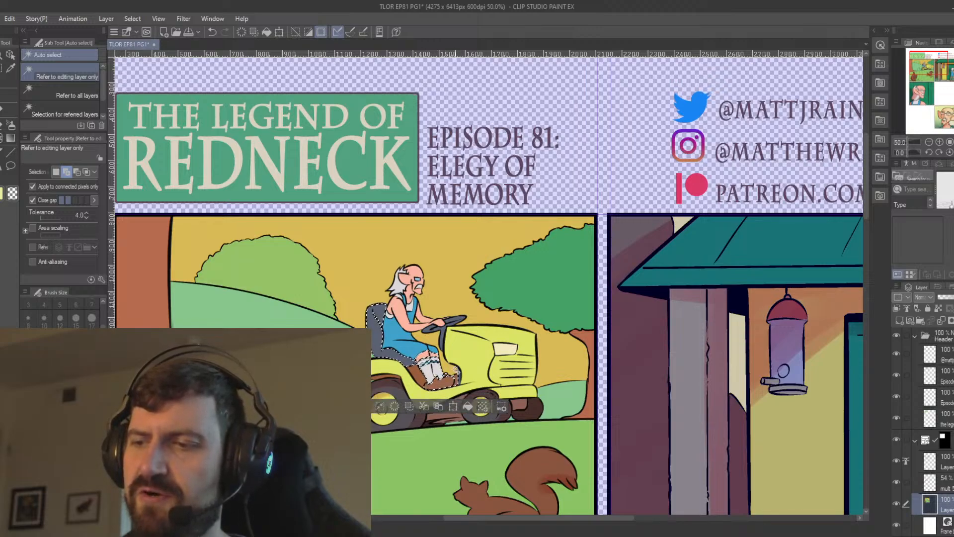
left_click(939, 482)
key("b")
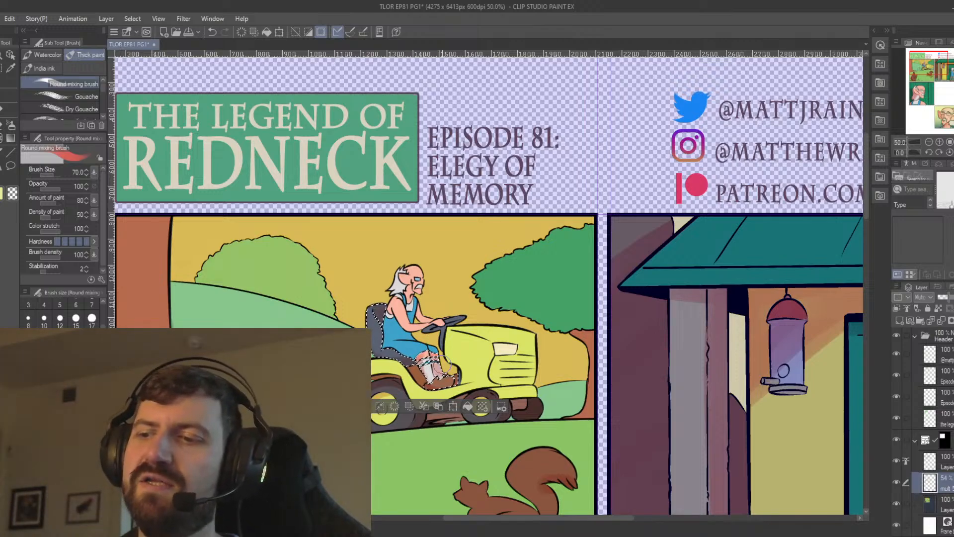
key("ctrl+d")
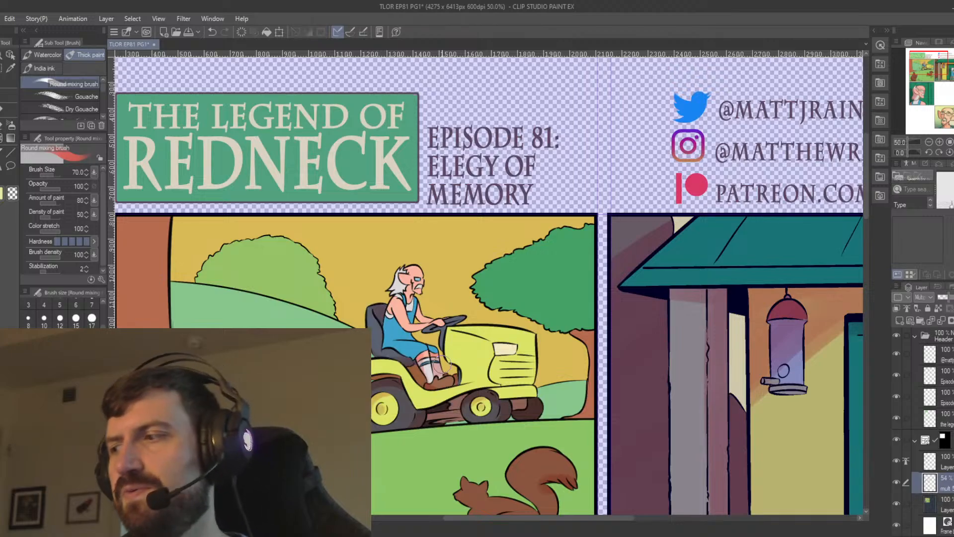
Select the mower driver's skin and blue outfit on the colour layer and shade his body on the Multiply layer.
left_click(944, 504)
key("w")
left_click(432, 348)
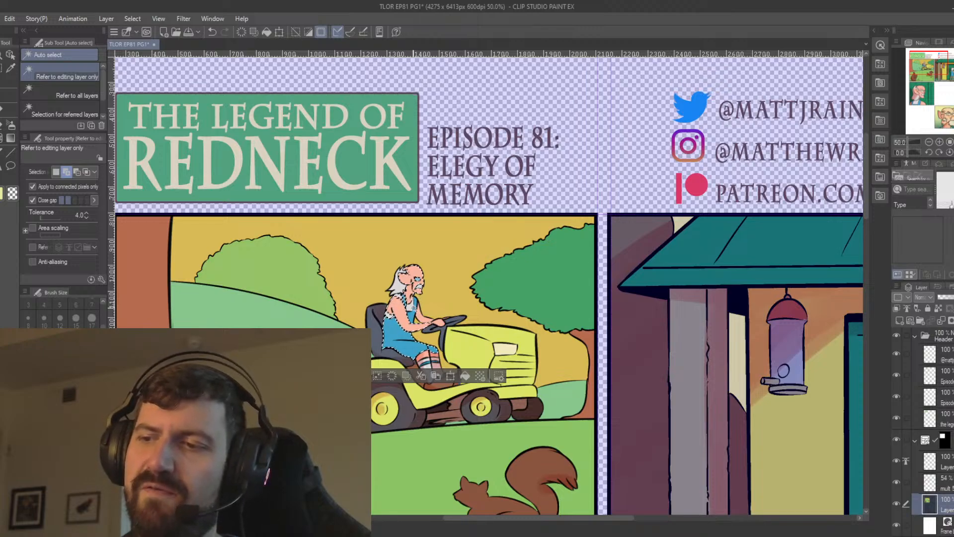
left_click(423, 311)
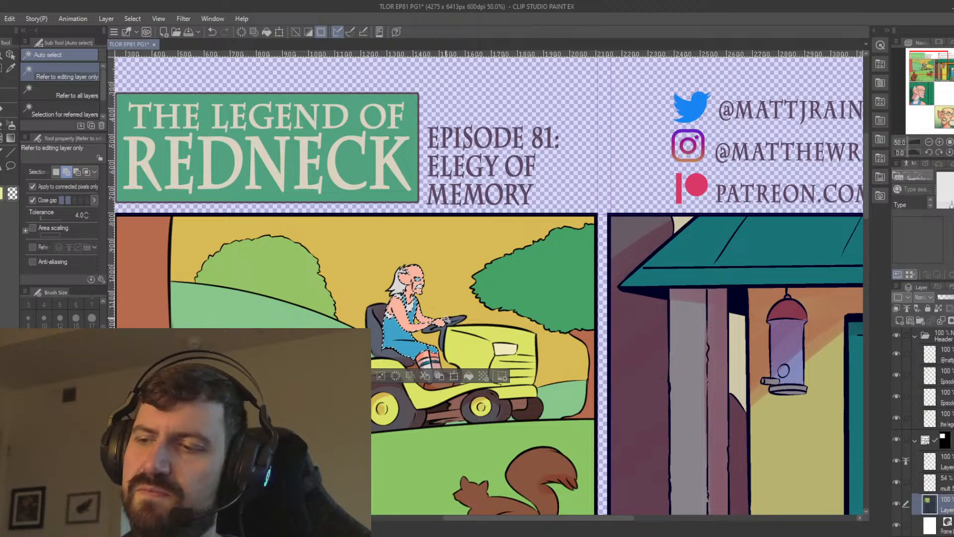
left_click(913, 472)
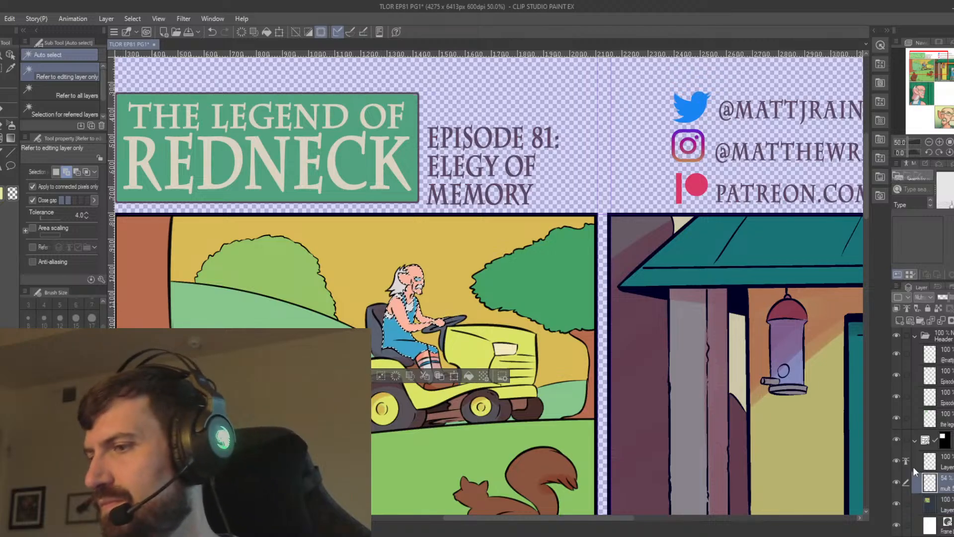
key("b")
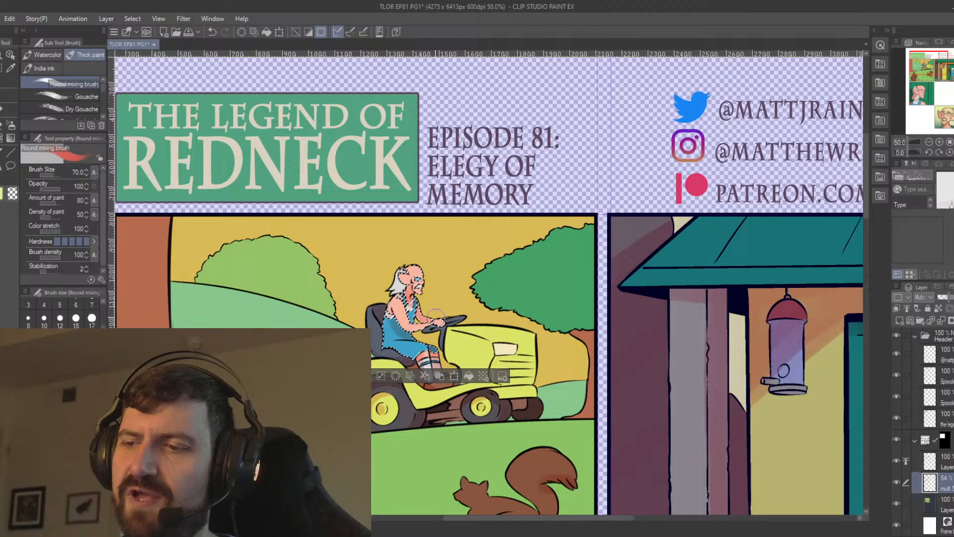
key("ctrl+d")
key("ctrl+z")
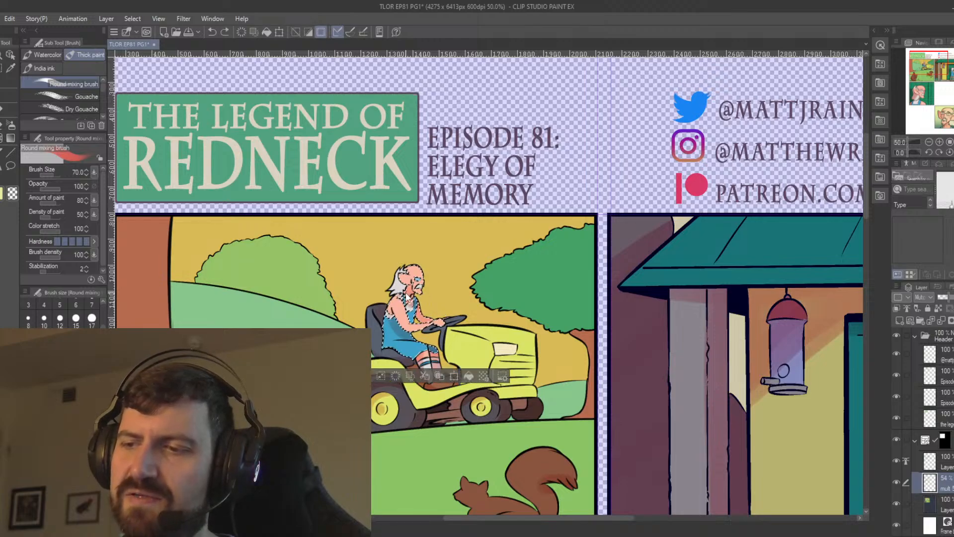
left_click_drag(420, 301, 412, 323)
key("ctrl+d")
key("ctrl+z")
Shade around the driver's ear on the Multiply layer, deselect, and add a small shadow to his white hair.
left_click_drag(403, 279, 403, 287)
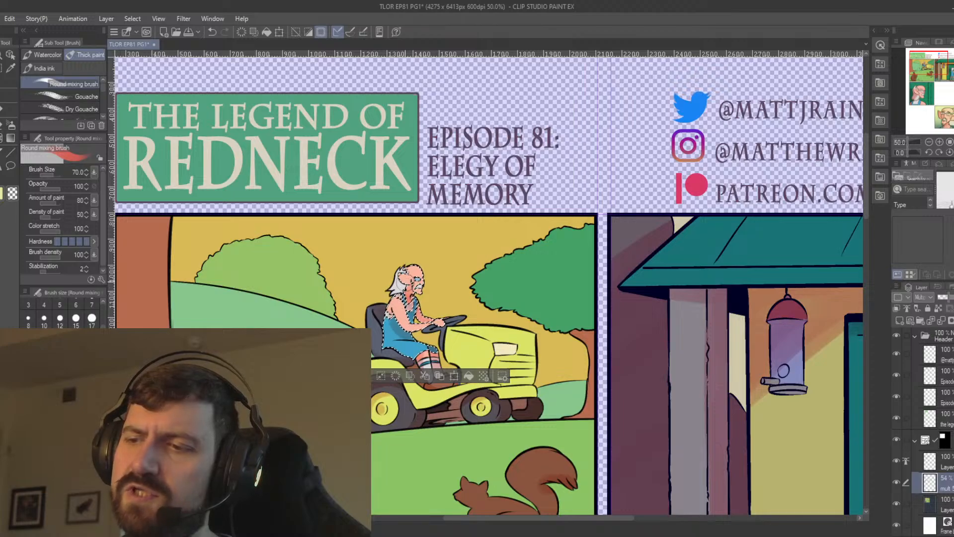
key("ctrl+d")
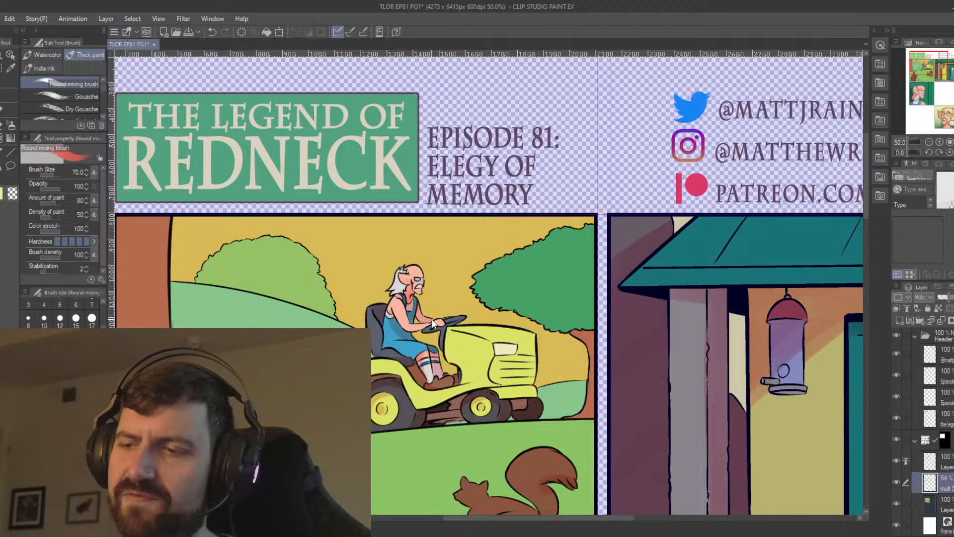
left_click_drag(402, 285, 398, 285)
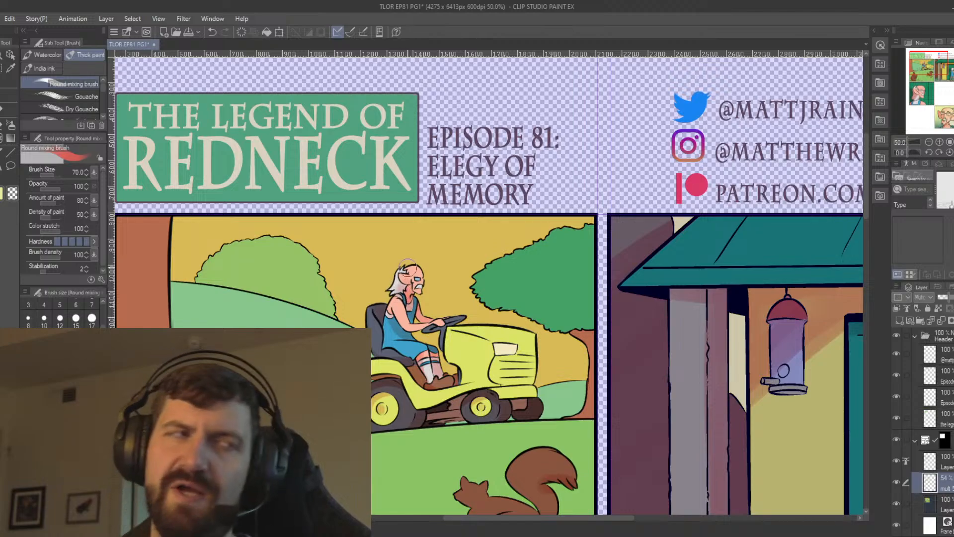